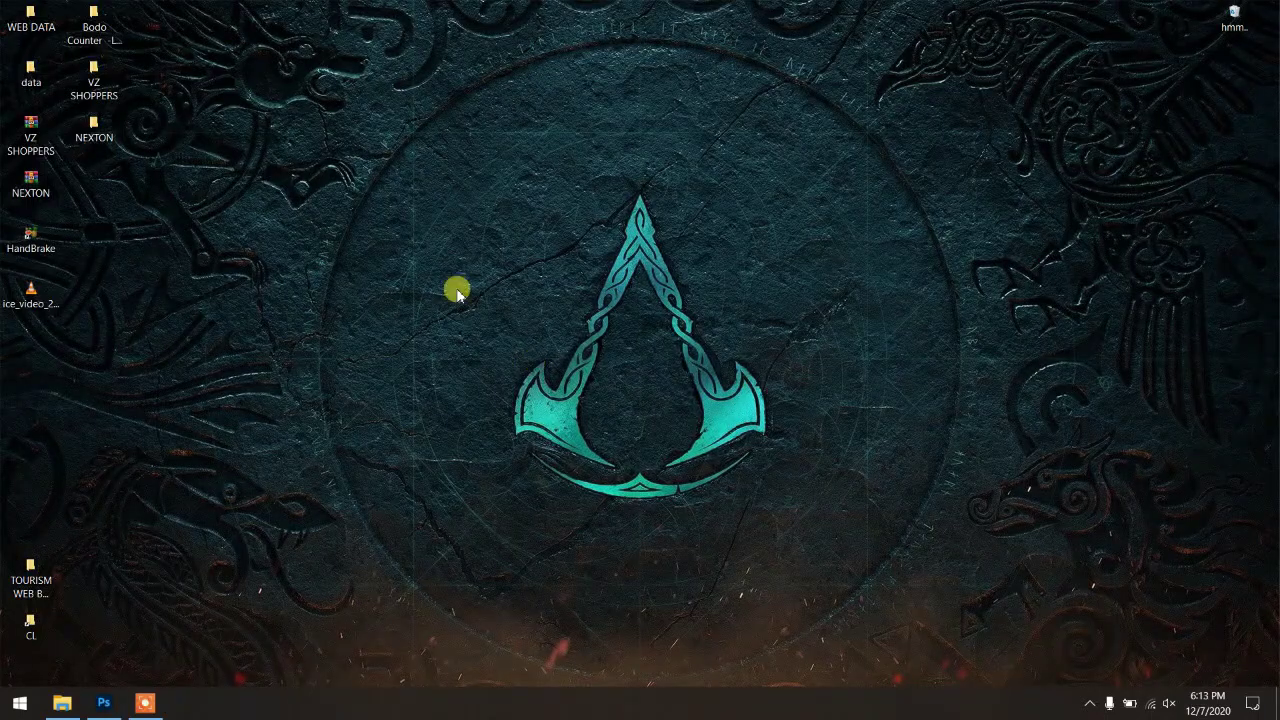
Step: Open the Movie-poster folder in File Explorer and view Astronaut.jpg in Photos
click(58, 704)
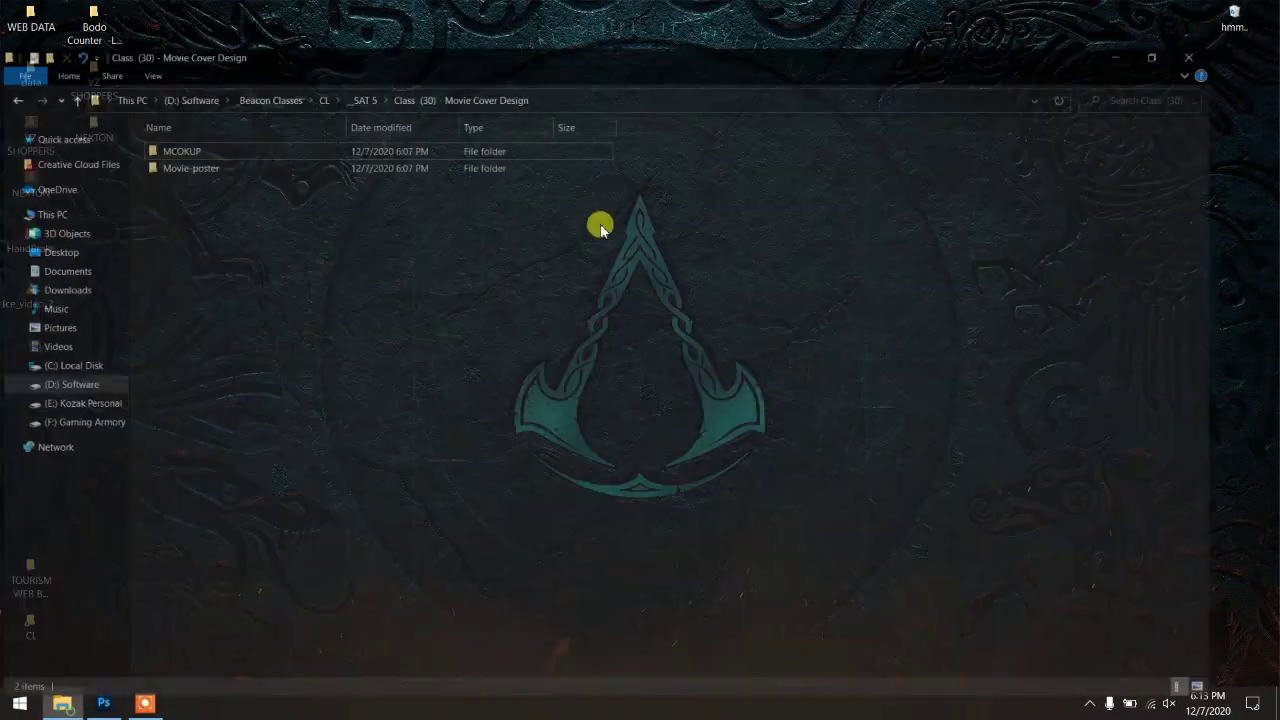
double_click(217, 126)
double_click(192, 132)
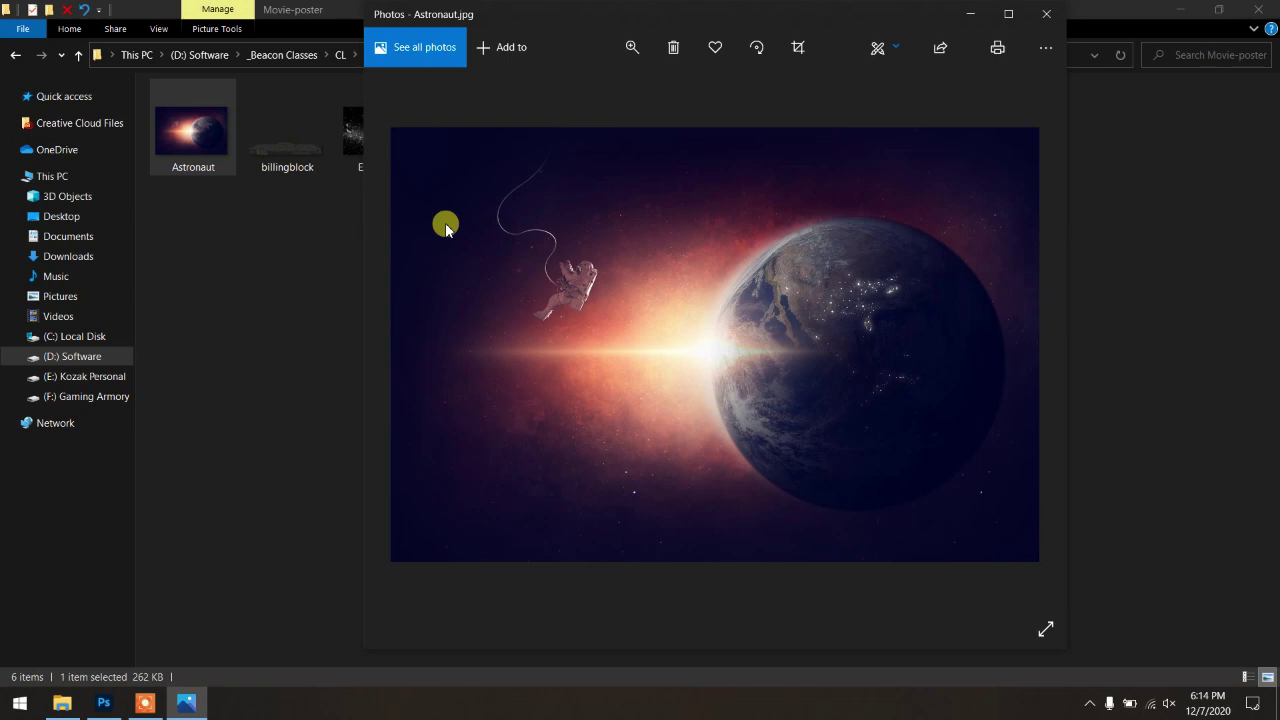
Step: Browse the billingblock, Esxplosion, milky-way, satellite and space images in Photos, then close it
key(Right)
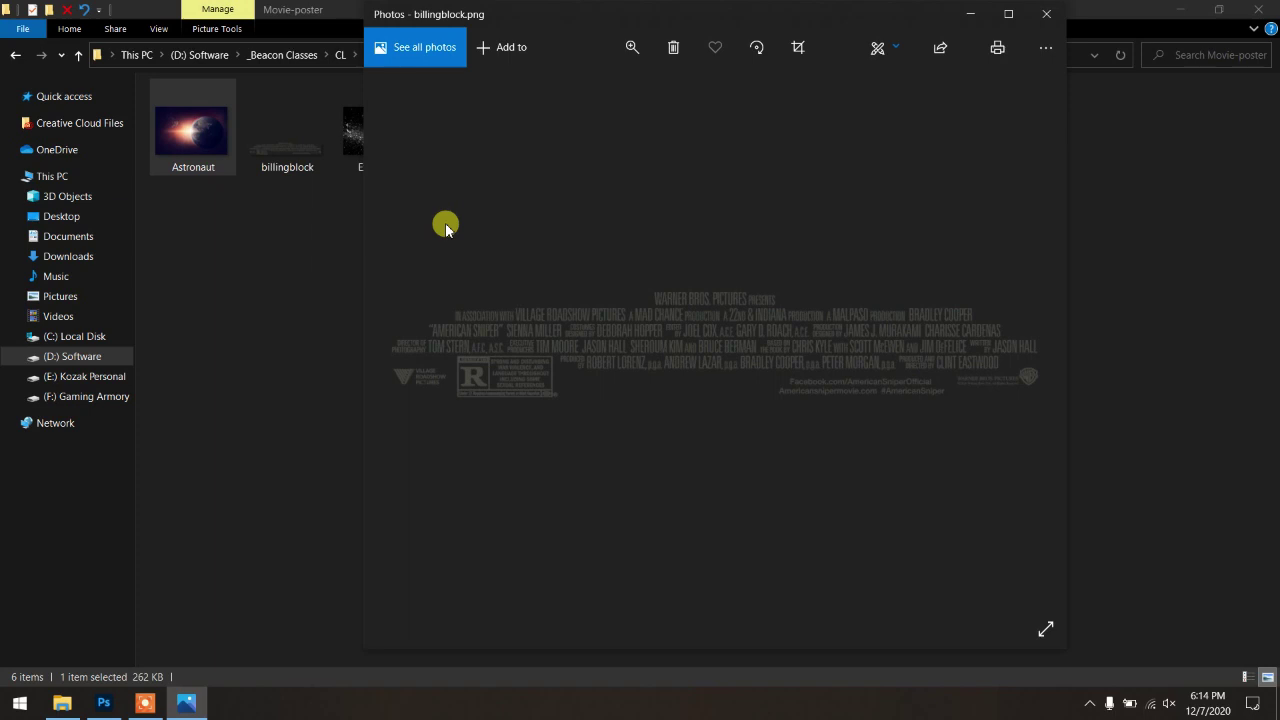
key(Right)
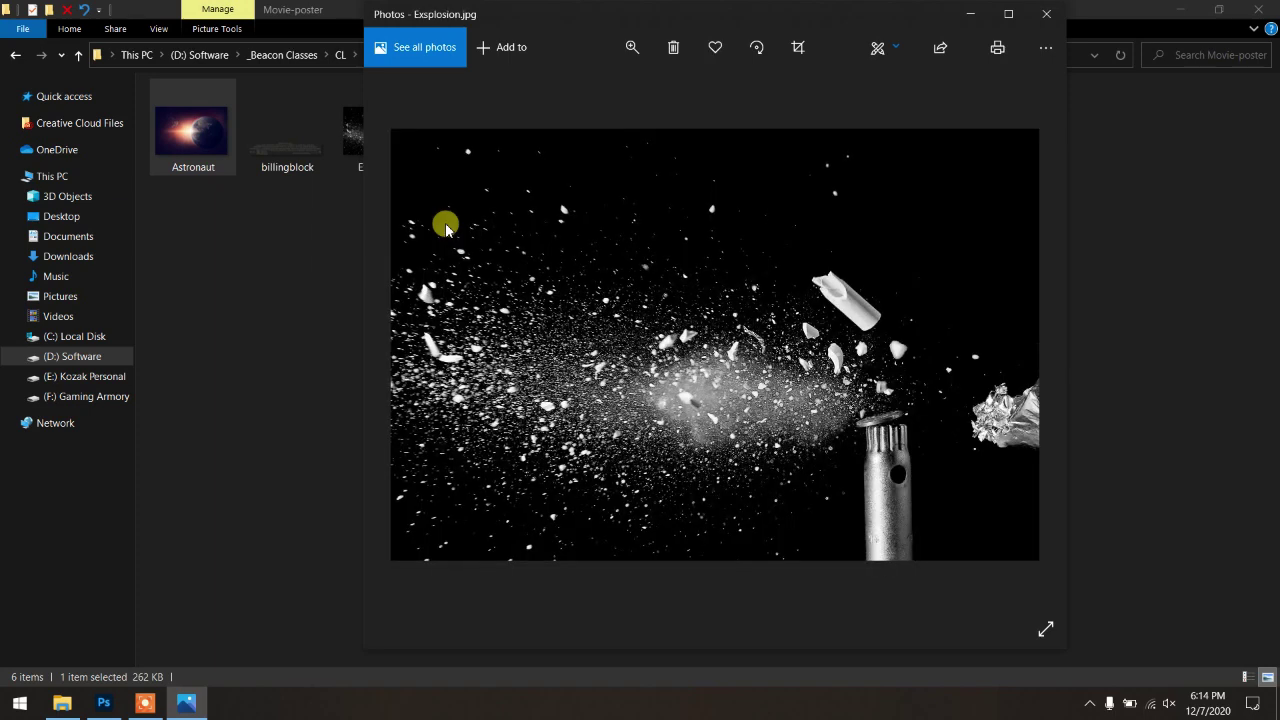
key(Right)
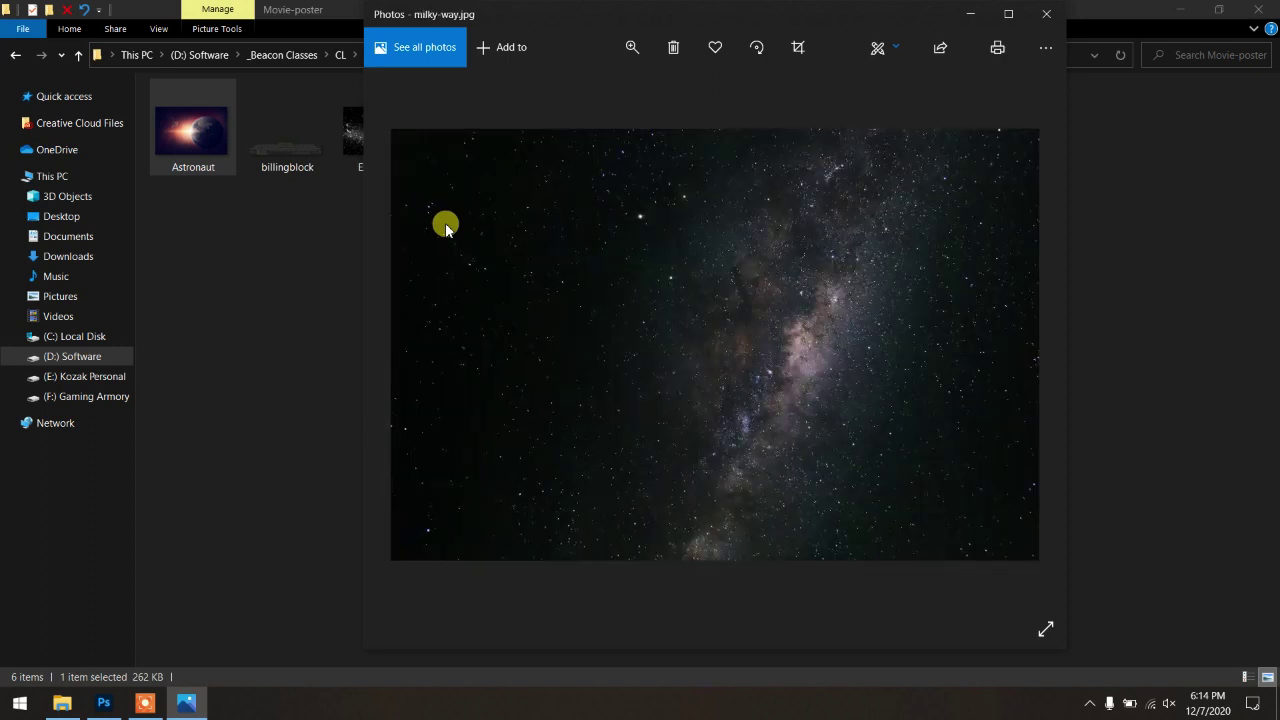
key(Right)
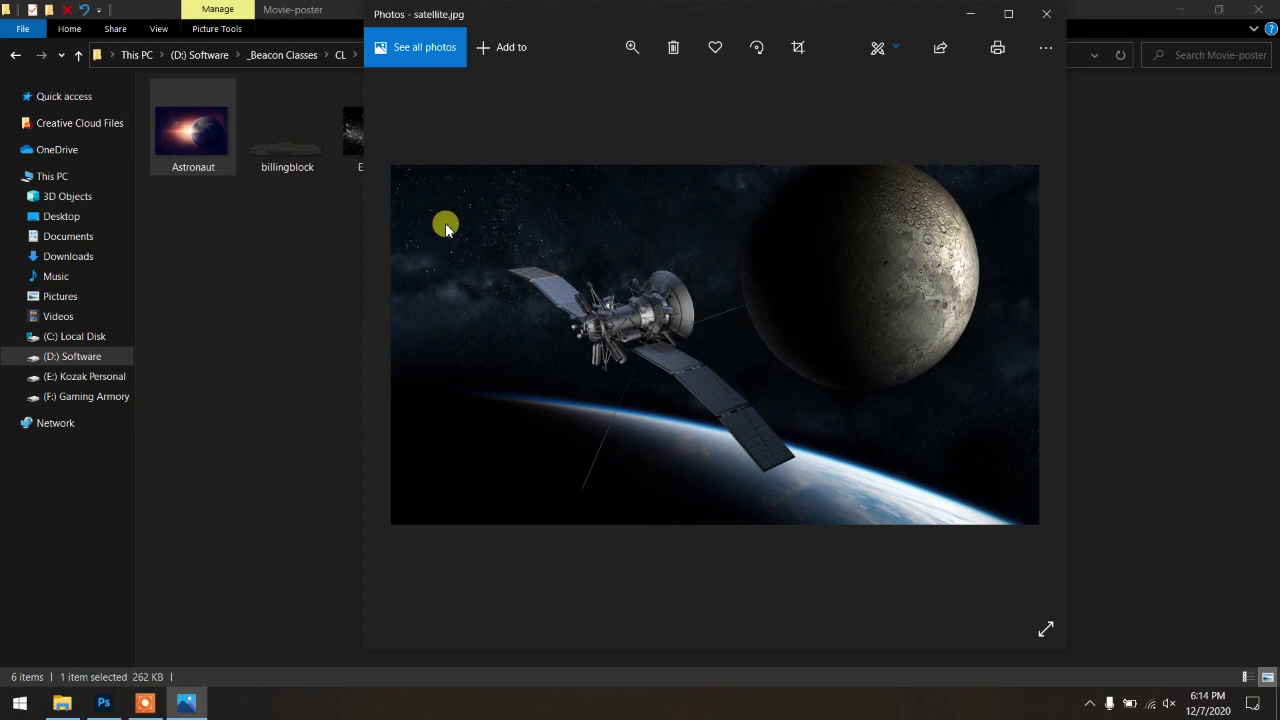
key(Right)
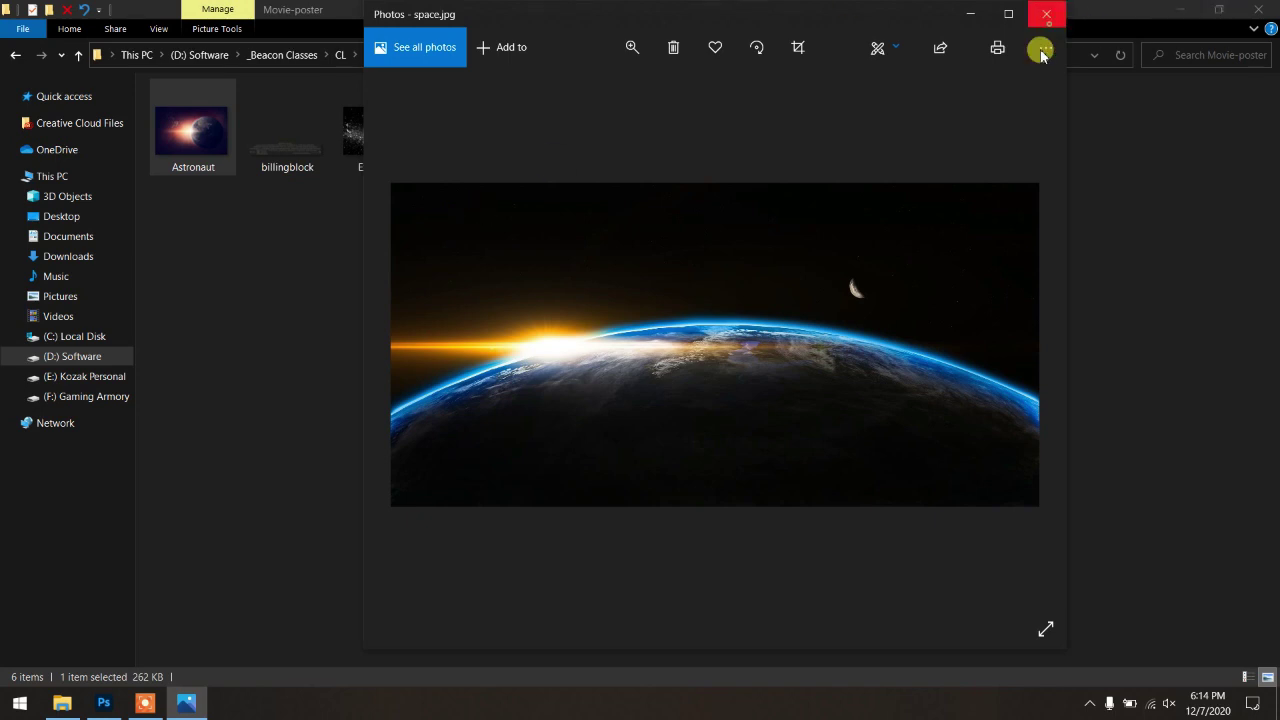
click(1046, 14)
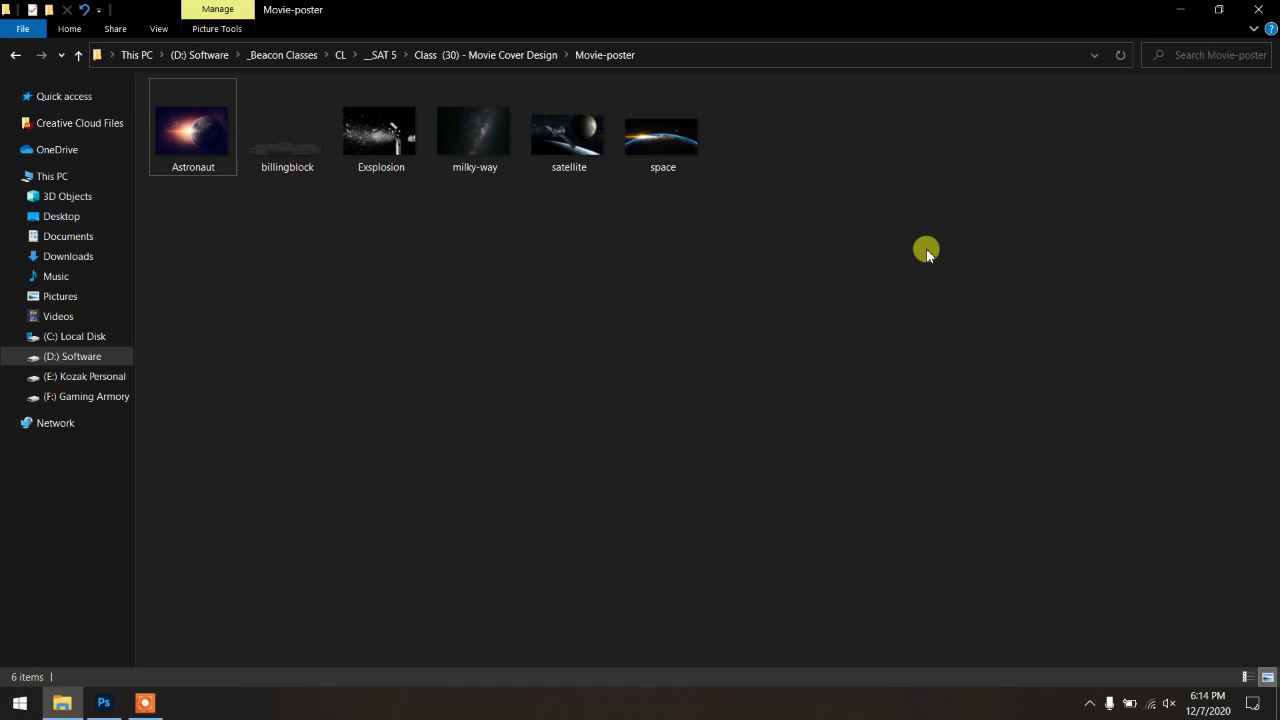
Step: Launch the Brave browser from the Windows Start menu
click(651, 351)
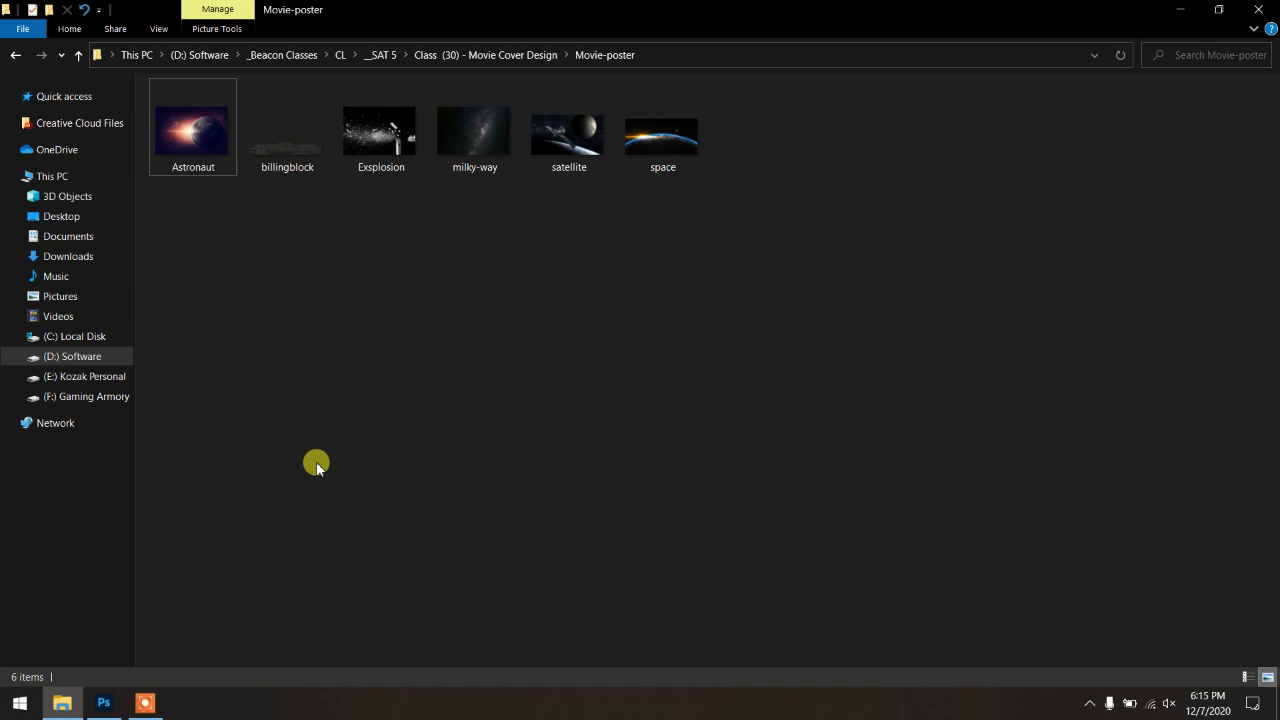
key(super)
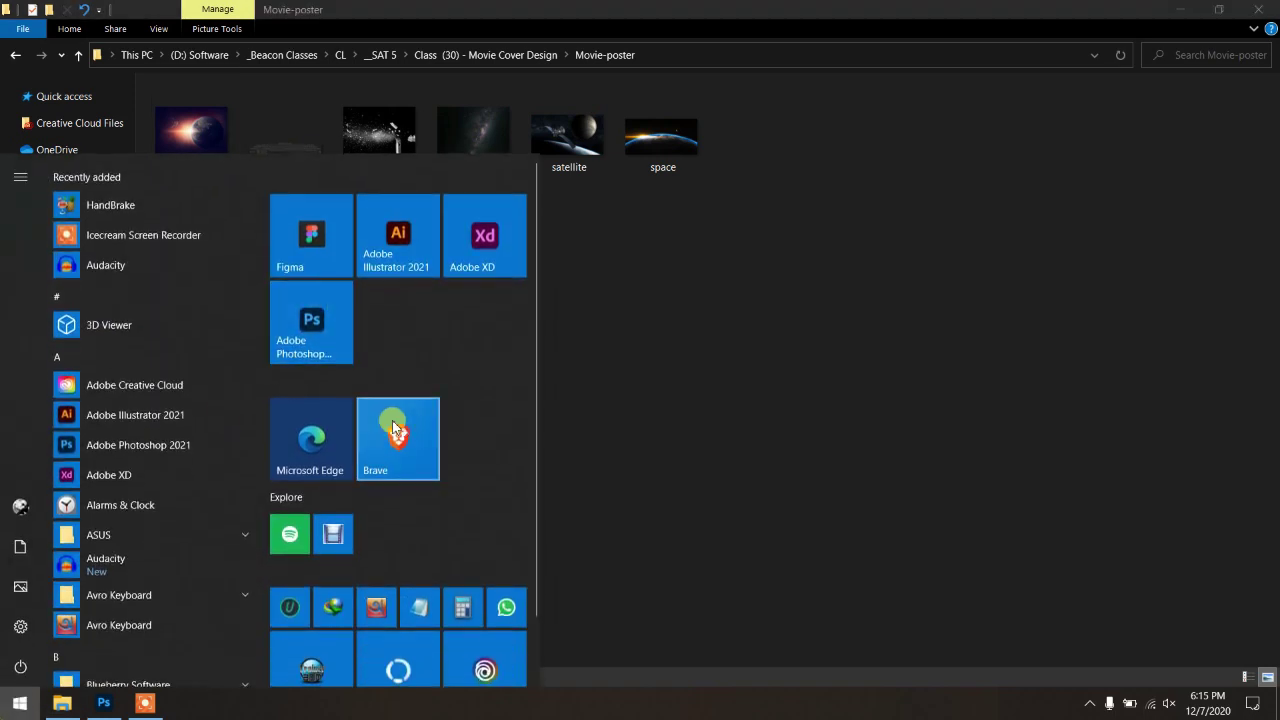
click(325, 449)
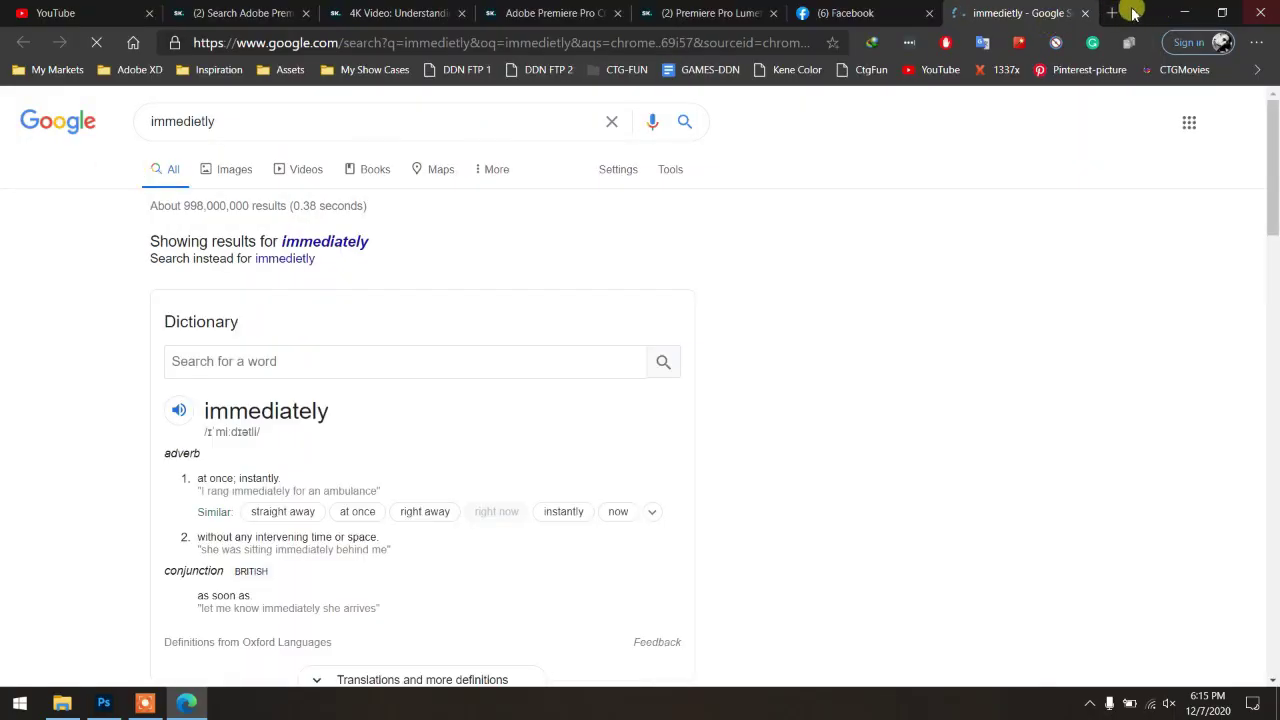
Step: Search Google for 'movie poster design' in a new browser tab
click(1112, 13)
text(mov)
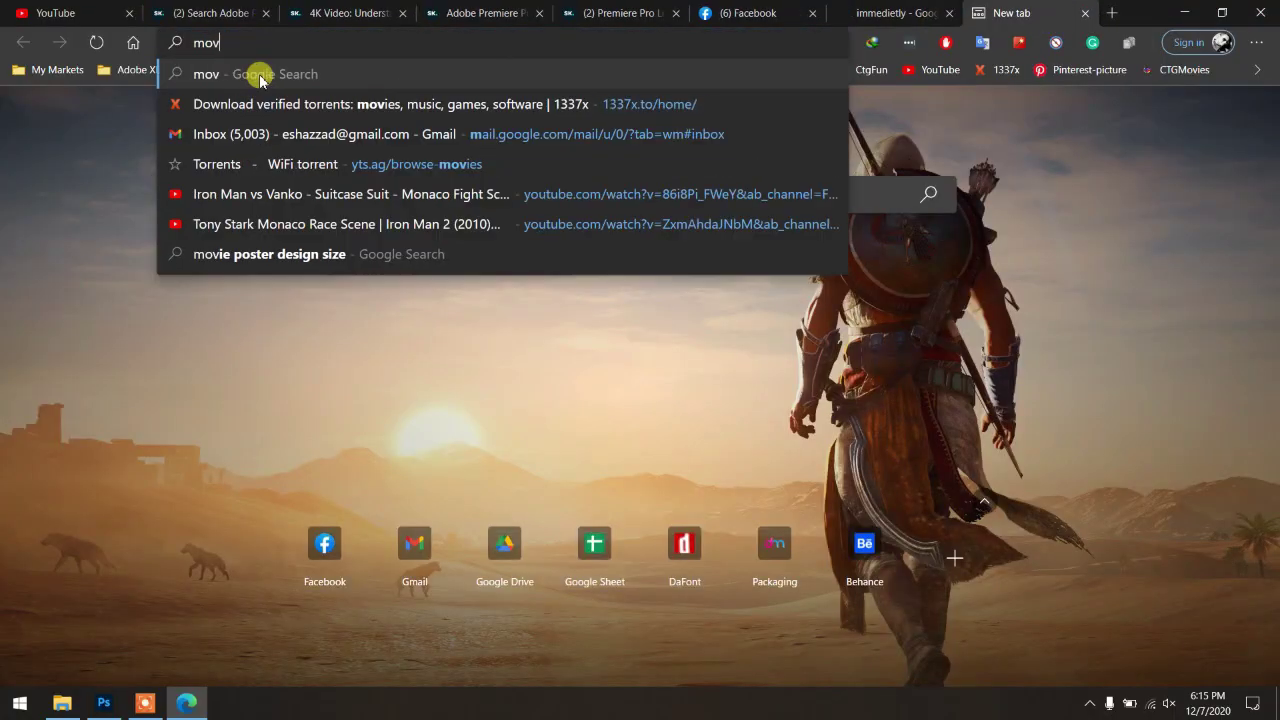
text(ie poster ddesign)
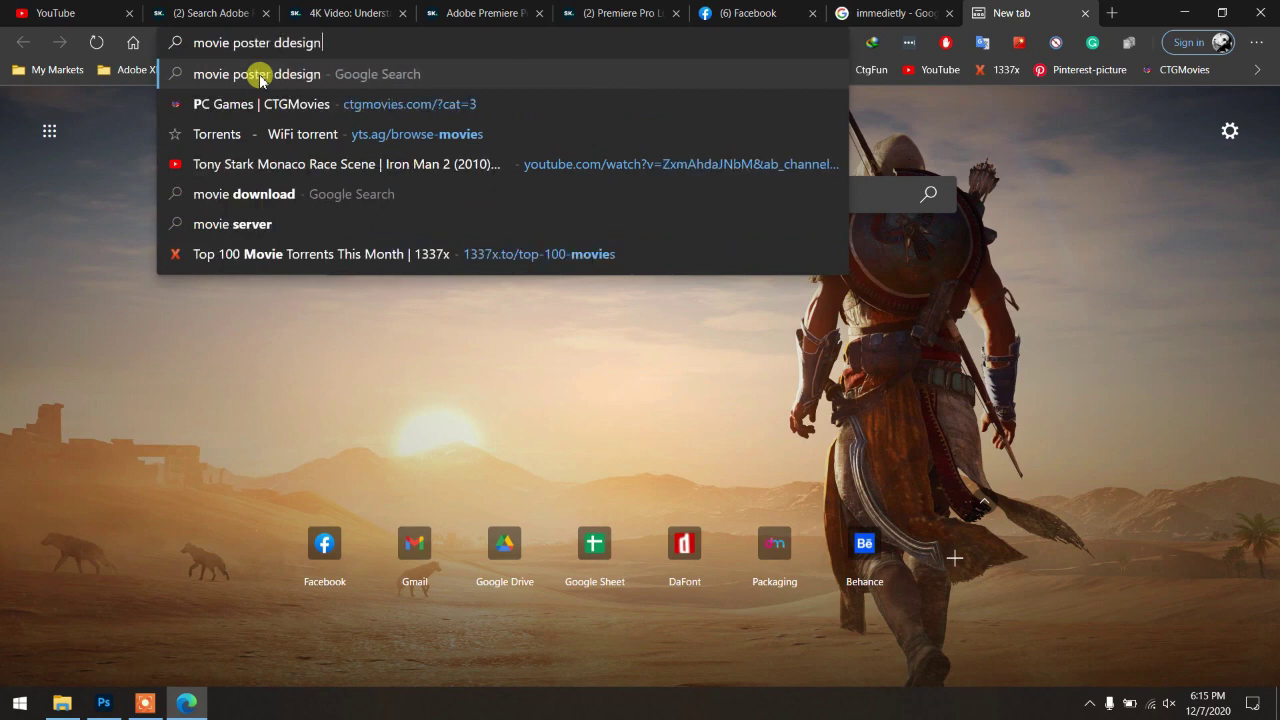
key(Return)
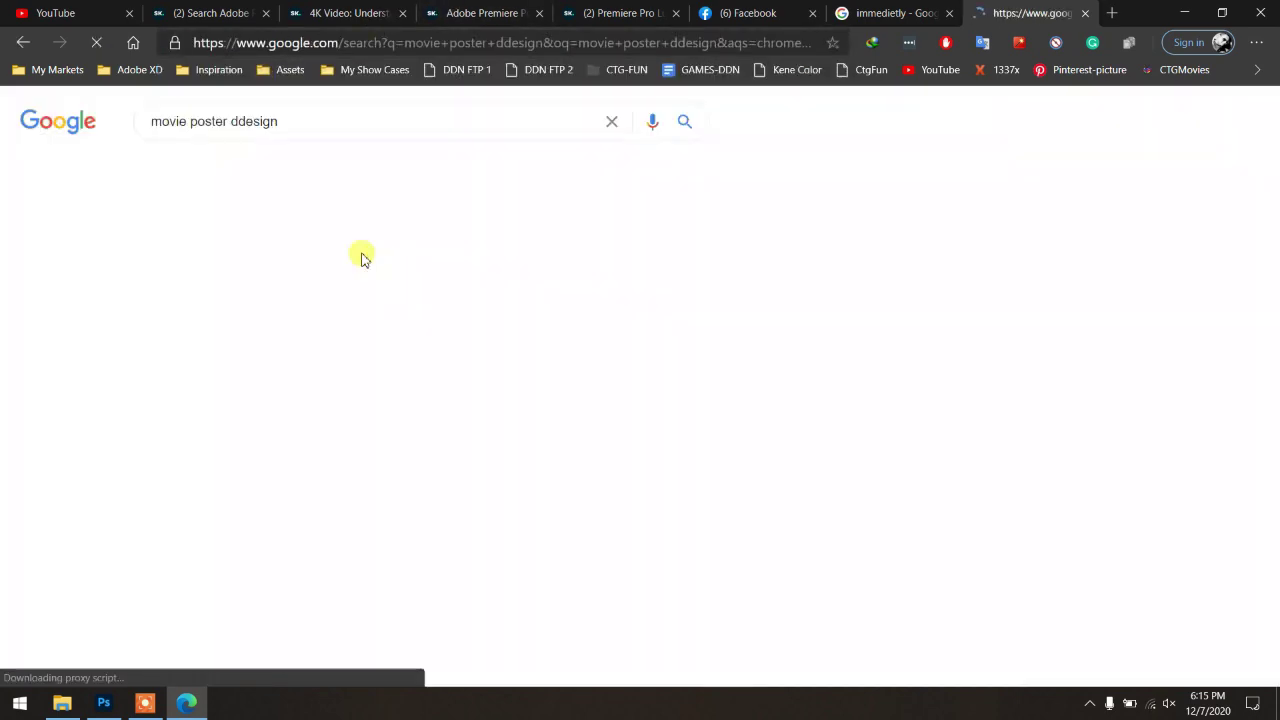
Step: Change the search query to 'movie poster size' and rerun it
click(350, 121)
key(shift+Left)
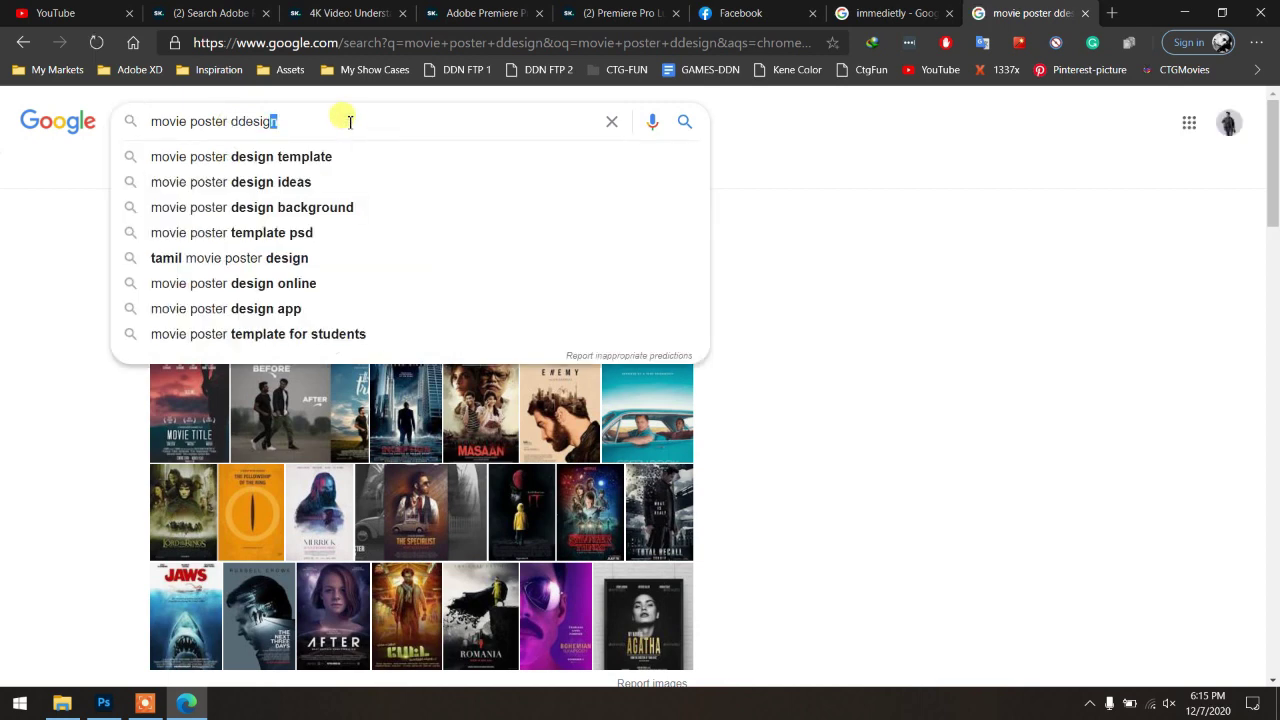
key(shift+Left)
key(shift+Left)
key(shift+Left)
key(shift+Right)
key(shift+Right)
key(BackSpace)
text(zide)
key(Return)
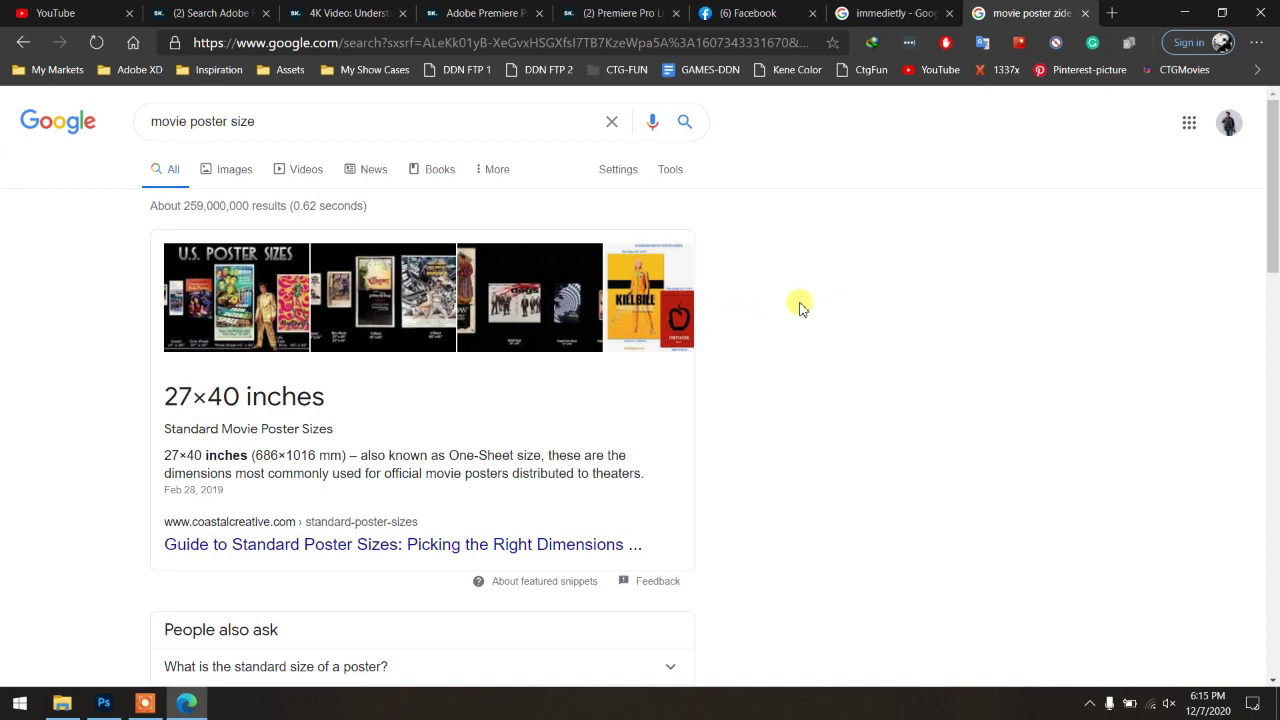
Step: Expand the standard poster size answer listing 18×24, 24×36 and 27×40 inches
scroll(810, 475, down, 5)
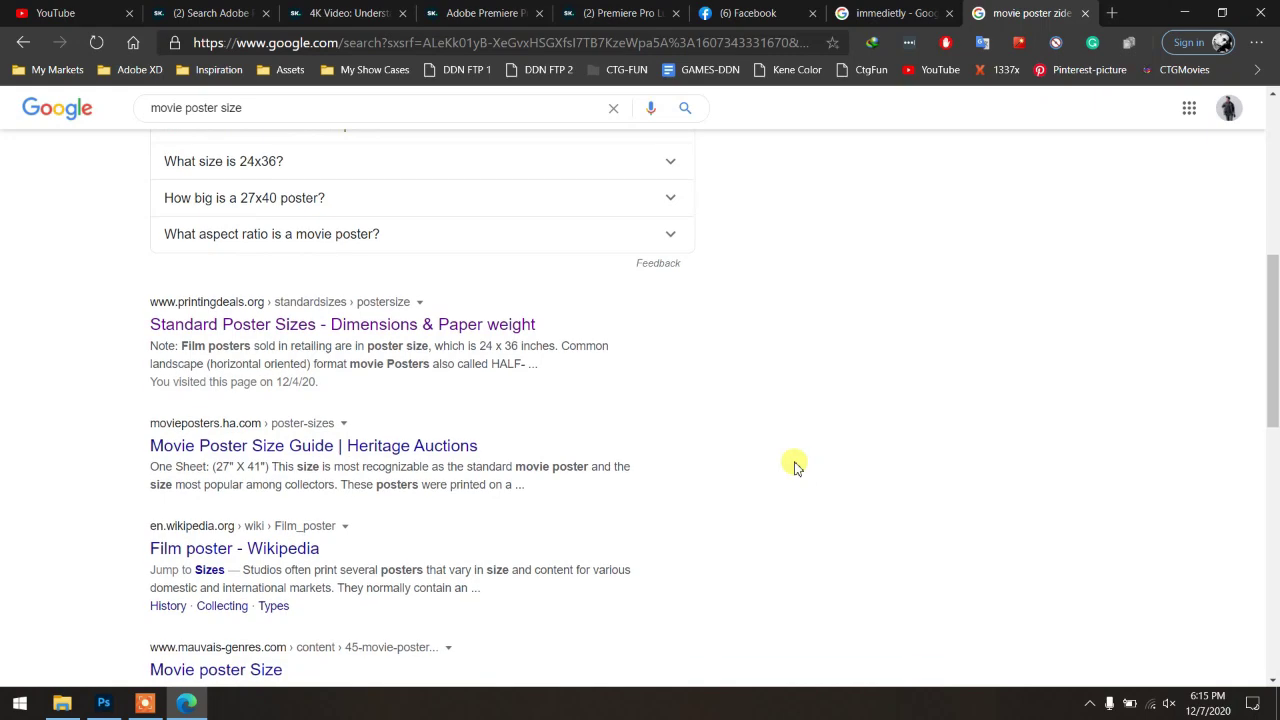
scroll(743, 449, up, 3)
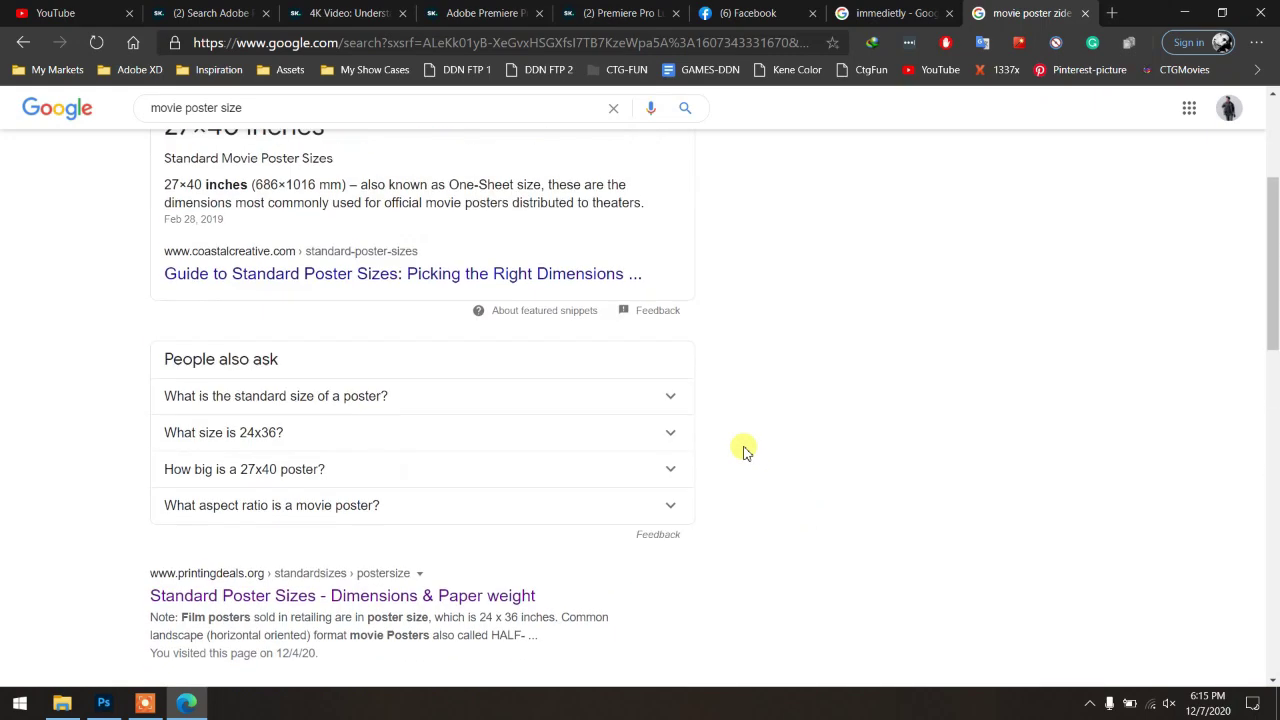
click(427, 398)
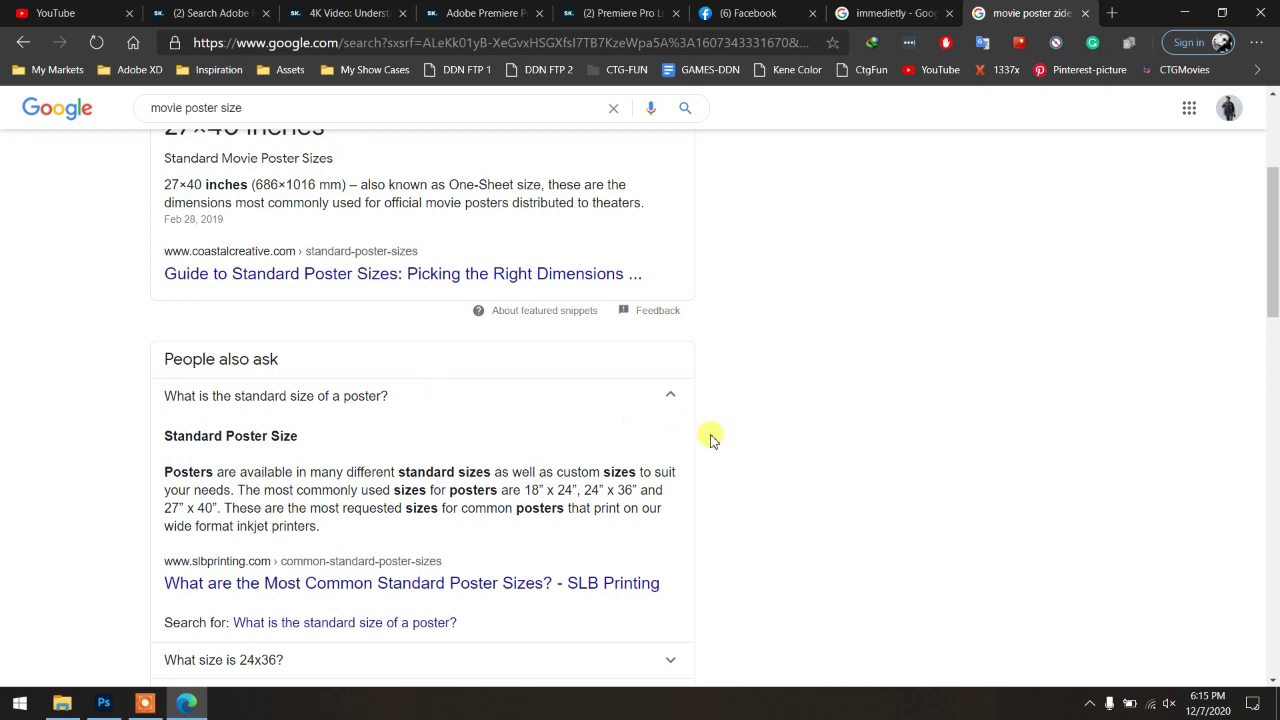
scroll(709, 438, up, 2)
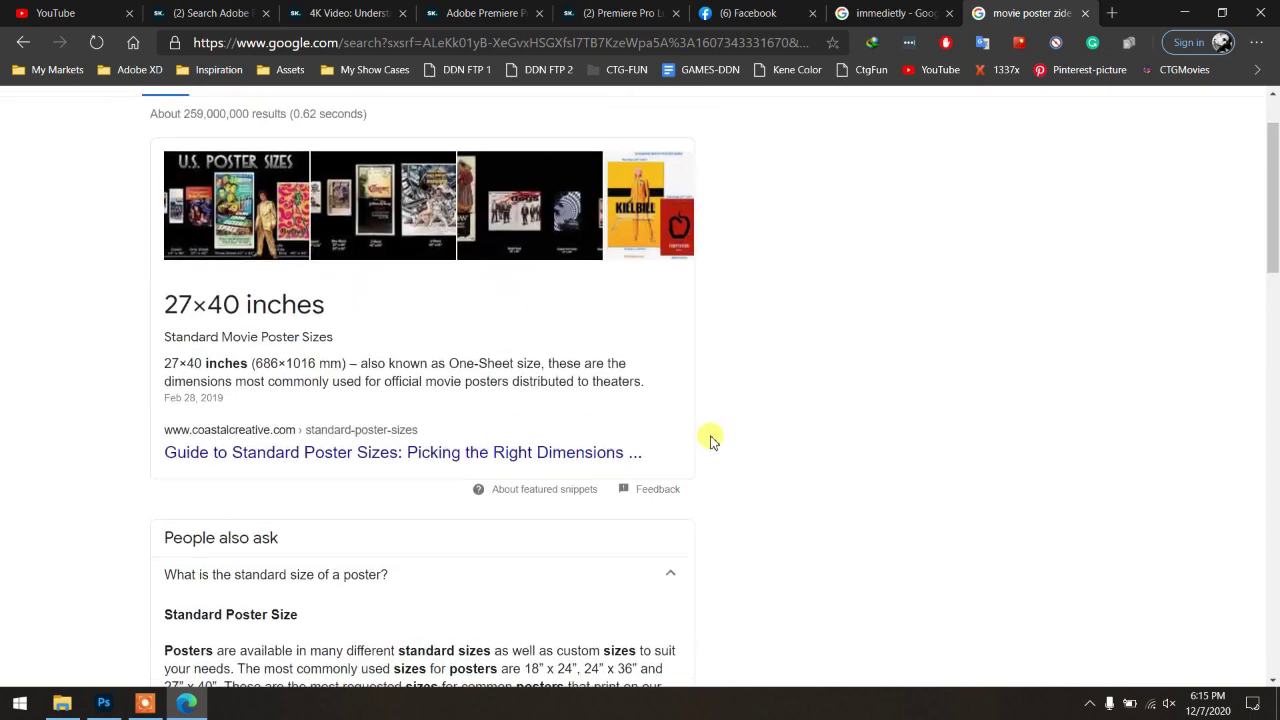
scroll(711, 440, down, 2)
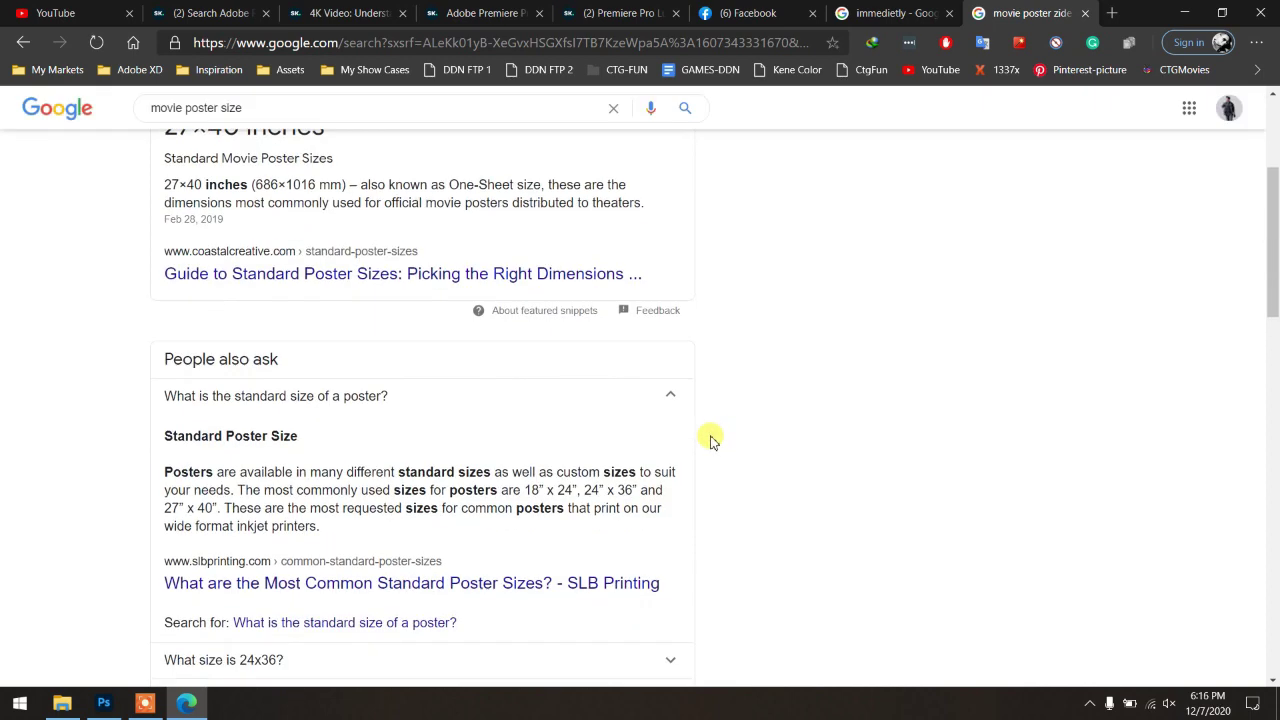
scroll(711, 440, down, 1)
scroll(711, 440, down, 3)
scroll(711, 440, up, 1)
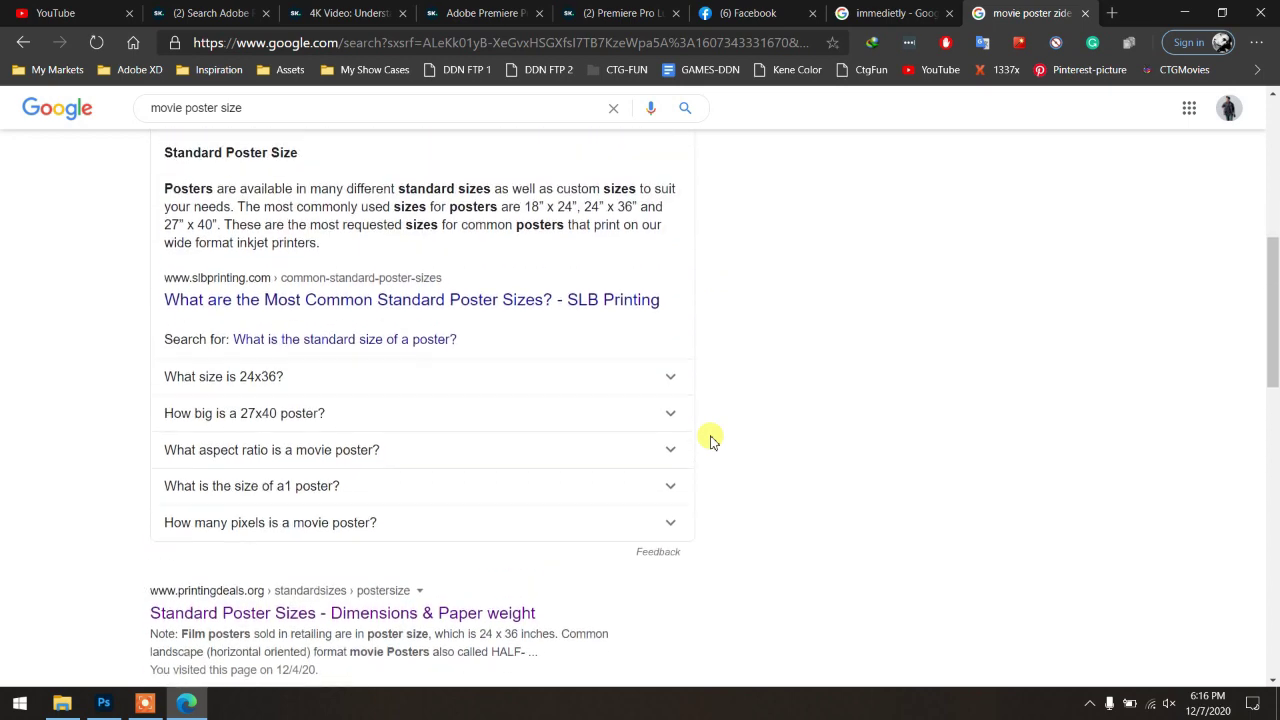
scroll(711, 440, down, 2)
scroll(585, 438, up, 2)
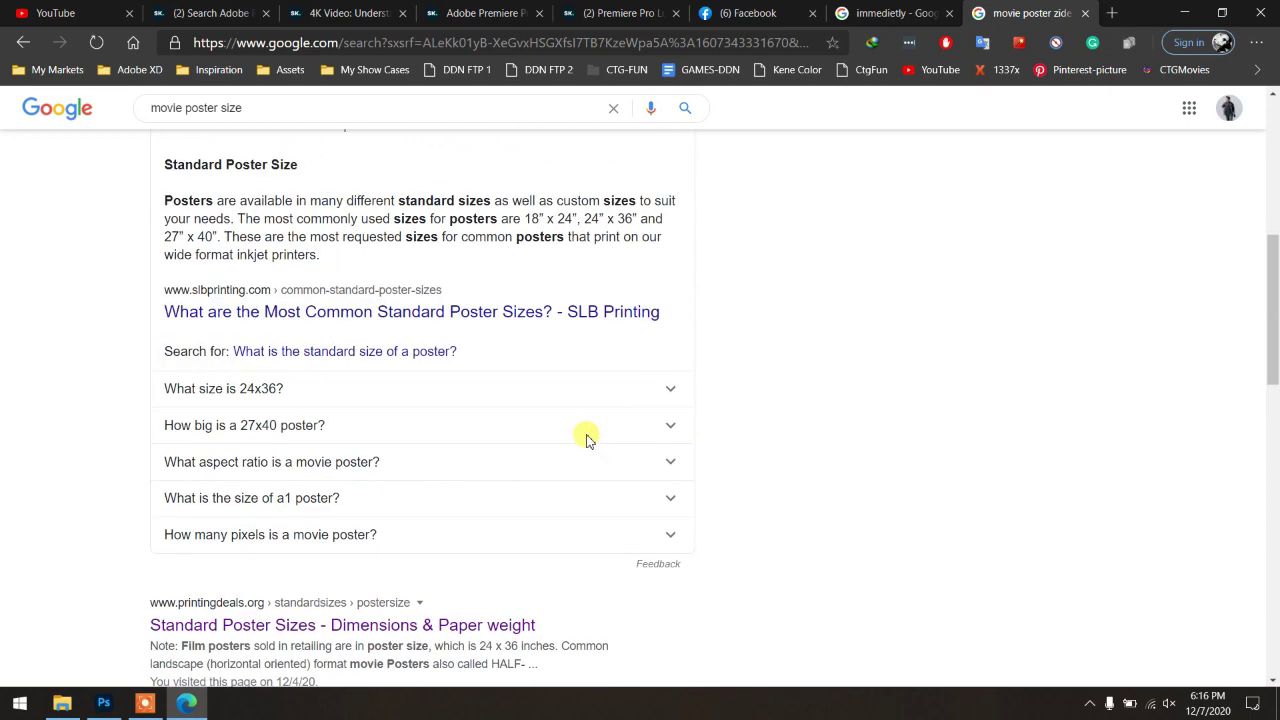
scroll(587, 440, up, 1)
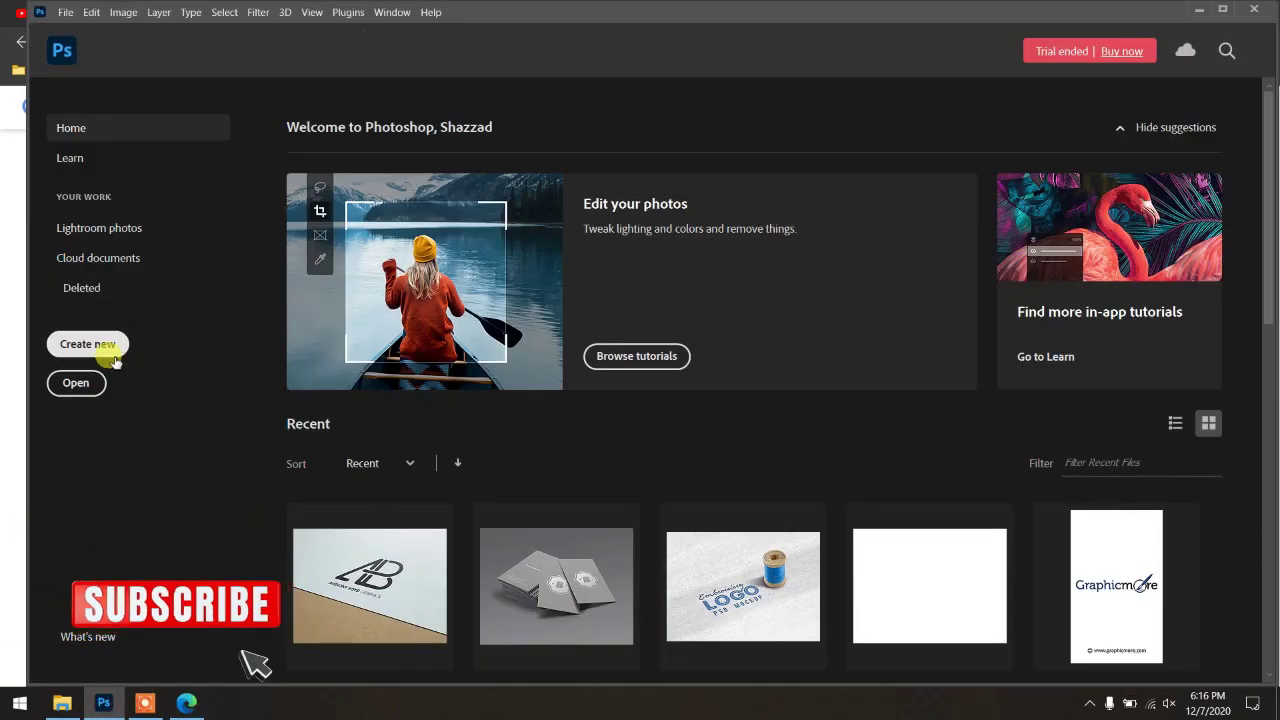
Step: Start a new Photo-preset document with size units set to inches
click(105, 344)
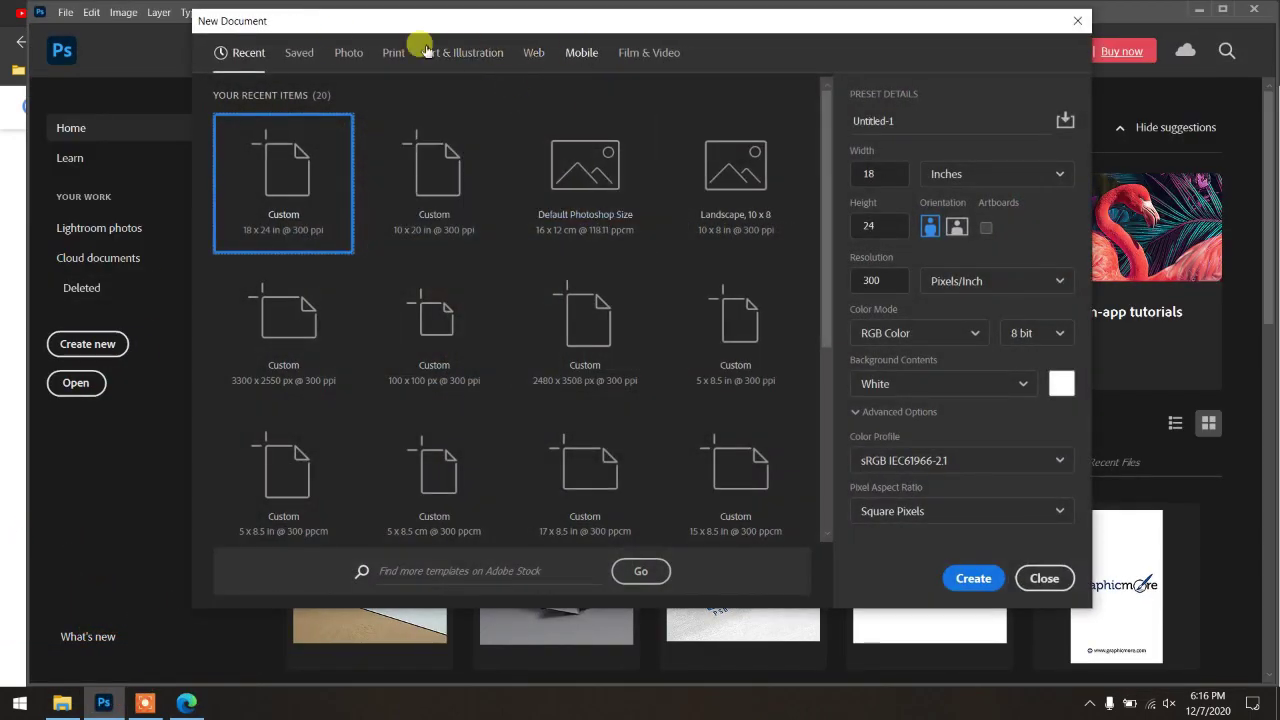
click(350, 53)
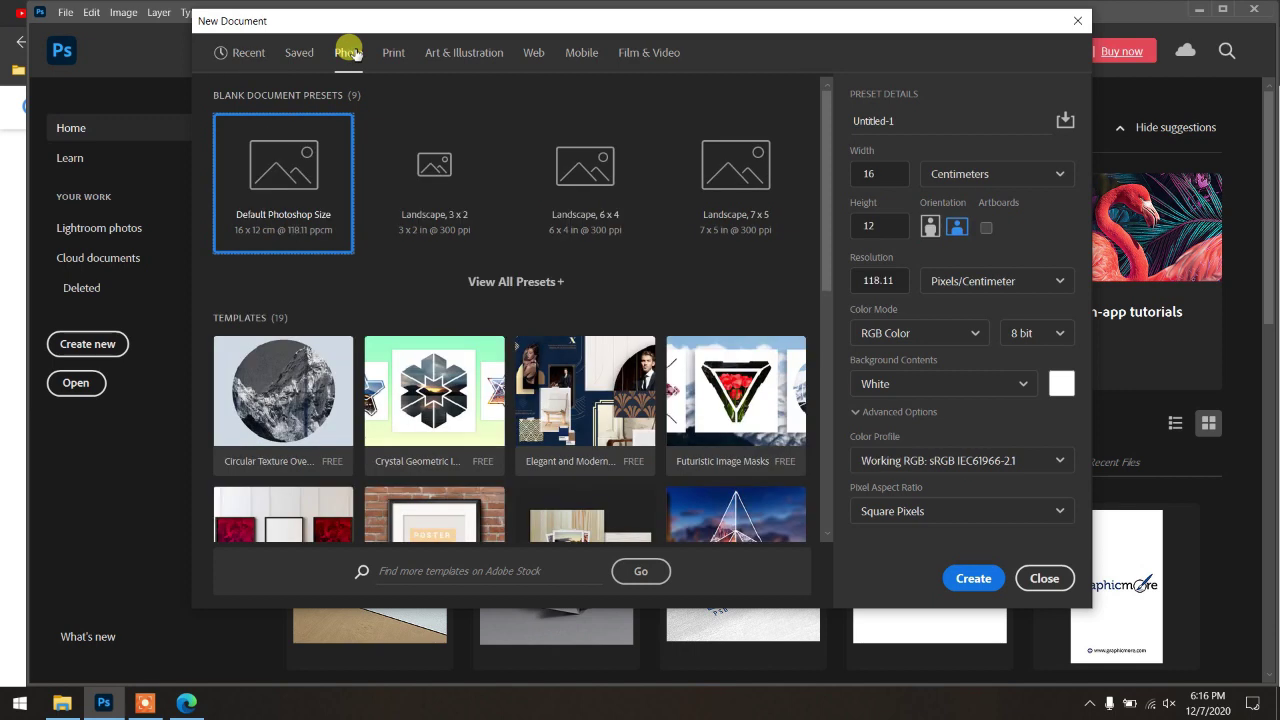
click(985, 173)
click(944, 231)
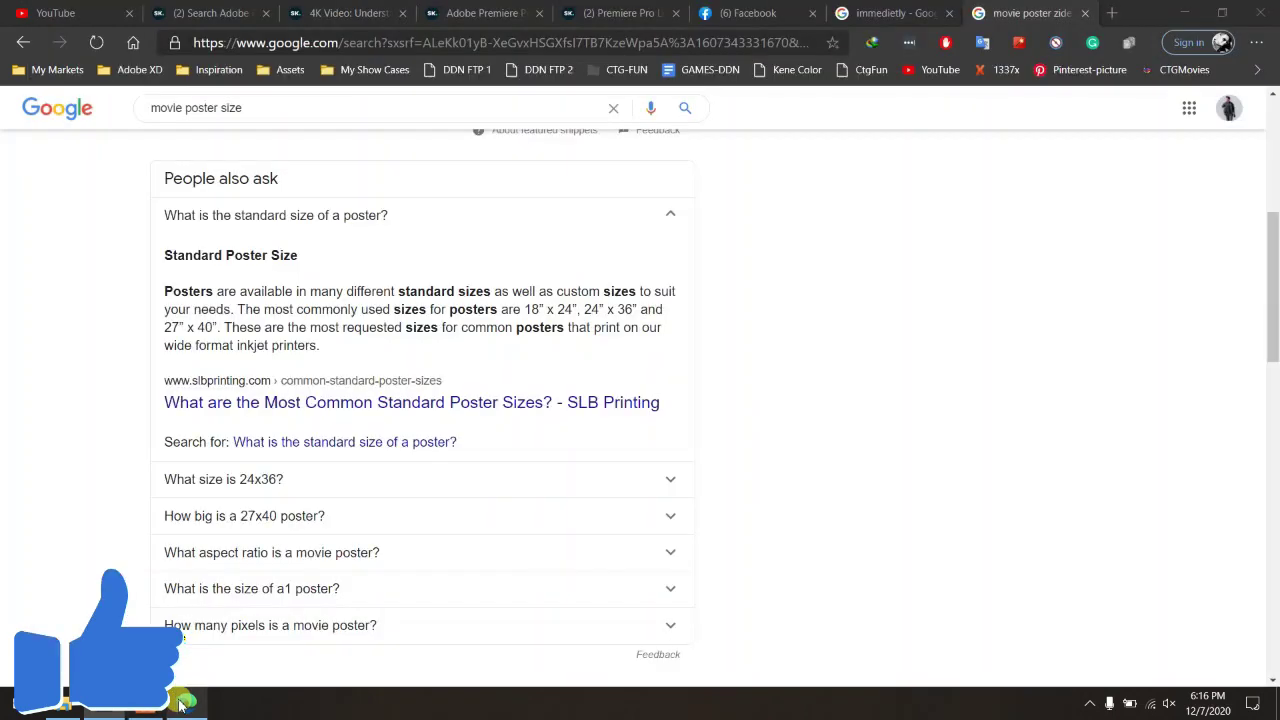
click(182, 703)
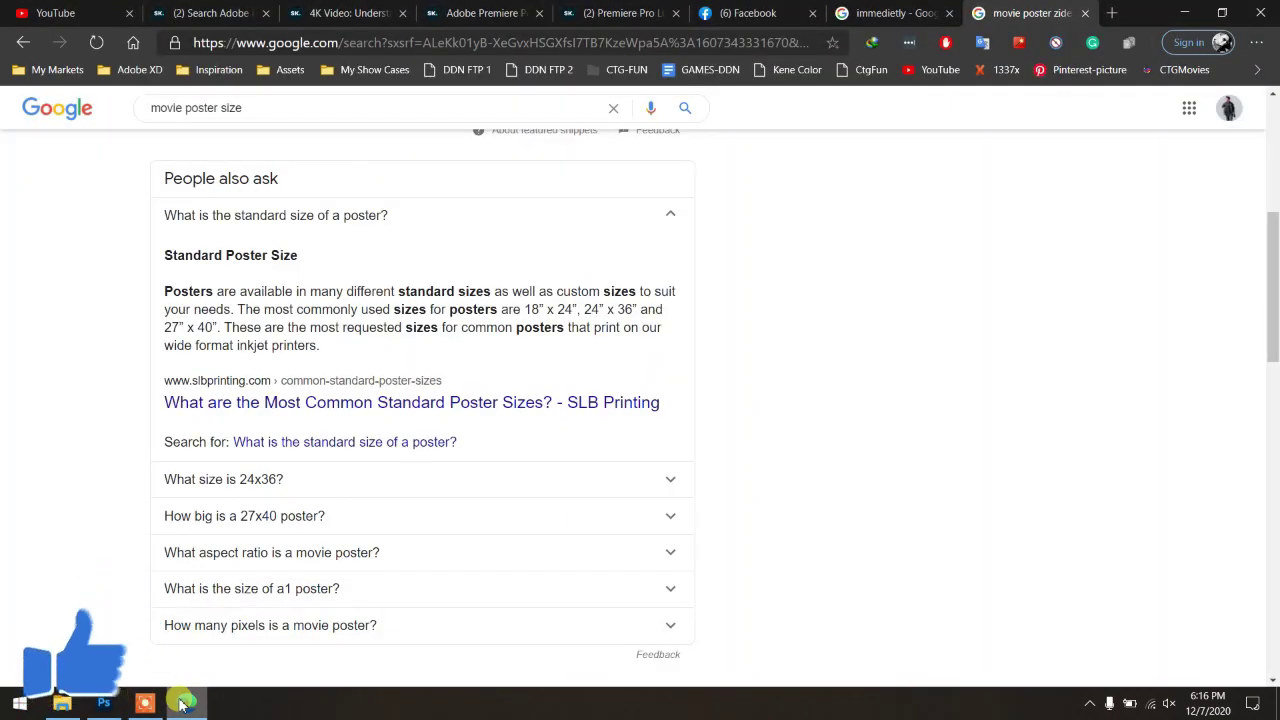
click(182, 703)
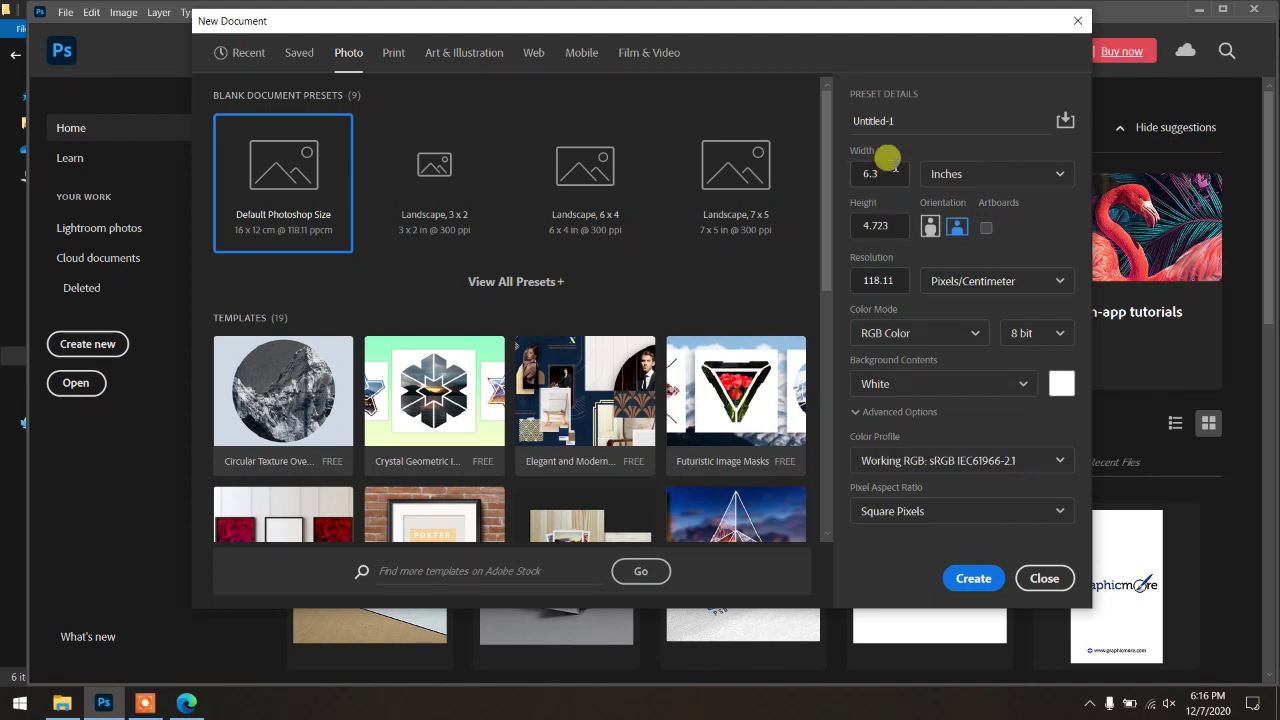
Step: Create the document at width 18 in, height 24 in, resolution 300 pixels/cm
double_click(886, 168)
double_click(870, 173)
text(1)
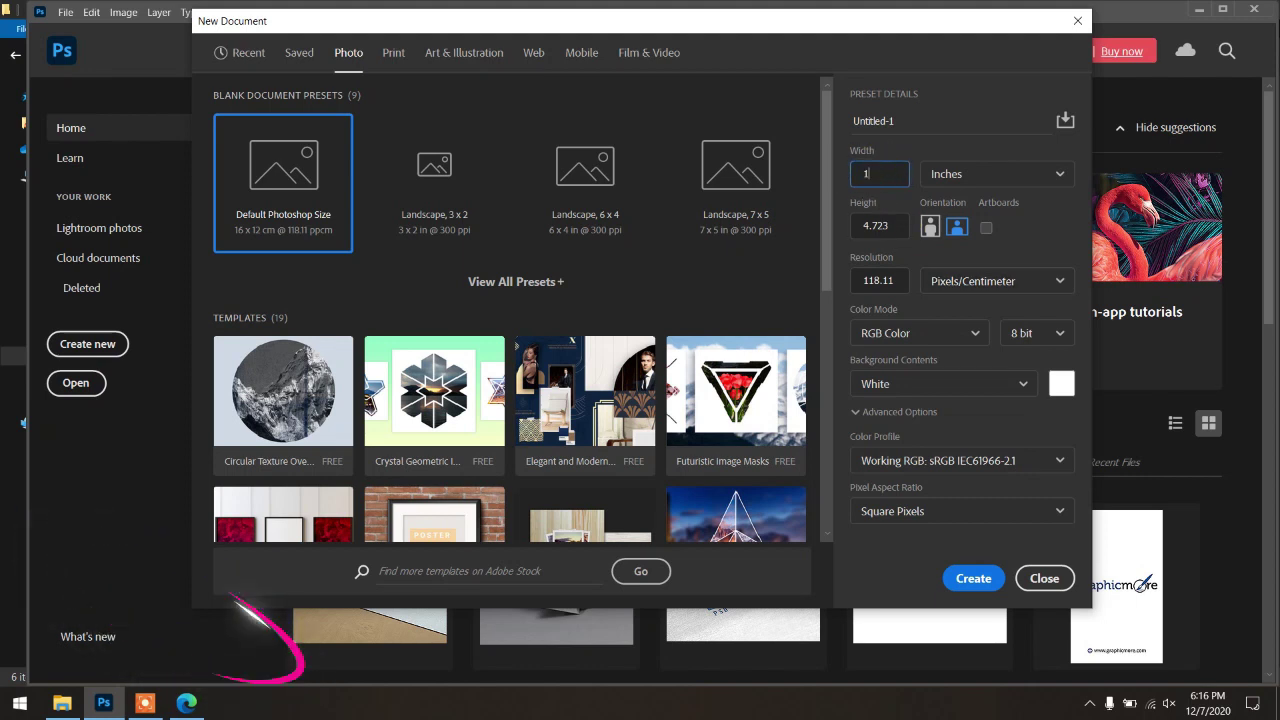
text(8)
key(Tab)
text(2)
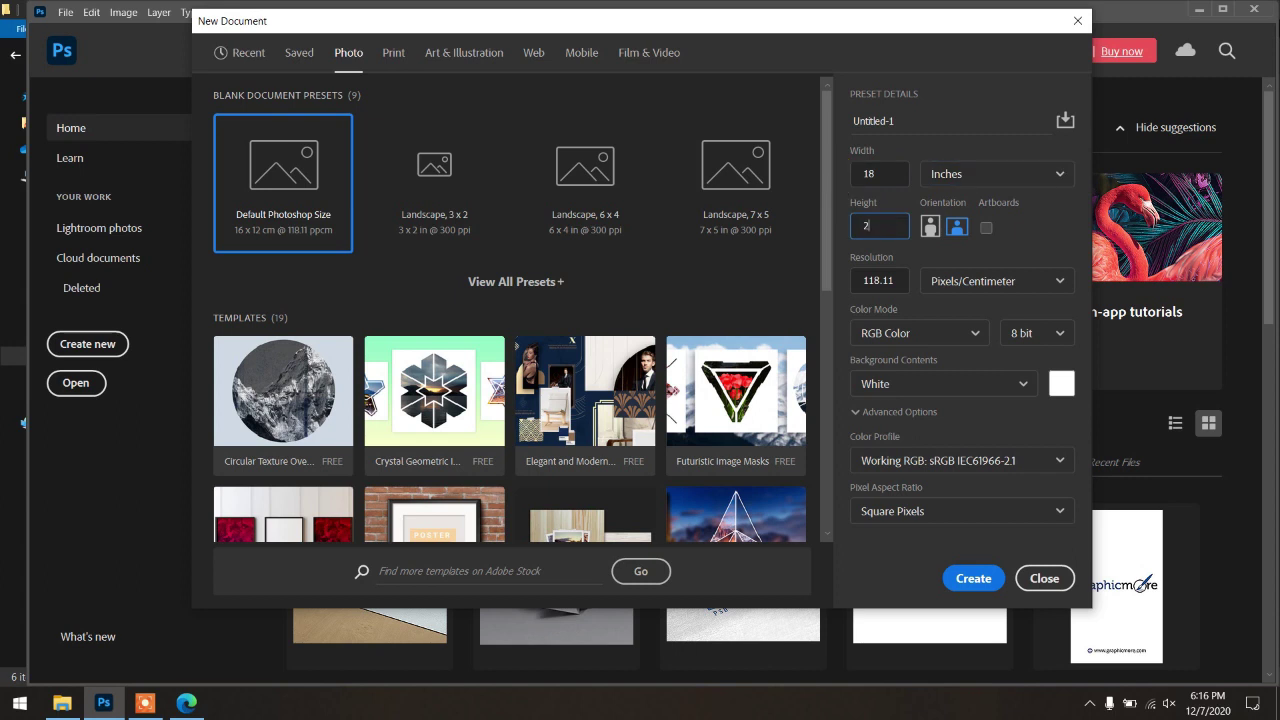
key(Tab)
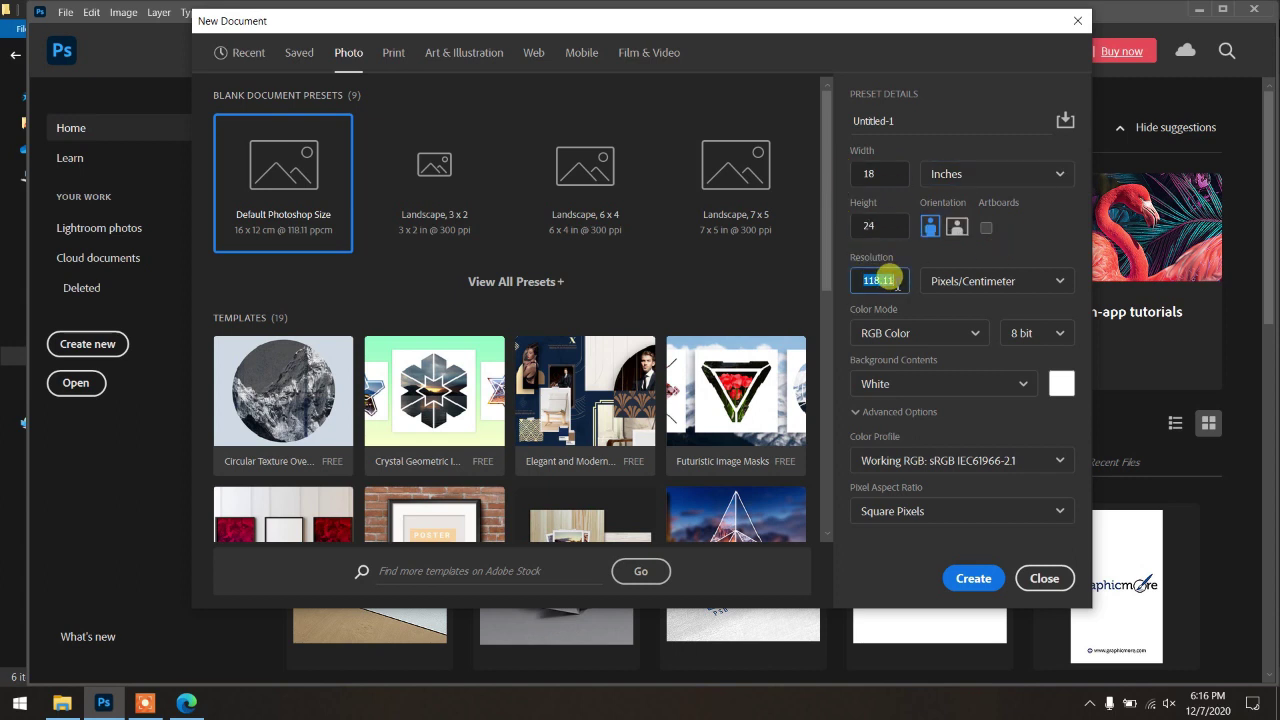
text(3.2)
text(300)
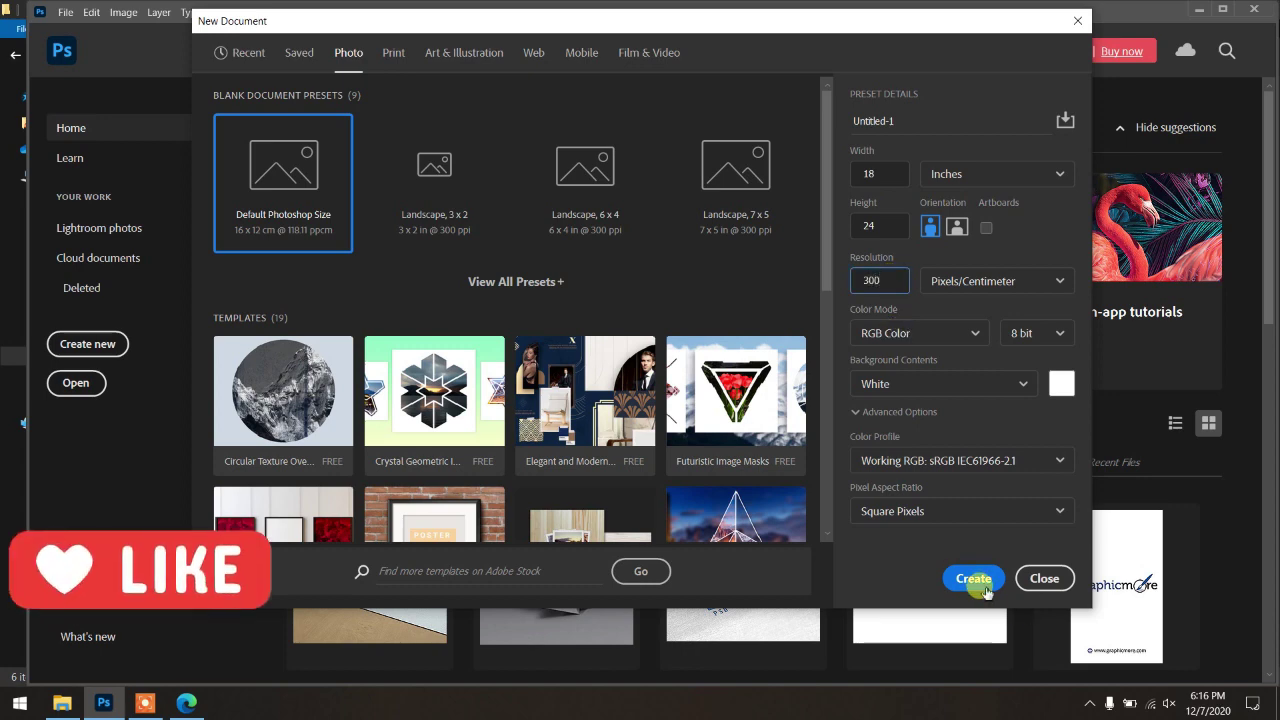
click(975, 580)
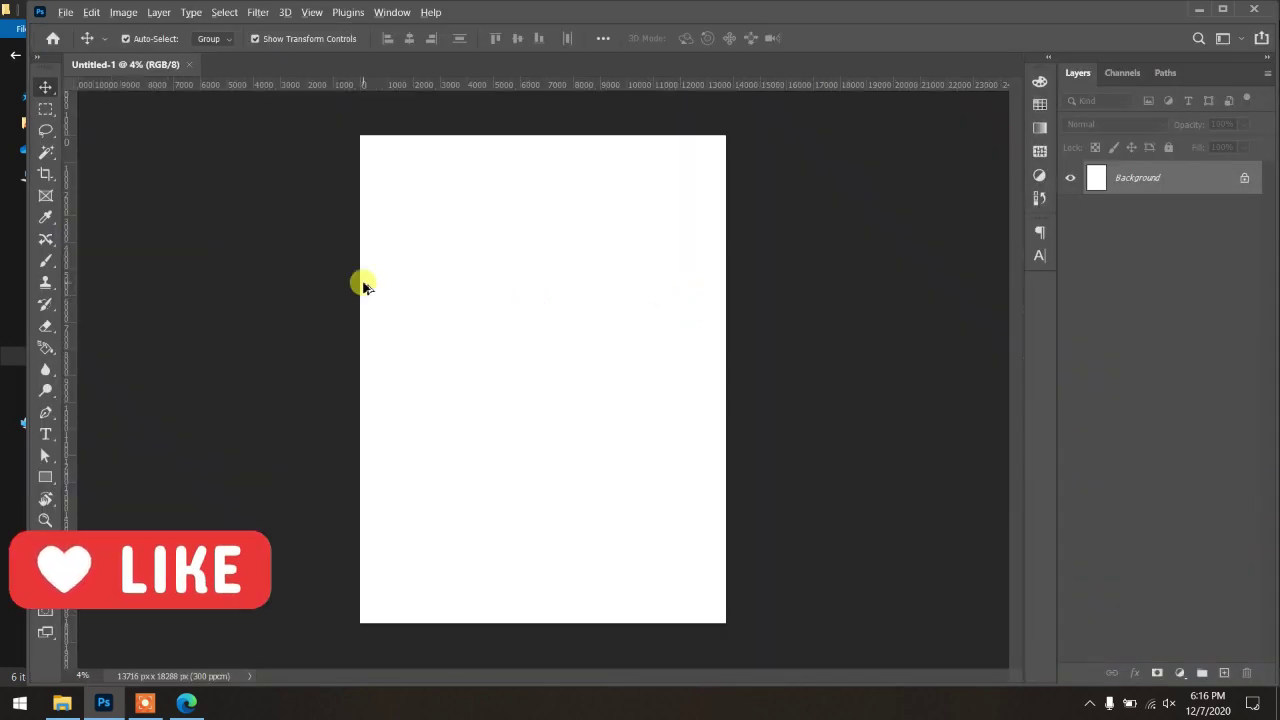
Step: View the Canvas Size dialog in inches and cancel without resizing
click(118, 14)
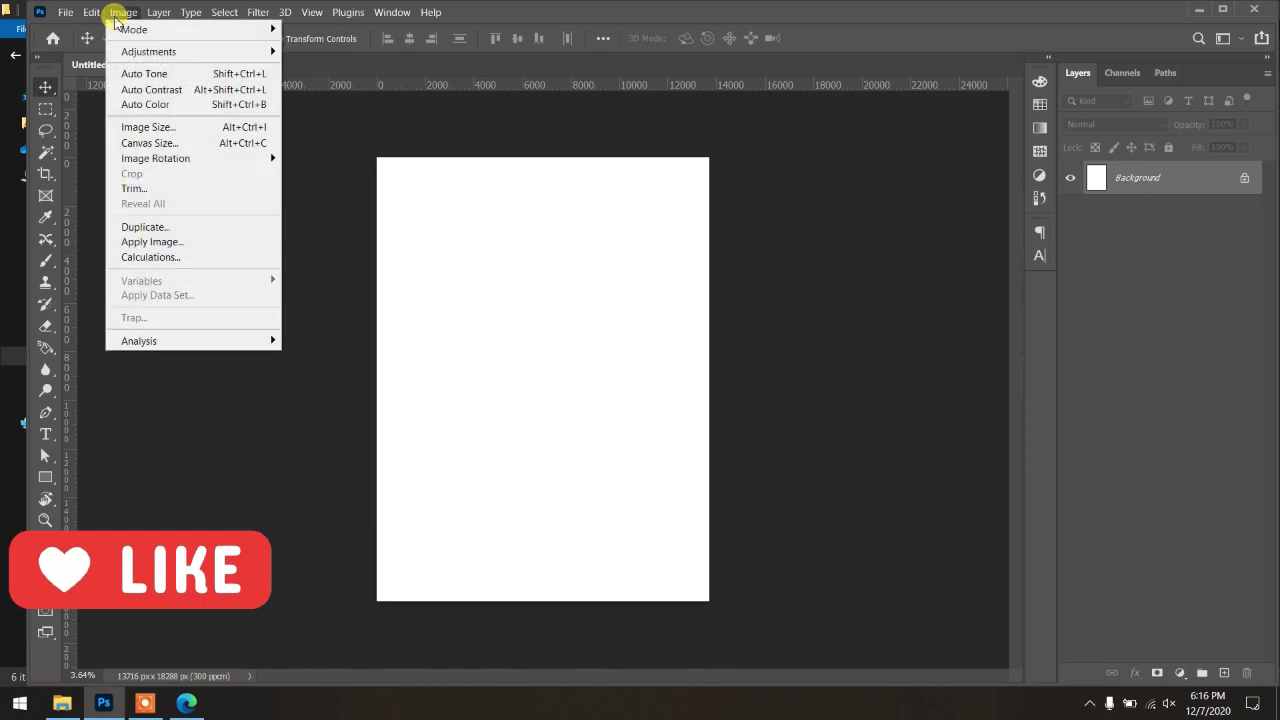
click(130, 143)
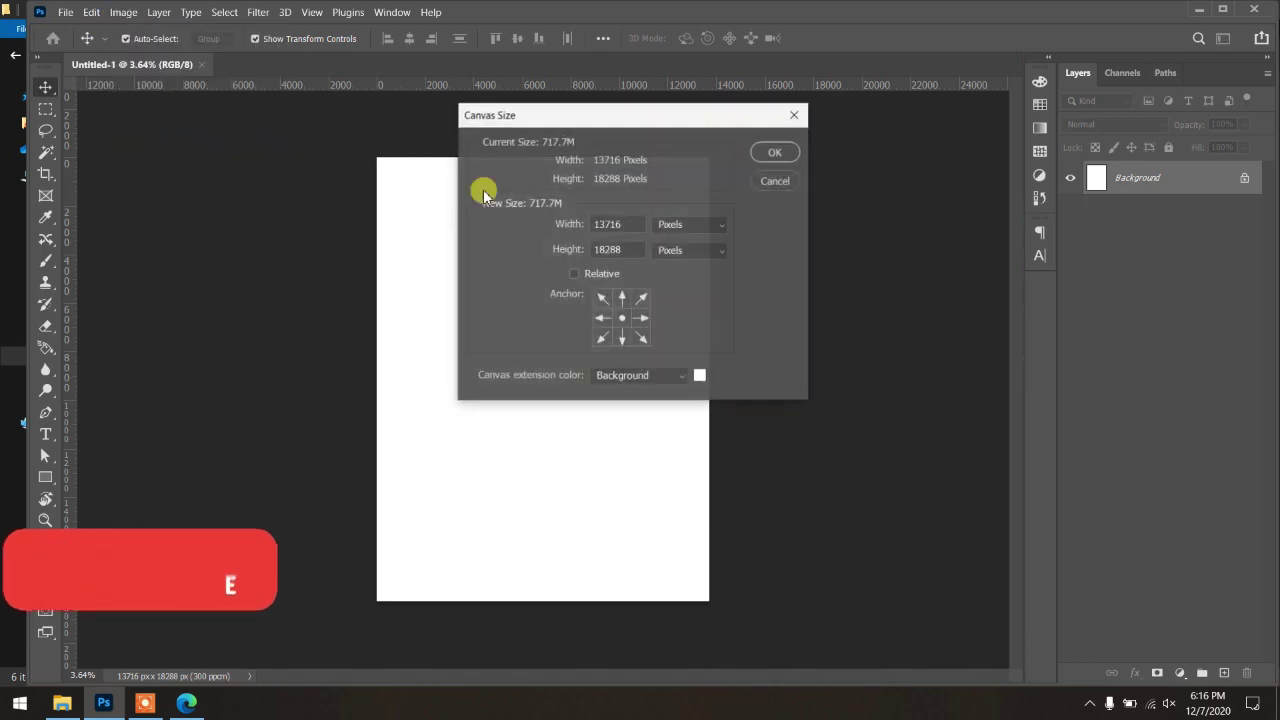
click(700, 224)
click(677, 271)
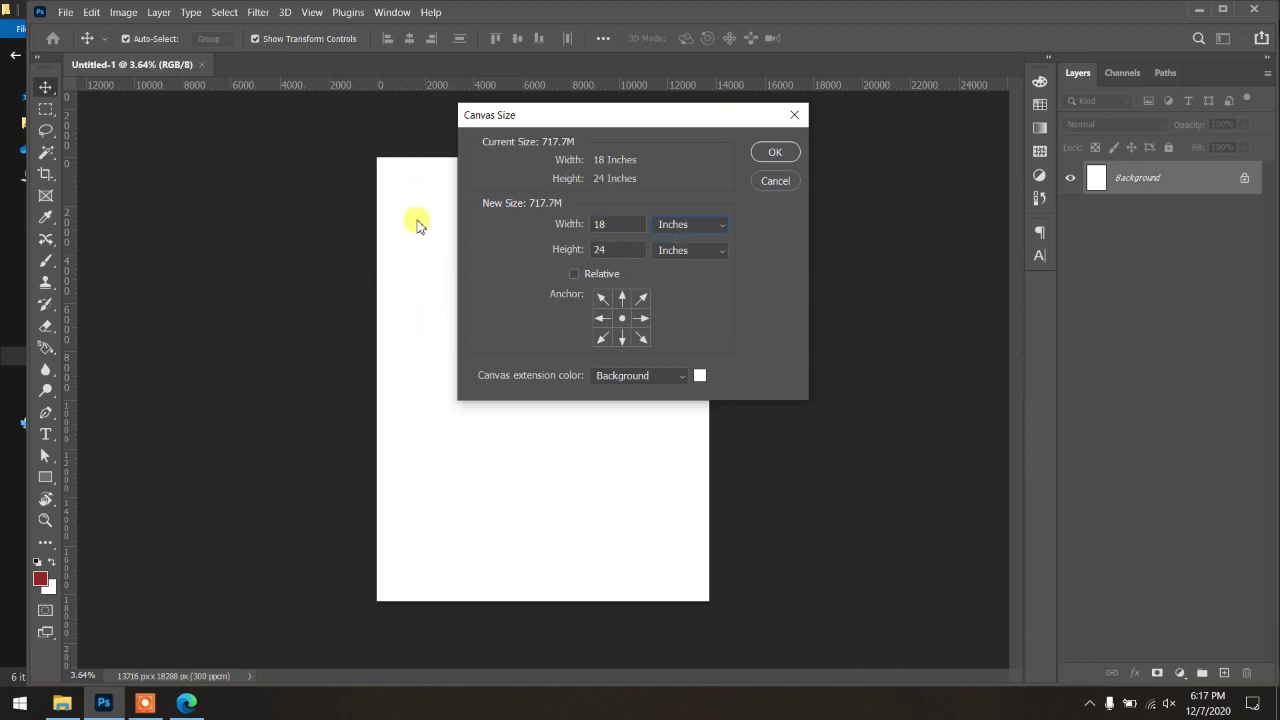
click(776, 181)
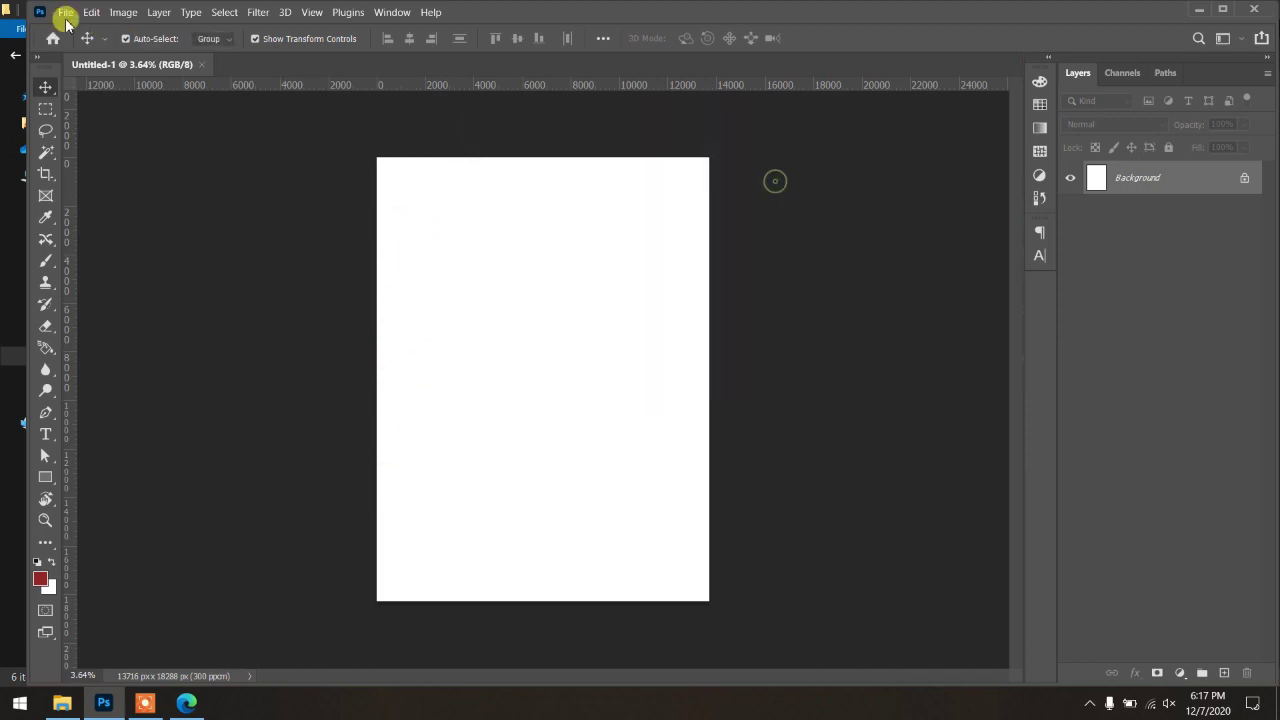
Step: Recheck the 18 × 24 inch canvas size, cancel, and return to the Movie-poster folder
click(123, 12)
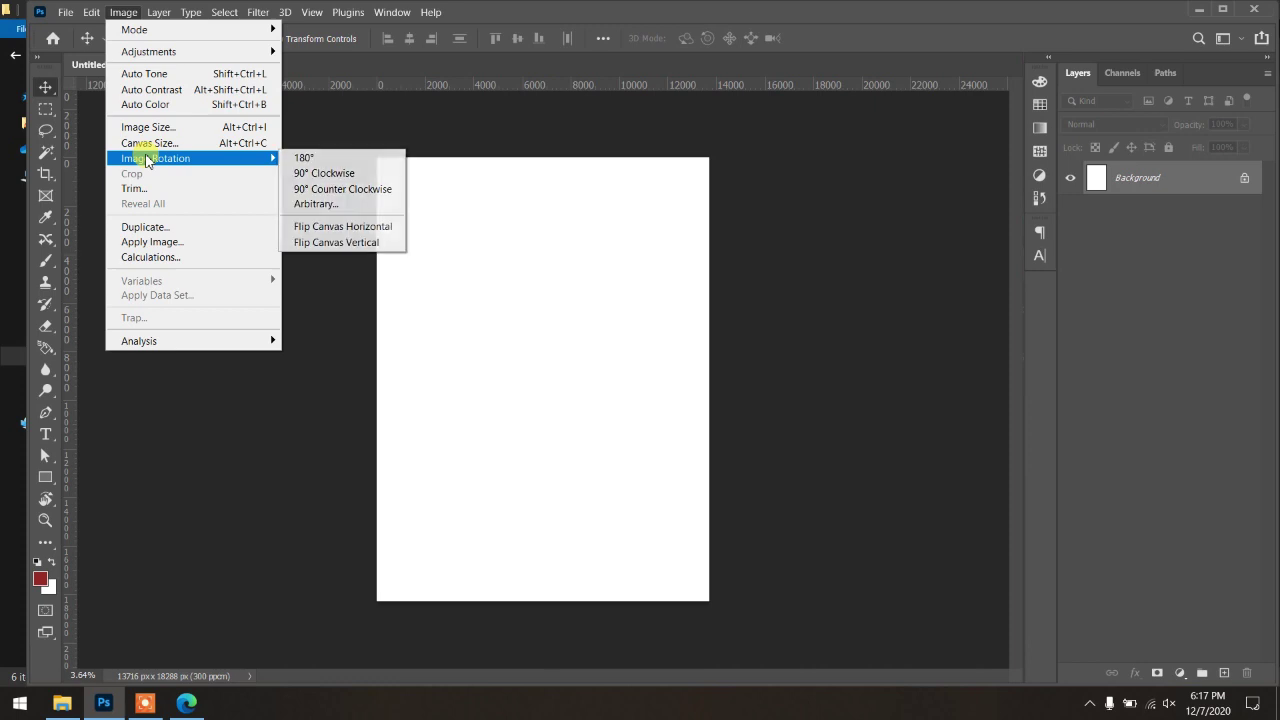
mouse_move(150, 158)
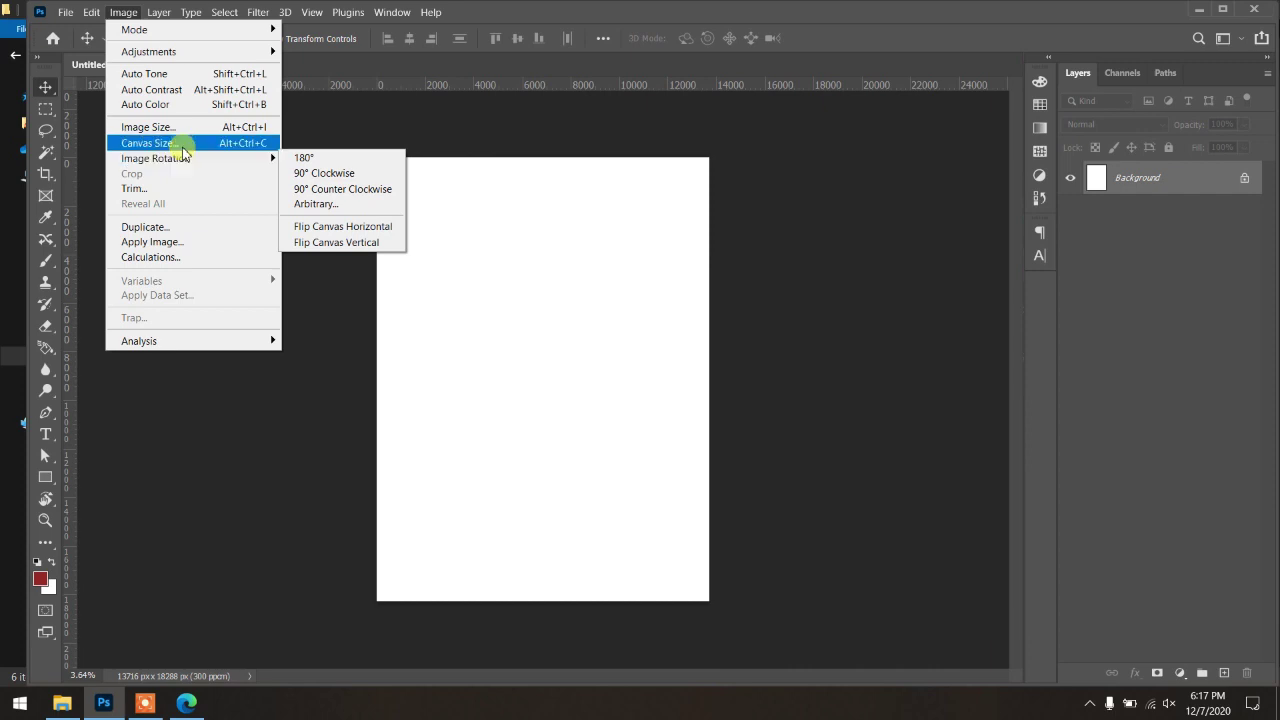
click(183, 147)
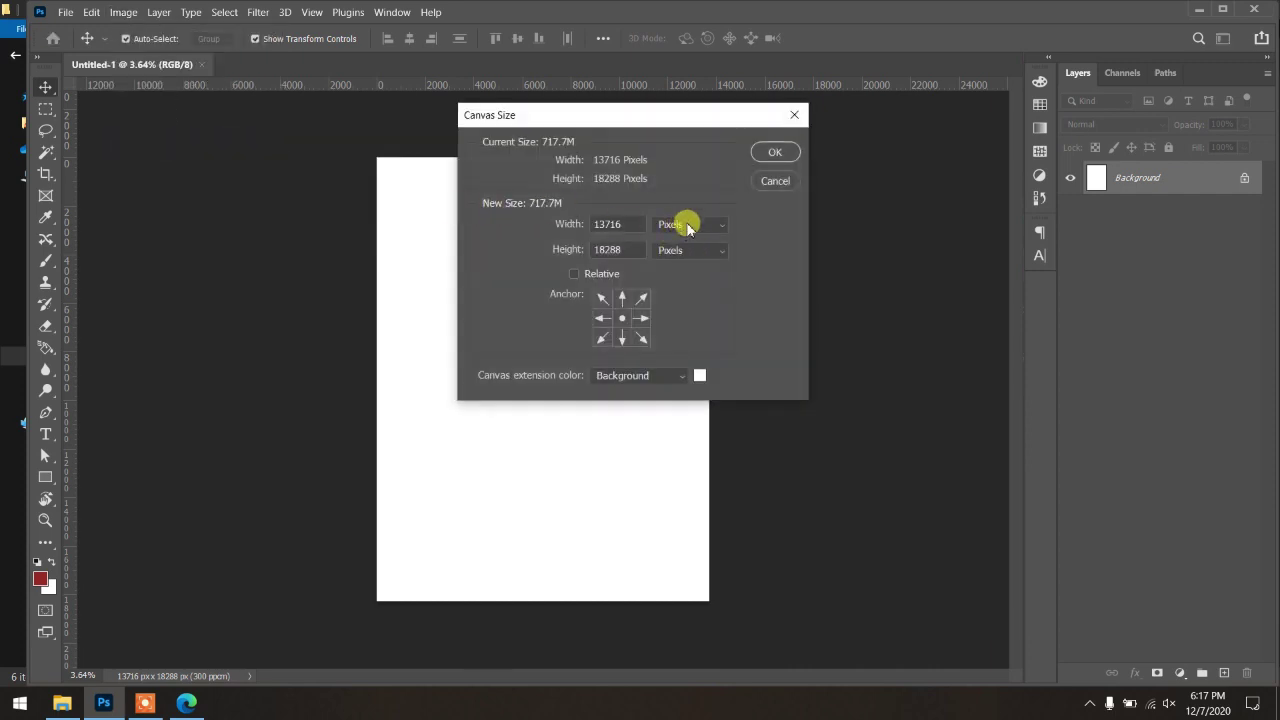
click(686, 222)
click(672, 270)
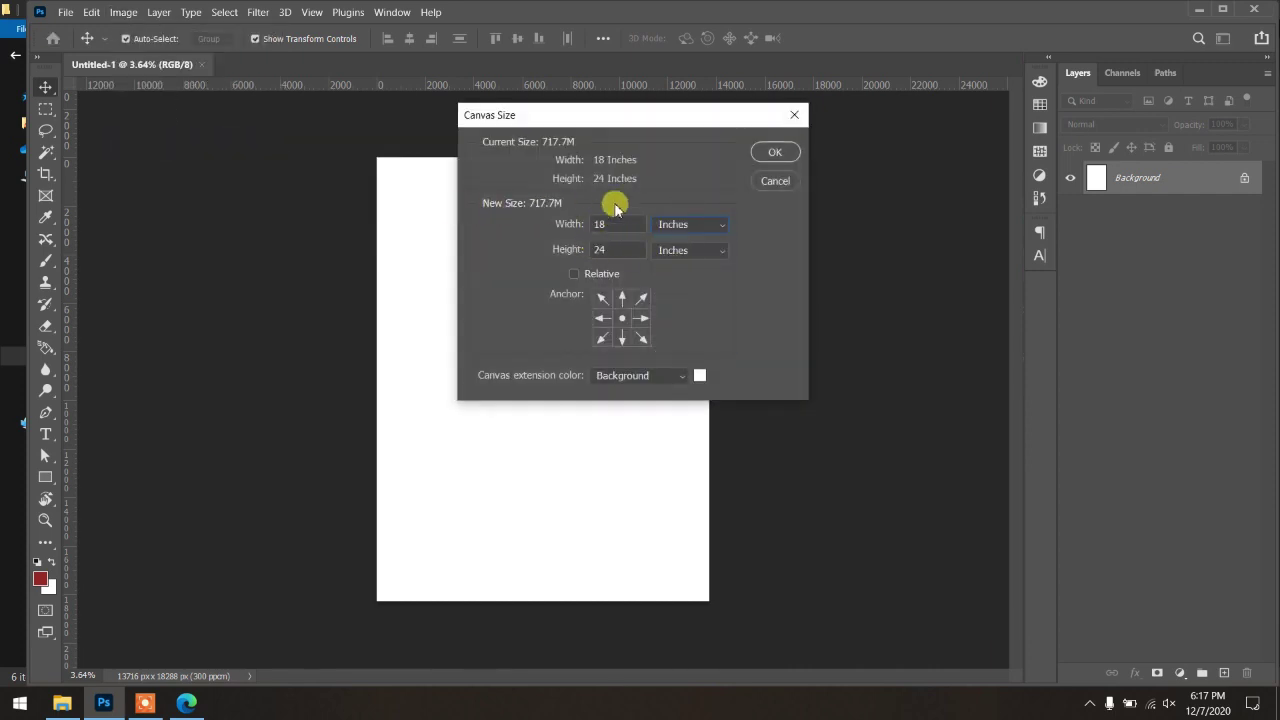
click(768, 181)
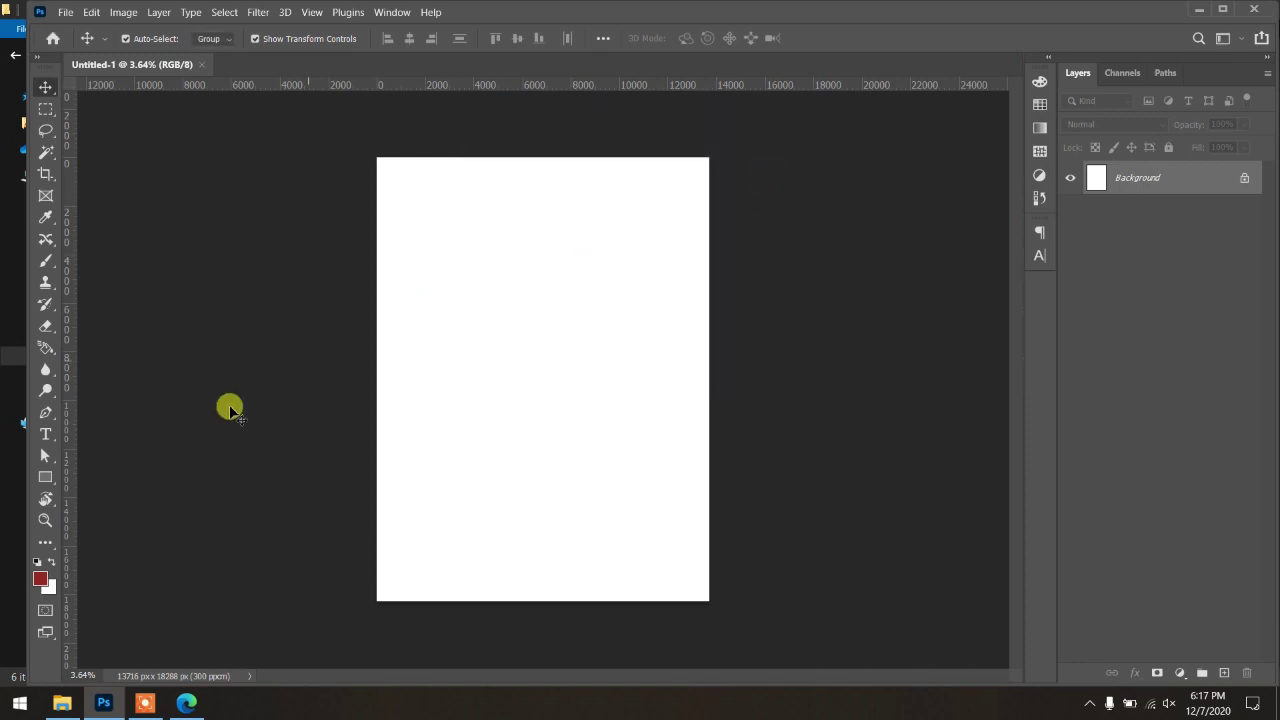
click(57, 708)
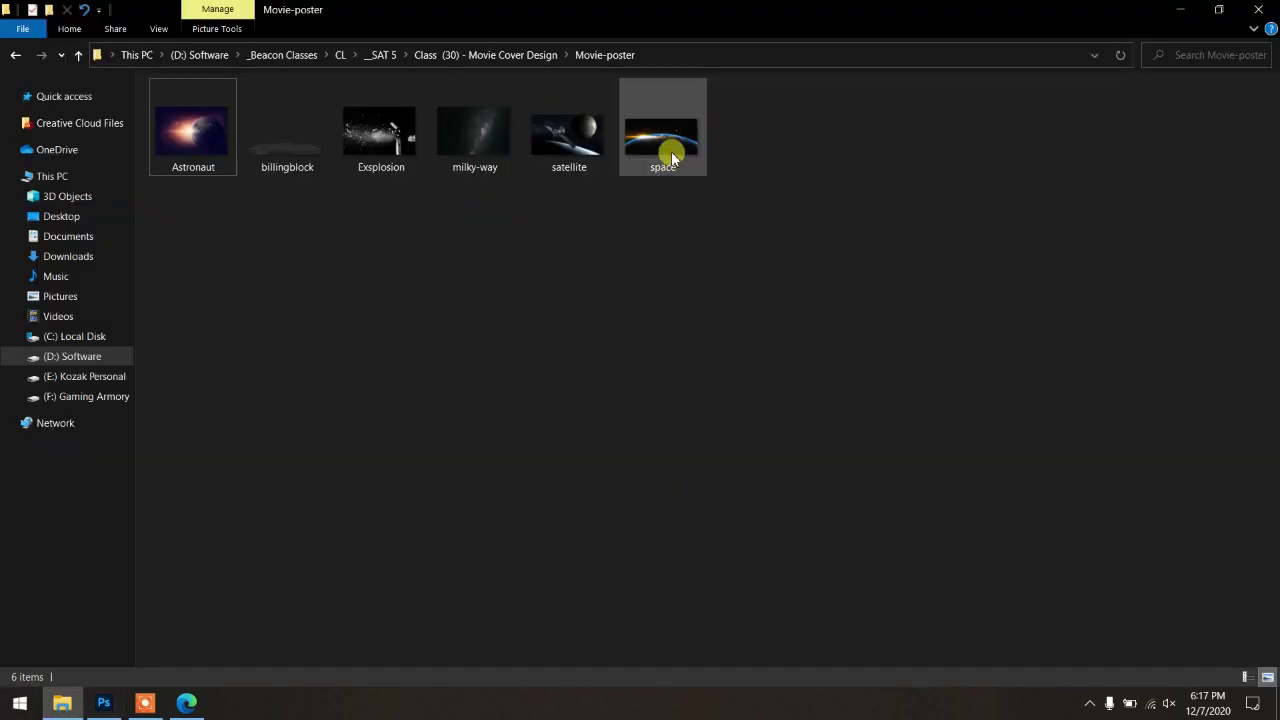
Step: Place space.jpg as a layer rotated to portrait, aligned top-right and enlarged to canvas height
mouse_move(668, 150)
mouse_down()
mouse_move(245, 645)
mouse_move(571, 472)
mouse_up()
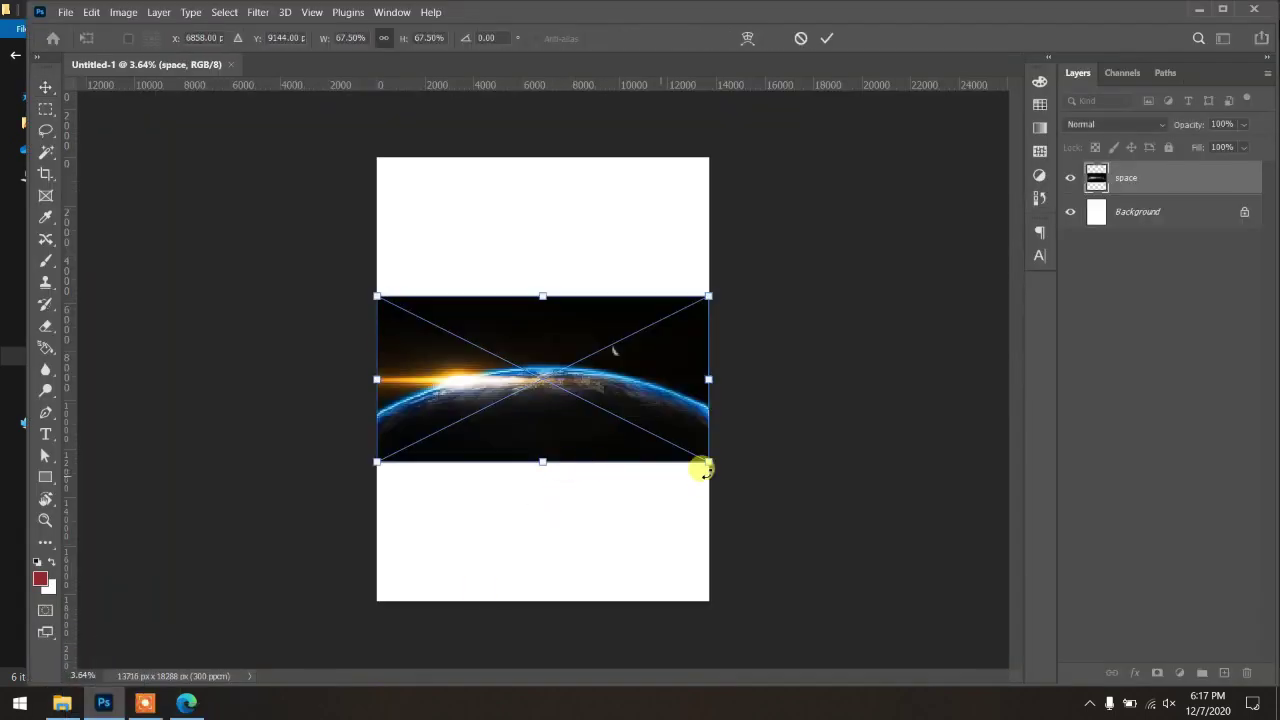
mouse_move(726, 426)
mouse_down()
mouse_move(634, 249)
mouse_move(586, 214)
mouse_move(610, 228)
mouse_up()
drag(586, 374, 668, 325)
drag(541, 488, 461, 589)
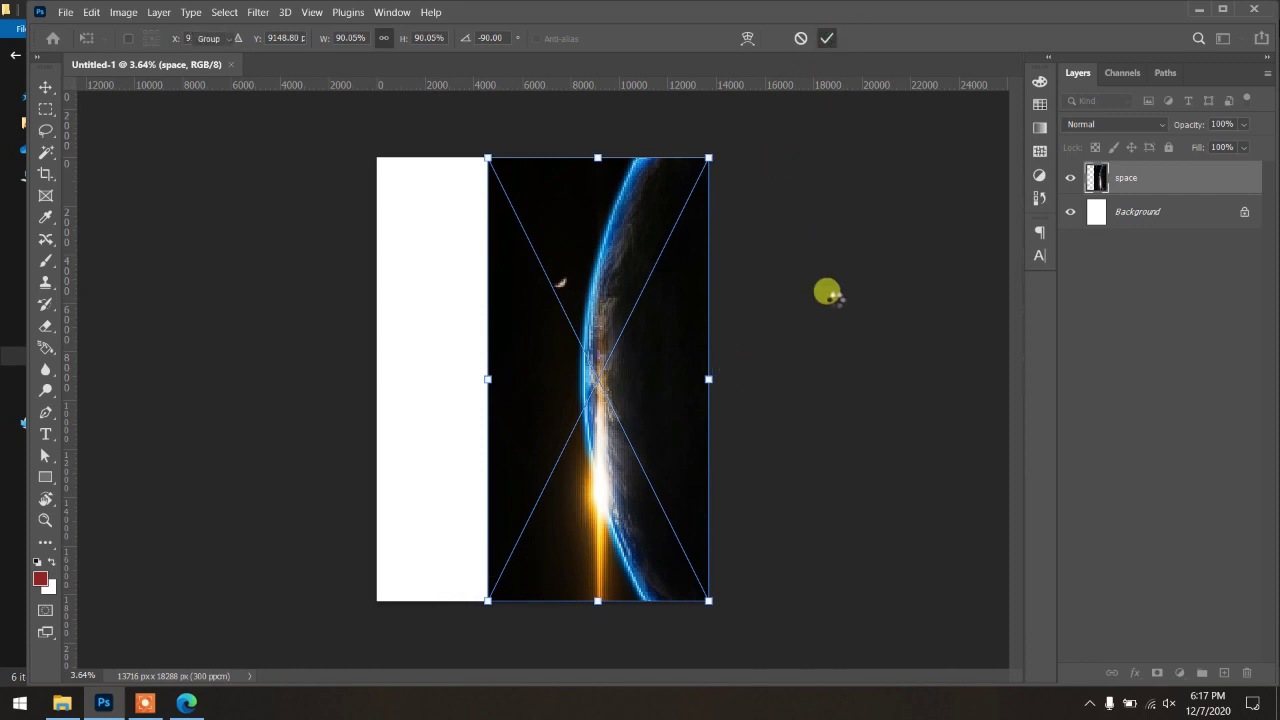
key(Return)
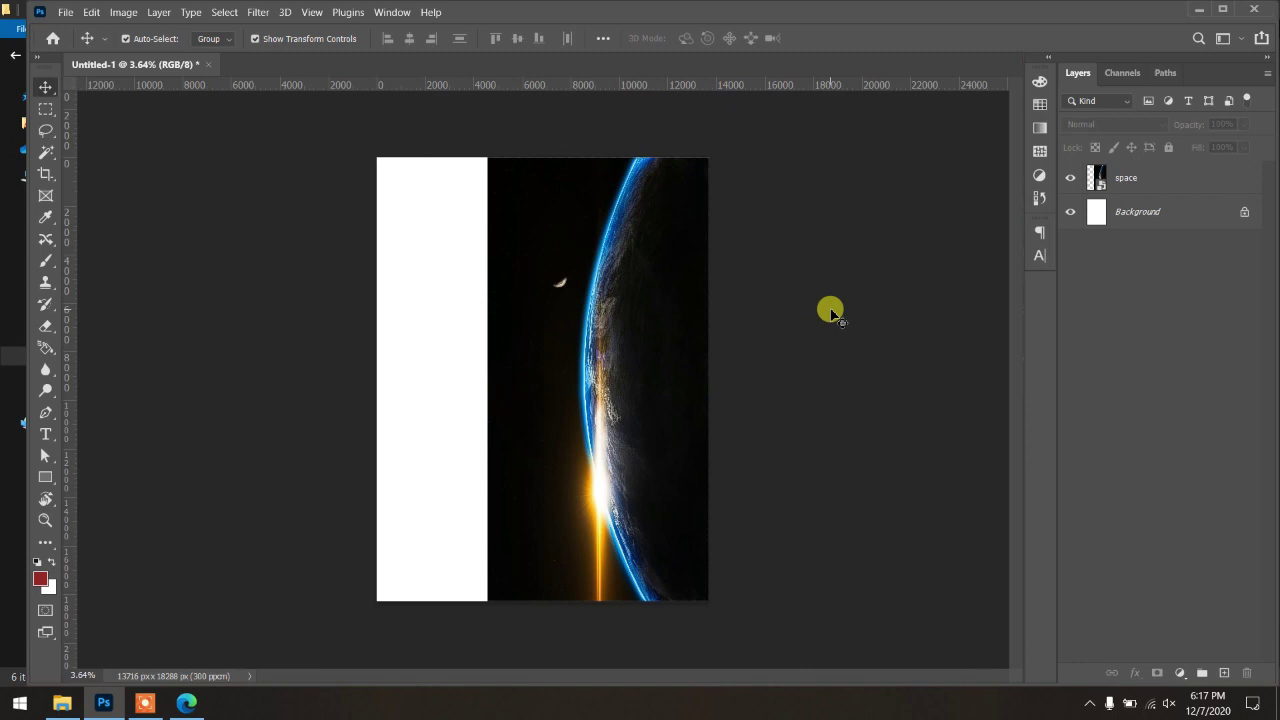
scroll(543, 229, up, 2)
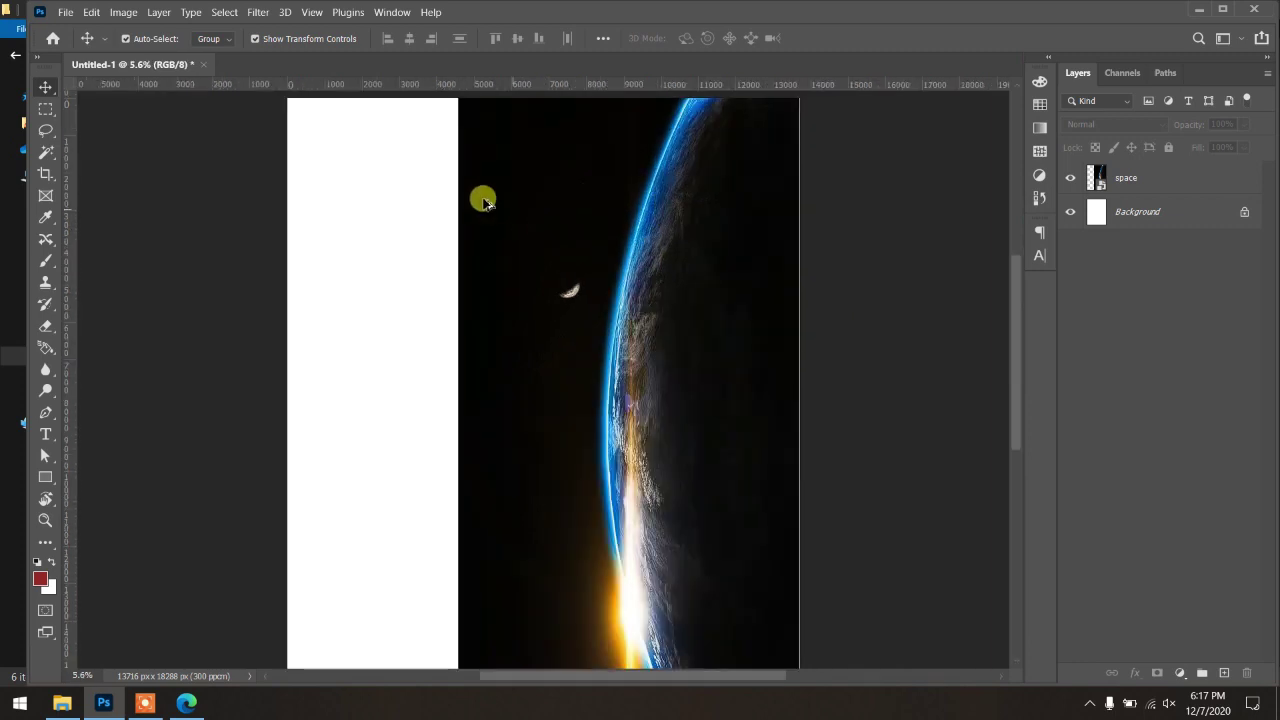
scroll(478, 192, up, 2)
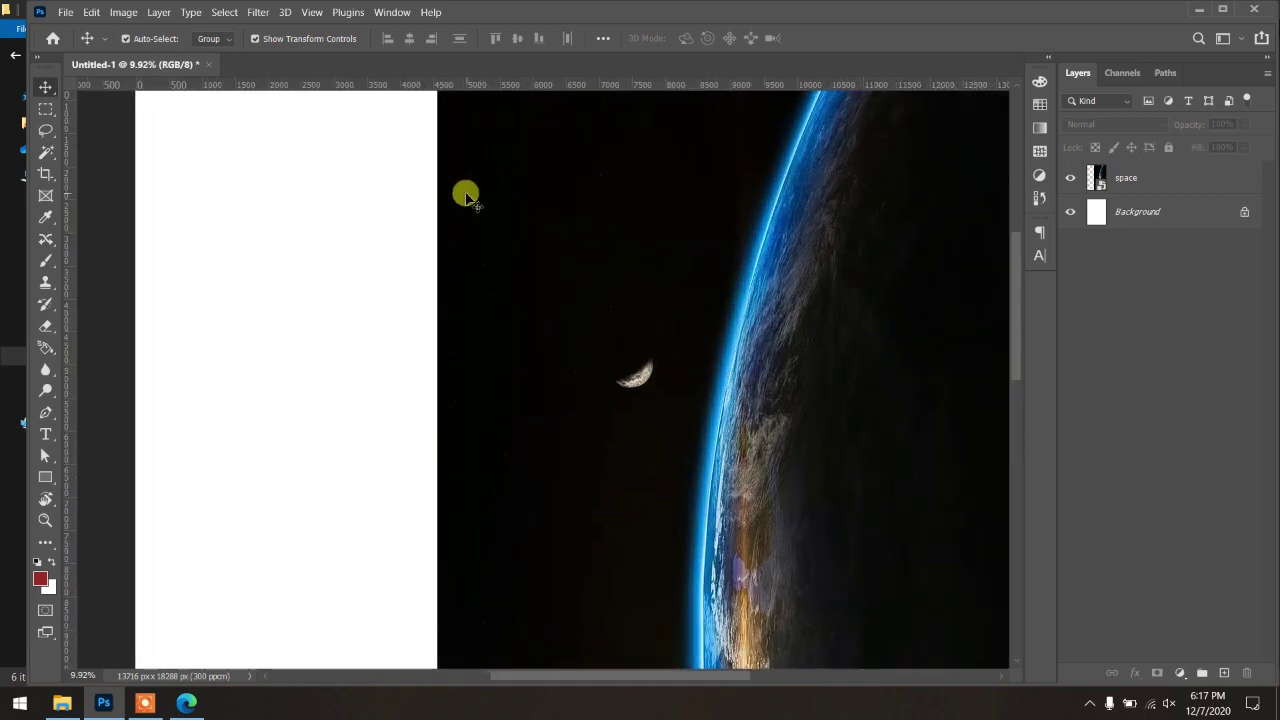
scroll(466, 195, down, 2)
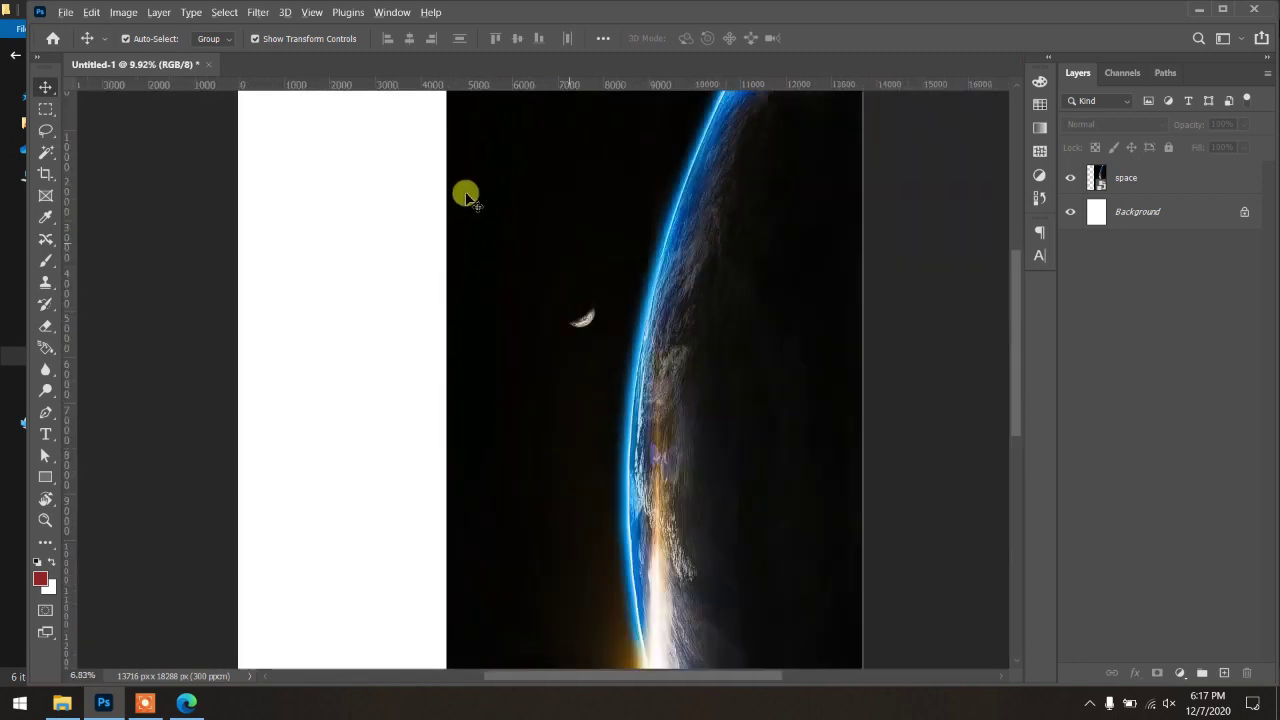
scroll(468, 198, down, 2)
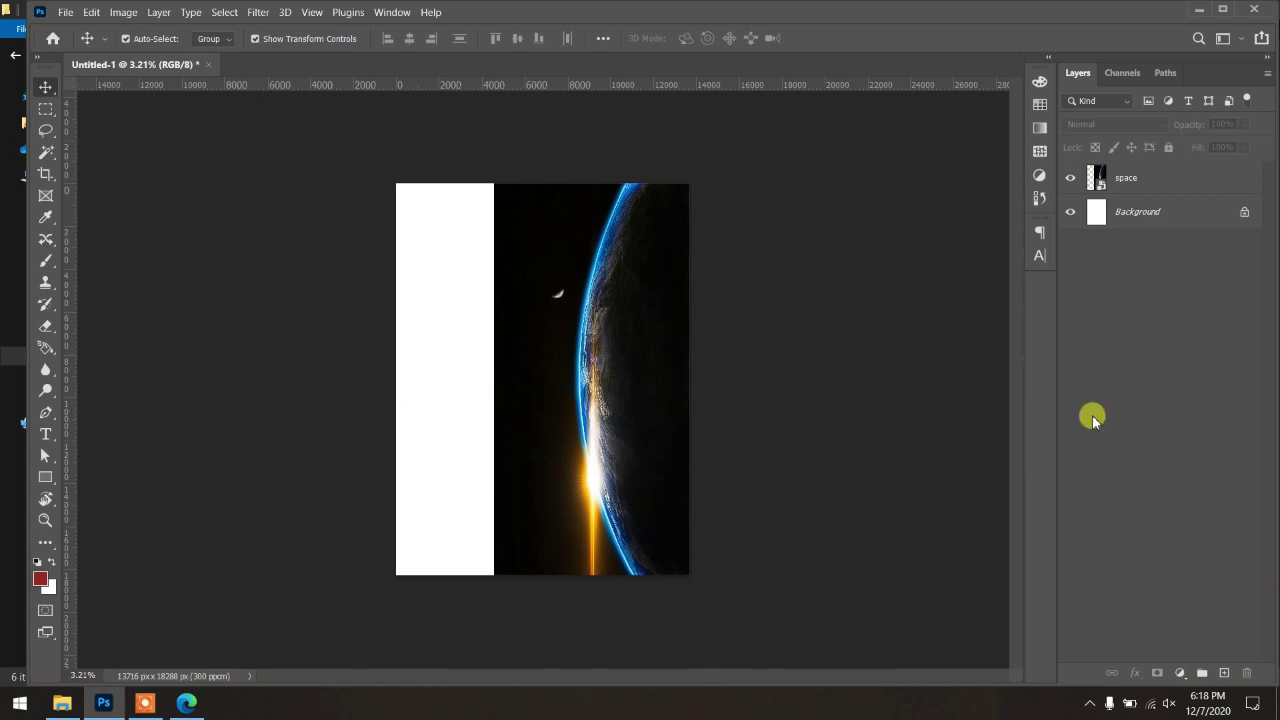
click(1139, 181)
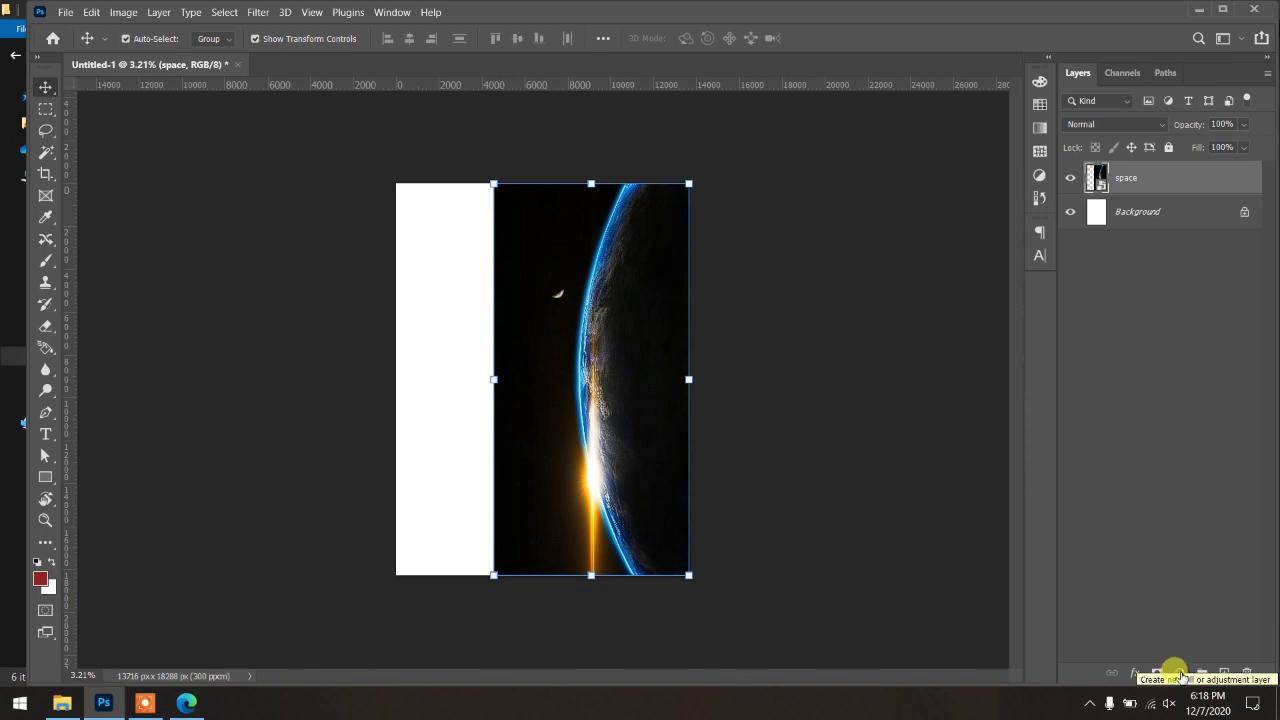
Step: Add a #000000 Solid Color fill layer beneath the space layer
click(1174, 672)
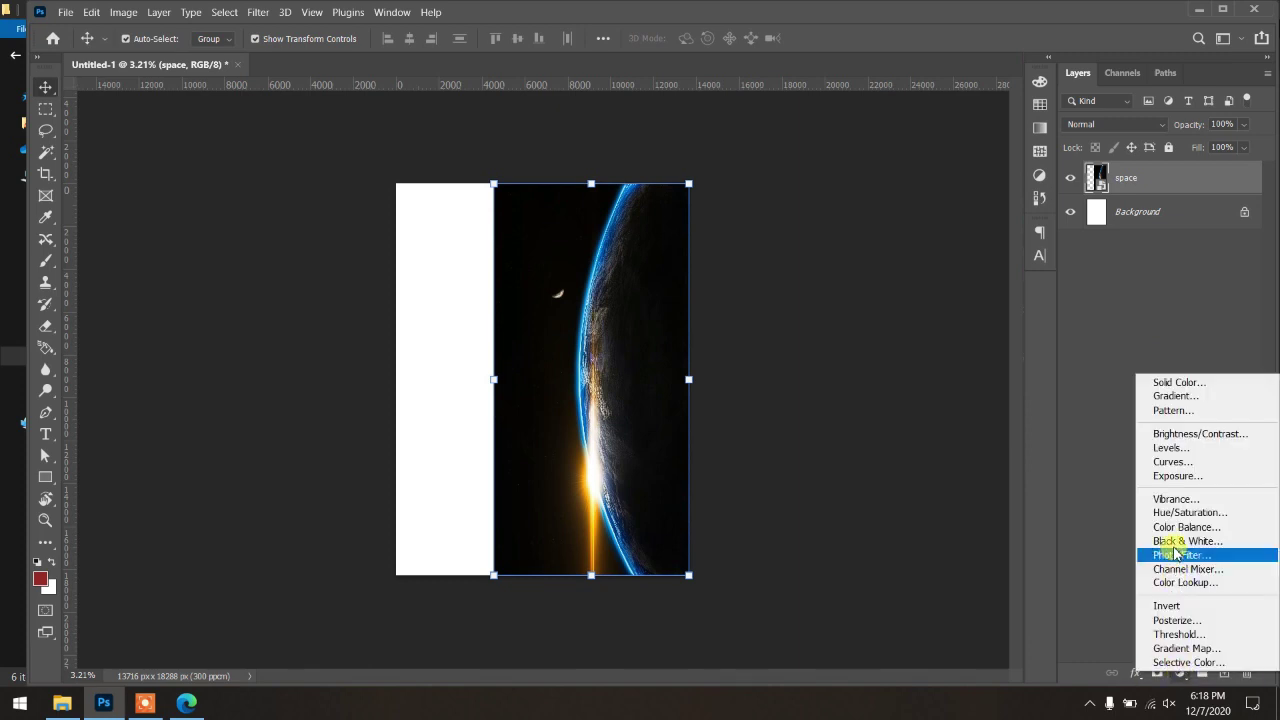
click(1167, 386)
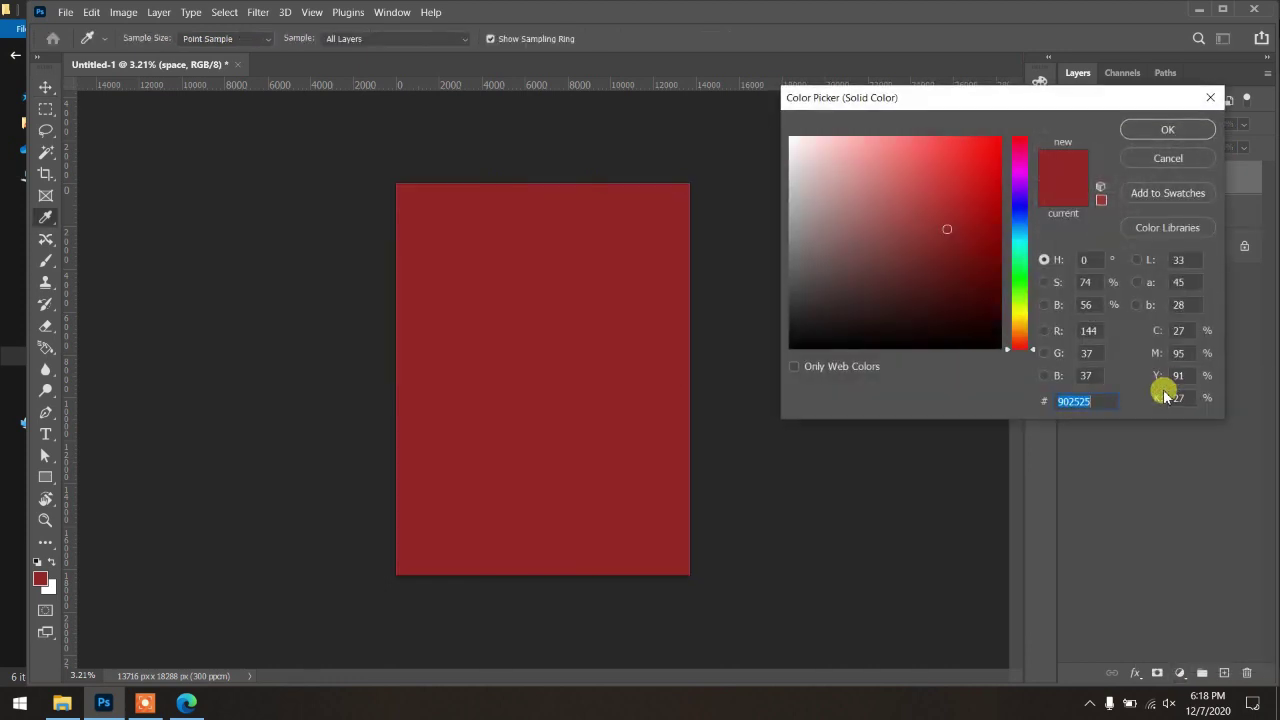
drag(945, 201, 762, 372)
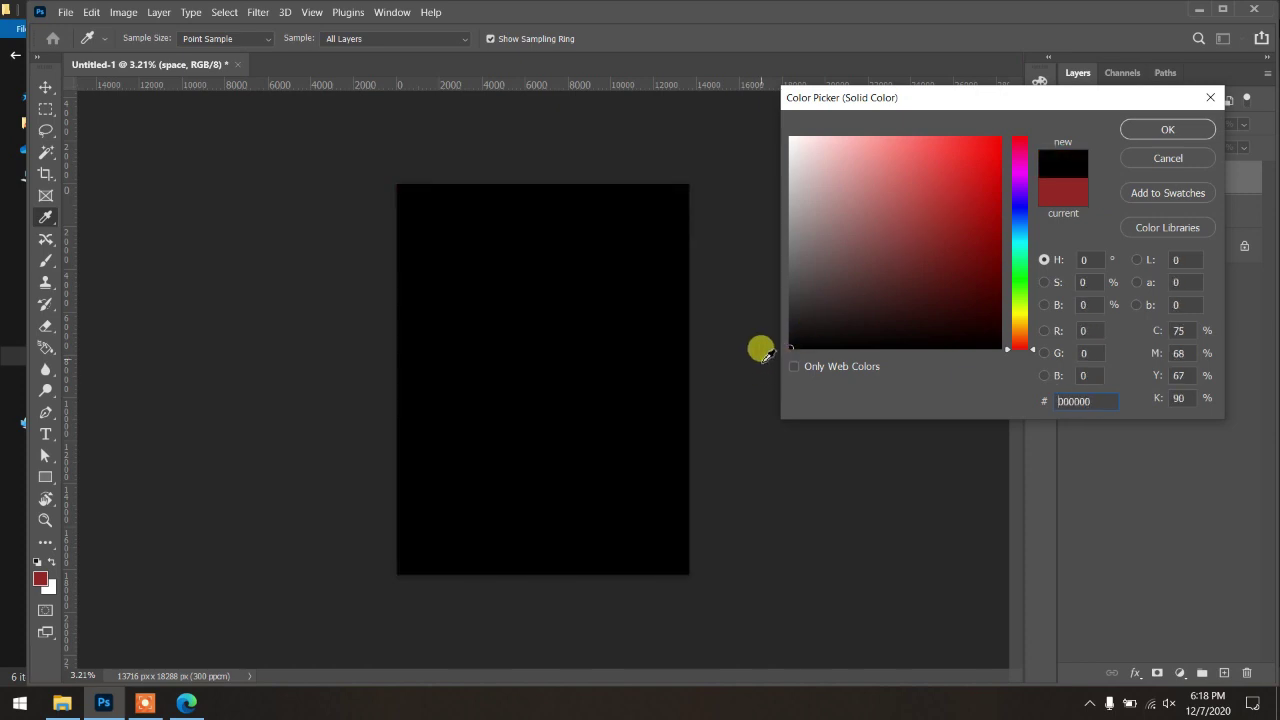
click(1167, 129)
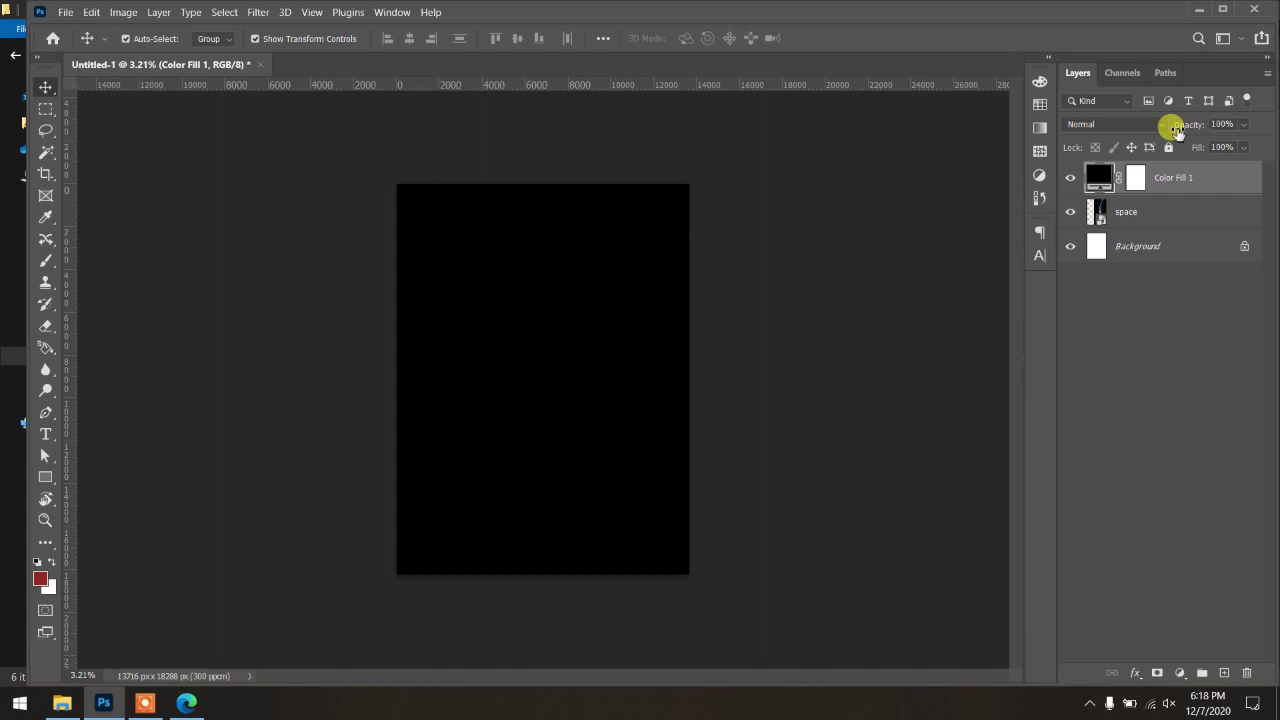
drag(1194, 174, 1186, 222)
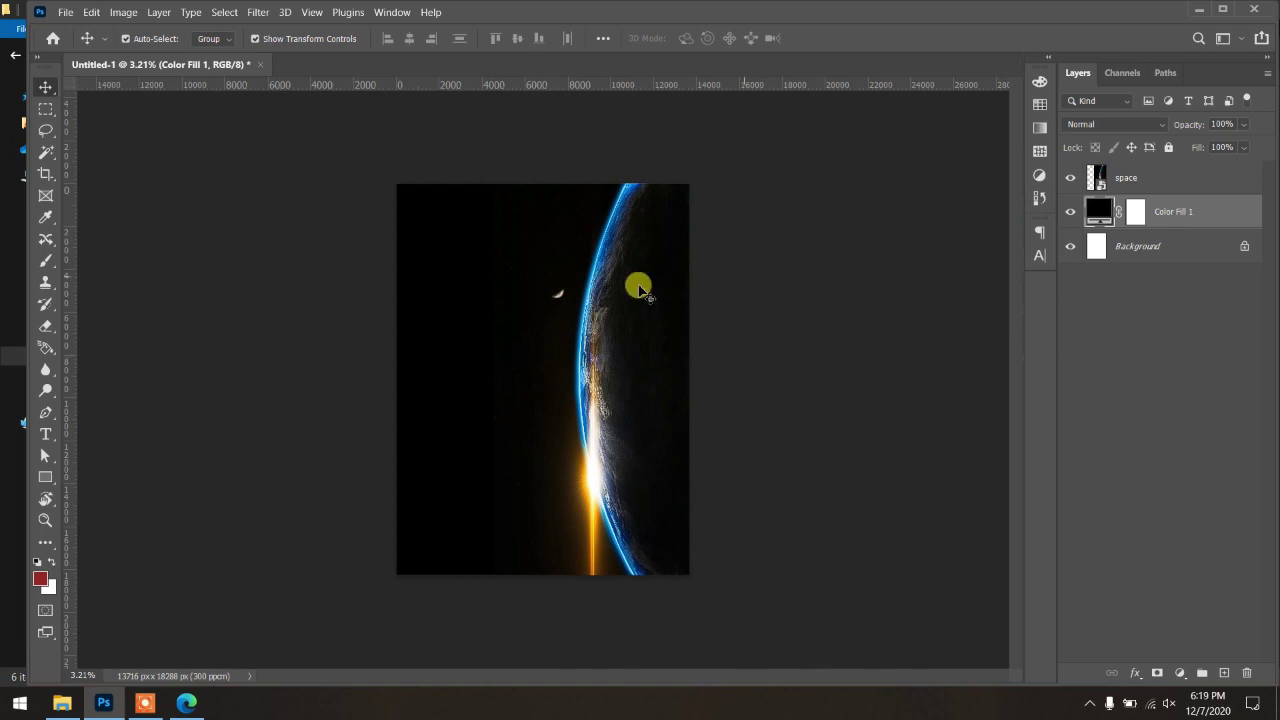
Step: Merge the black fill and space layers, lock the result, and fit the view
alt+scroll(466, 380, up, 5)
alt+scroll(450, 397, up, 1)
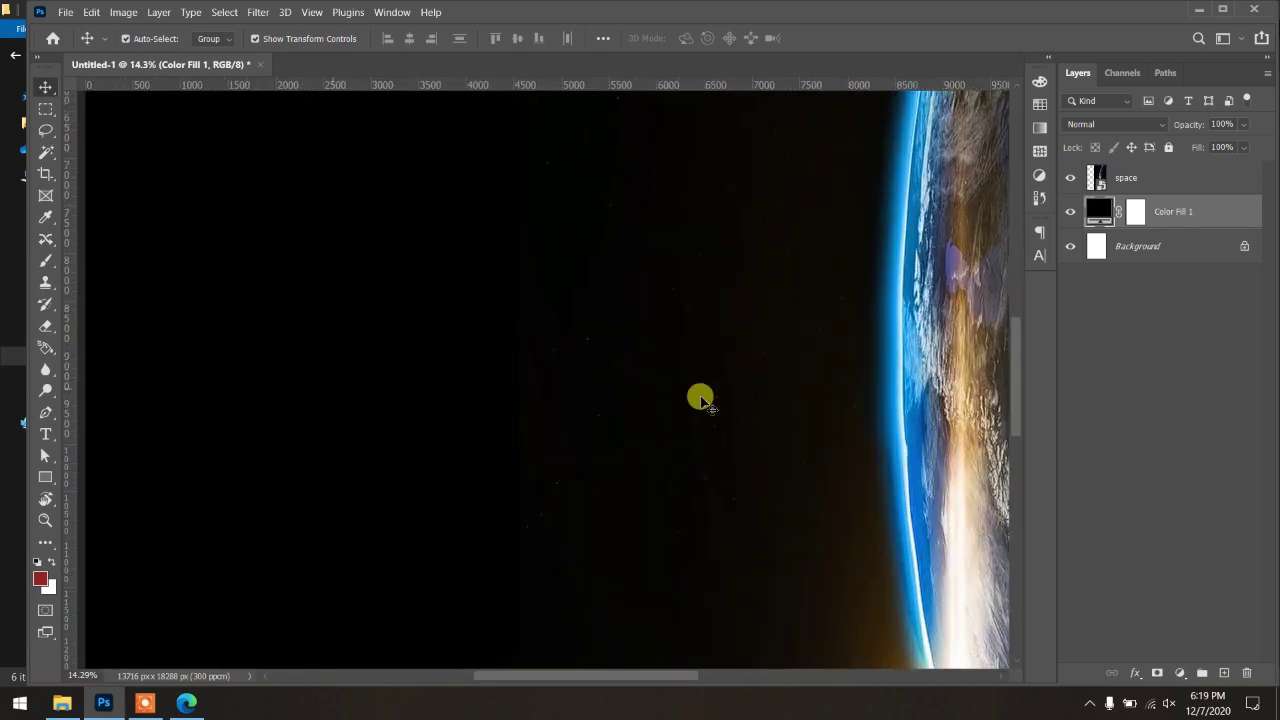
scroll(450, 362, left, 2)
drag(646, 348, 272, 337)
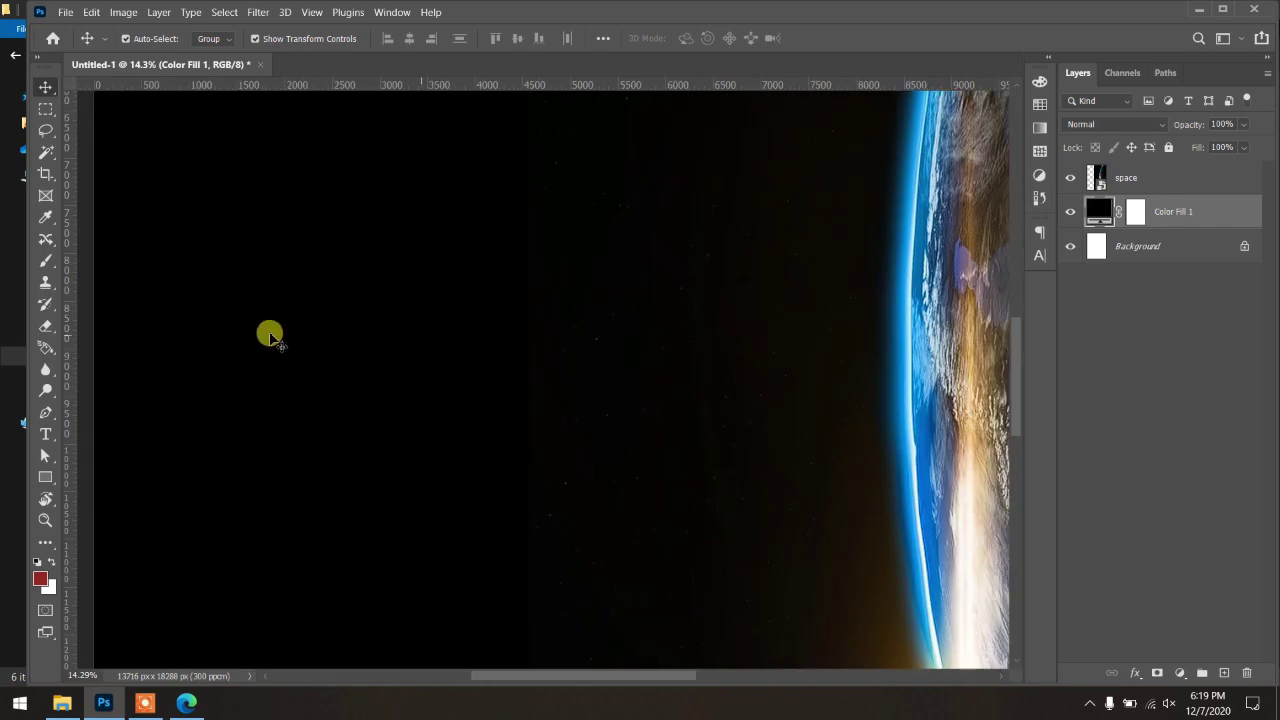
alt+scroll(471, 367, down, 3)
alt+scroll(471, 367, down, 3)
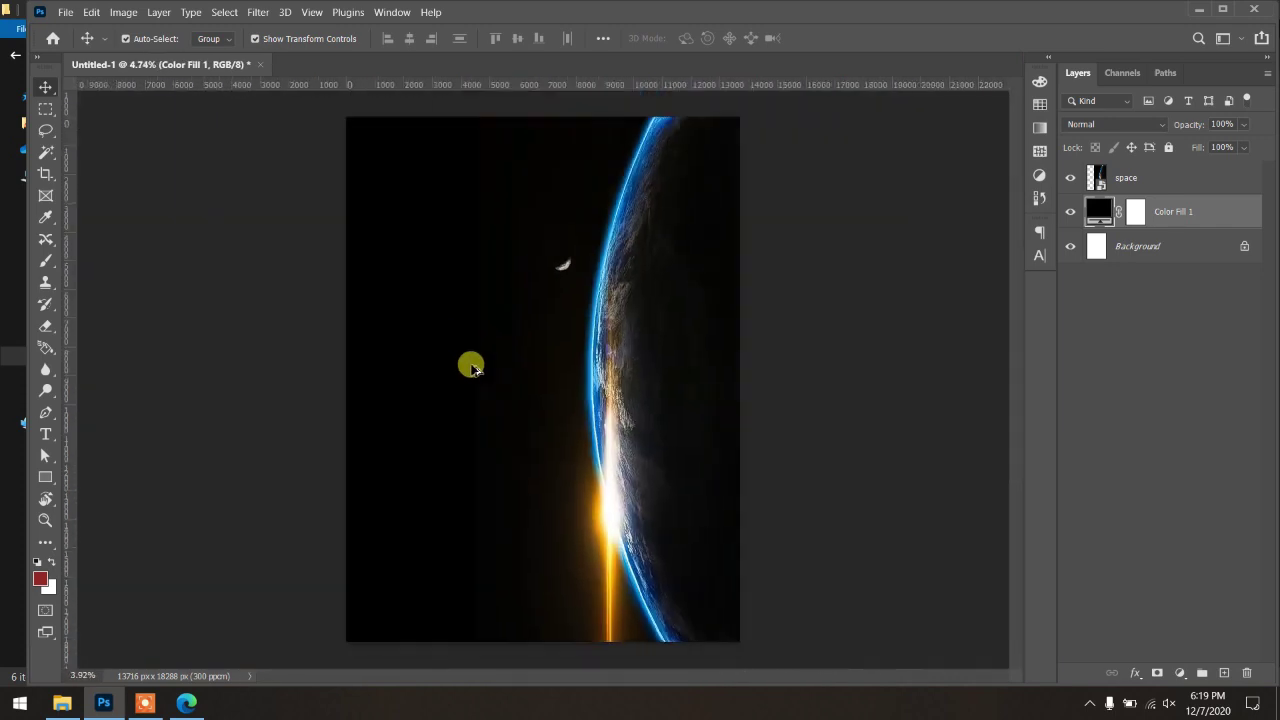
alt+scroll(469, 363, down, 2)
click(1151, 181)
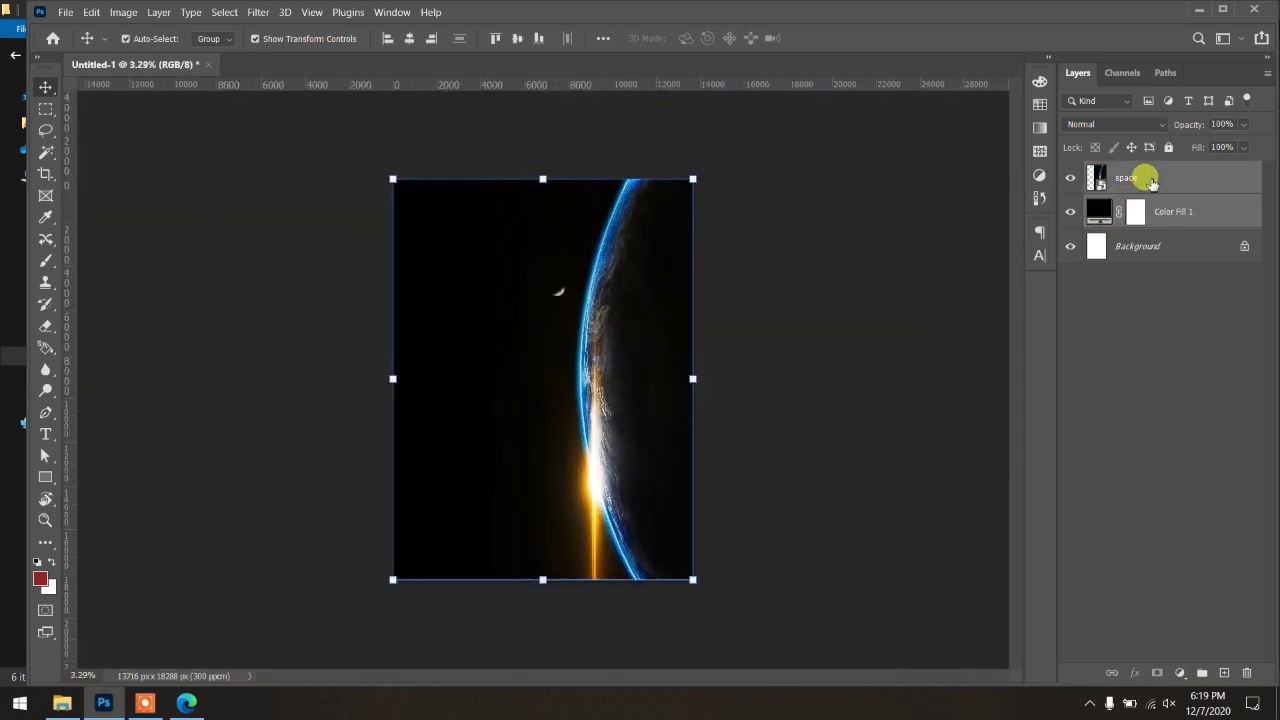
shift+click(1176, 217)
right_click(1176, 217)
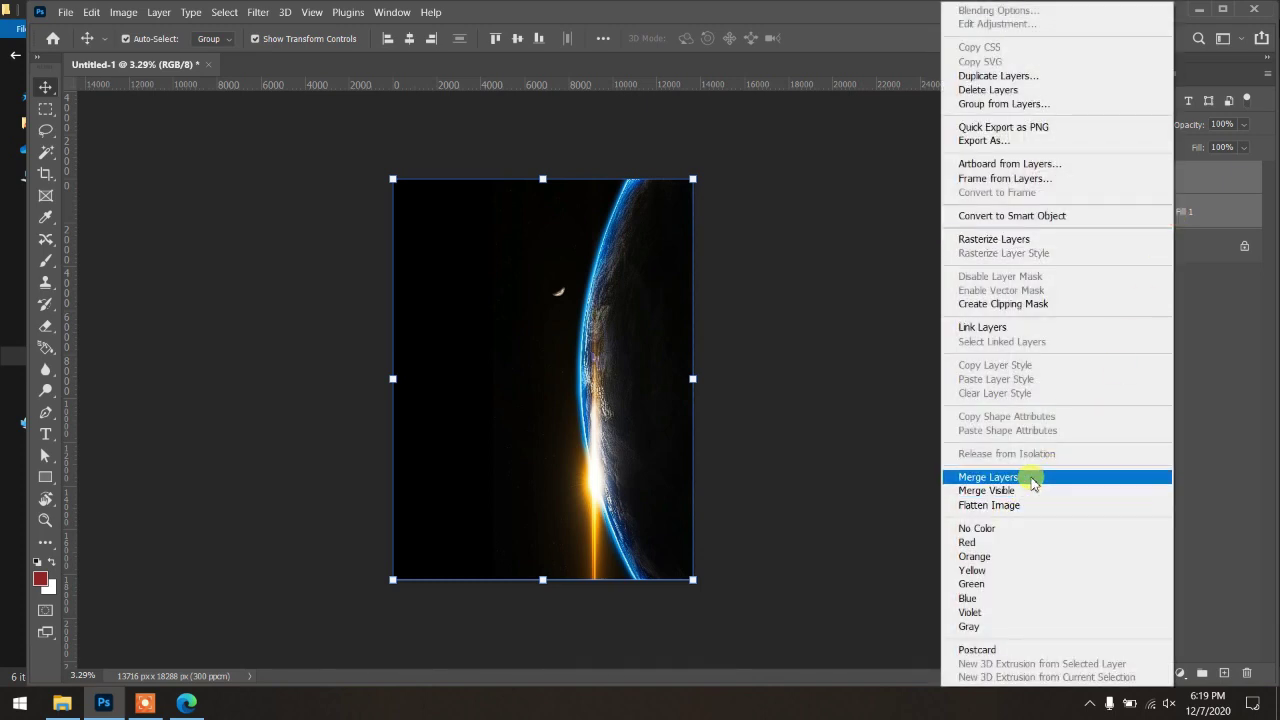
click(1033, 482)
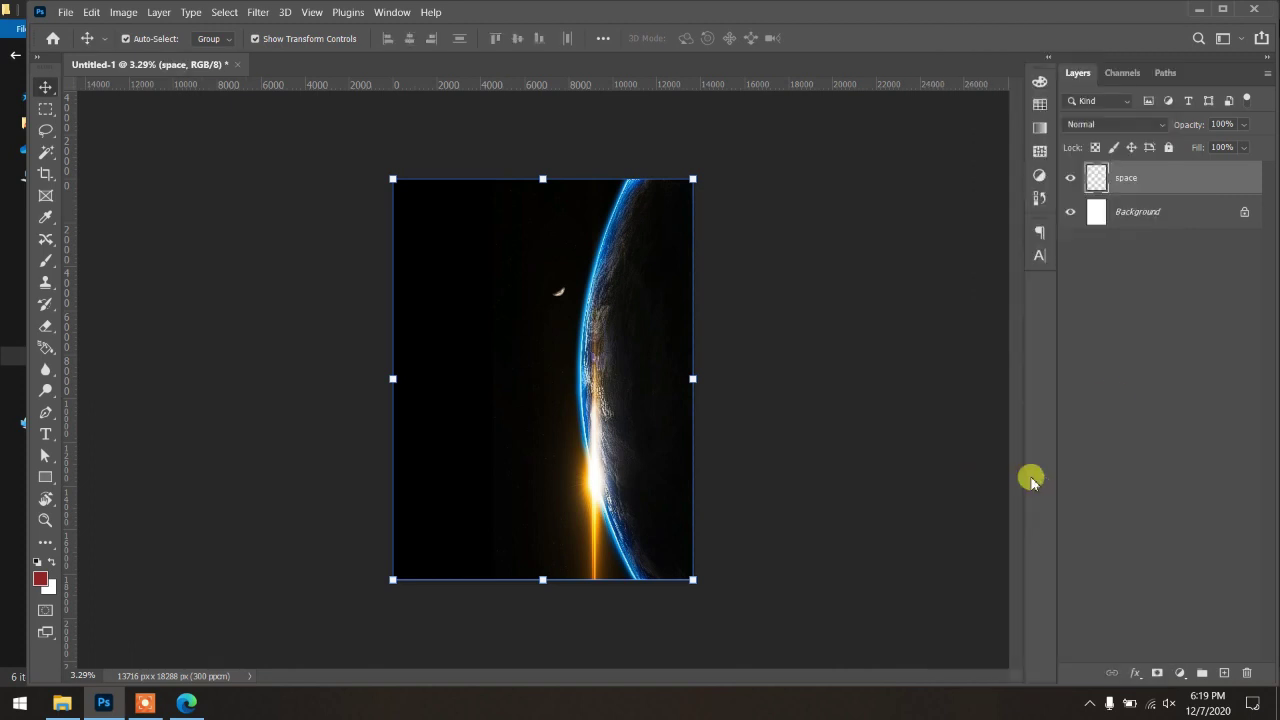
click(1168, 148)
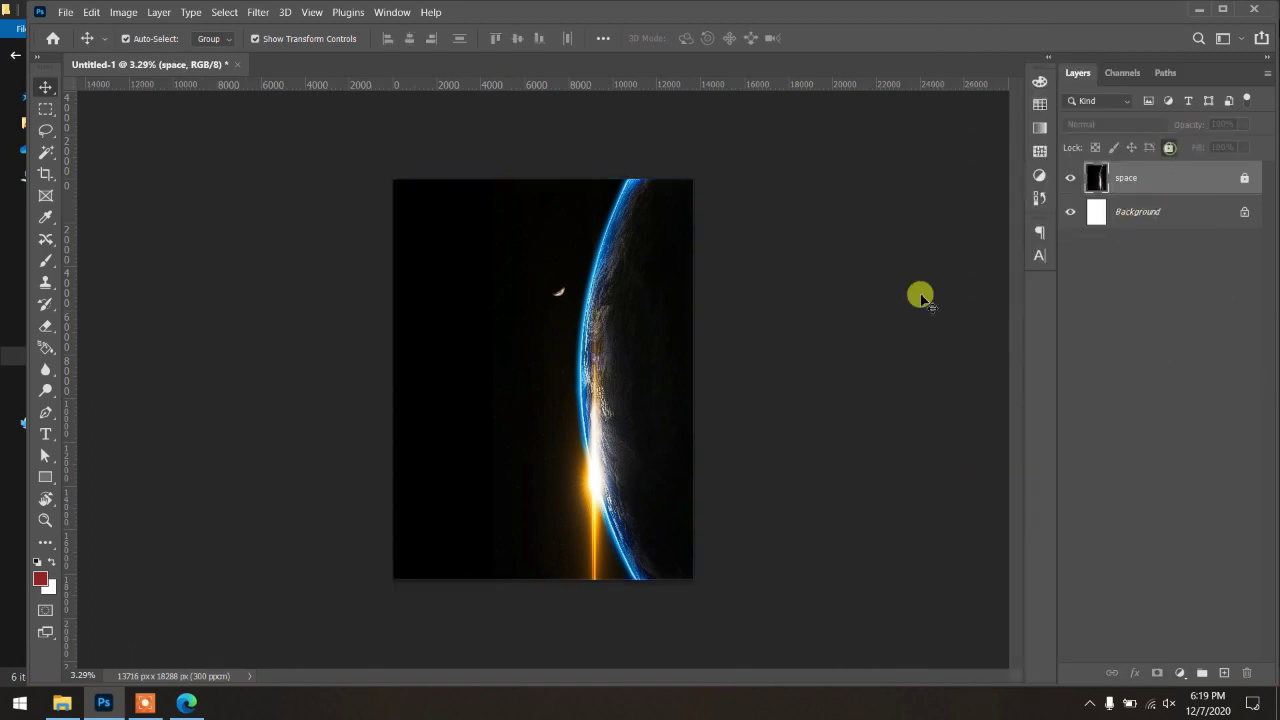
click(790, 388)
key(ctrl+0)
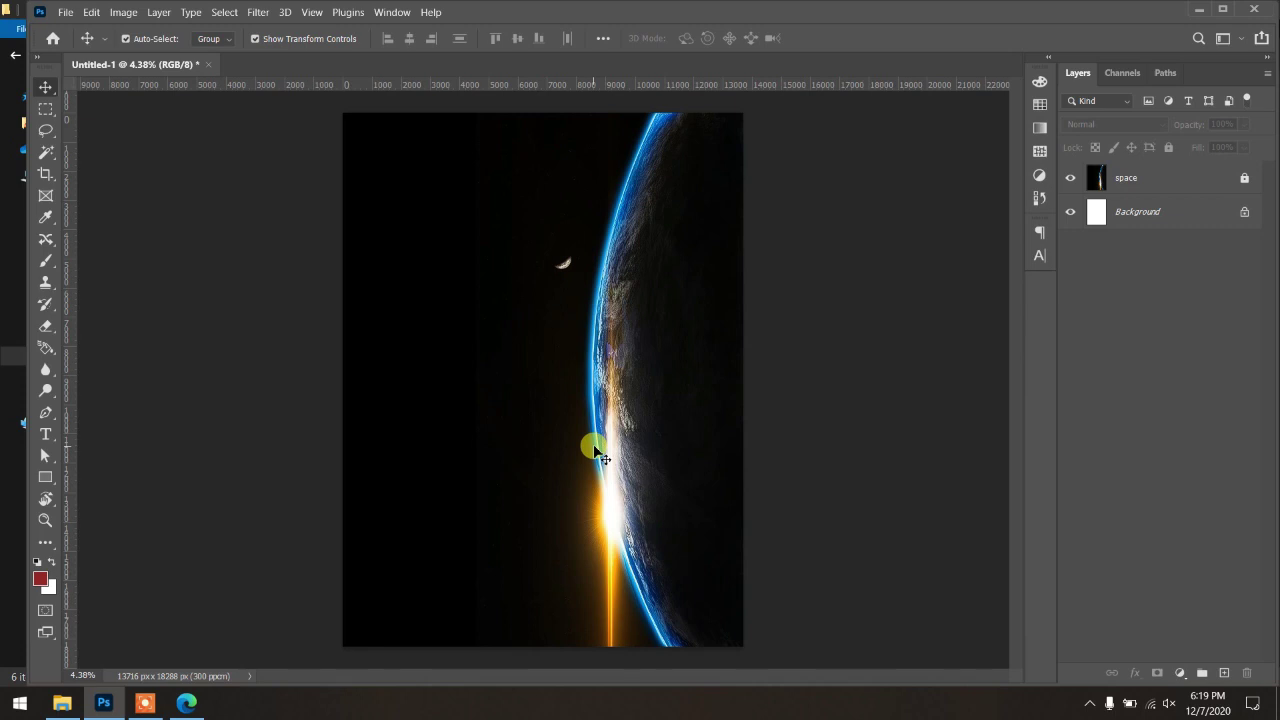
Step: Preview milky-way.jpg, then drag it from the Movie-poster folder into the Photoshop poster
click(62, 703)
double_click(459, 142)
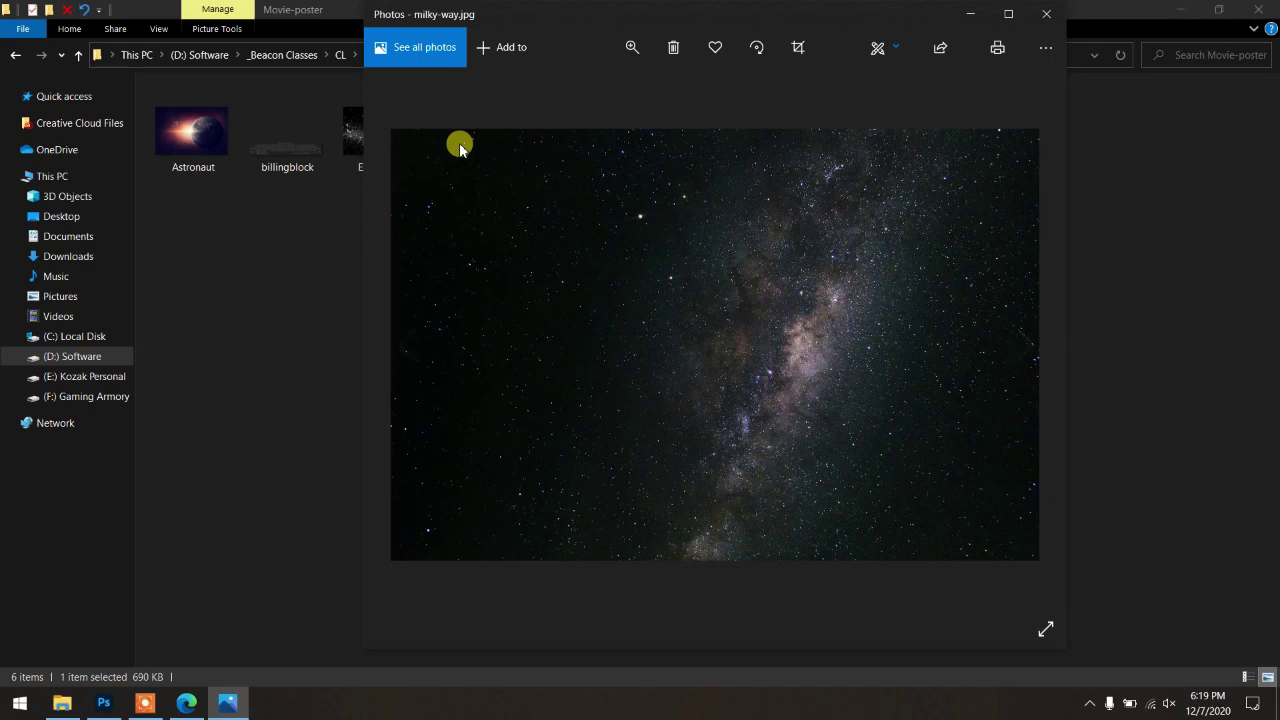
click(1046, 14)
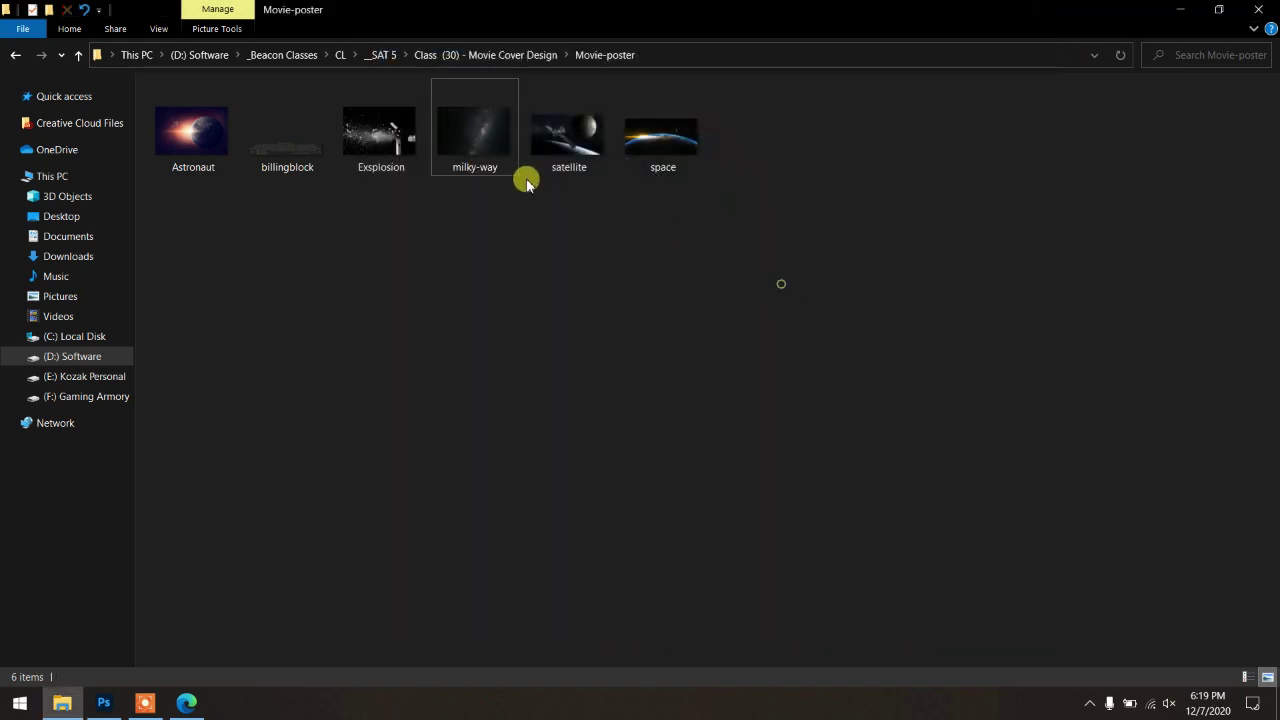
mouse_move(515, 172)
mouse_down()
mouse_move(119, 697)
mouse_move(591, 409)
mouse_up()
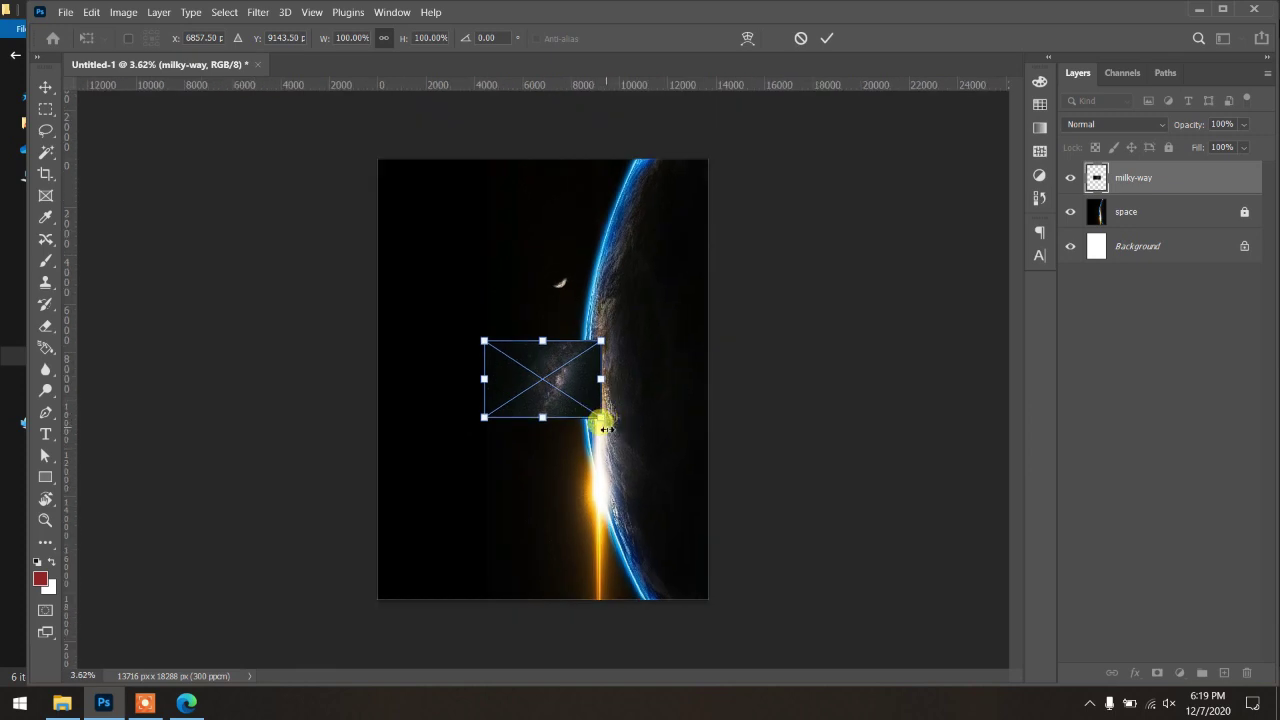
Step: Rotate the milky-way image 90° and enlarge it to about 424% to cover the canvas
drag(586, 457, 462, 476)
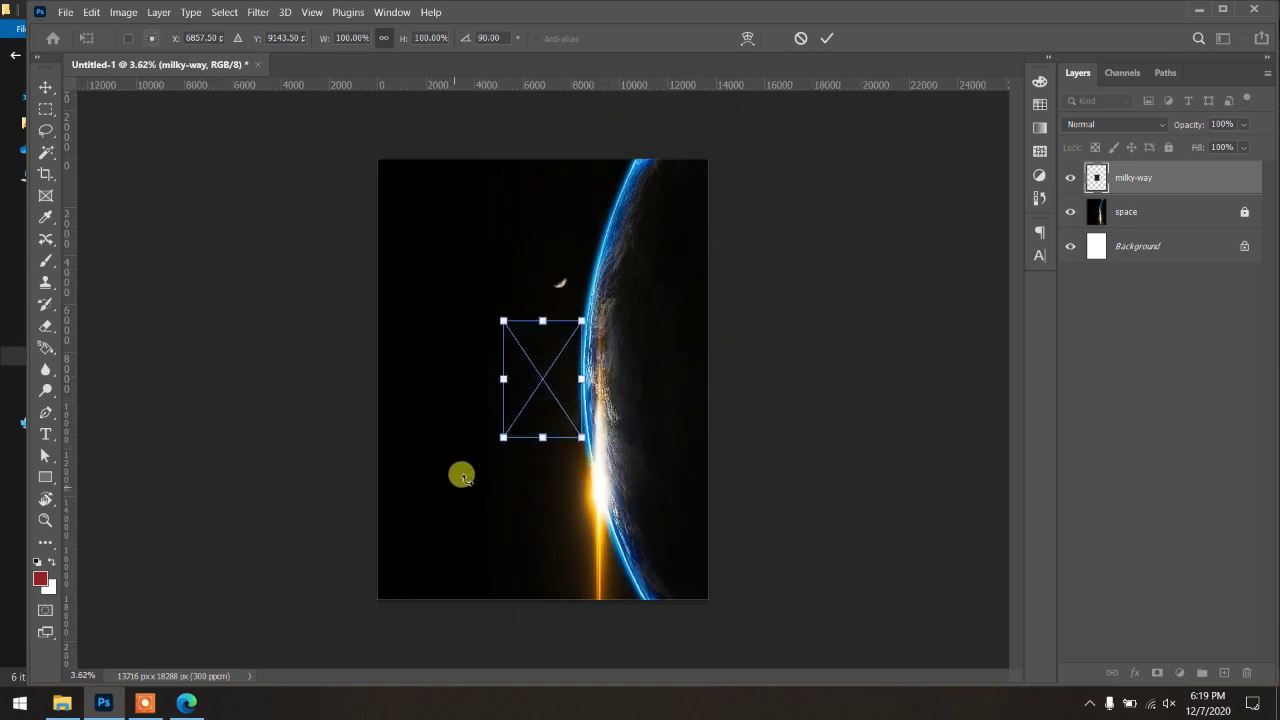
mouse_move(537, 414)
mouse_down()
mouse_move(413, 254)
mouse_move(687, 670)
mouse_up()
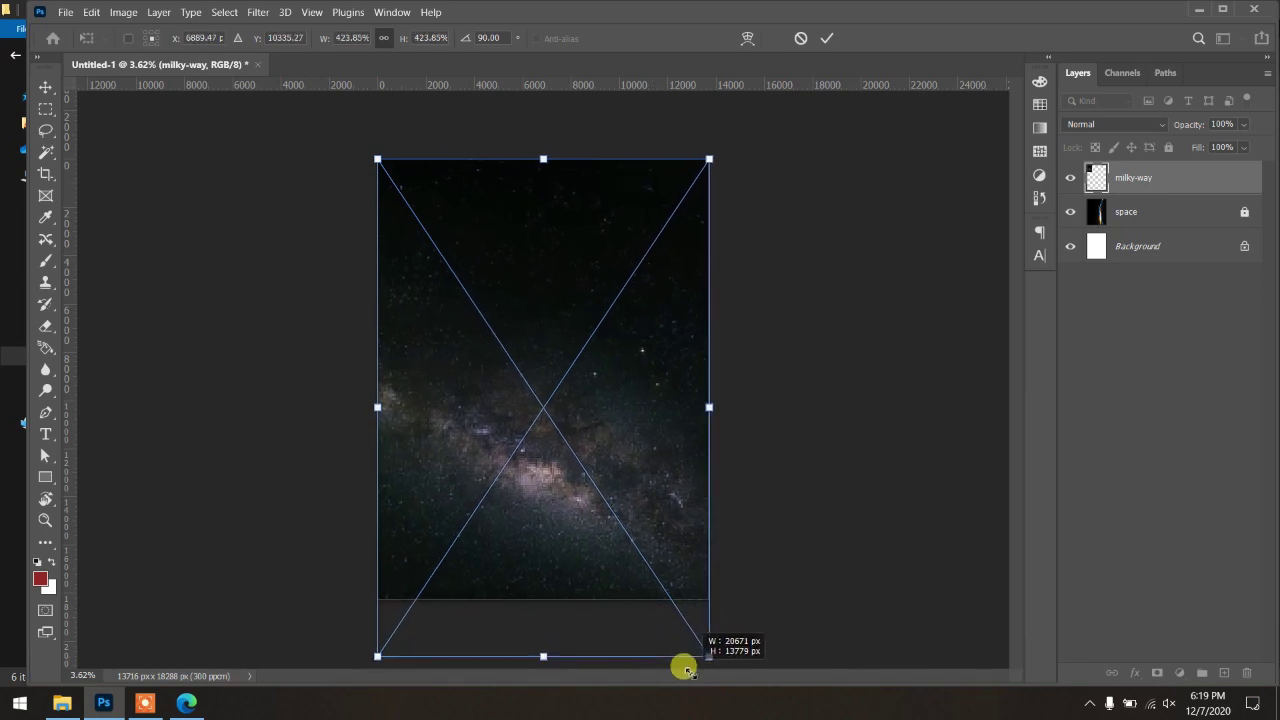
drag(568, 530, 566, 489)
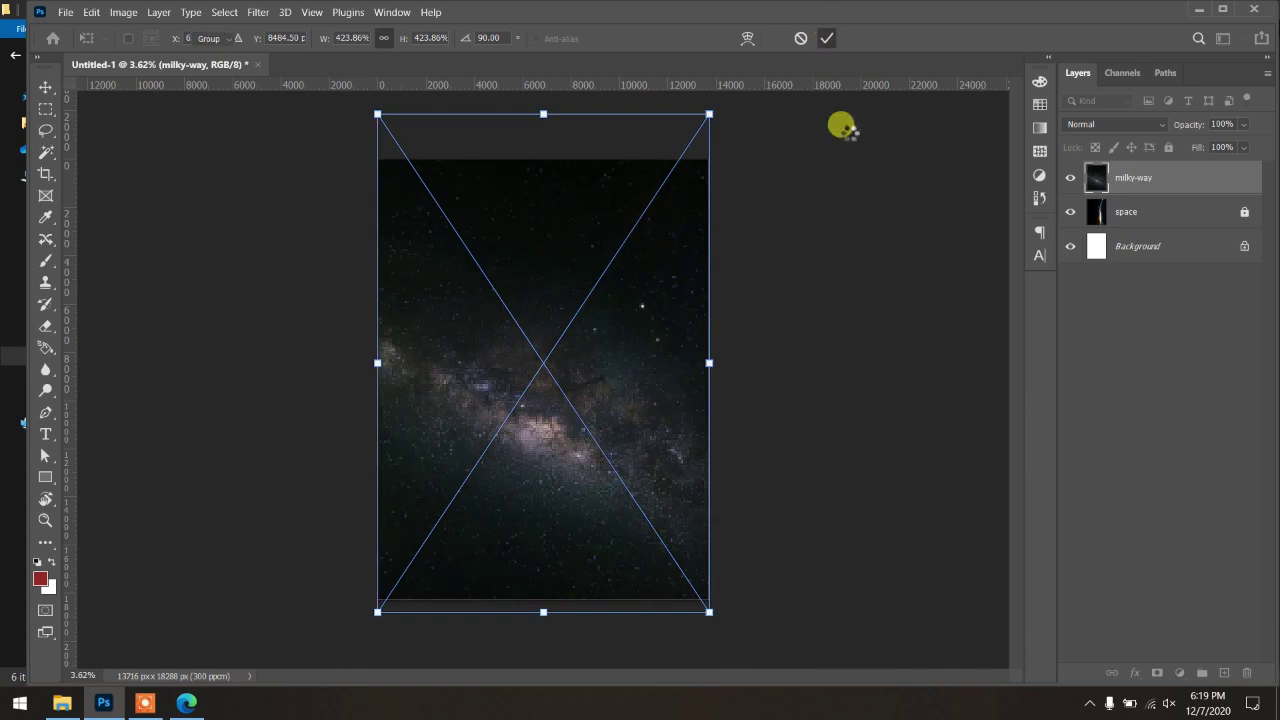
key(Return)
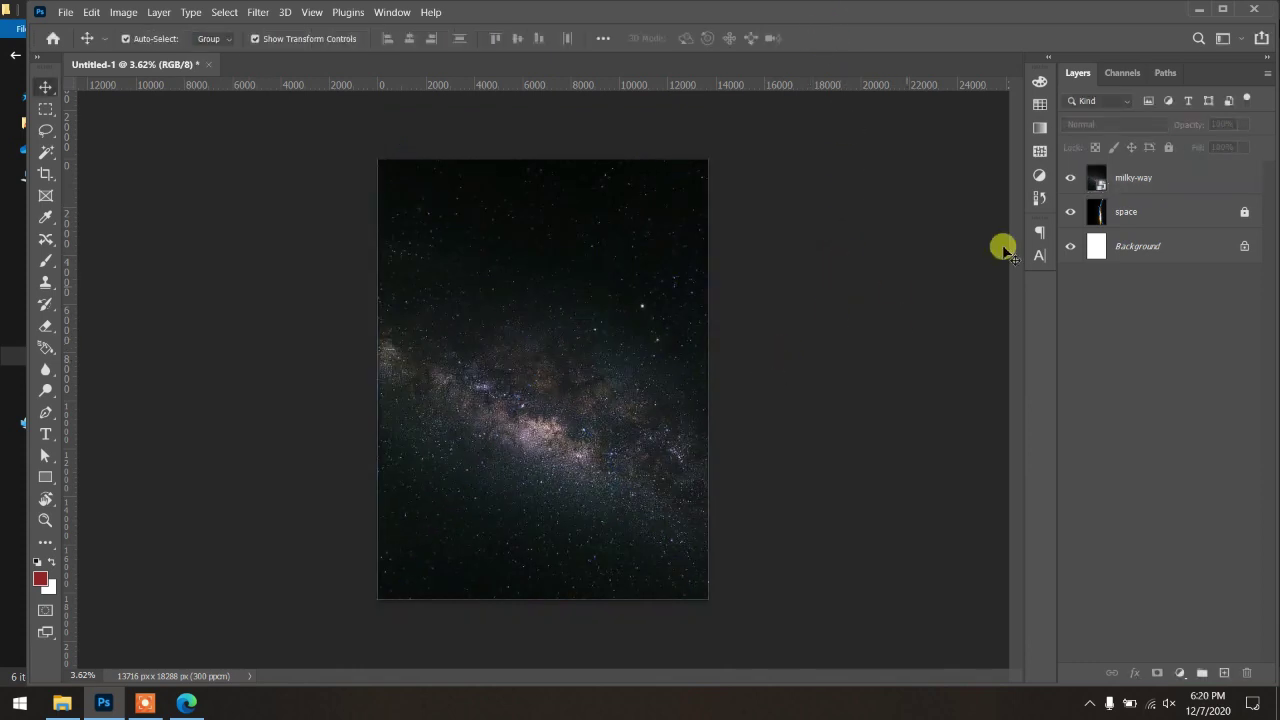
click(558, 330)
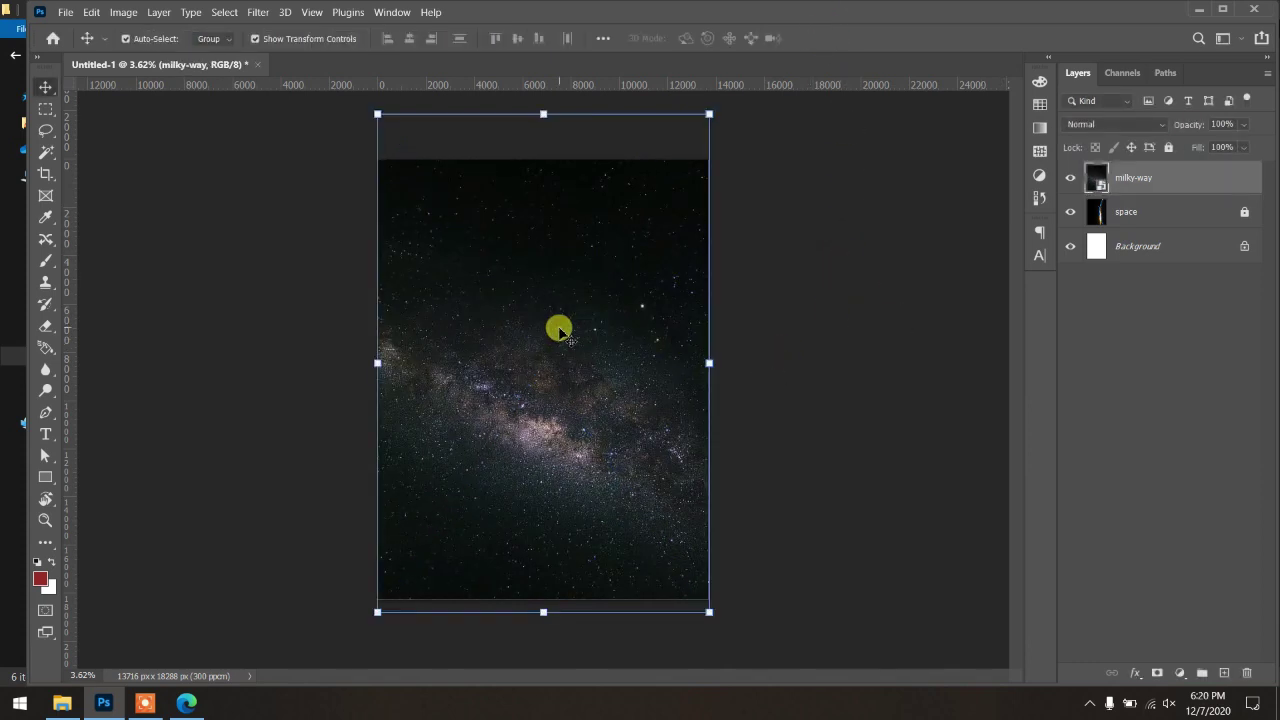
drag(1128, 178, 1124, 226)
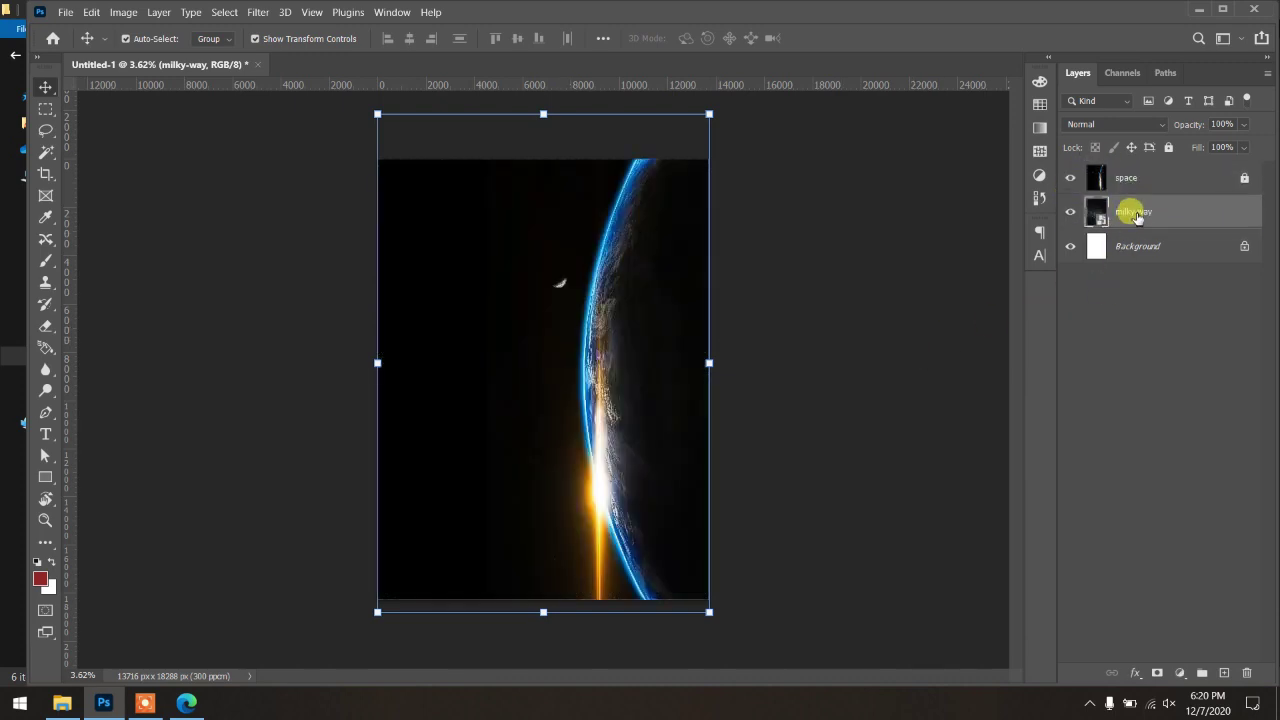
drag(1130, 211, 1142, 172)
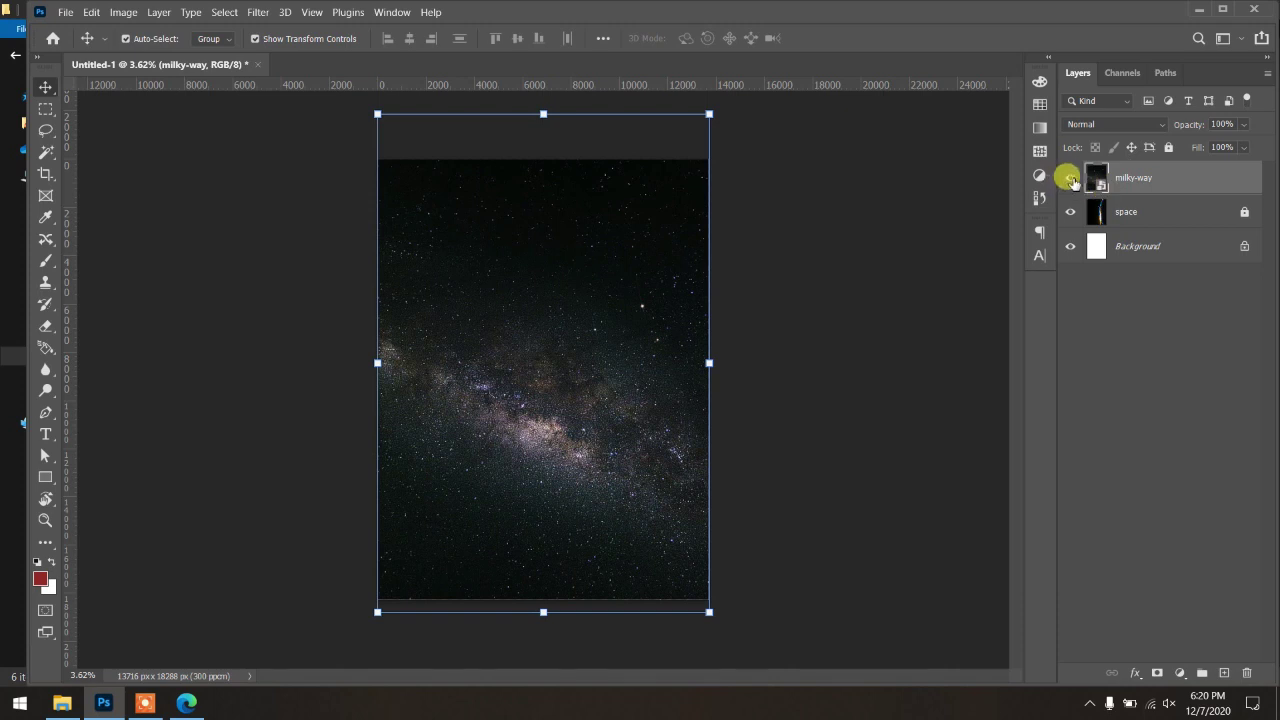
click(1071, 177)
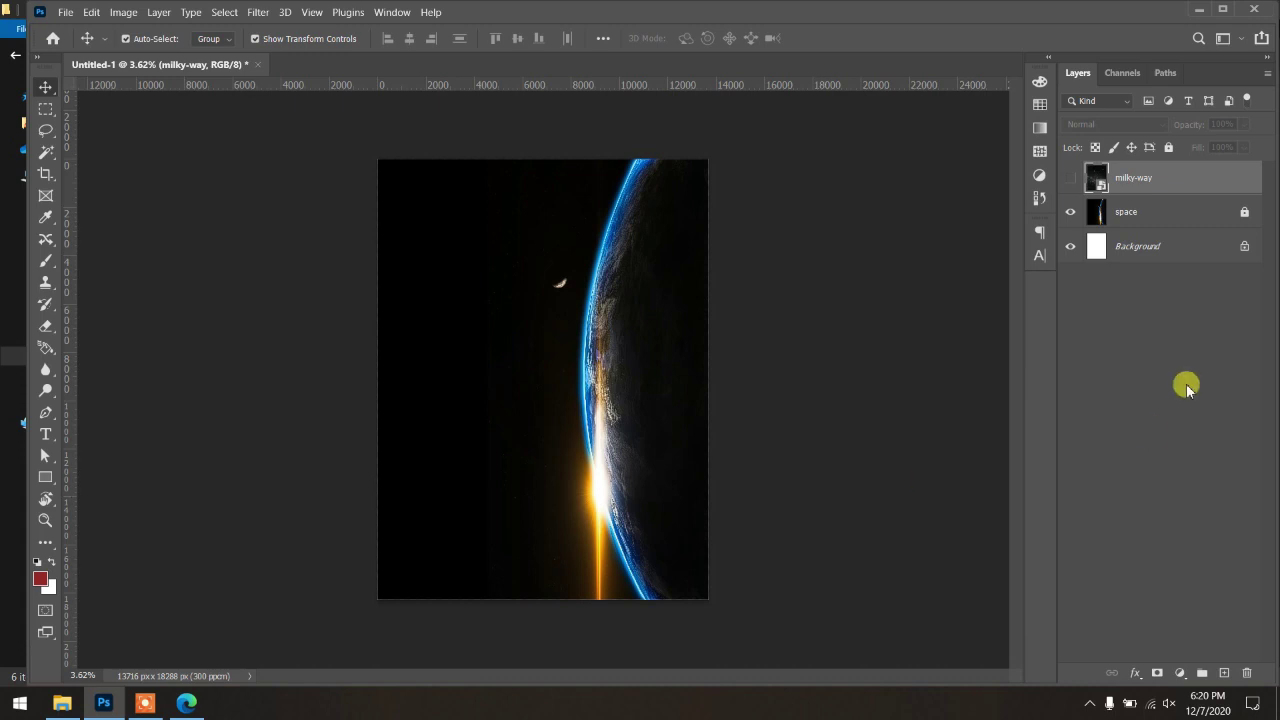
click(1070, 178)
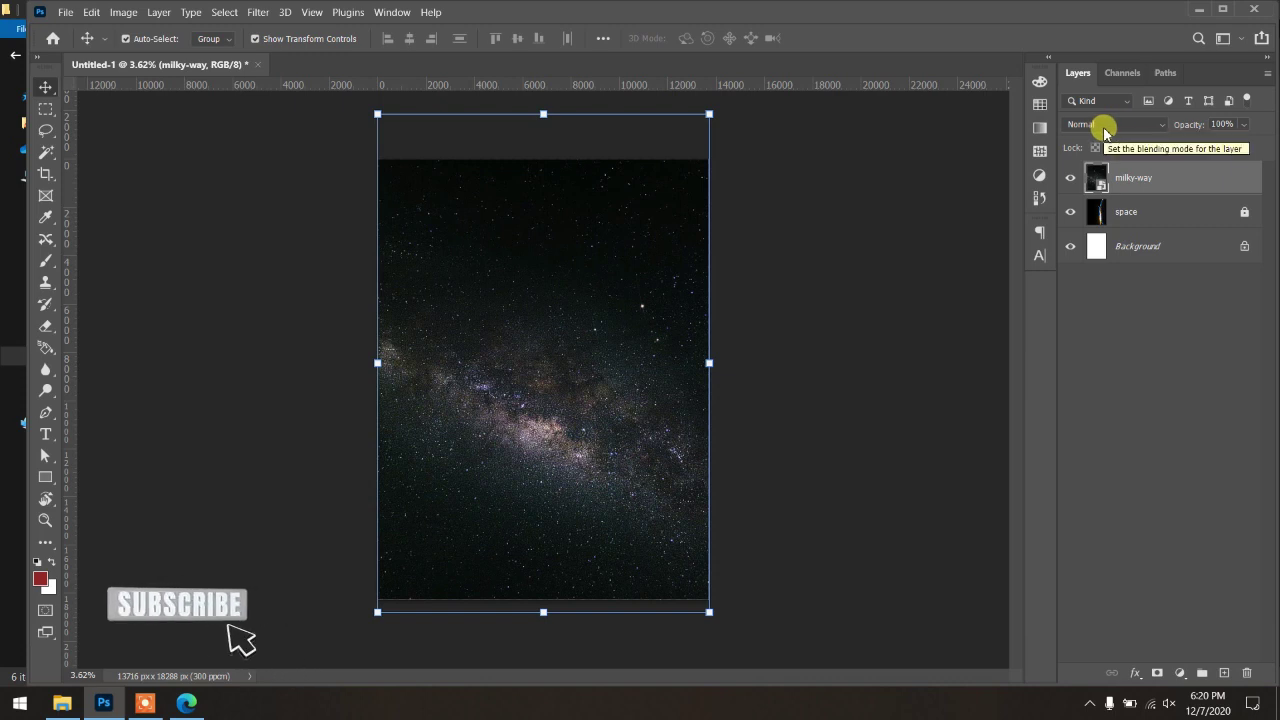
Step: Switch the milky-way layer to Screen blending, toggling its visibility to compare before and after
click(1104, 126)
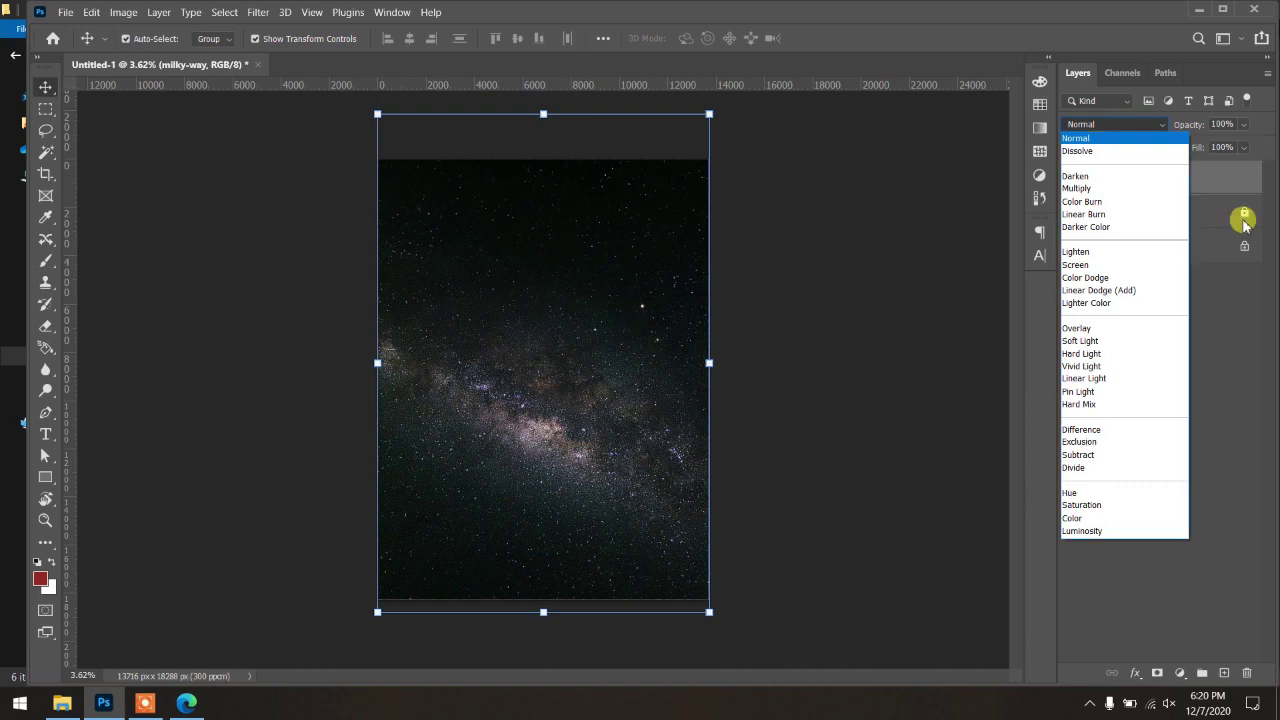
click(1078, 265)
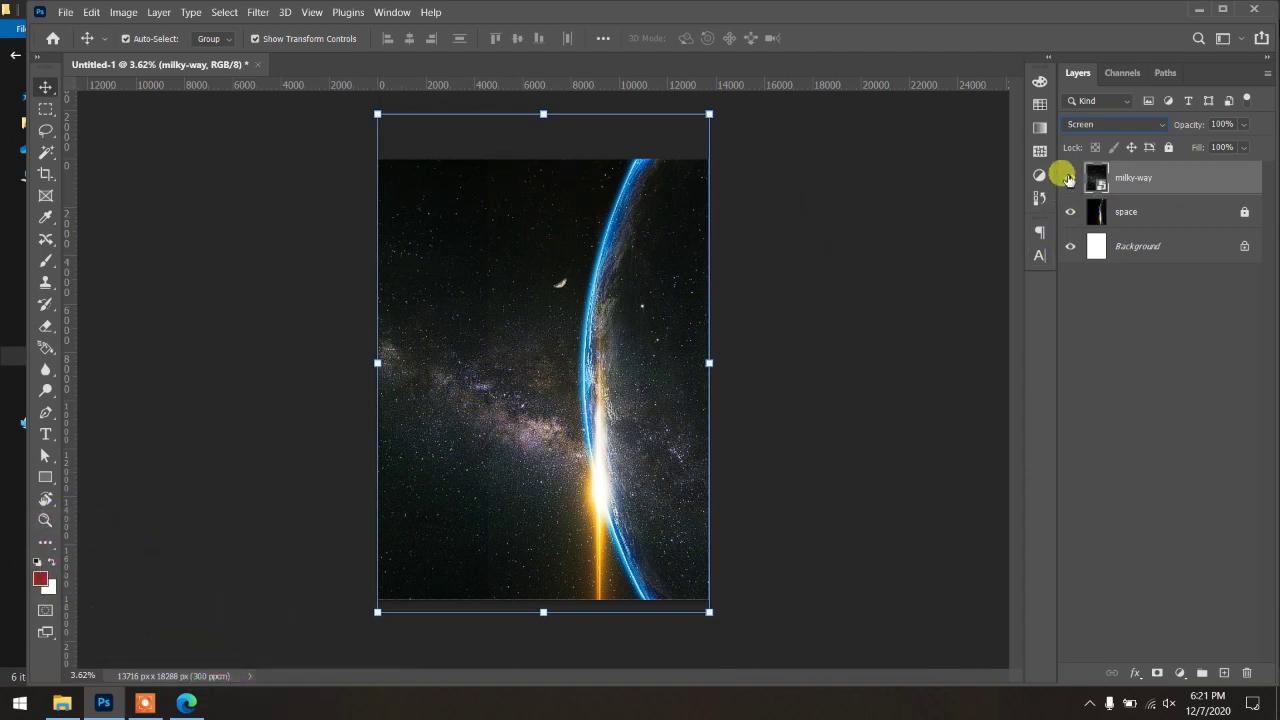
click(1070, 177)
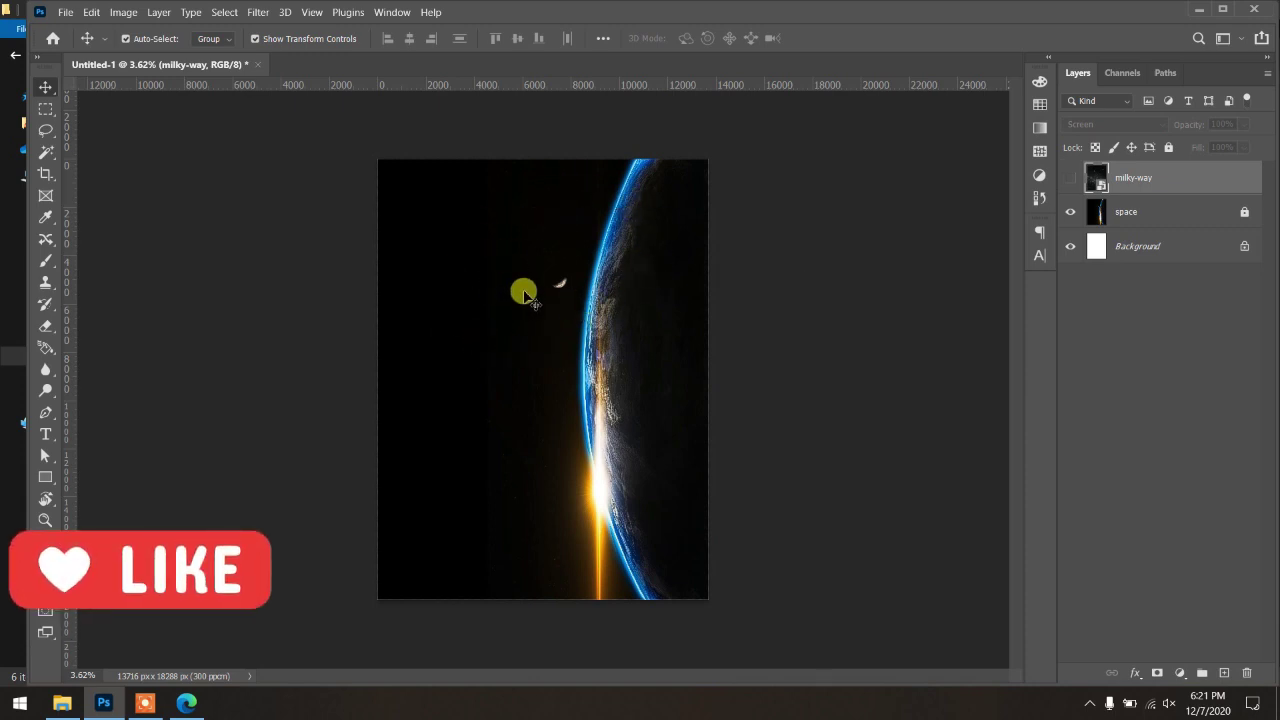
click(1070, 178)
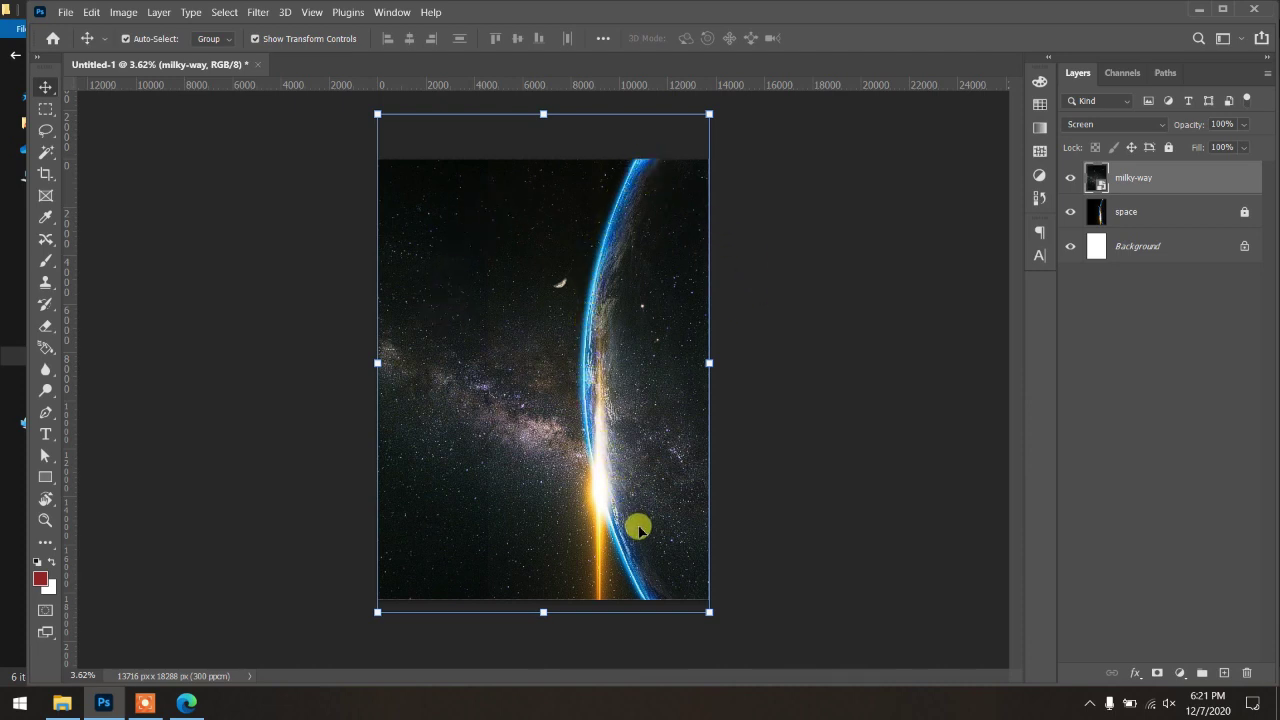
click(1071, 178)
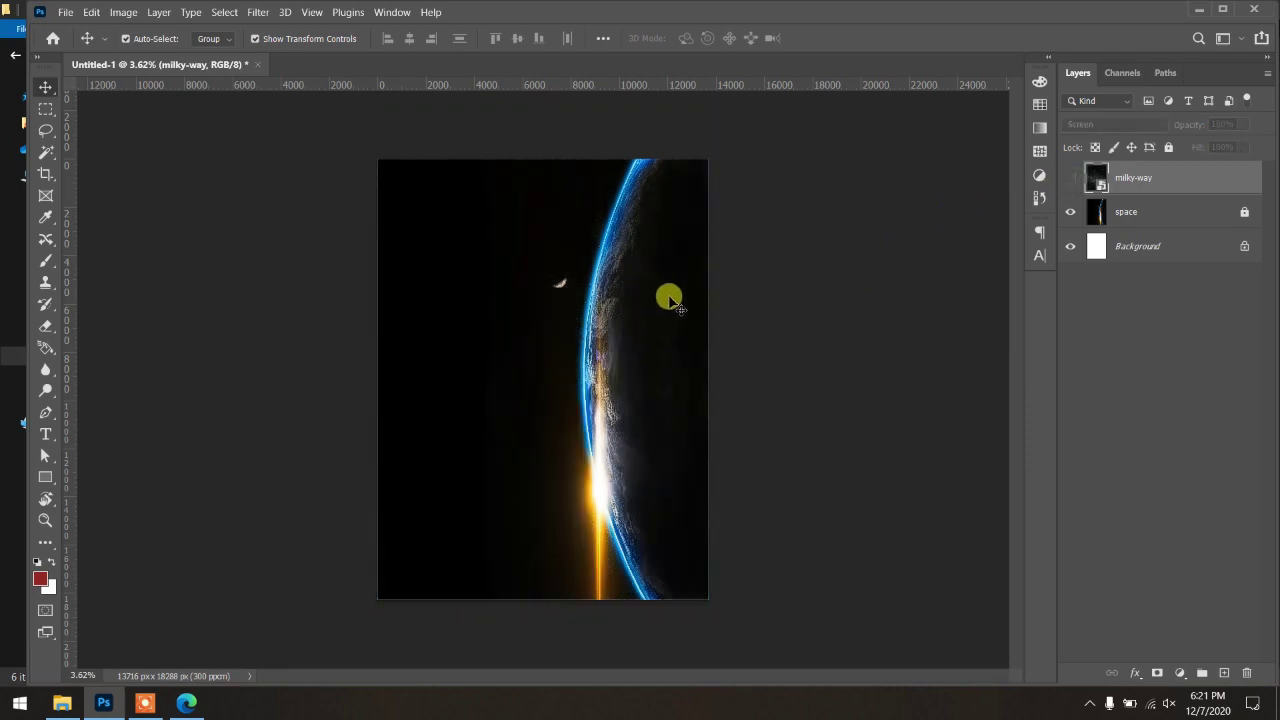
click(1068, 180)
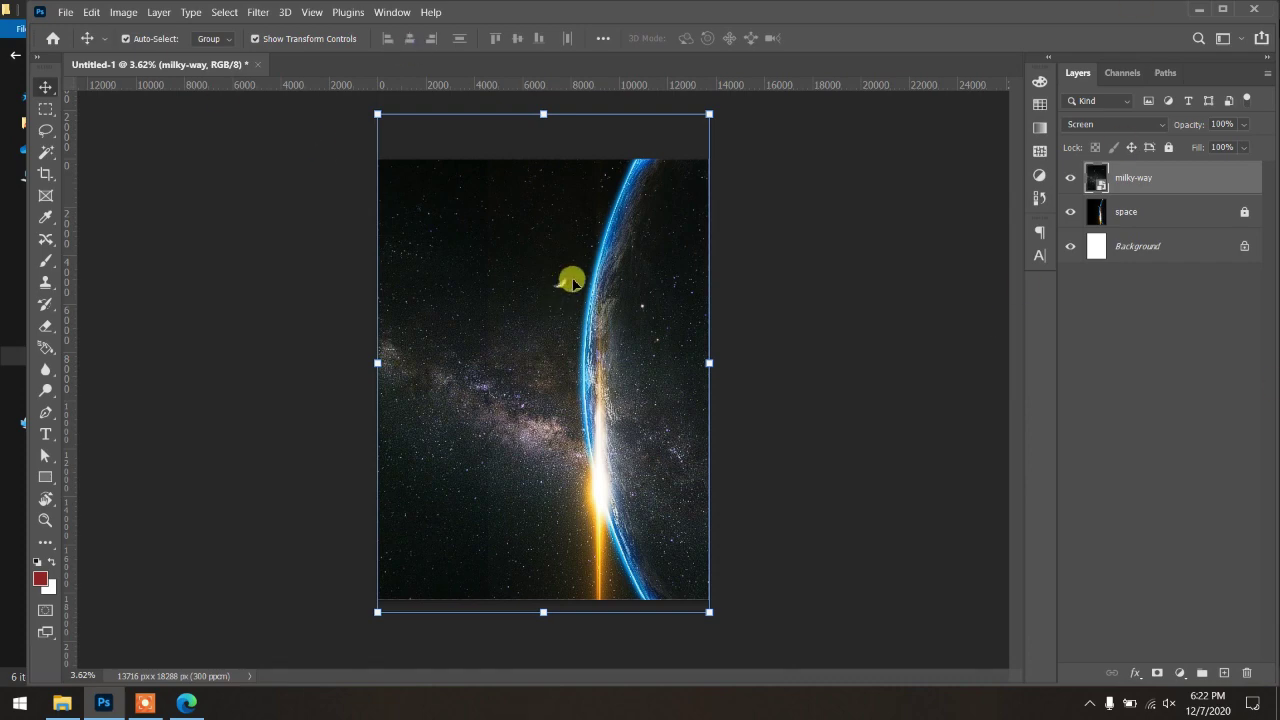
click(778, 337)
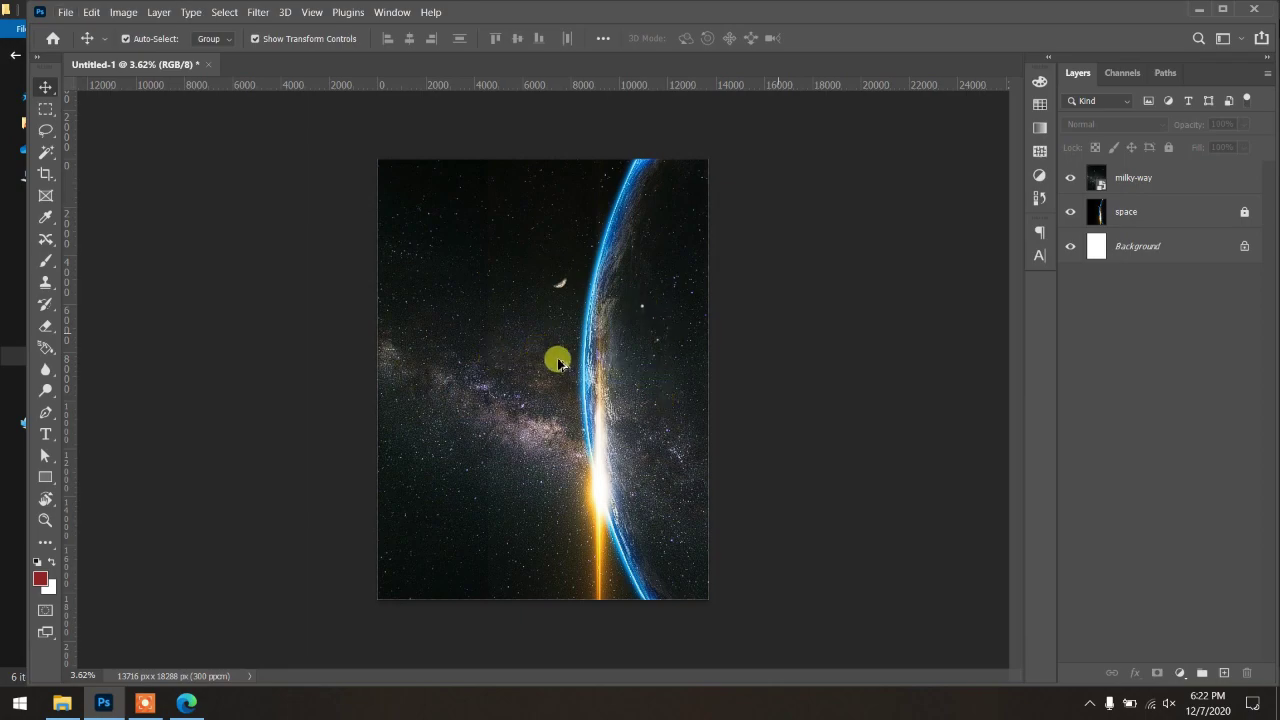
scroll(560, 365, up, 3)
scroll(584, 370, up, 2)
scroll(600, 355, up, 2)
scroll(620, 330, up, 3)
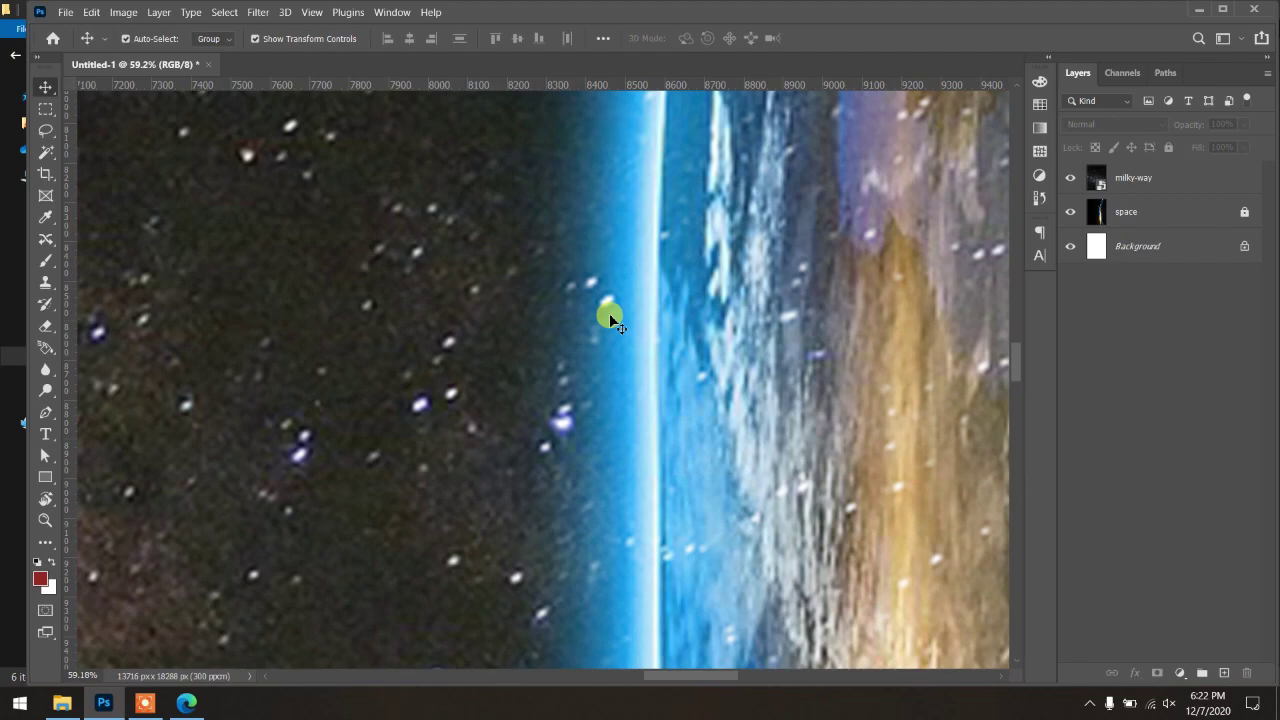
scroll(609, 313, down, 3)
scroll(609, 313, down, 3)
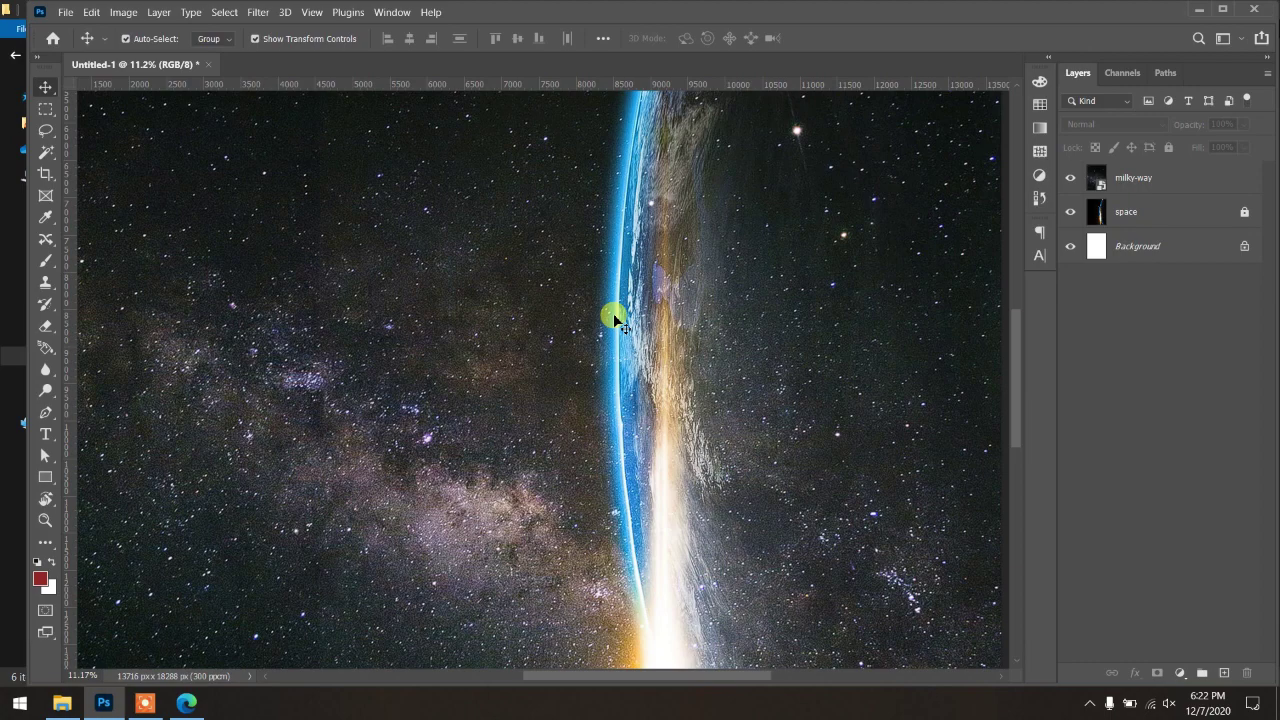
scroll(613, 313, down, 2)
scroll(620, 332, down, 3)
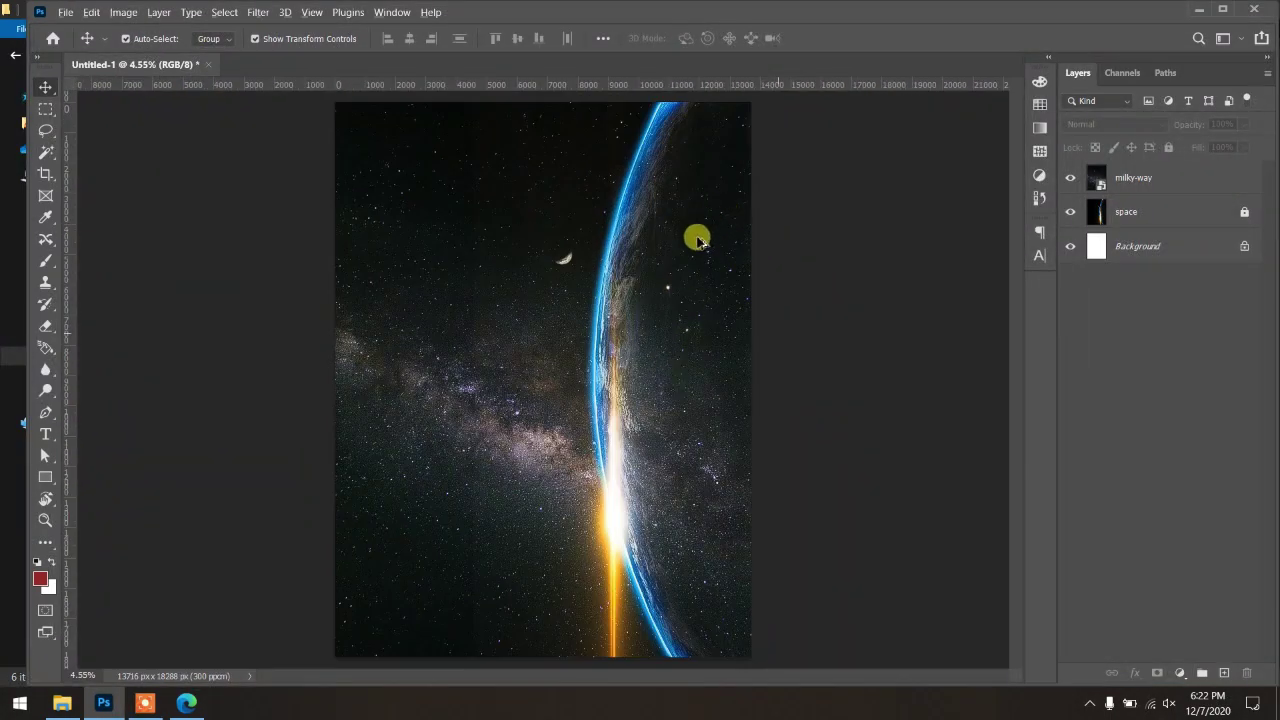
scroll(650, 270, down, 2)
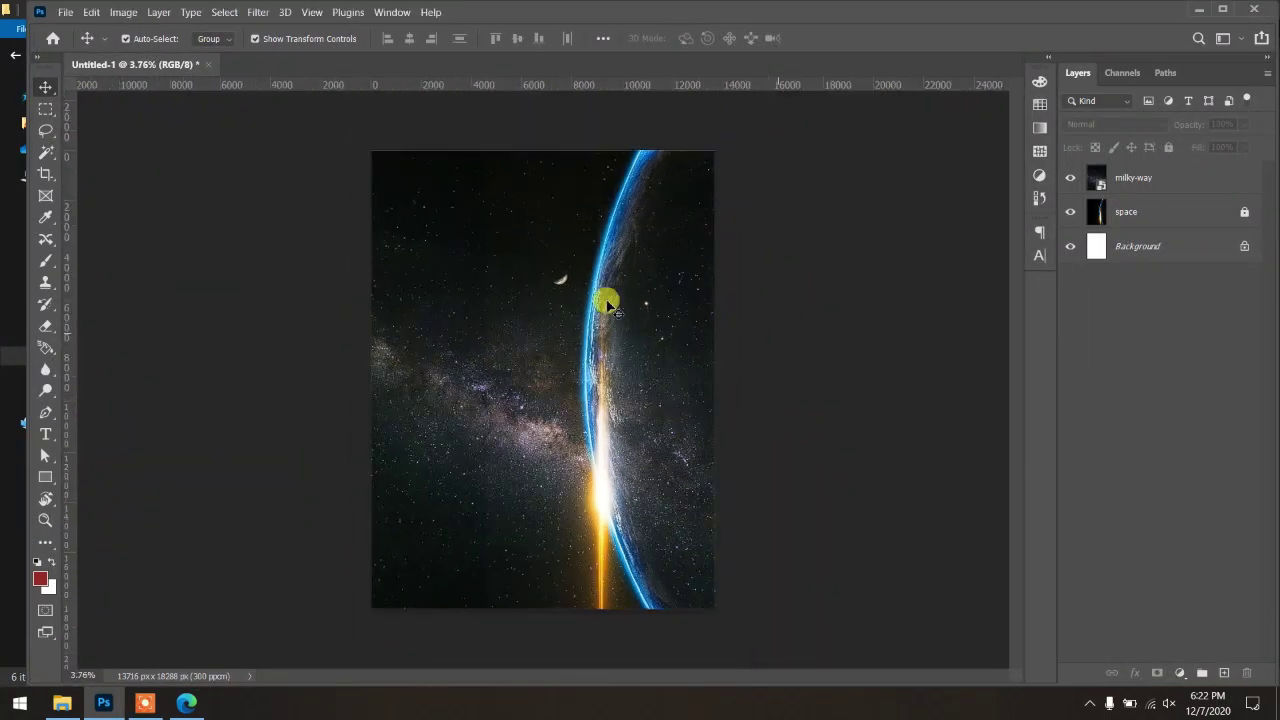
click(507, 503)
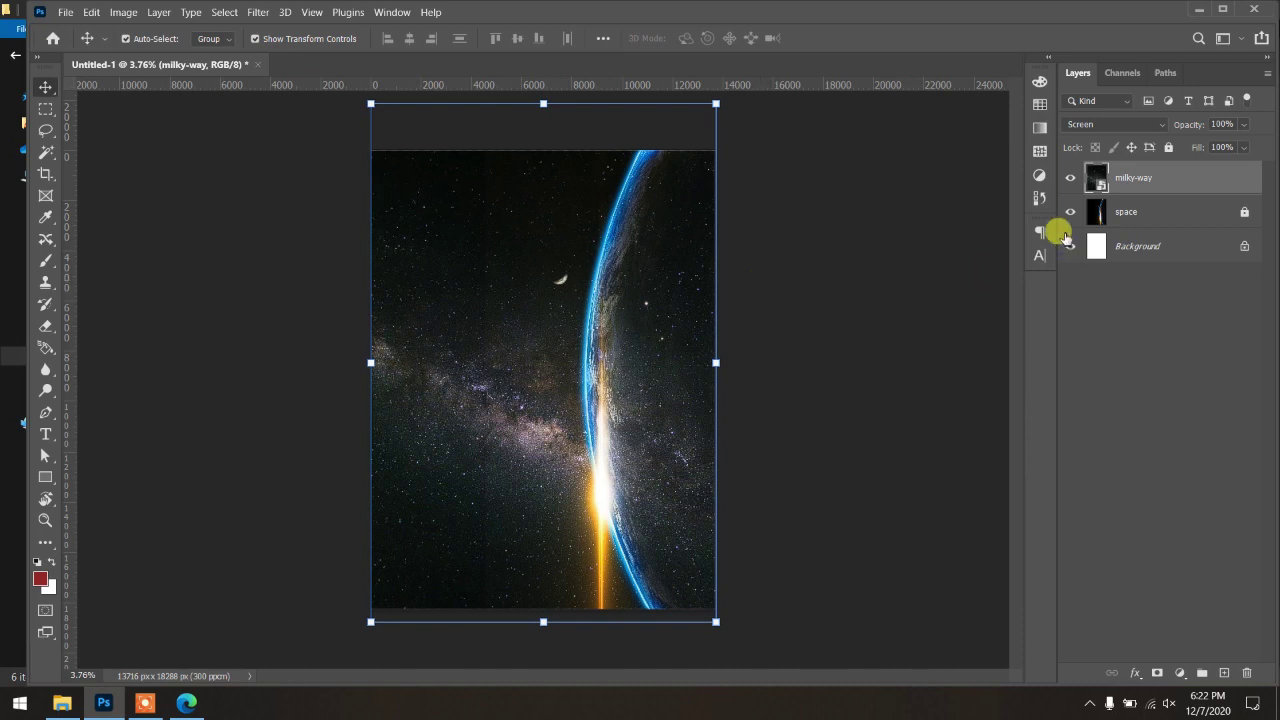
Step: Rasterize the milky-way layer
right_click(1152, 180)
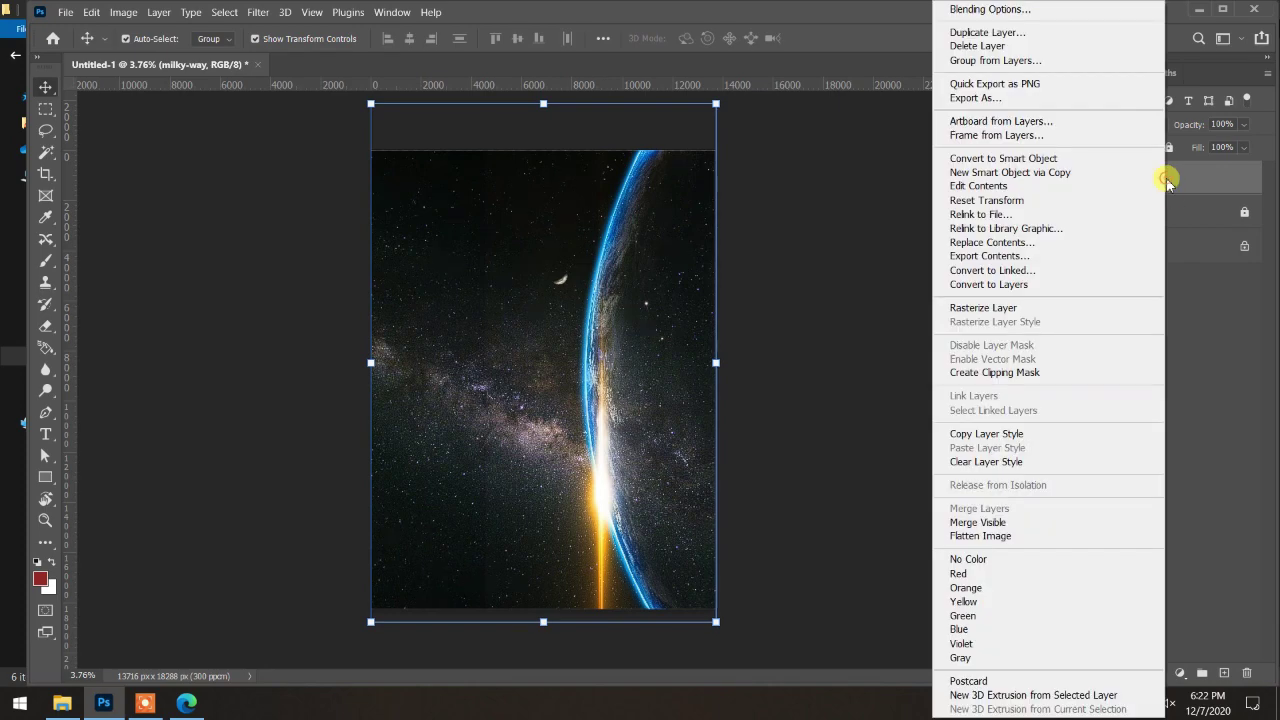
click(1052, 307)
click(1149, 358)
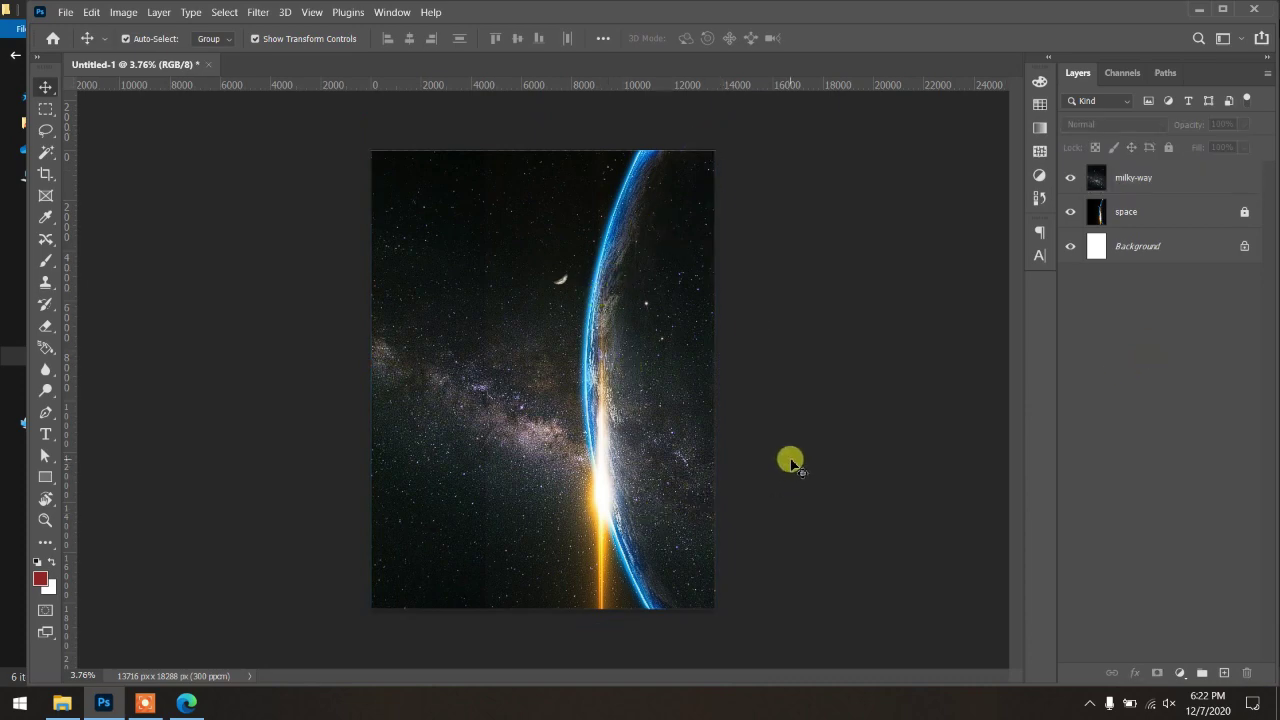
Step: Set up the standard Eraser with a soft round General brush at size 1200 on milky-way
key(e)
right_click(46, 325)
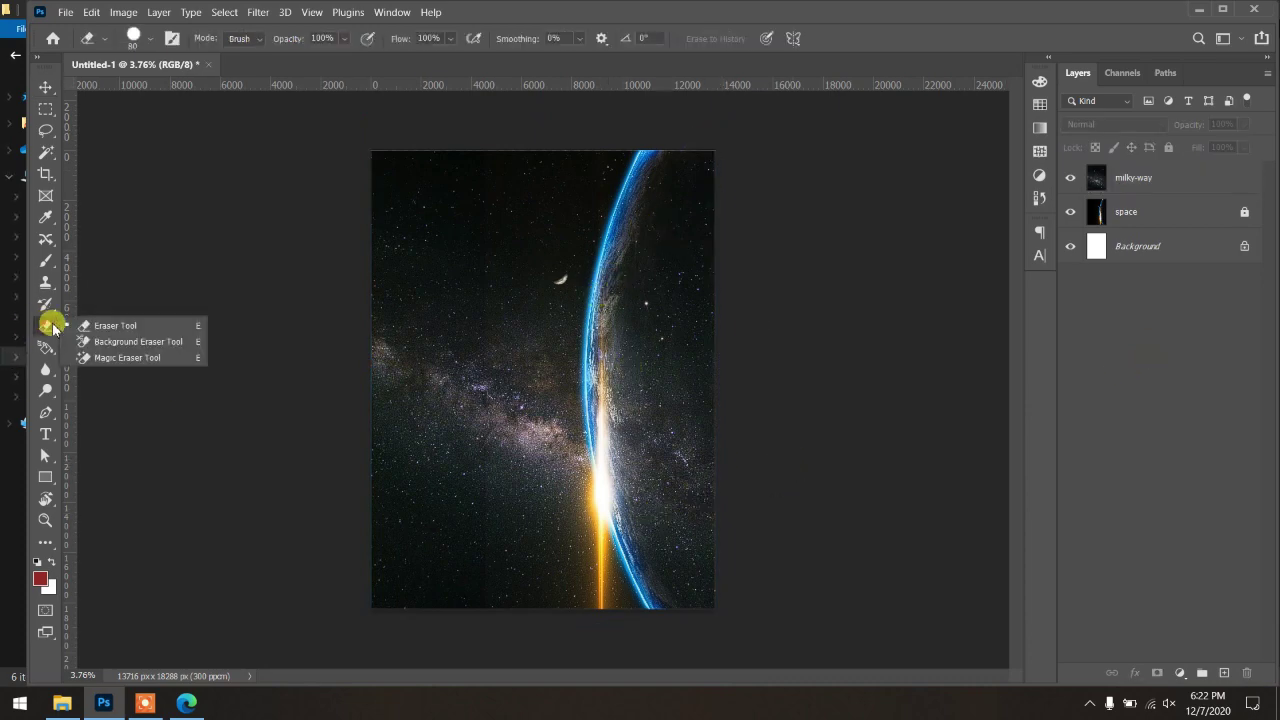
click(140, 326)
right_click(609, 244)
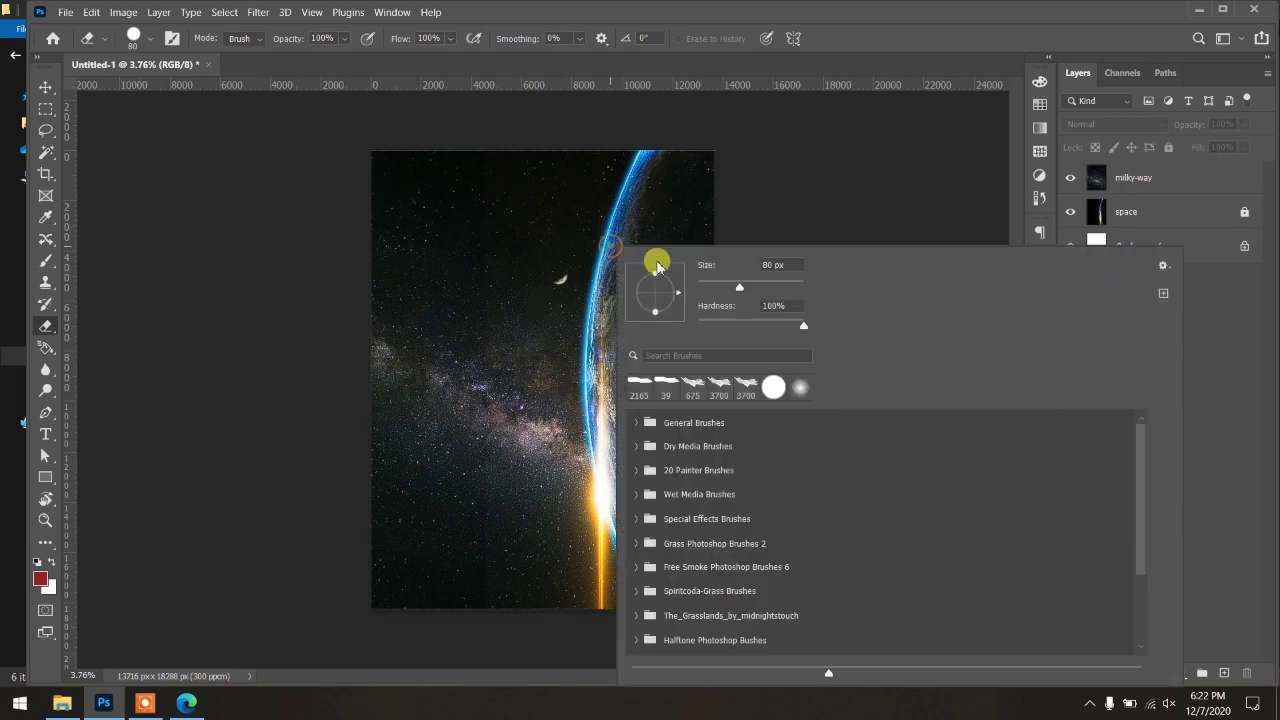
click(1147, 192)
right_click(607, 252)
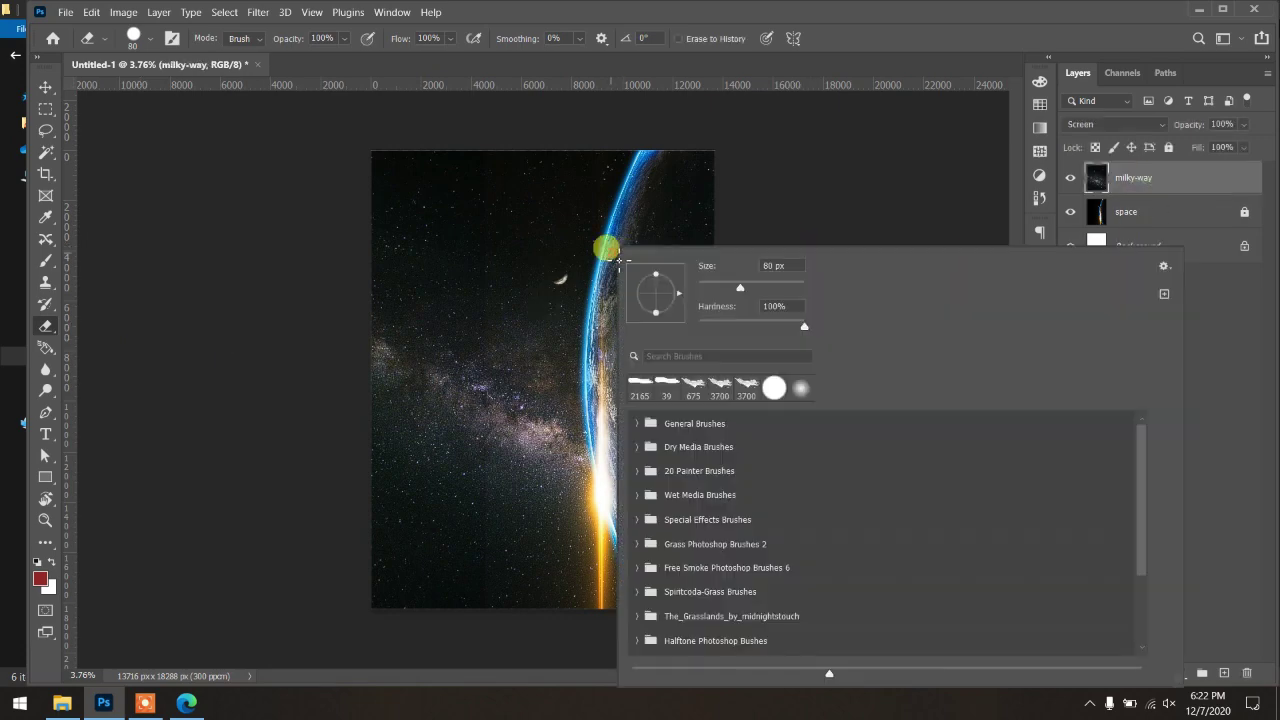
click(636, 423)
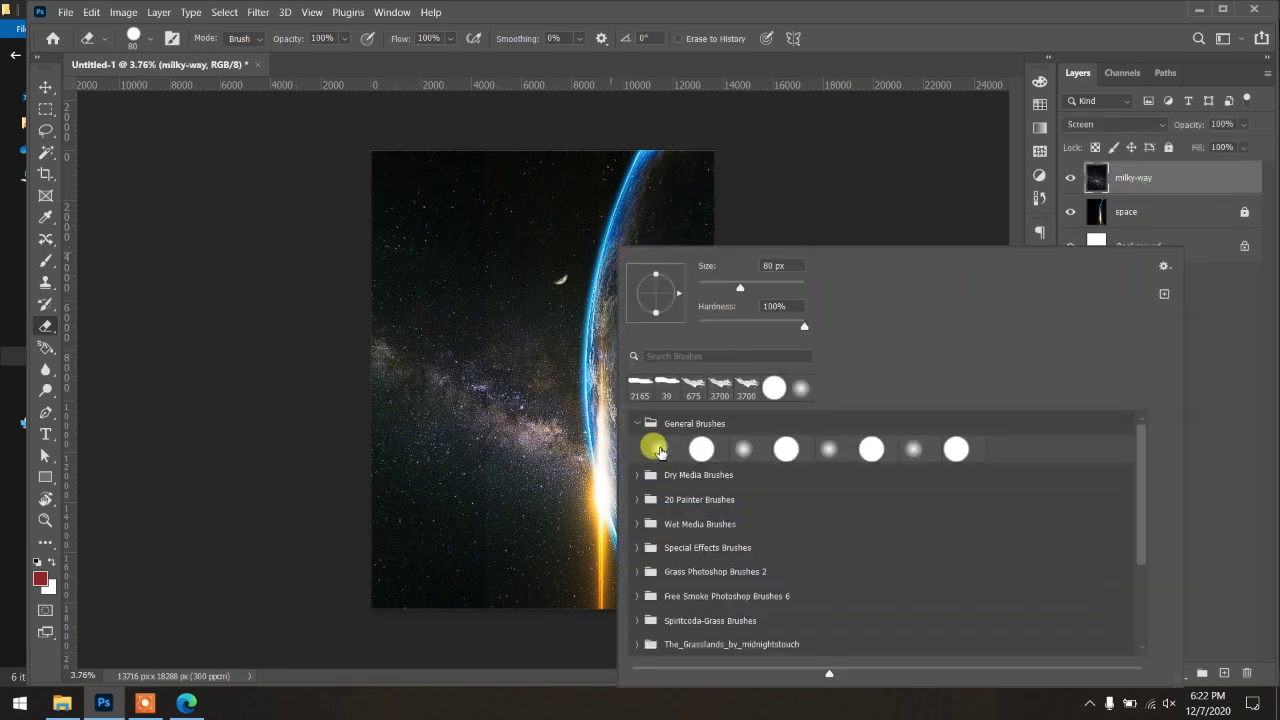
click(659, 451)
double_click(659, 448)
click(656, 262)
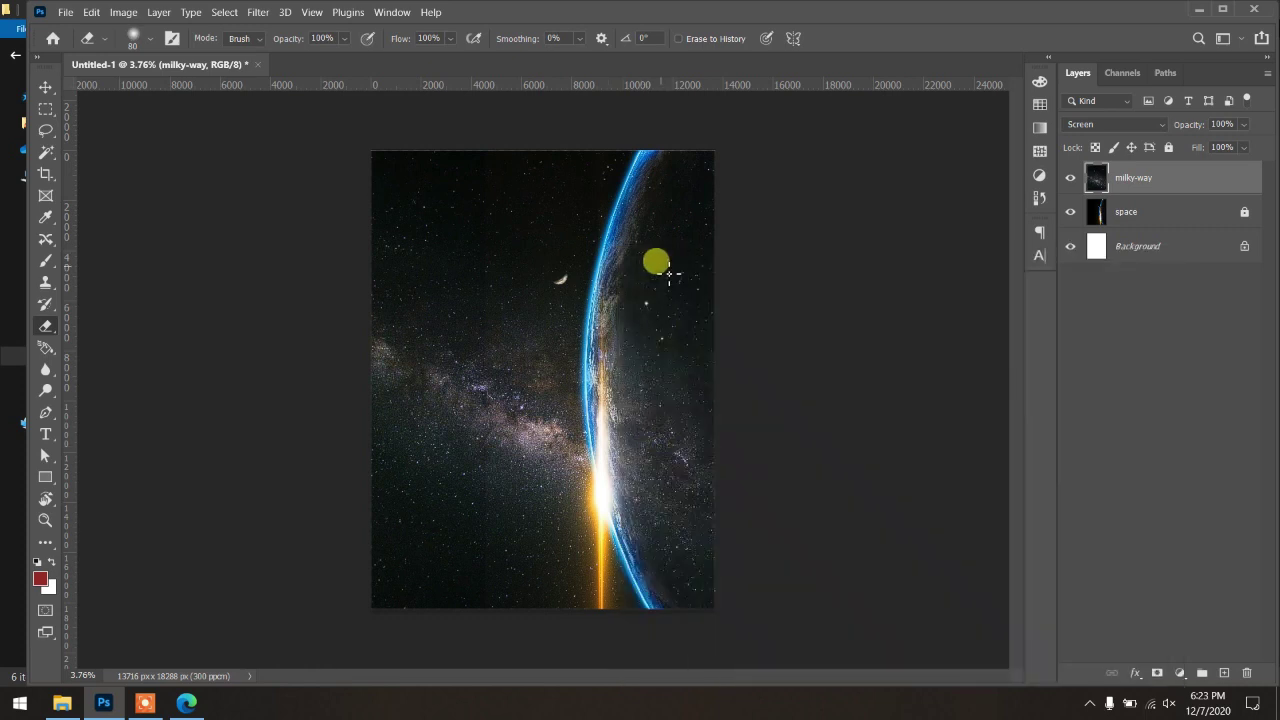
key(bracketright)
key(bracketright)
key(bracketright)
key(bracketright)
key(bracketright)
key(bracketright)
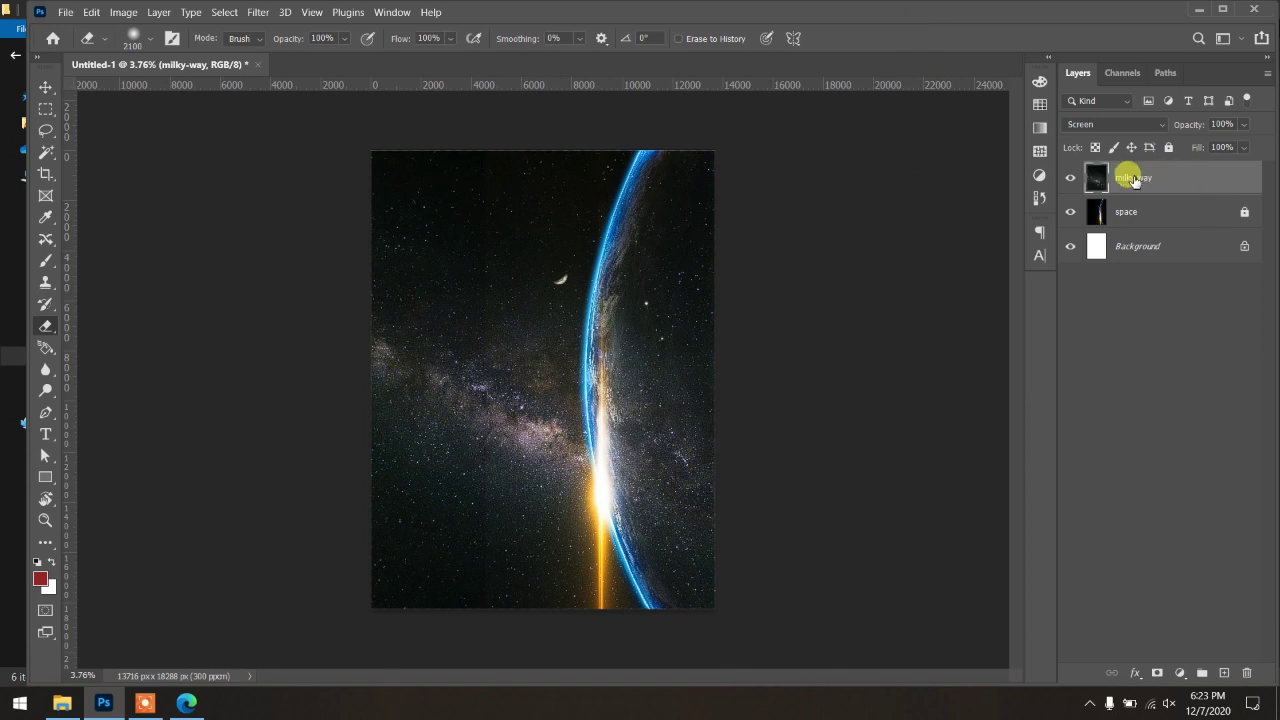
Step: Erase the stars covering the earth's dark right side, then pan to review the whole earth
mouse_move(652, 140)
mouse_down()
mouse_move(695, 160)
mouse_move(689, 214)
mouse_move(657, 309)
mouse_move(666, 343)
mouse_move(597, 337)
mouse_move(608, 491)
mouse_move(620, 423)
mouse_move(637, 414)
mouse_move(851, 468)
mouse_up()
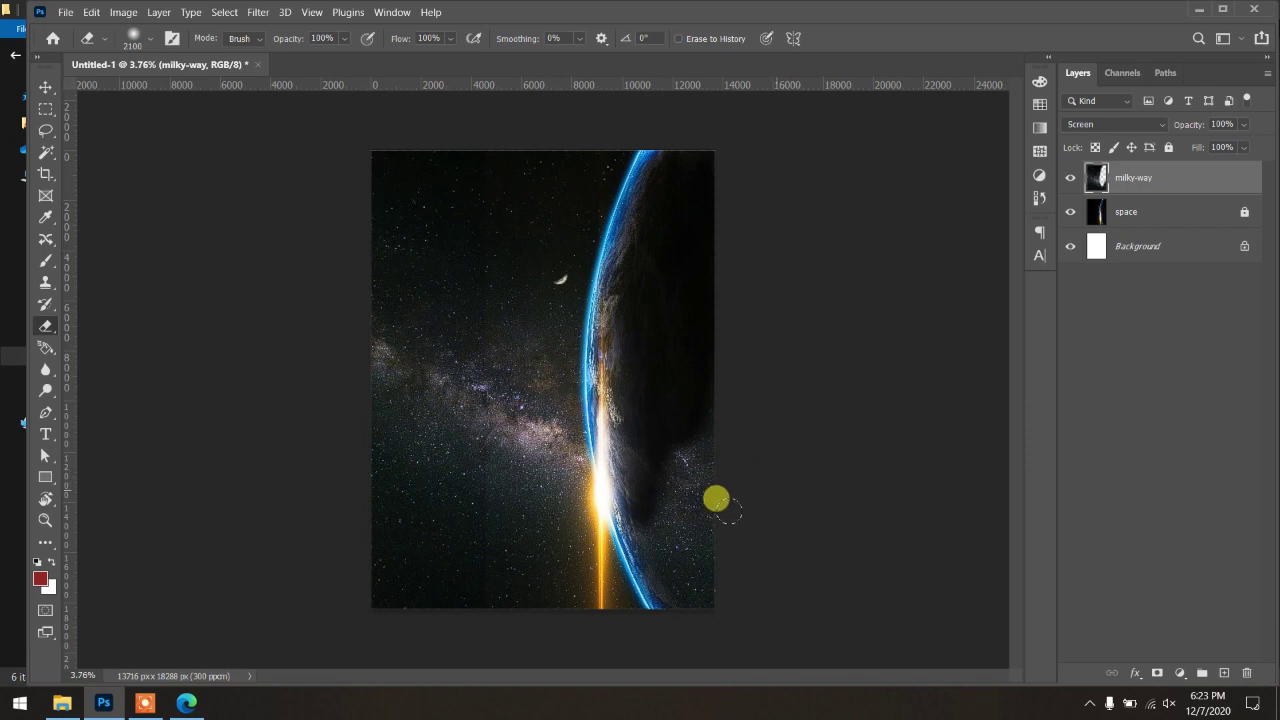
scroll(690, 505, up, 3)
drag(730, 517, 680, 143)
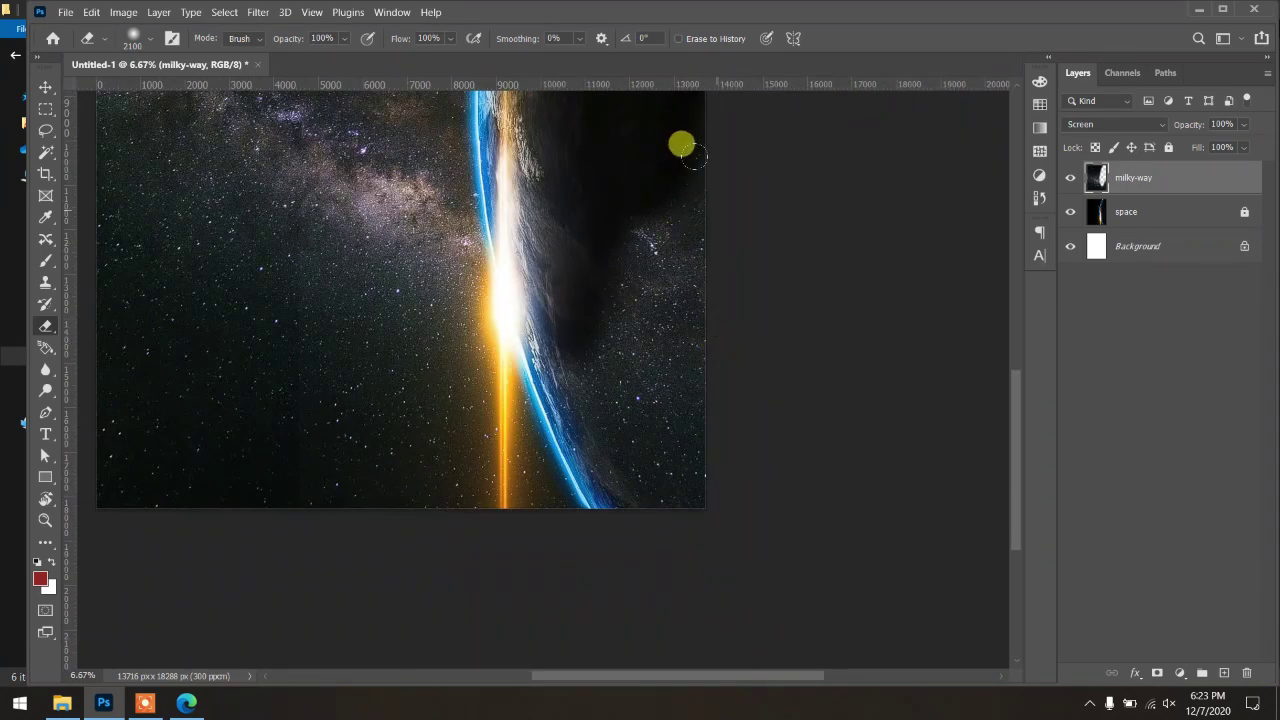
drag(657, 300, 663, 493)
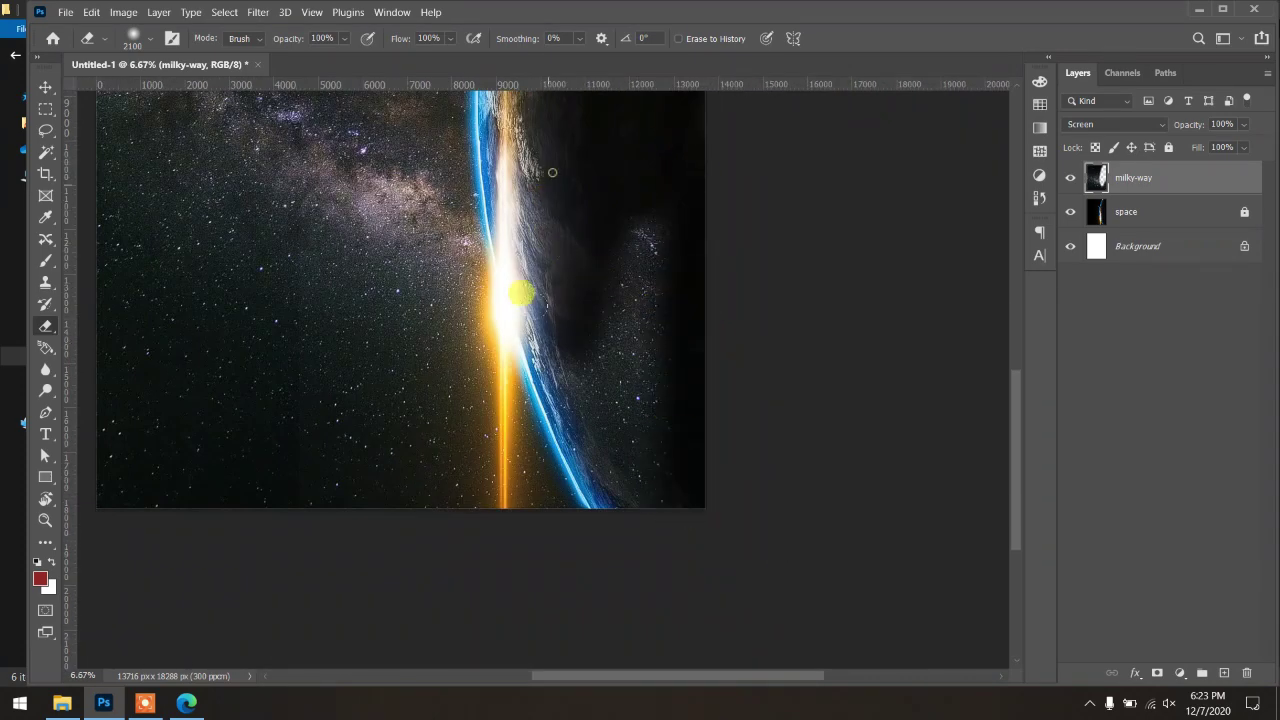
drag(520, 132, 688, 508)
drag(655, 190, 632, 428)
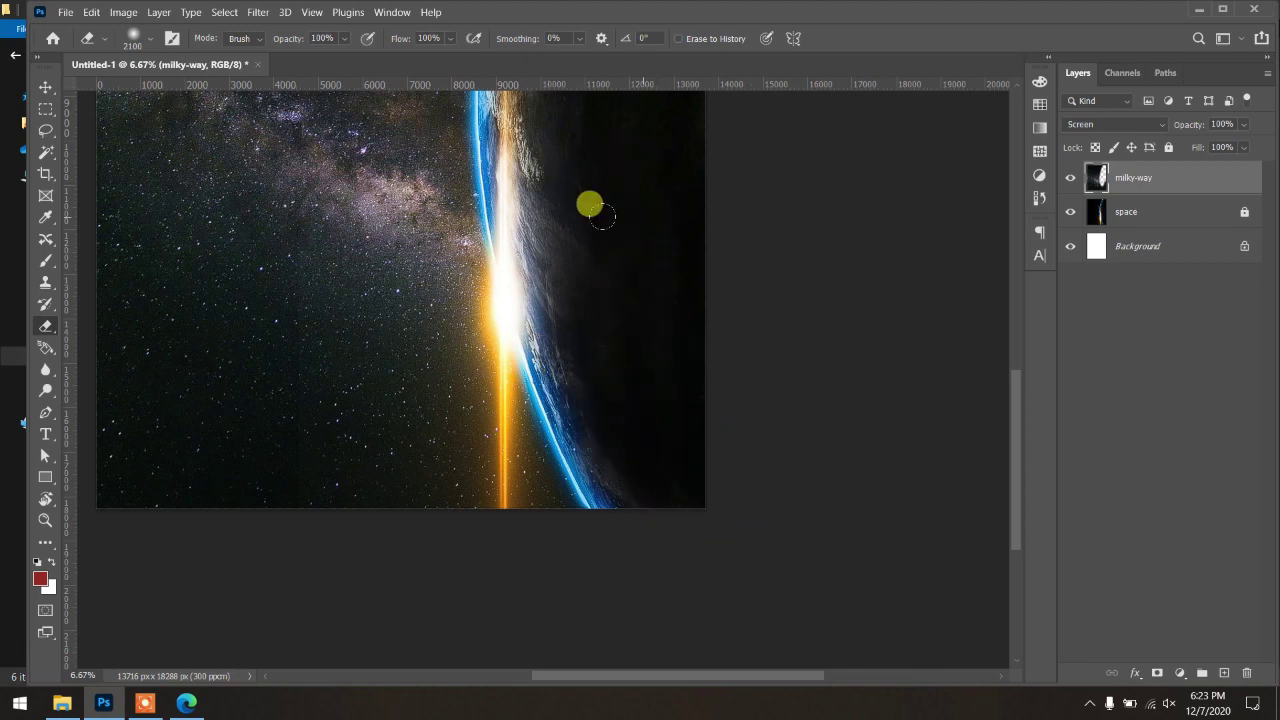
drag(651, 234, 639, 434)
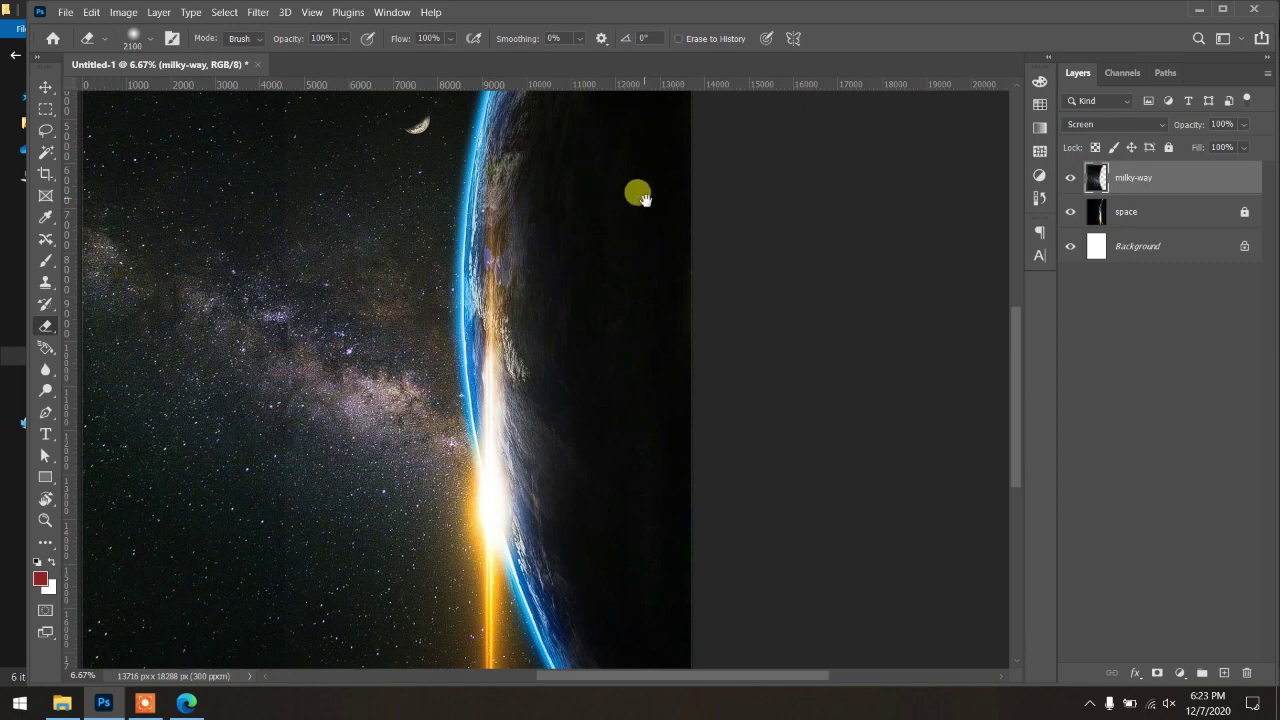
drag(634, 191, 643, 443)
scroll(566, 178, down, 2)
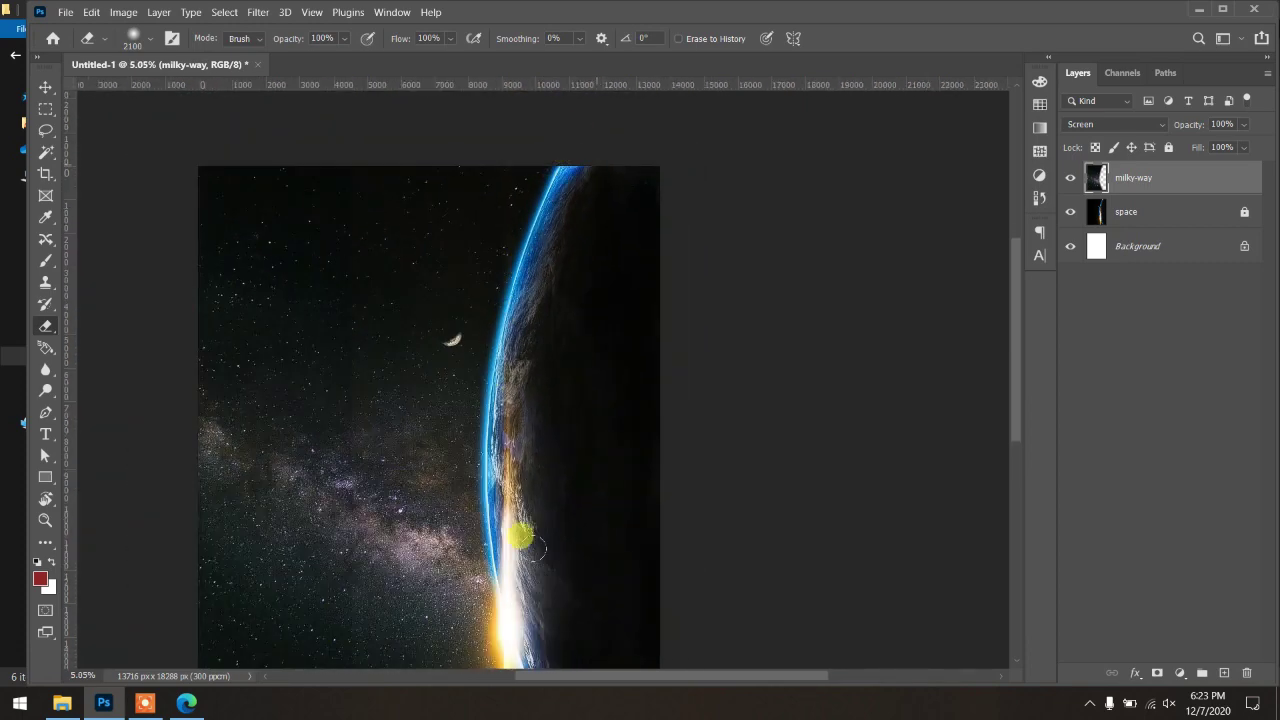
drag(600, 486, 612, 190)
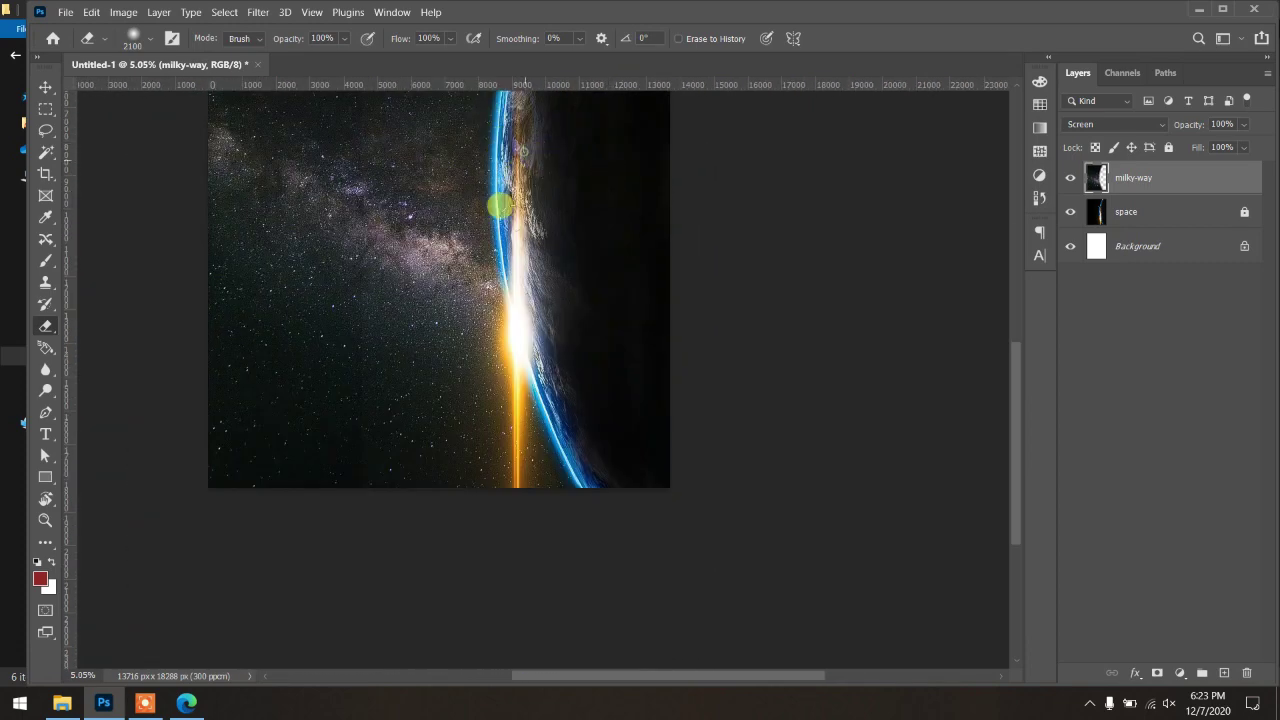
drag(645, 471, 641, 386)
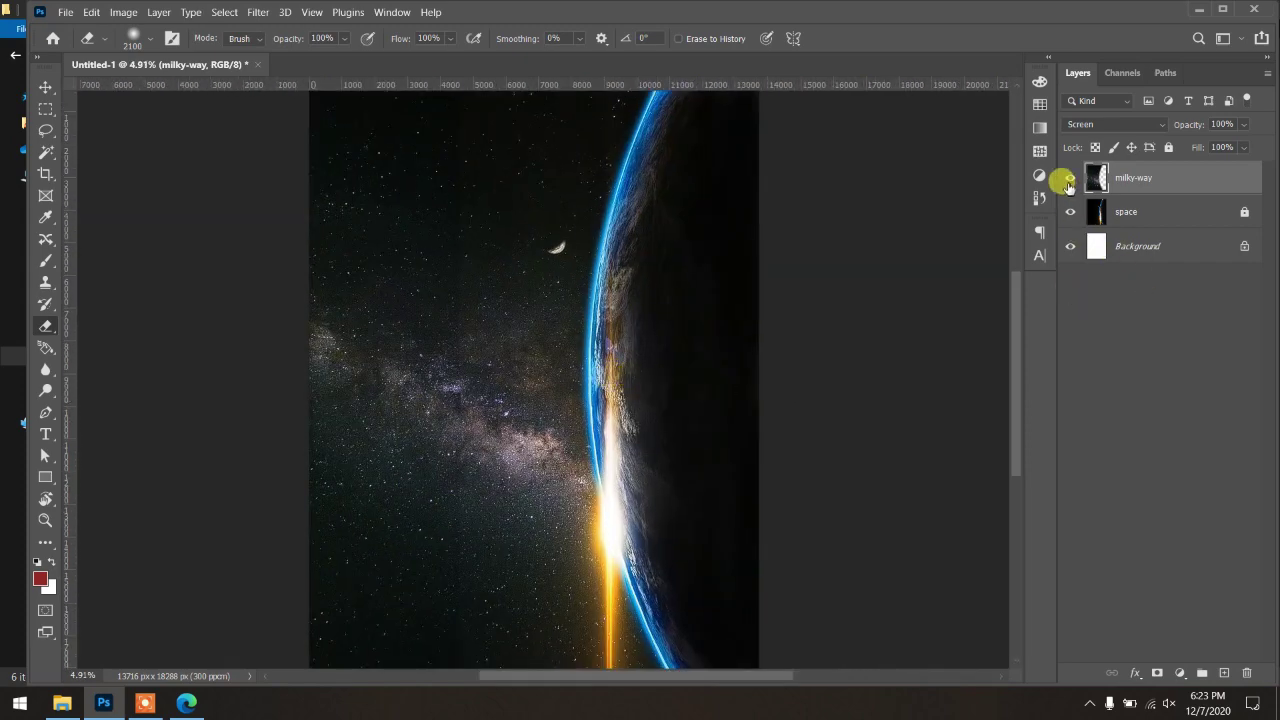
Step: Fit the poster on screen and toggle the space and milky-way layers to compare the composite
key(ctrl+0)
click(1071, 211)
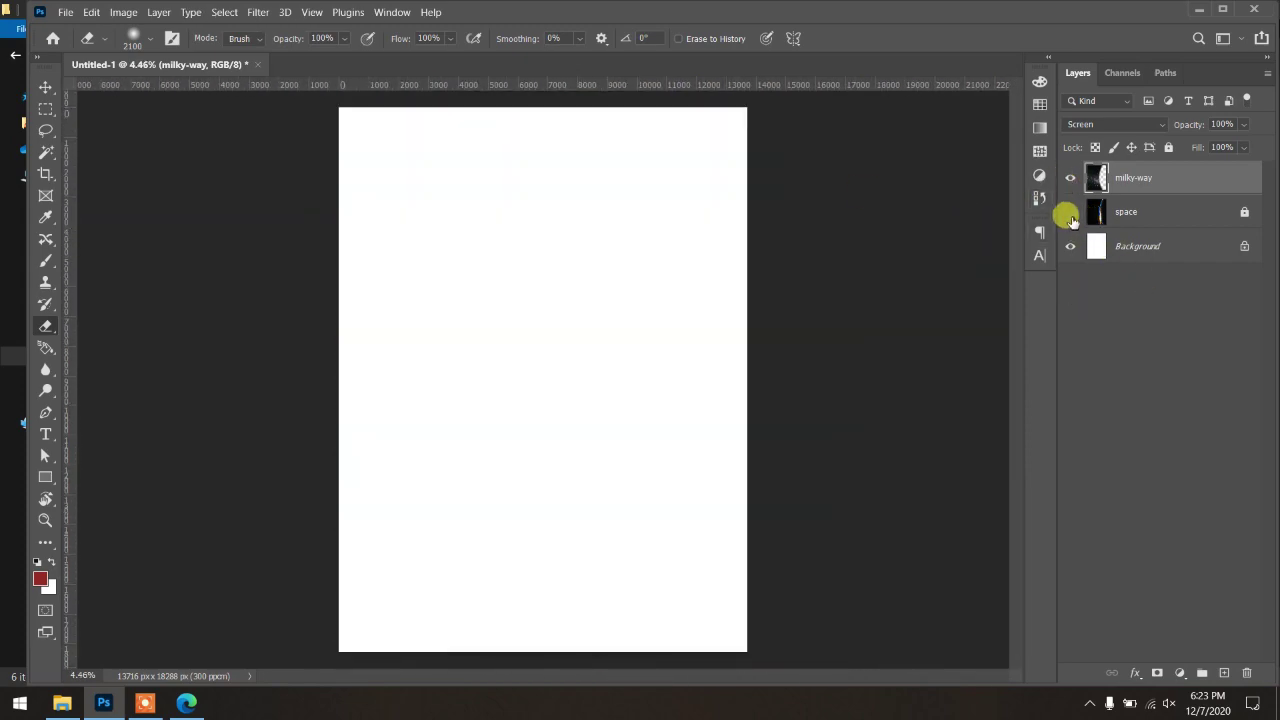
click(1071, 177)
click(1071, 178)
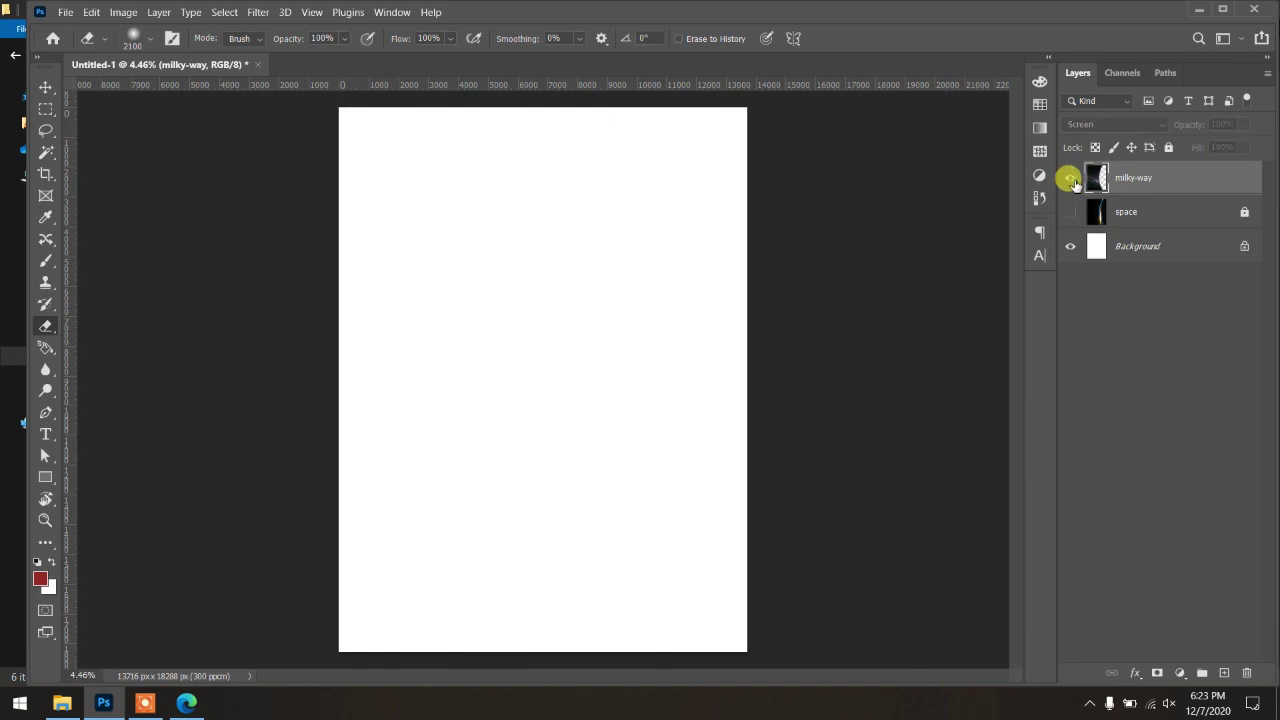
click(1071, 178)
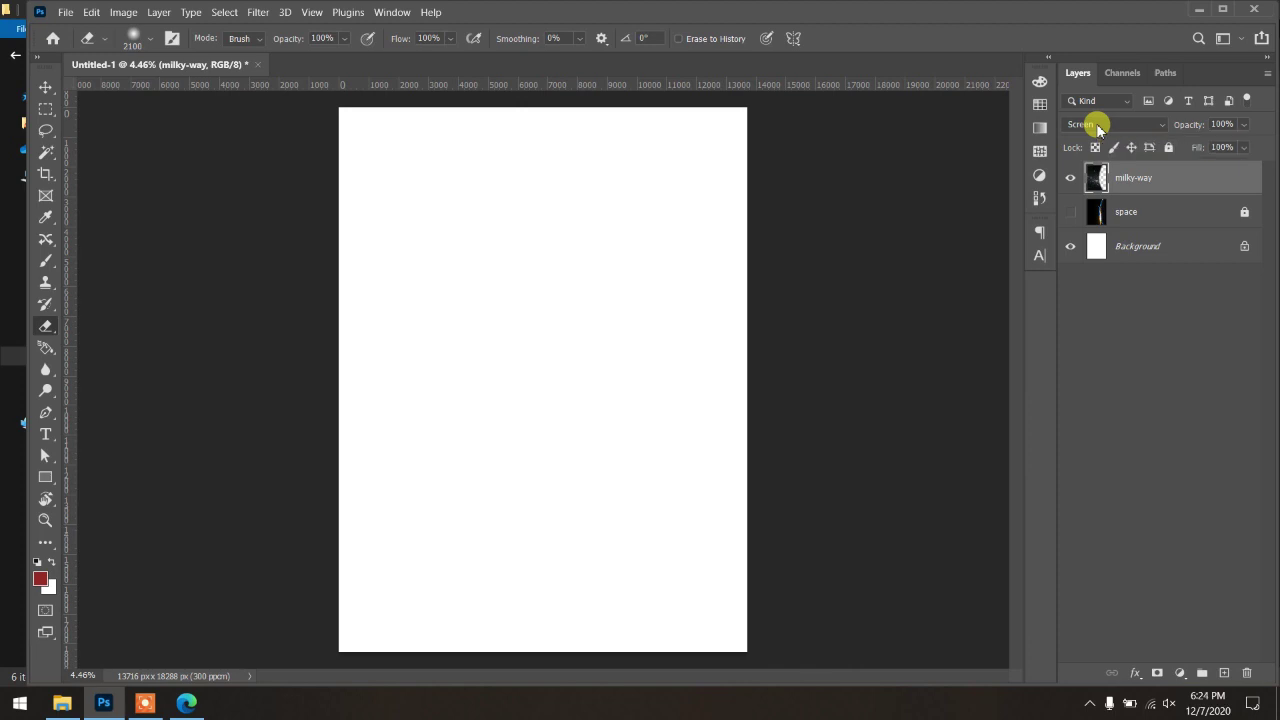
click(1178, 216)
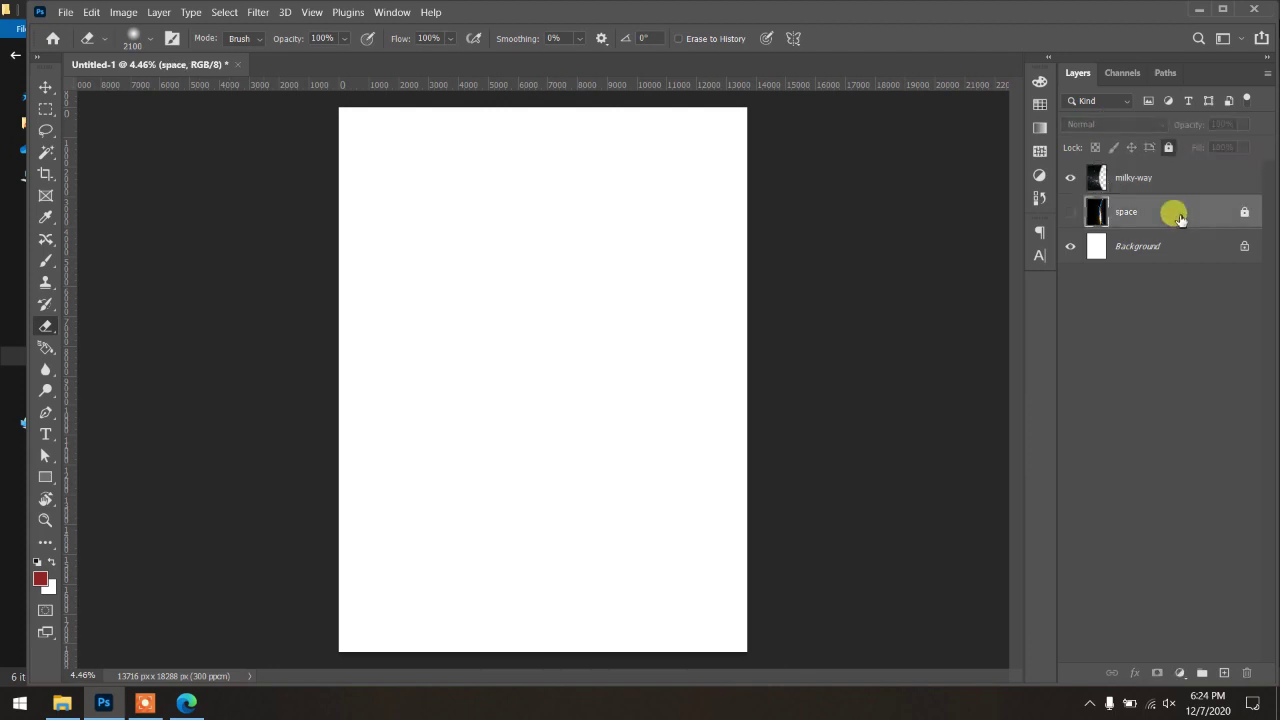
click(1044, 203)
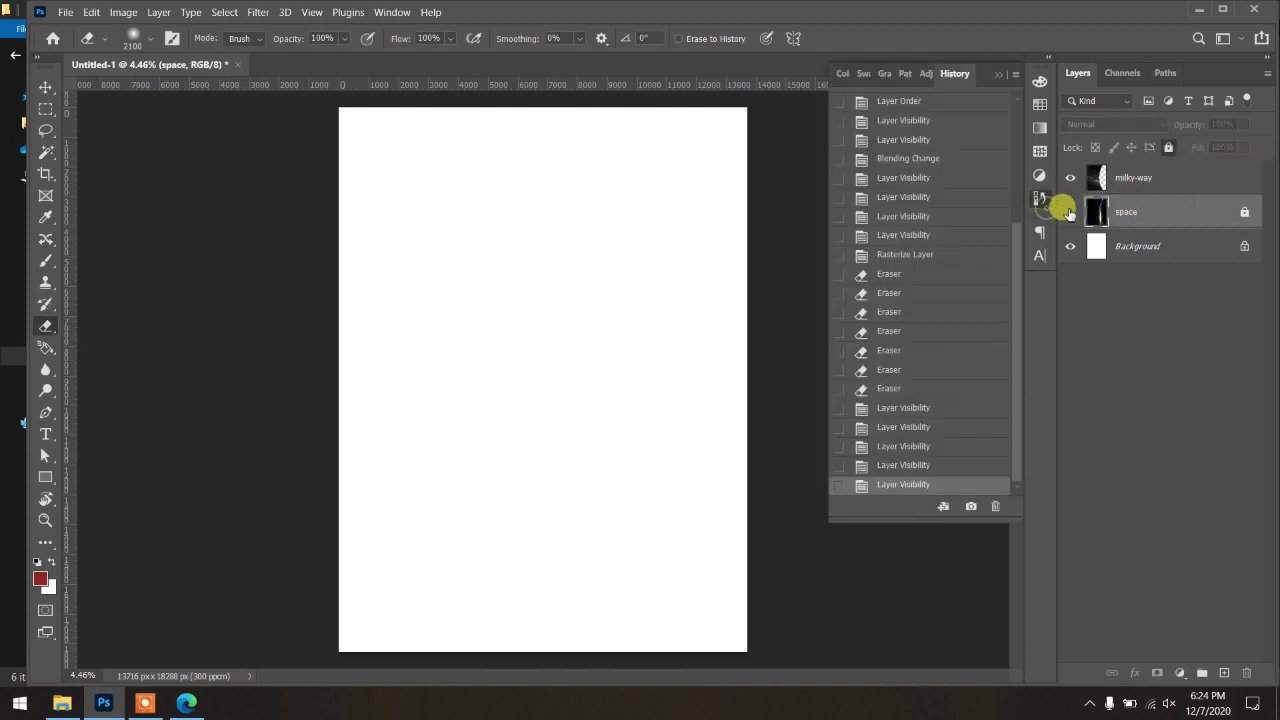
click(1070, 212)
click(1070, 212)
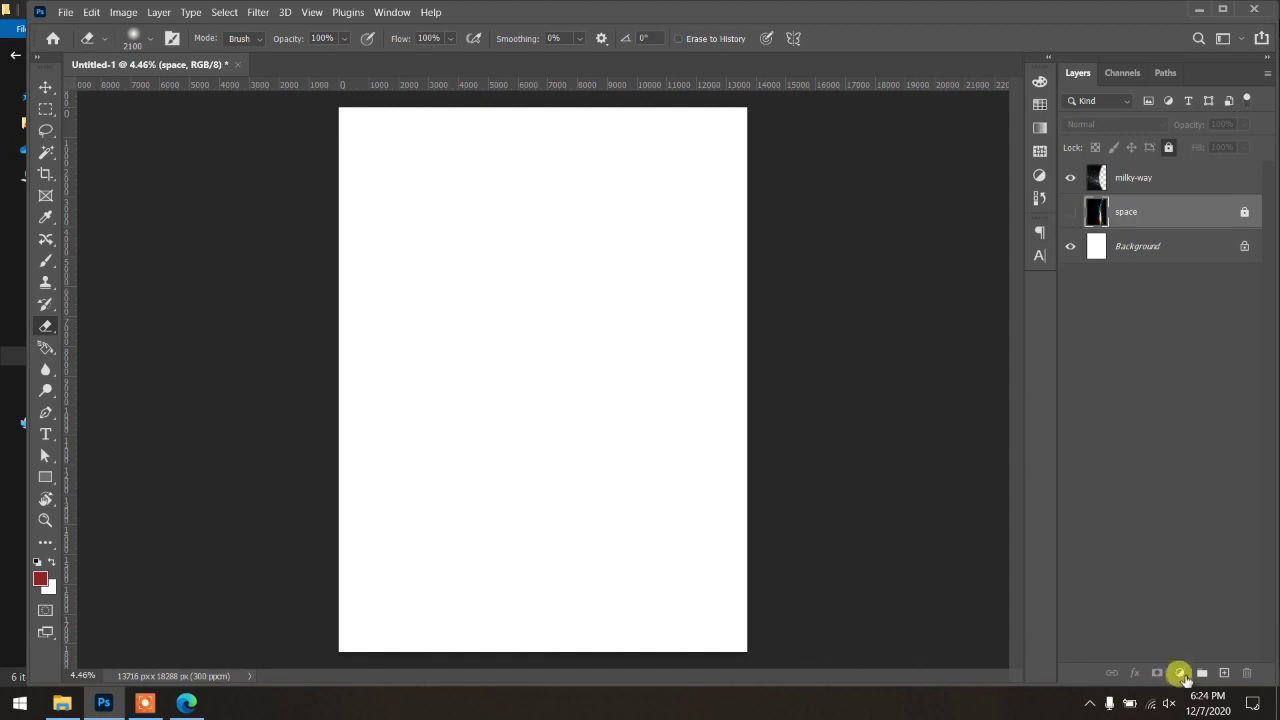
Step: Test a black Solid Color fill layer, delete it, re-show space and select milky-way
click(1180, 673)
click(1183, 383)
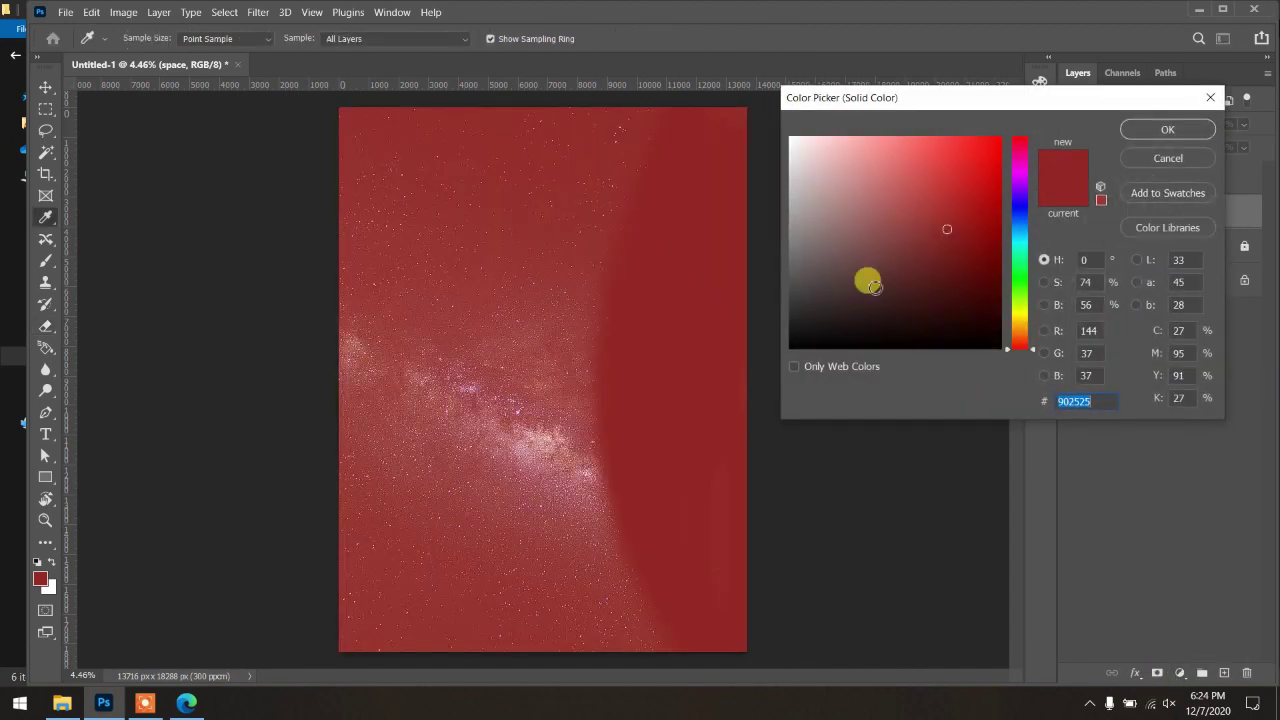
click(717, 371)
key(e)
click(1160, 129)
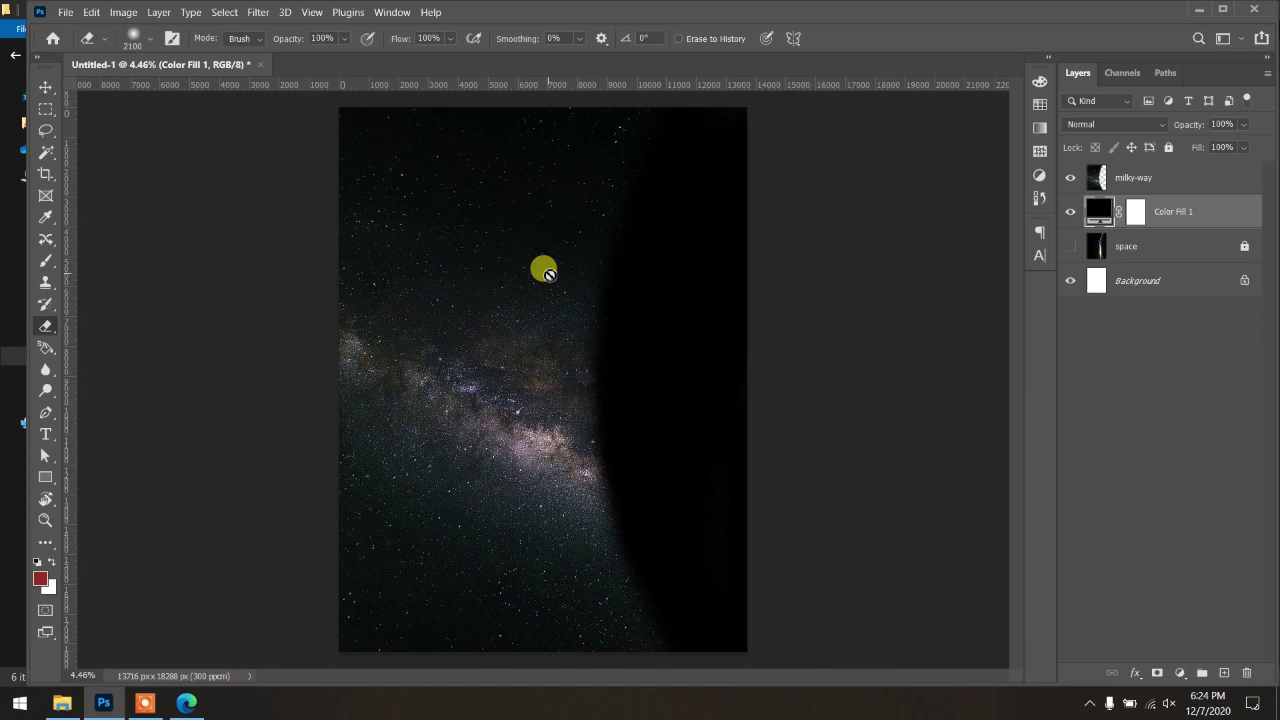
drag(1205, 215, 1248, 672)
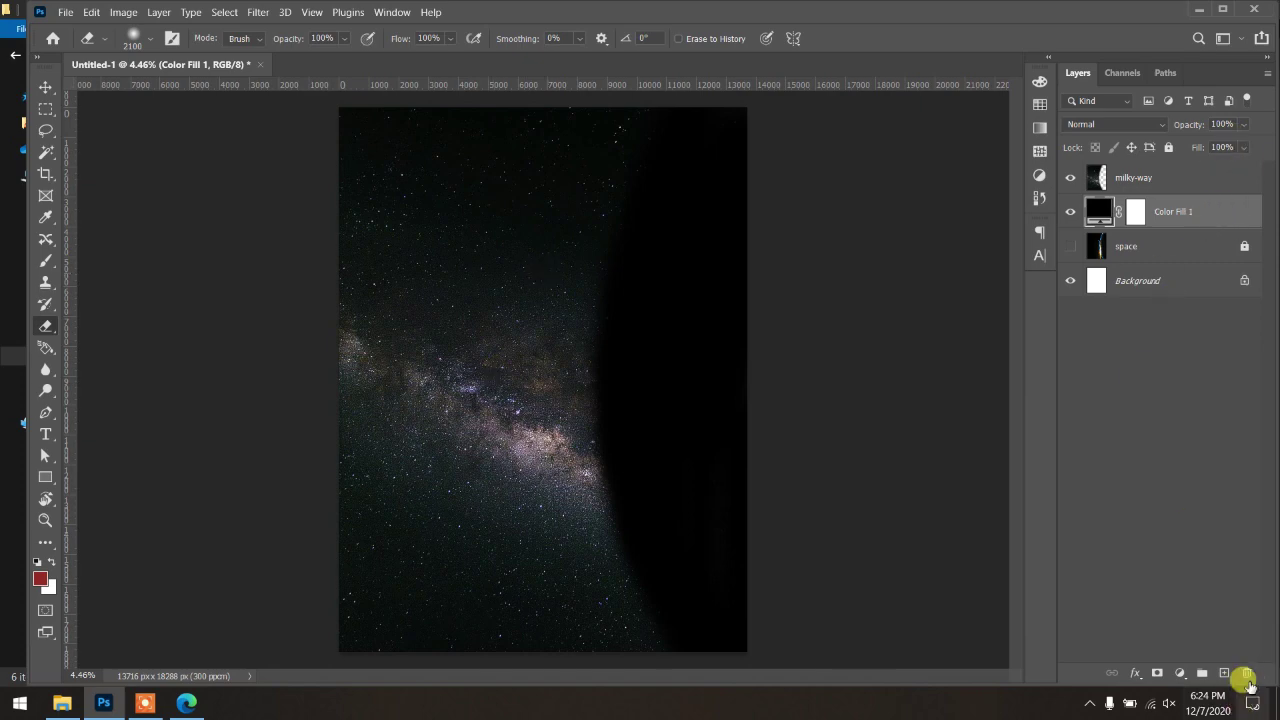
click(1070, 211)
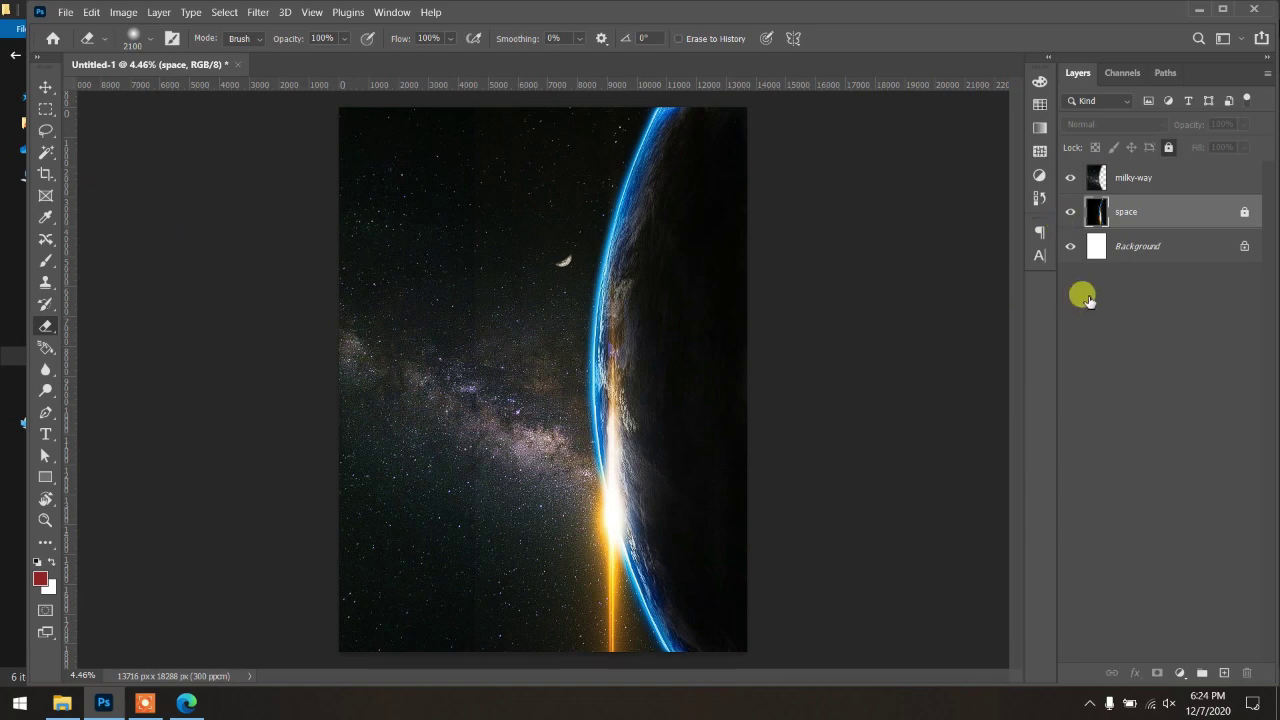
click(1156, 188)
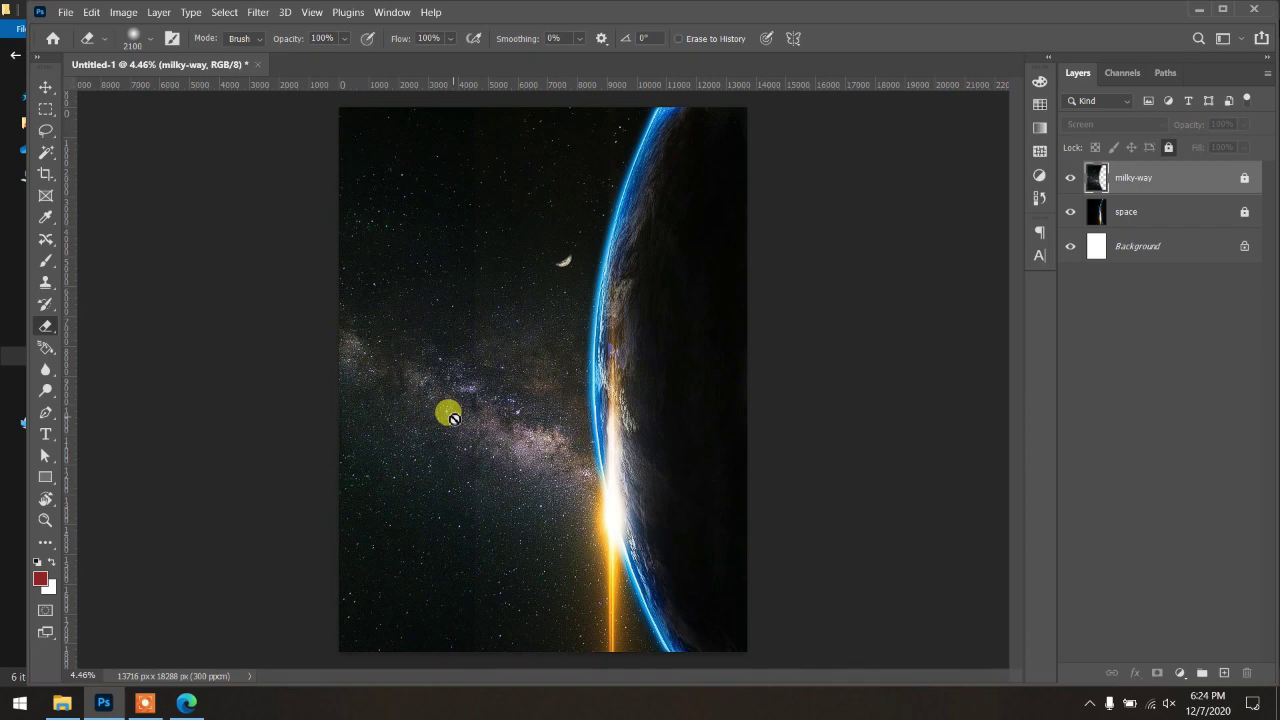
Step: Preview the Explosion image and the next photo from the poster images folder
click(62, 703)
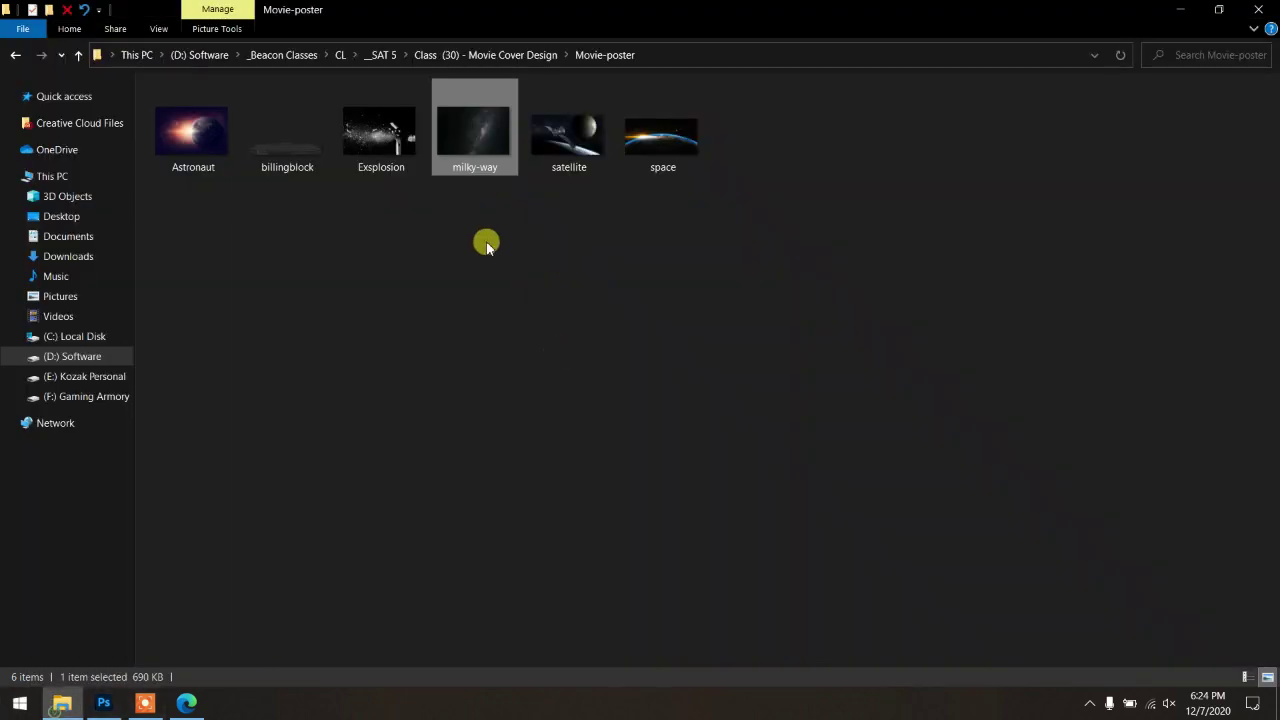
double_click(378, 140)
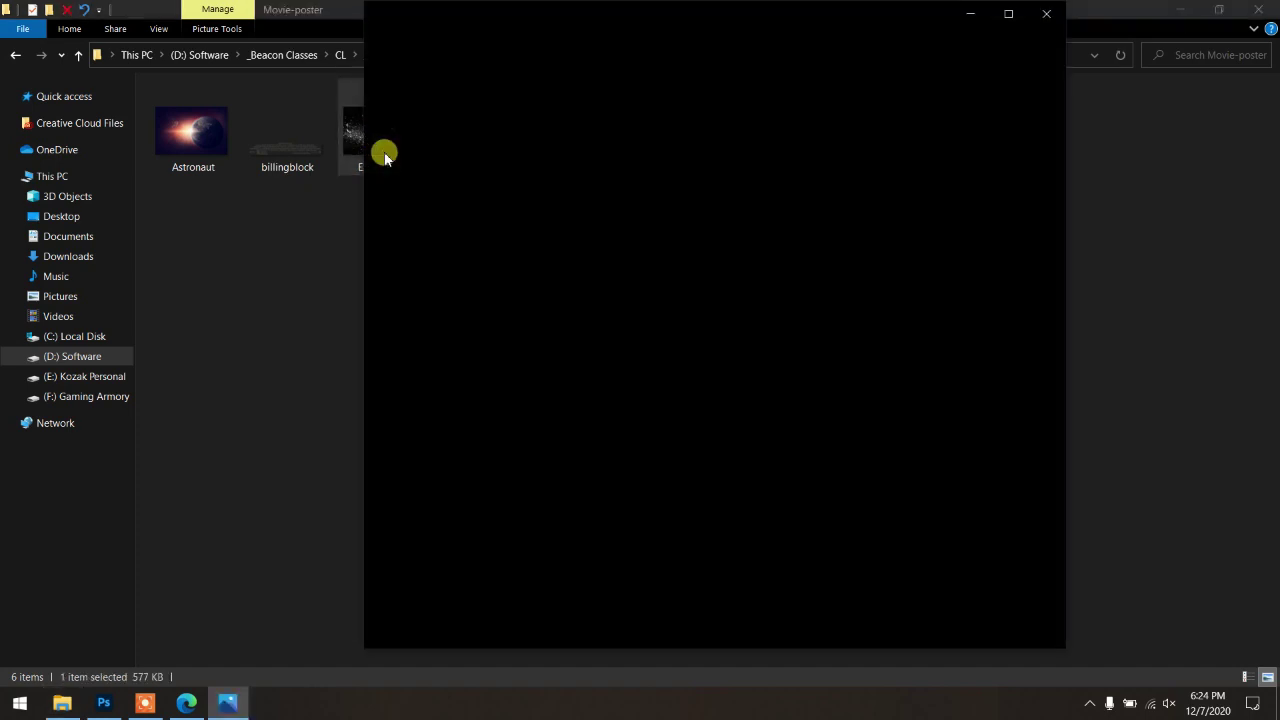
key(Right)
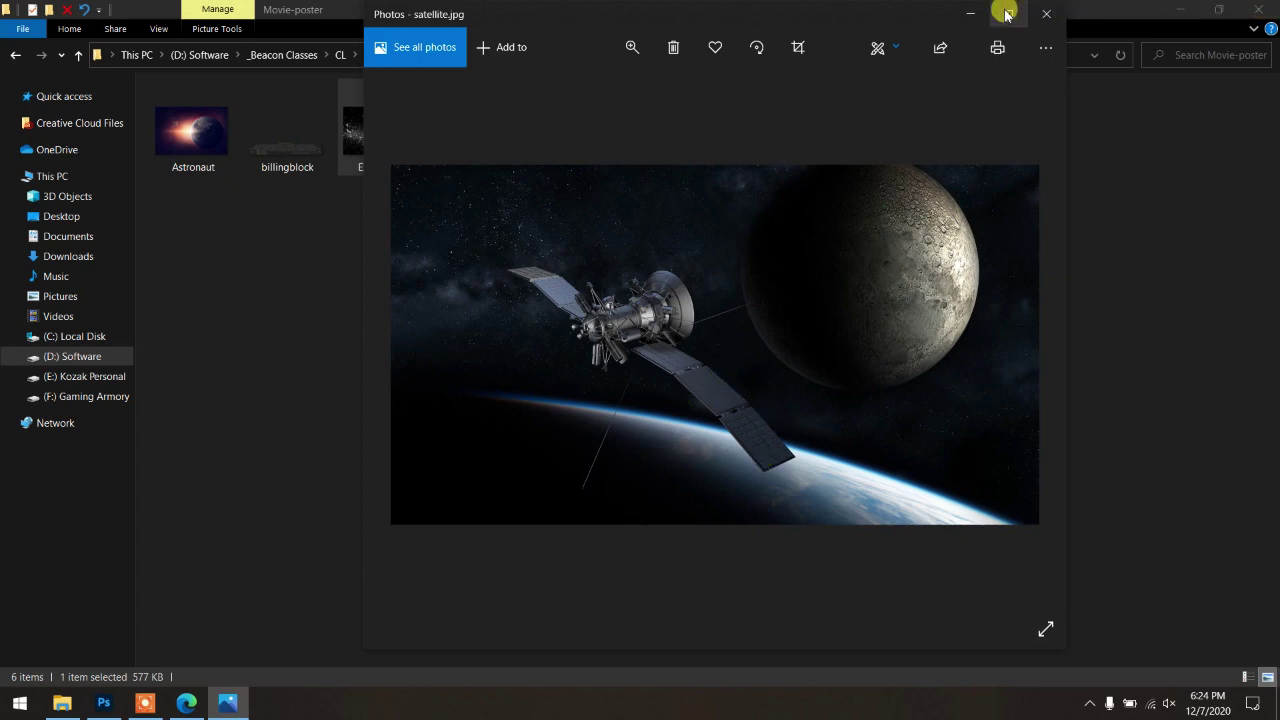
click(1046, 14)
Step: Drag satellite.jpg onto Photoshop to open it as a new document
click(457, 149)
drag(567, 135, 107, 703)
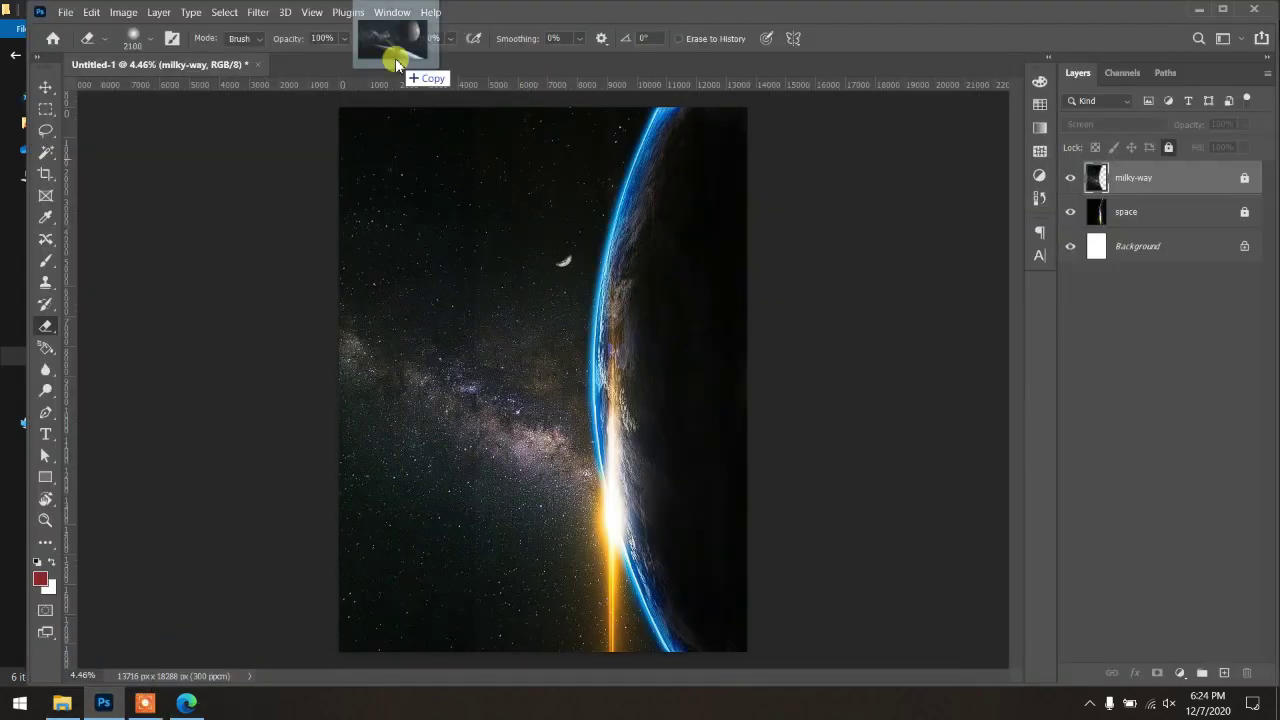
drag(107, 703, 386, 64)
Step: Zoom in on the satellite and try a Quick Selection of its solar panels, then deselect
scroll(403, 267, up, 3)
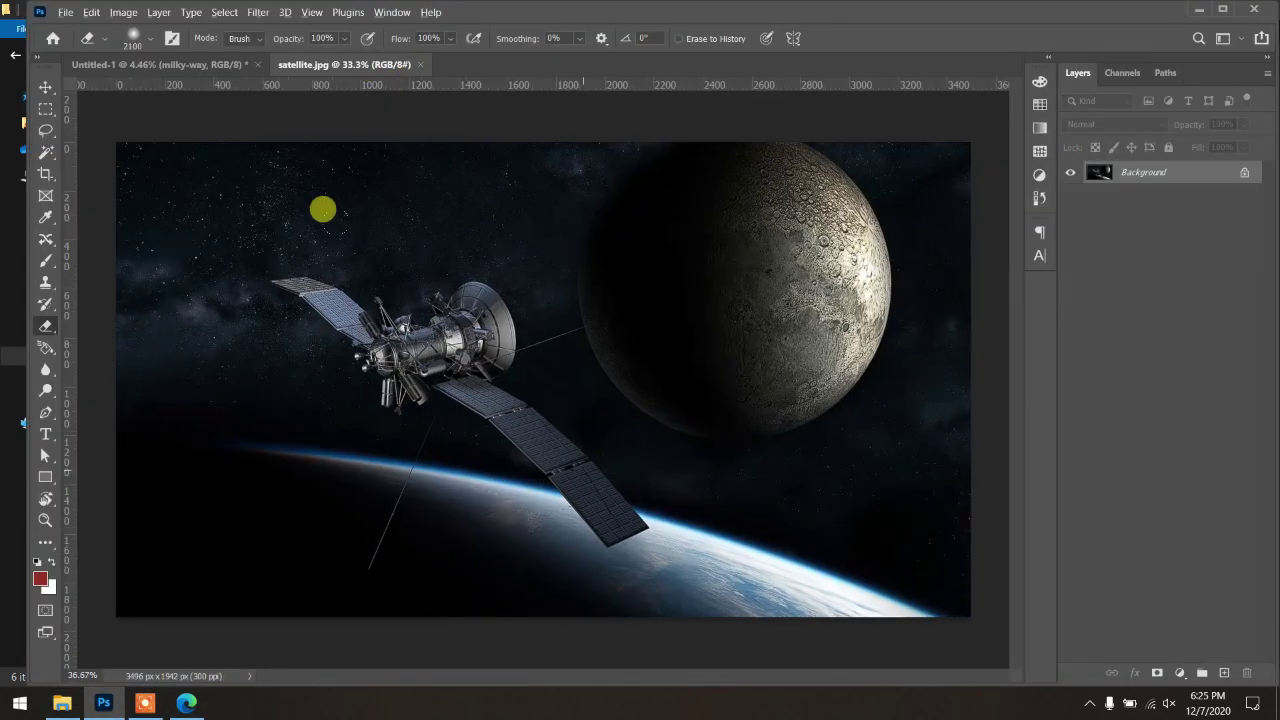
key(v)
scroll(511, 404, down, 2)
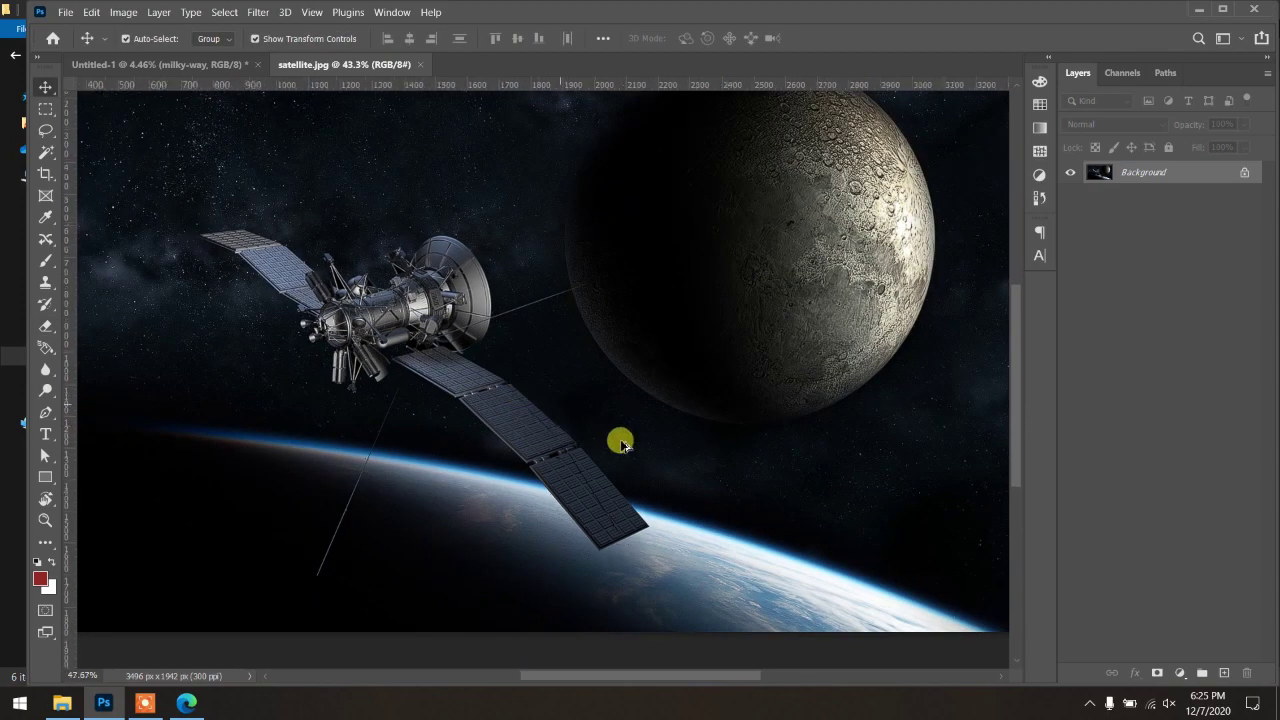
scroll(620, 443, up, 5)
scroll(628, 451, down, 3)
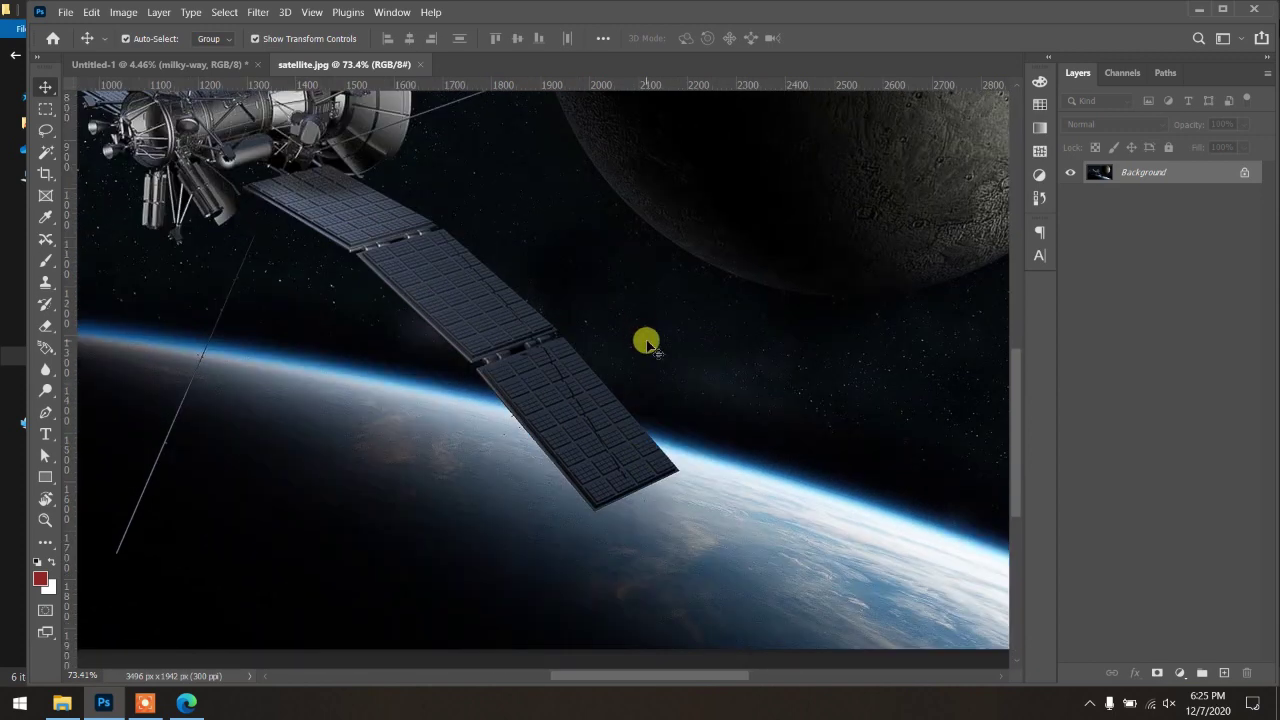
click(45, 152)
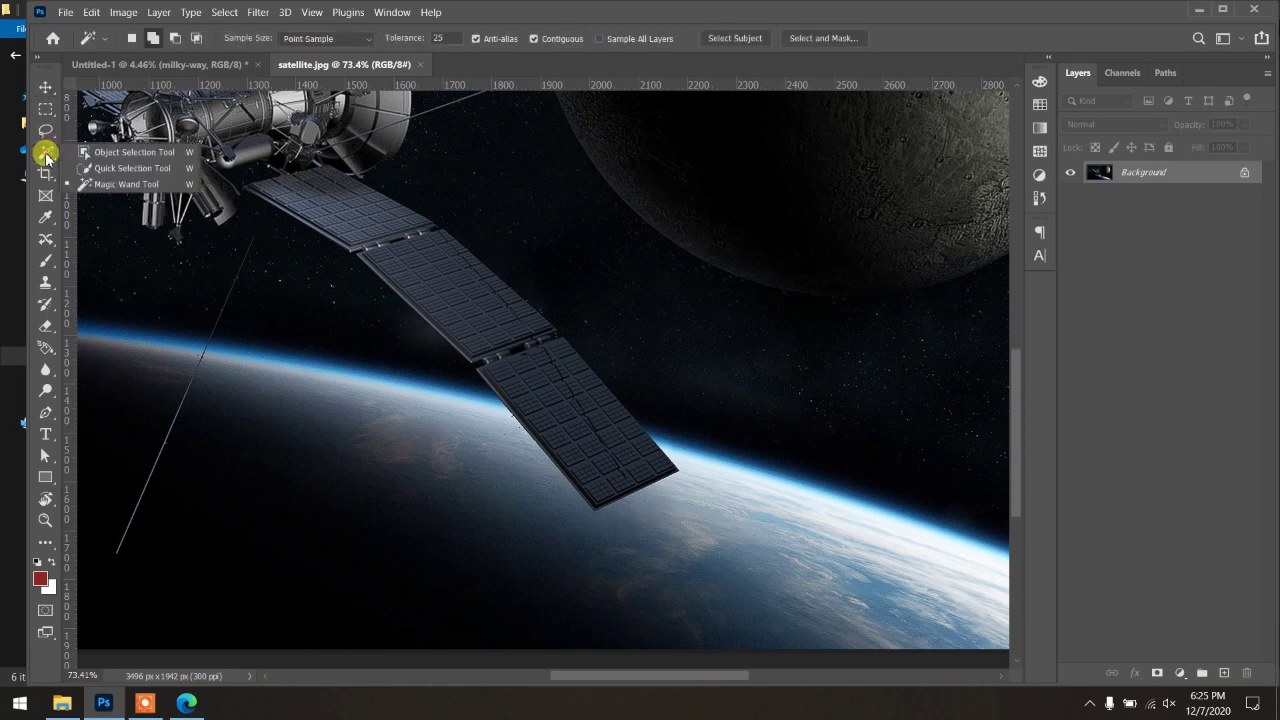
click(130, 168)
mouse_move(360, 248)
mouse_down()
mouse_move(614, 423)
mouse_move(588, 388)
mouse_up()
key(ctrl+d)
Step: Try an Object Selection box around the solar panels, then discard it
click(45, 152)
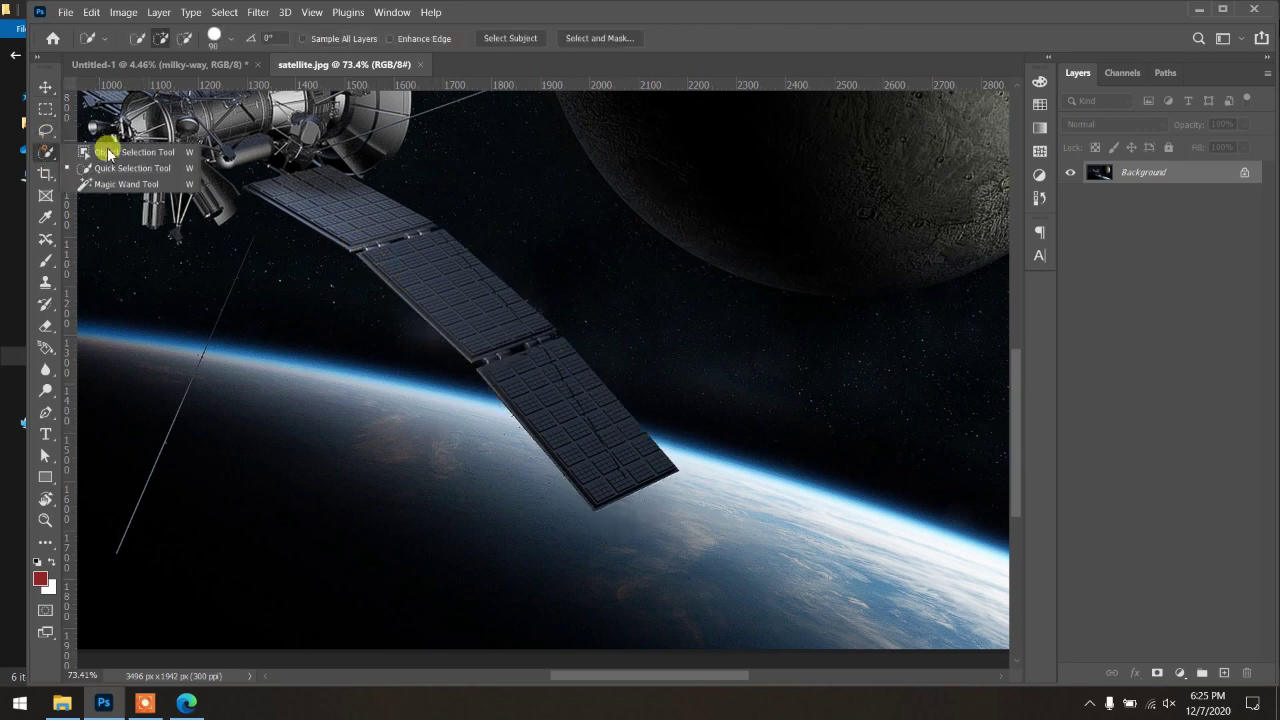
click(120, 145)
drag(815, 236, 240, 550)
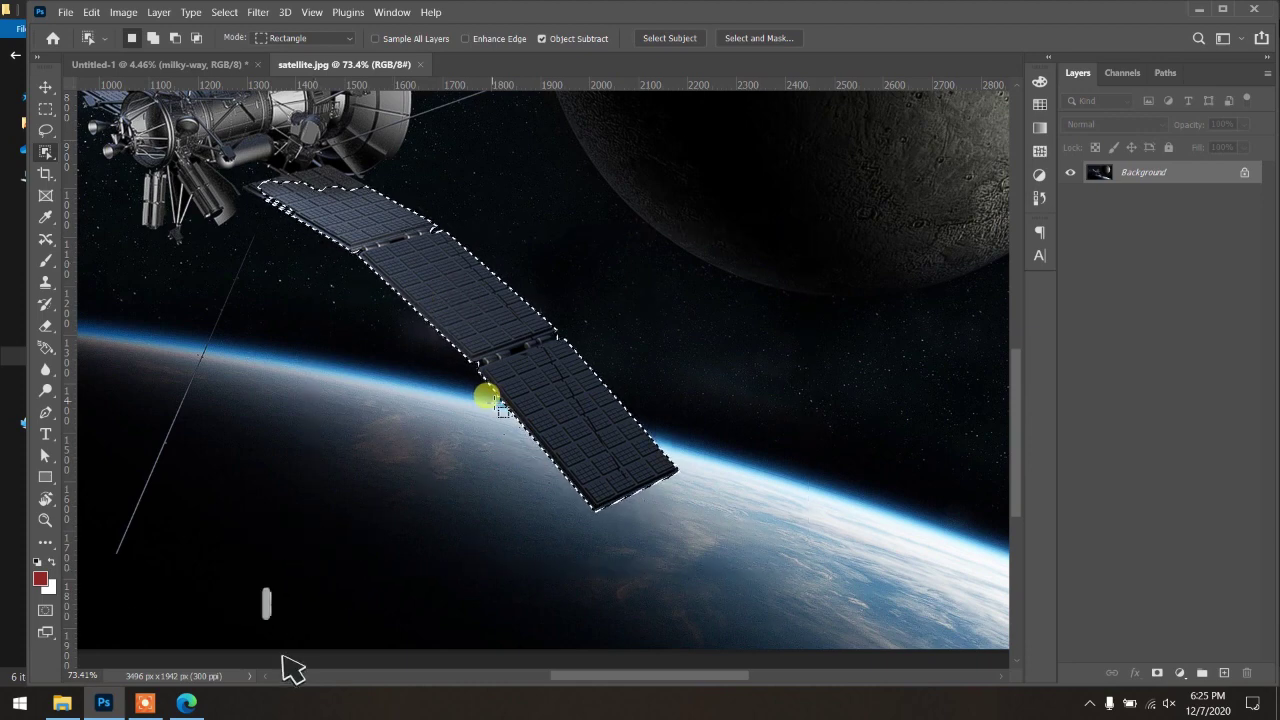
key(ctrl+d)
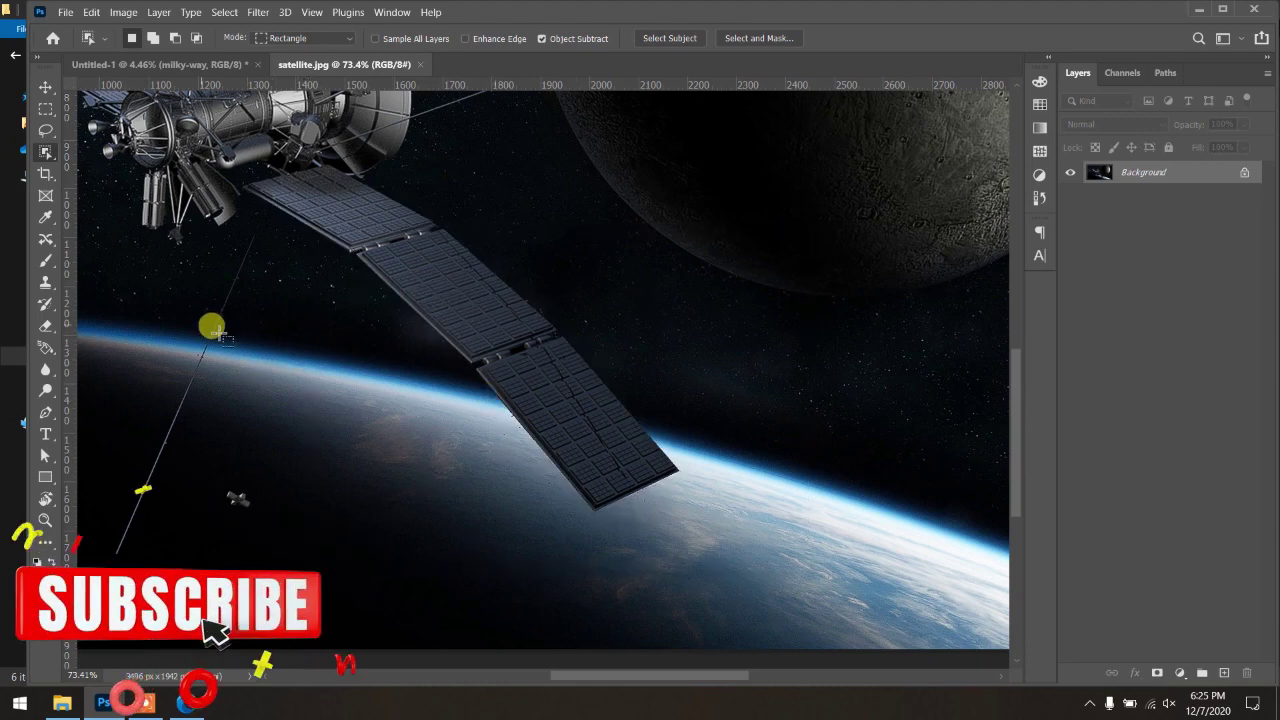
key(p)
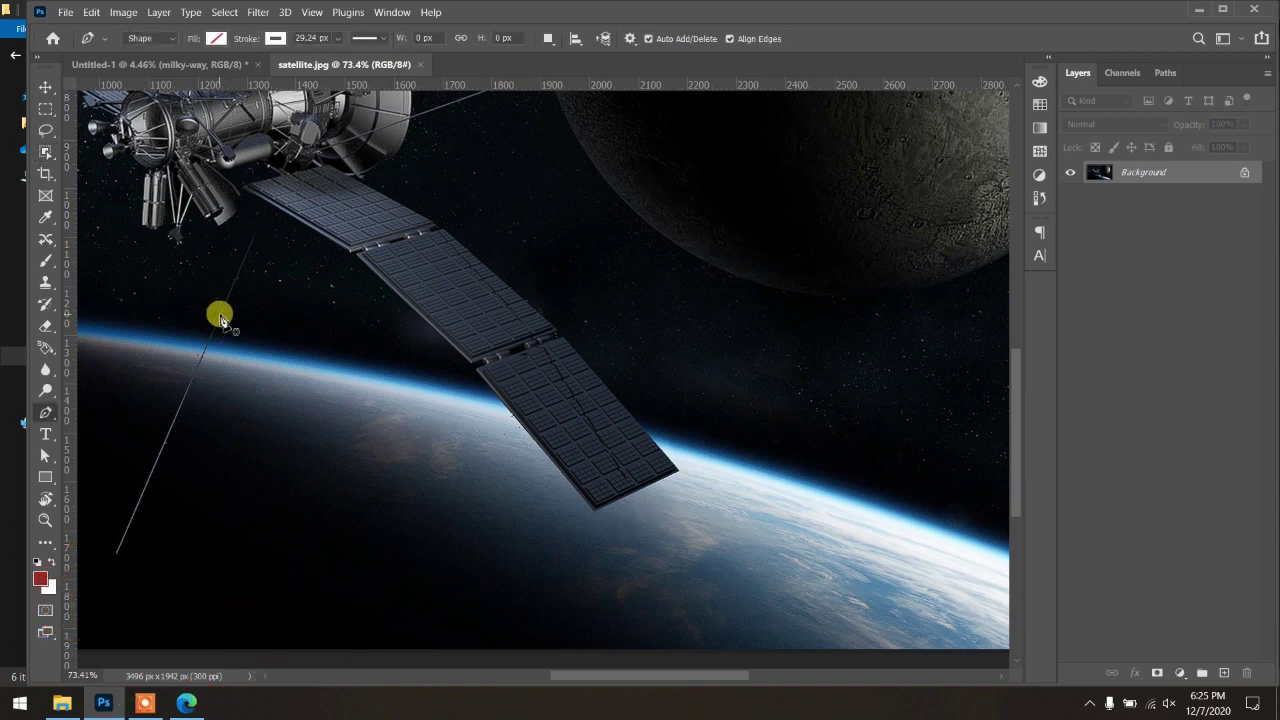
Step: Set the Pen to Path mode and anchor the left panel's corners and the panel joint
click(152, 39)
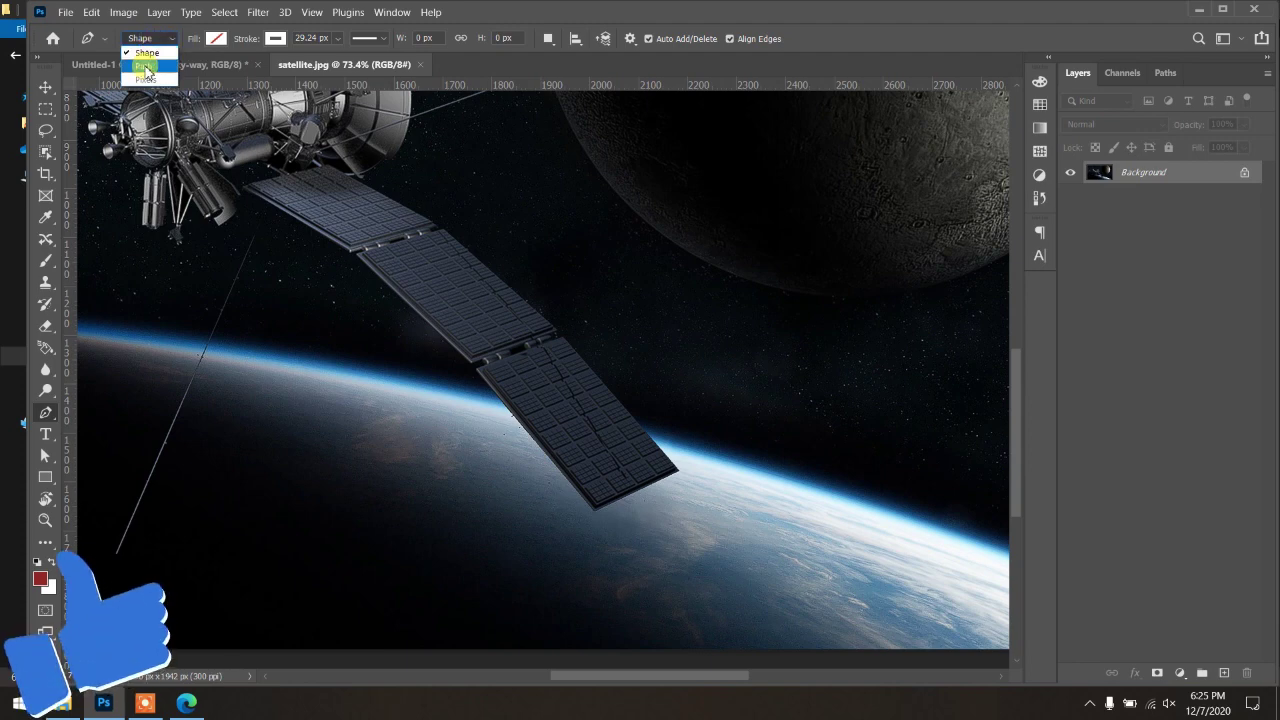
click(145, 68)
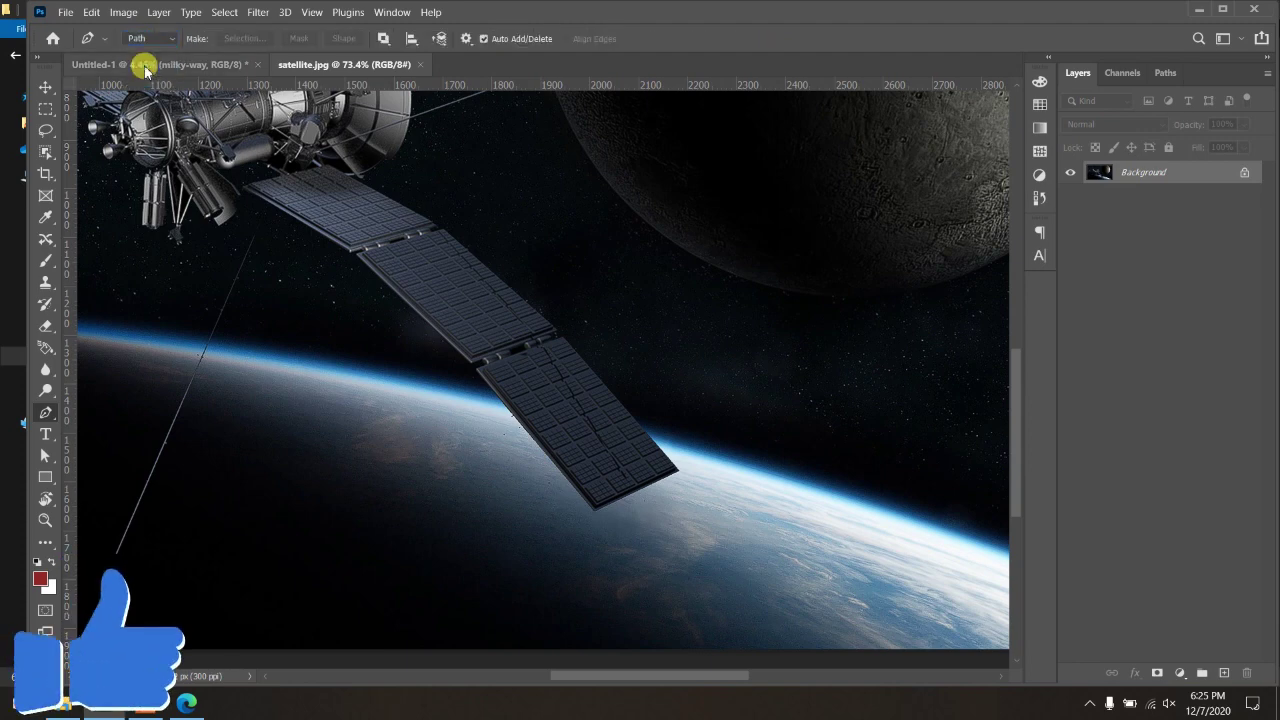
scroll(417, 211, up, 5)
click(477, 233)
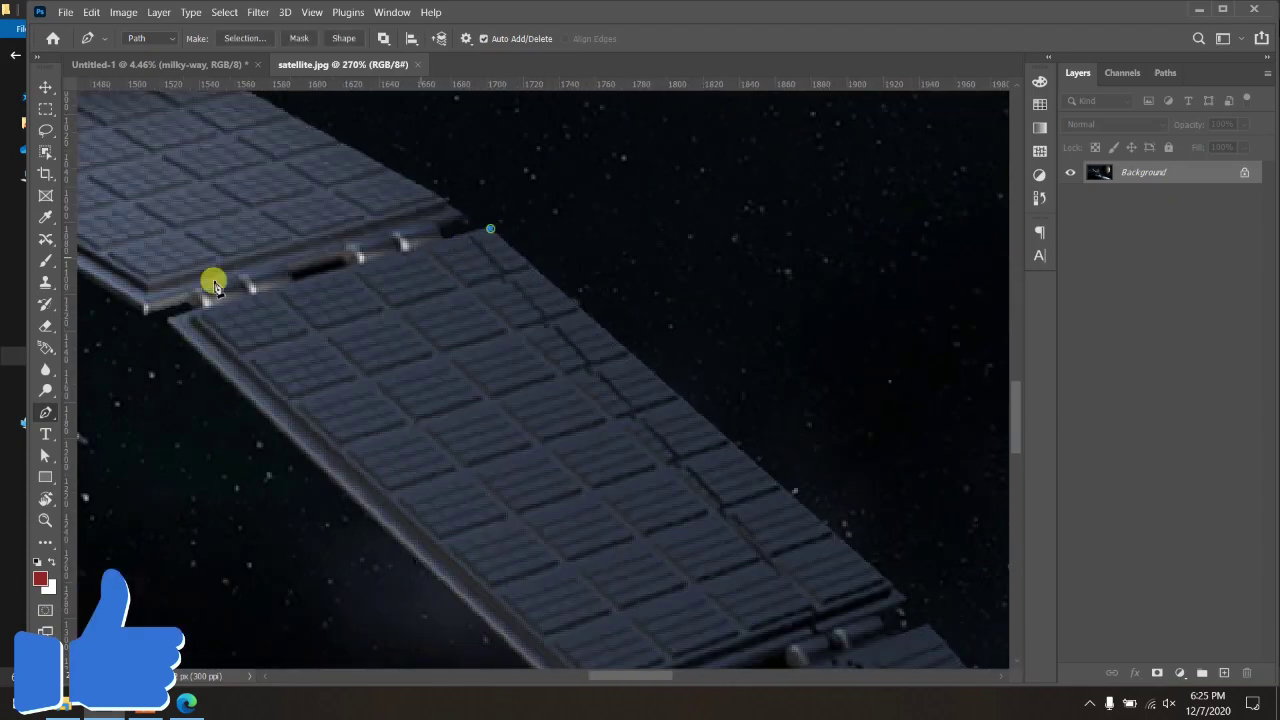
click(170, 323)
scroll(200, 328, down, 1)
scroll(432, 506, down, 2)
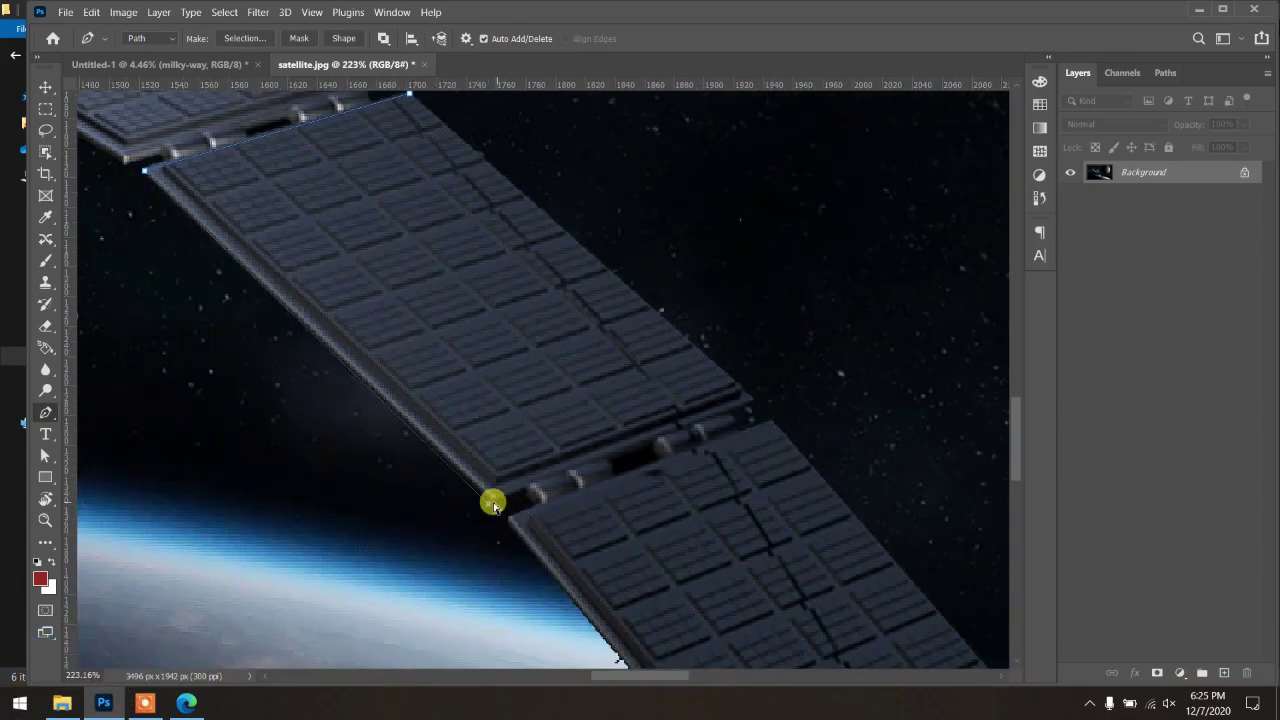
click(489, 502)
click(530, 494)
click(541, 503)
click(513, 523)
Step: Anchor the far panel's bottom and upper-right corners and close the path at its start
scroll(494, 494, down, 2)
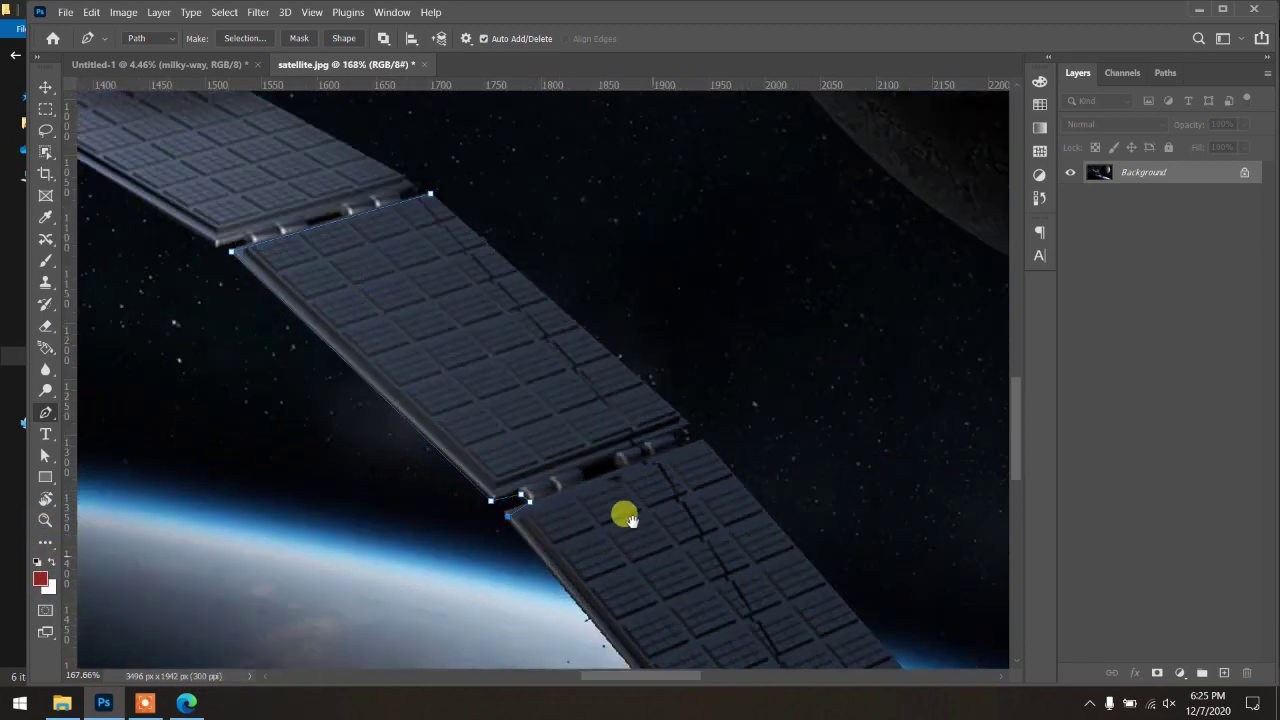
drag(631, 521, 497, 340)
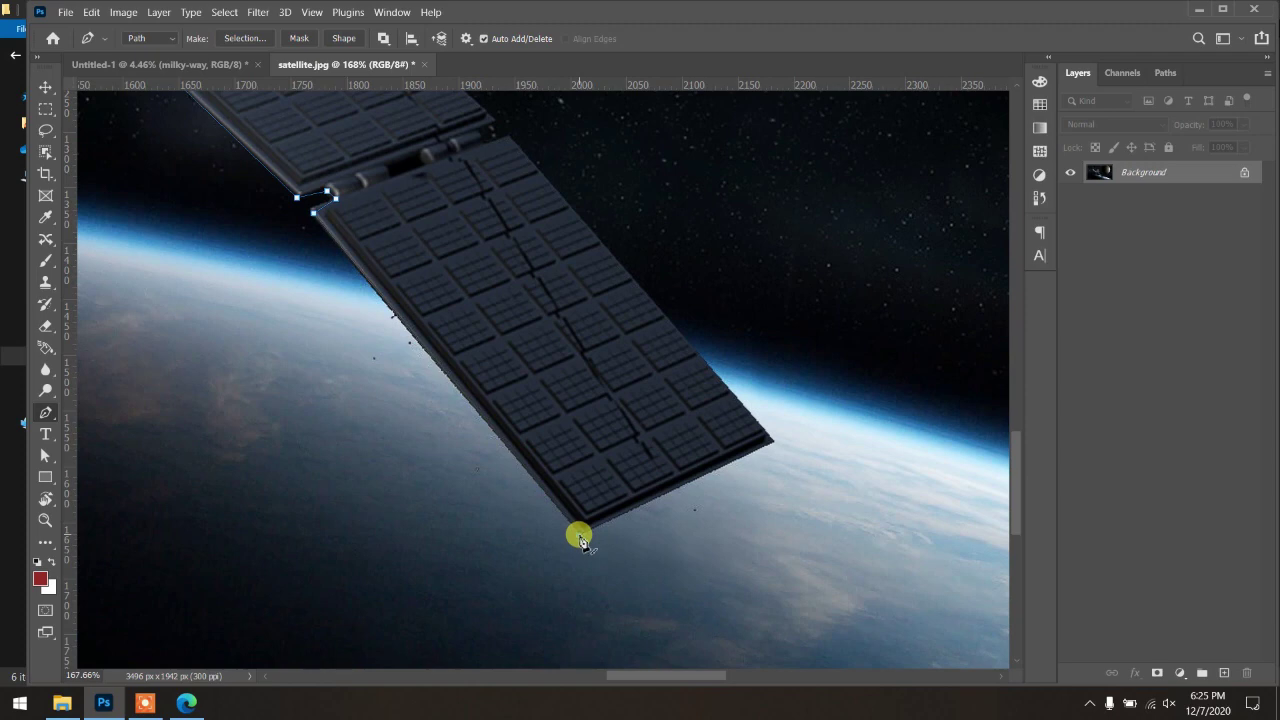
click(771, 443)
drag(636, 257, 678, 533)
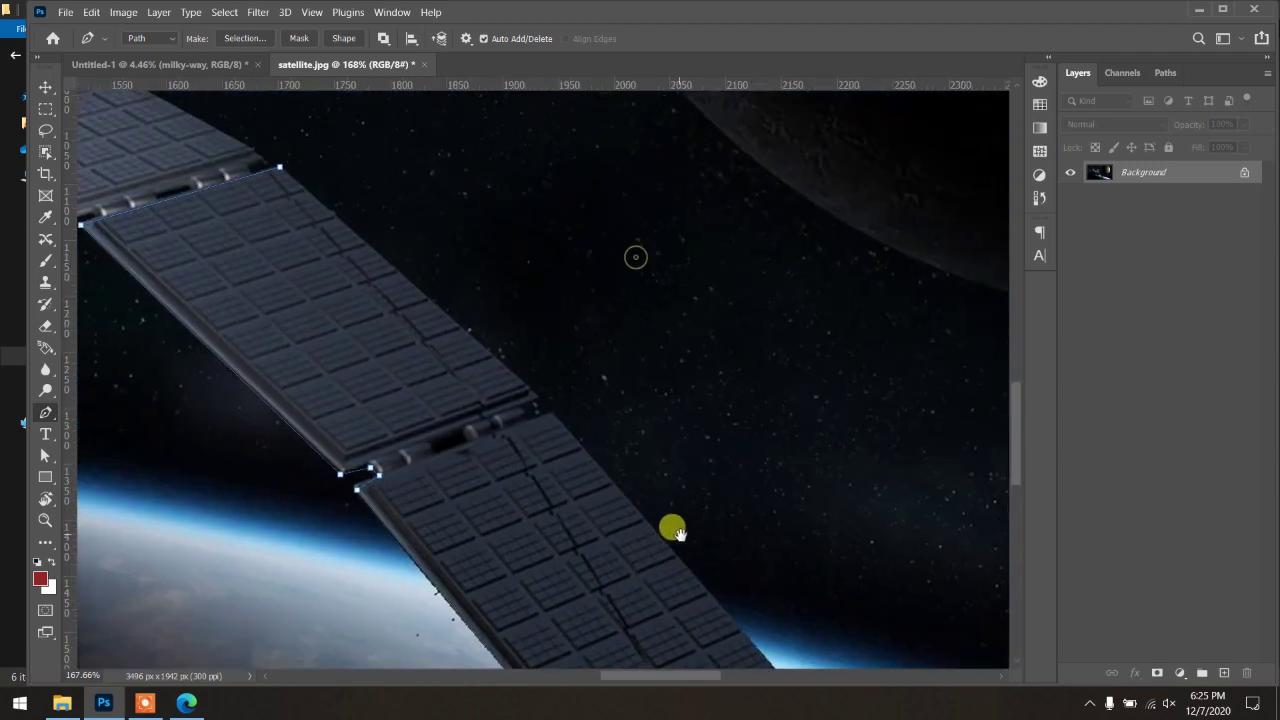
click(551, 412)
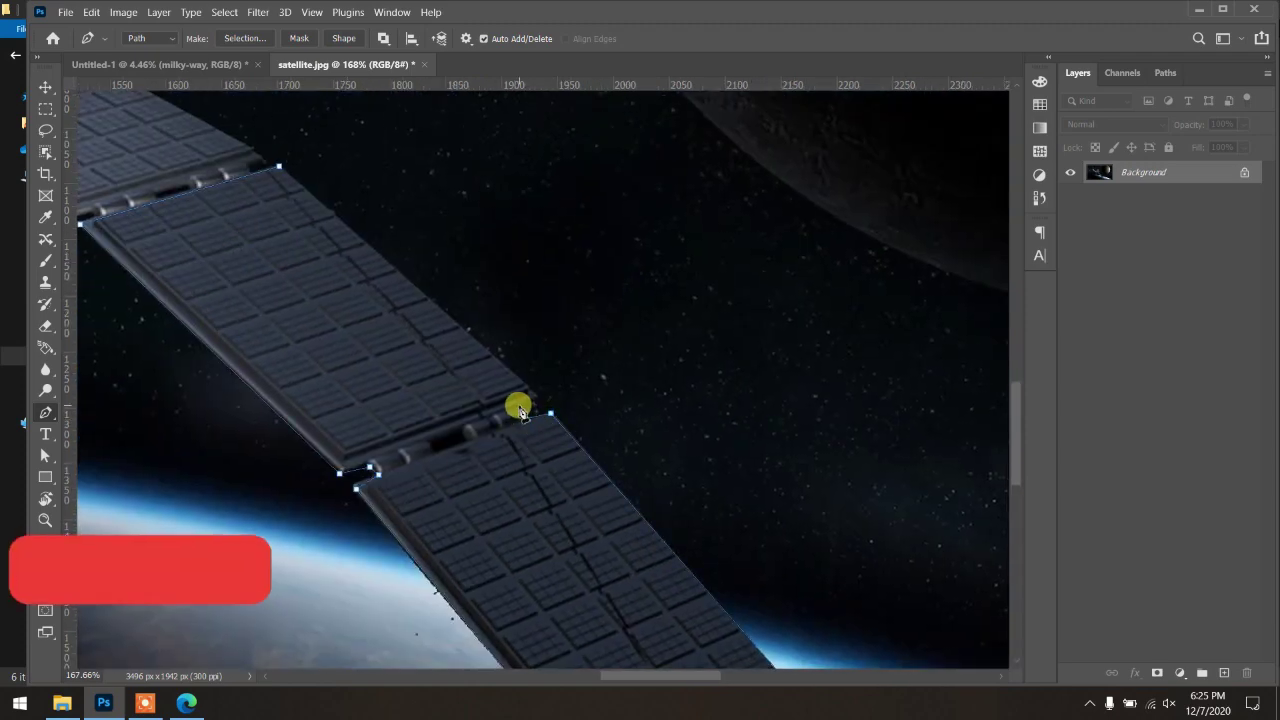
drag(378, 226, 450, 370)
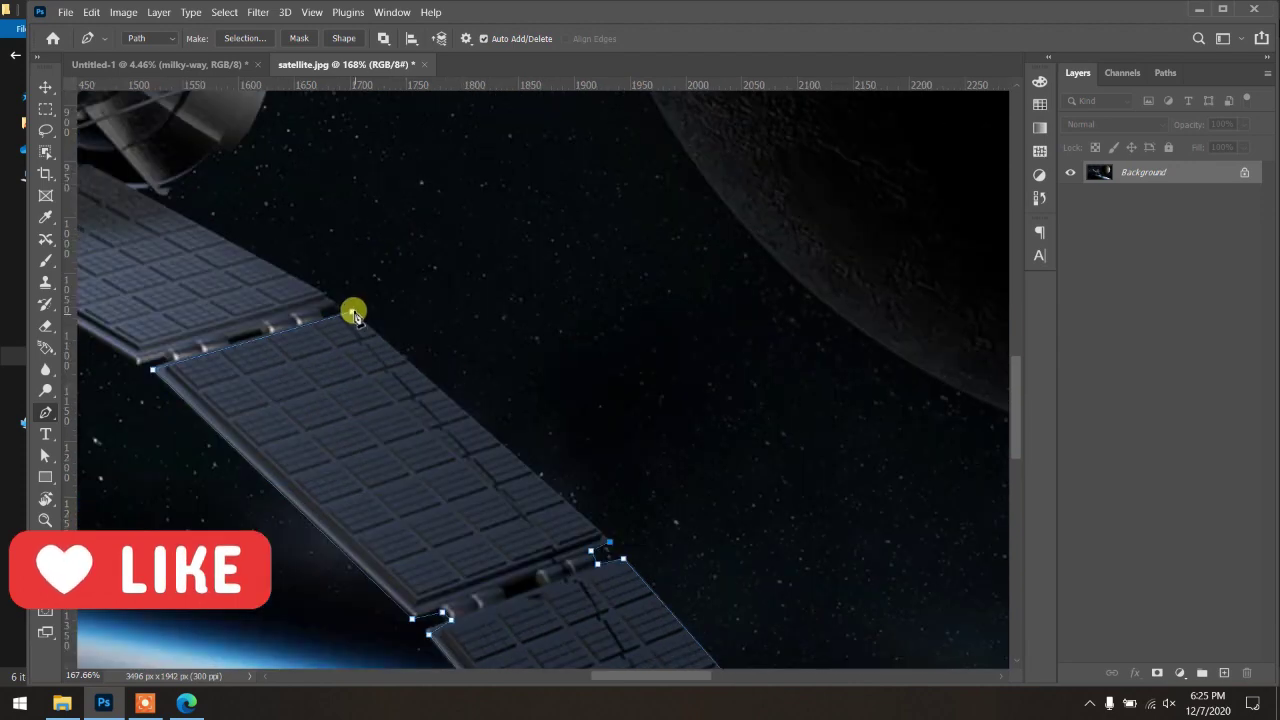
scroll(355, 315, down, 3)
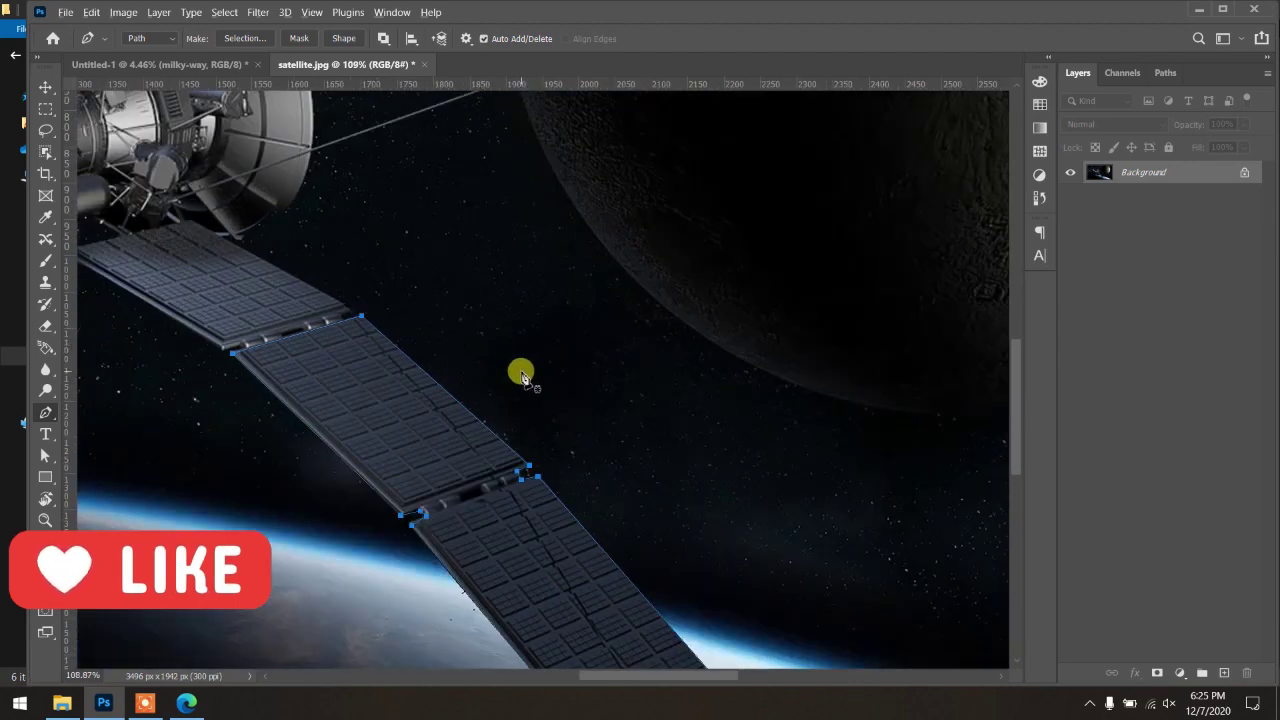
scroll(522, 376, down, 3)
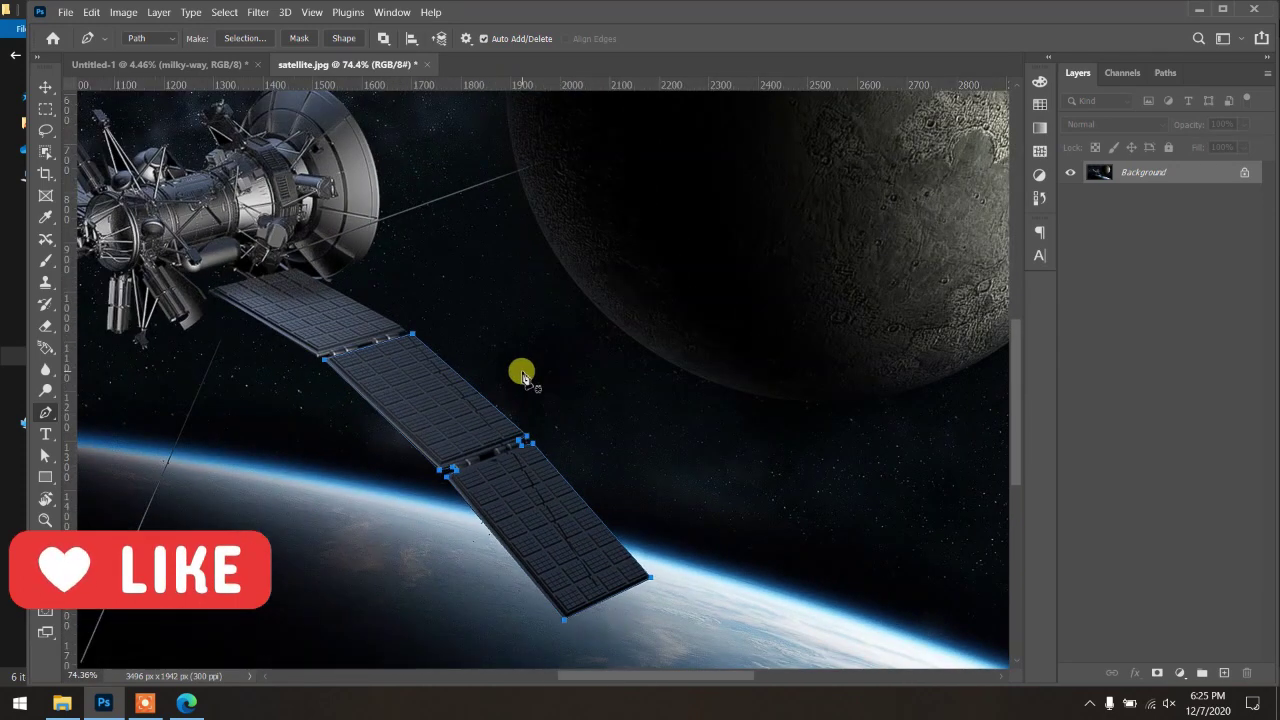
scroll(522, 376, down, 2)
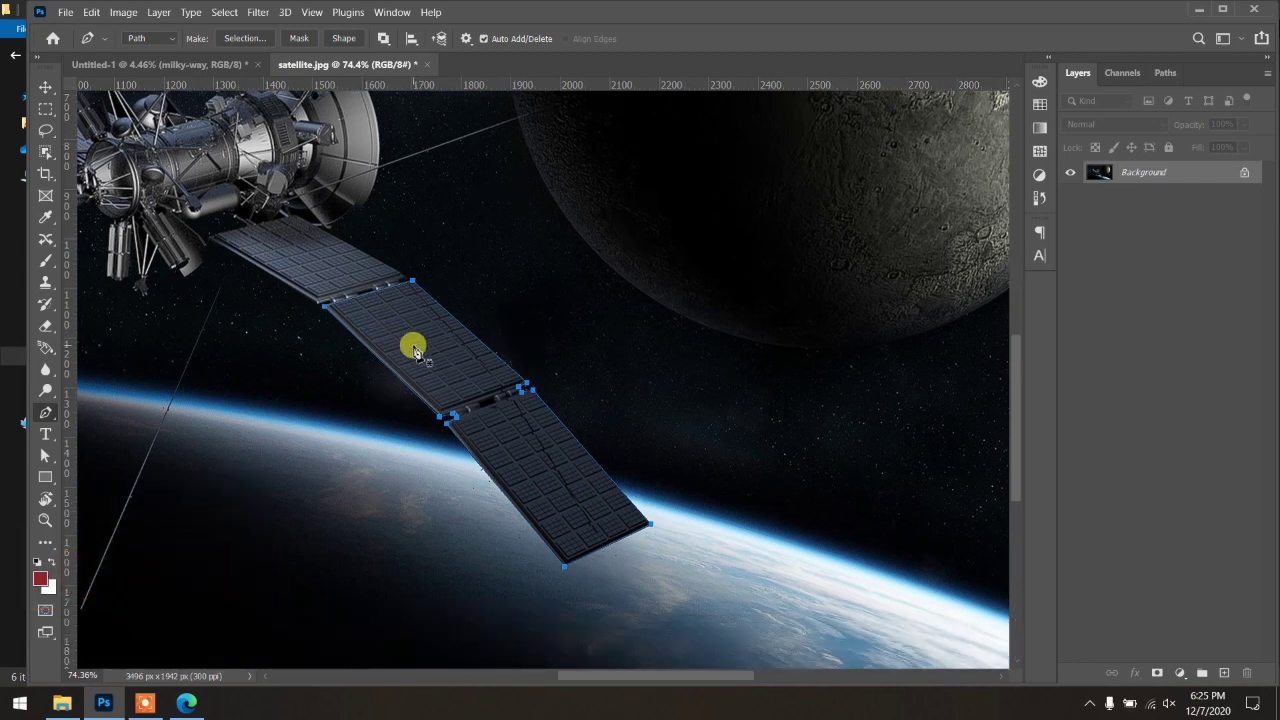
right_click(416, 350)
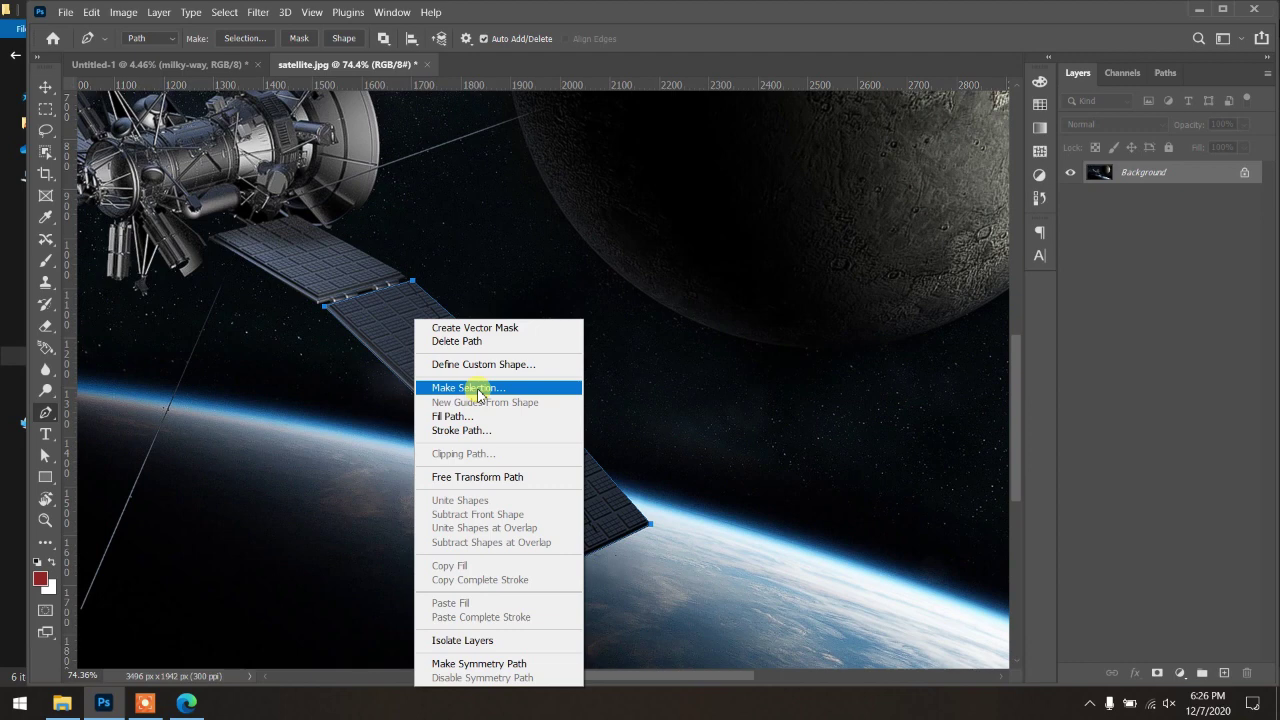
Step: Make a selection from the path with 0 feather, unlock the Background, and return to Untitled-1
click(478, 388)
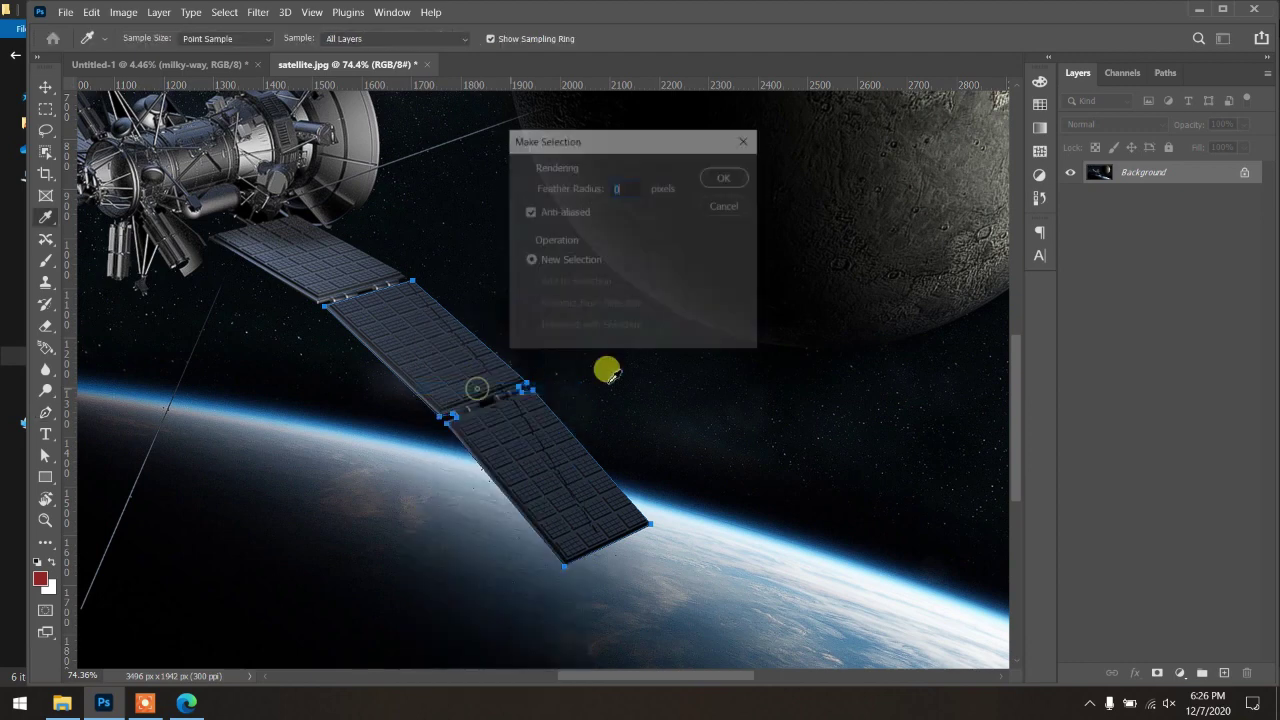
click(724, 176)
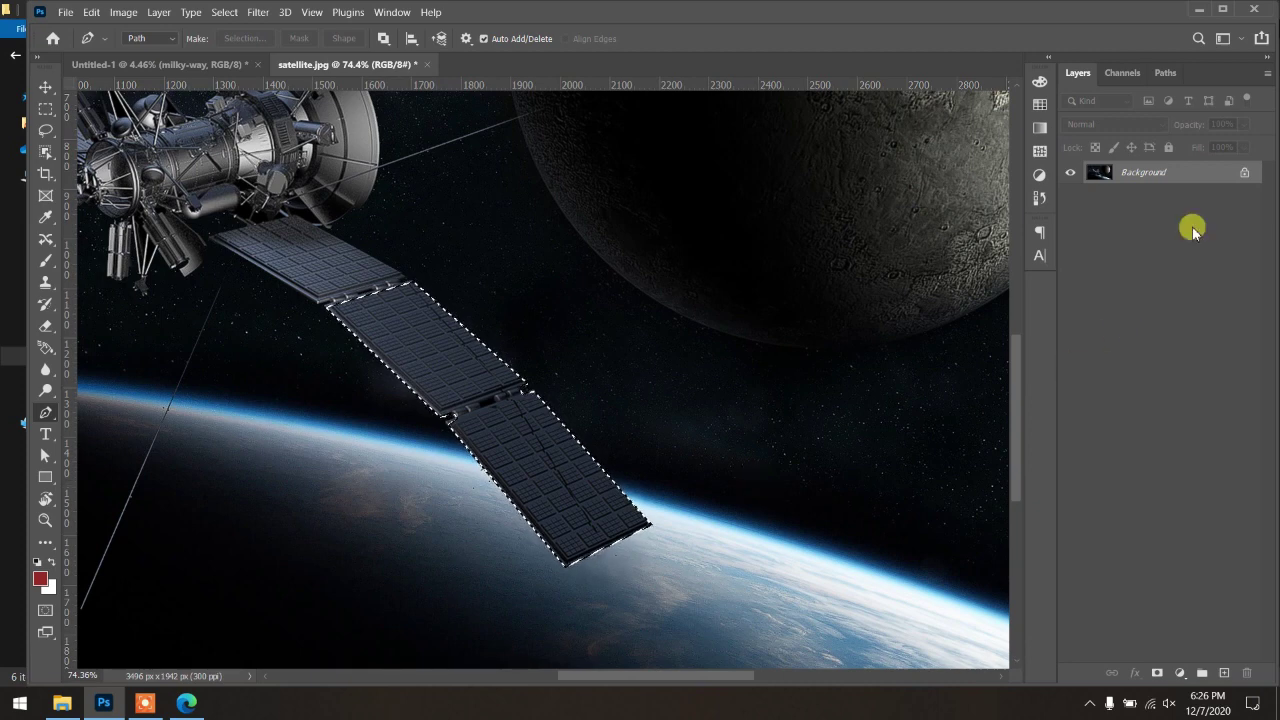
click(1244, 172)
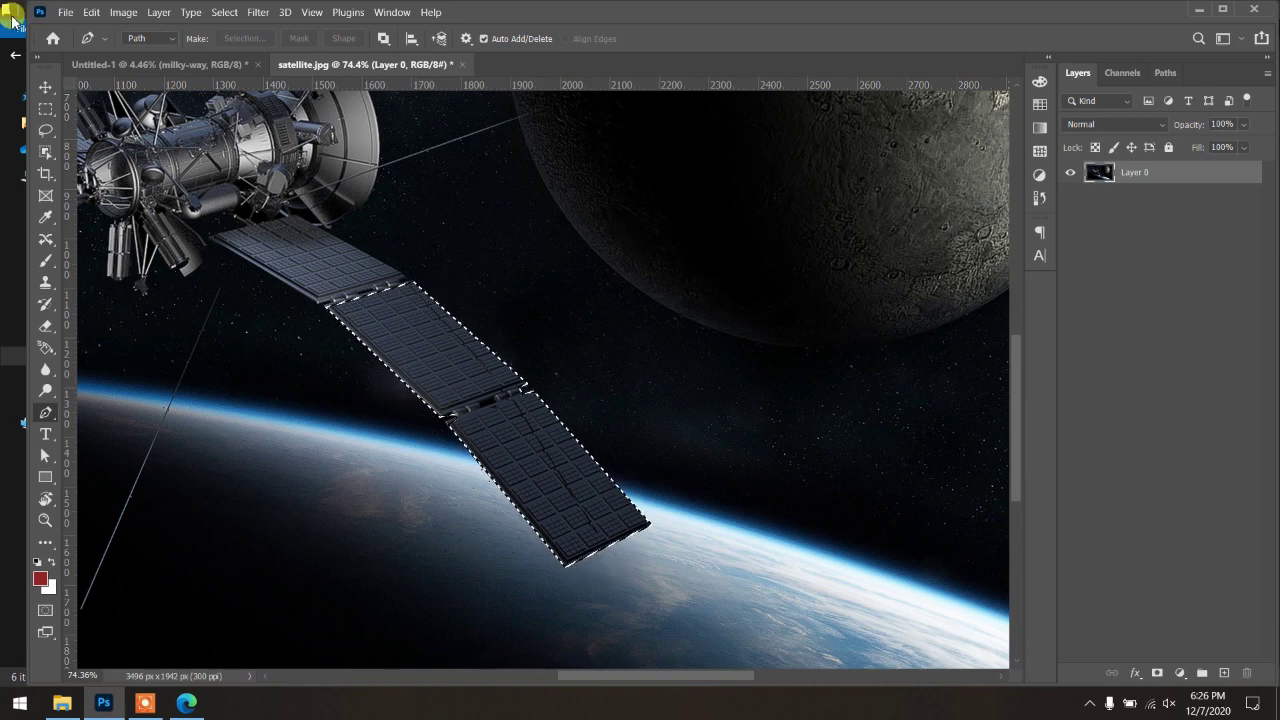
click(145, 63)
Step: Paste the solar panels into the poster as a new layer and check its visibility
key(ctrl+shift+n)
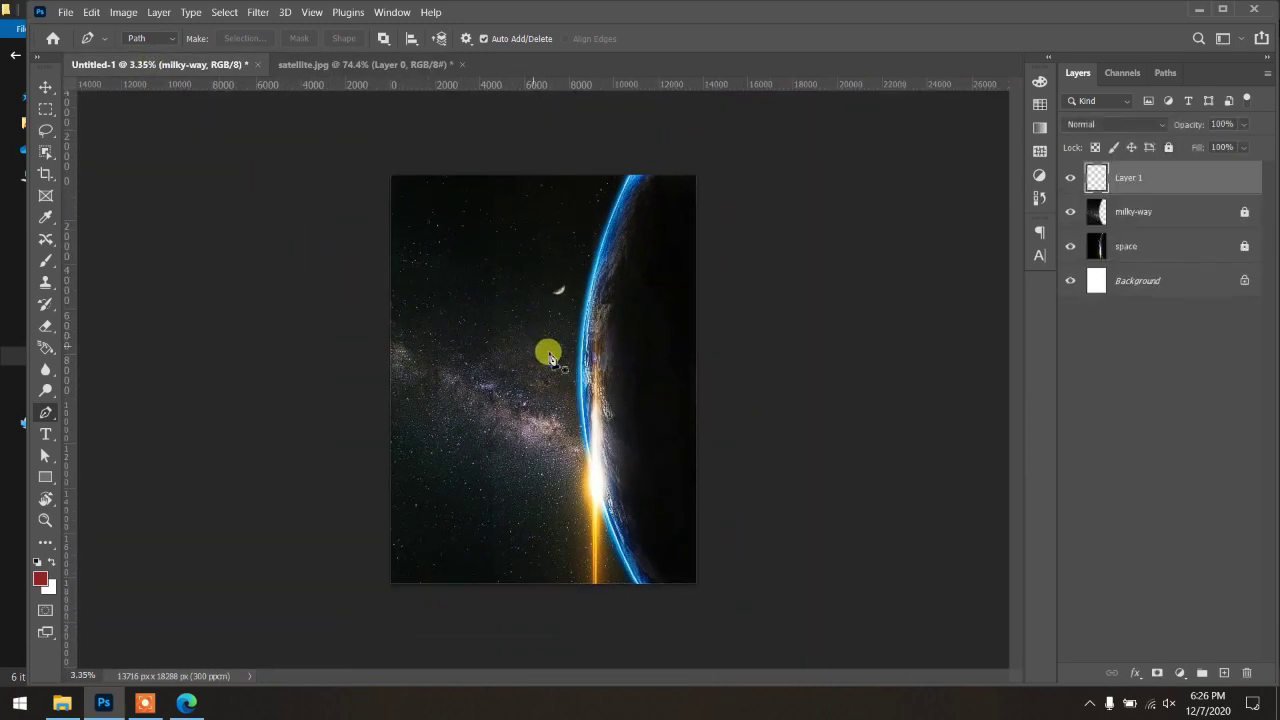
scroll(520, 346, up, 2)
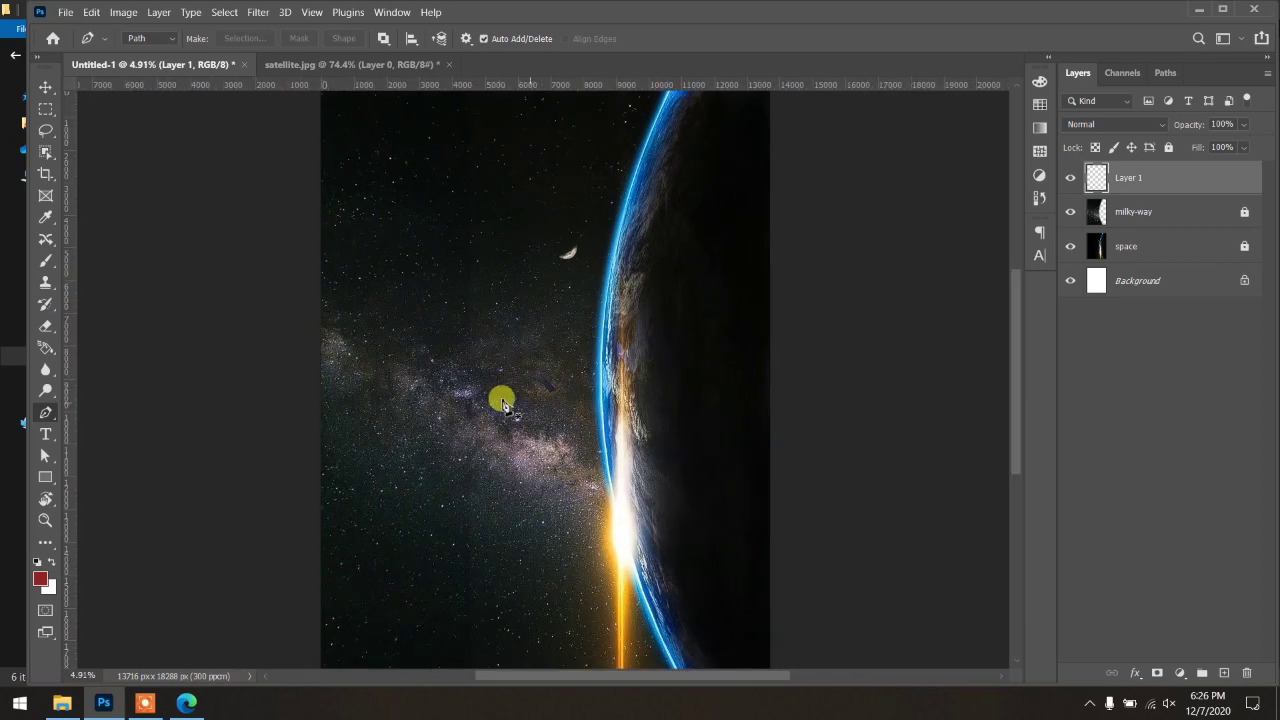
scroll(505, 400, down, 1)
click(1070, 177)
click(1070, 177)
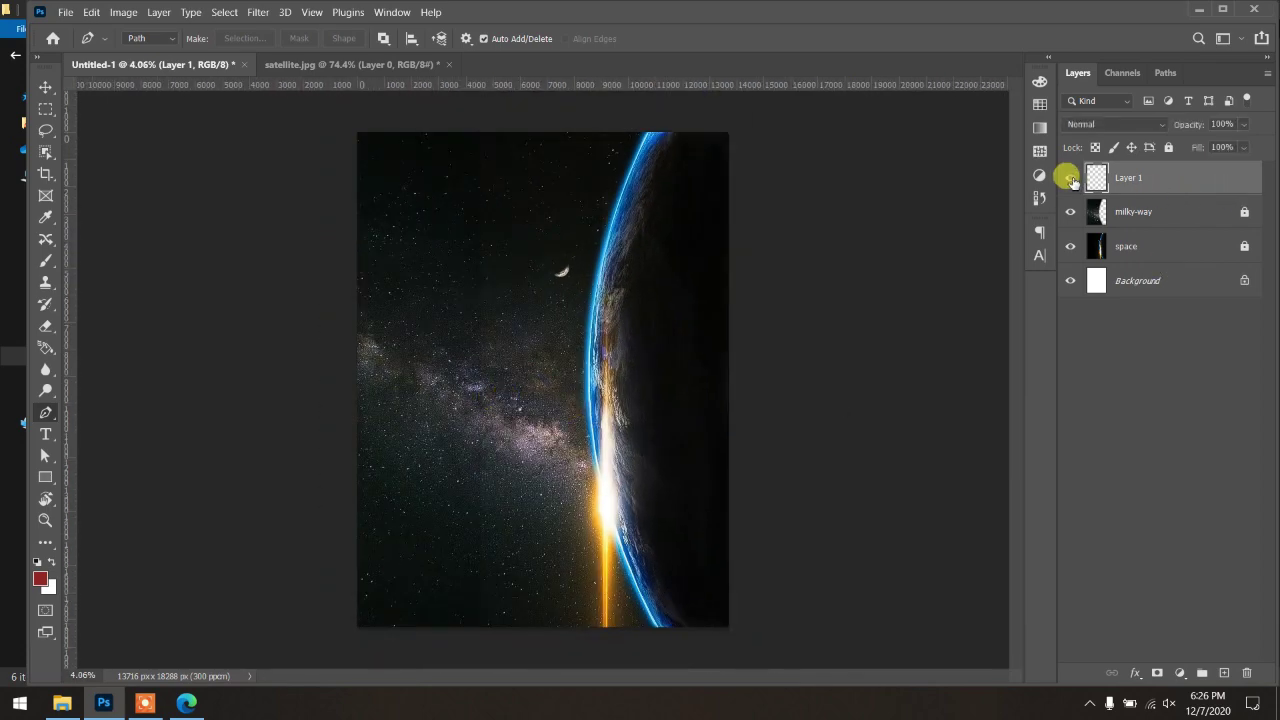
Step: Scale the tiny pasted panels up with the Move tool's handles and commit the size
key(v)
scroll(541, 410, up, 1)
scroll(541, 410, up, 2)
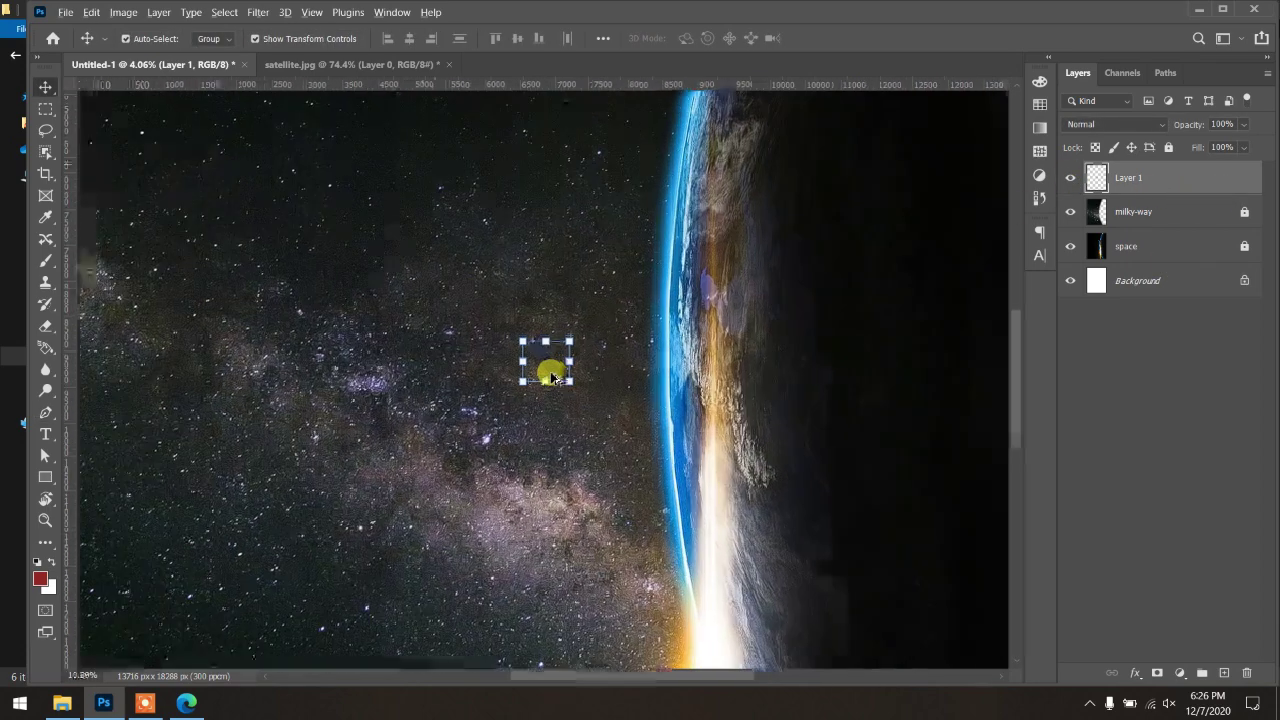
scroll(546, 374, up, 2)
scroll(557, 371, up, 2)
scroll(563, 371, up, 2)
scroll(563, 370, down, 4)
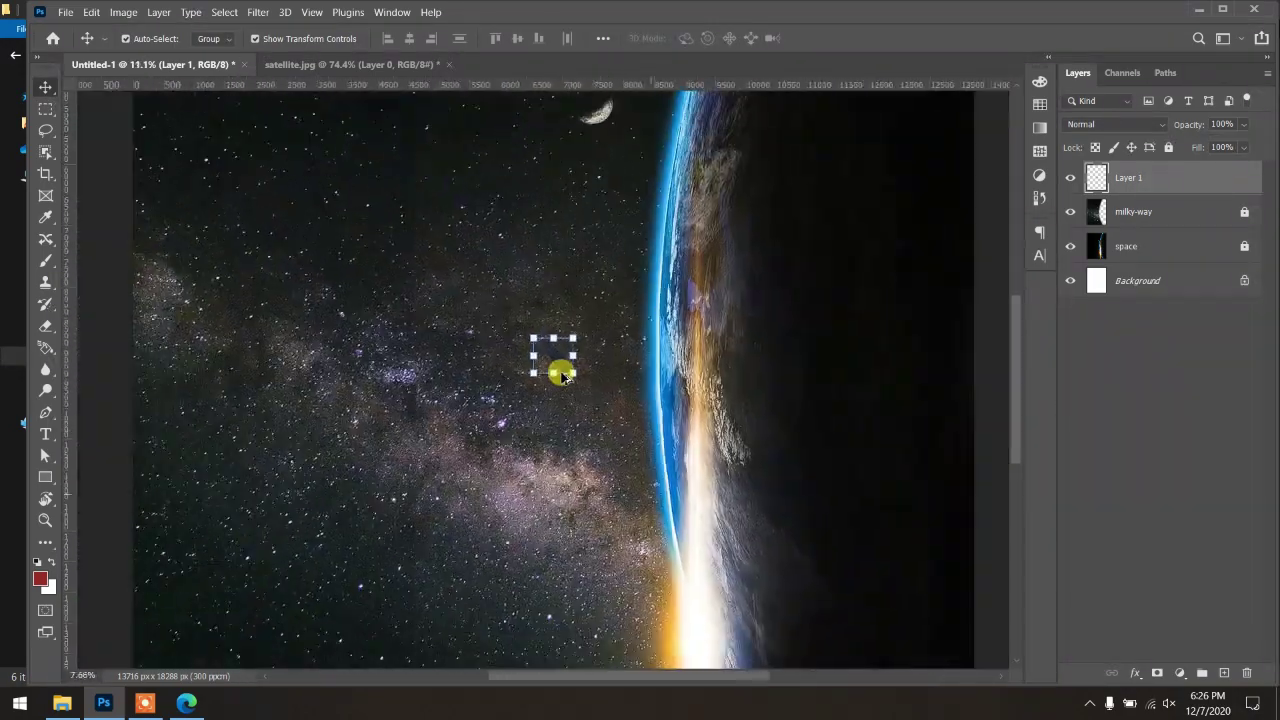
scroll(553, 366, down, 3)
drag(570, 377, 685, 476)
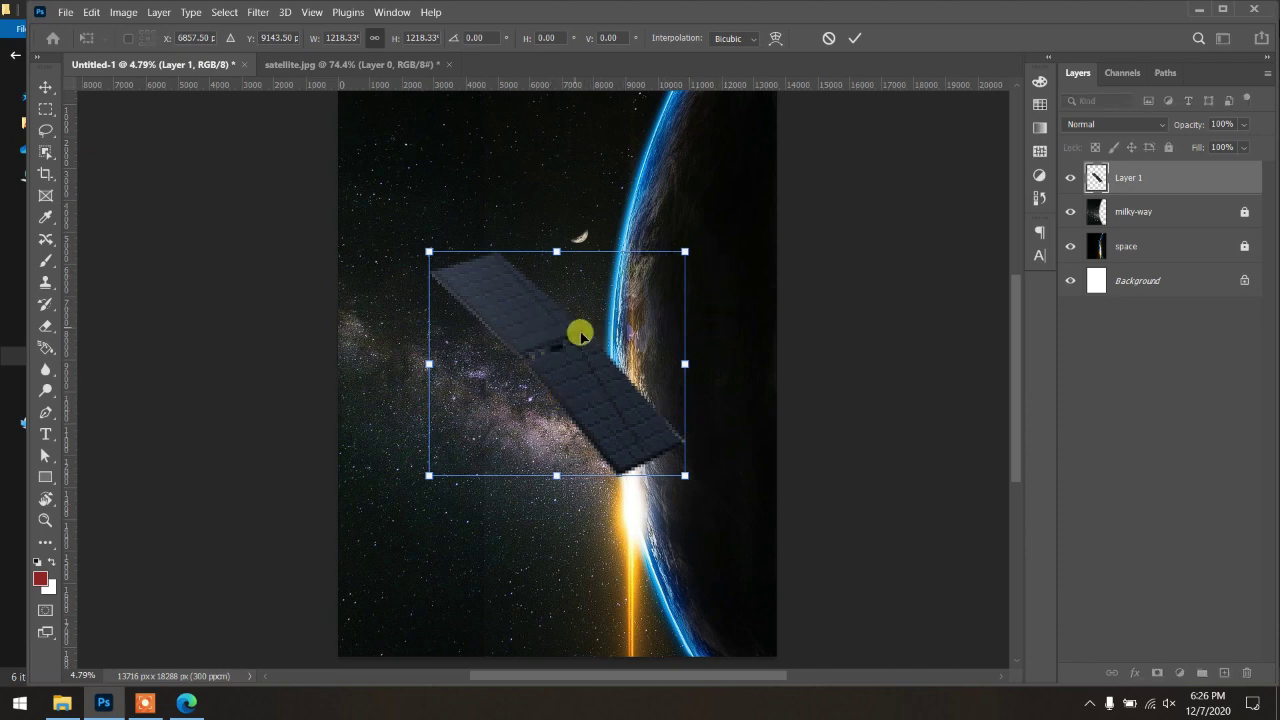
click(854, 38)
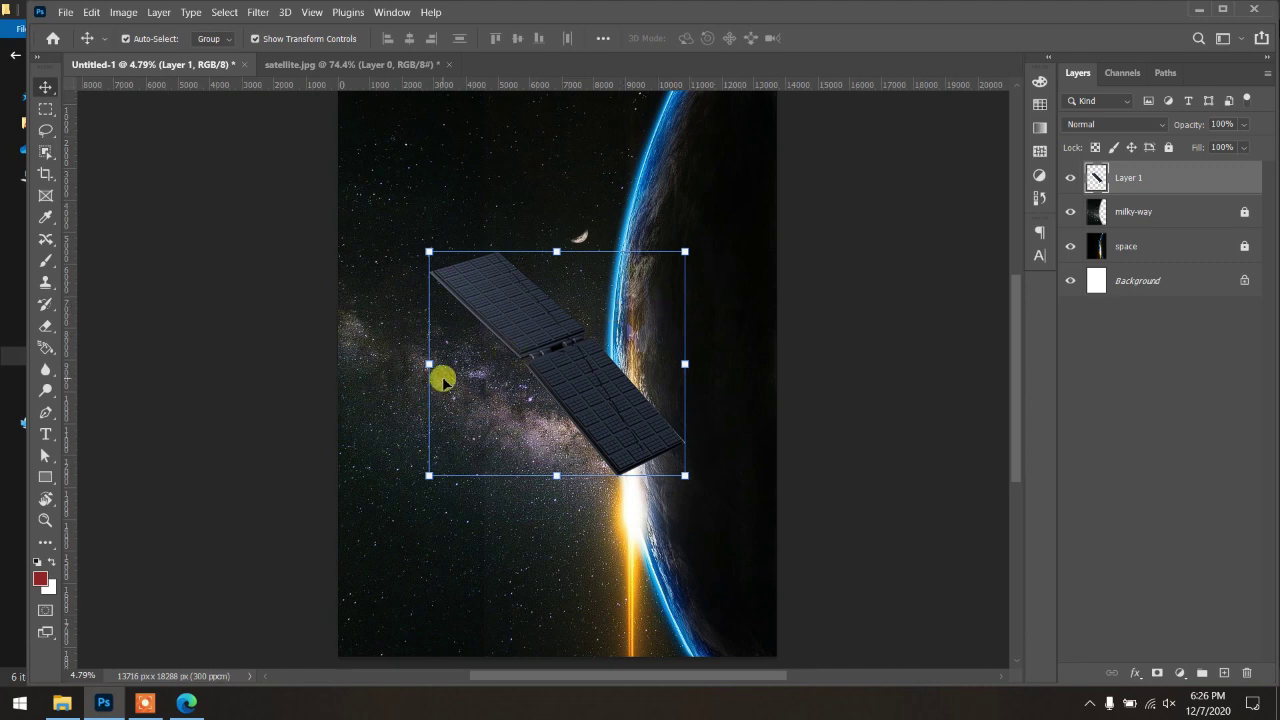
right_click(484, 332)
click(485, 300)
key(ctrl+t)
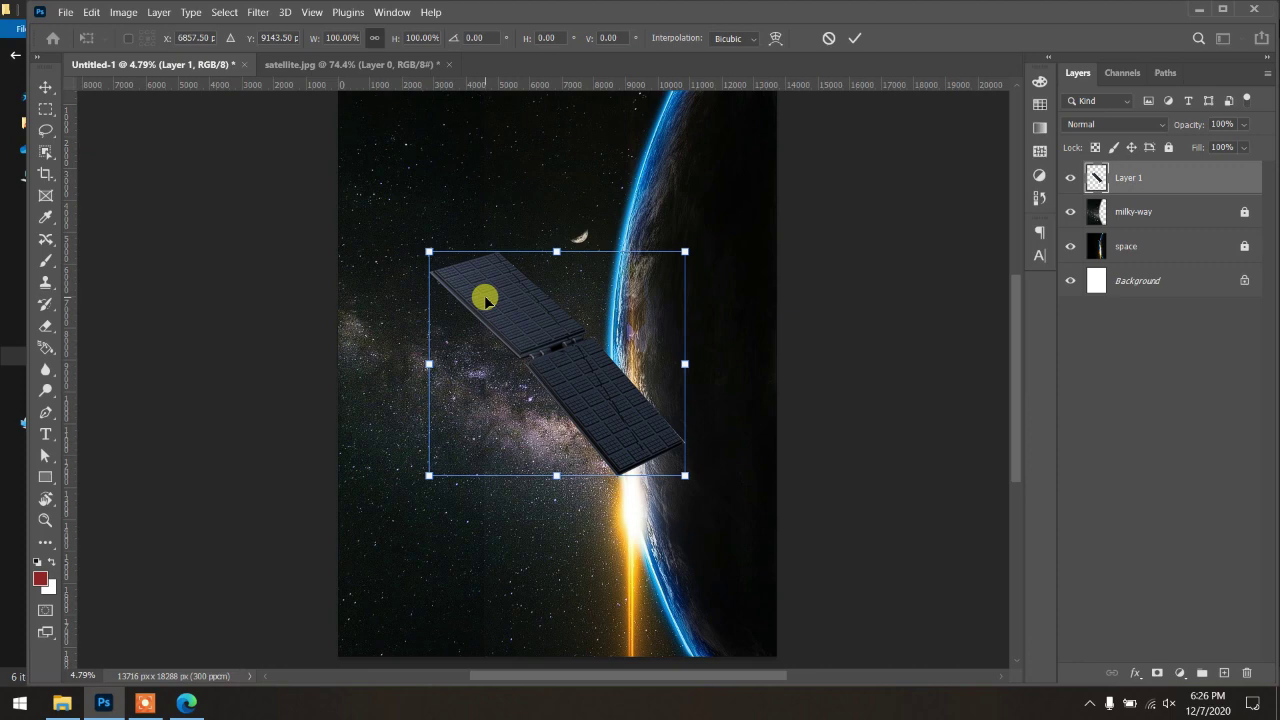
Step: Flip the solar panels horizontally and vertically, then move them up-left over the Milky Way
right_click(485, 300)
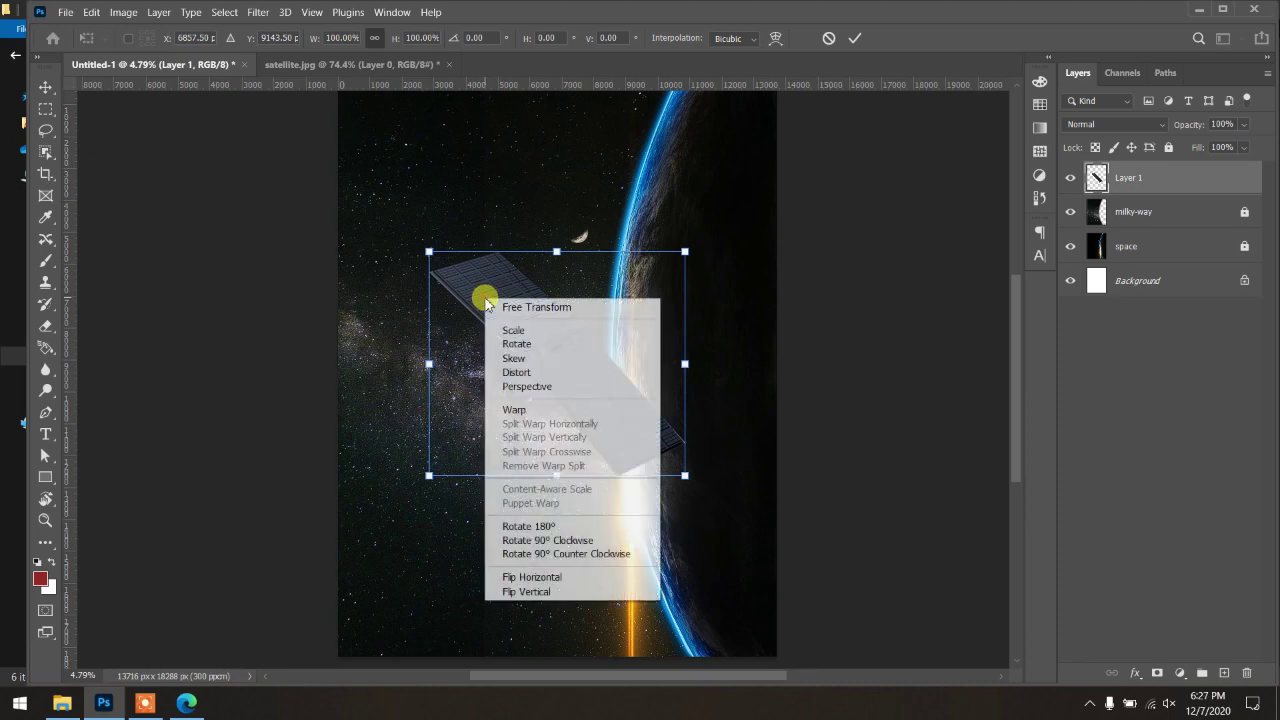
click(517, 578)
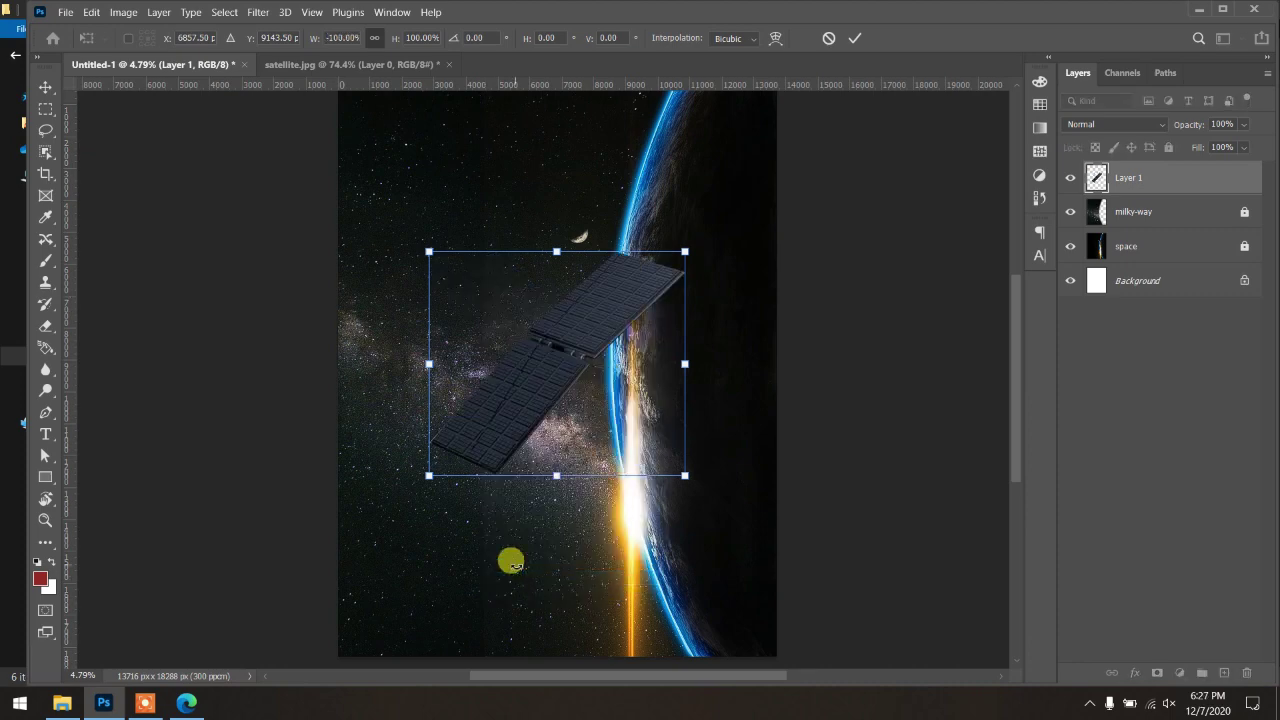
right_click(543, 286)
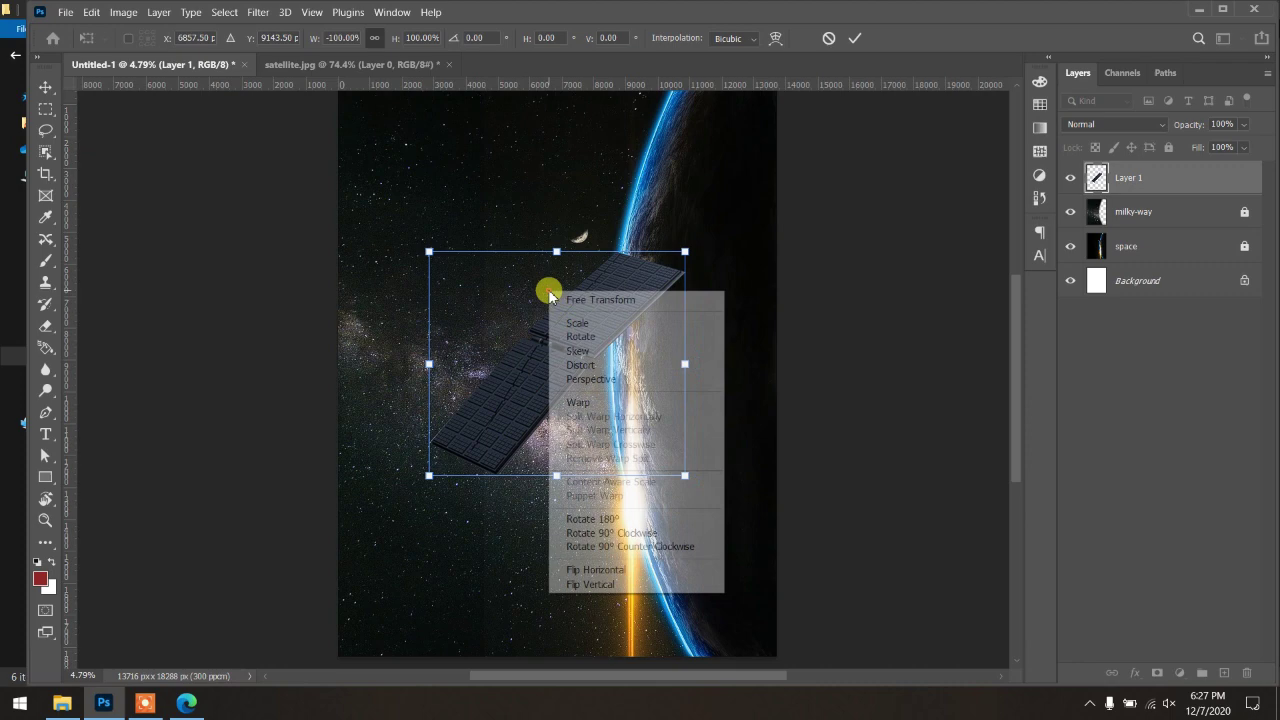
click(590, 580)
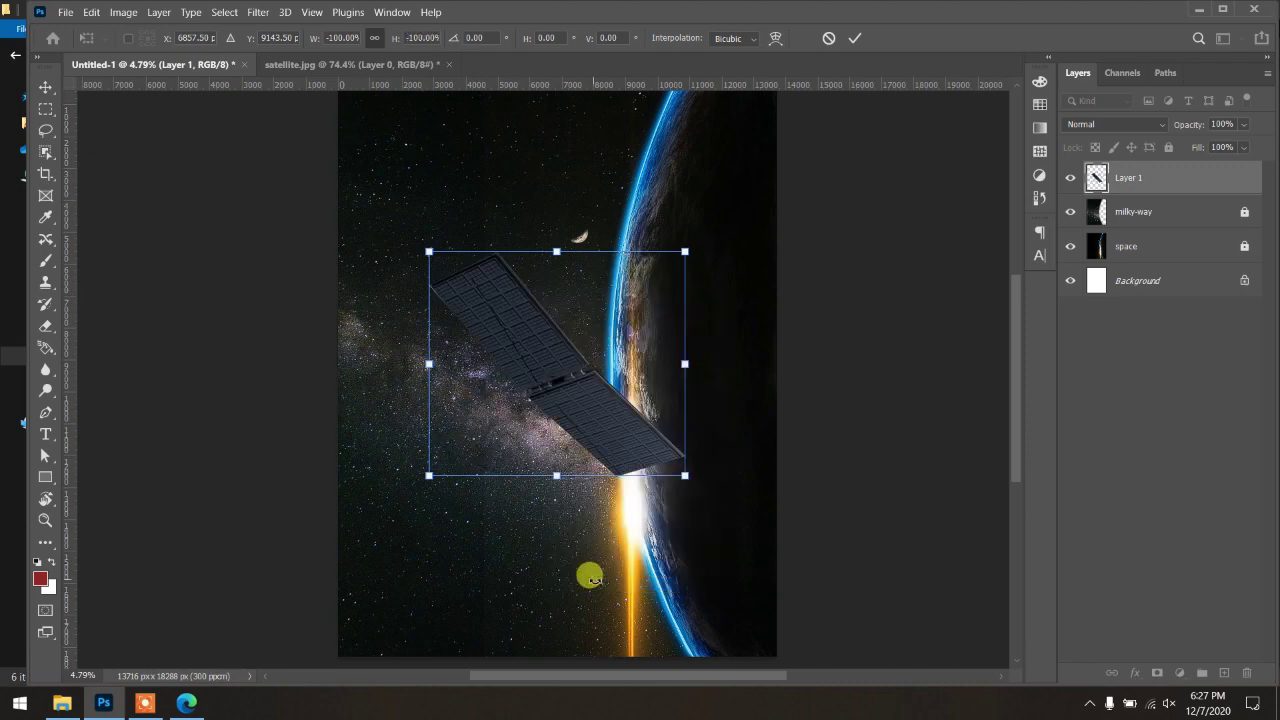
click(854, 38)
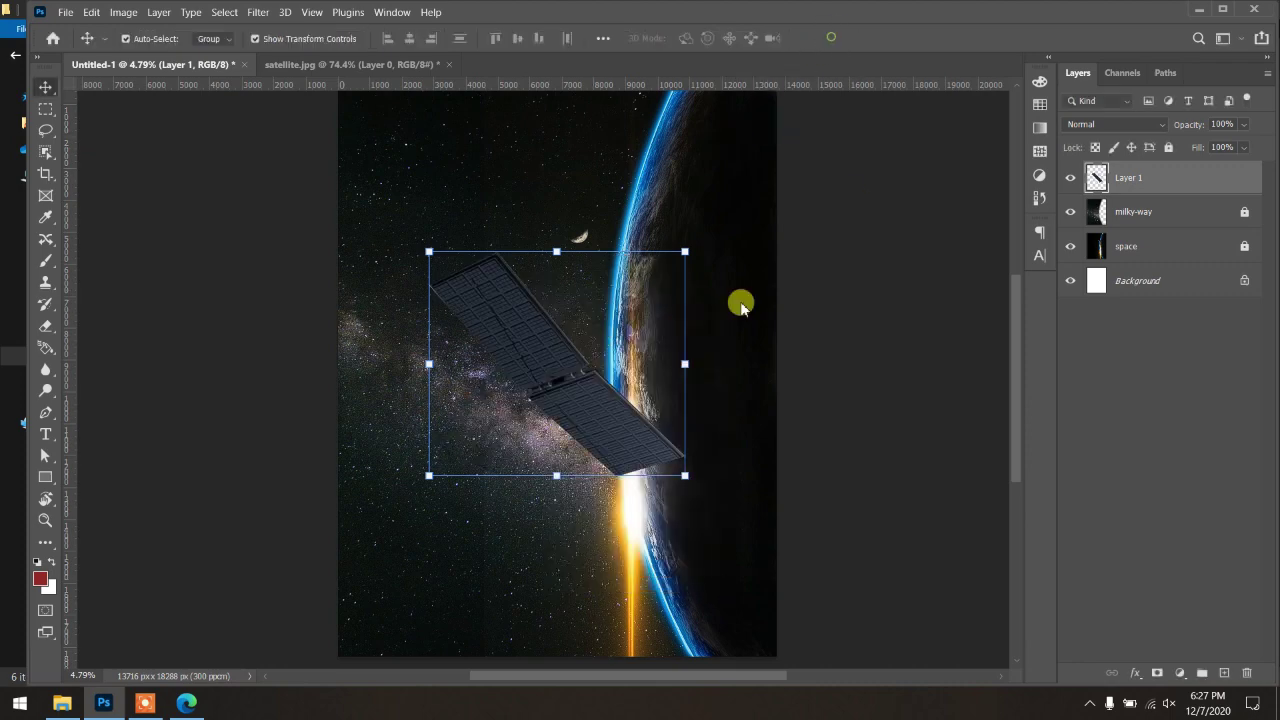
mouse_move(606, 423)
mouse_down()
mouse_move(427, 378)
mouse_move(404, 350)
mouse_move(376, 347)
mouse_up()
Step: Retry a transform on the panels, undo it, and commit them at the upper-left edge
key(ctrl+t)
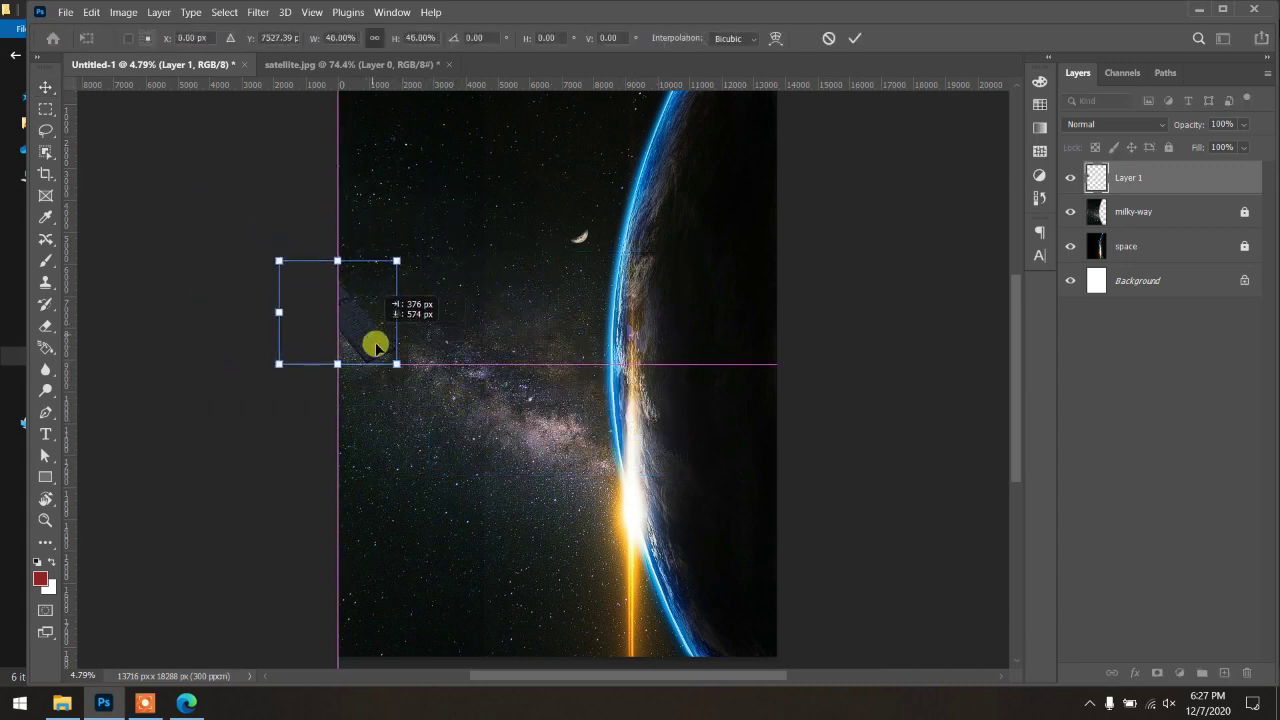
key(ctrl+z)
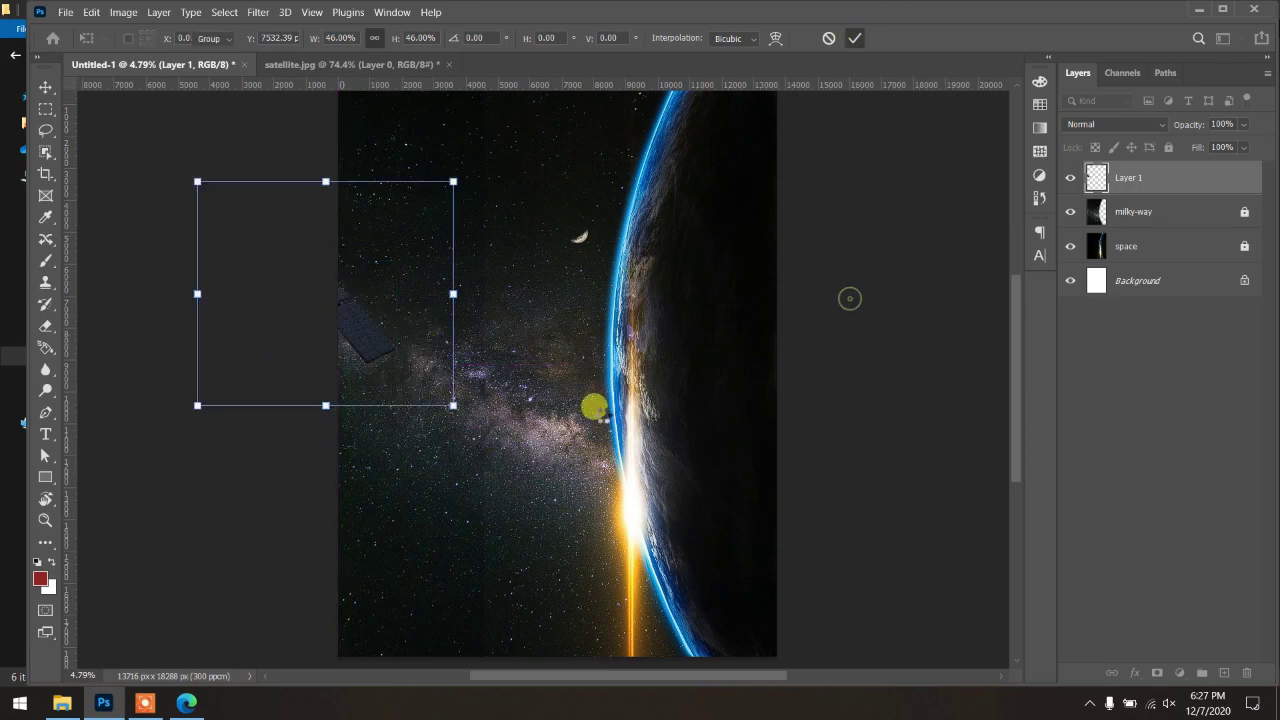
key(Return)
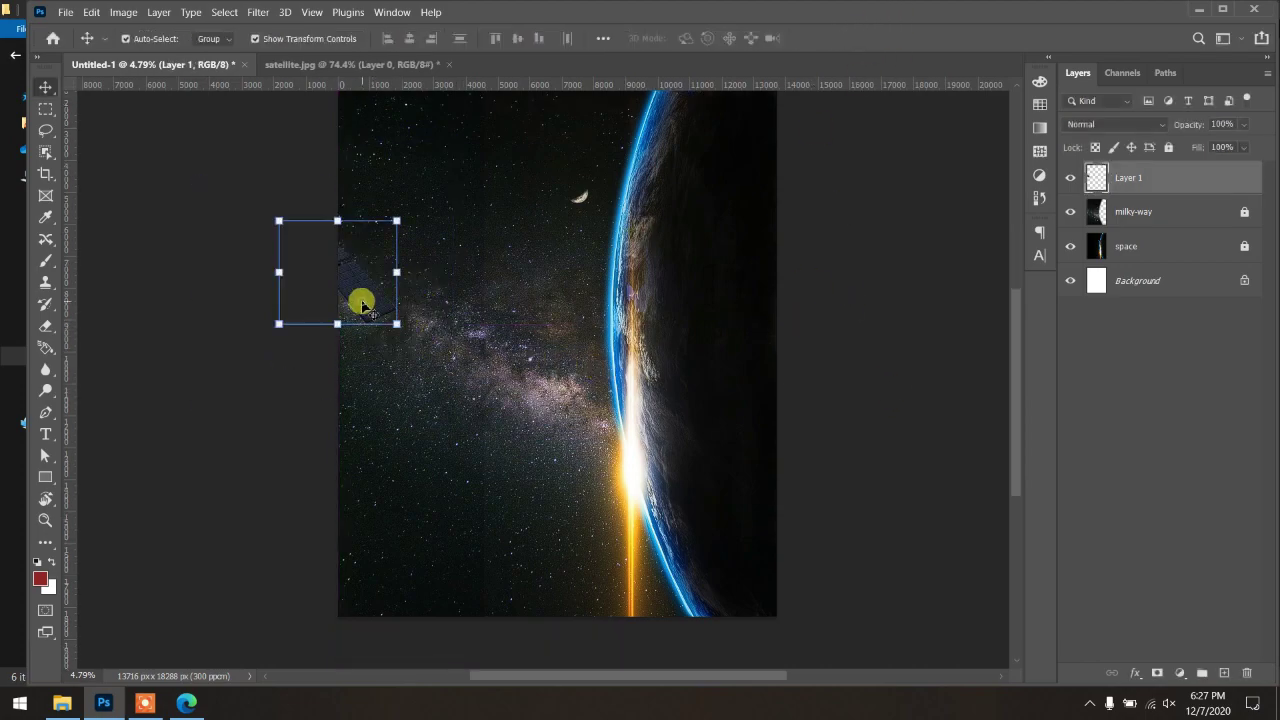
scroll(362, 305, up, 2)
scroll(362, 300, up, 2)
scroll(385, 330, up, 2)
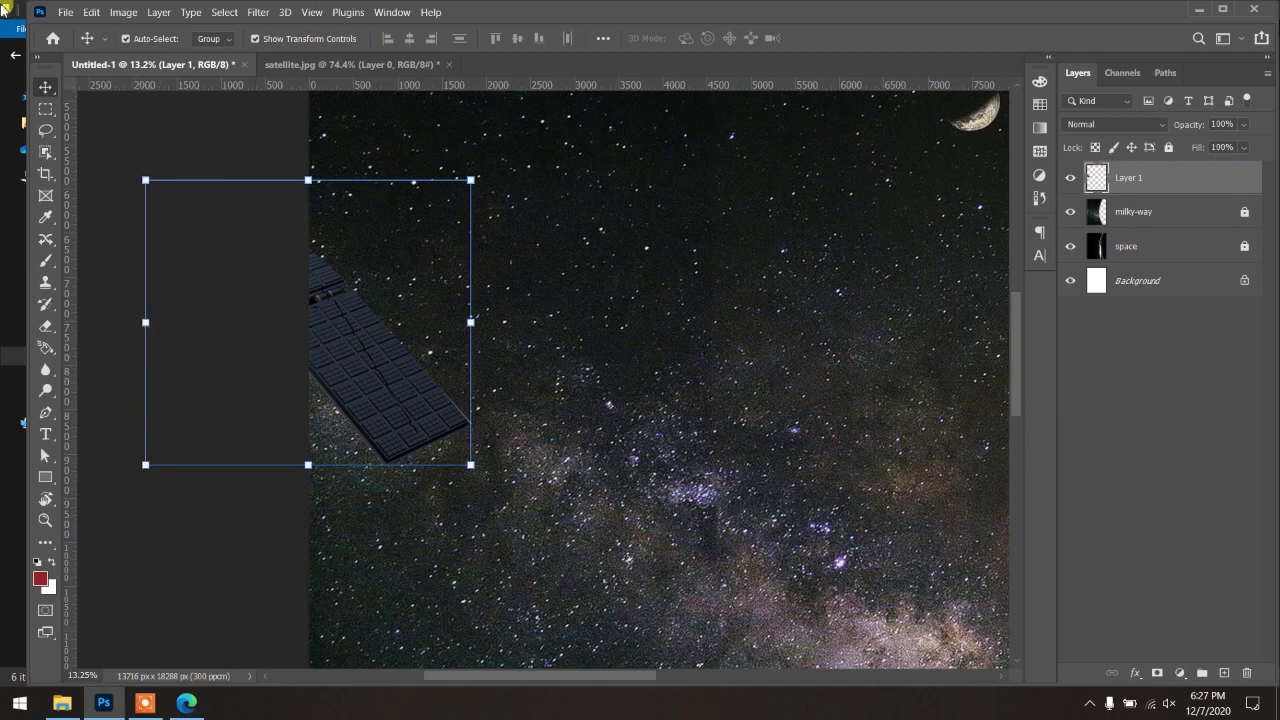
Step: Apply Brightness/Contrast with Brightness 24 to the solar-panel layer, then zoom out to the poster
click(123, 12)
mouse_move(148, 51)
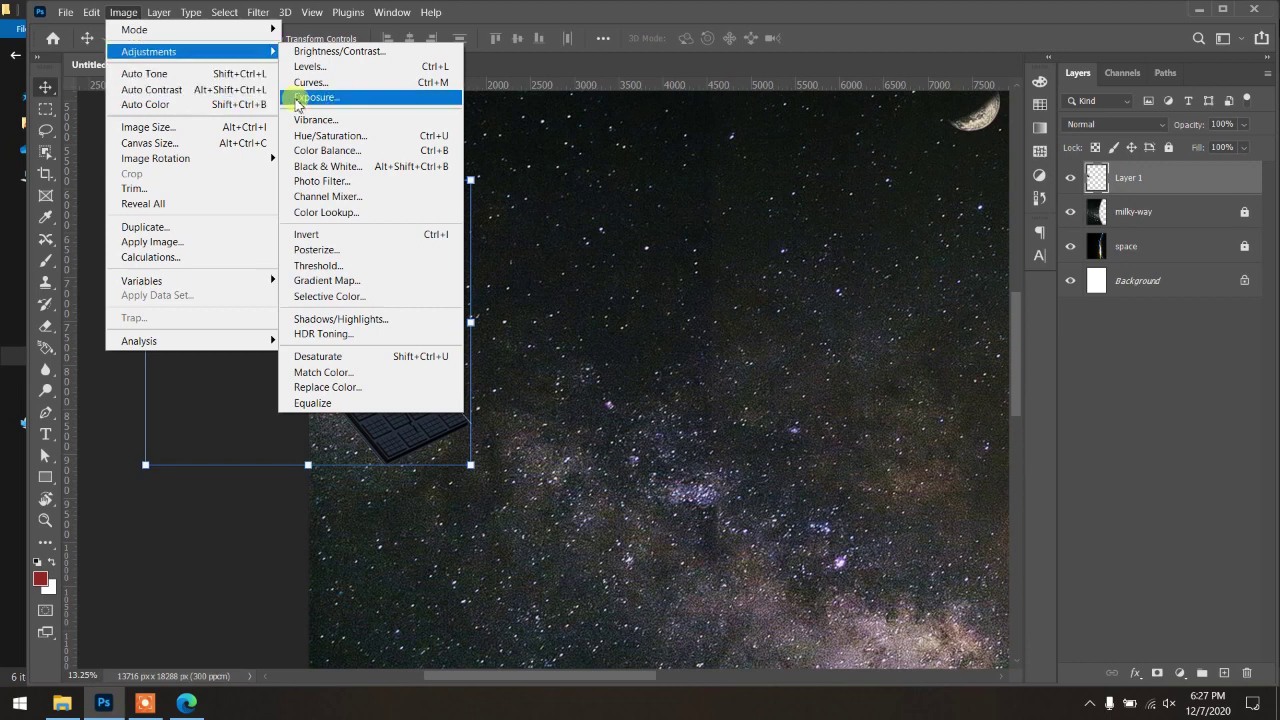
click(340, 53)
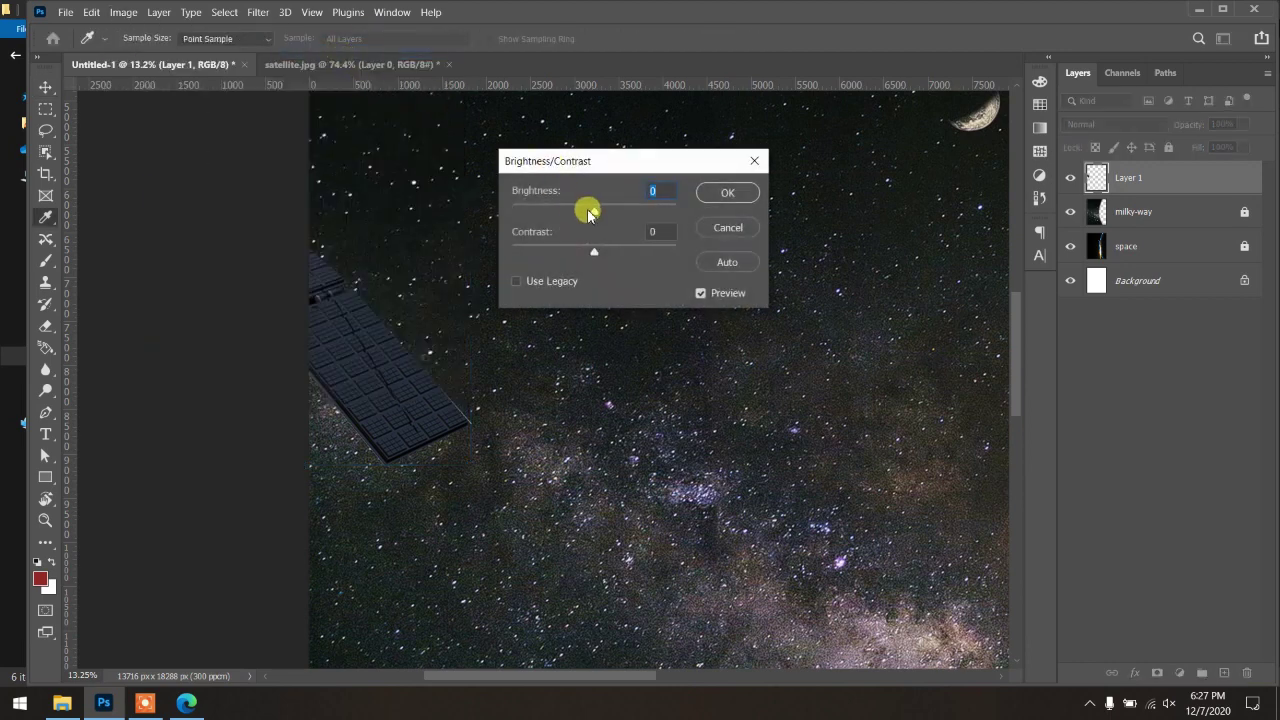
mouse_move(594, 216)
mouse_down()
mouse_move(619, 218)
mouse_move(609, 209)
mouse_up()
click(724, 195)
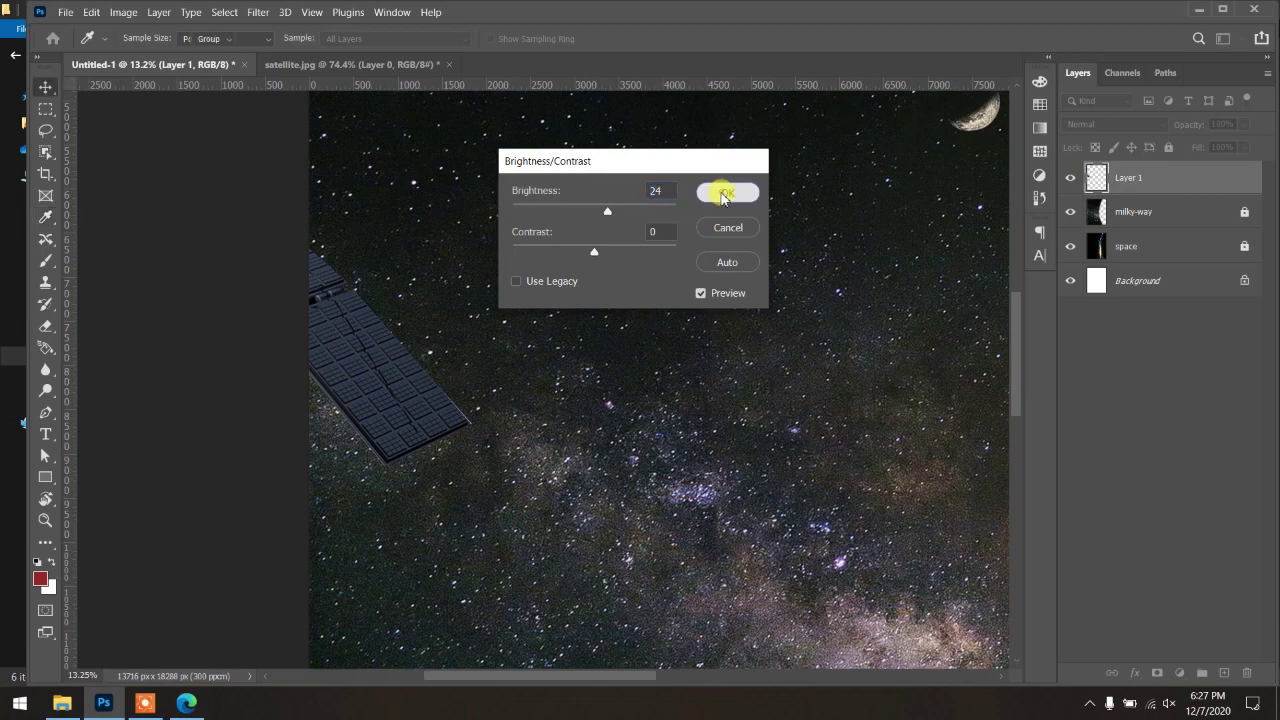
key(v)
scroll(549, 334, down, 3)
scroll(549, 334, down, 2)
scroll(549, 334, down, 2)
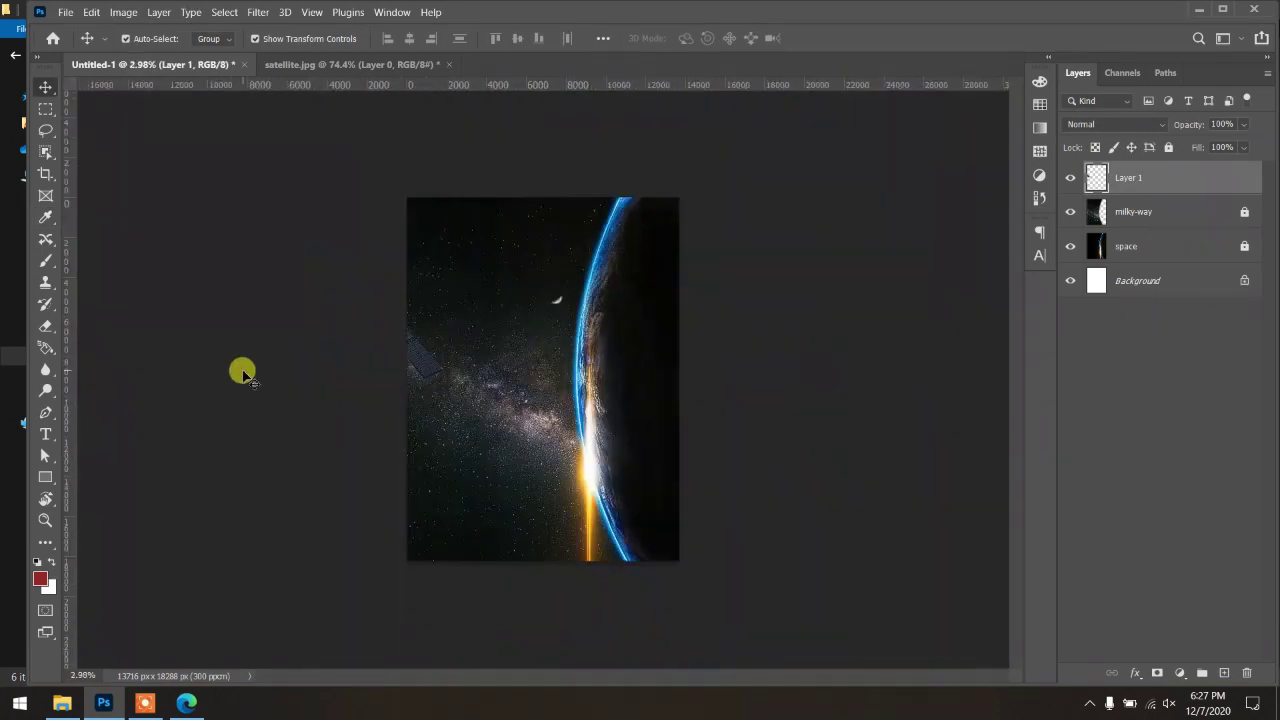
scroll(557, 420, up, 1)
scroll(557, 420, up, 1)
click(62, 703)
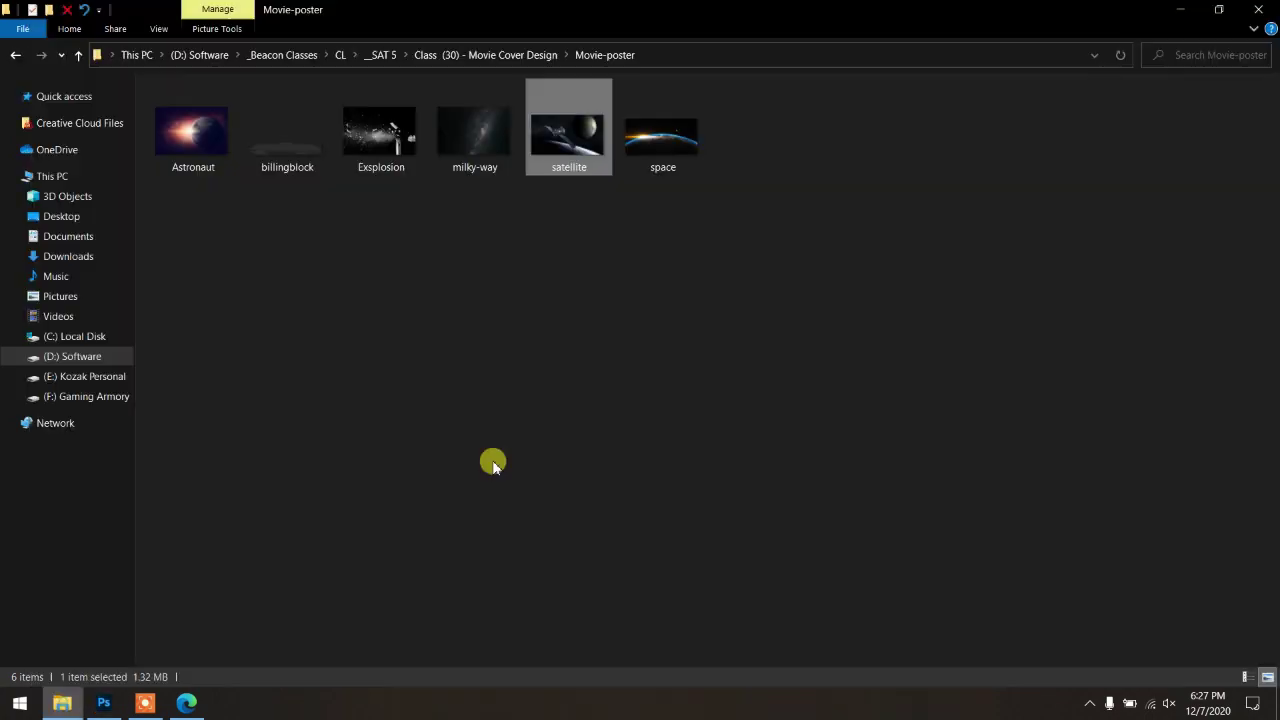
click(393, 147)
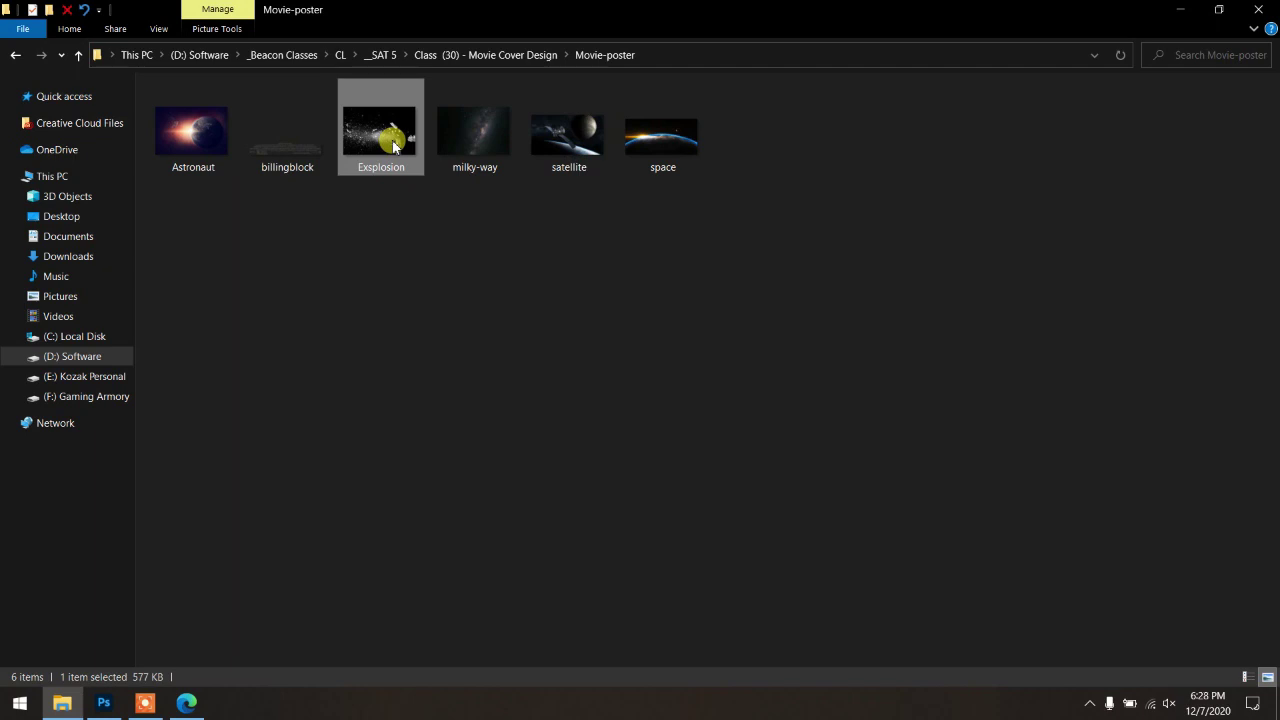
double_click(393, 147)
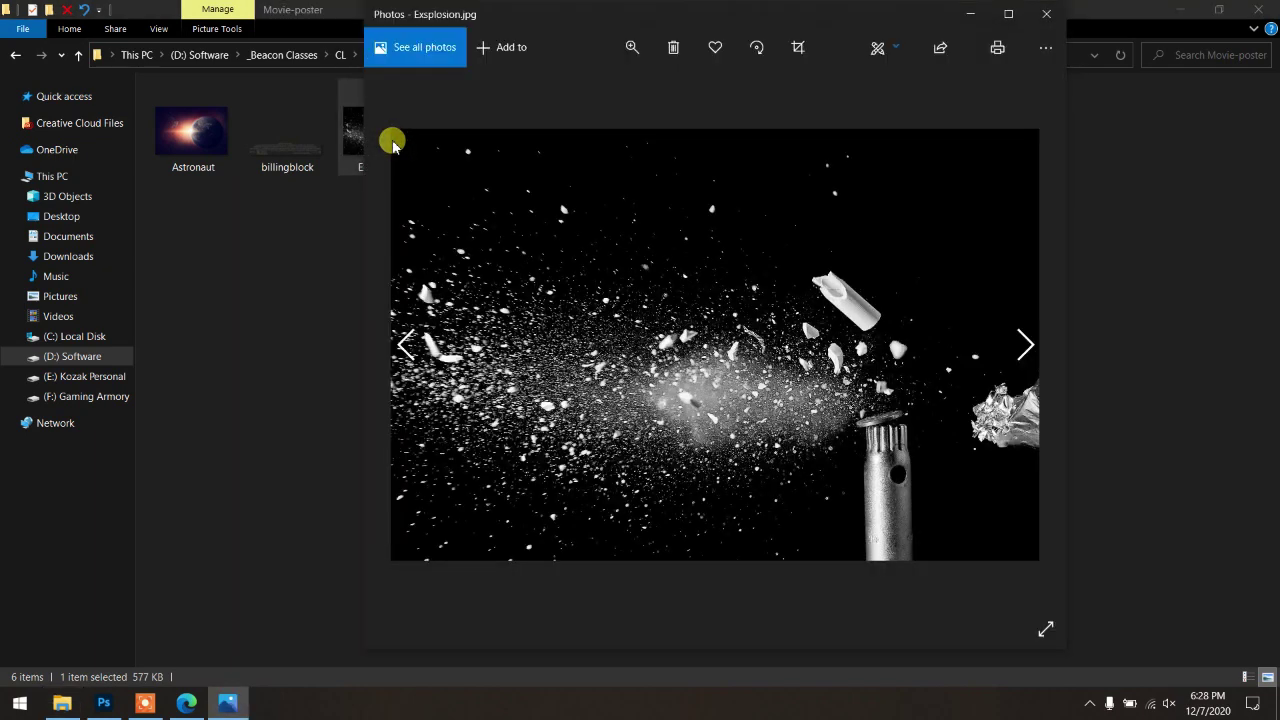
click(1046, 14)
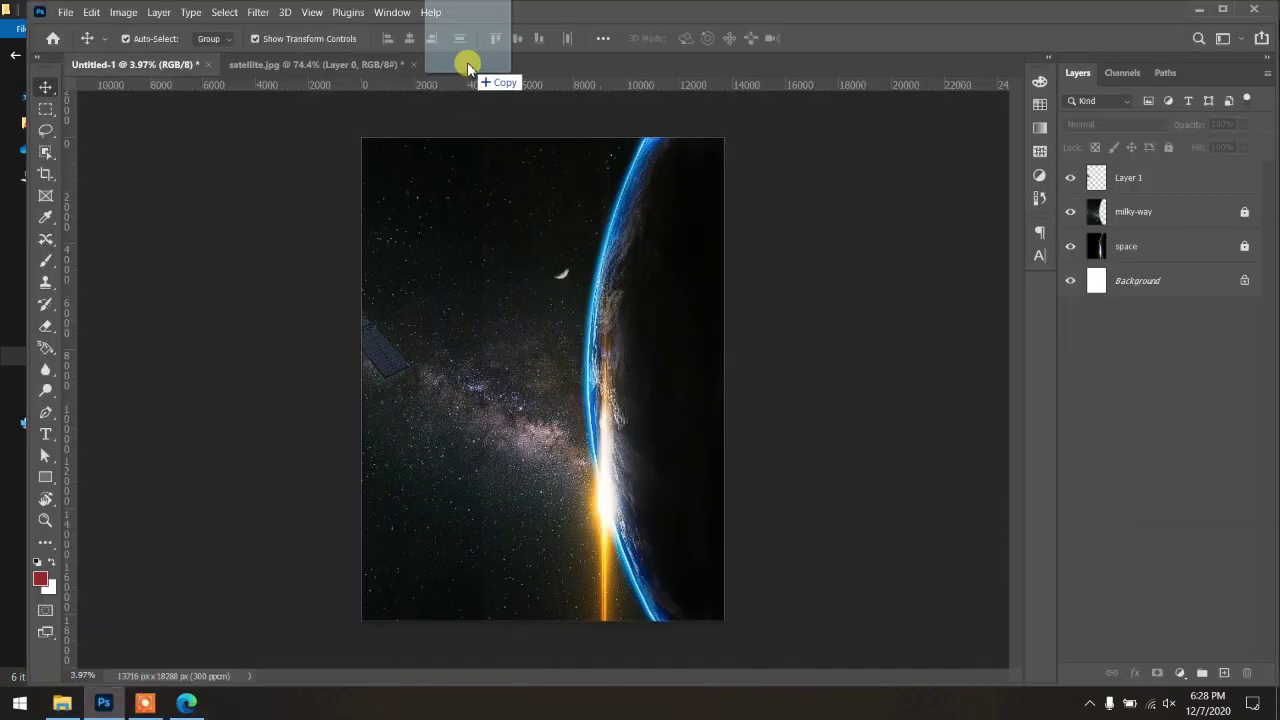
Step: Open Explosion.jpg in Photoshop as its own document
drag(128, 697, 468, 68)
scroll(508, 329, down, 2)
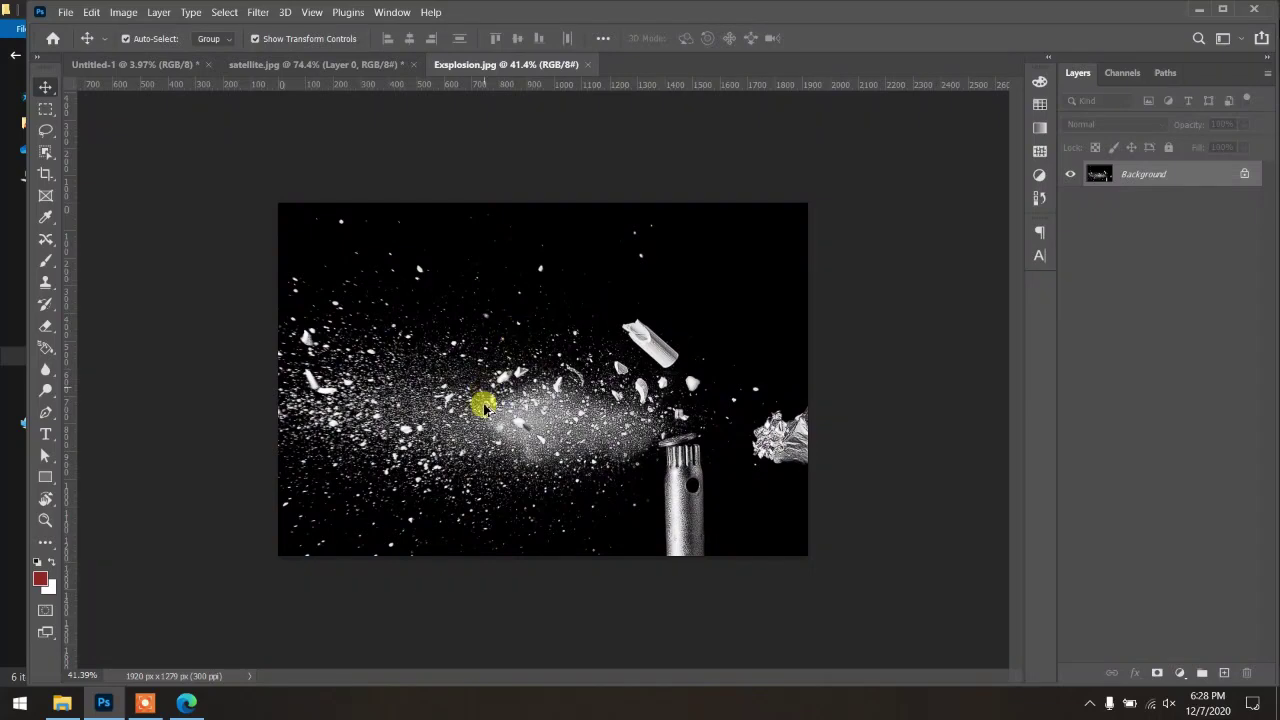
scroll(483, 420, up, 1)
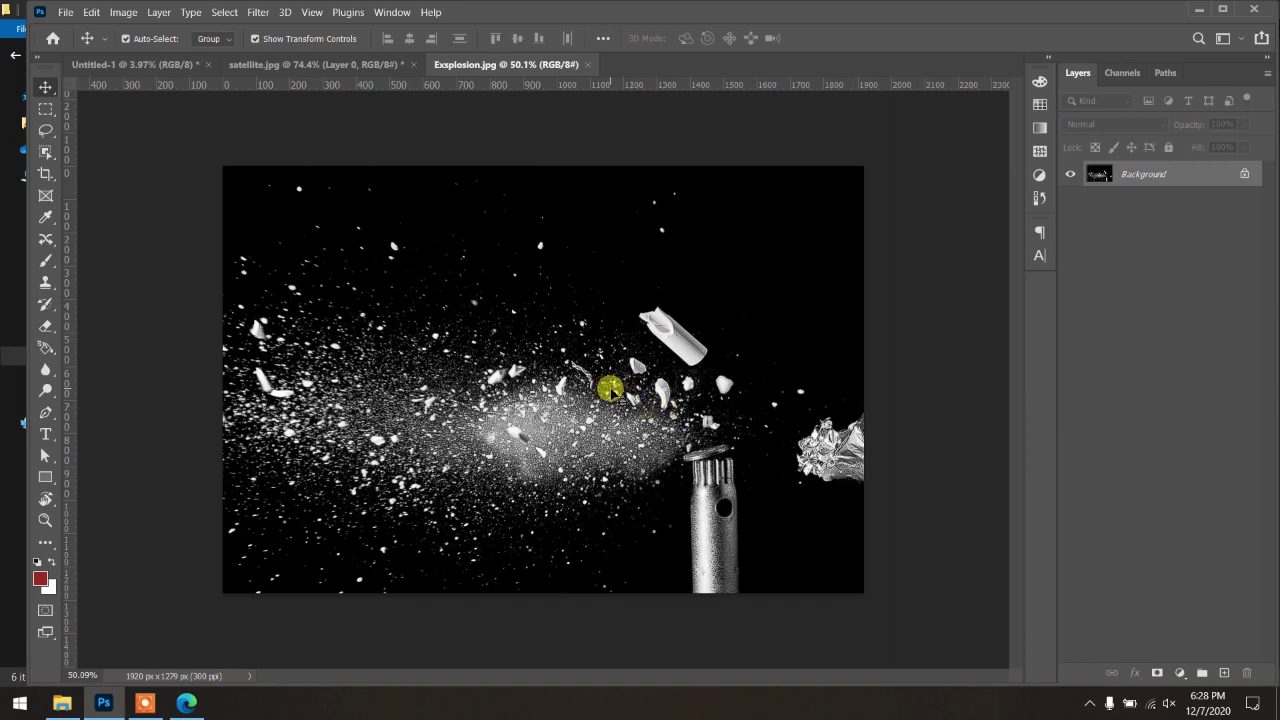
Step: Unlock the Explosion background and marquee-select the left portion of the photo
click(1243, 175)
click(45, 109)
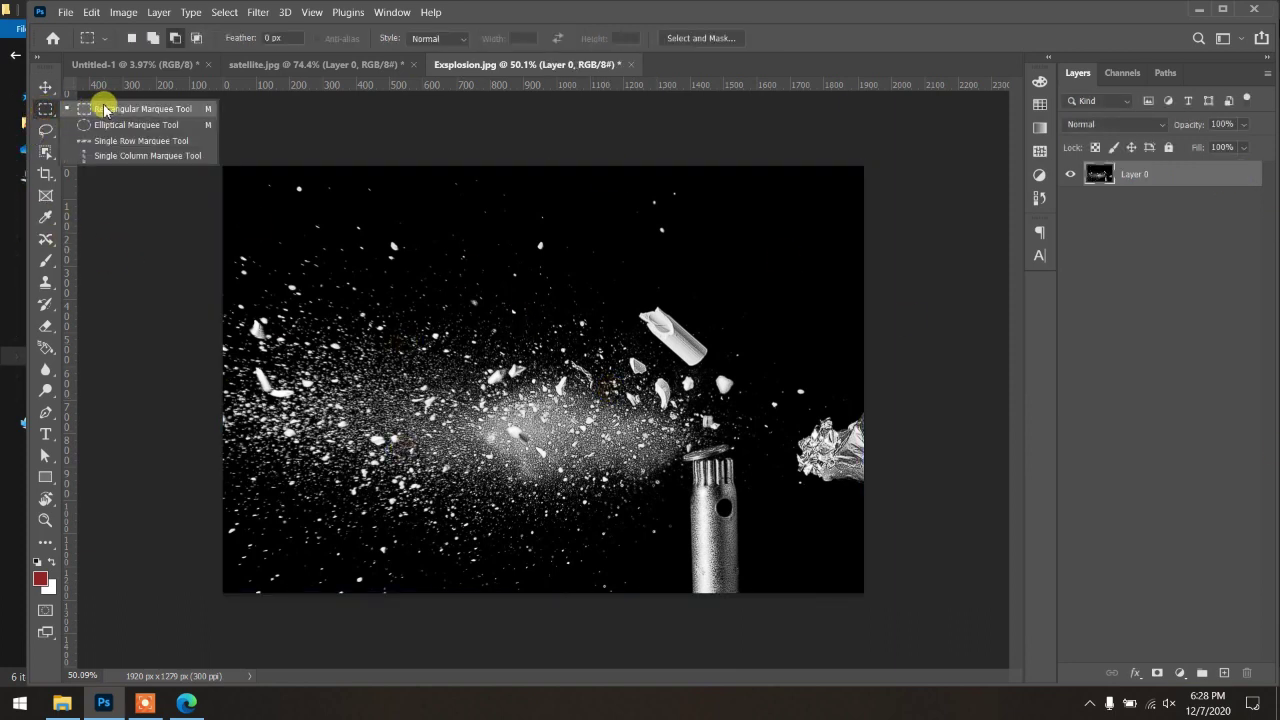
click(104, 110)
mouse_move(222, 166)
mouse_down()
mouse_move(490, 614)
mouse_move(493, 604)
mouse_up()
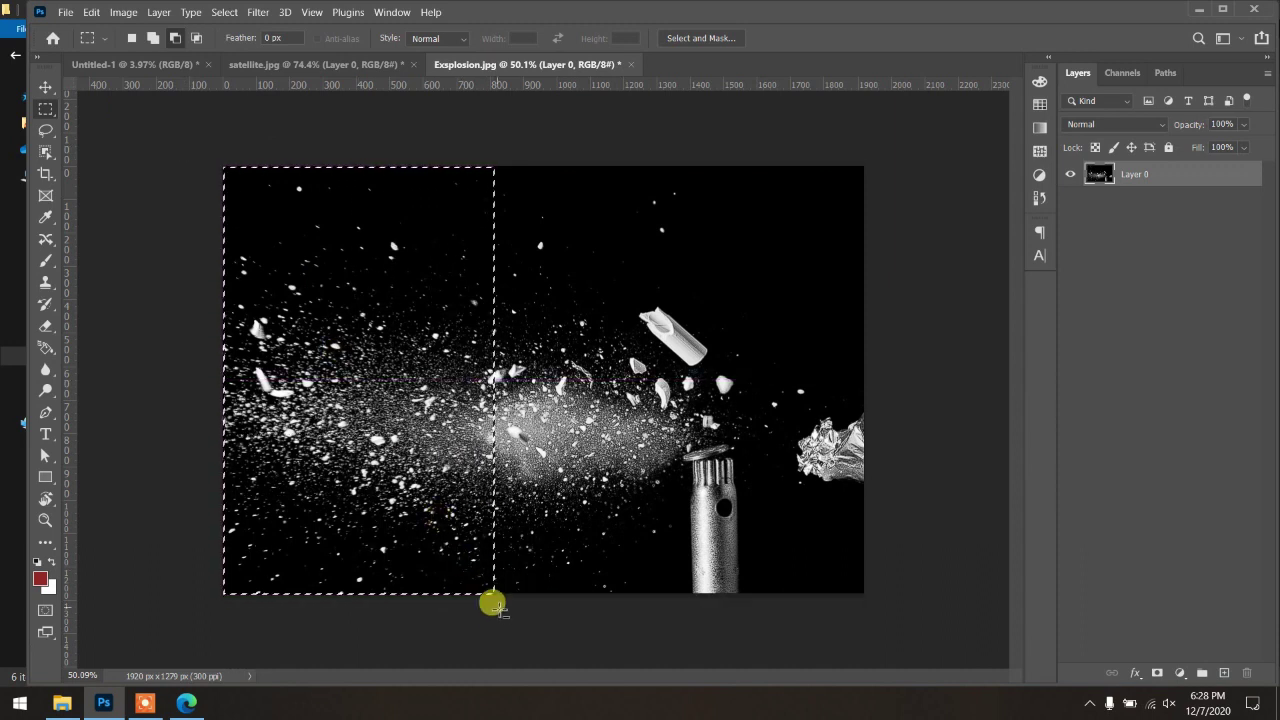
click(135, 65)
Step: Paste the explosion piece into the poster, enlarge it and flip it 180°
key(ctrl+v)
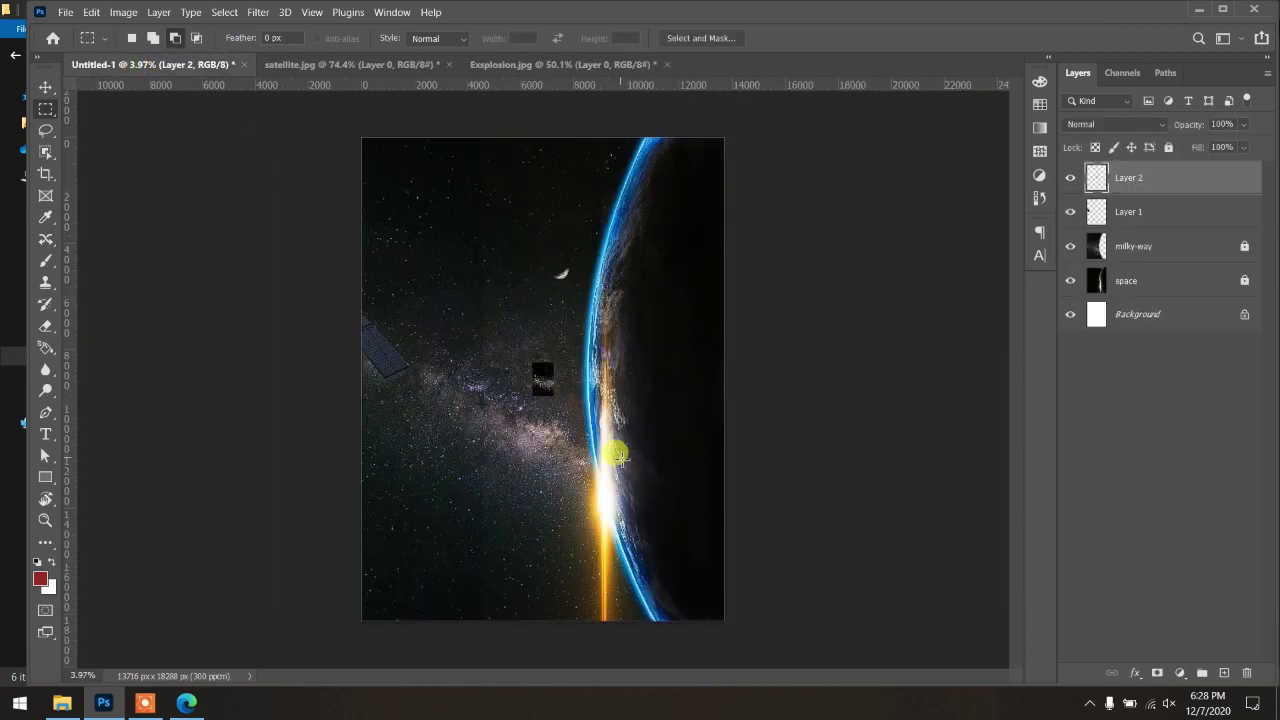
key(ctrl+t)
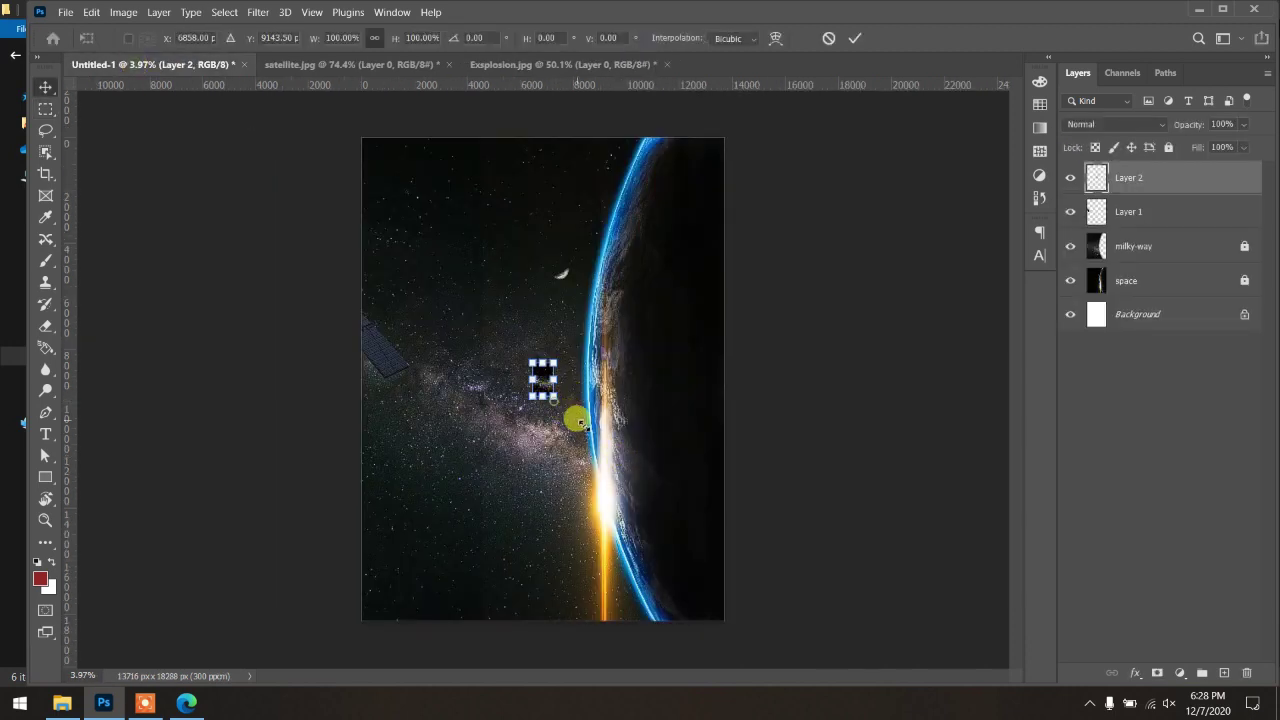
drag(554, 393, 614, 494)
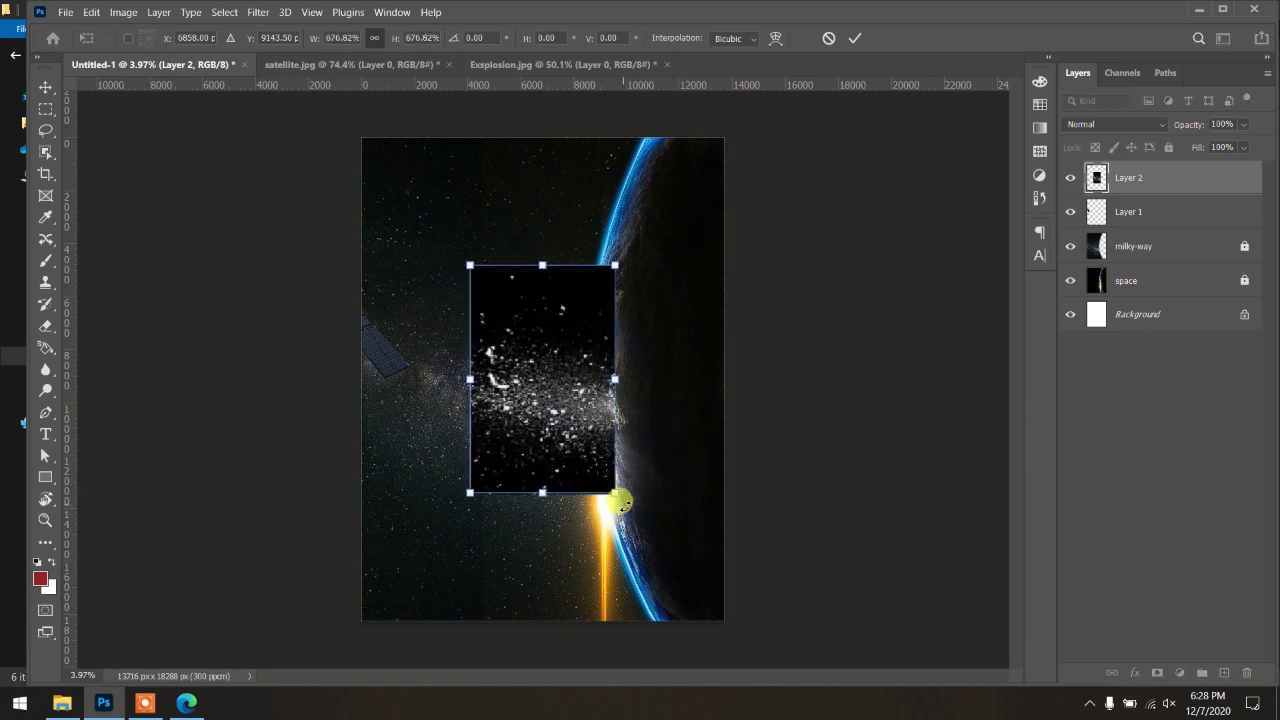
drag(636, 477, 403, 171)
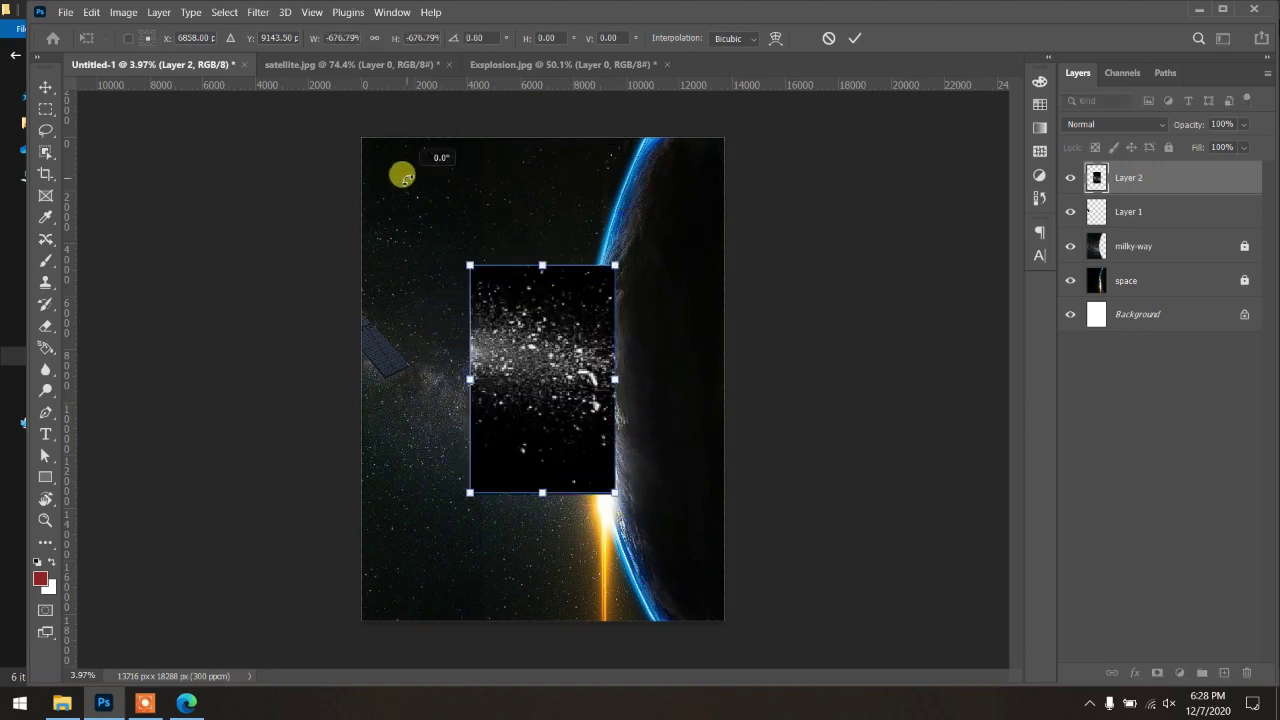
double_click(585, 346)
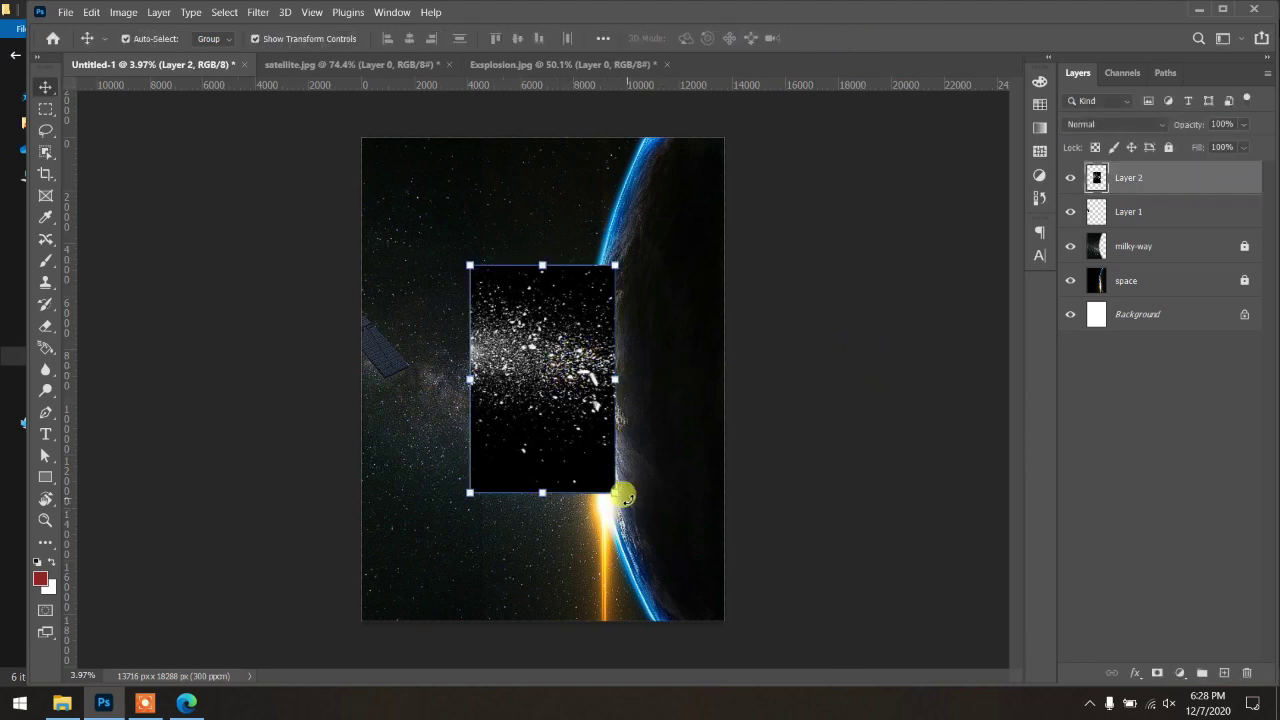
Step: Tilt the debris about 27° and move it against the poster's left edge
drag(623, 494, 563, 531)
drag(549, 429, 368, 458)
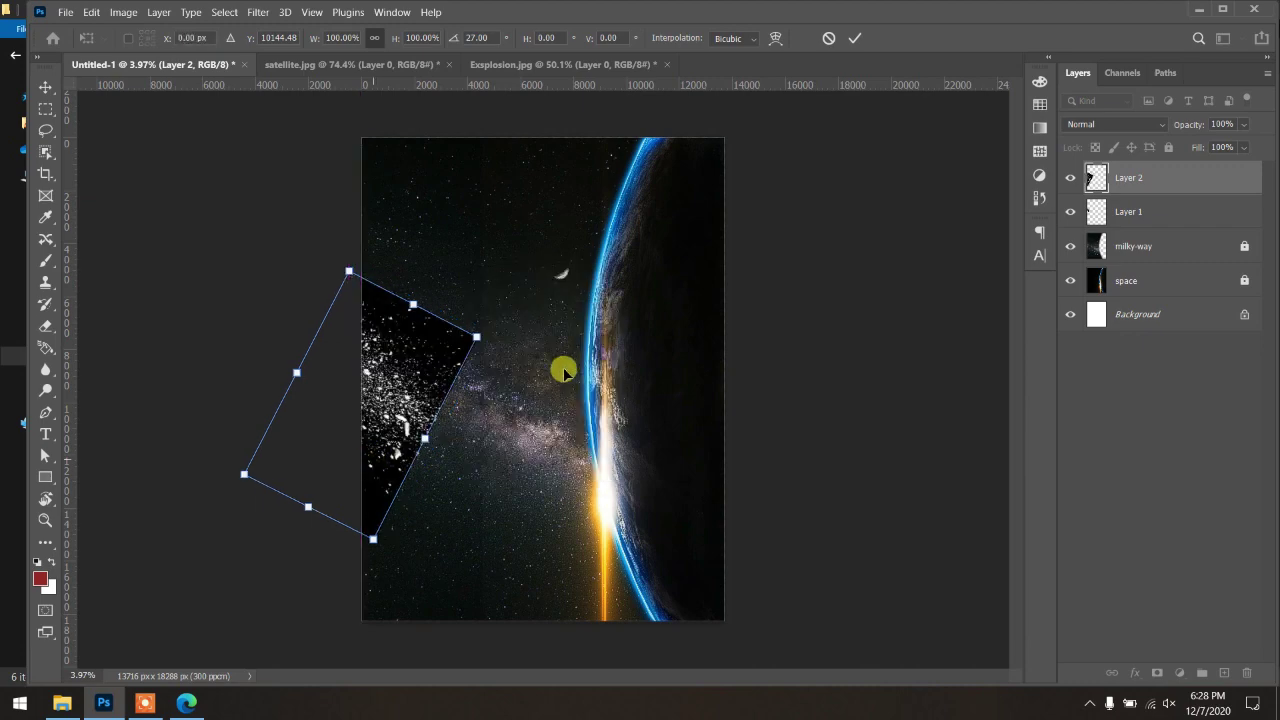
click(853, 37)
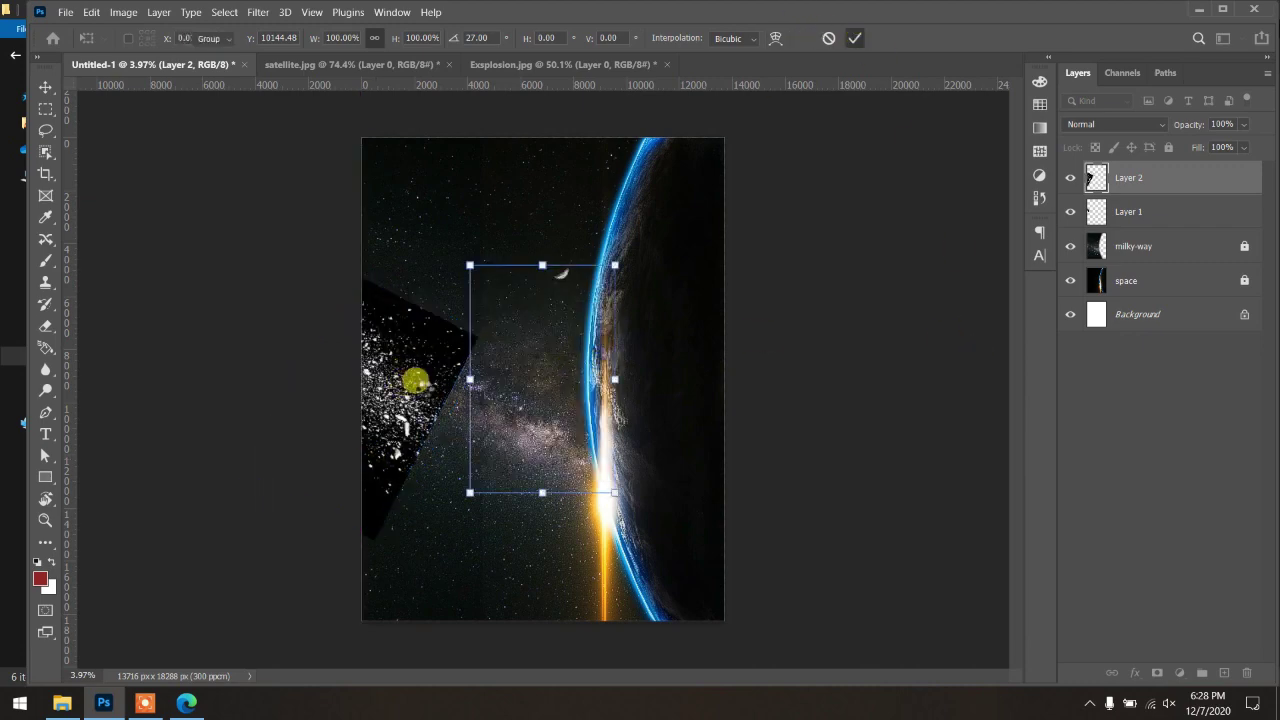
scroll(464, 388, up, 1)
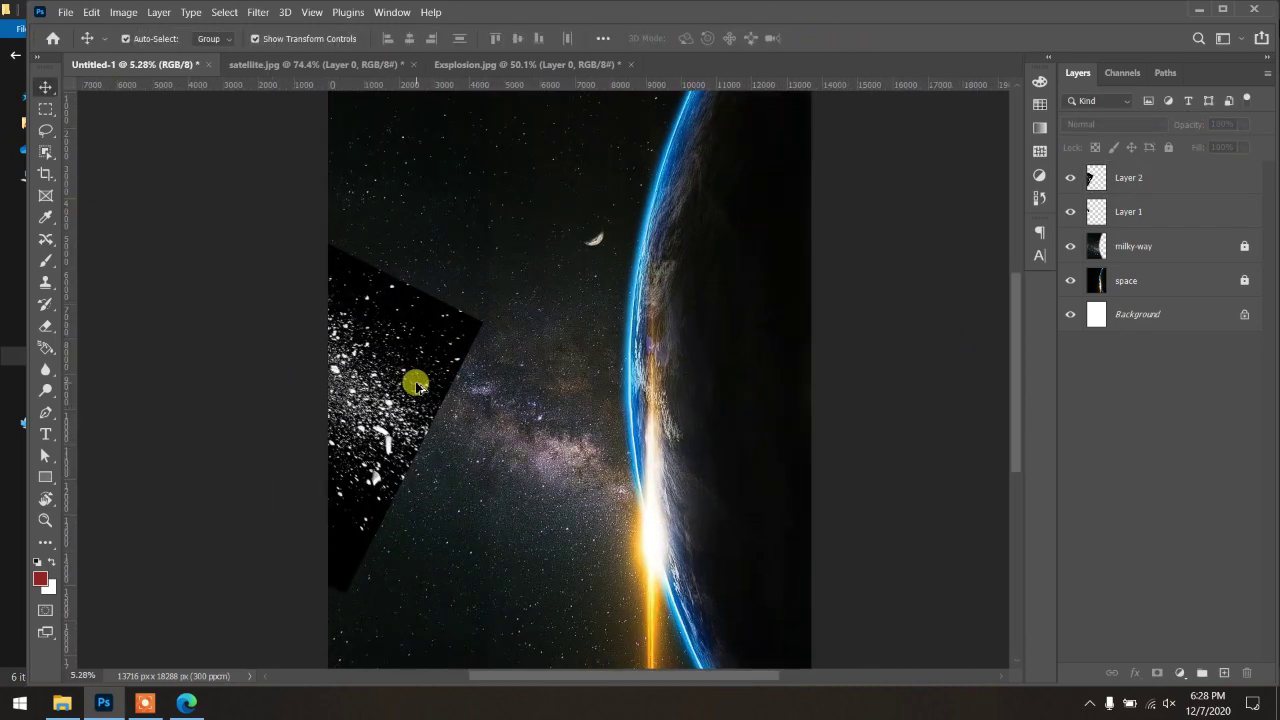
scroll(416, 385, up, 1)
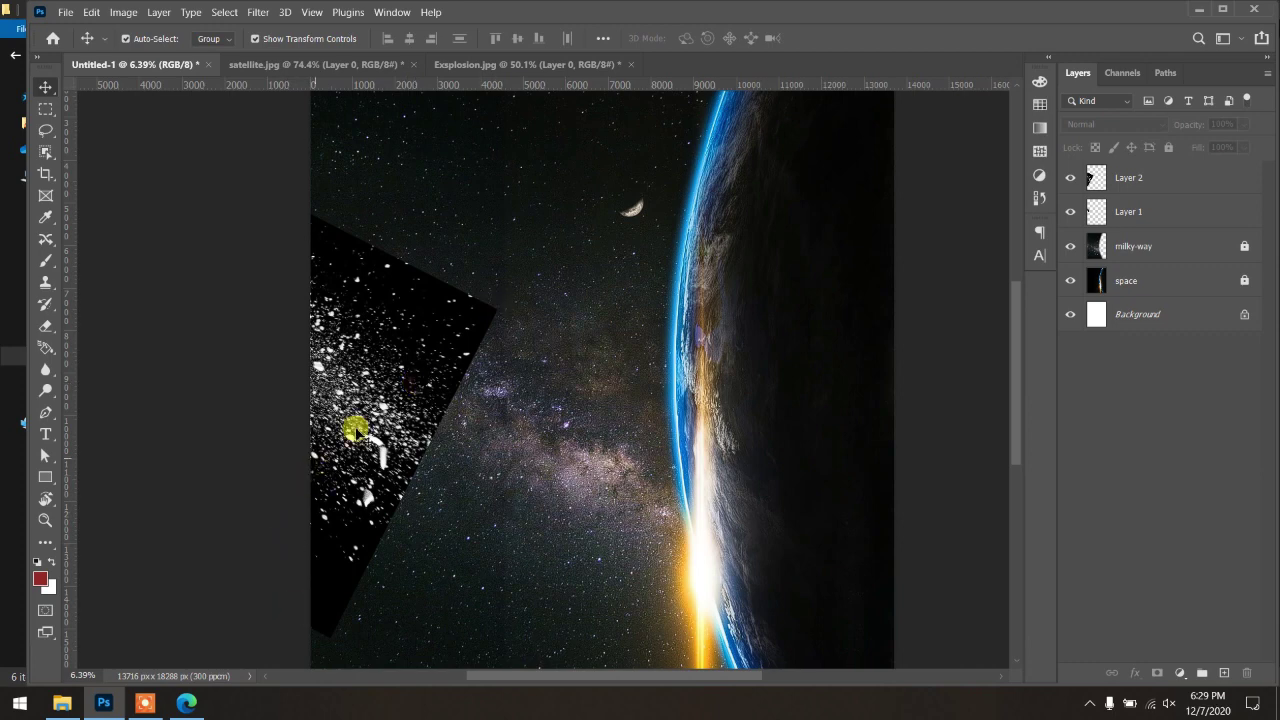
Step: Switch Layer 2's blend mode from Normal to Screen, leaving only white fragments
click(381, 389)
click(1096, 124)
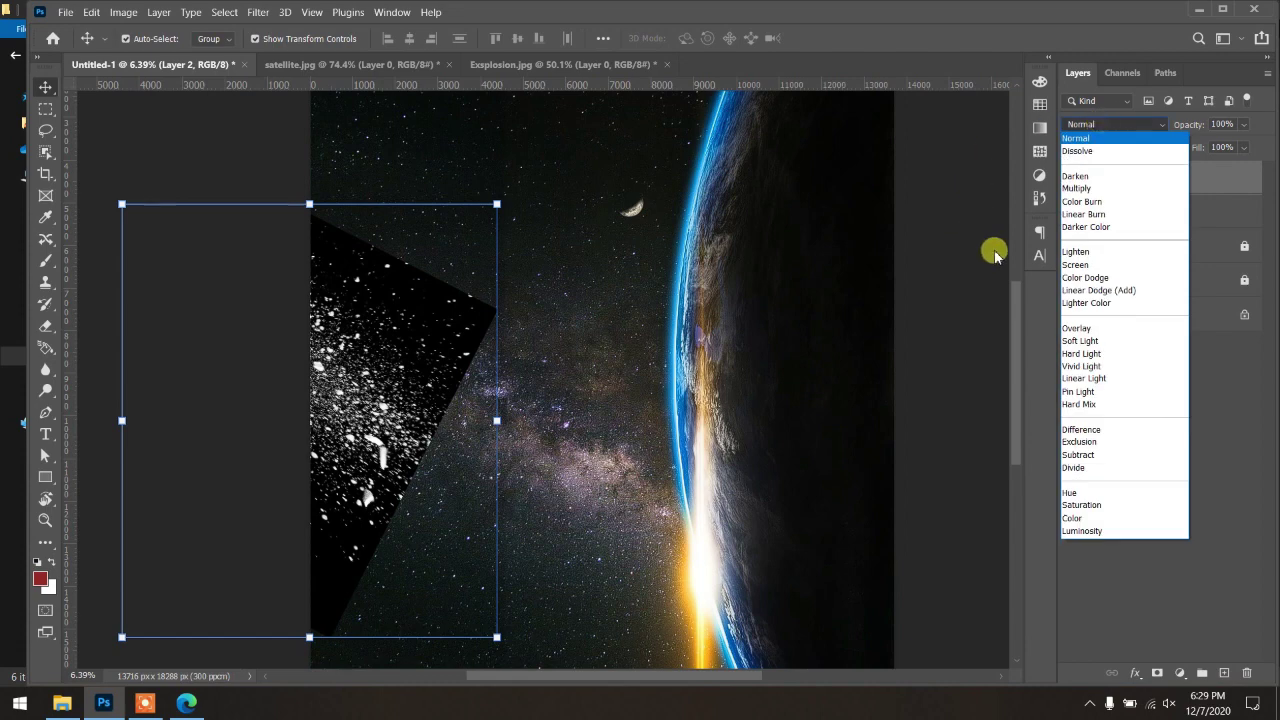
click(1067, 264)
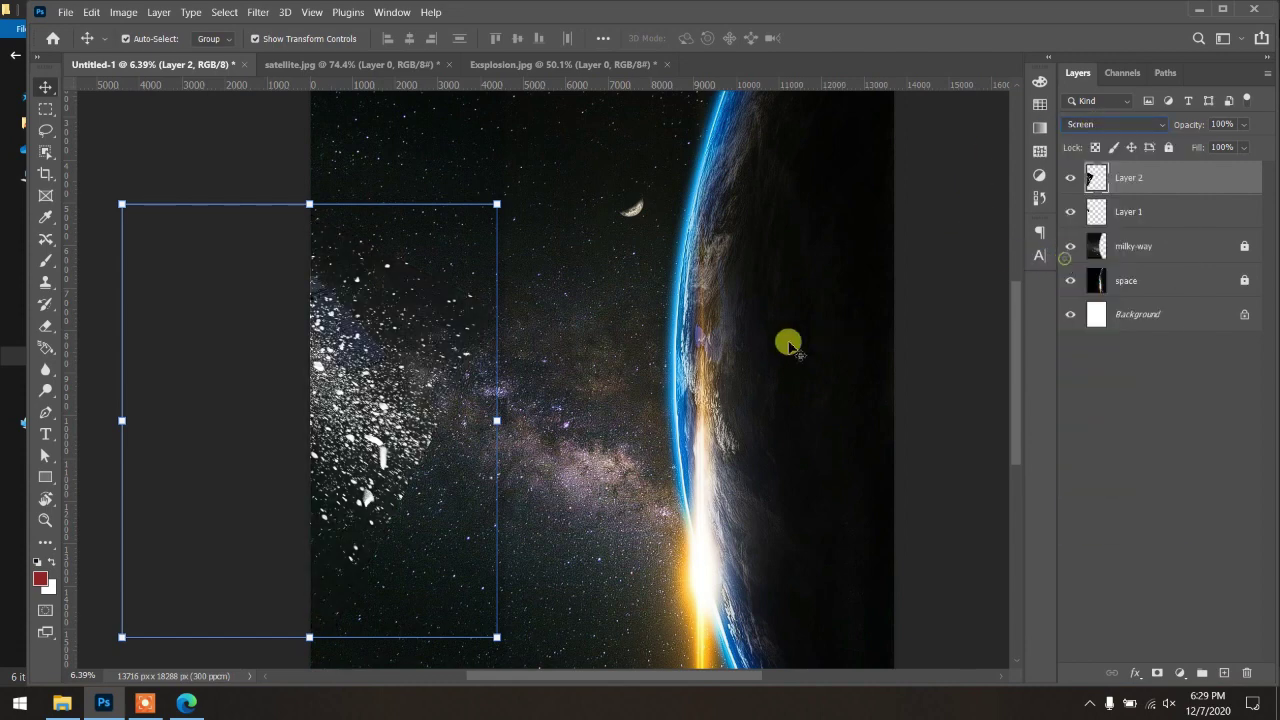
click(932, 334)
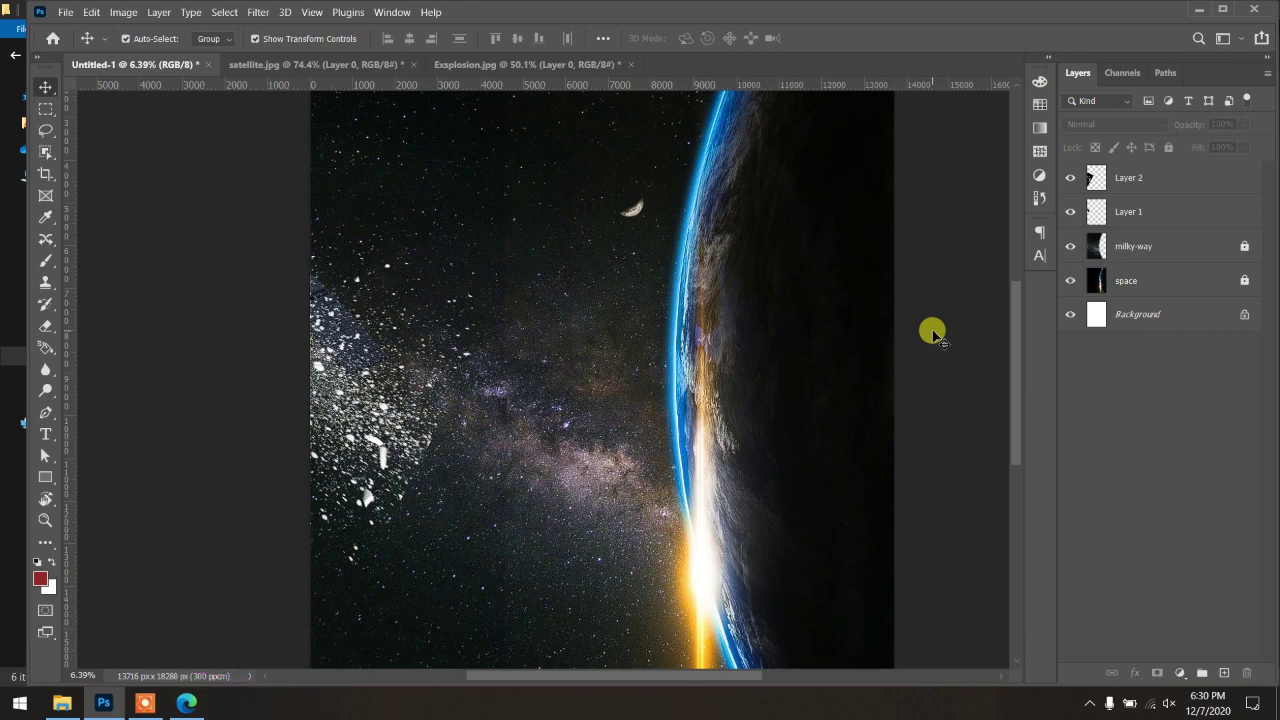
Step: Shrink the debris layer to about 71% and nudge it slightly lower
scroll(391, 406, up, 3)
click(354, 457)
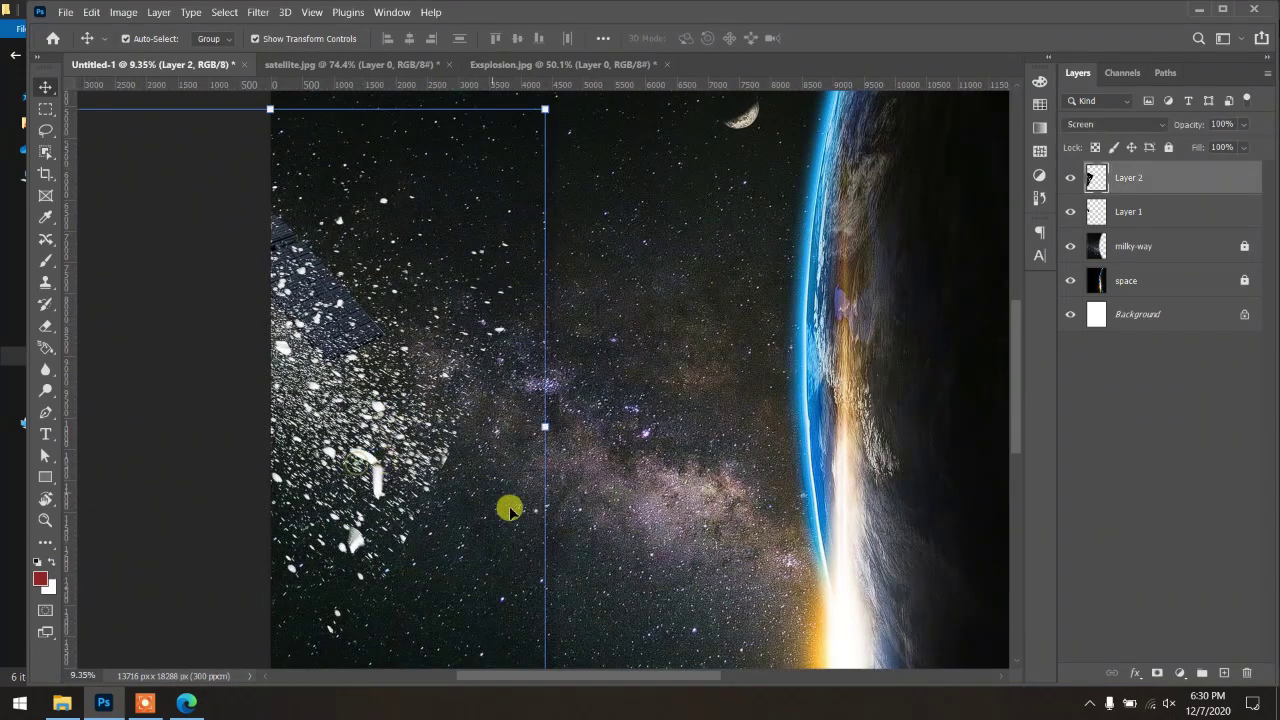
drag(541, 427, 357, 368)
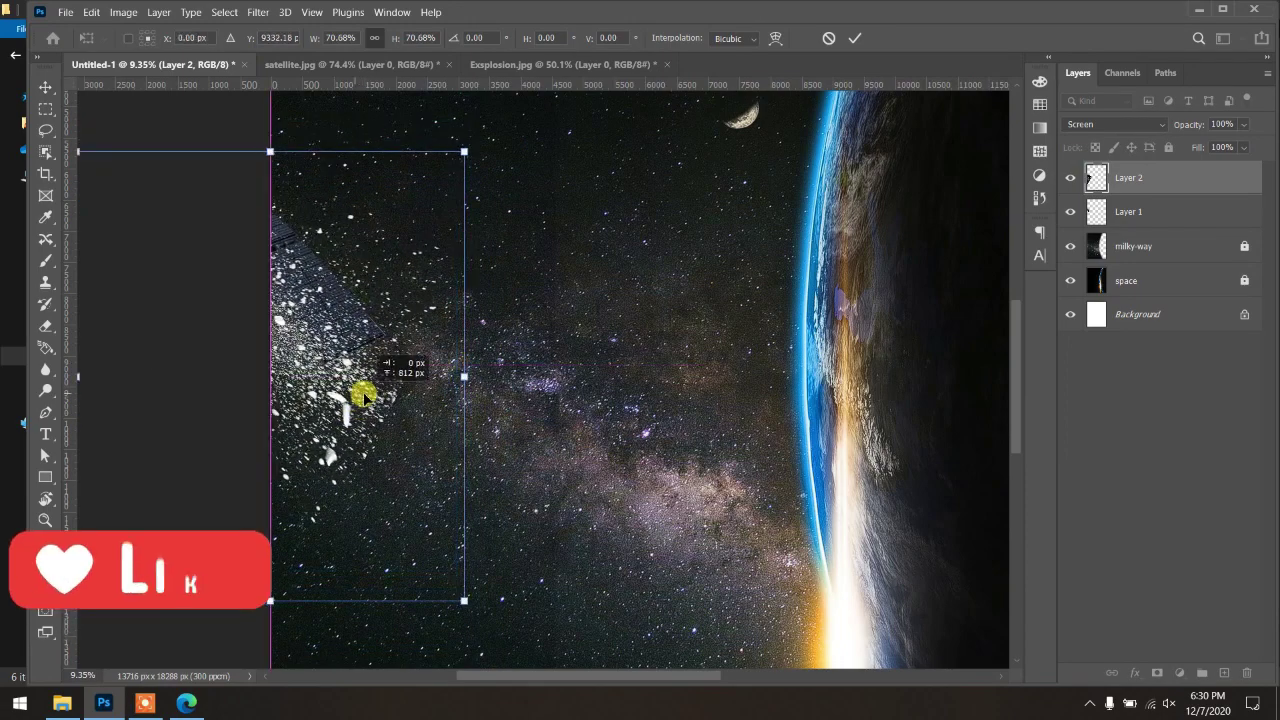
drag(357, 368, 358, 393)
click(853, 39)
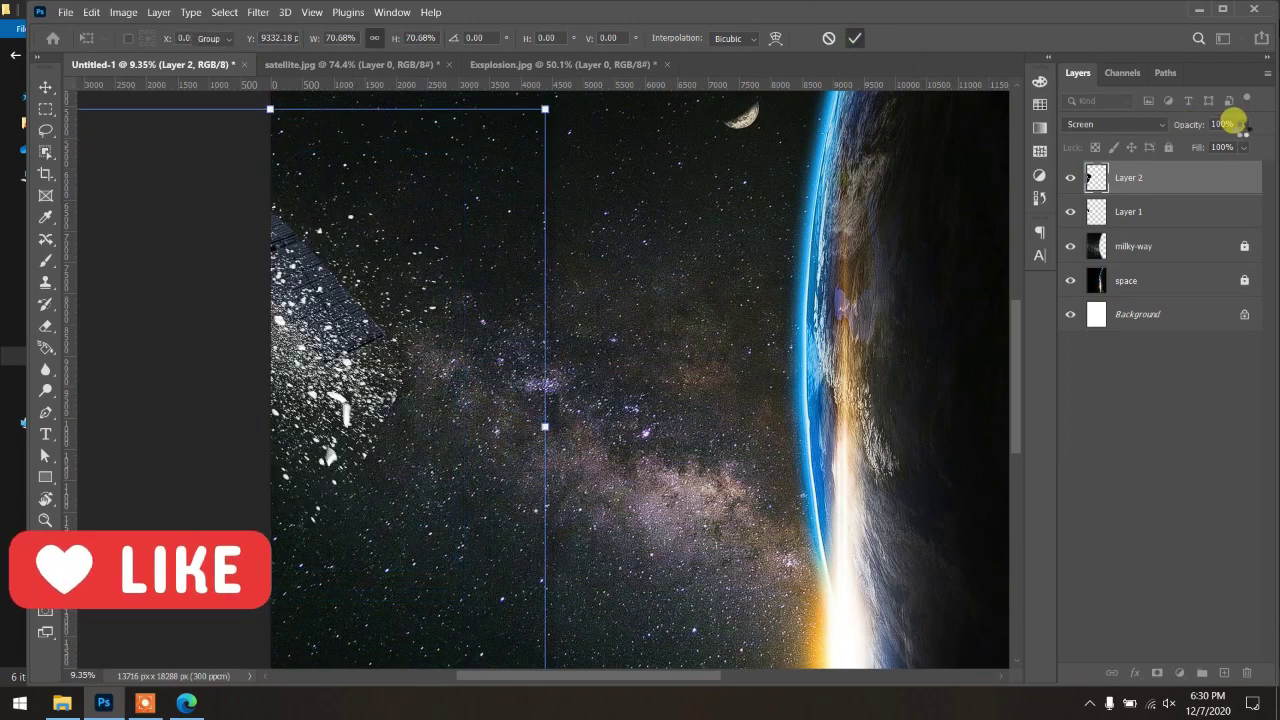
Step: Fade the debris layer to 64% opacity
click(1242, 124)
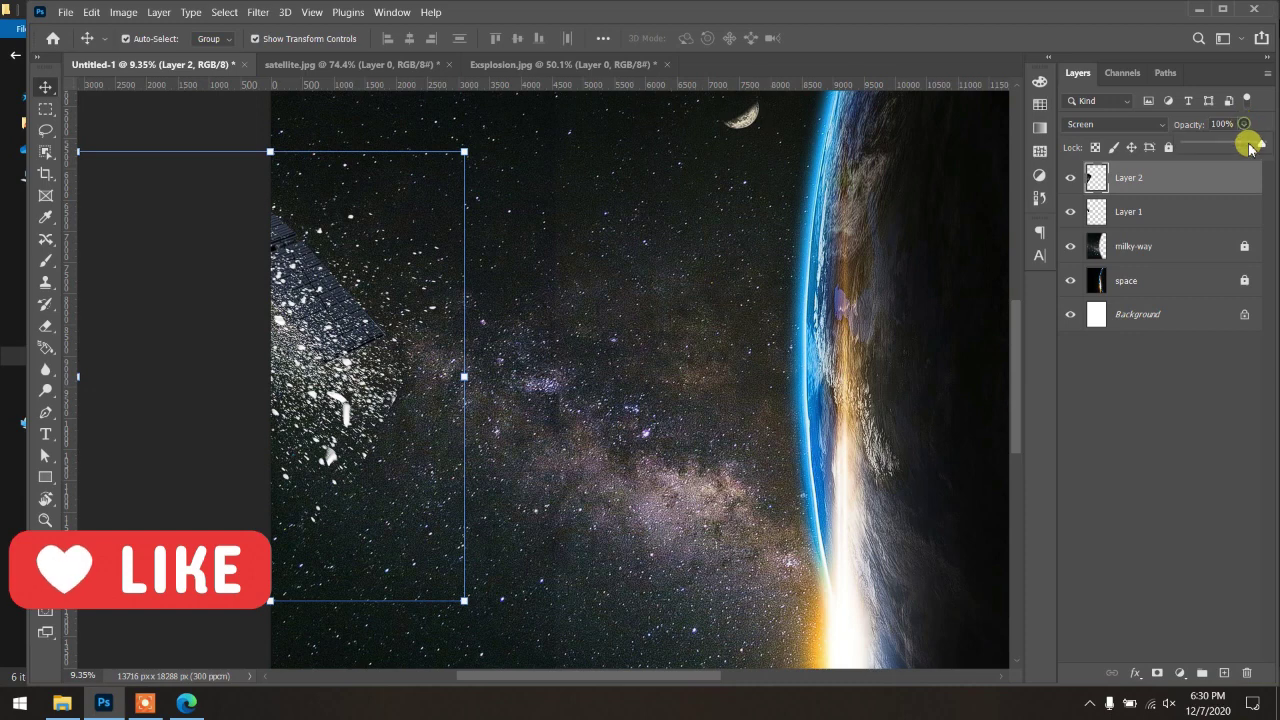
drag(1259, 146, 1243, 147)
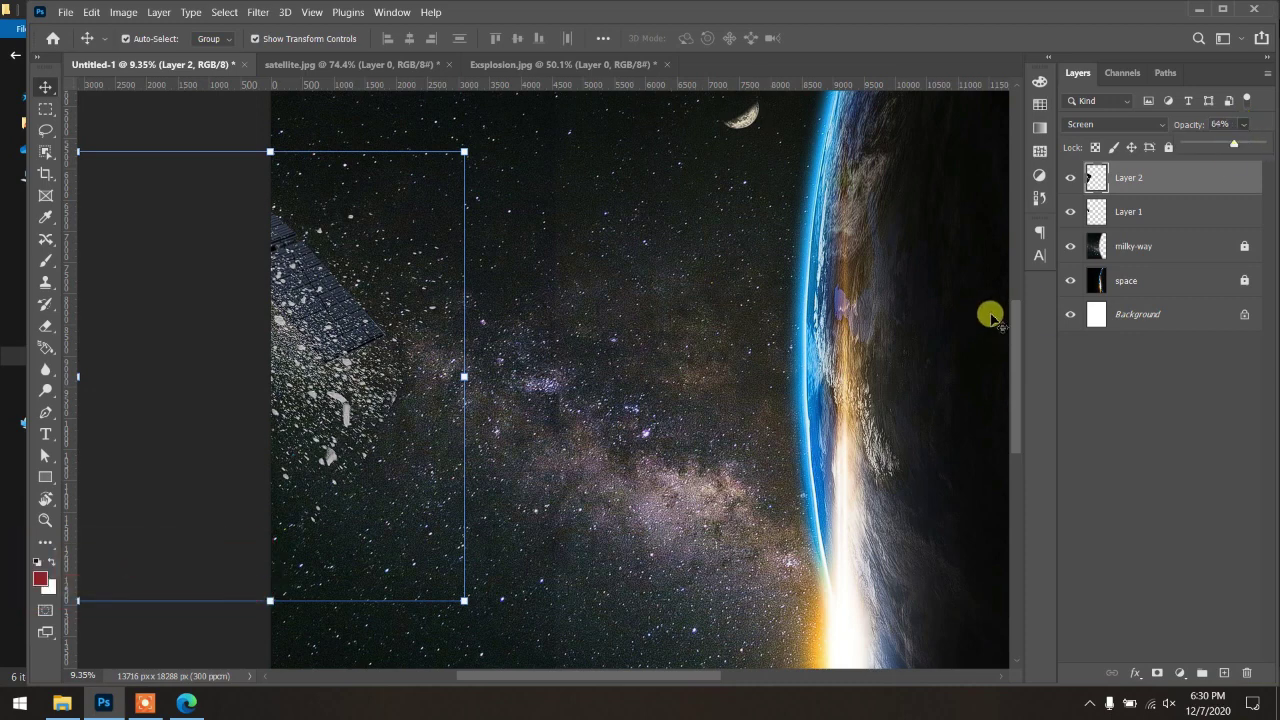
click(817, 314)
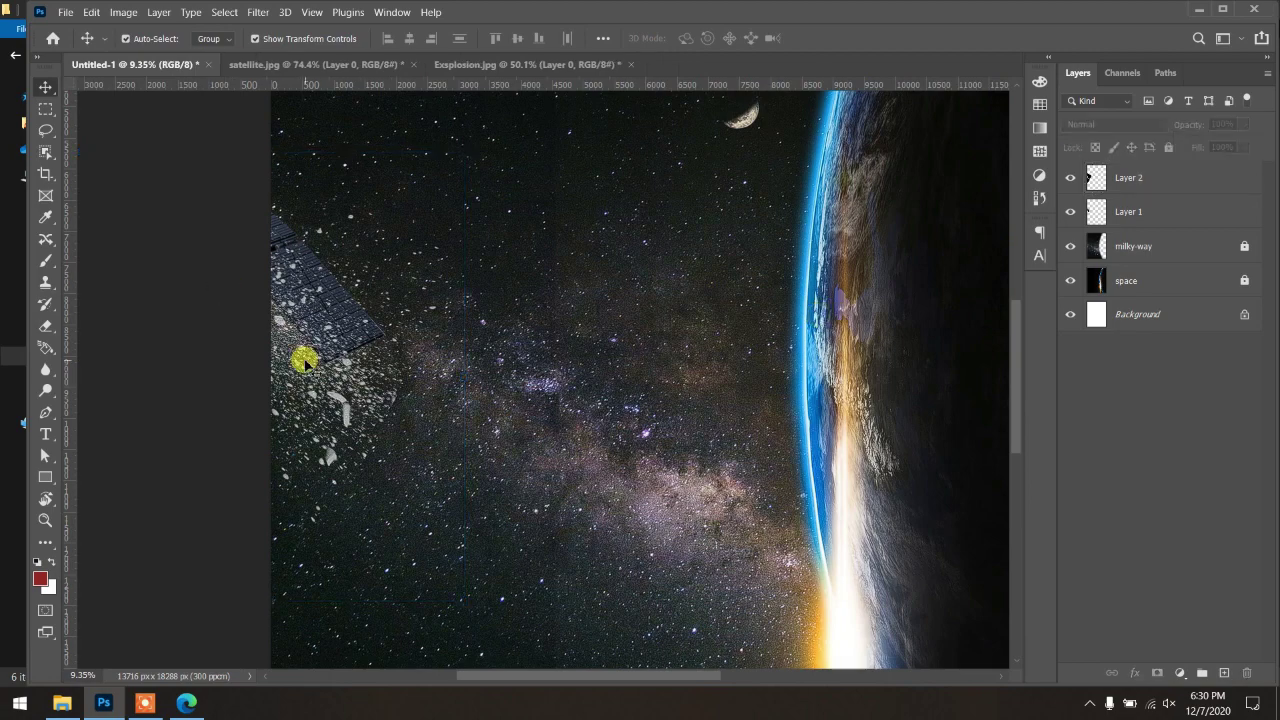
click(1163, 179)
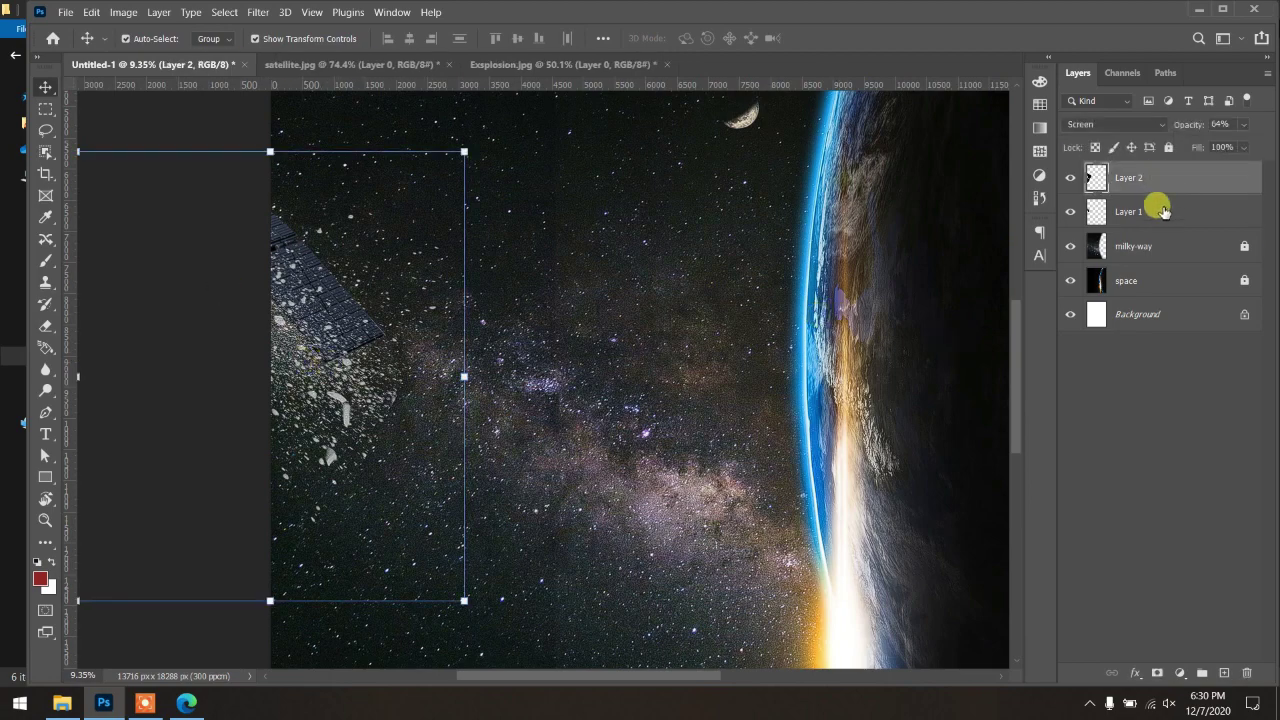
double_click(1166, 180)
click(1211, 128)
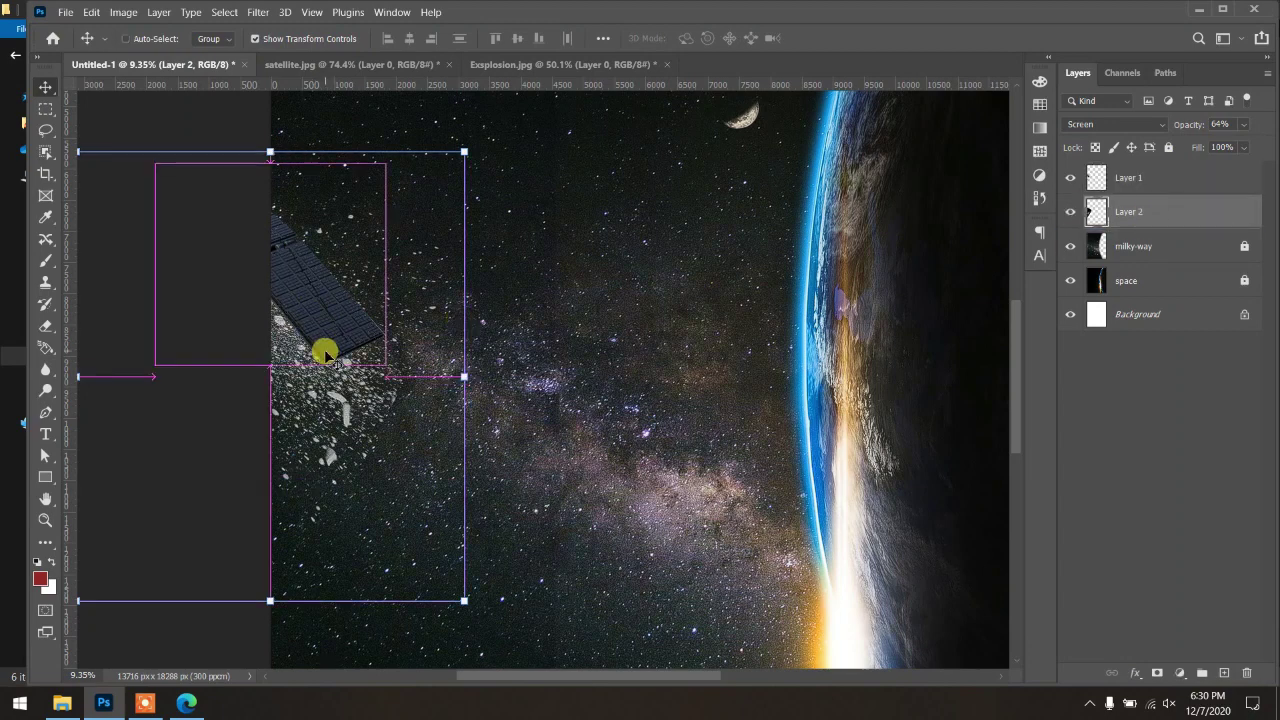
Step: Move Layer 2 above Layer 1 with Ctrl+] and zoom out to view the poster
key(ctrl+])
click(166, 305)
scroll(333, 332, down, 5)
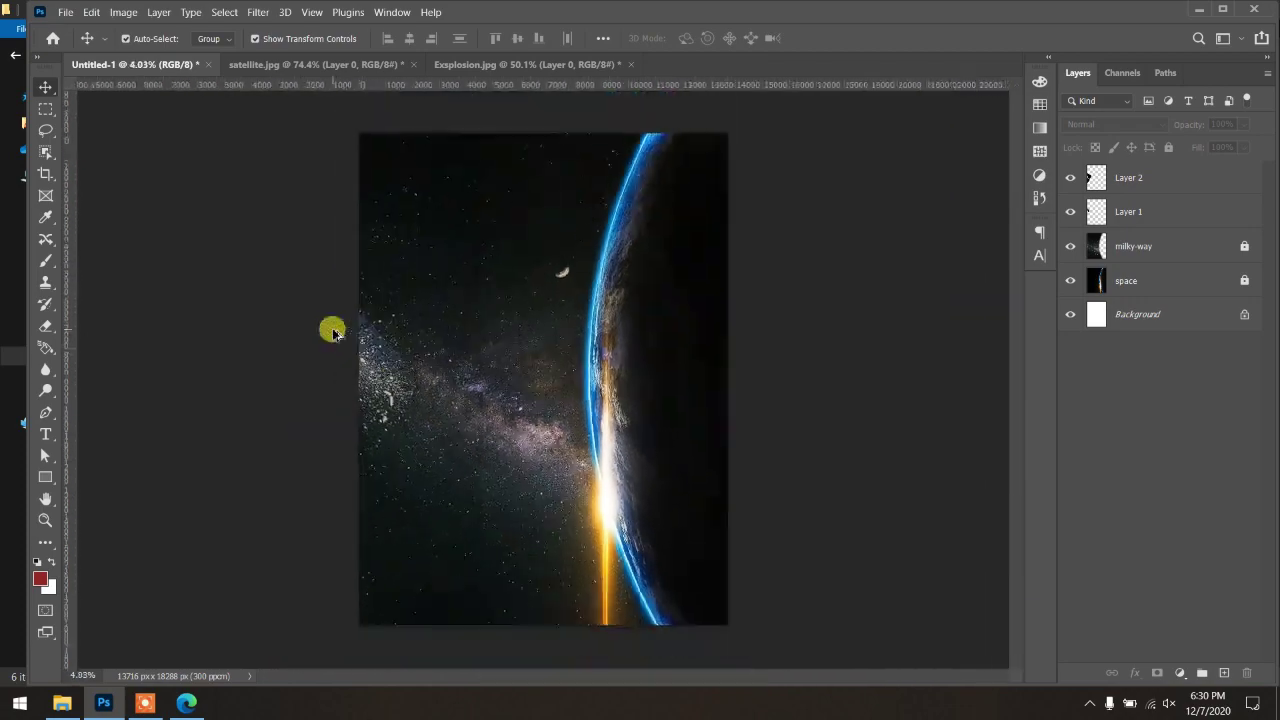
scroll(414, 417, up, 4)
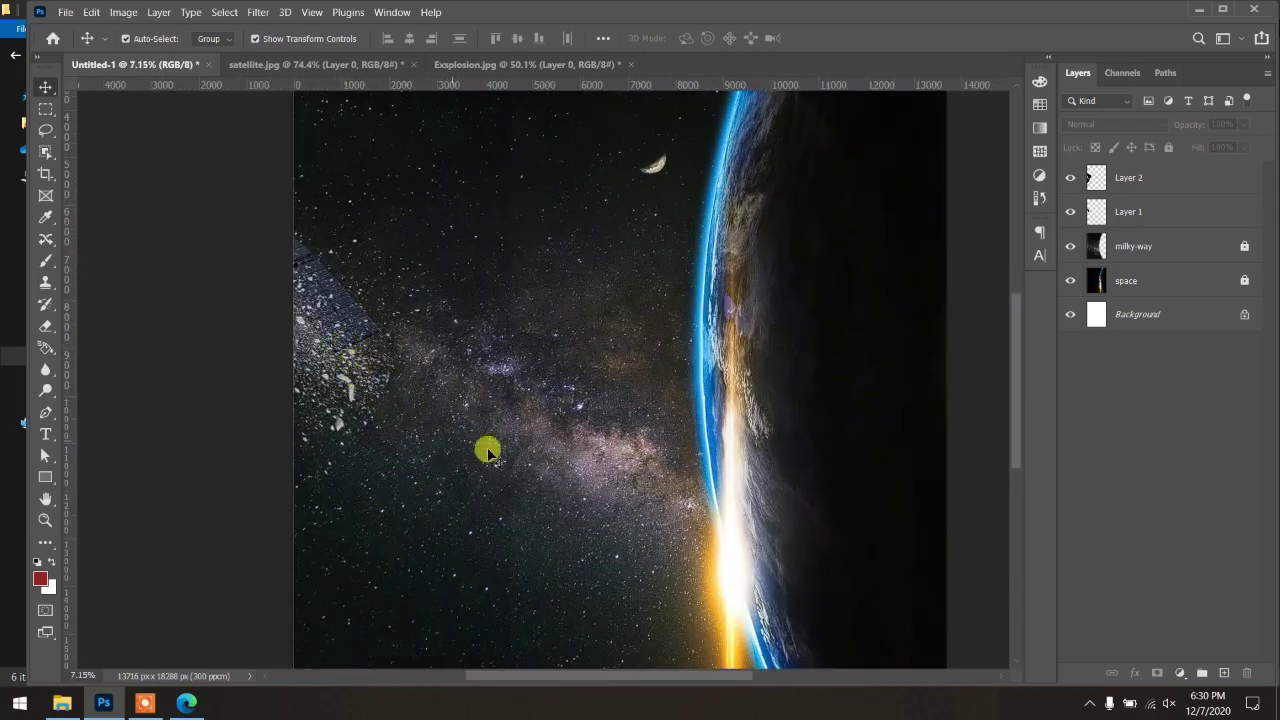
scroll(420, 378, down, 2)
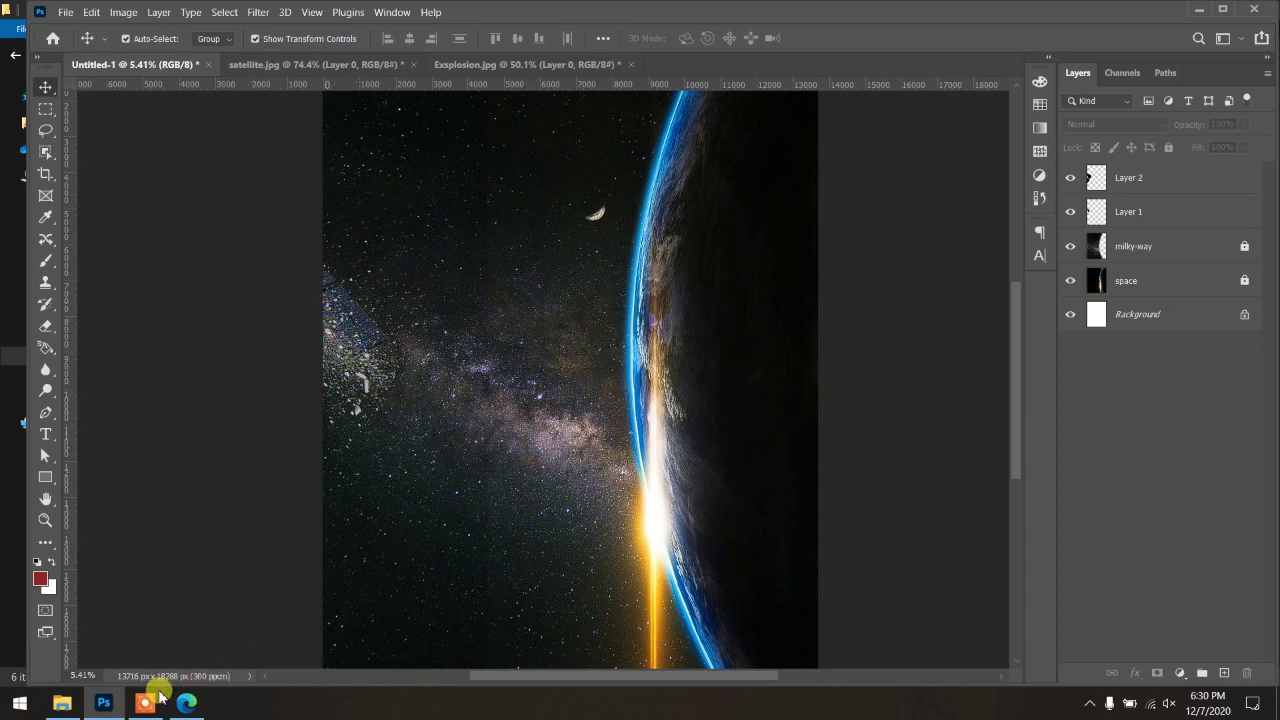
Step: Preview the Astronaut image from the Movie-poster folder, then drag it onto Photoshop
click(62, 703)
click(200, 135)
double_click(200, 135)
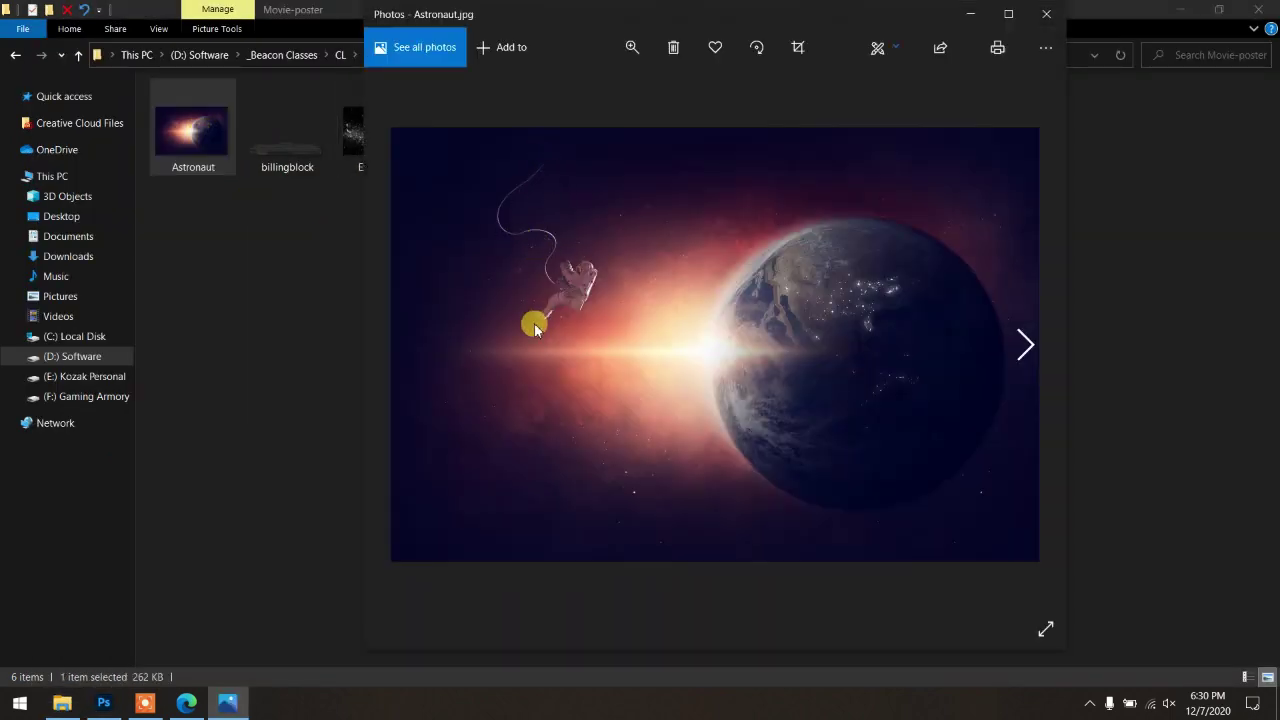
click(1046, 14)
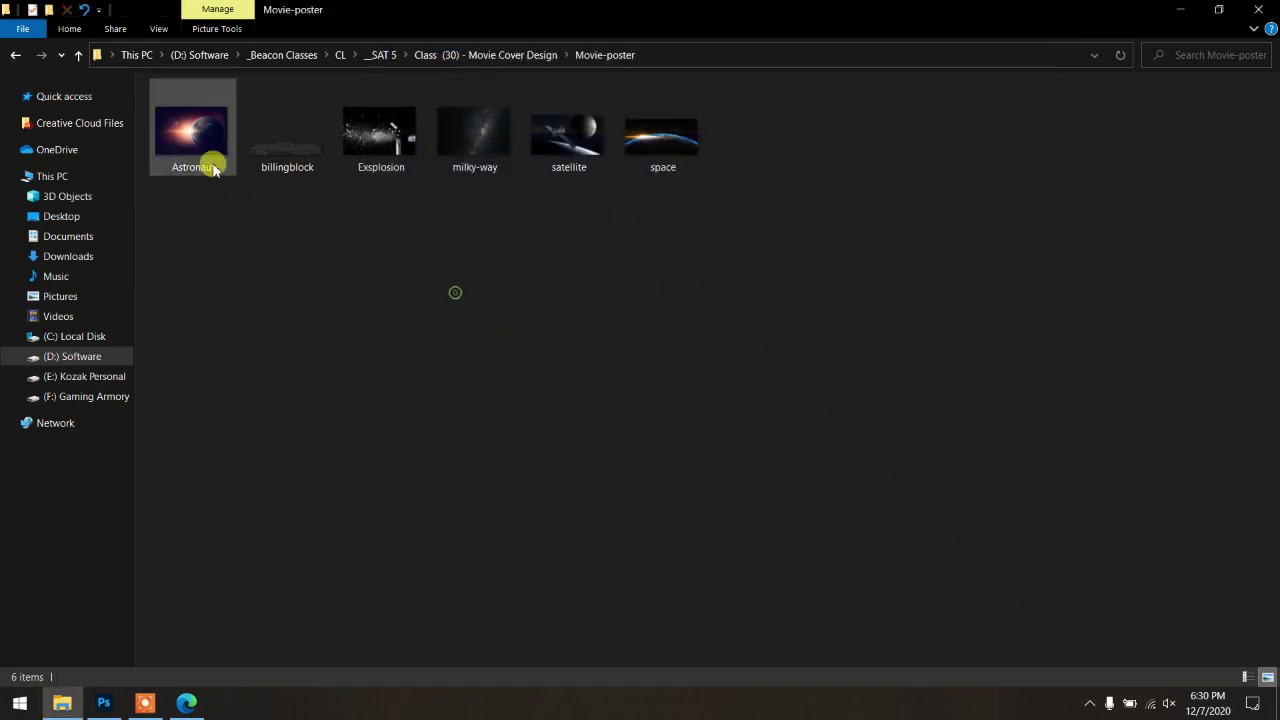
mouse_move(205, 160)
mouse_down()
mouse_move(110, 703)
mouse_move(418, 65)
mouse_up()
Step: Close satellite.jpg and Exsplosion.jpg without saving changes
click(418, 65)
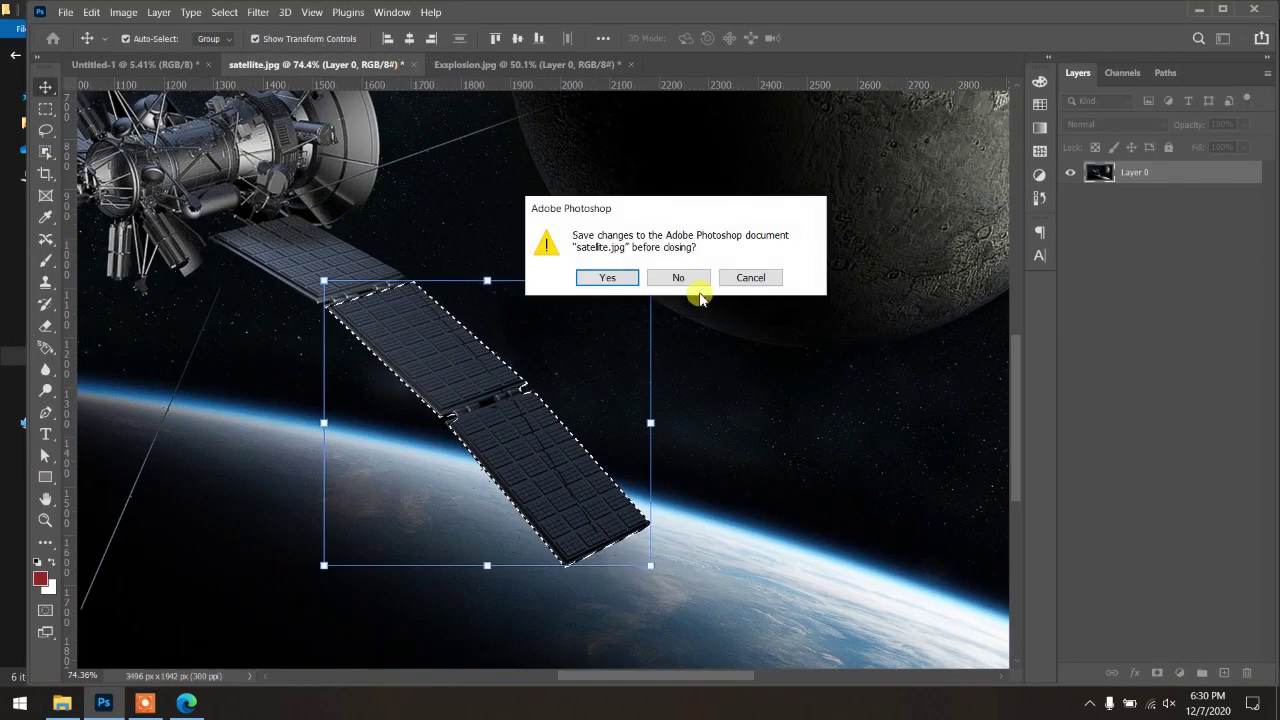
click(678, 277)
click(427, 64)
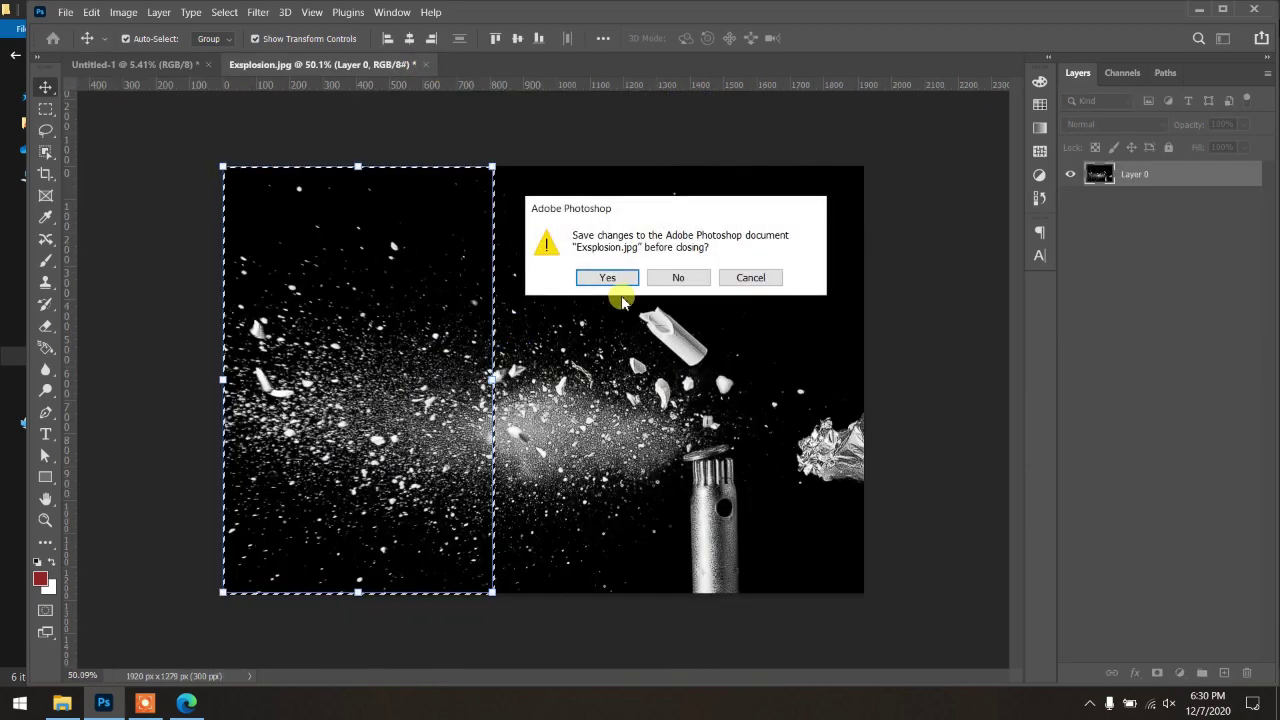
click(660, 288)
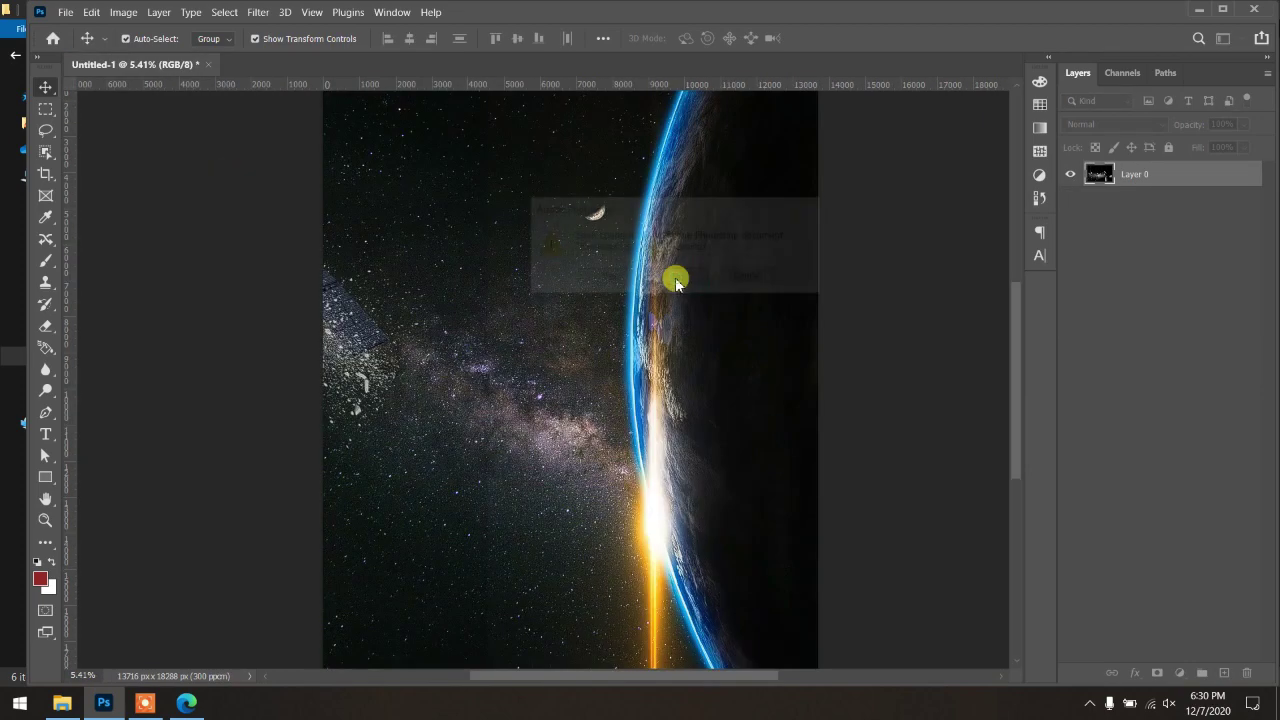
Step: Open Astronaut.jpg (1920 x 1286 px) from the Movie-poster folder as a Photoshop document
click(60, 700)
mouse_move(193, 134)
mouse_down()
mouse_move(151, 590)
mouse_move(441, 62)
mouse_up()
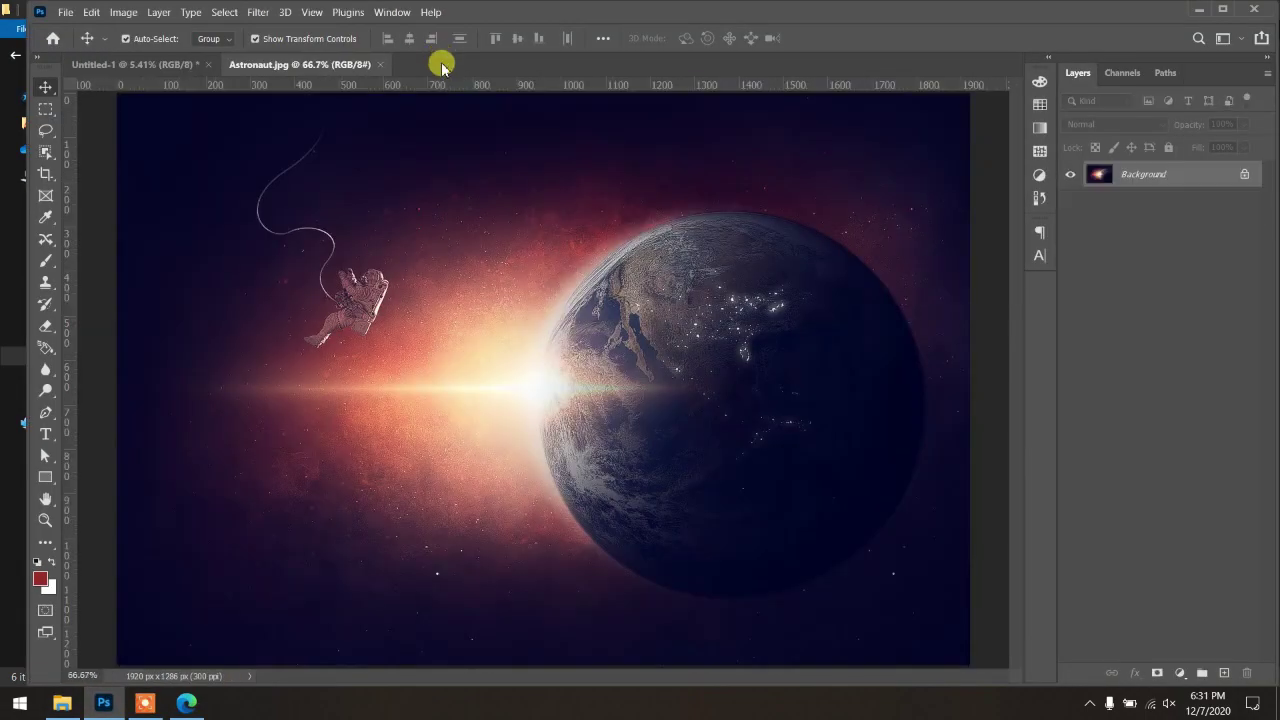
scroll(334, 291, up, 5)
scroll(343, 286, up, 3)
scroll(488, 387, up, 2)
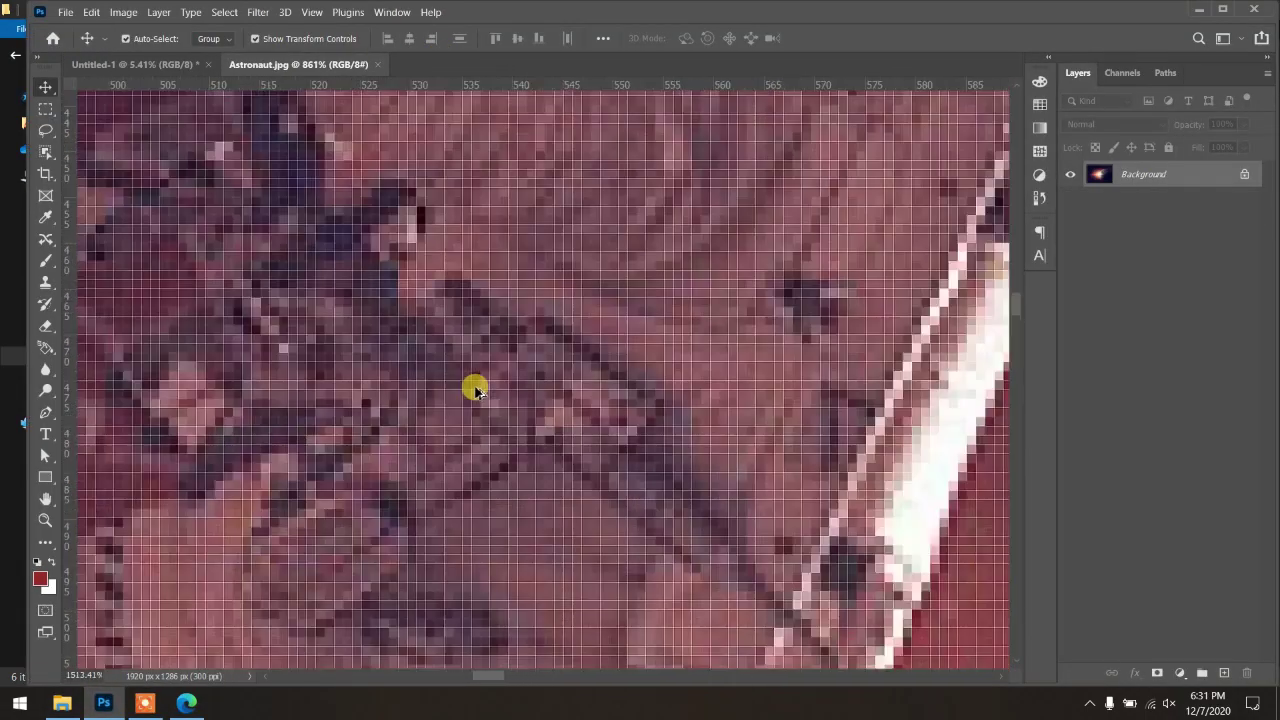
scroll(476, 388, up, 2)
scroll(478, 389, up, 2)
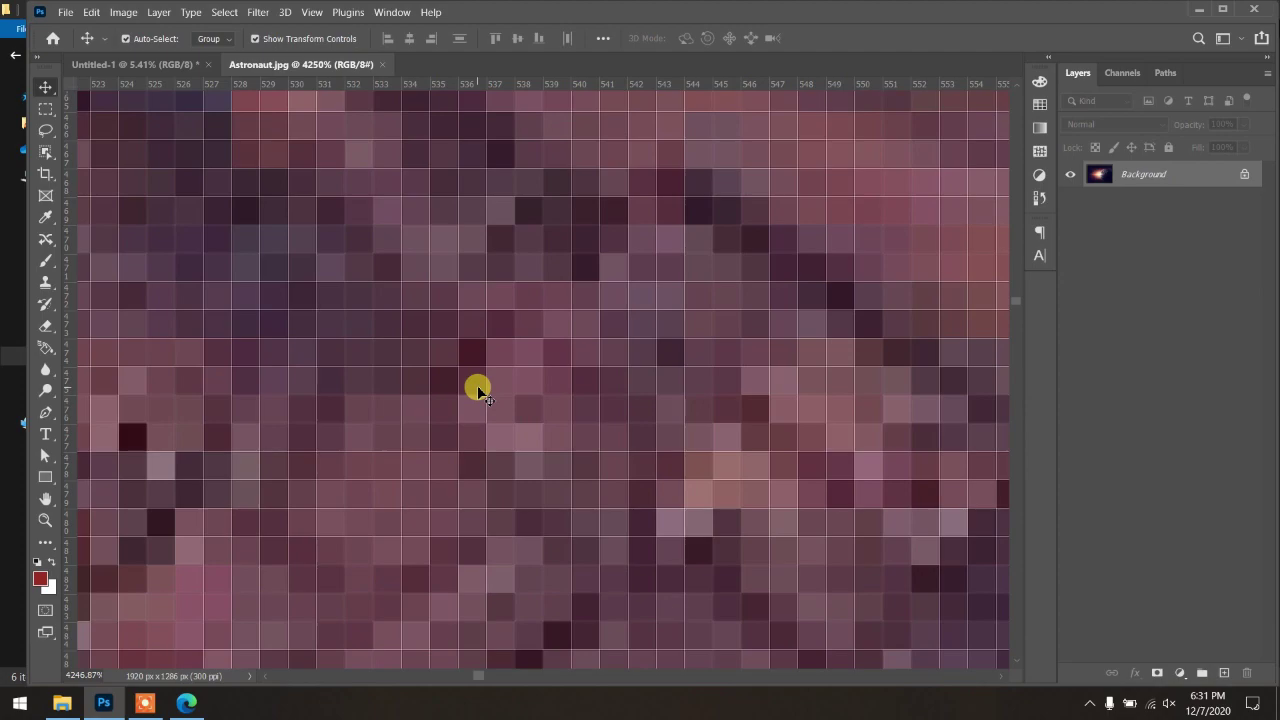
scroll(478, 390, down, 3)
scroll(477, 386, down, 3)
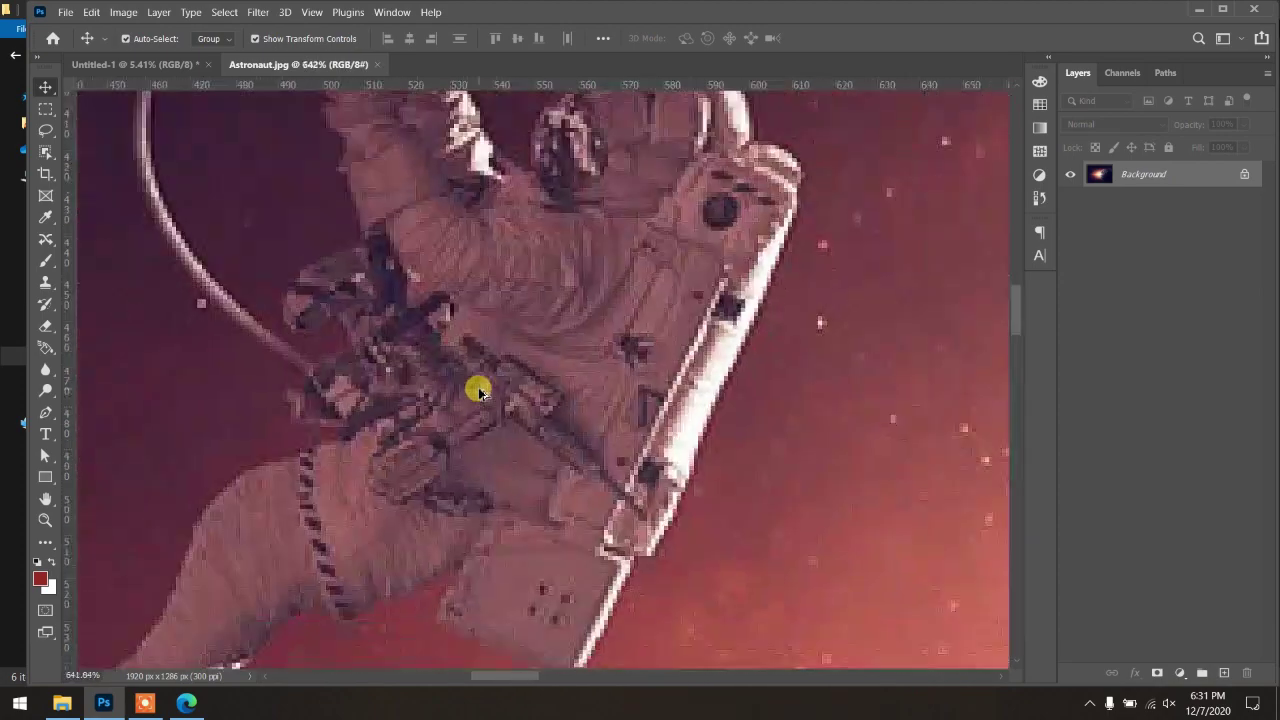
scroll(477, 386, down, 2)
scroll(474, 400, down, 1)
scroll(477, 403, down, 1)
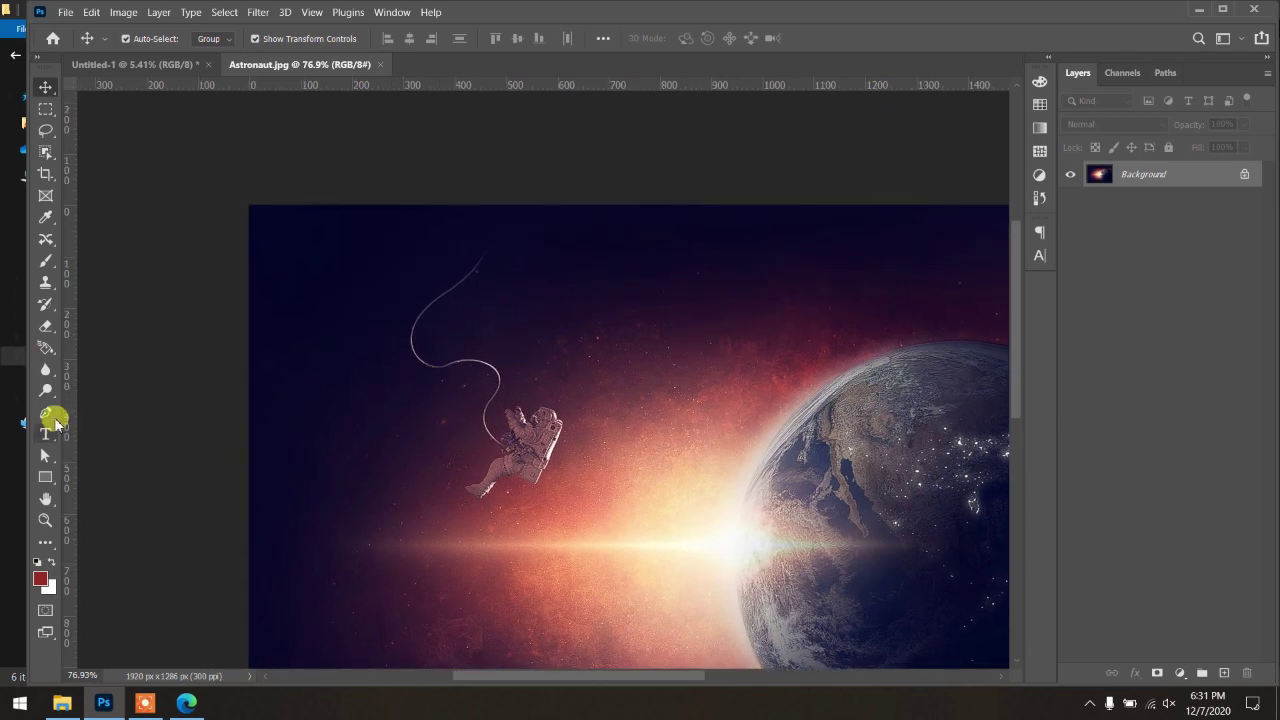
click(45, 413)
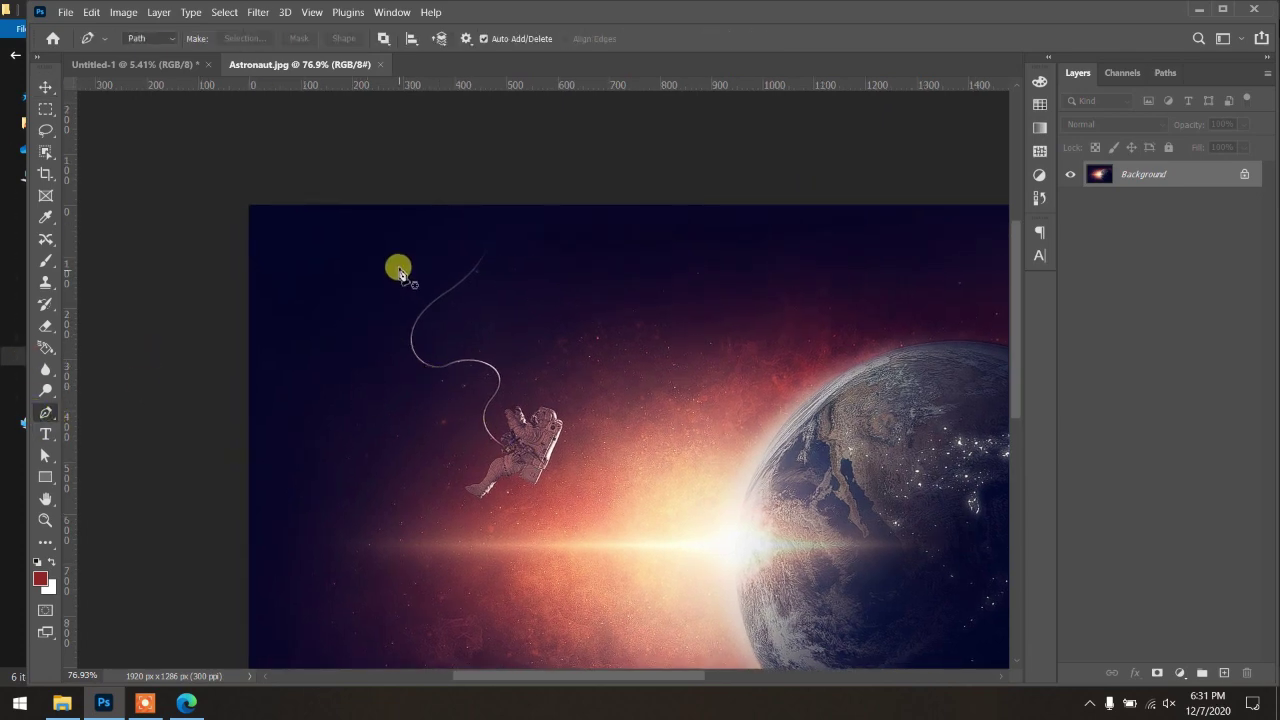
right_click(45, 152)
click(122, 166)
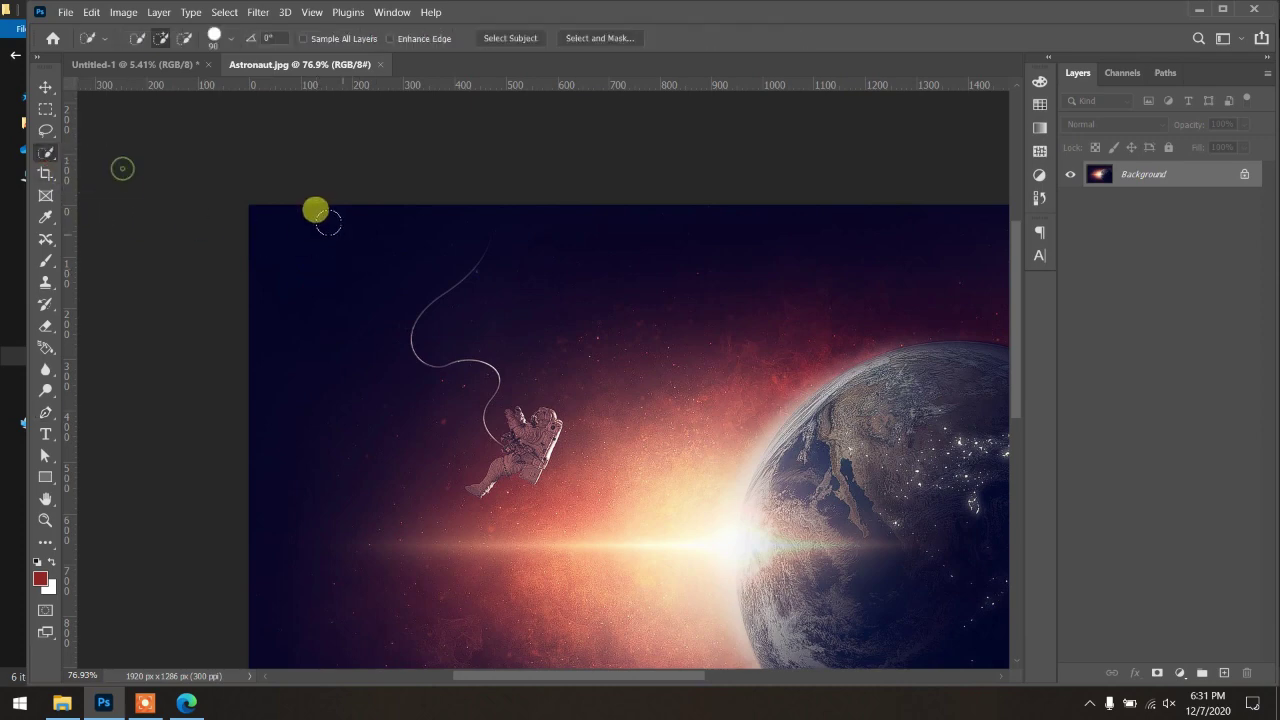
drag(315, 210, 566, 471)
key(ctrl+d)
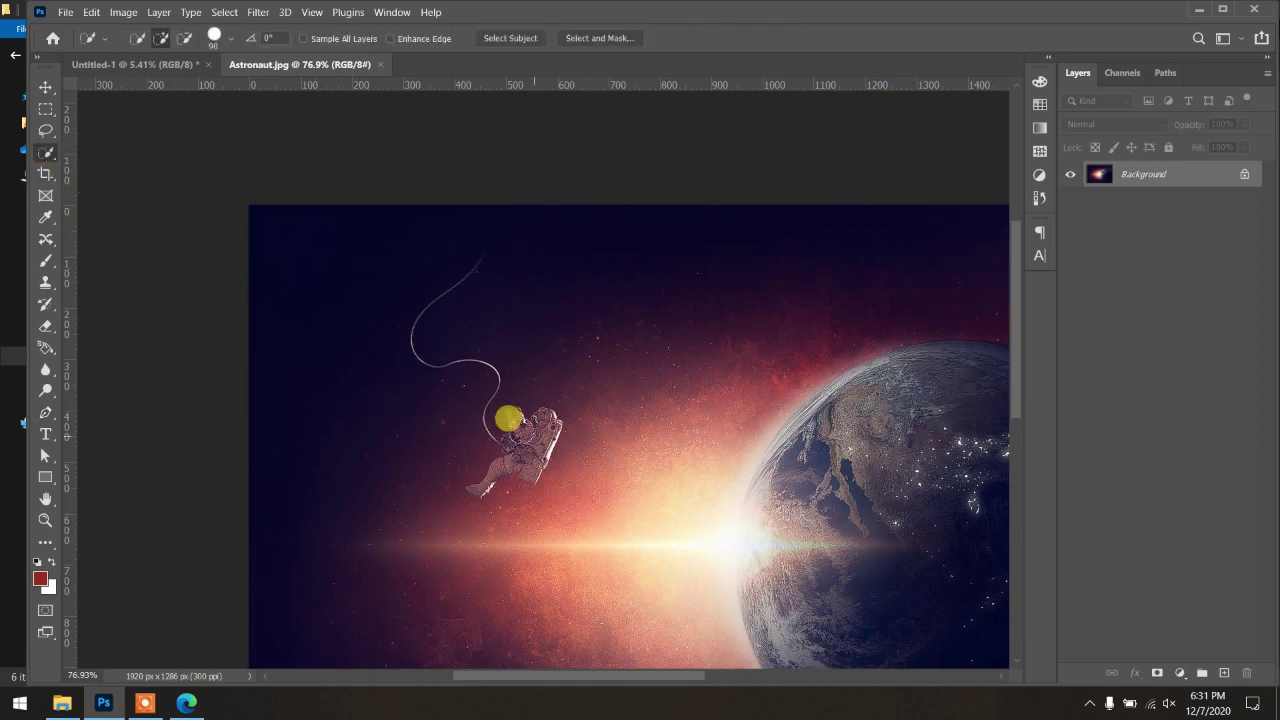
click(508, 418)
key(ctrl+d)
right_click(42, 150)
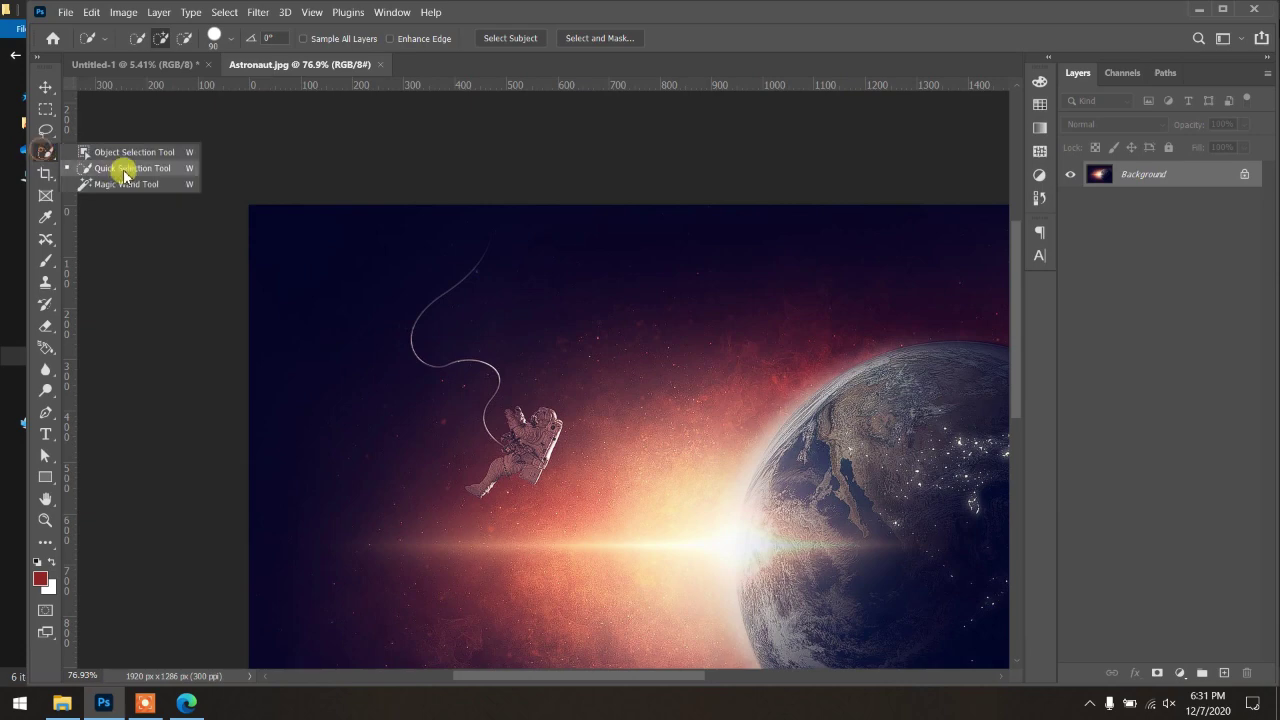
click(124, 172)
drag(371, 243, 566, 500)
key(ctrl+d)
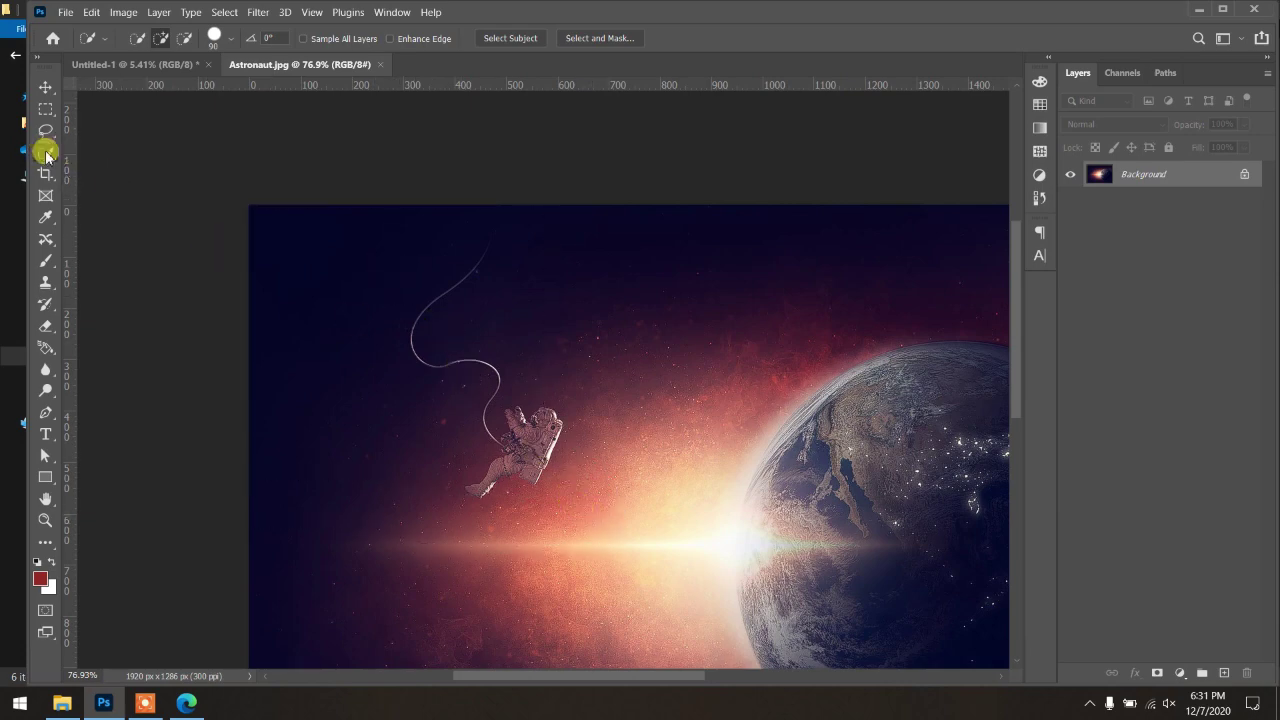
right_click(46, 155)
click(120, 151)
drag(363, 274, 628, 520)
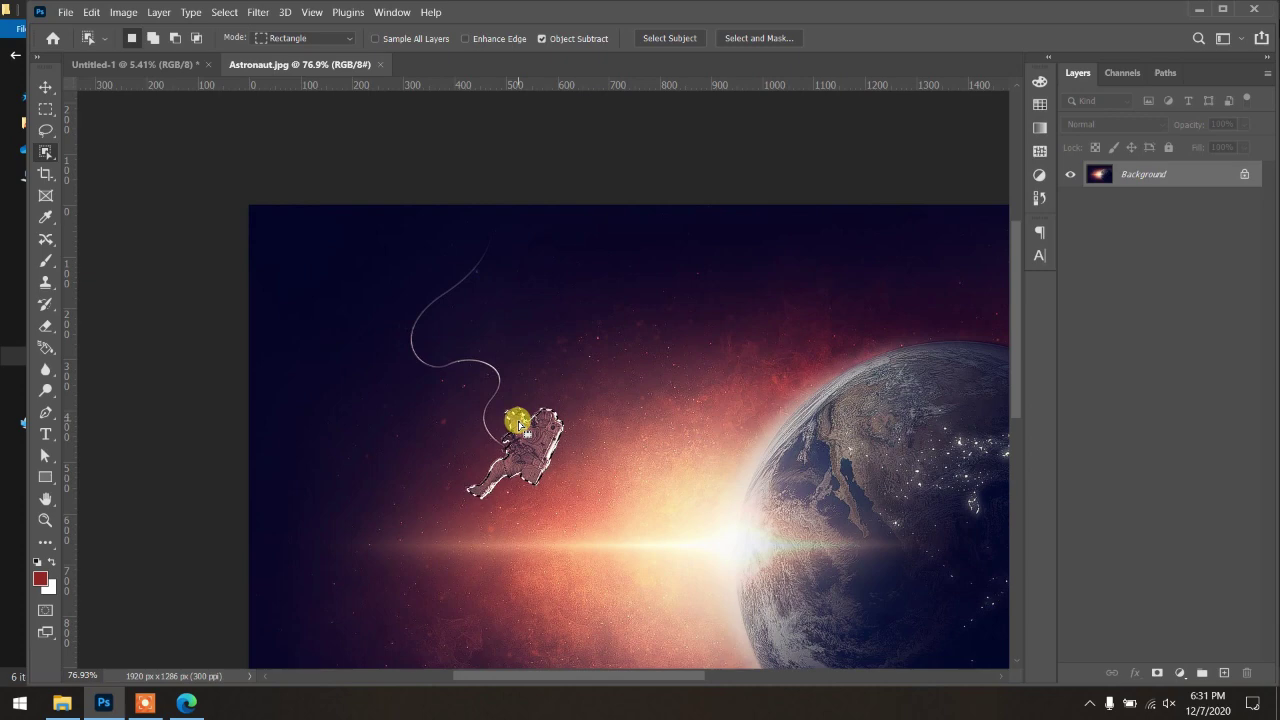
scroll(517, 423, up, 2)
scroll(510, 435, up, 3)
scroll(505, 445, up, 2)
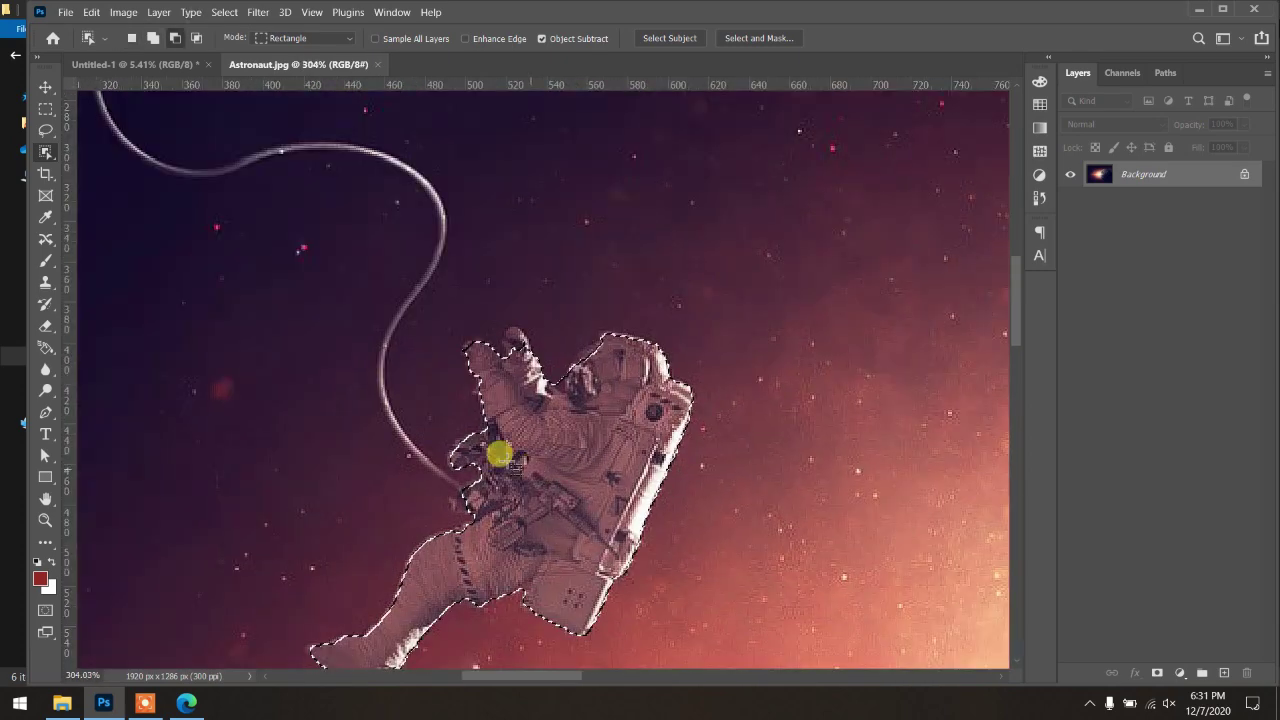
click(510, 338)
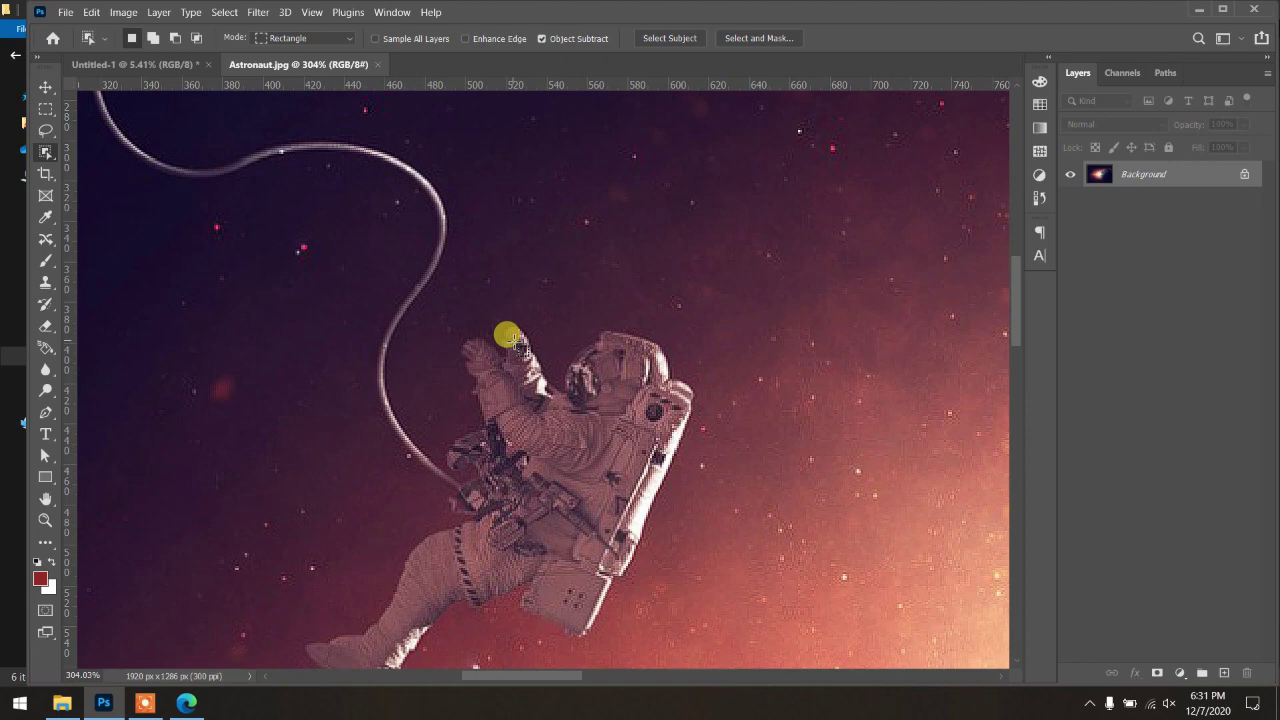
Step: With the Pen tool, trace anchors around the glove's edge and up the arm
key(p)
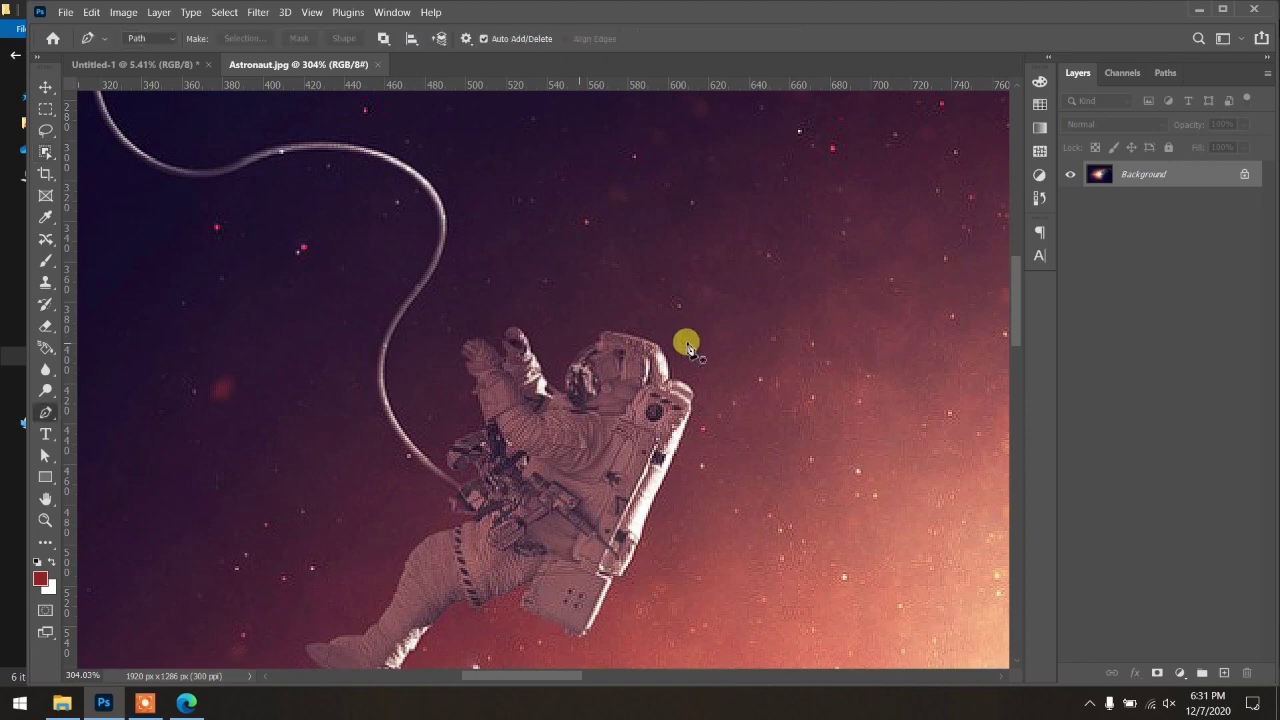
scroll(477, 423, up, 2)
scroll(477, 423, up, 3)
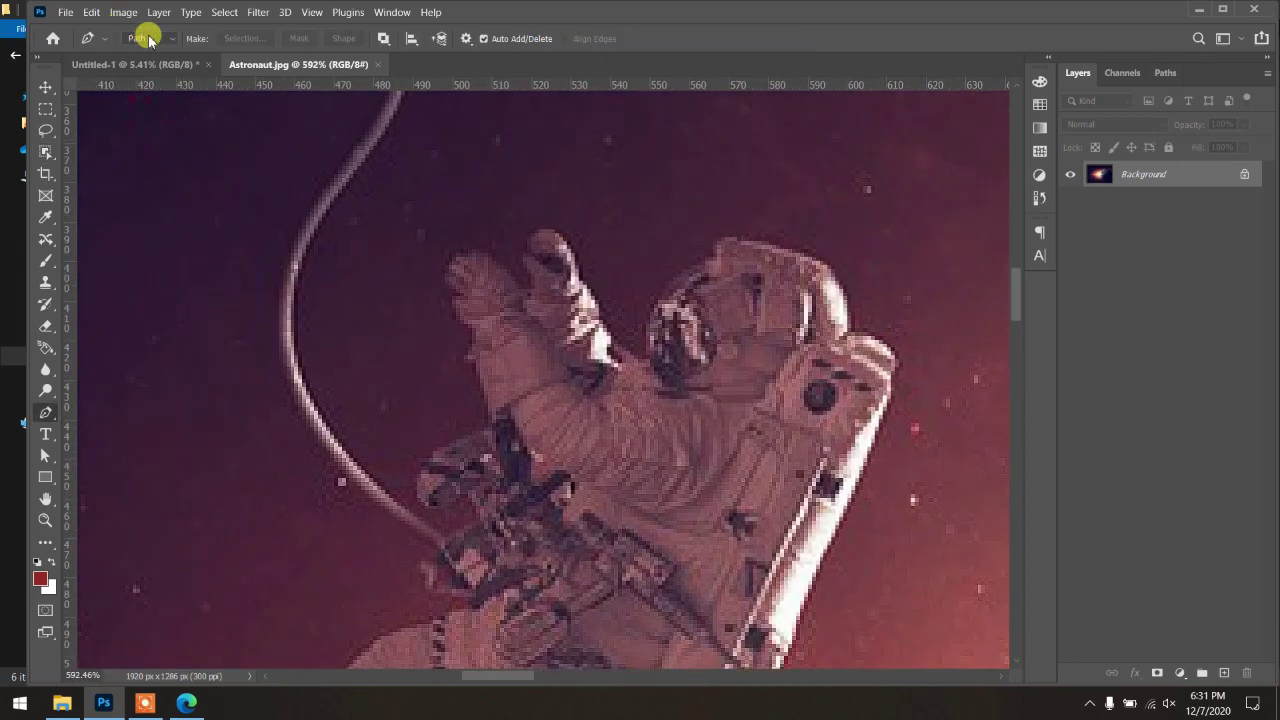
scroll(460, 537, up, 1)
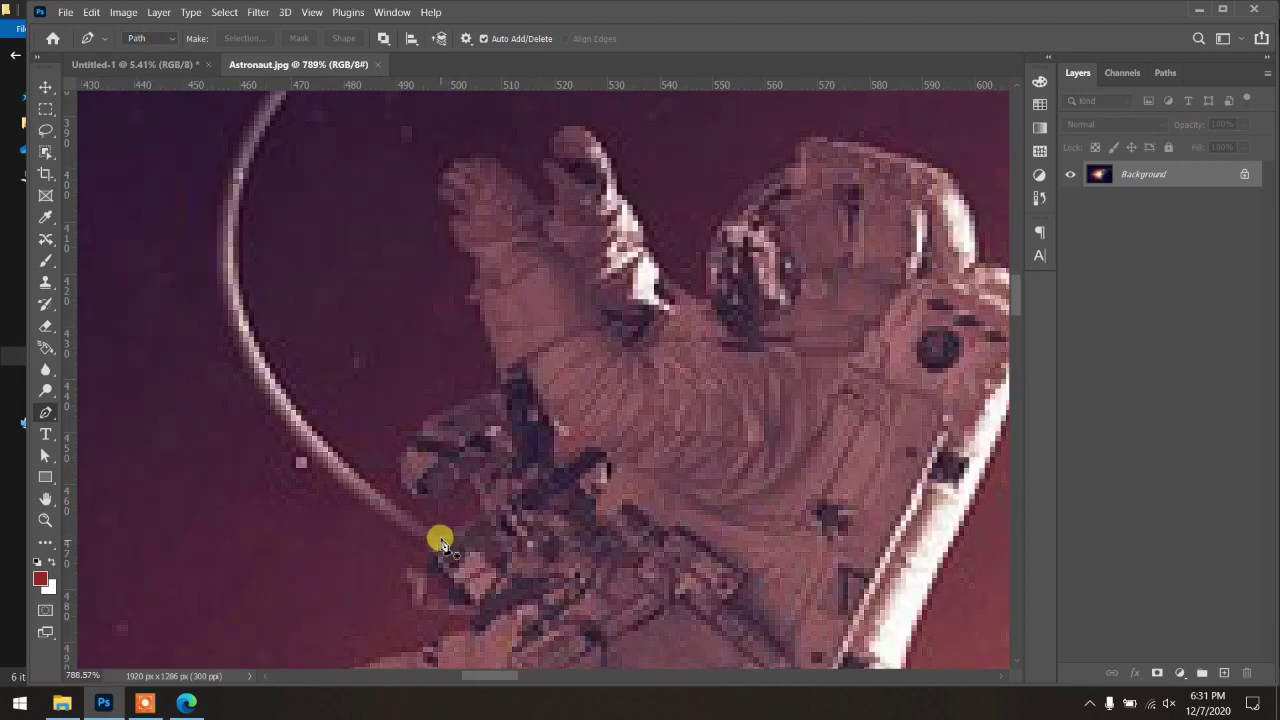
click(439, 538)
click(480, 504)
click(464, 478)
click(406, 473)
click(421, 431)
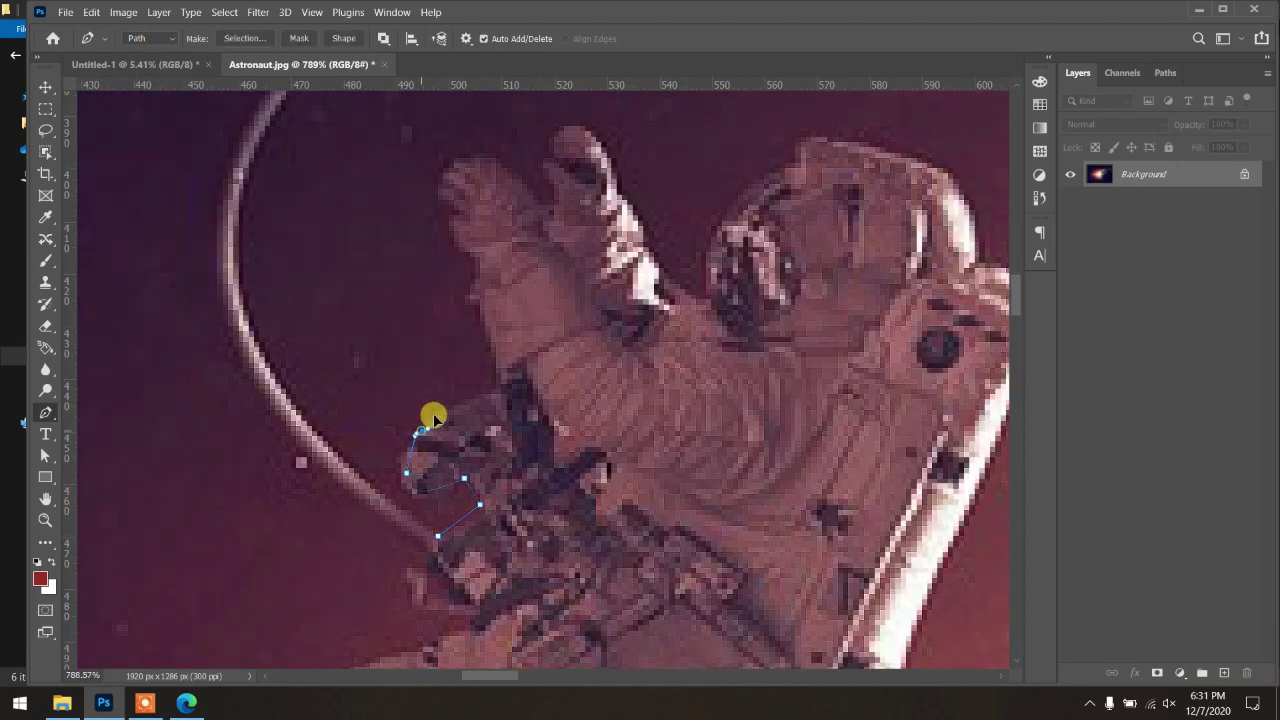
drag(453, 409, 468, 409)
click(500, 383)
click(474, 289)
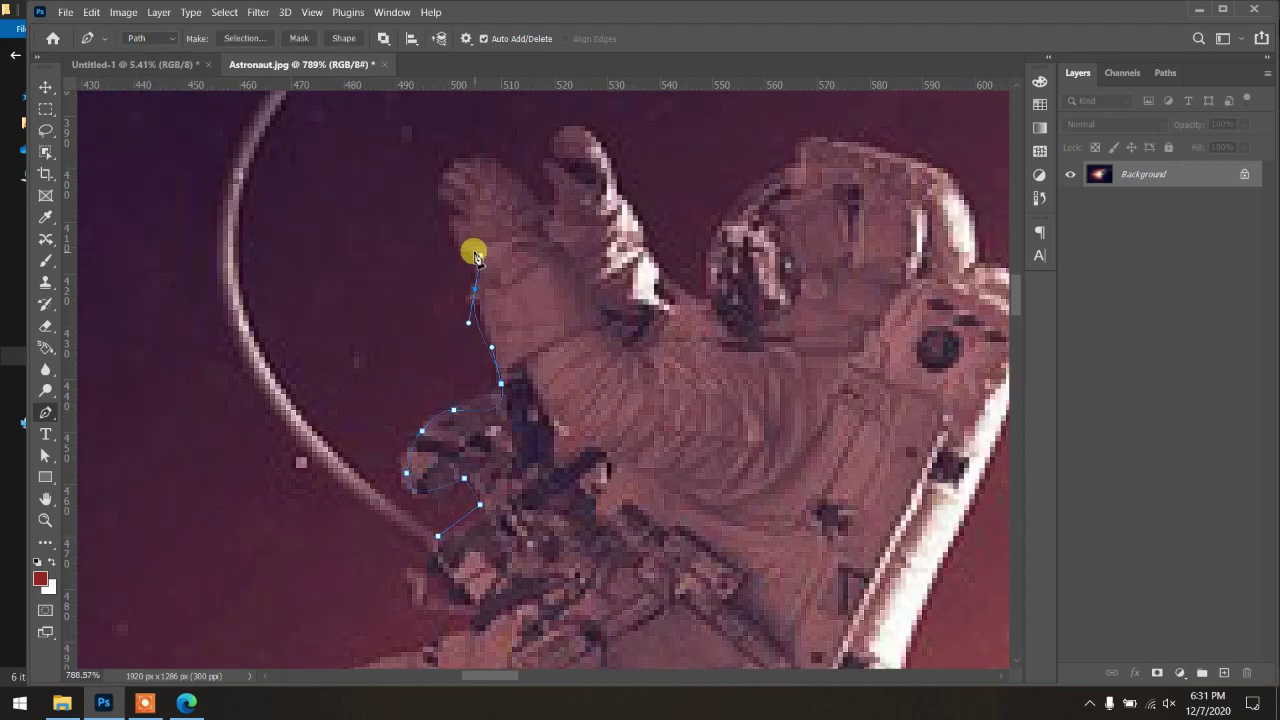
click(474, 252)
Step: Continue the path around the thumb and over the raised finger's tip
click(464, 215)
click(449, 210)
click(438, 188)
click(448, 167)
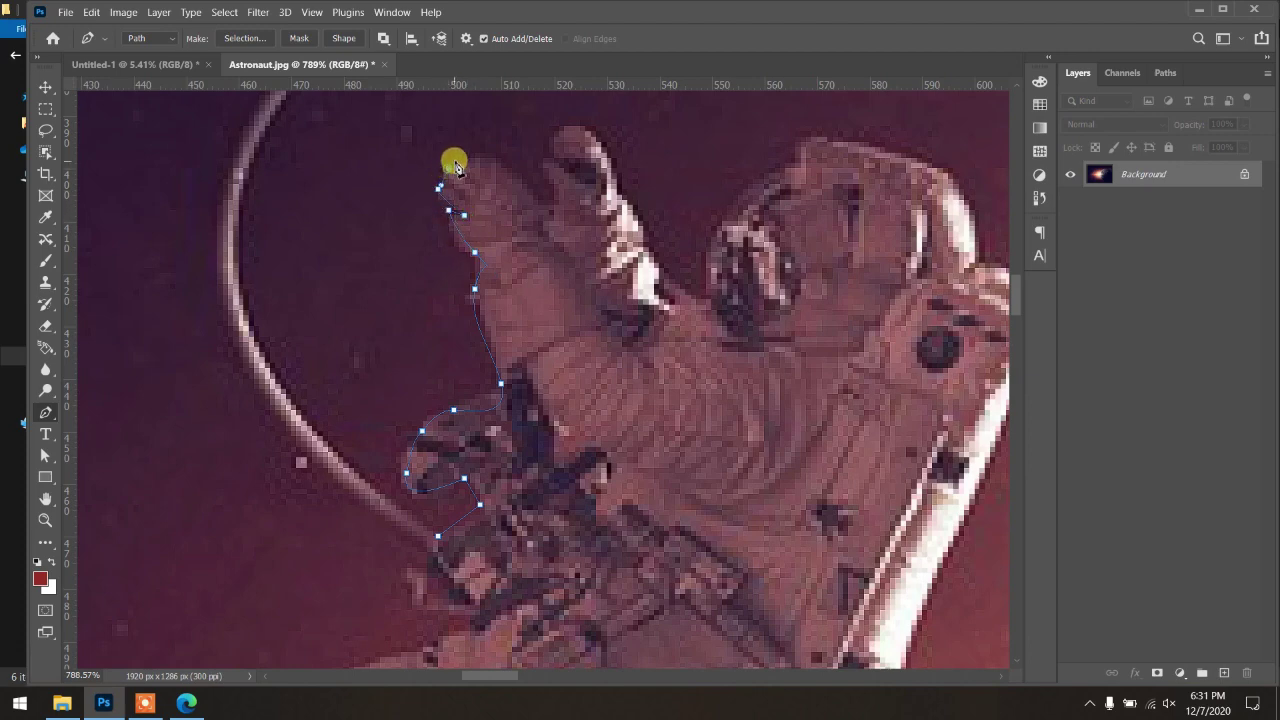
click(453, 157)
drag(485, 157, 562, 211)
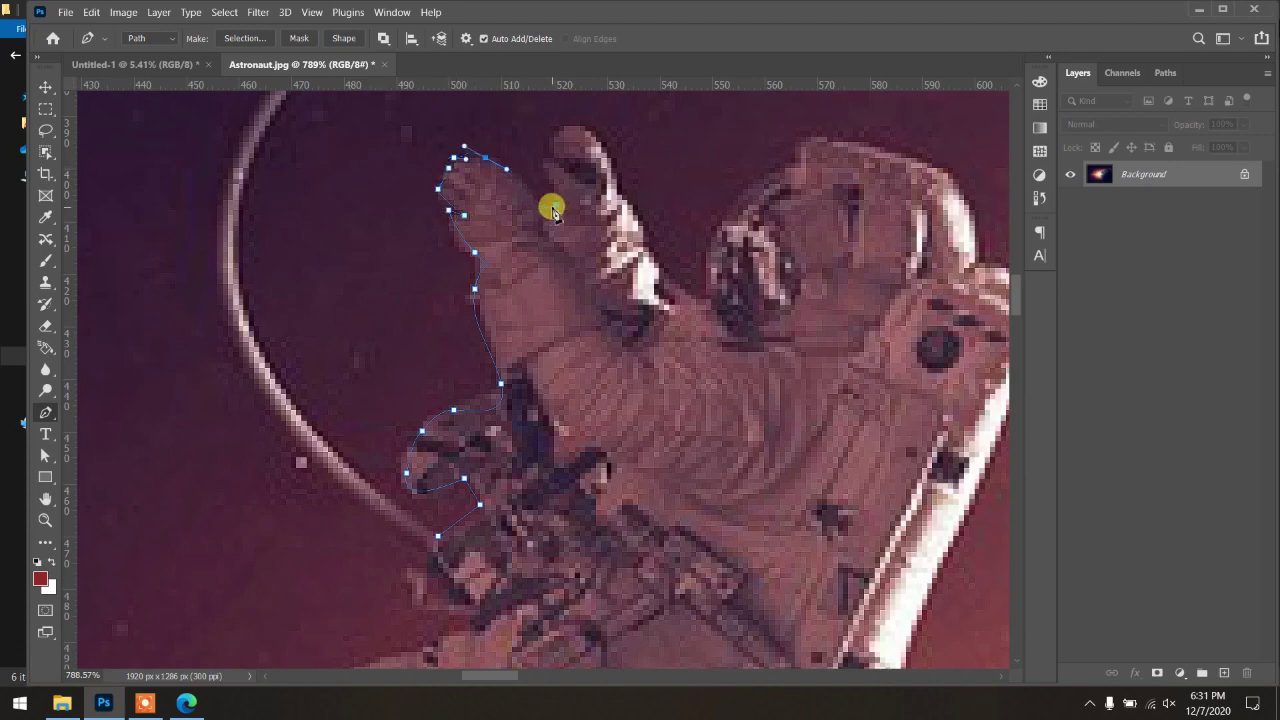
click(553, 205)
click(543, 178)
click(548, 162)
drag(570, 126, 595, 125)
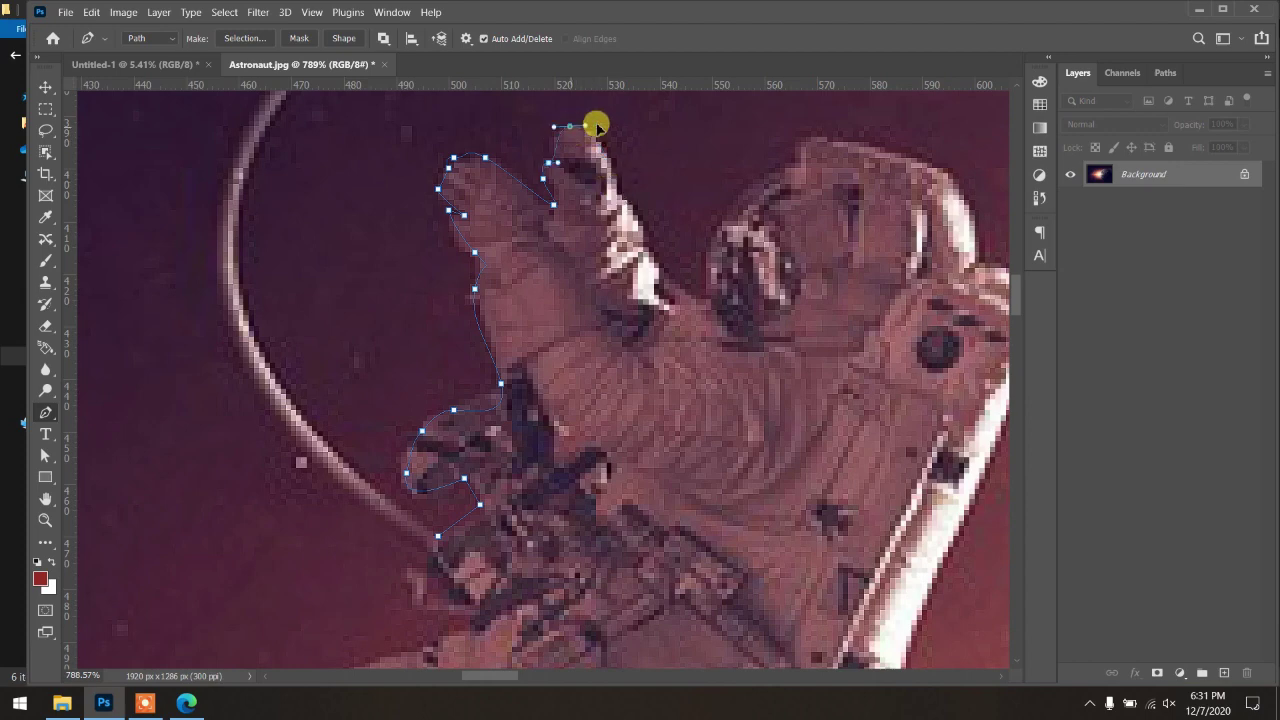
click(612, 181)
drag(628, 204, 637, 217)
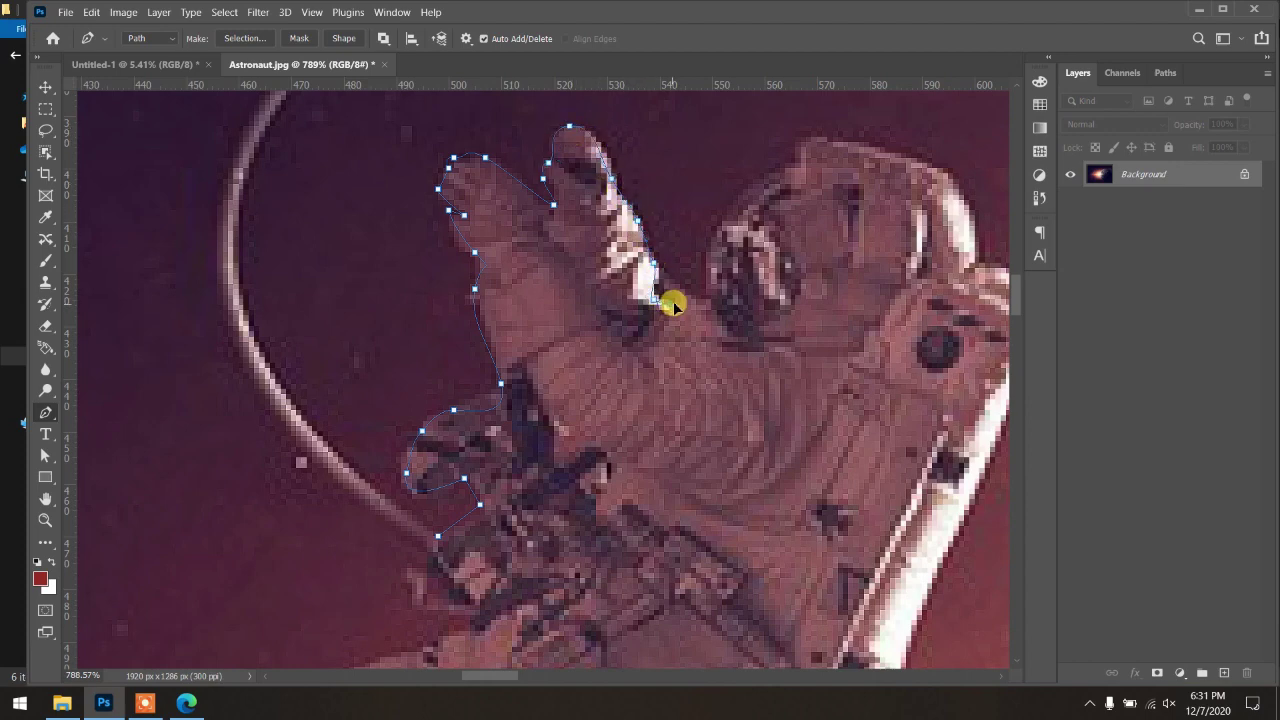
Step: Extend the path around the helmet's top and rounded edge
click(668, 305)
click(711, 304)
click(733, 205)
click(763, 182)
click(788, 181)
click(804, 155)
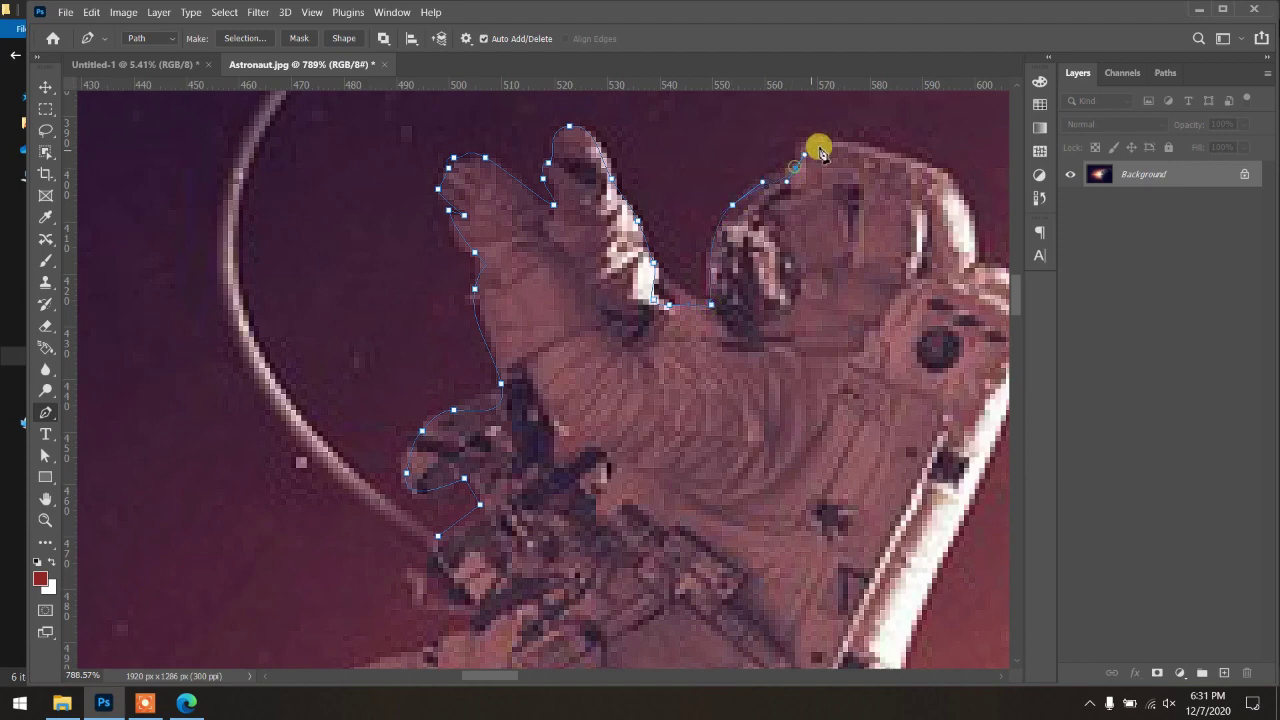
scroll(820, 200, right, 4)
drag(681, 157, 728, 162)
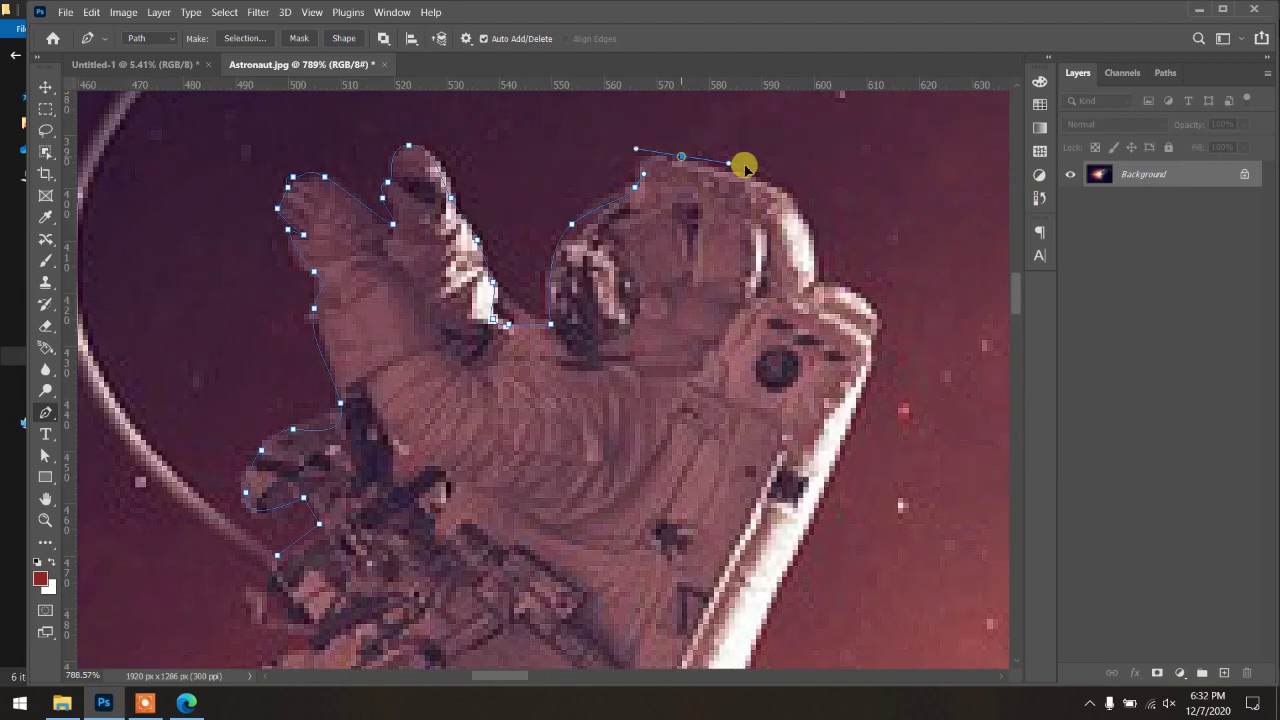
click(745, 165)
drag(797, 198, 815, 229)
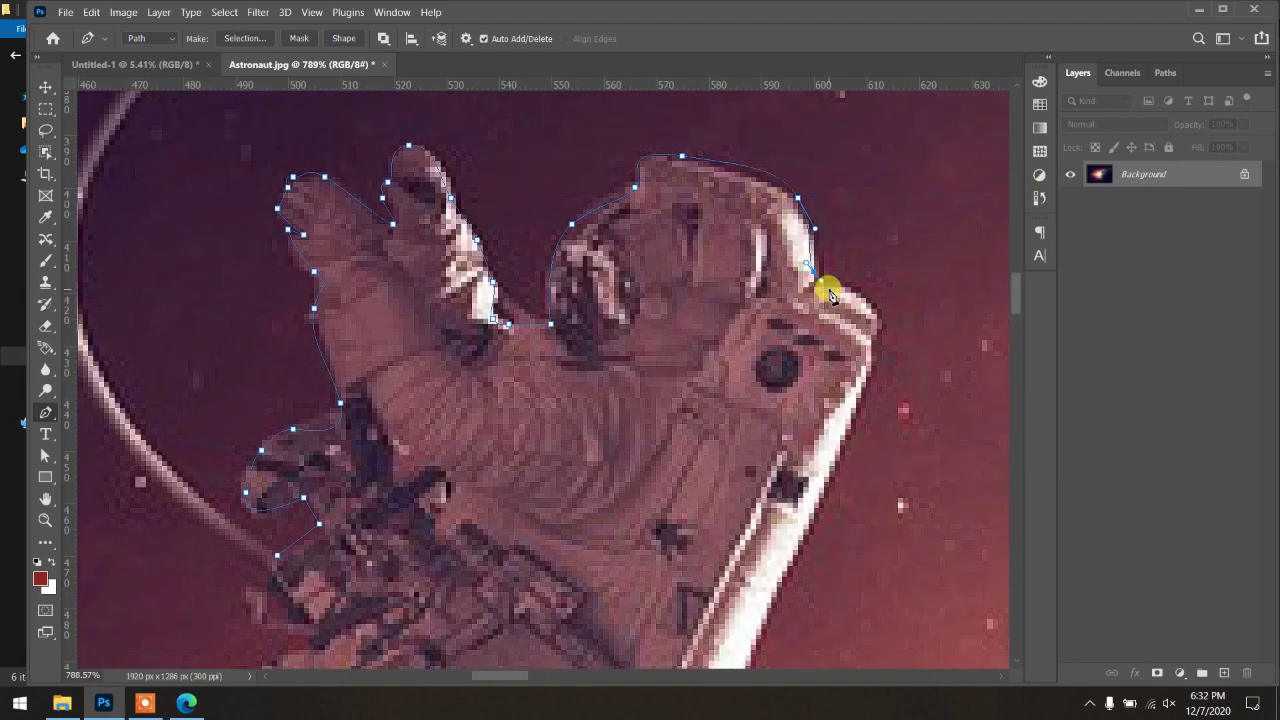
Step: Outline the shoulder and down the arm's right edge
click(813, 272)
click(829, 287)
click(867, 292)
click(879, 327)
click(871, 361)
click(863, 393)
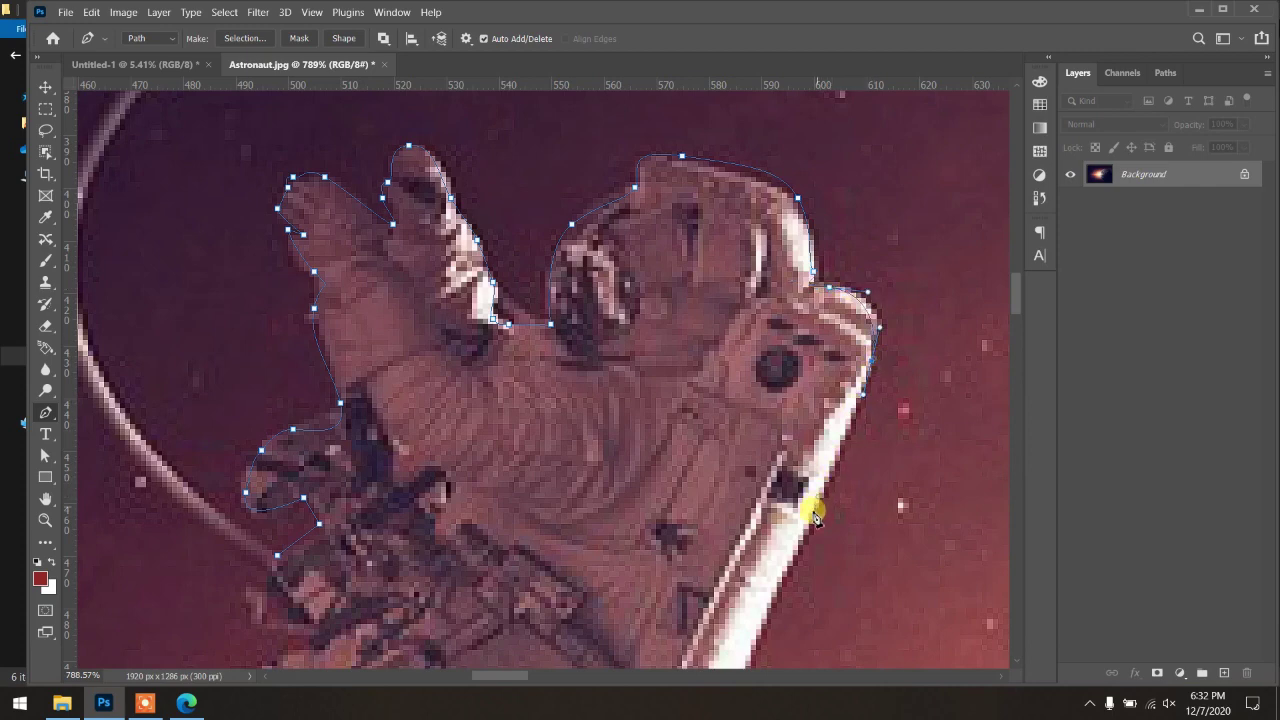
drag(808, 443, 855, 200)
click(824, 253)
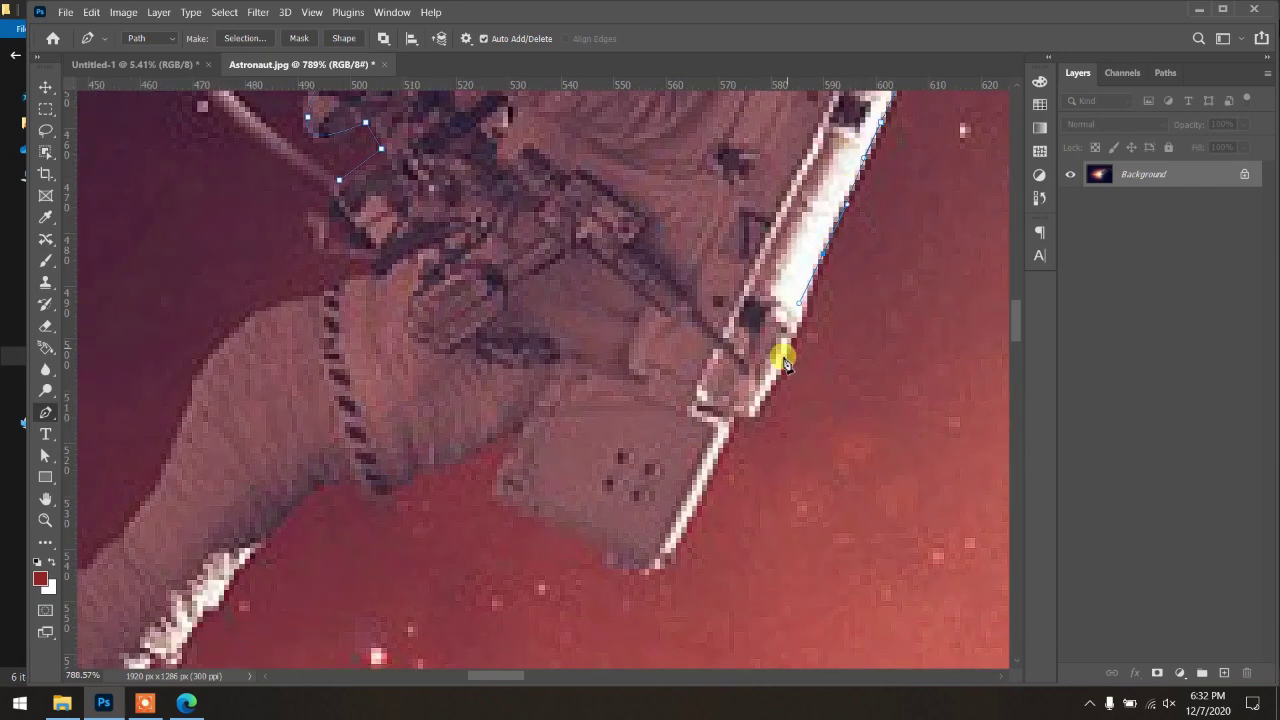
click(776, 373)
click(756, 411)
click(738, 409)
click(731, 425)
Step: Trace around the arm's lower corner, the boxy piece and the limb's lower edge
click(717, 463)
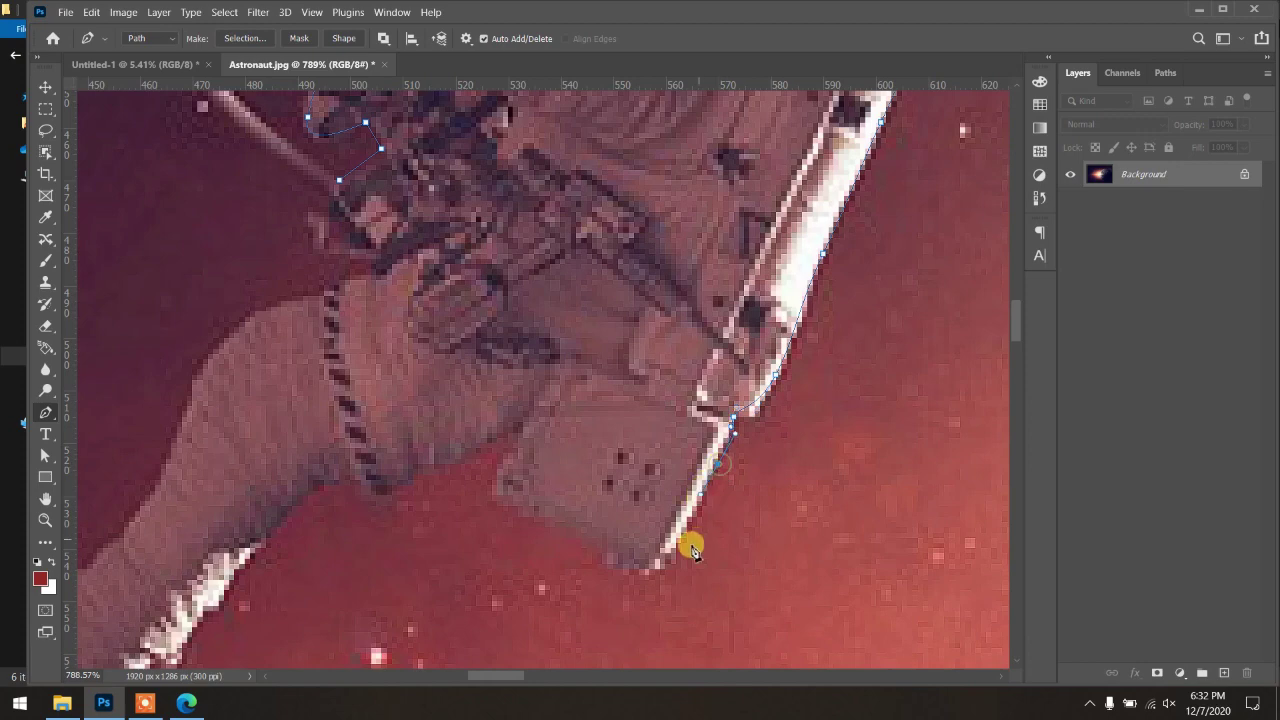
click(655, 567)
click(640, 567)
click(516, 506)
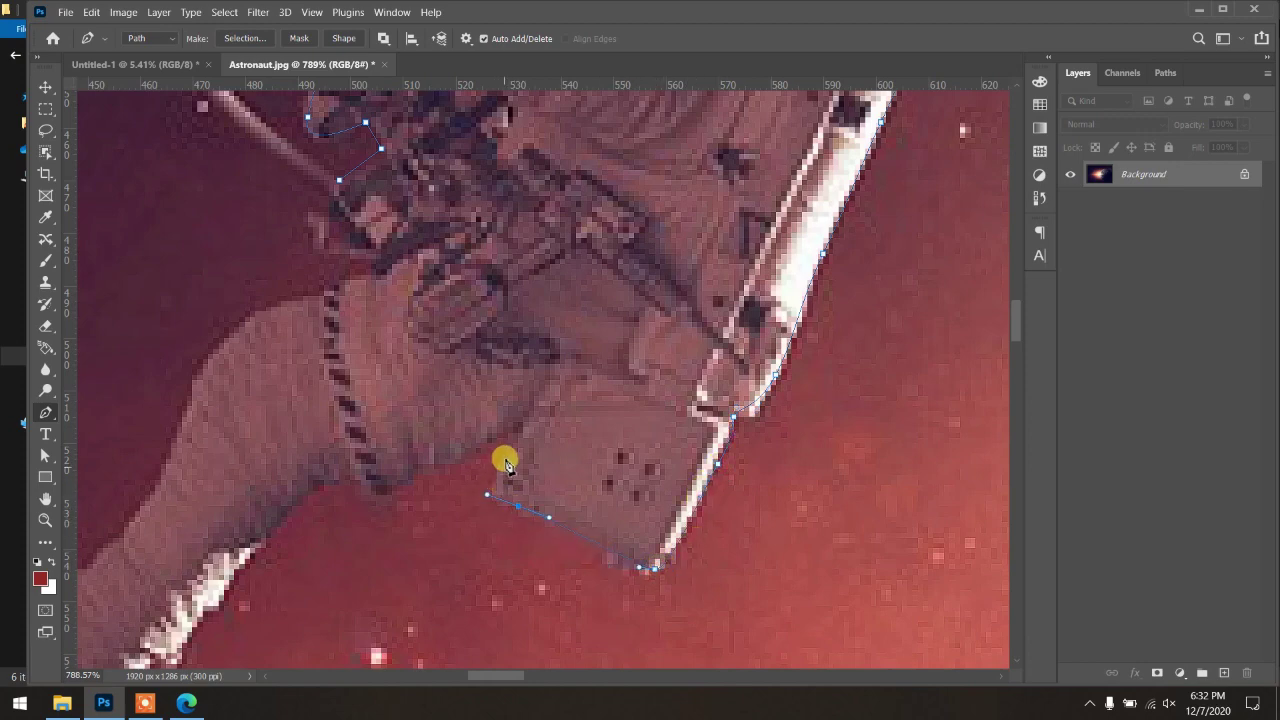
click(507, 459)
click(517, 423)
drag(409, 481, 394, 486)
click(367, 494)
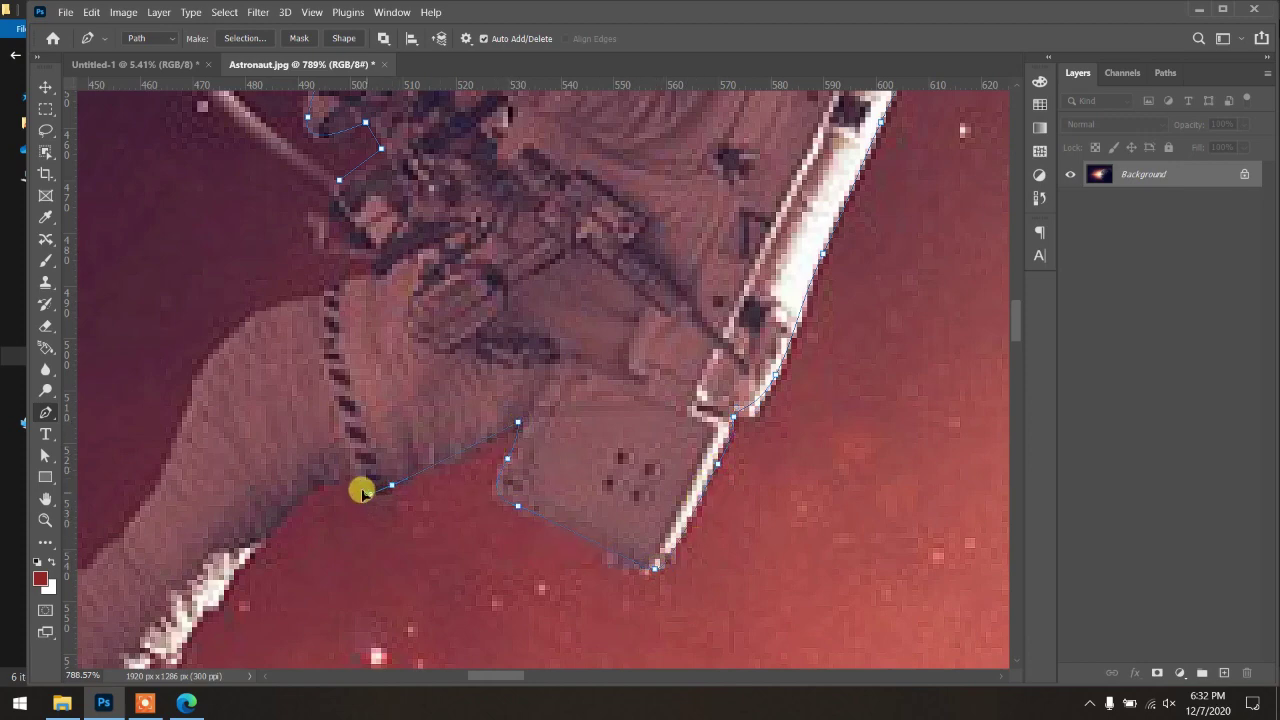
click(355, 487)
click(335, 483)
click(318, 490)
click(301, 497)
drag(285, 515, 493, 327)
Step: Continue the outline along the foot's lower edge, around its tip and top
click(458, 362)
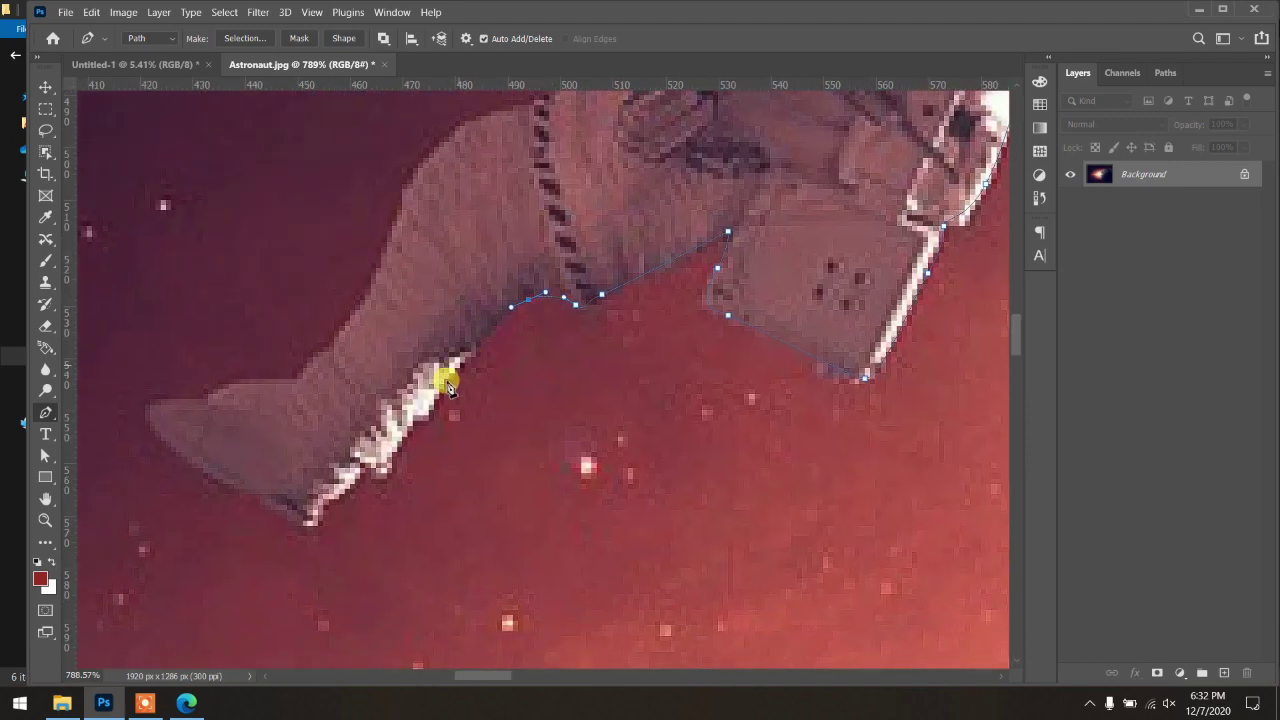
click(420, 420)
click(402, 442)
click(388, 467)
click(357, 481)
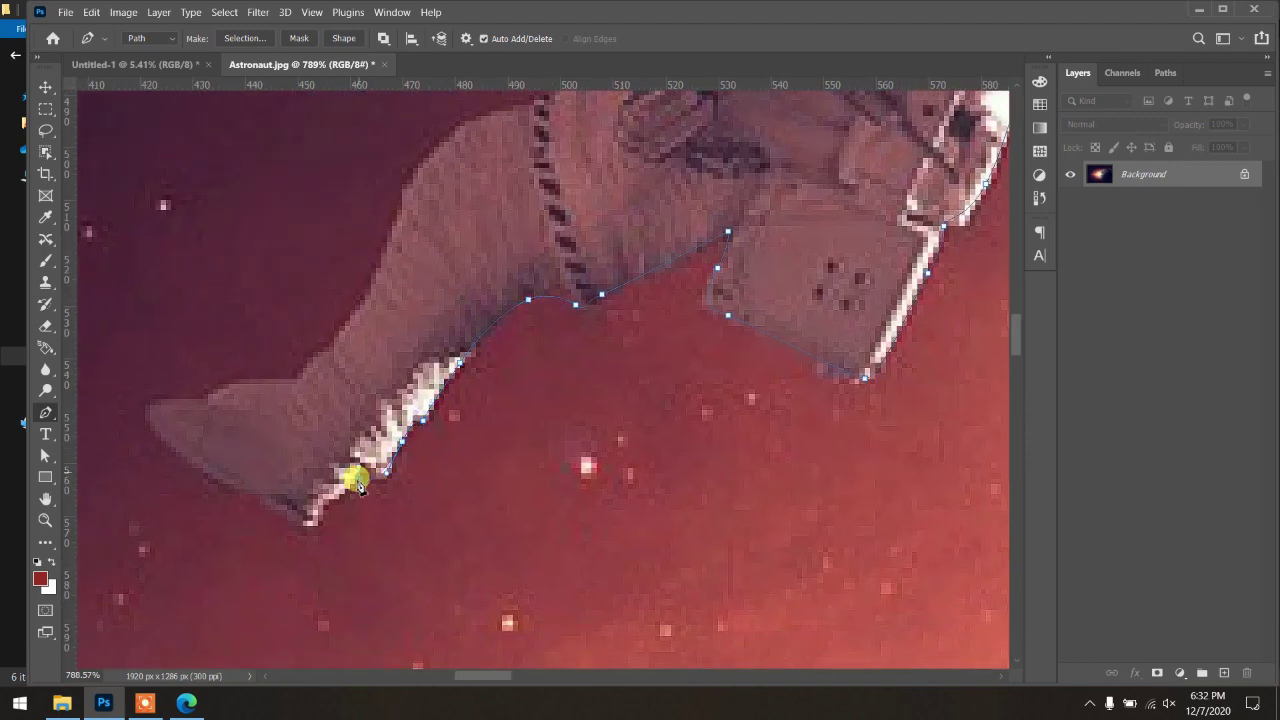
click(328, 510)
click(312, 524)
click(281, 511)
click(251, 509)
click(212, 484)
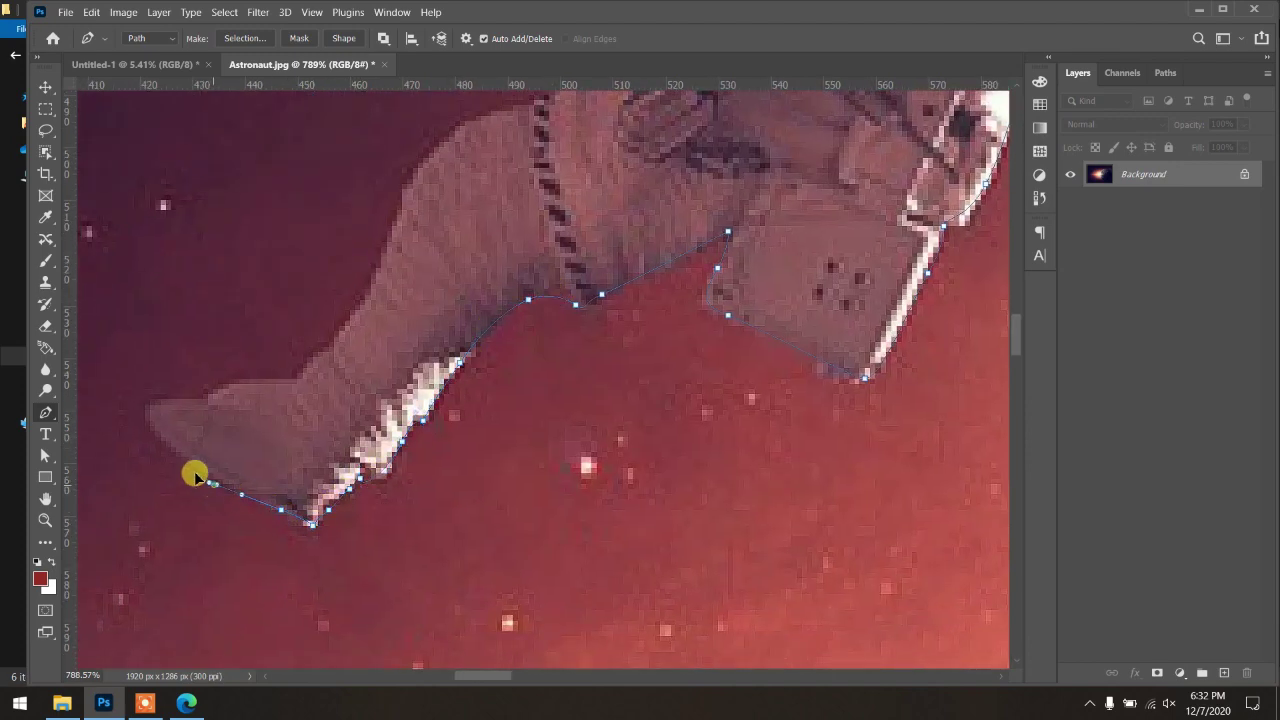
click(173, 458)
click(144, 410)
click(207, 404)
drag(265, 378, 310, 377)
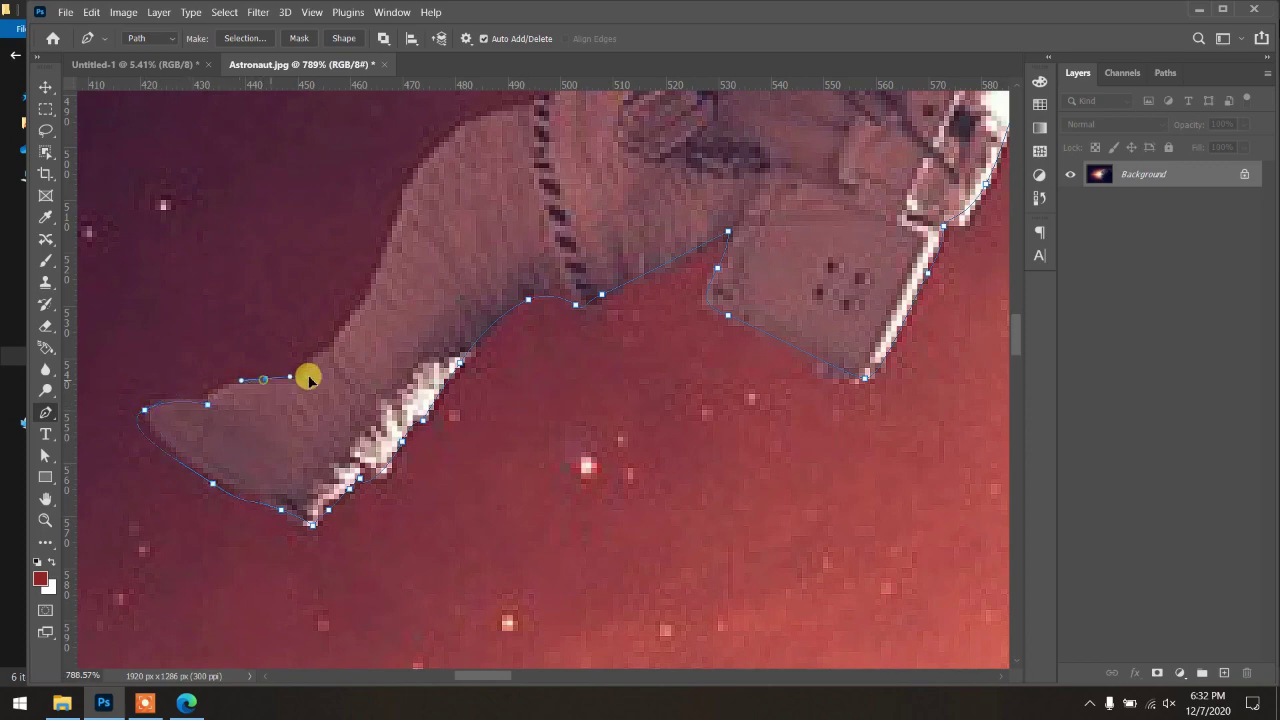
Step: Trace up the limb's left edge back toward the hand
click(328, 348)
click(364, 307)
click(384, 266)
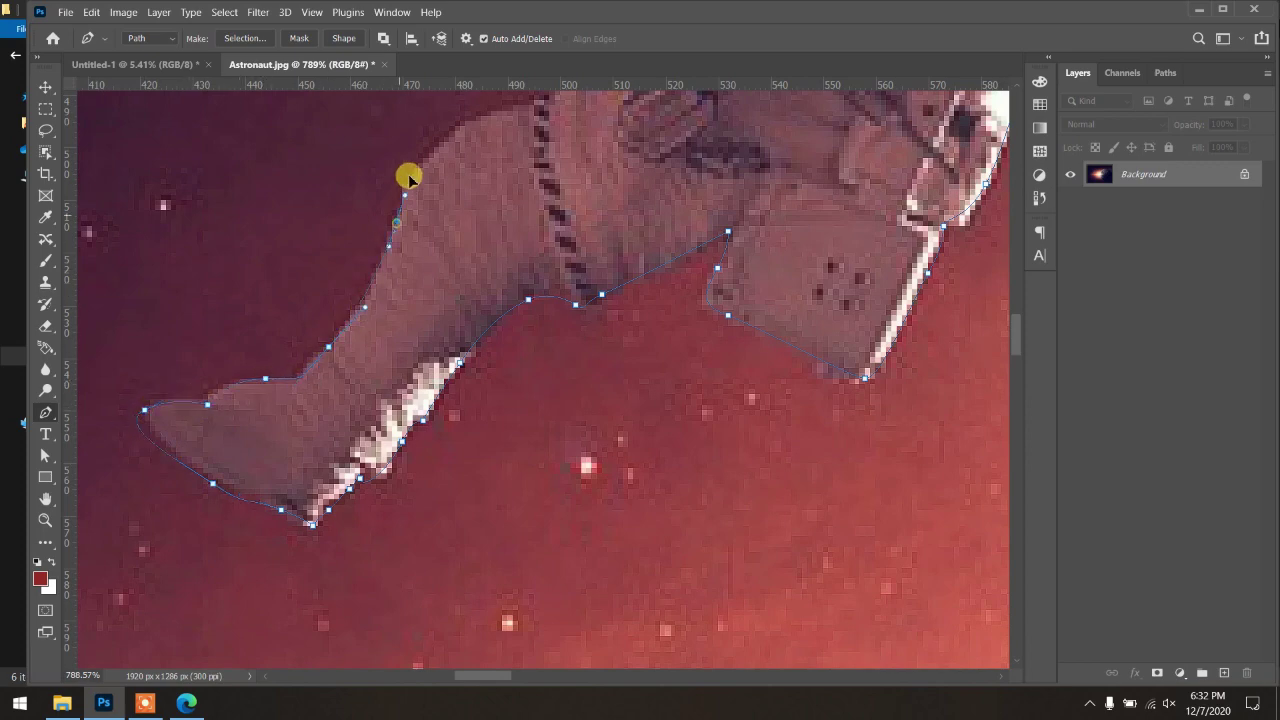
click(409, 176)
drag(445, 247, 431, 300)
click(430, 297)
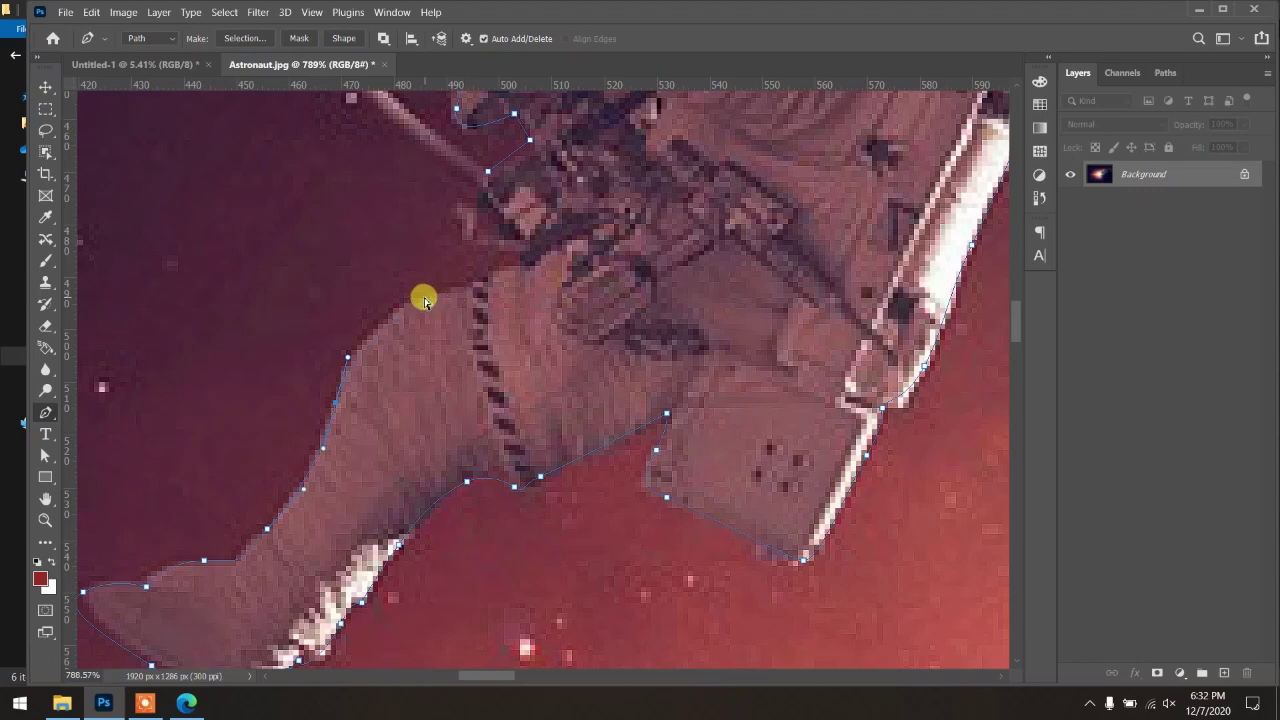
click(485, 276)
drag(524, 255, 526, 246)
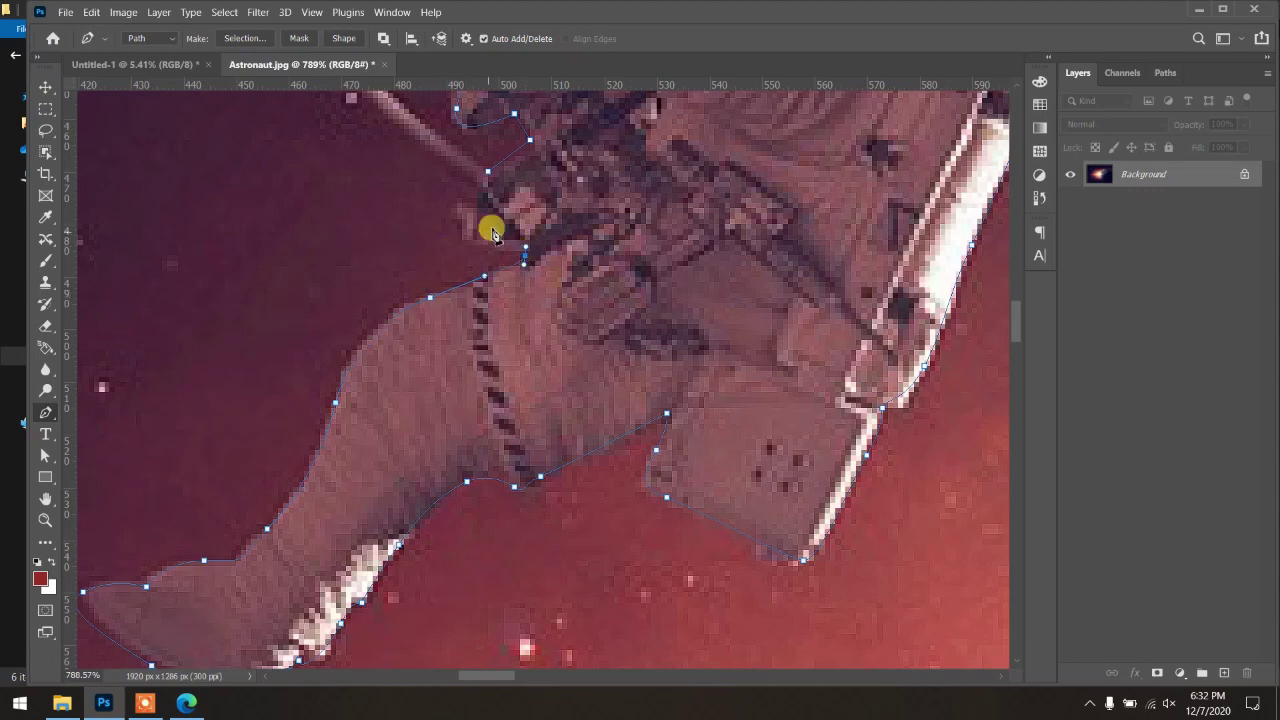
click(487, 224)
click(478, 192)
drag(443, 160, 680, 533)
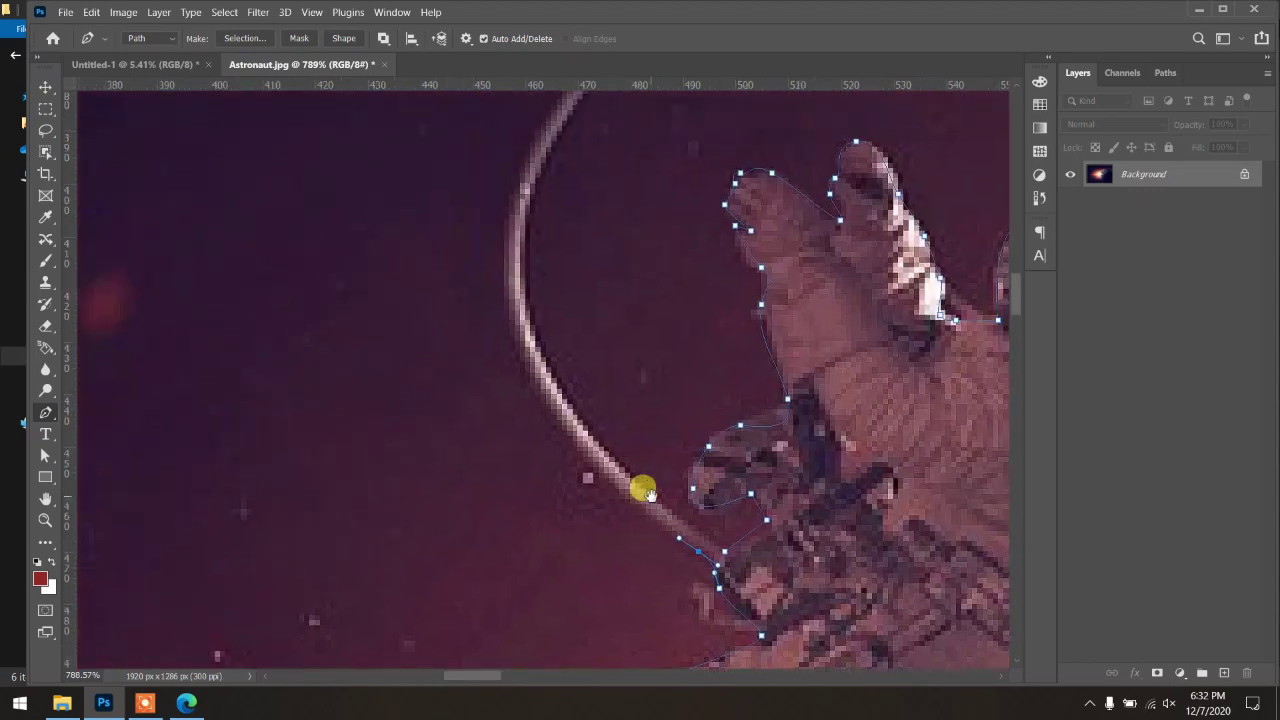
Step: Start tracing the tether with curved anchors up to the top of its loop
drag(514, 346, 424, 193)
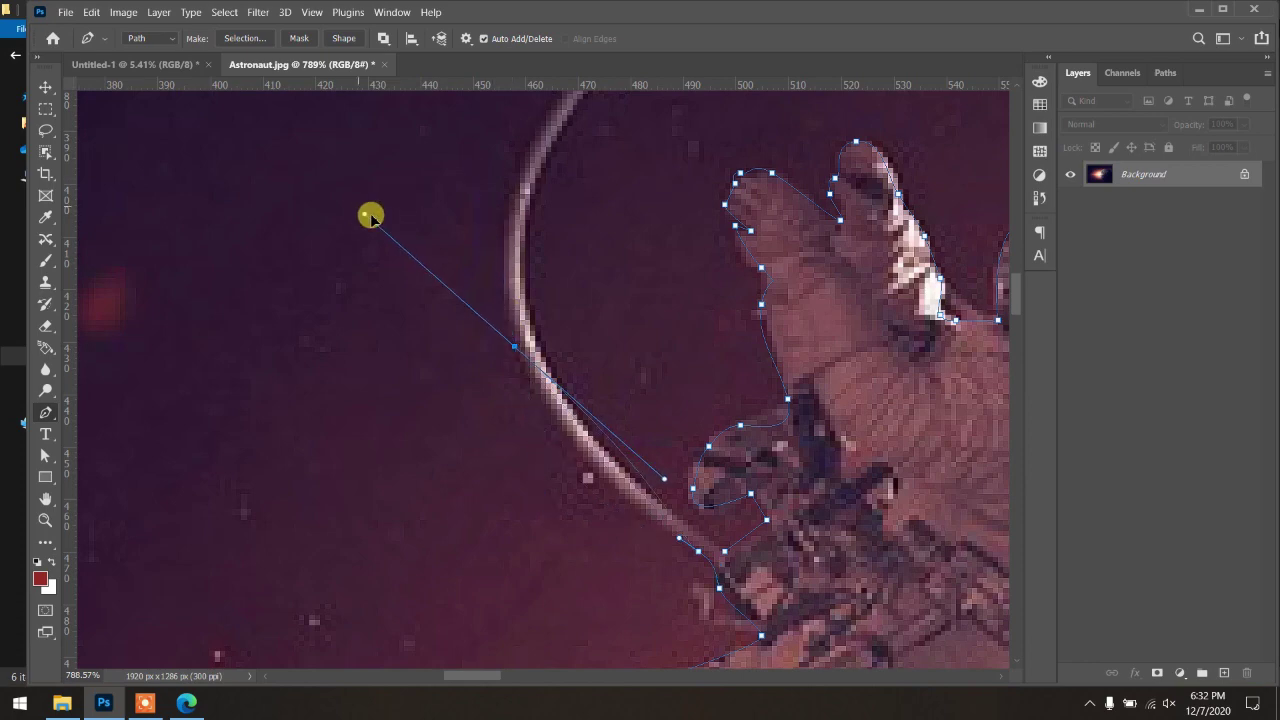
scroll(626, 289, up, 5)
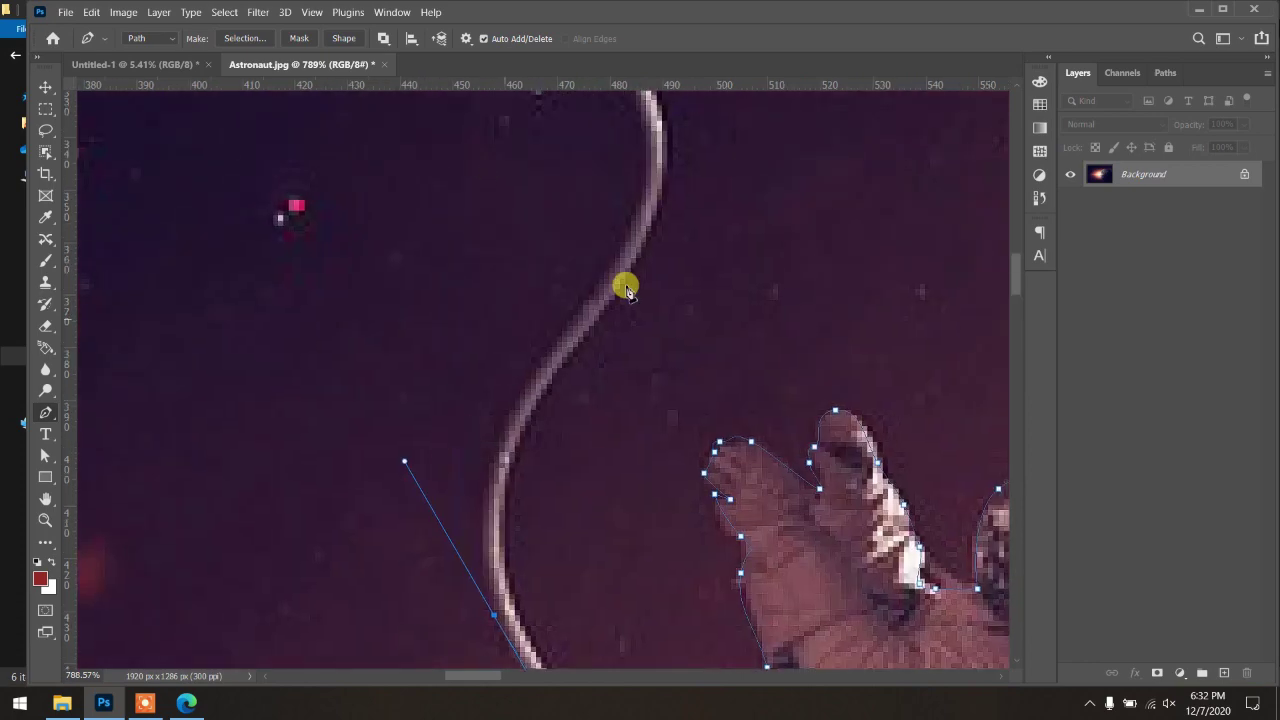
drag(609, 273, 640, 194)
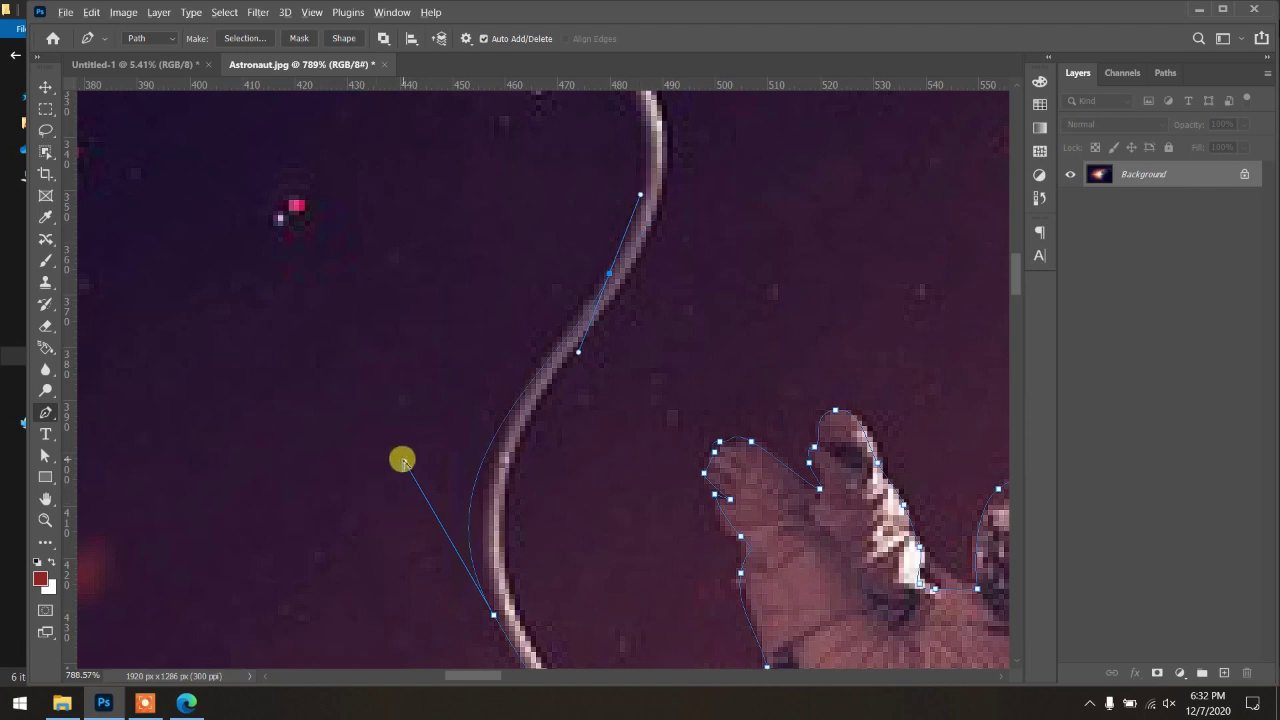
drag(404, 461, 440, 410)
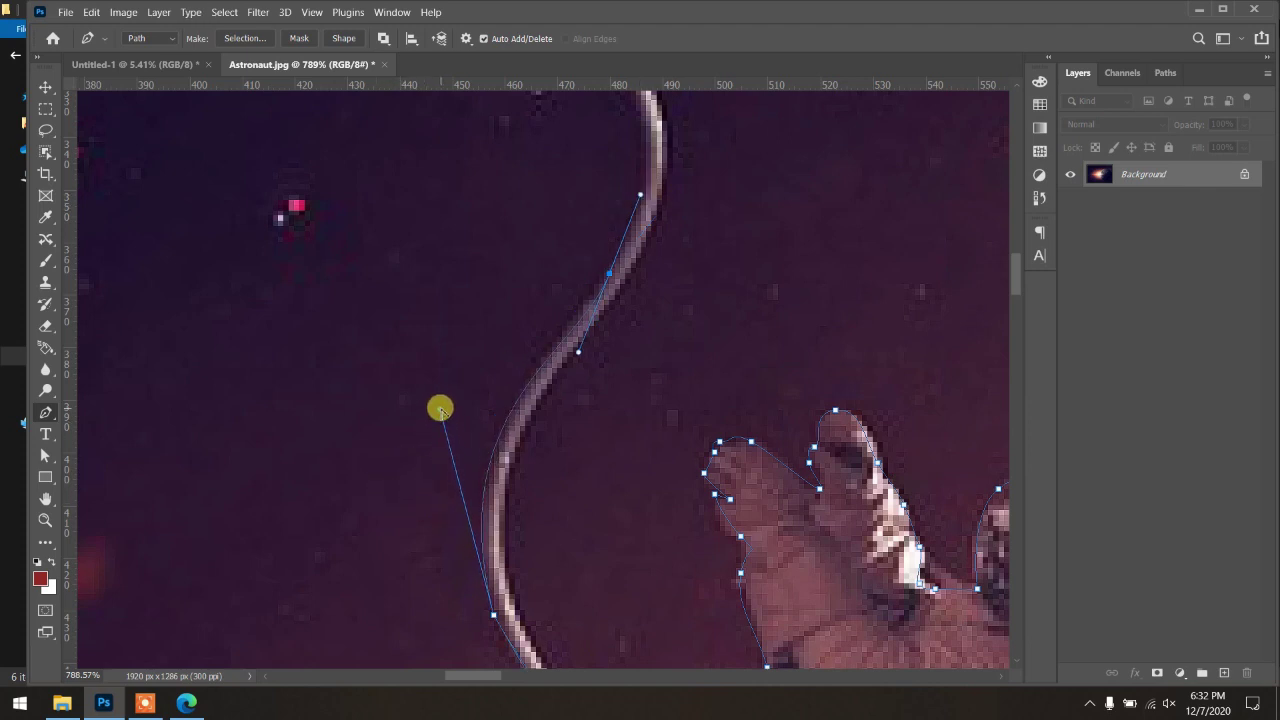
drag(676, 330, 669, 536)
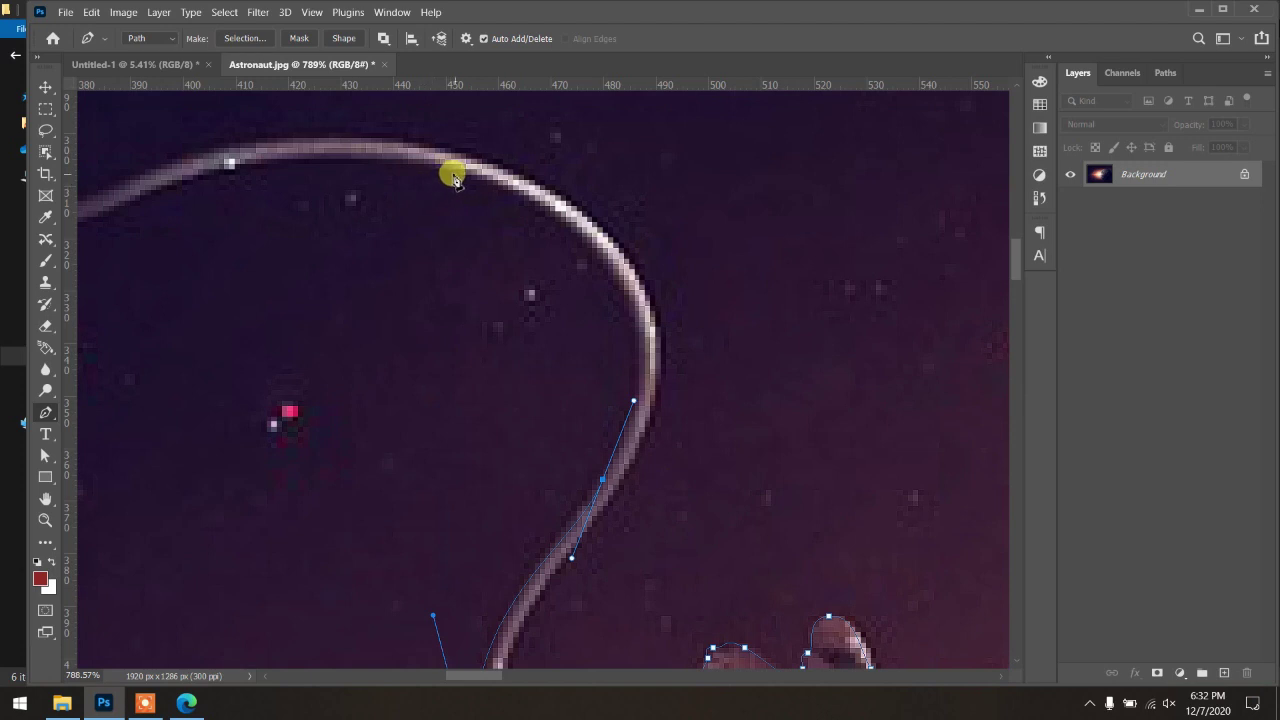
mouse_move(455, 175)
mouse_down()
mouse_move(229, 114)
mouse_move(206, 94)
mouse_up()
drag(224, 209, 694, 303)
scroll(475, 328, down, 2)
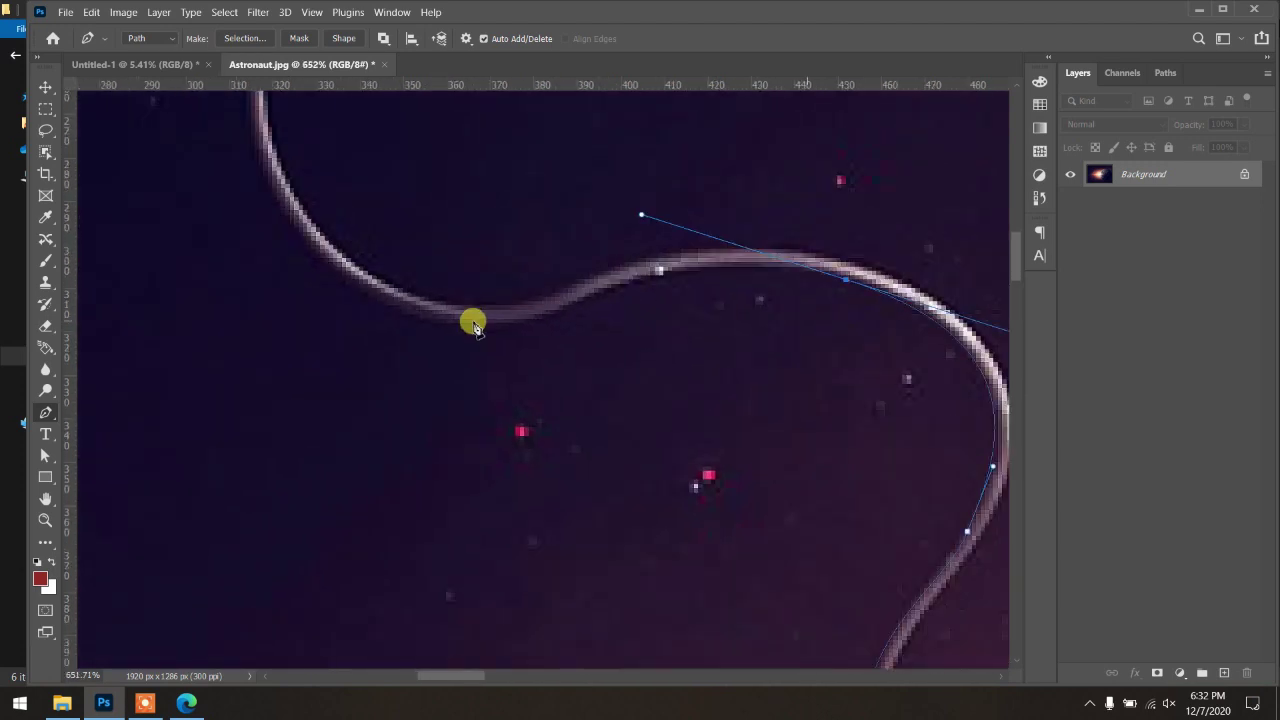
mouse_move(545, 318)
mouse_down()
mouse_move(434, 340)
mouse_move(453, 346)
mouse_up()
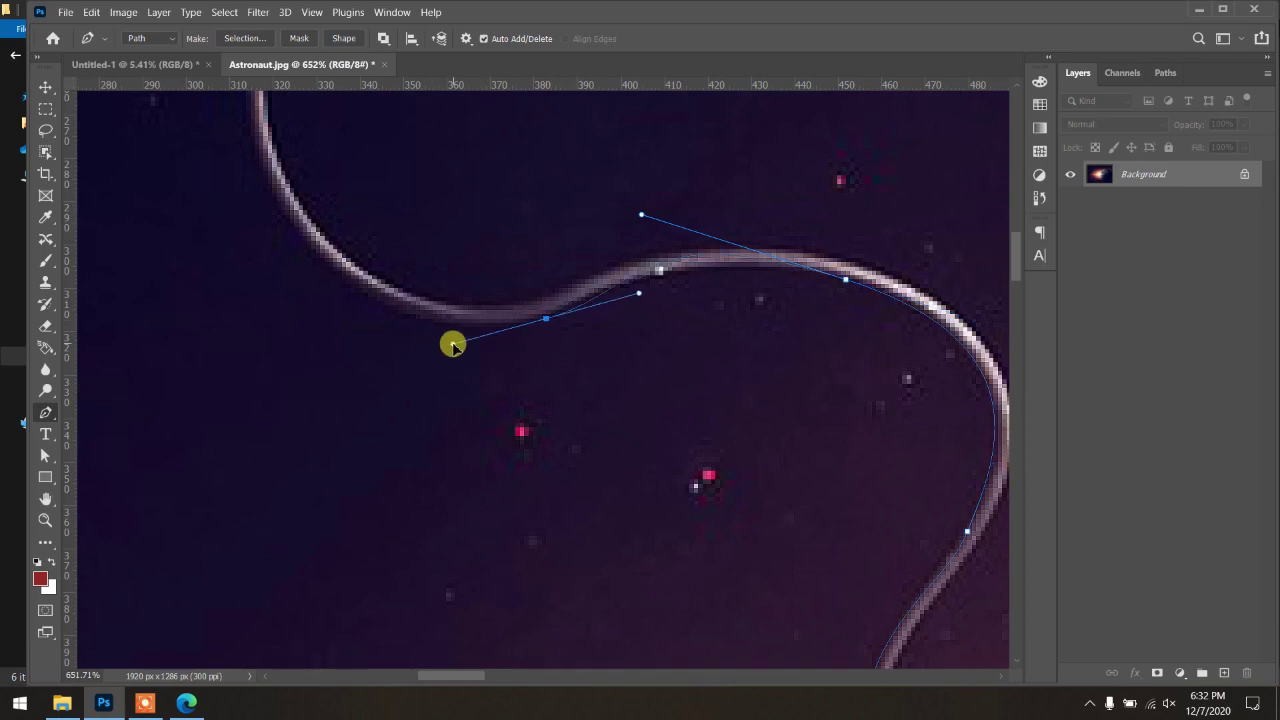
scroll(743, 280, up, 2)
scroll(615, 203, down, 1)
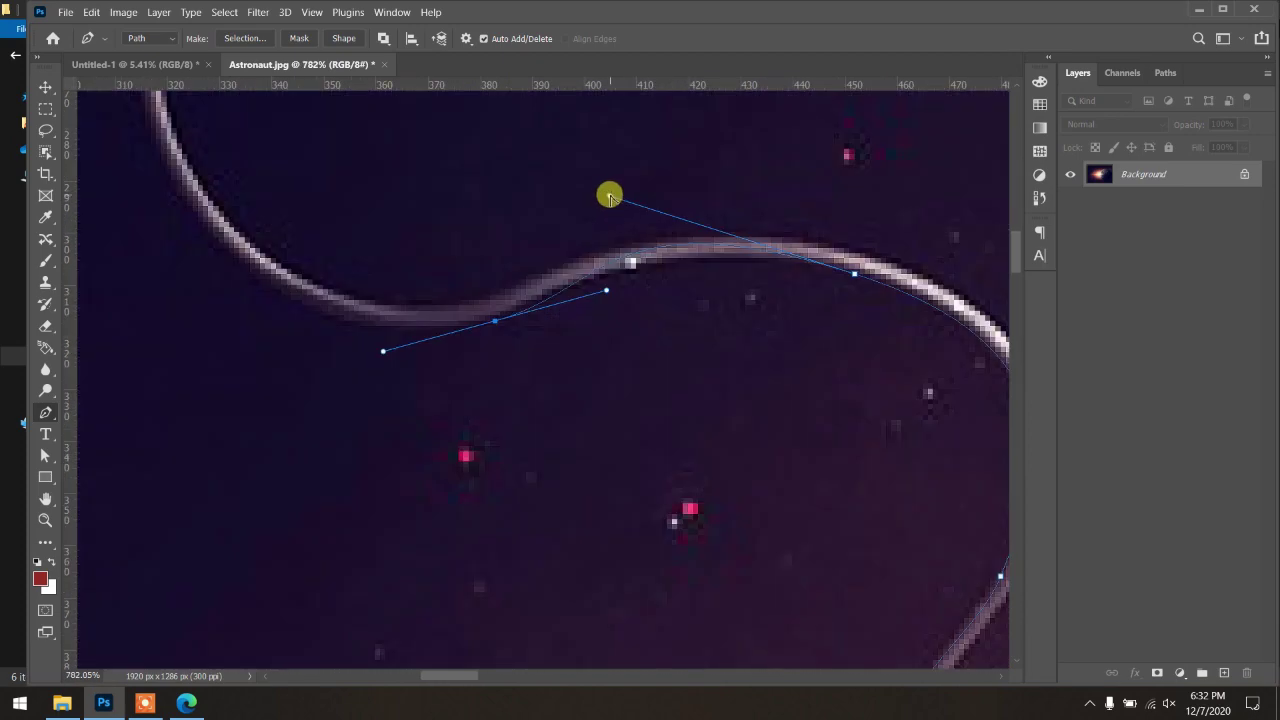
drag(609, 195, 762, 234)
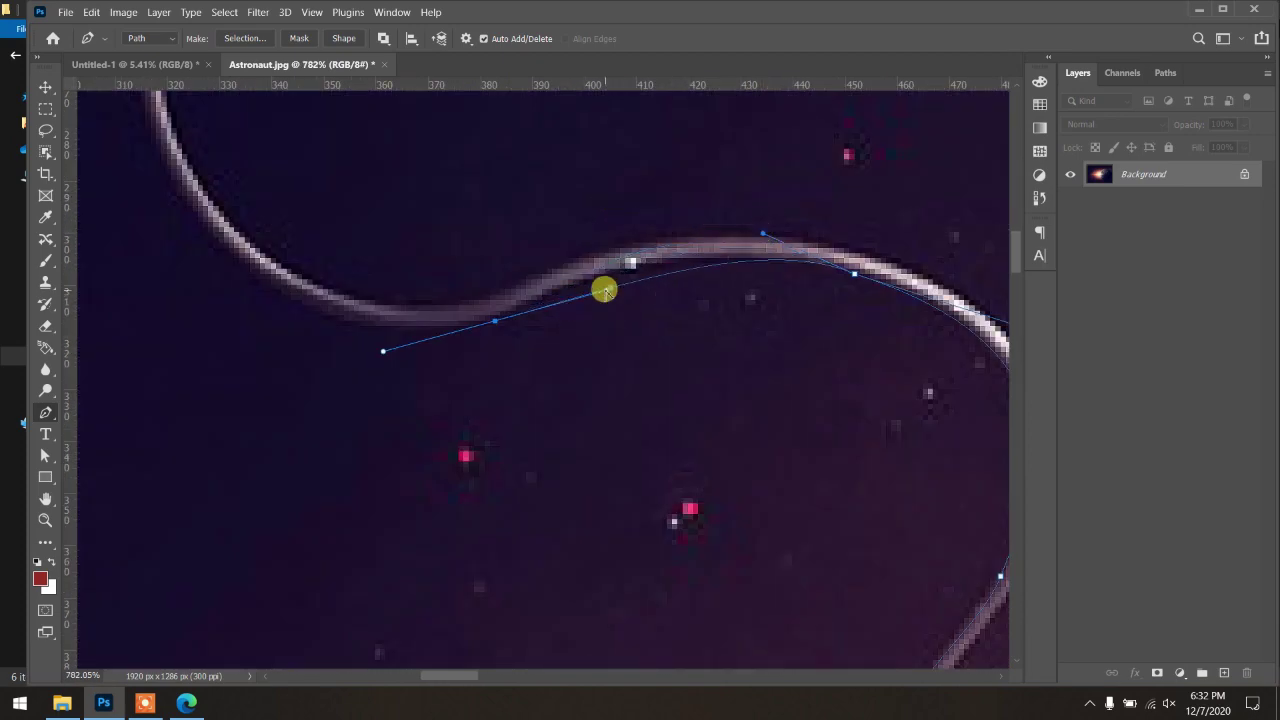
drag(606, 291, 588, 282)
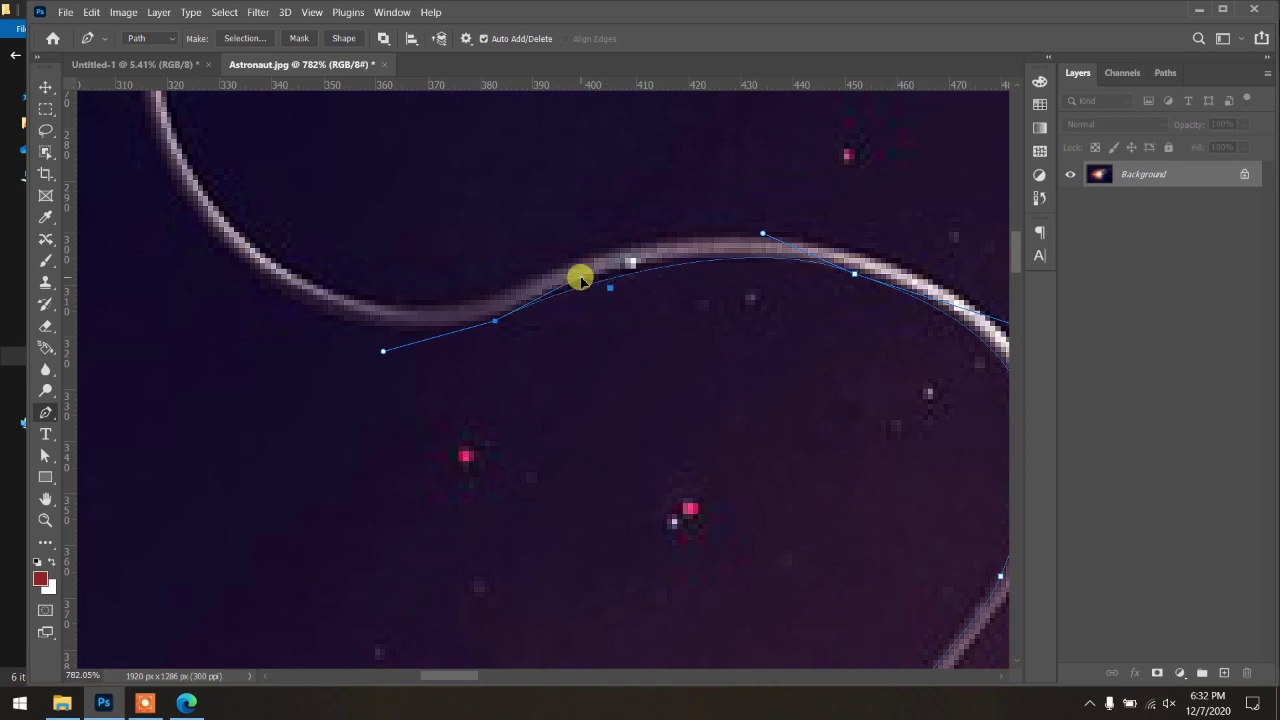
Step: Add curved anchors along the tether's upper curve, undoing one misplaced point
scroll(583, 285, up, 1)
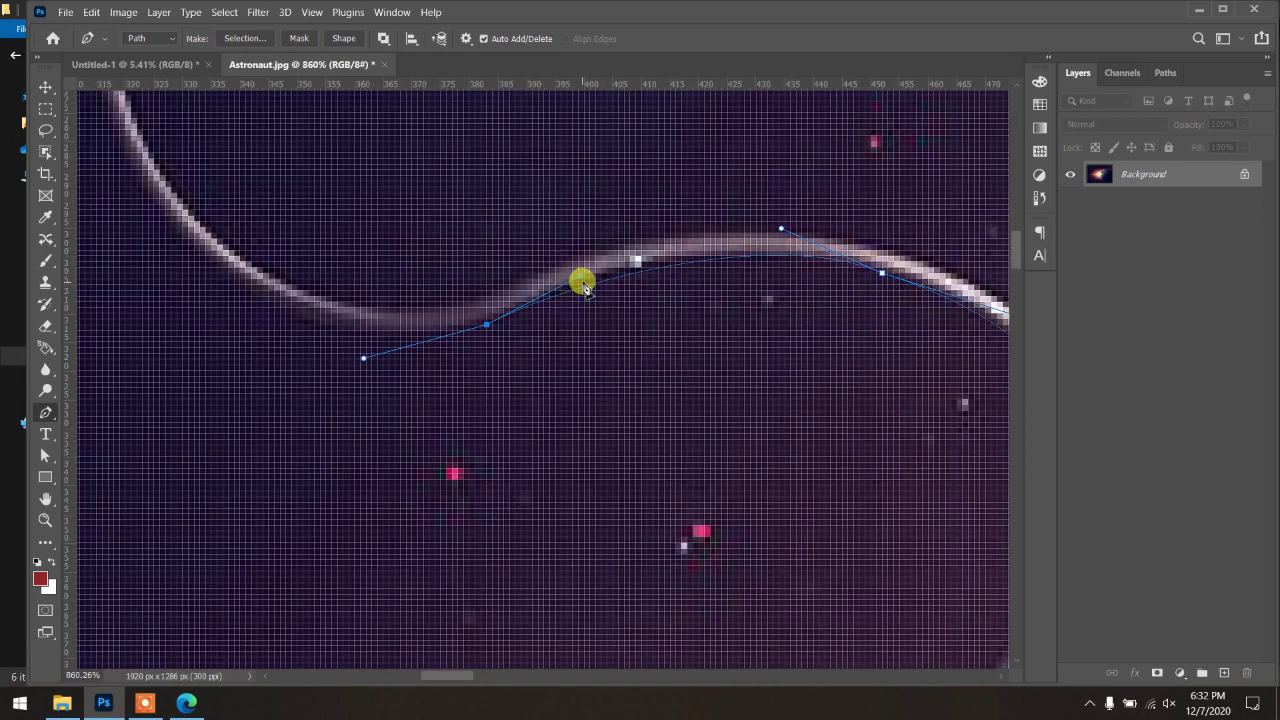
scroll(583, 285, down, 1)
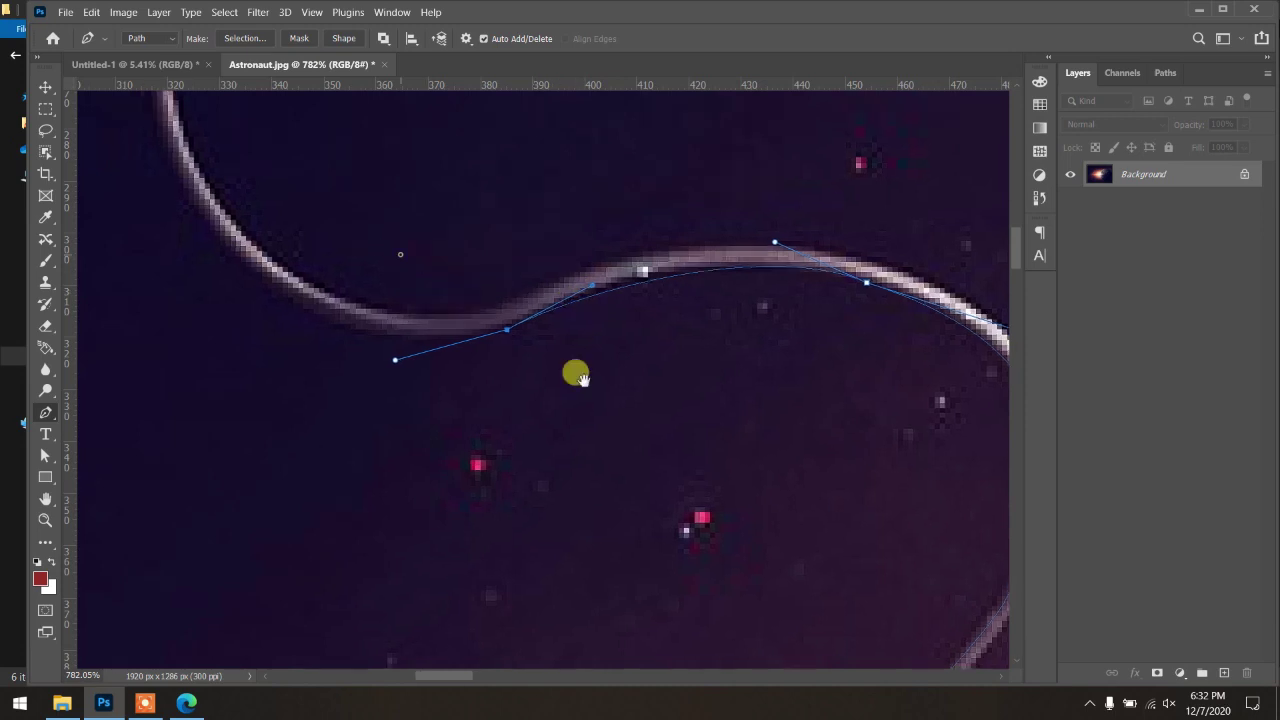
scroll(574, 371, up, 3)
scroll(574, 371, left, 5)
mouse_move(386, 282)
mouse_down()
mouse_move(338, 97)
mouse_move(335, 140)
mouse_up()
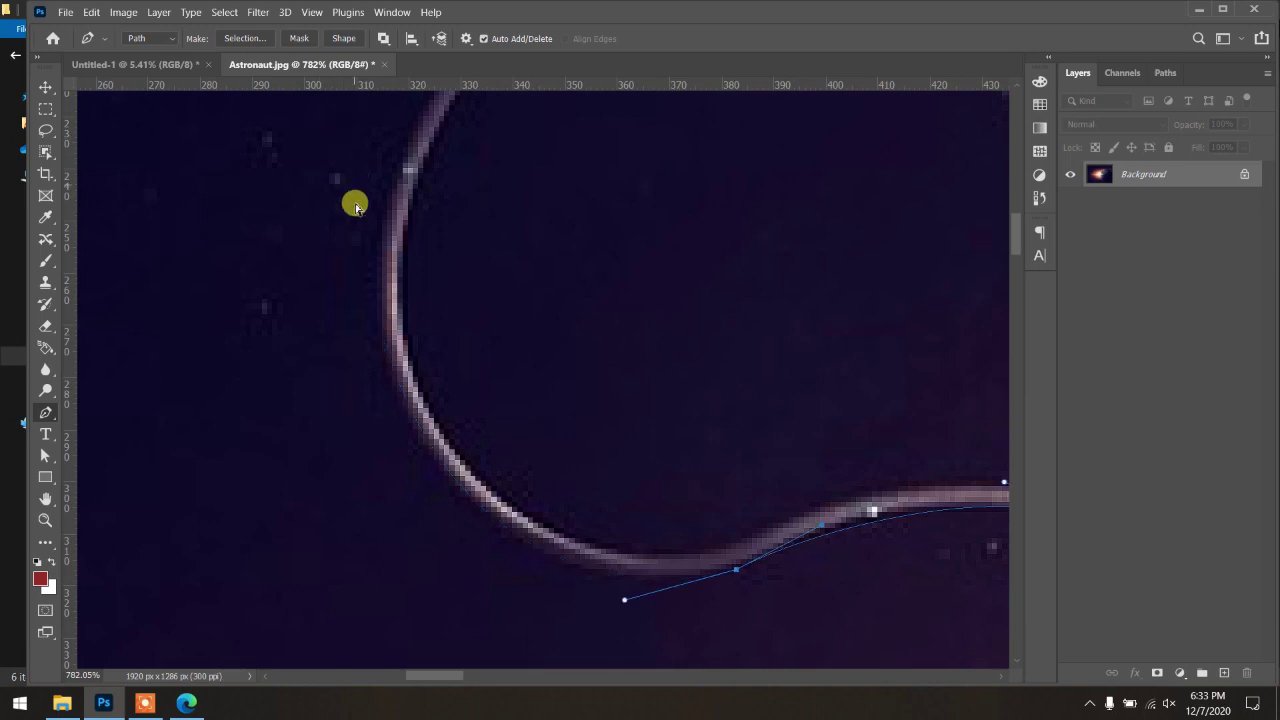
scroll(455, 500, down, 2)
scroll(455, 500, down, 1)
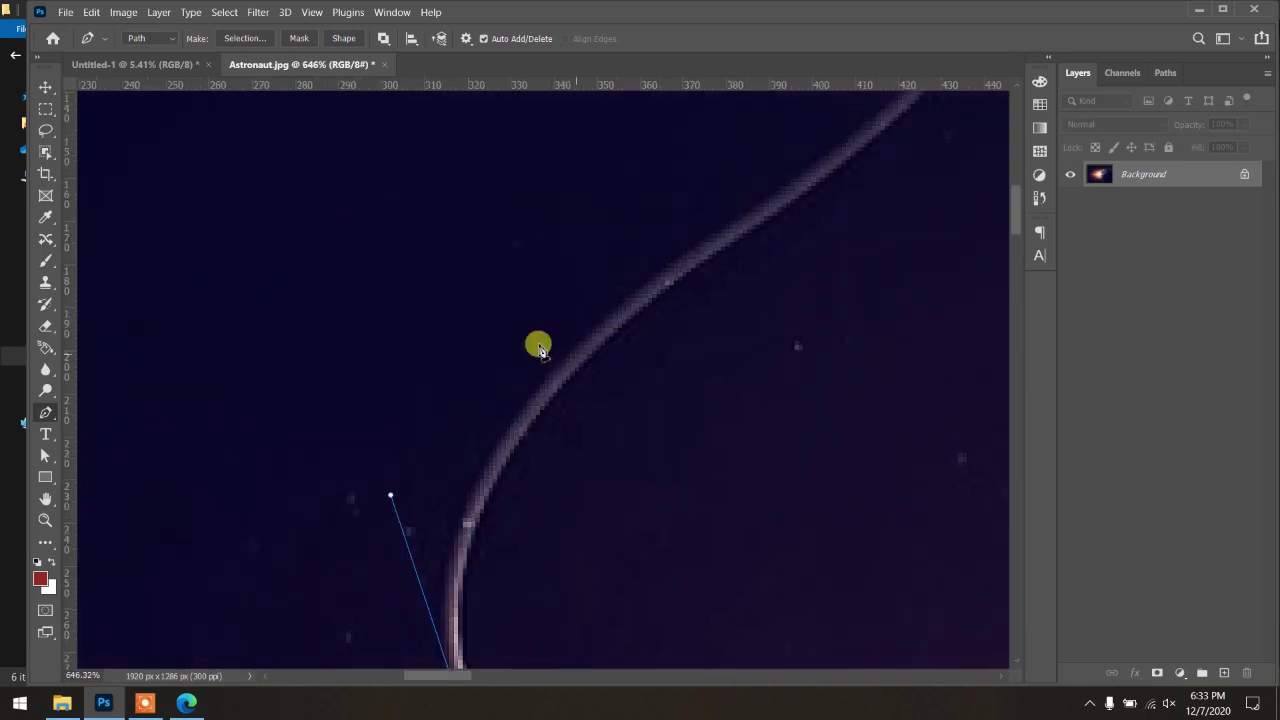
scroll(537, 343, down, 1)
drag(669, 268, 791, 211)
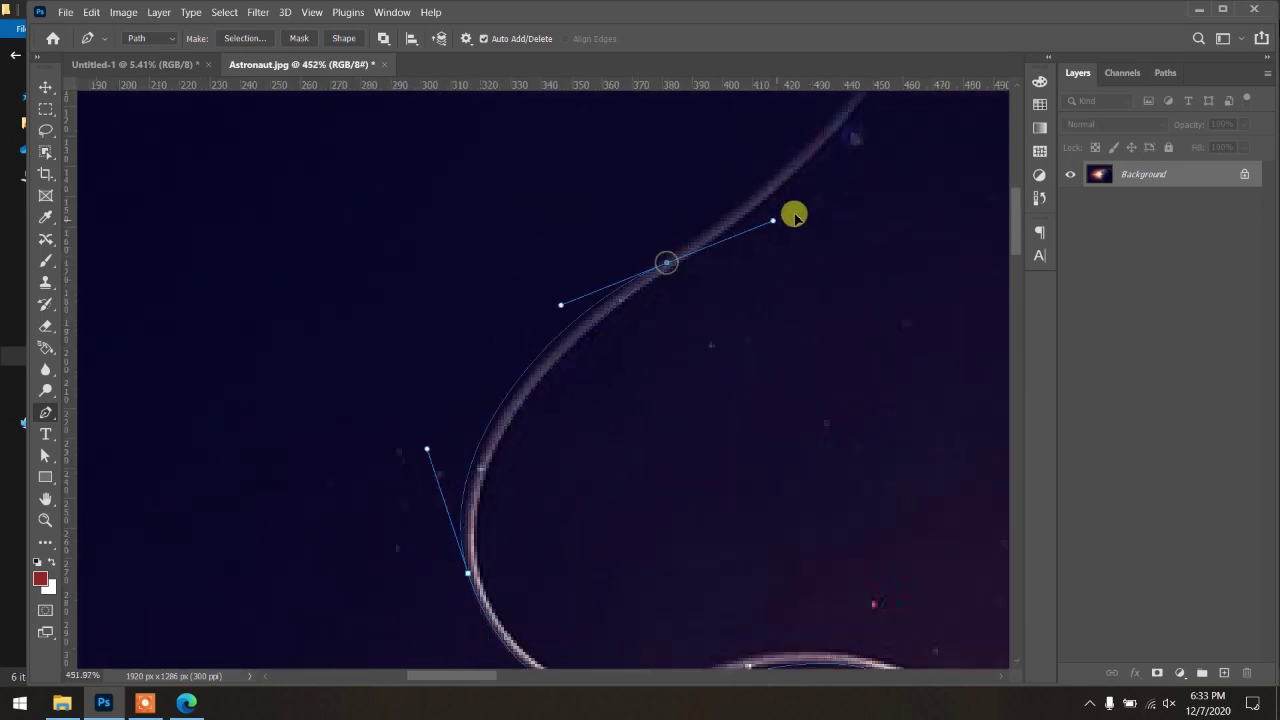
key(ctrl+z)
drag(689, 247, 766, 201)
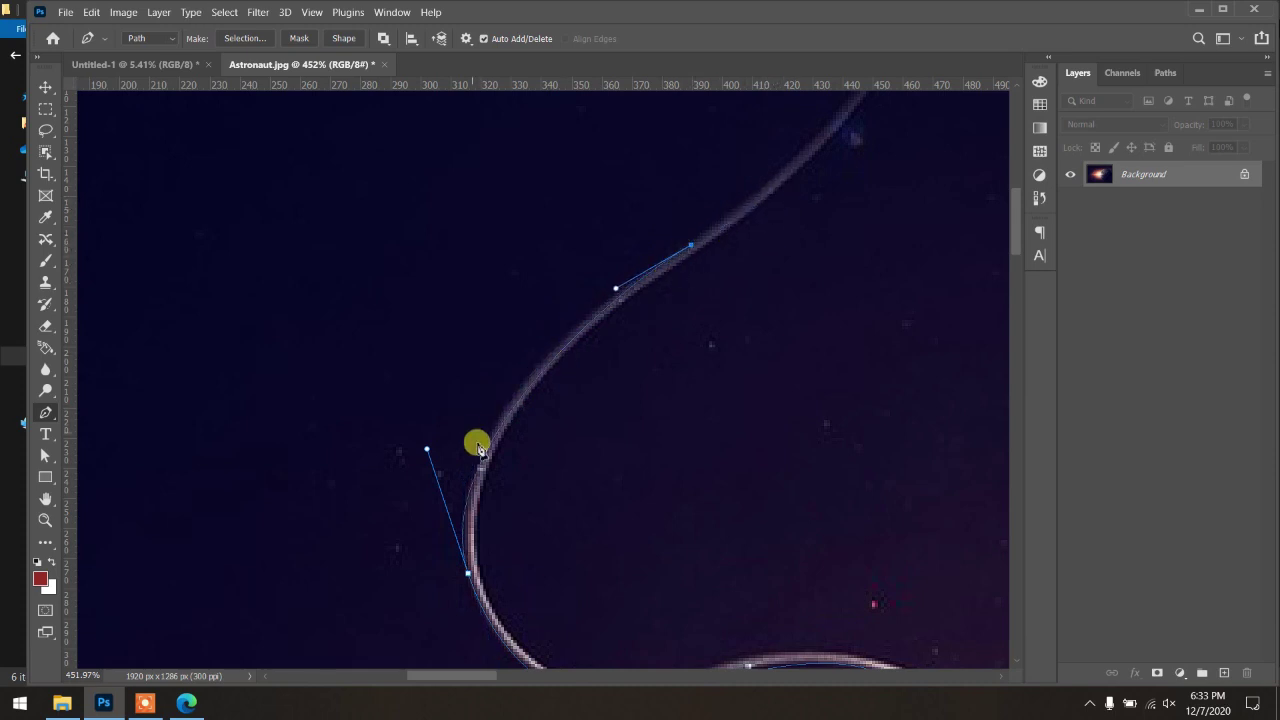
drag(487, 474, 461, 569)
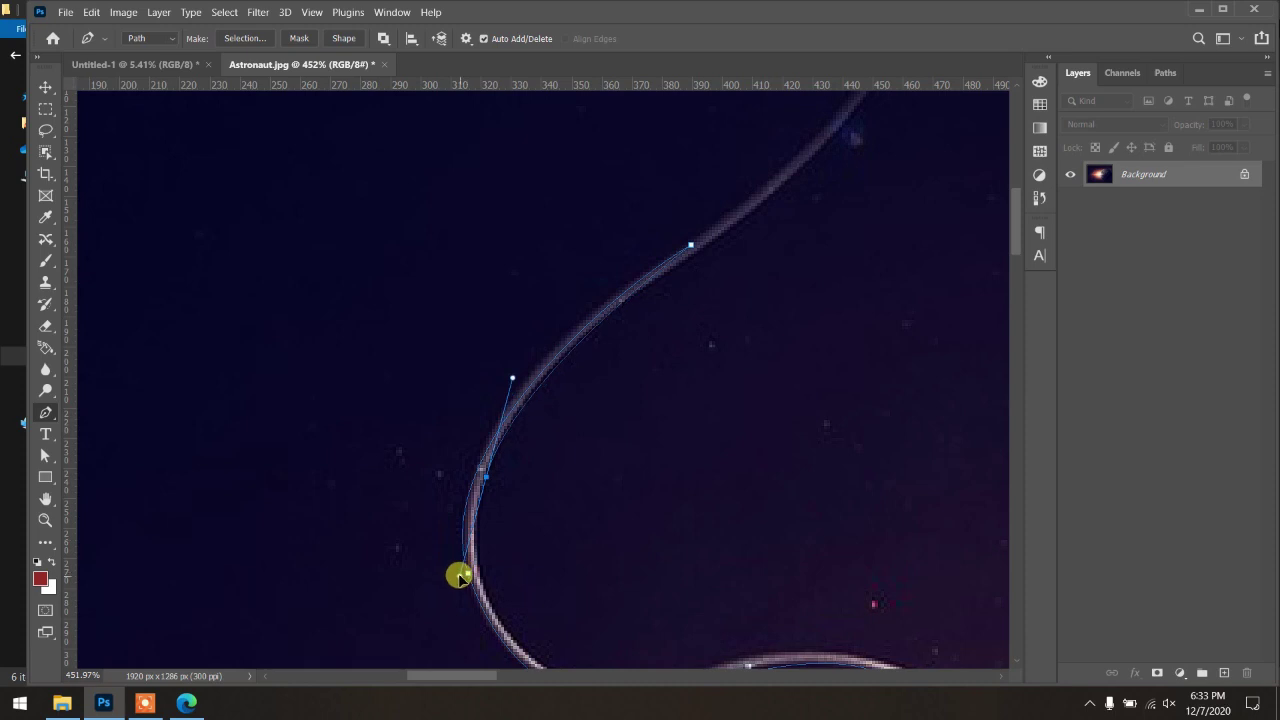
drag(557, 575, 544, 353)
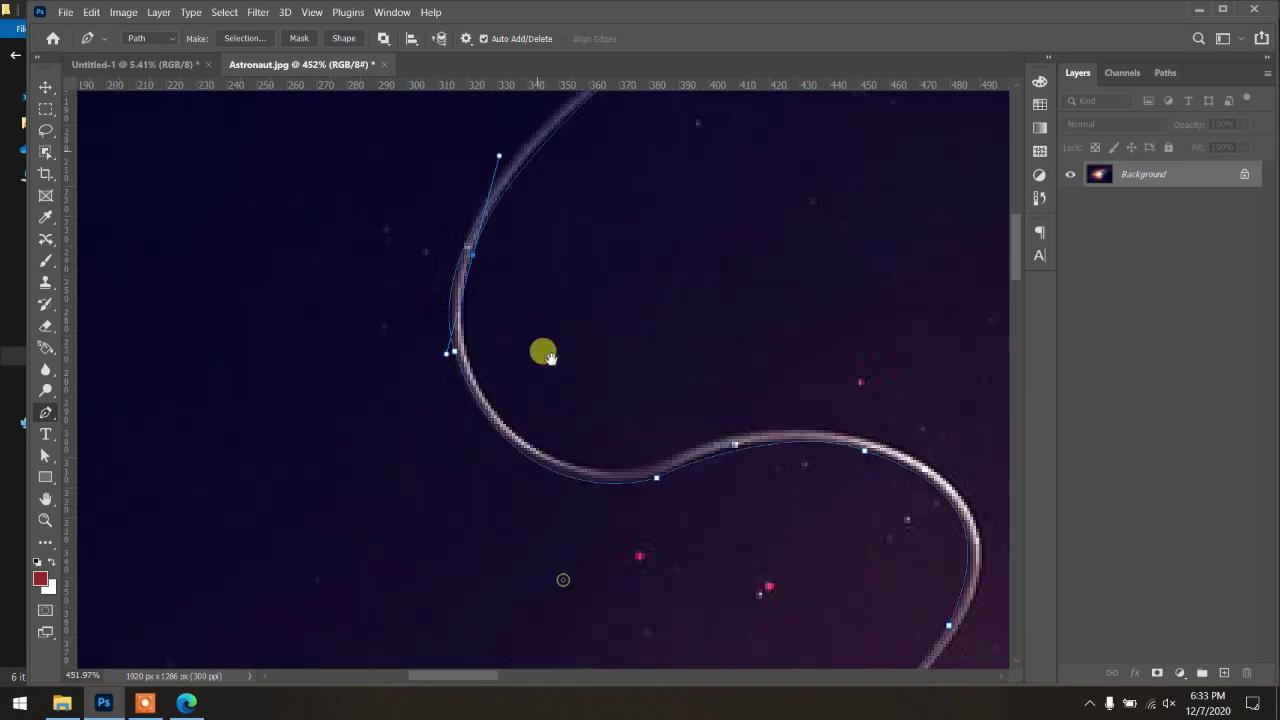
Step: Curve the path down the lower part of the tether
click(640, 479)
drag(776, 429, 876, 420)
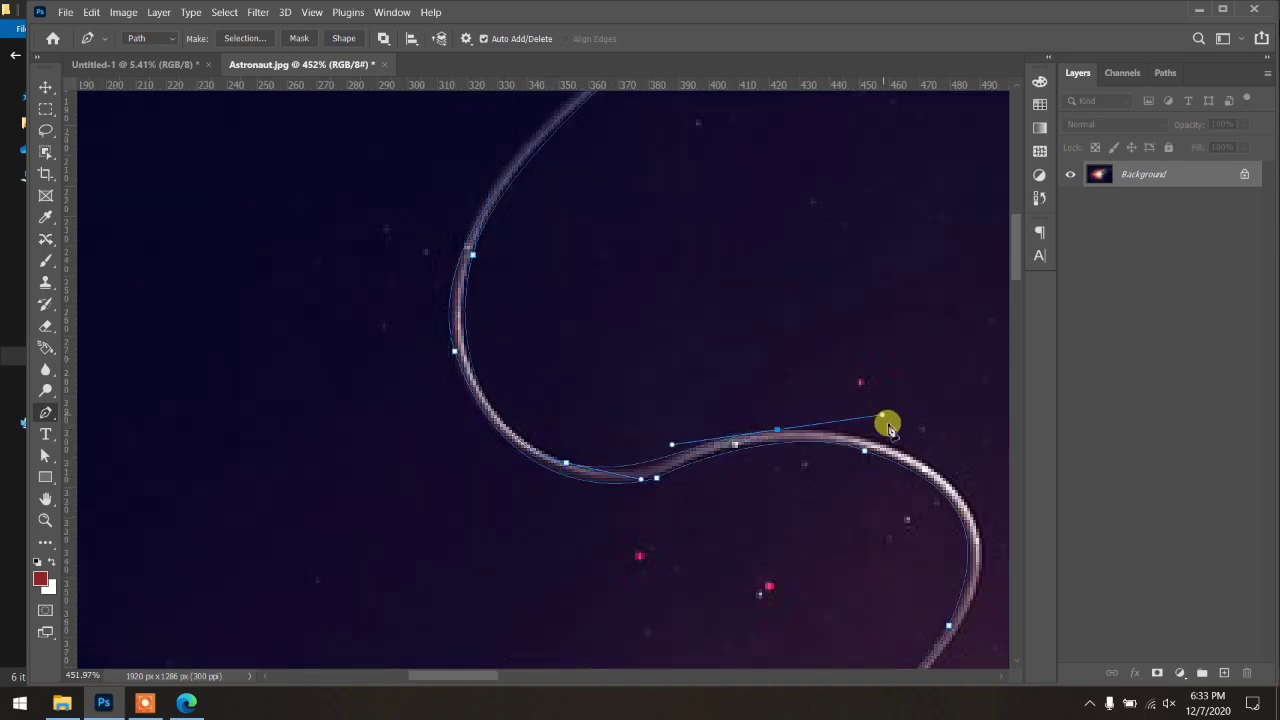
drag(938, 497, 660, 280)
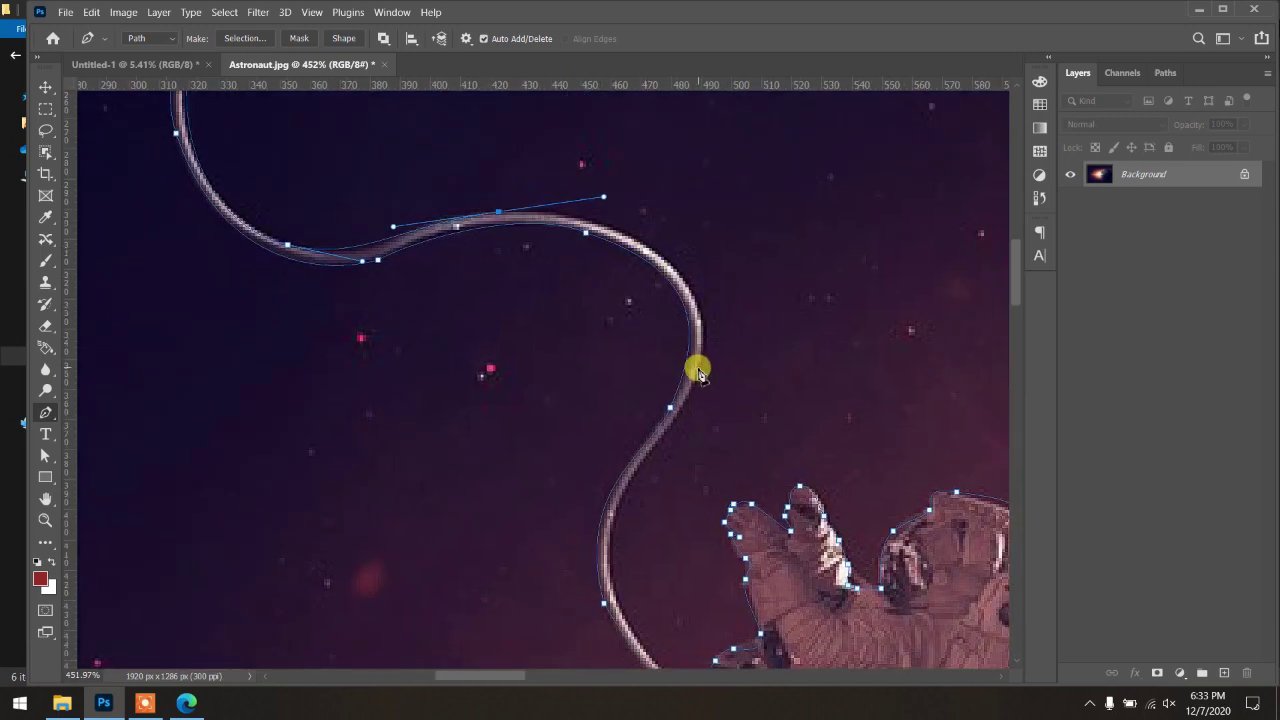
mouse_move(698, 373)
mouse_down()
mouse_move(658, 482)
mouse_move(648, 327)
mouse_up()
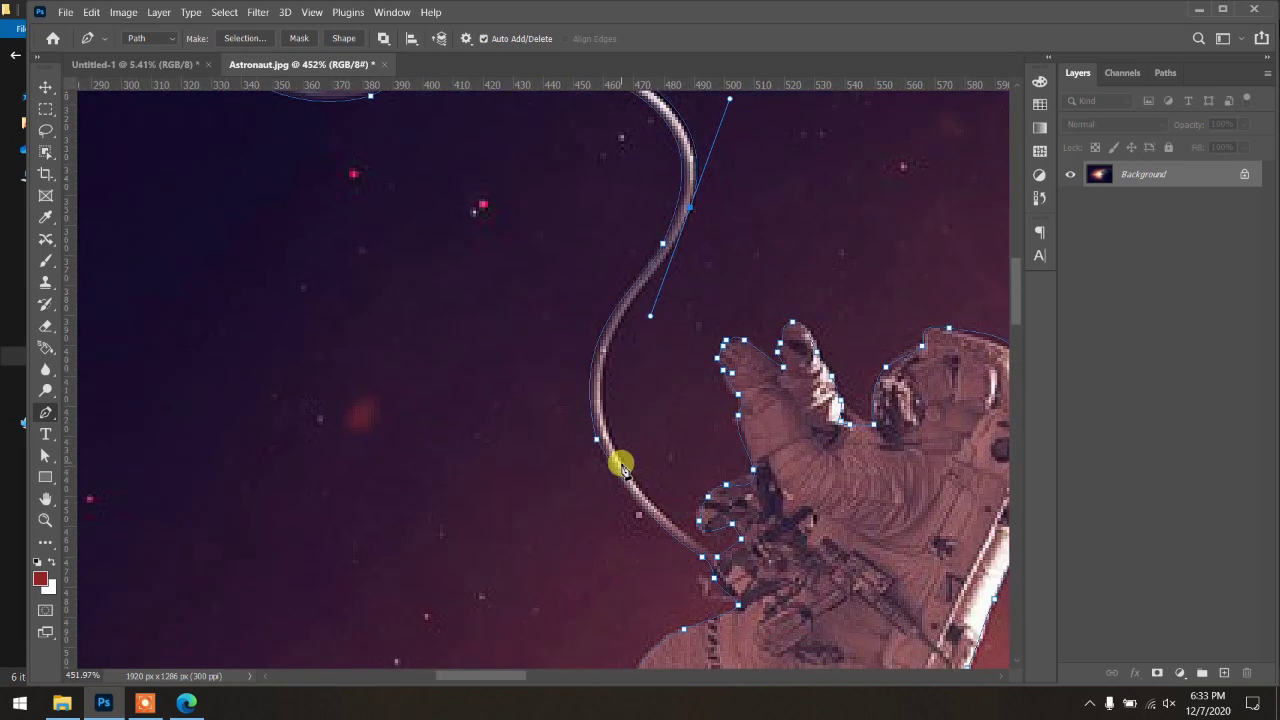
drag(620, 465, 688, 572)
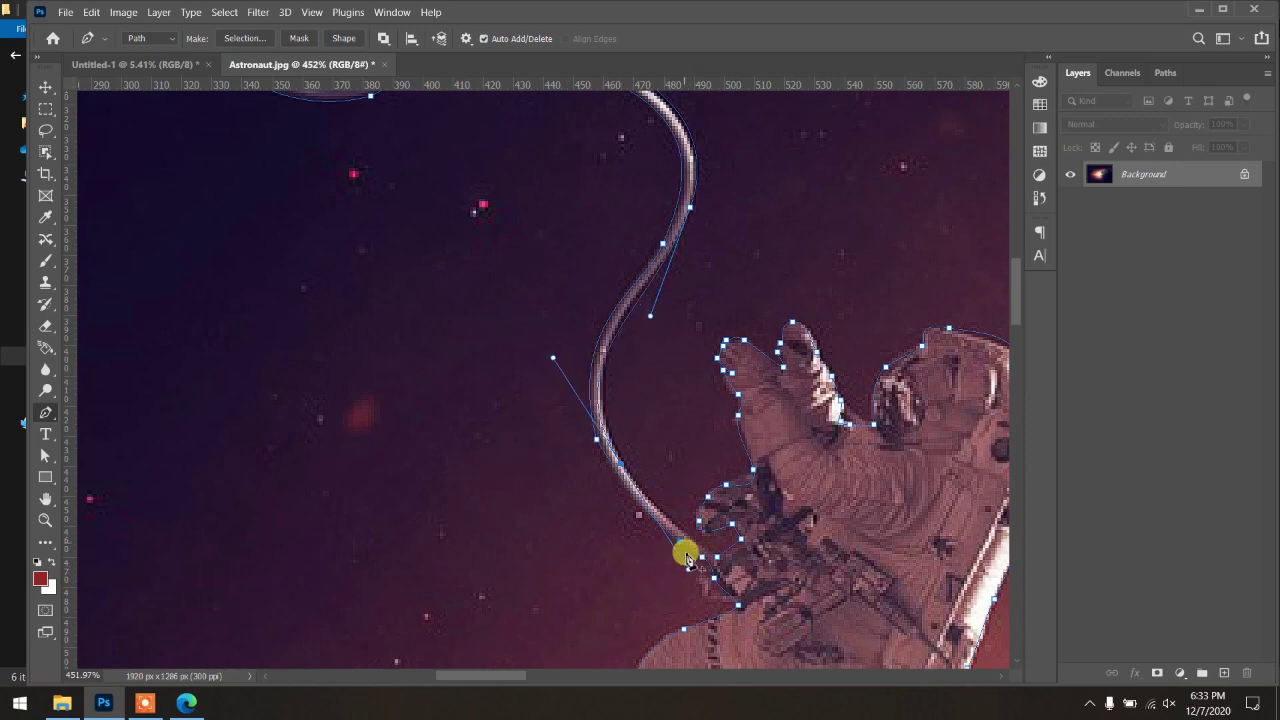
drag(688, 572, 676, 520)
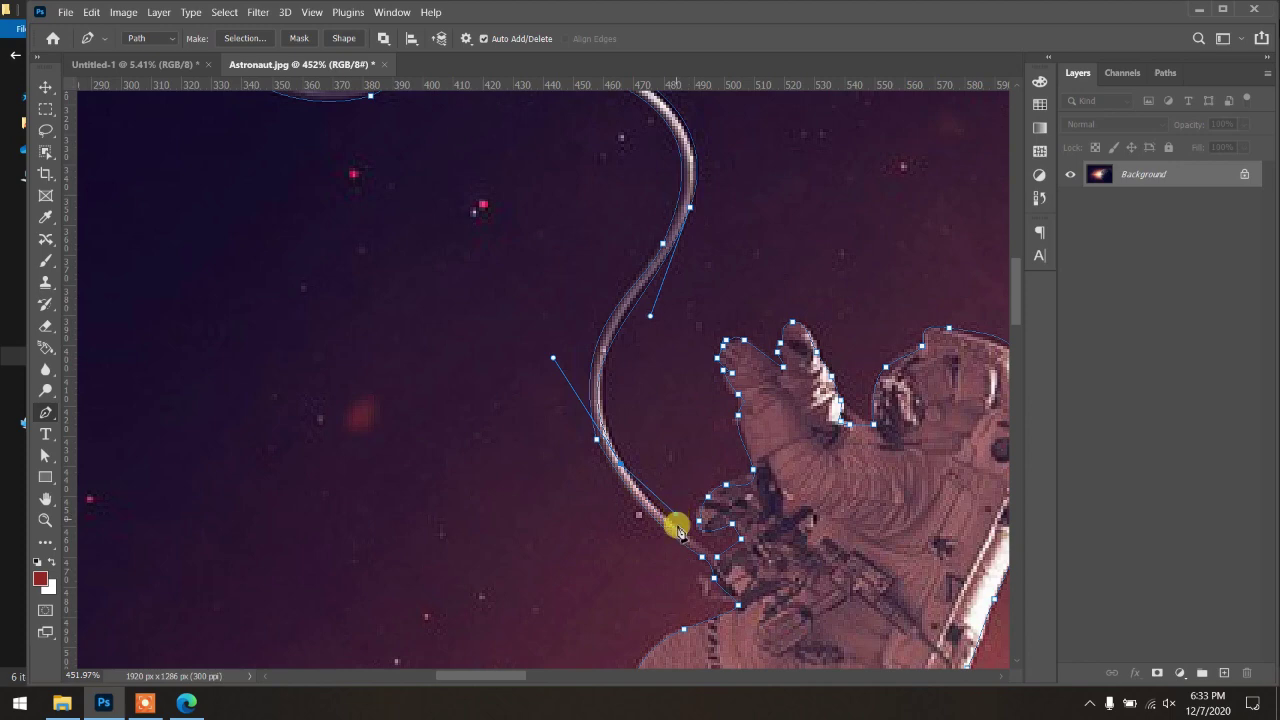
scroll(720, 562, up, 1)
scroll(716, 560, up, 1)
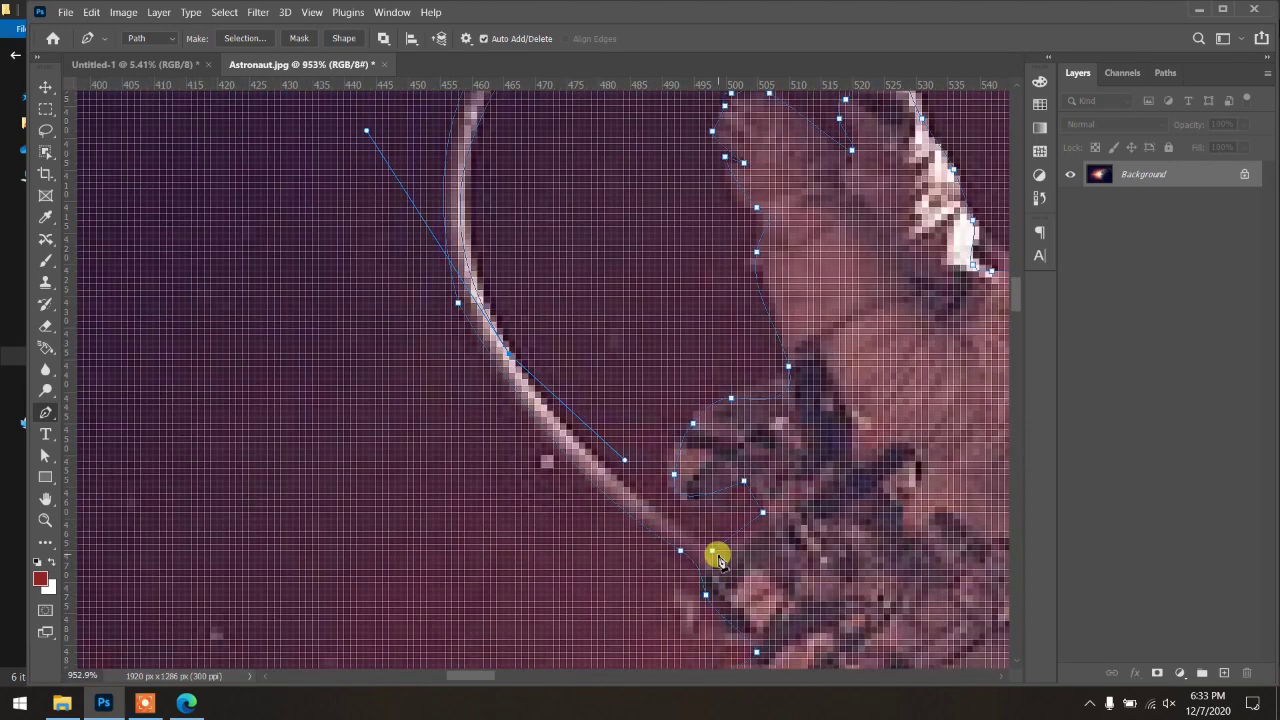
scroll(712, 558, up, 1)
scroll(707, 555, down, 1)
Step: Join the tether outline to the hand and curve along the tether's outer edge
click(710, 549)
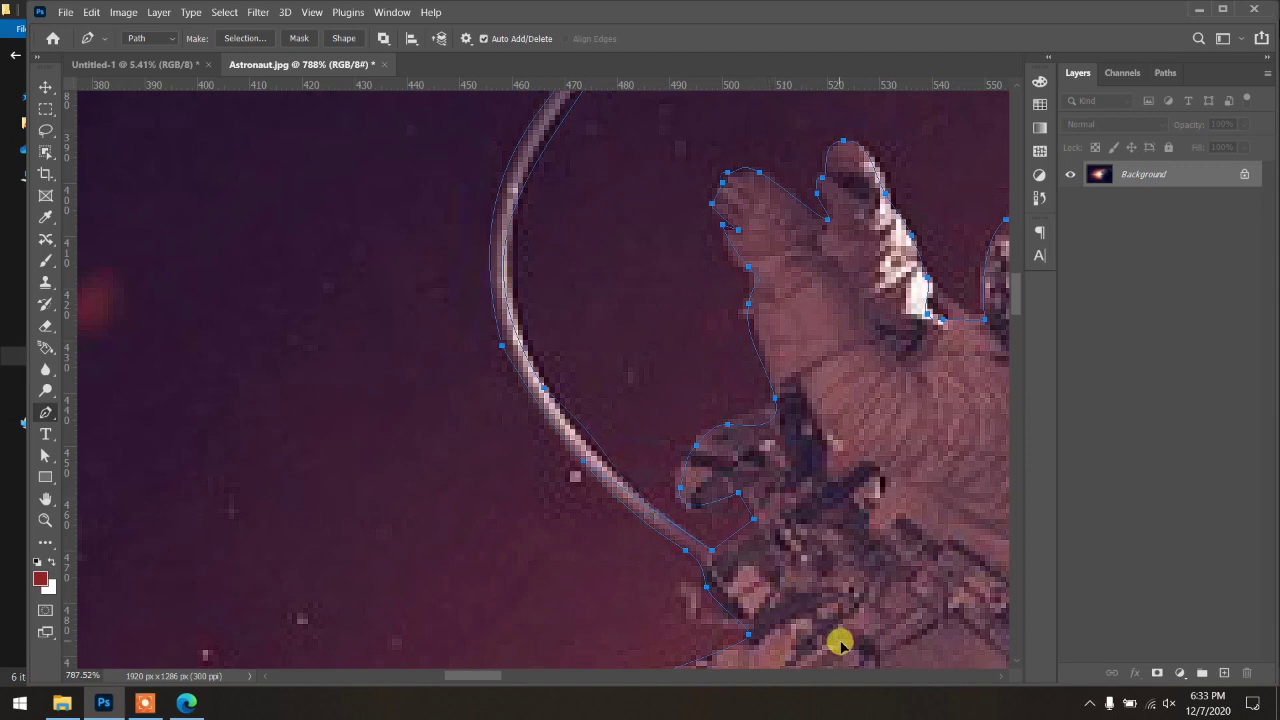
click(559, 402)
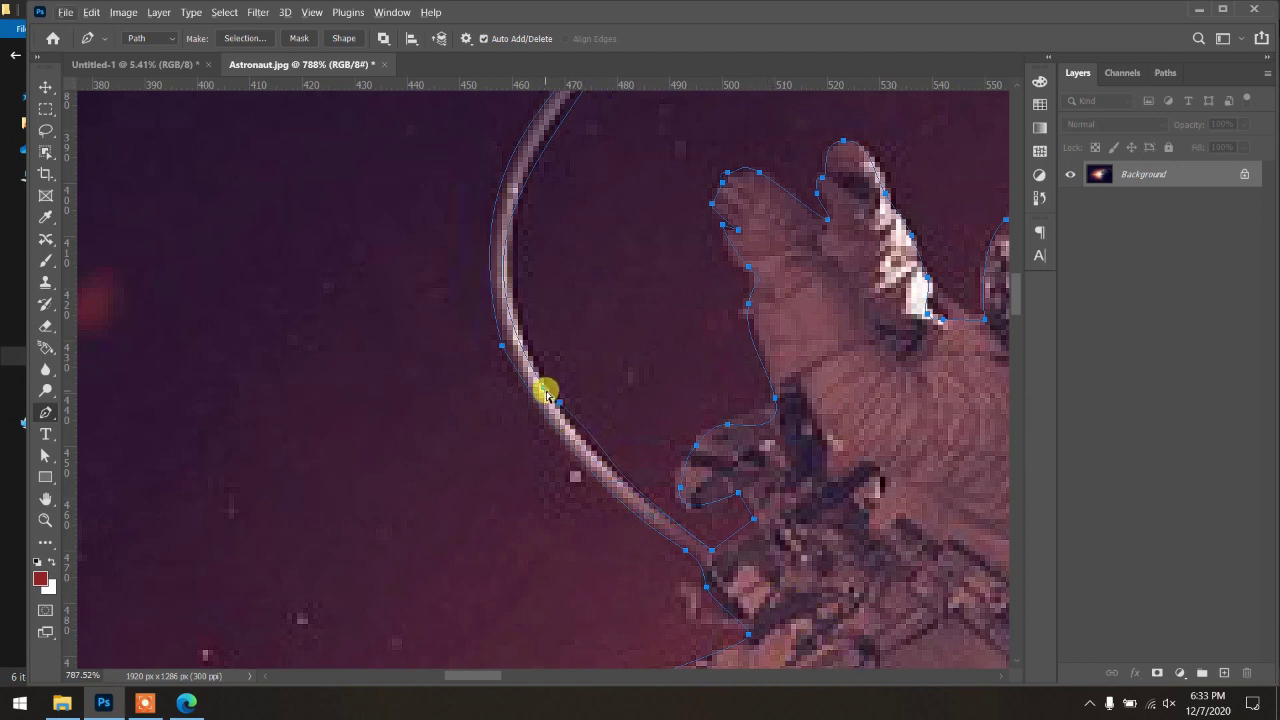
mouse_move(545, 393)
mouse_down()
mouse_move(615, 443)
mouse_move(600, 457)
mouse_up()
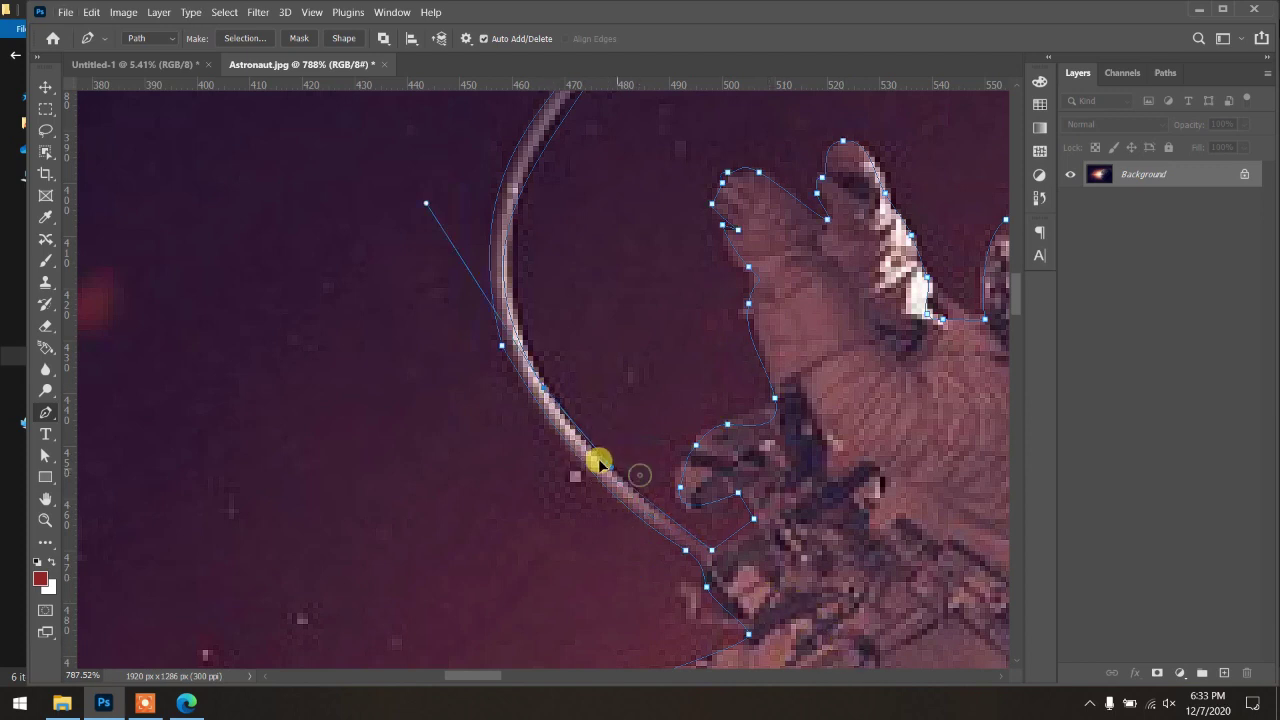
scroll(600, 457, down, 5)
Step: Make a selection from the astronaut-and-tether path, then return to the Untitled-1 poster
scroll(600, 450, down, 3)
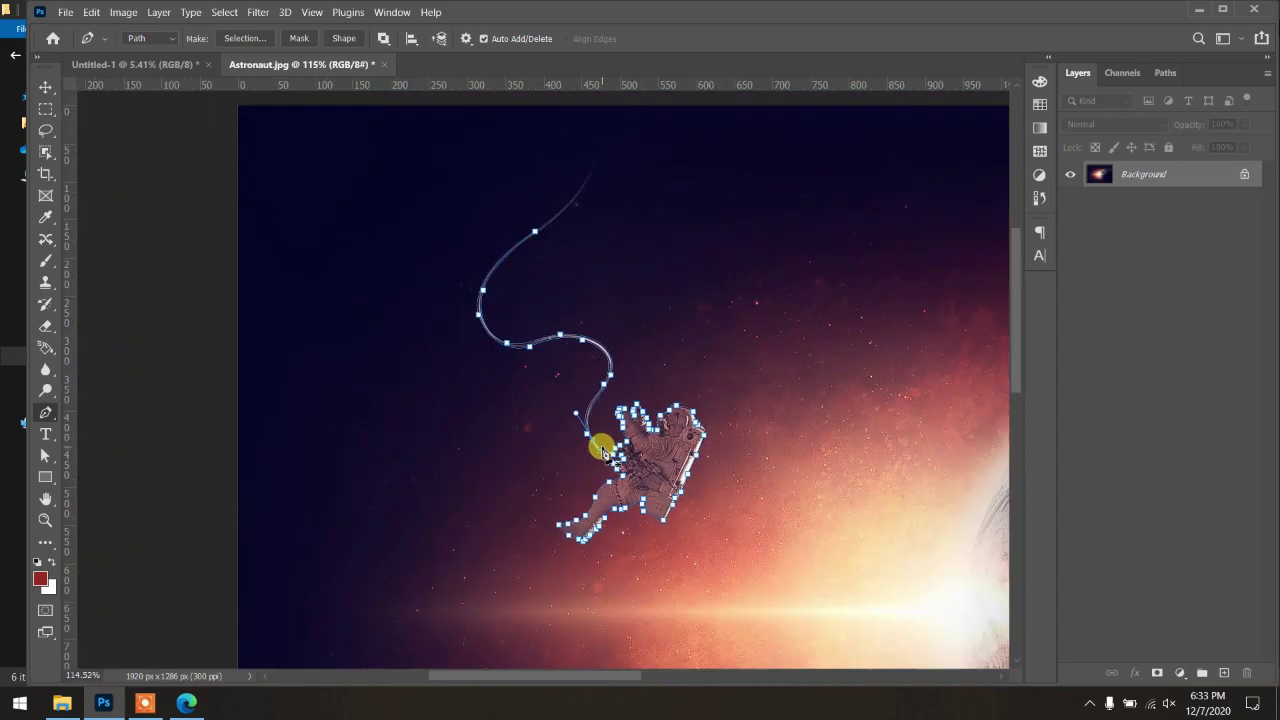
scroll(605, 452, down, 1)
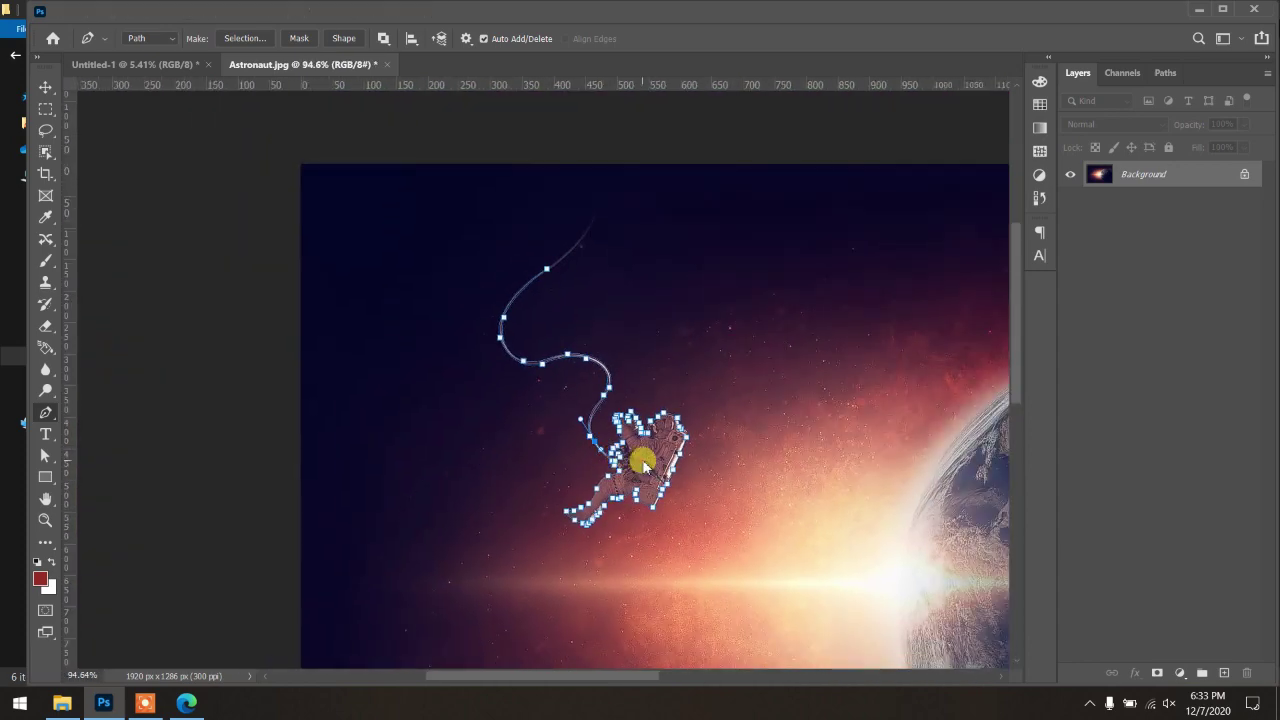
right_click(645, 468)
click(725, 160)
click(719, 178)
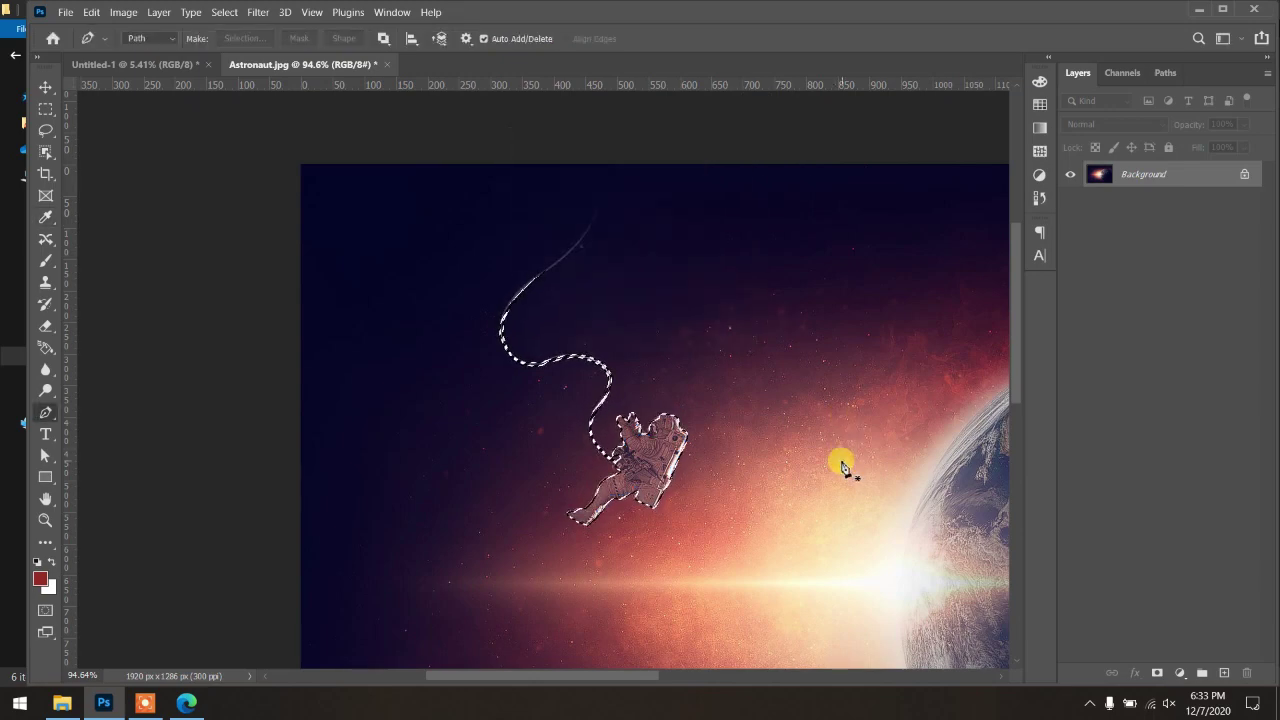
click(170, 62)
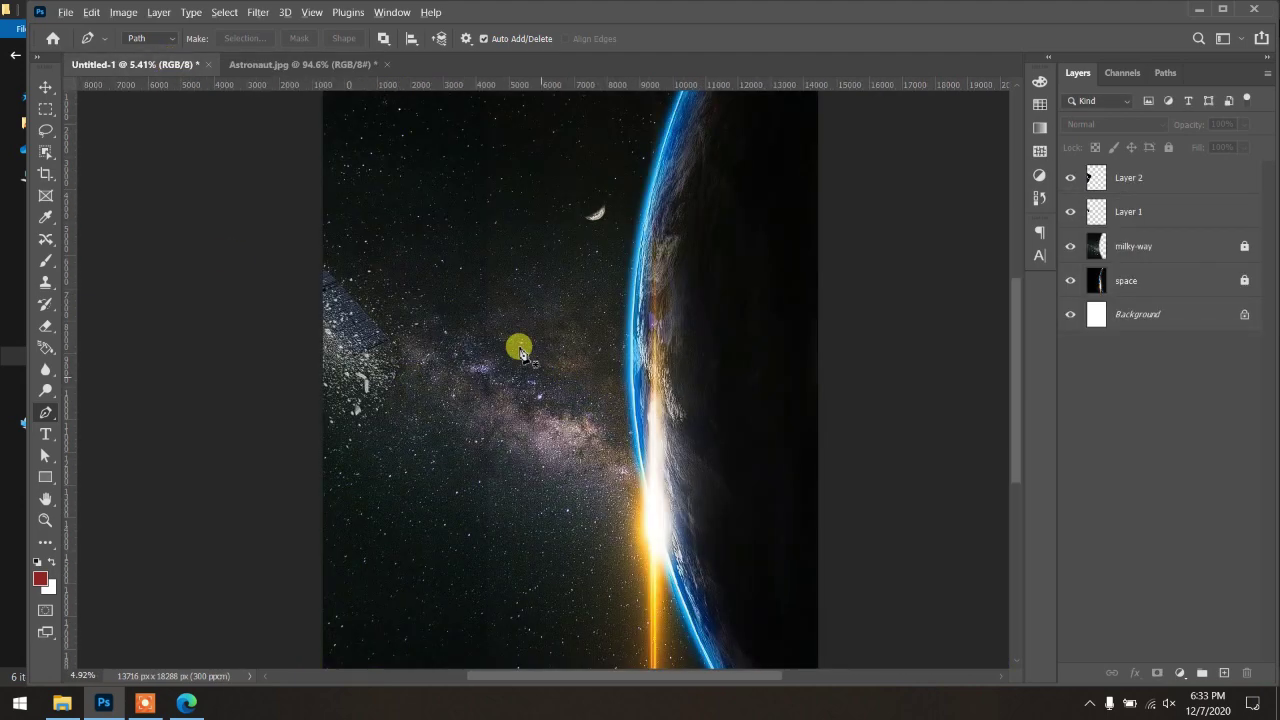
Step: Add the copied astronaut as a new layer, enlarged and moved into the Milky Way
scroll(519, 364, up, 2)
key(ctrl+shift+alt+n)
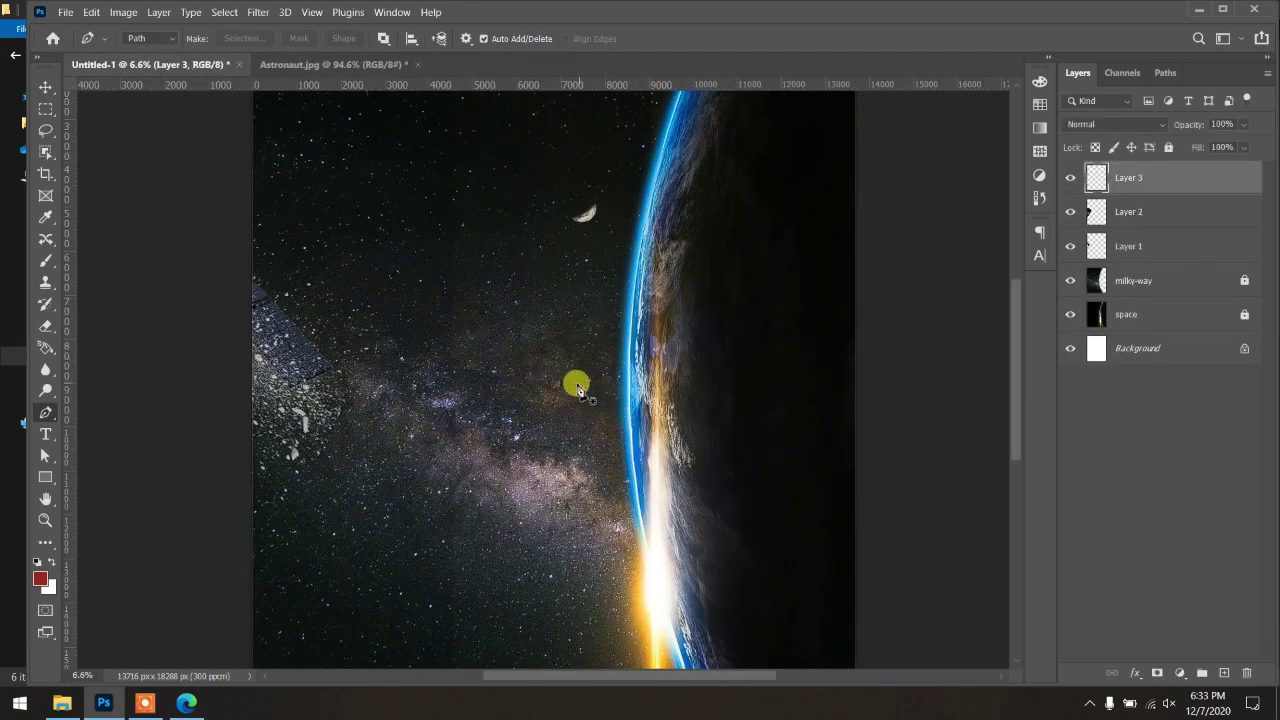
key(v)
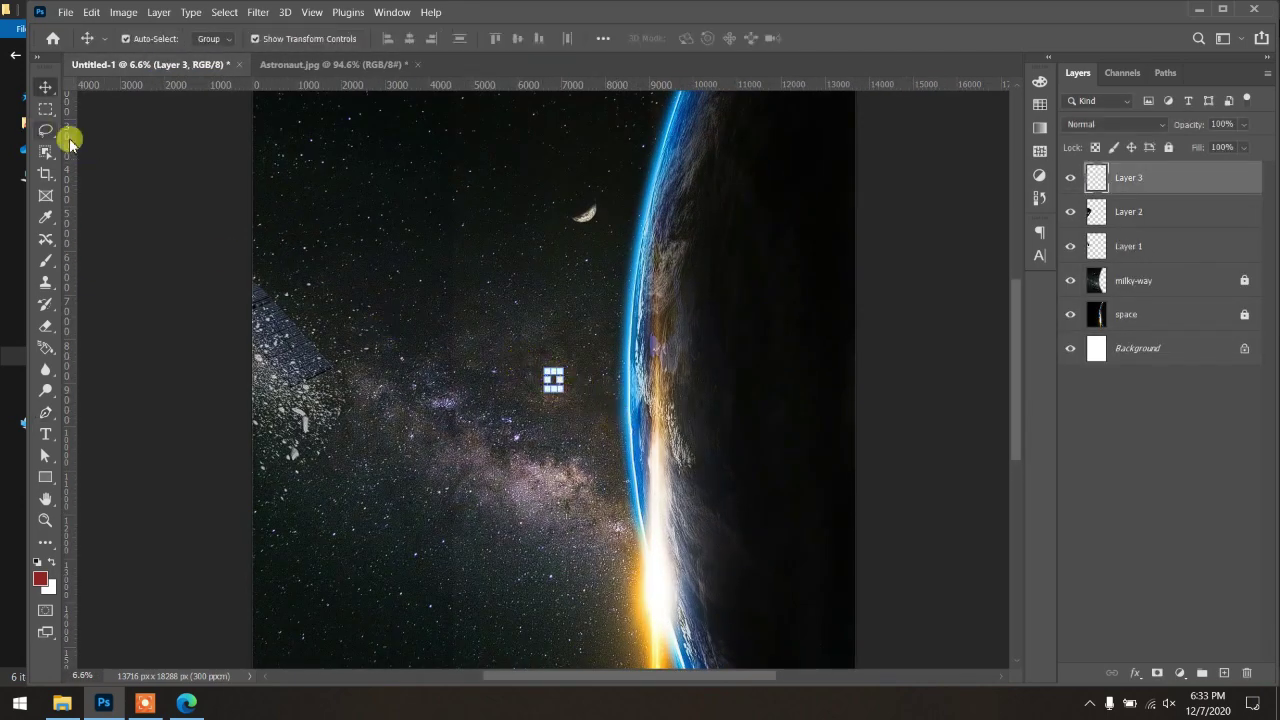
drag(557, 391, 744, 621)
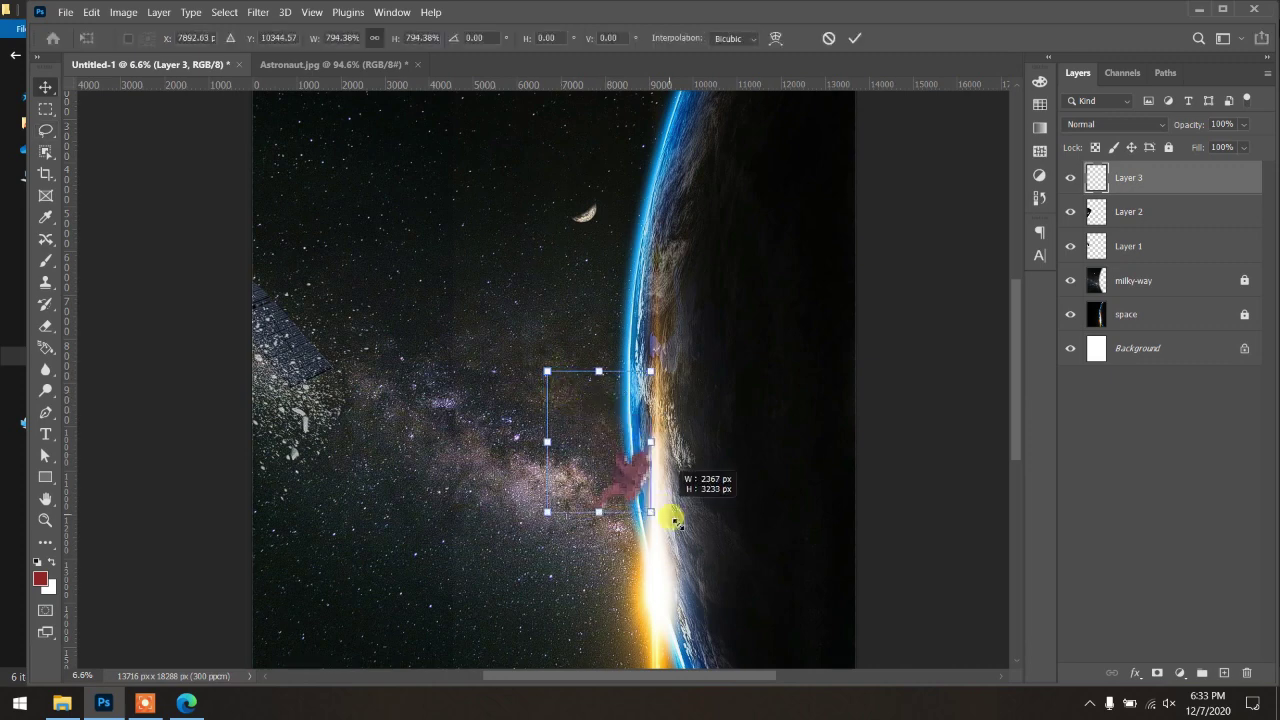
drag(663, 543, 450, 381)
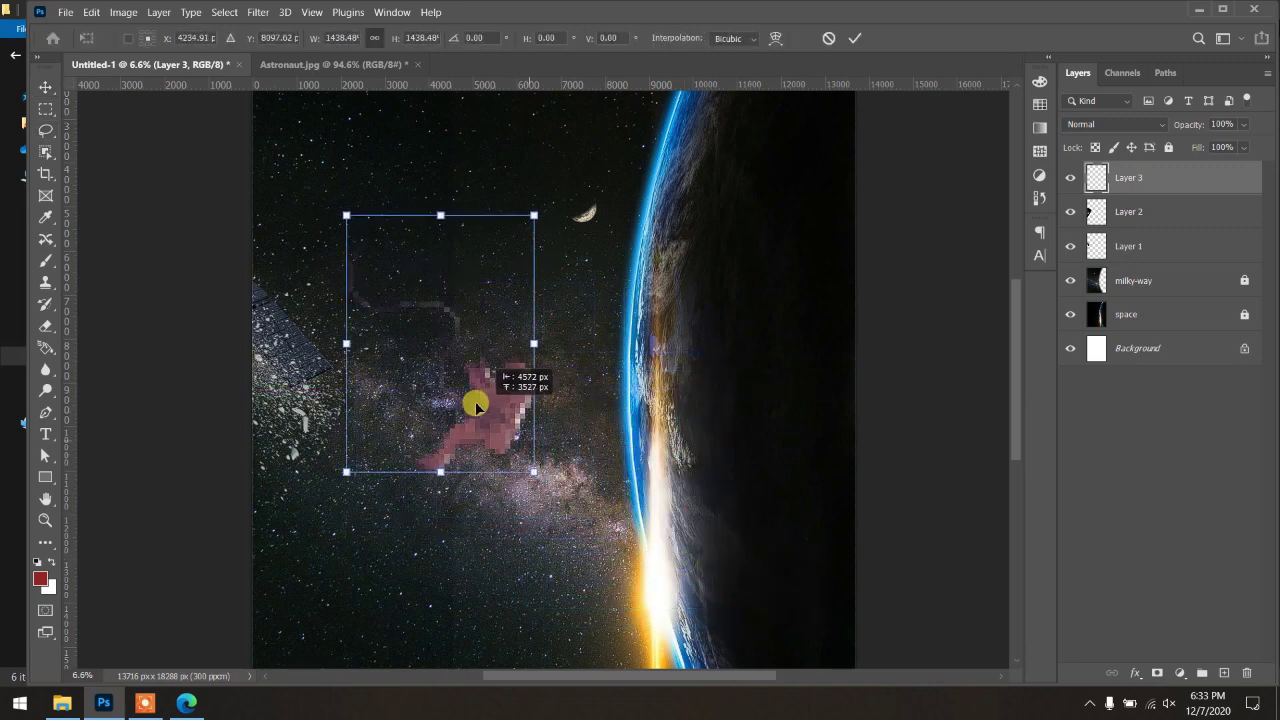
drag(520, 464, 577, 541)
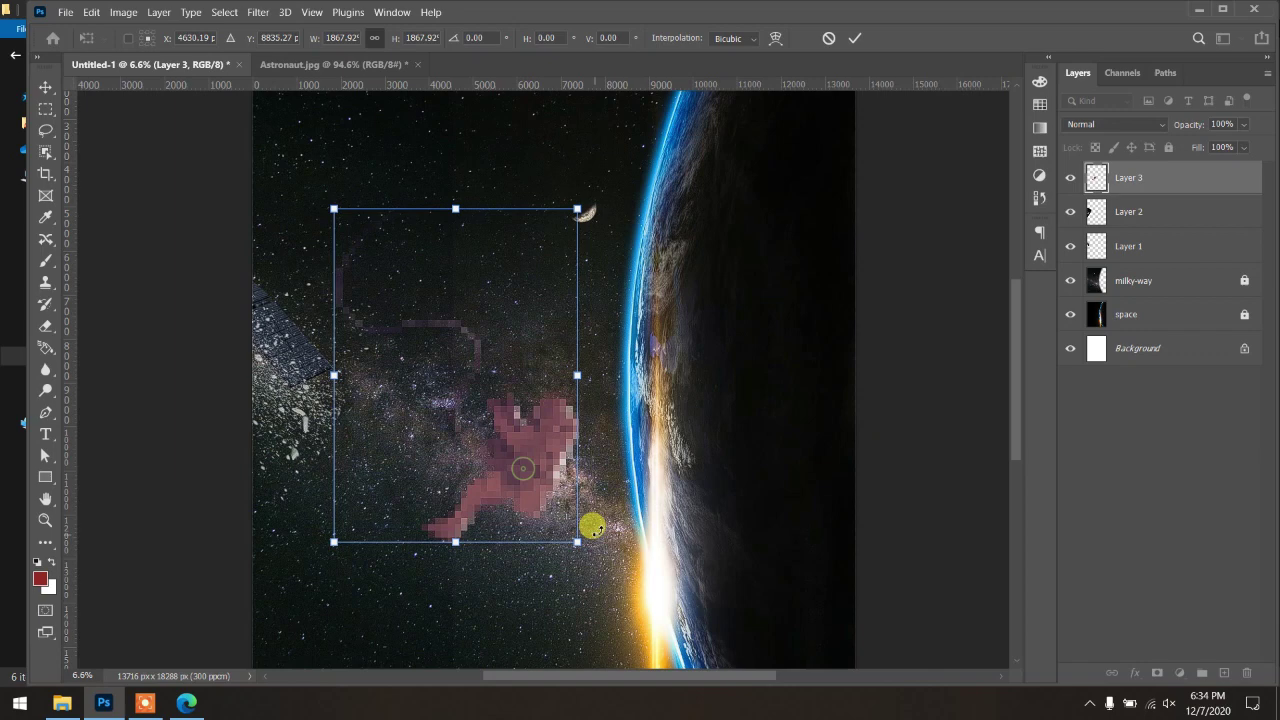
click(854, 38)
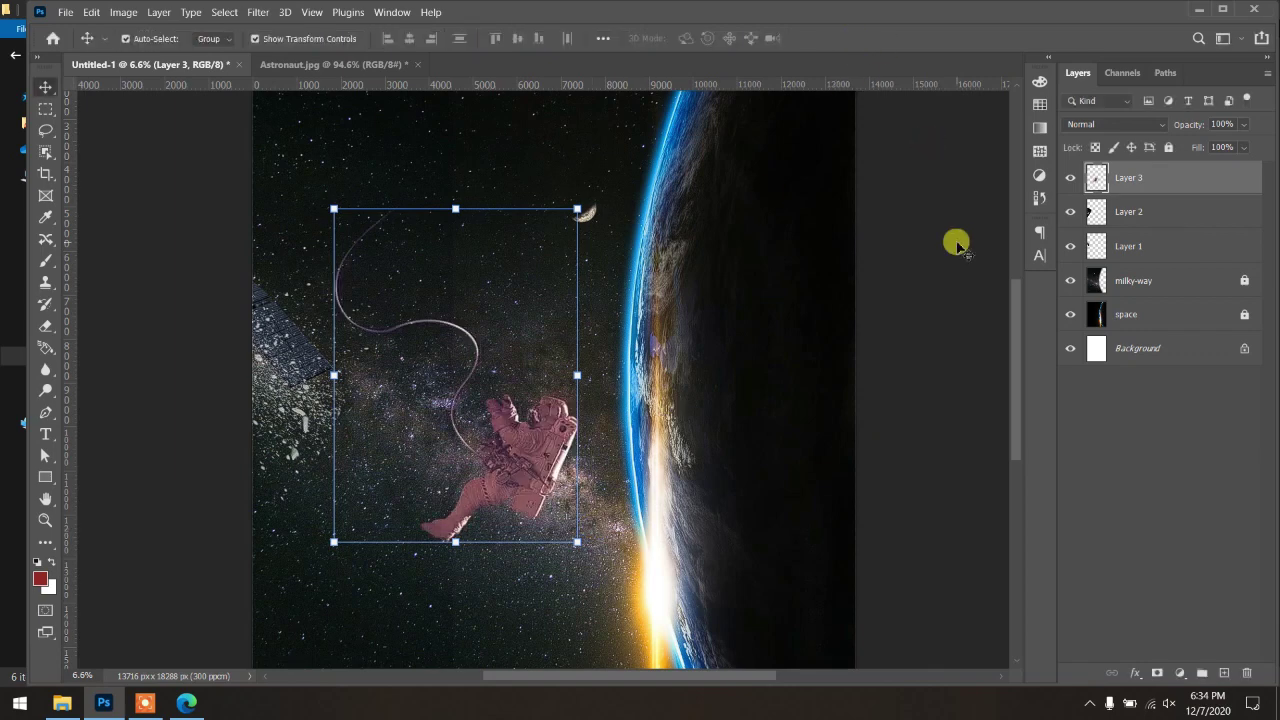
Step: Shrink the astronaut slightly, keeping its proportions, and confirm the size
scroll(351, 366, down, 1)
scroll(380, 380, down, 1)
scroll(406, 389, down, 1)
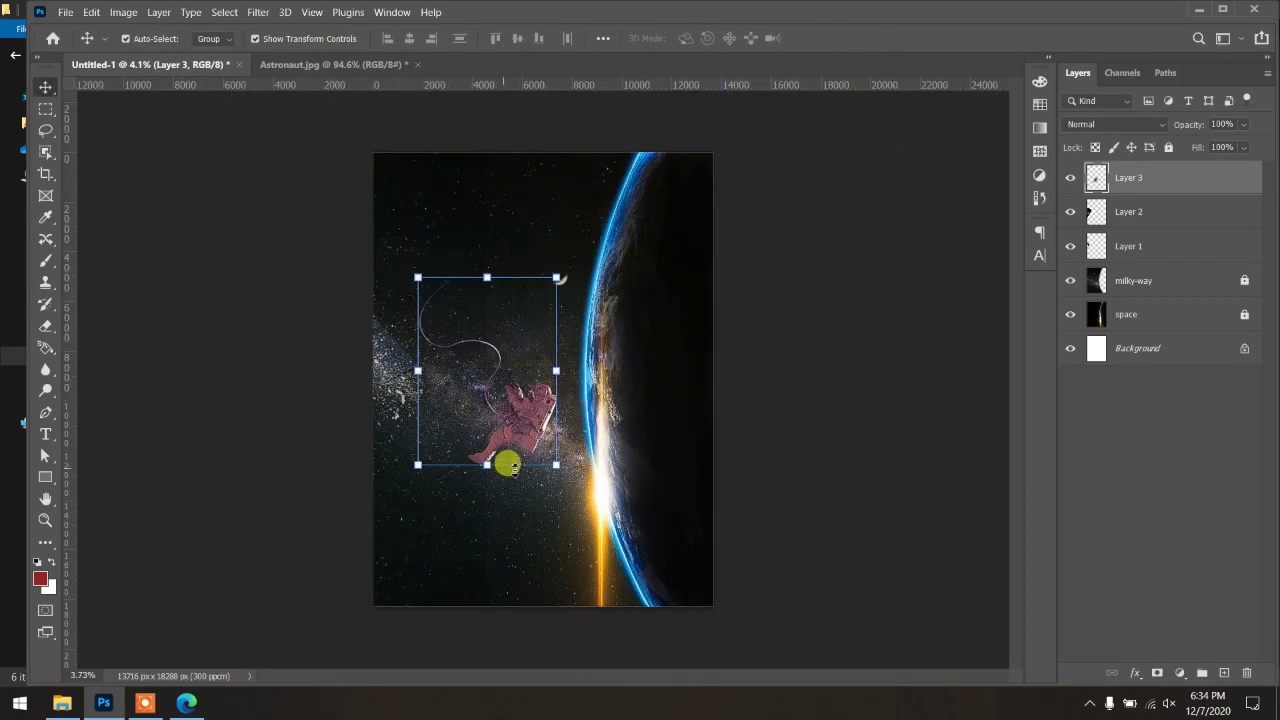
mouse_move(550, 459)
mouse_down()
mouse_move(481, 380)
mouse_move(556, 465)
mouse_up()
click(854, 38)
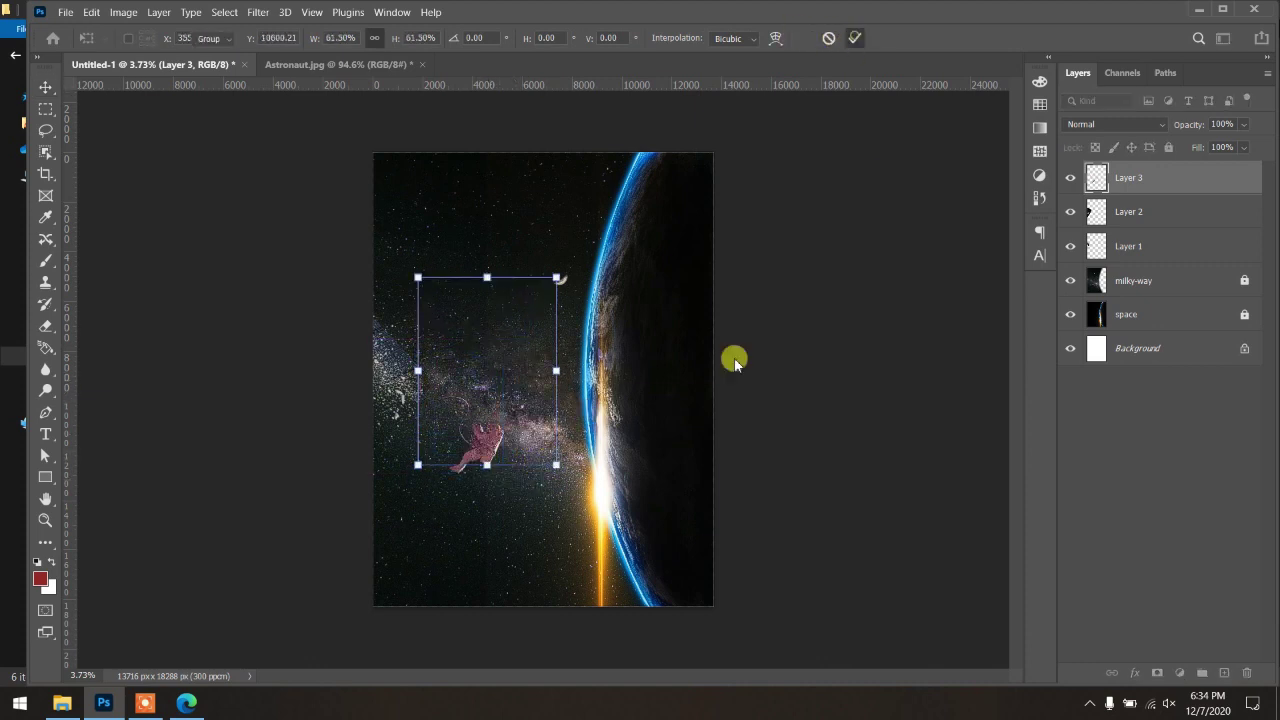
Step: Tilt the astronaut slightly and nudge it into its final spot beside the debris
key(ctrl+t)
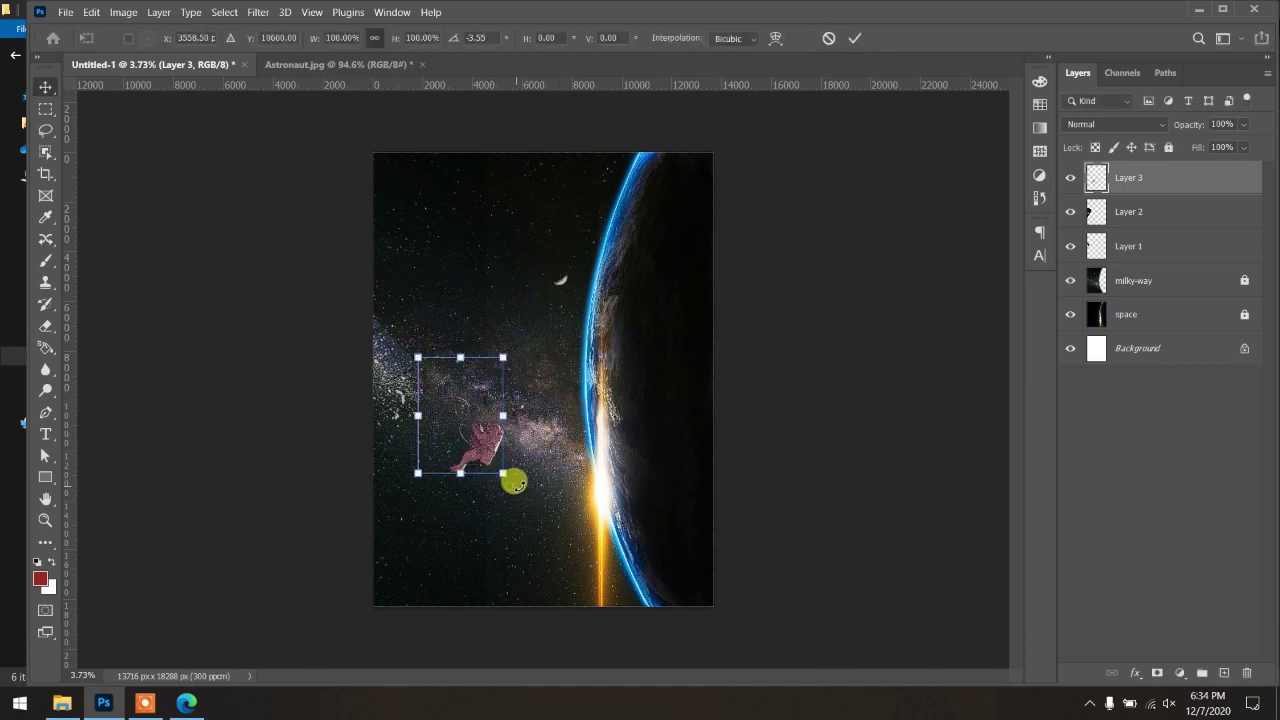
drag(513, 483, 586, 471)
drag(491, 437, 477, 437)
key(Return)
scroll(480, 440, up, 3)
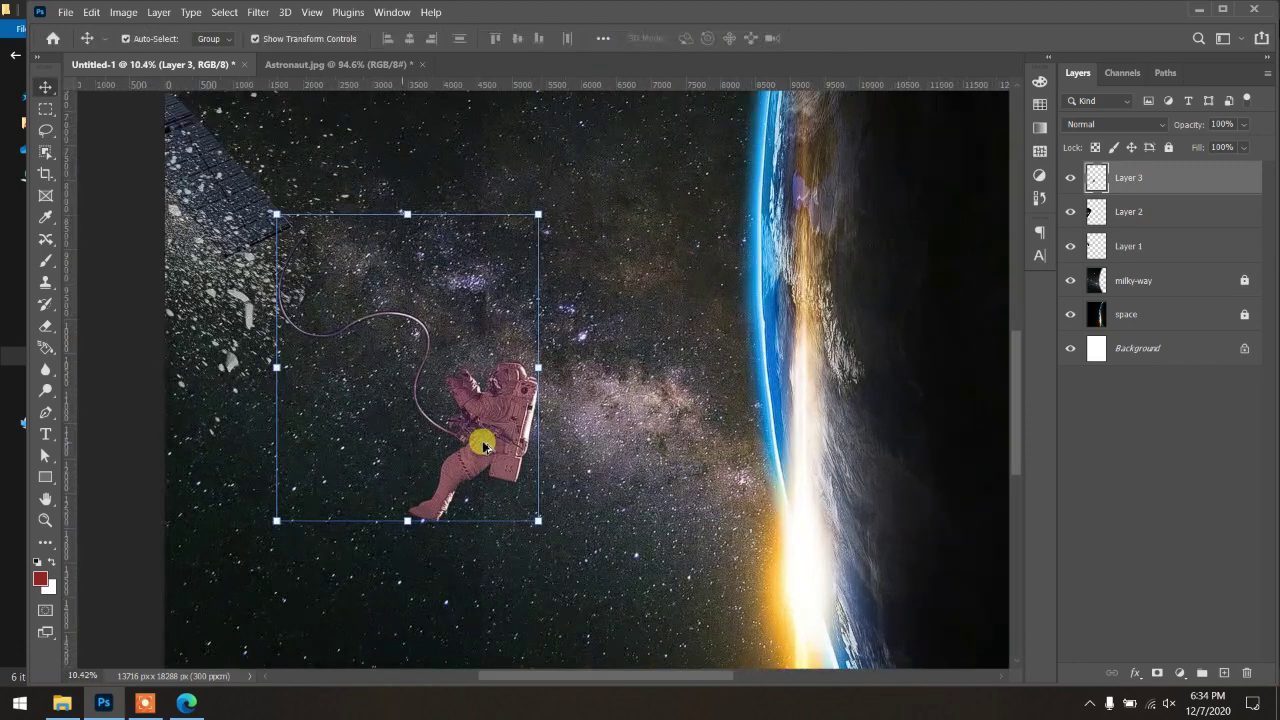
scroll(483, 445, up, 1)
scroll(414, 380, left, 2)
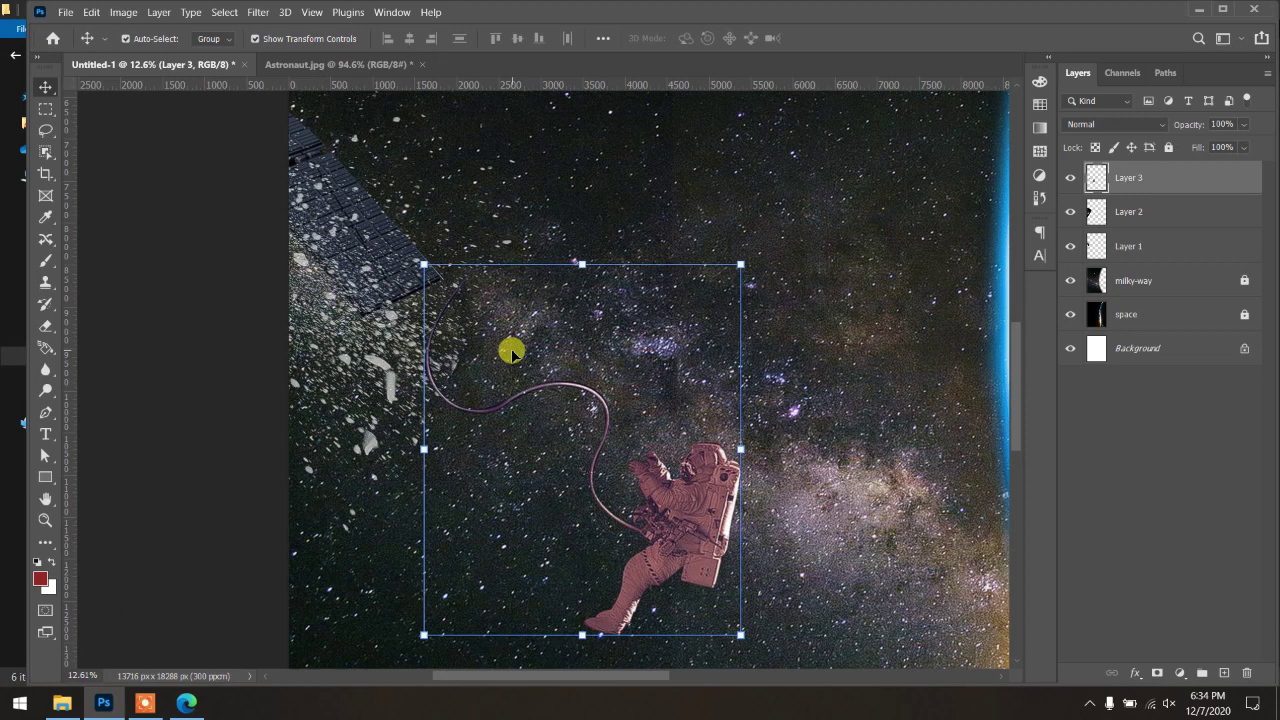
click(866, 394)
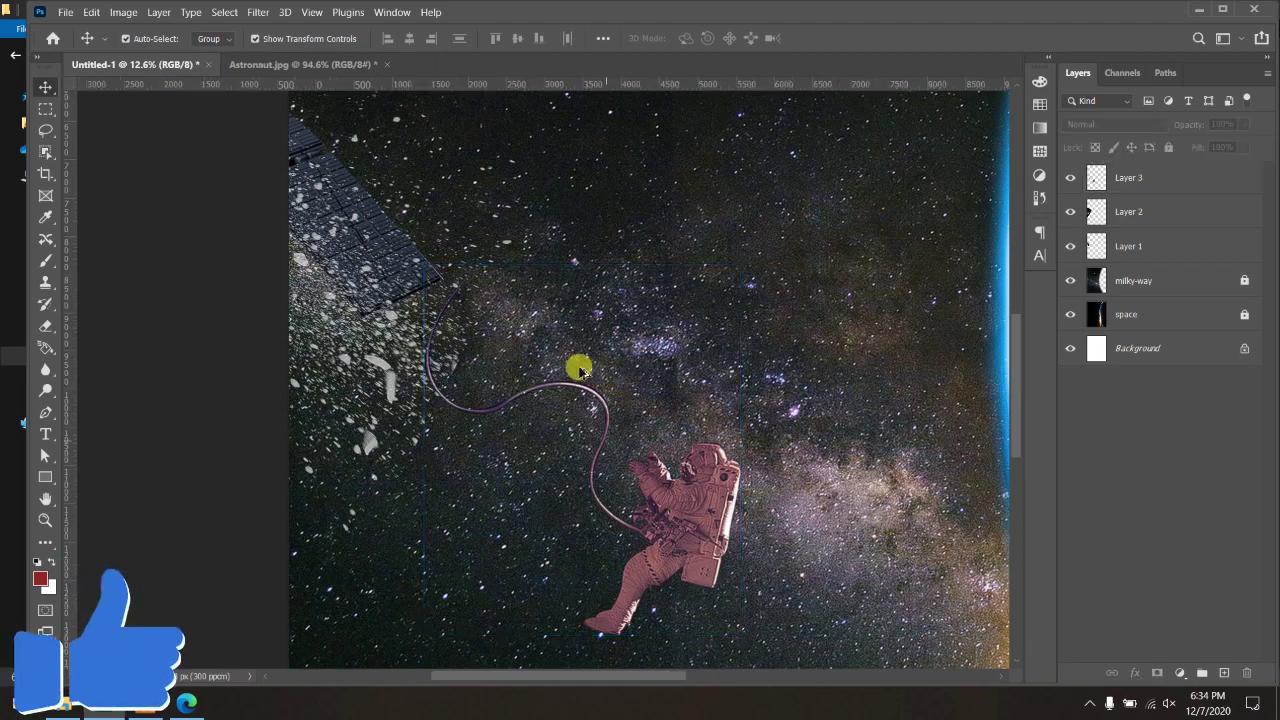
scroll(578, 368, down, 3)
scroll(578, 368, down, 2)
scroll(523, 471, up, 1)
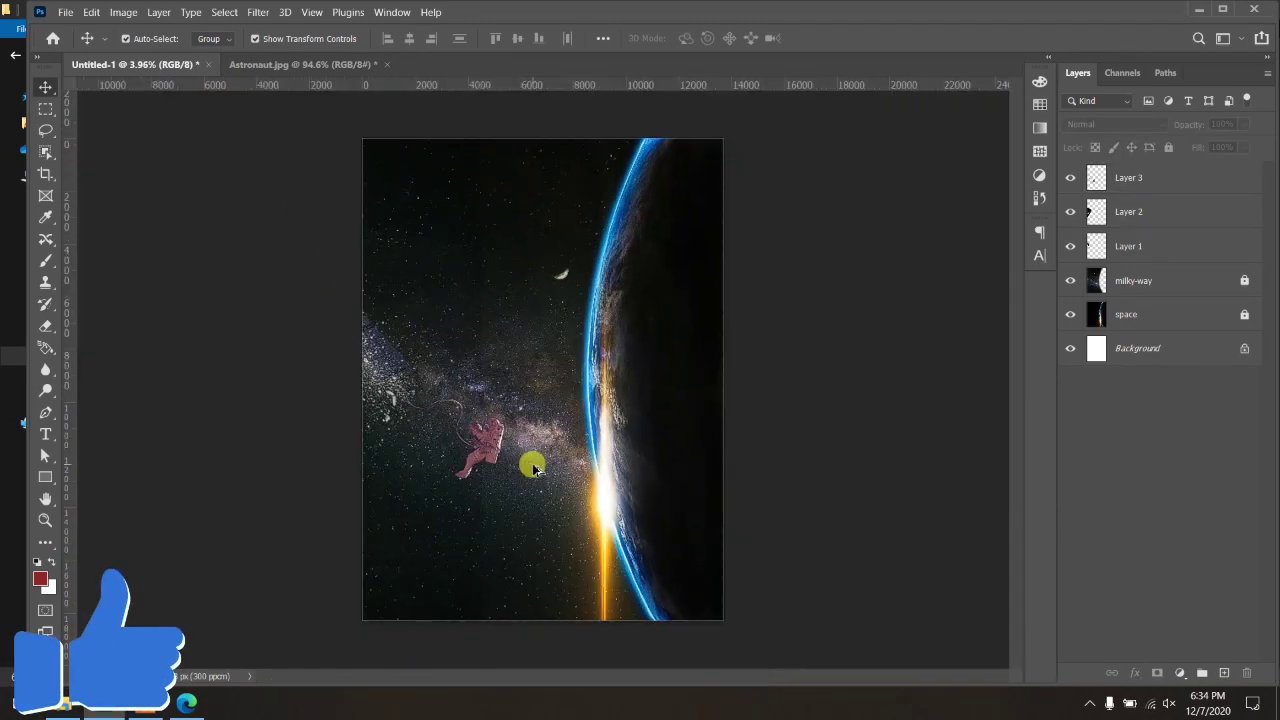
scroll(535, 470, down, 1)
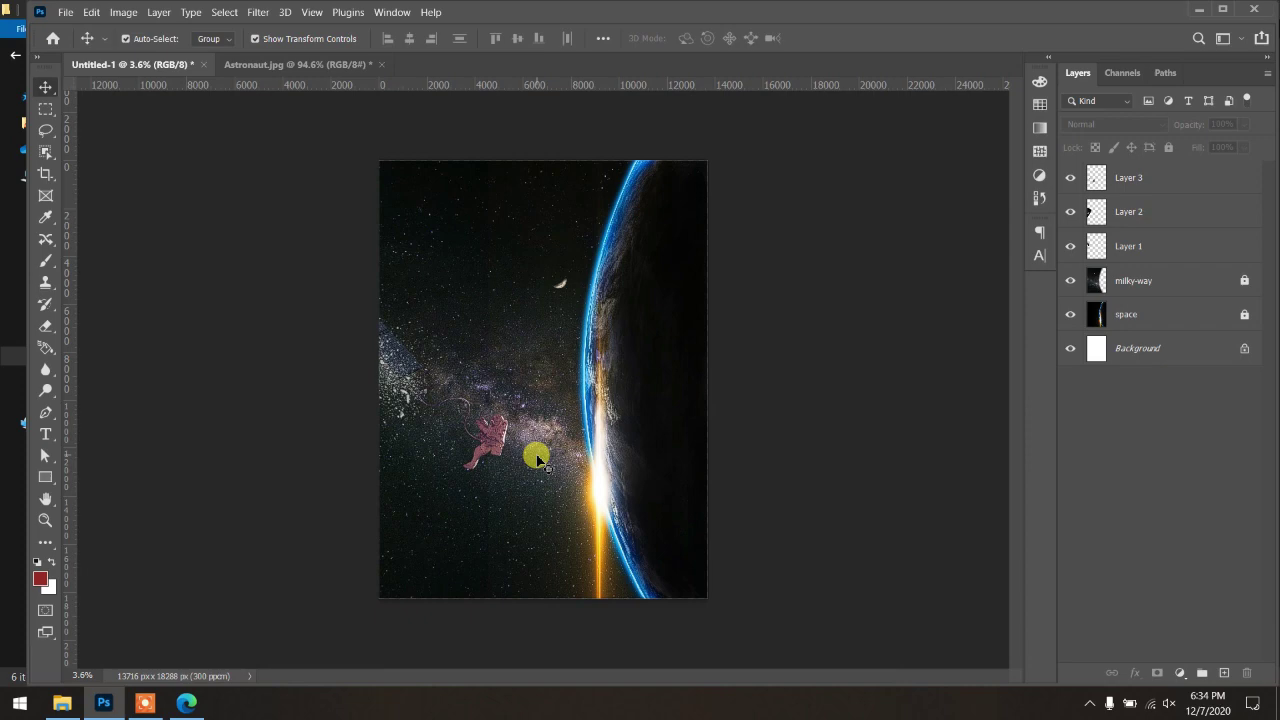
click(290, 64)
scroll(528, 351, down, 3)
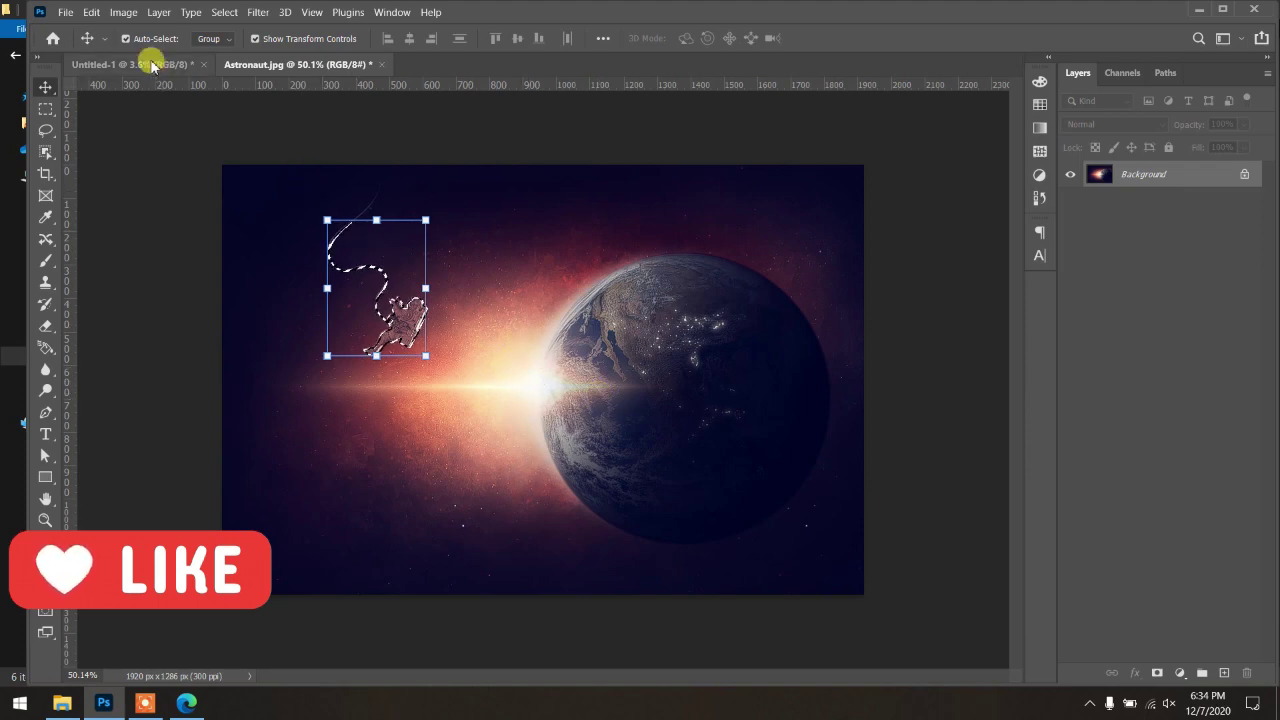
drag(152, 66, 514, 414)
scroll(514, 414, up, 2)
scroll(517, 494, up, 2)
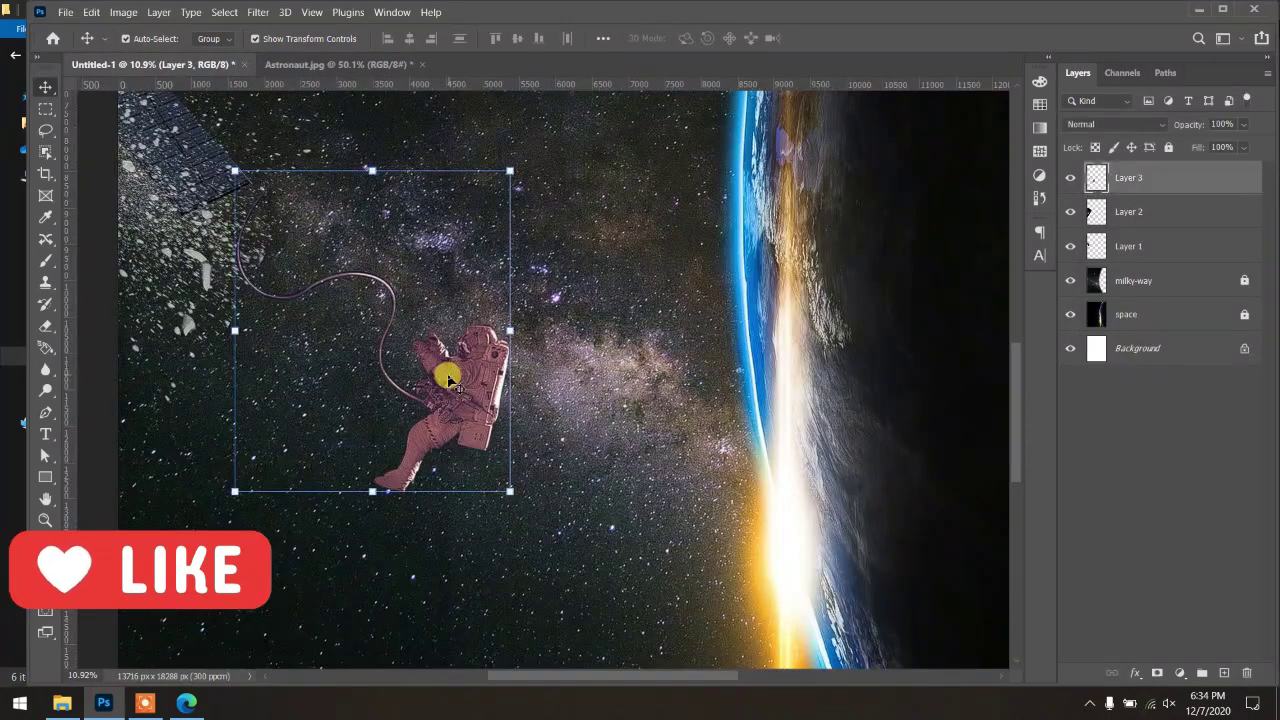
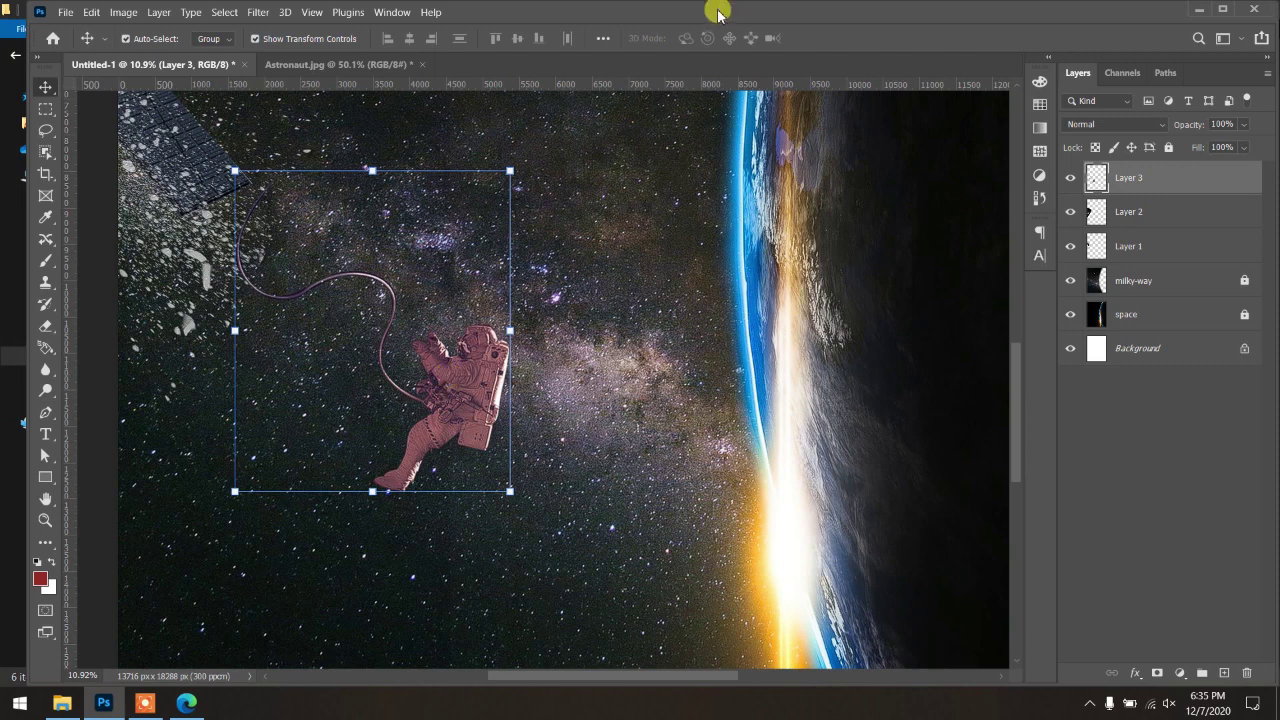
Step: Open Levels on the astronaut layer and experiment with the RGB black and white points
click(123, 12)
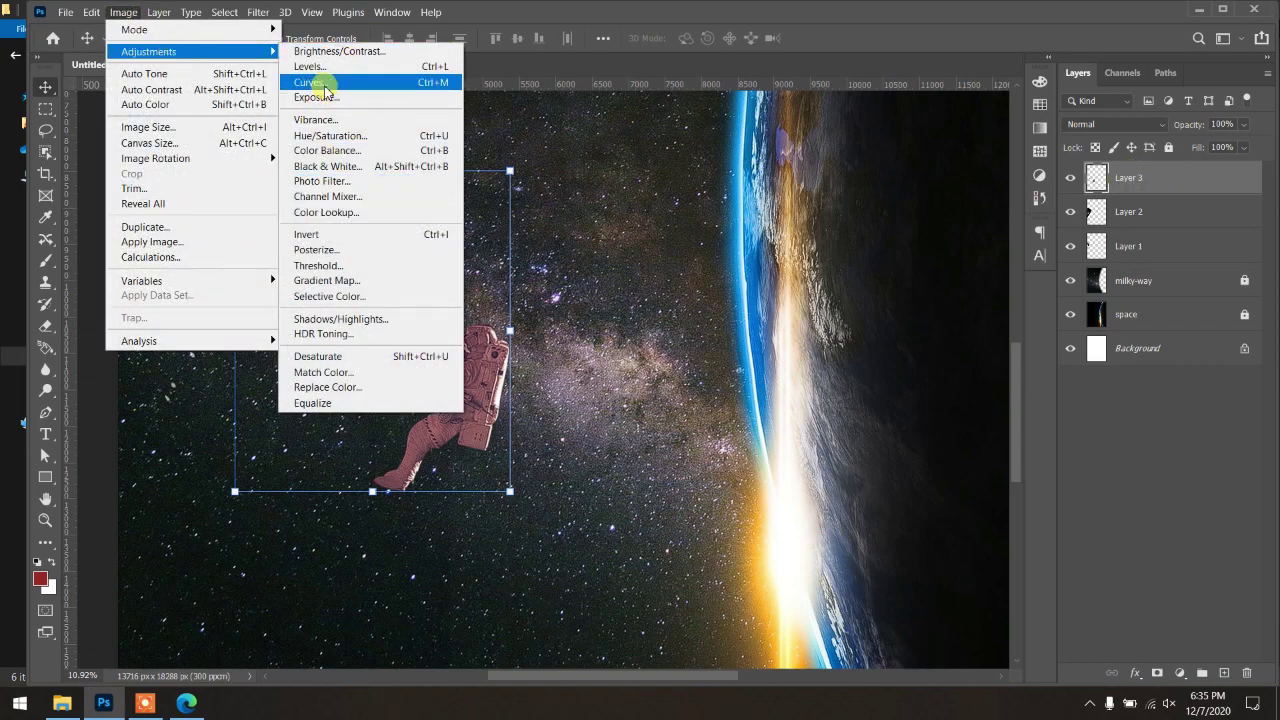
mouse_move(149, 51)
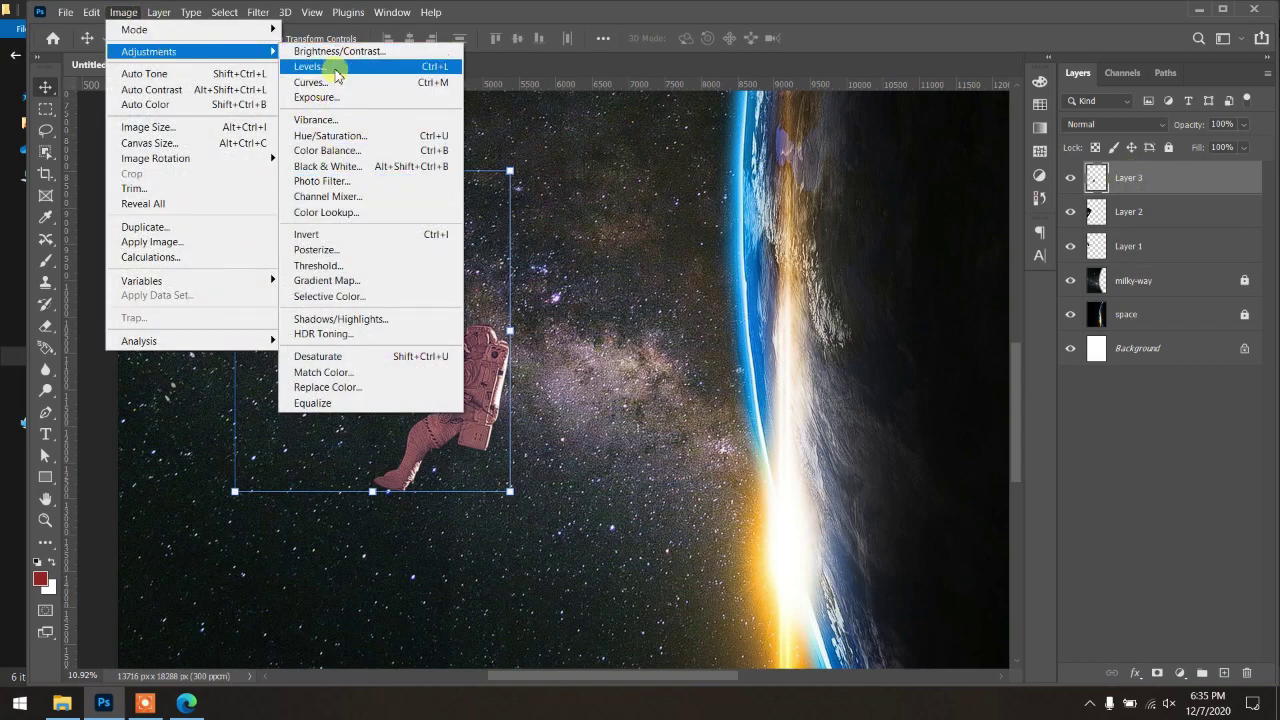
click(337, 72)
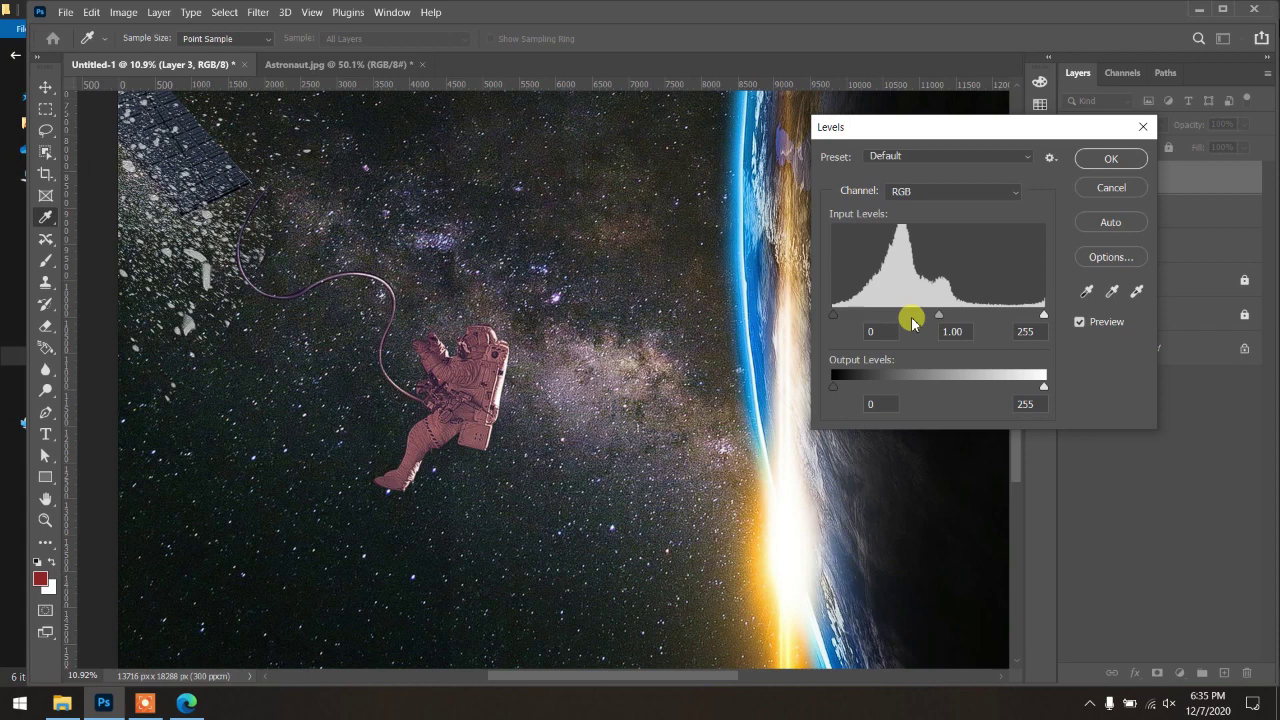
click(920, 192)
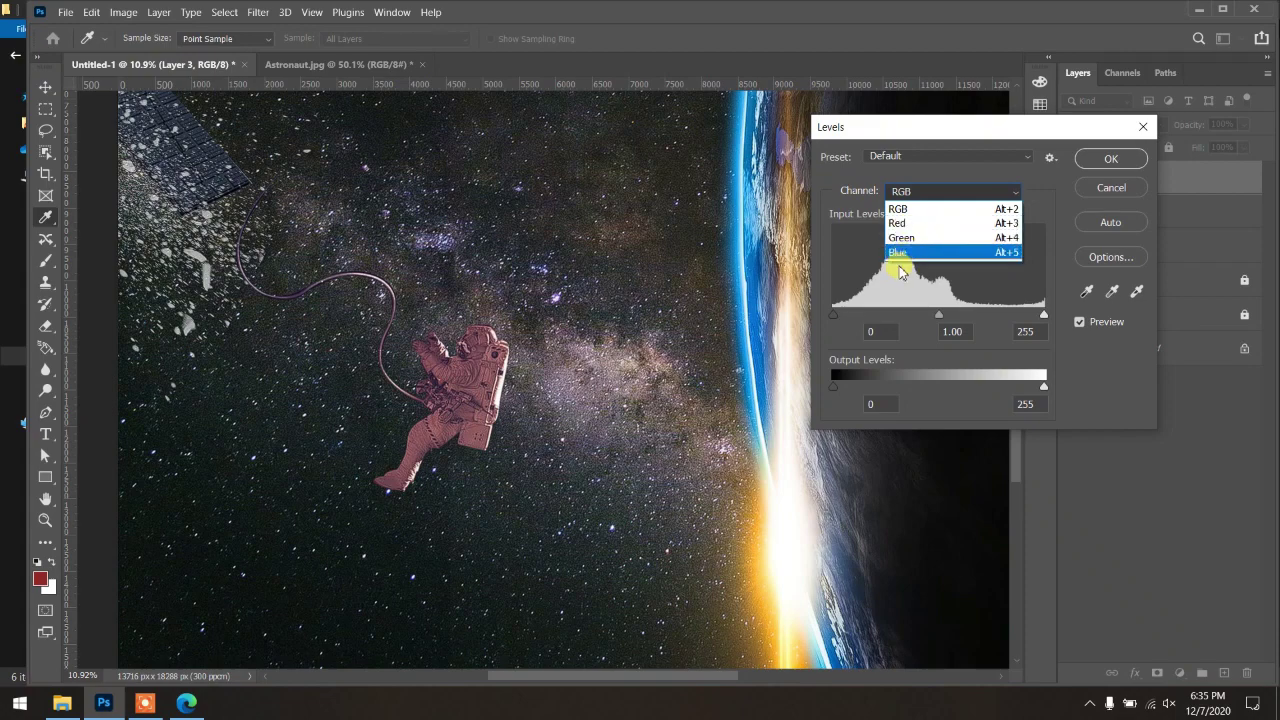
click(895, 206)
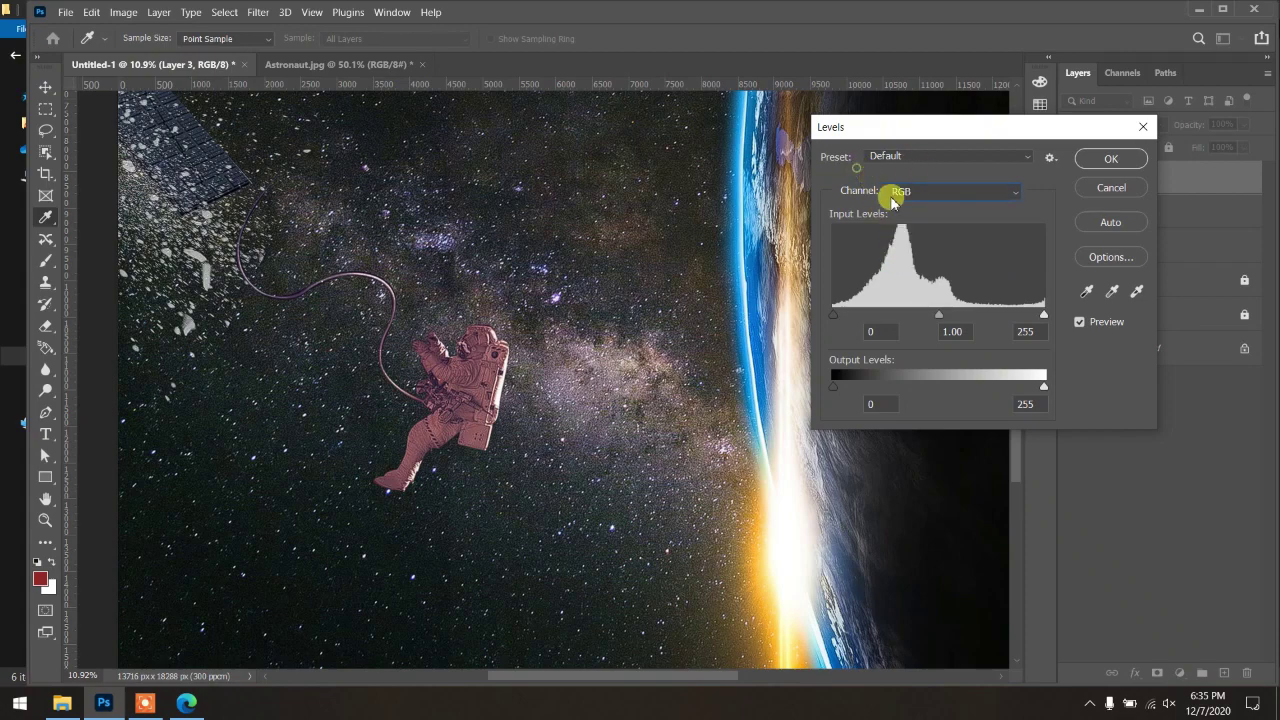
click(940, 318)
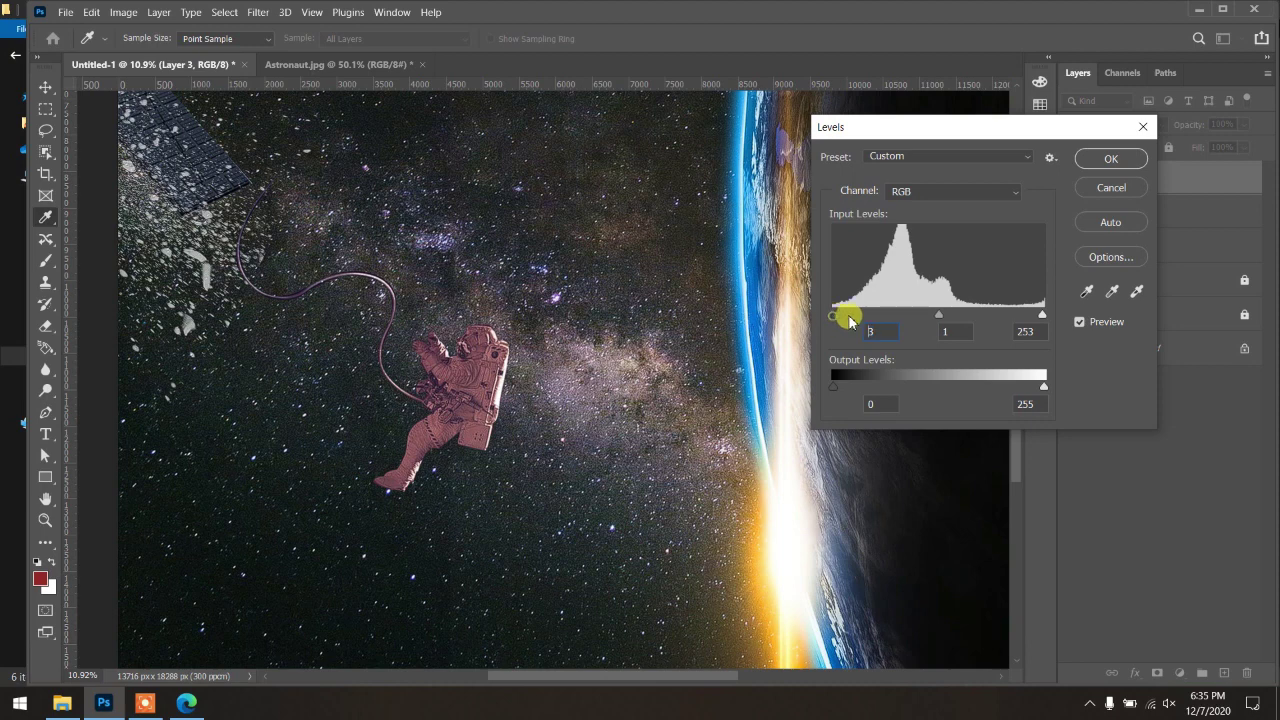
mouse_move(848, 318)
mouse_down()
mouse_move(1020, 305)
mouse_move(749, 294)
mouse_up()
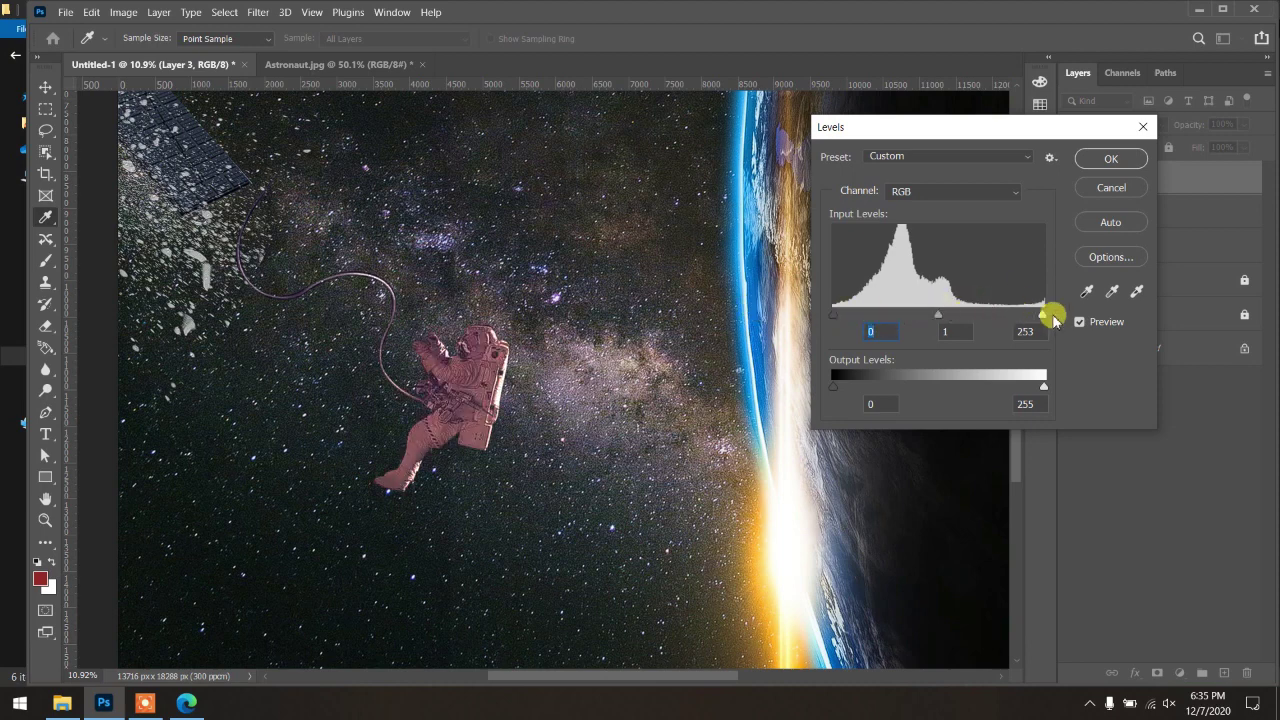
drag(1006, 318, 969, 320)
drag(955, 318, 946, 318)
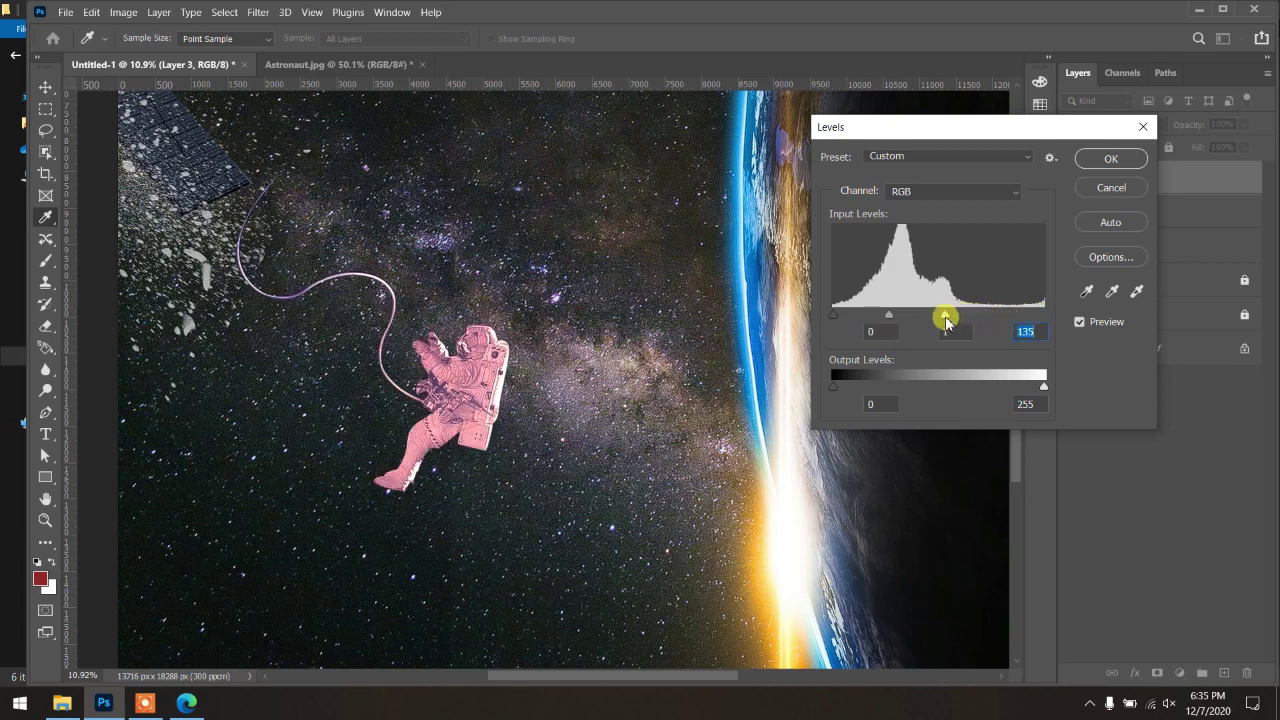
drag(947, 316, 1060, 318)
Step: Set the Levels midtone gamma to about 2.33 to brighten the astronaut and apply it
click(948, 320)
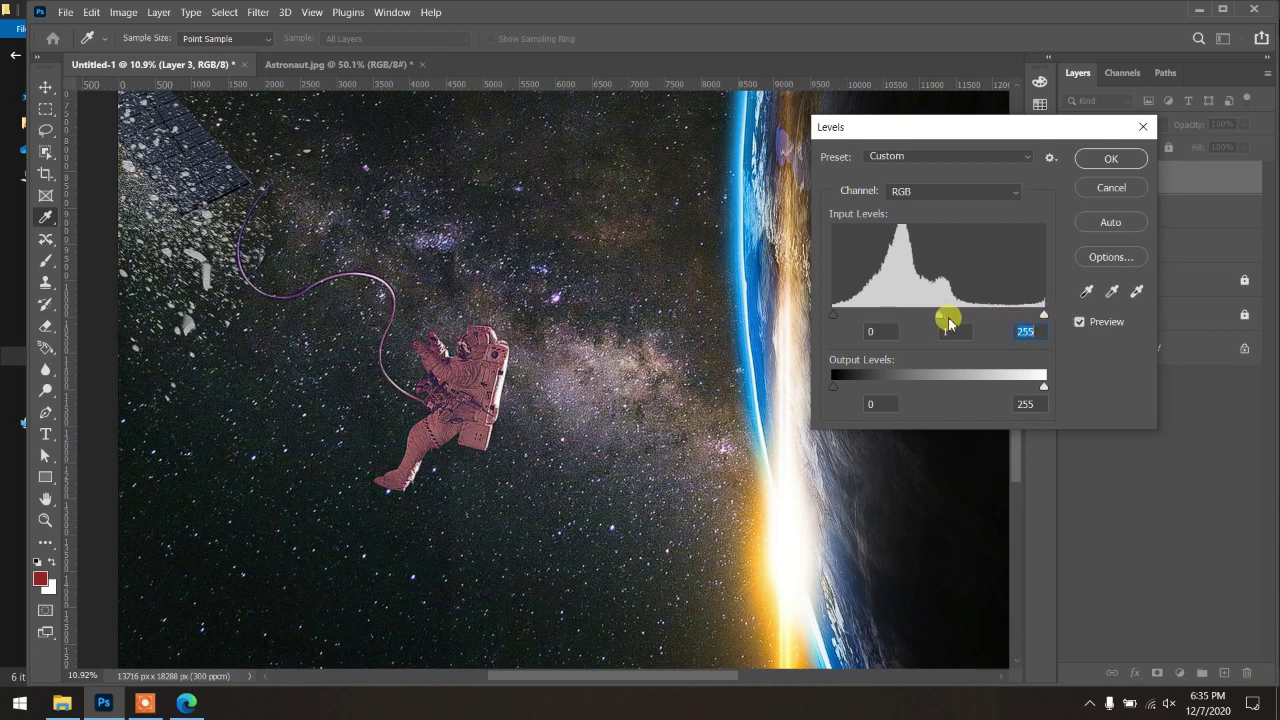
drag(936, 318, 871, 318)
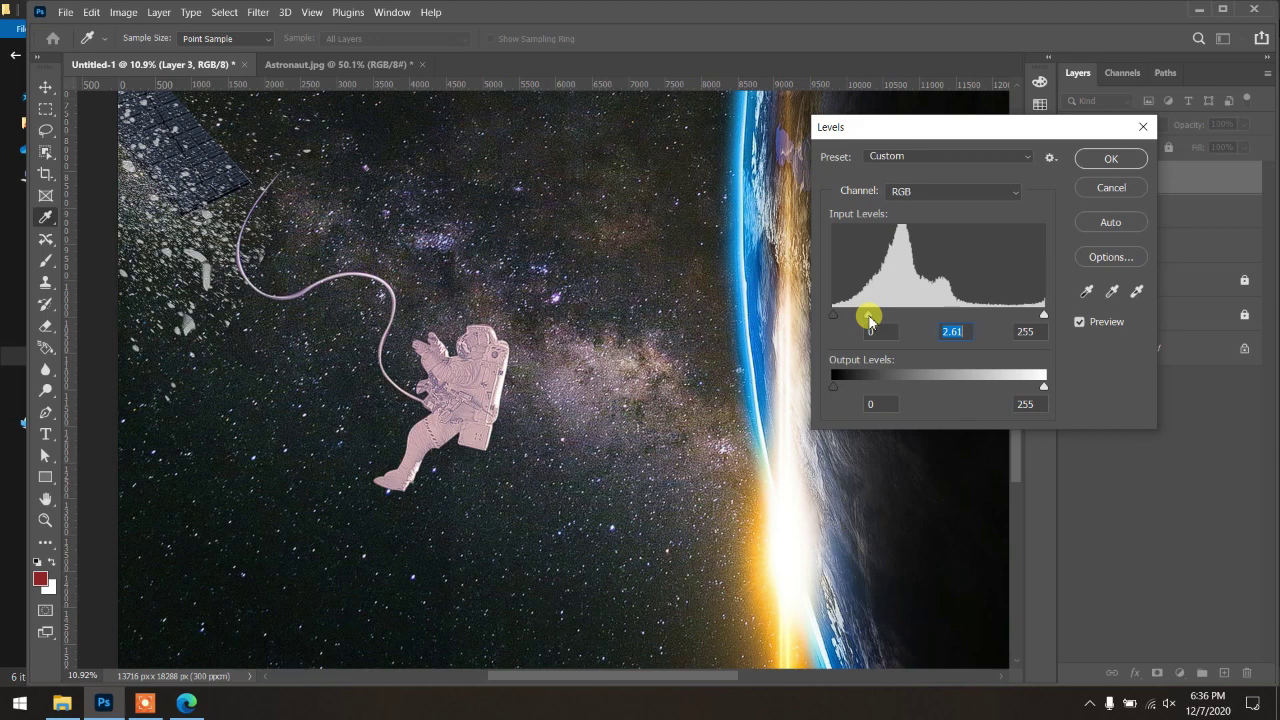
mouse_move(869, 318)
mouse_down()
mouse_move(897, 320)
mouse_move(834, 309)
mouse_move(877, 320)
mouse_move(1015, 311)
mouse_move(895, 318)
mouse_up()
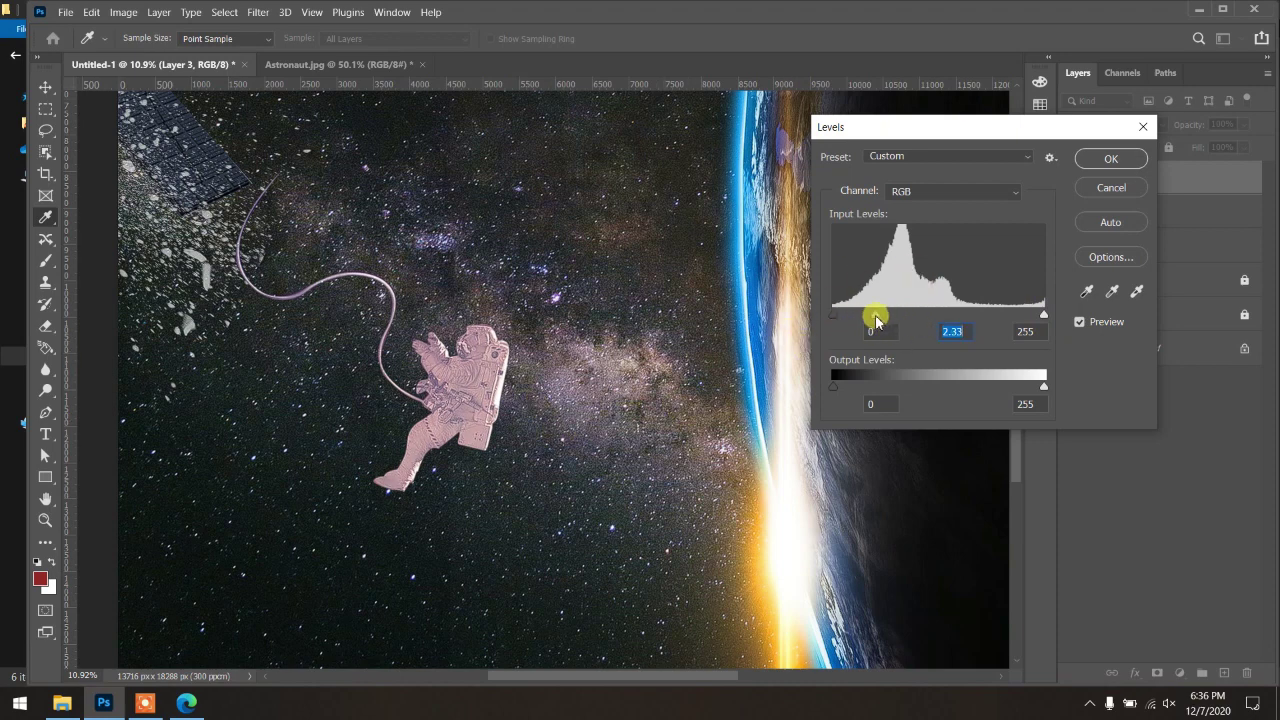
click(1110, 158)
scroll(515, 360, down, 3)
scroll(515, 360, down, 2)
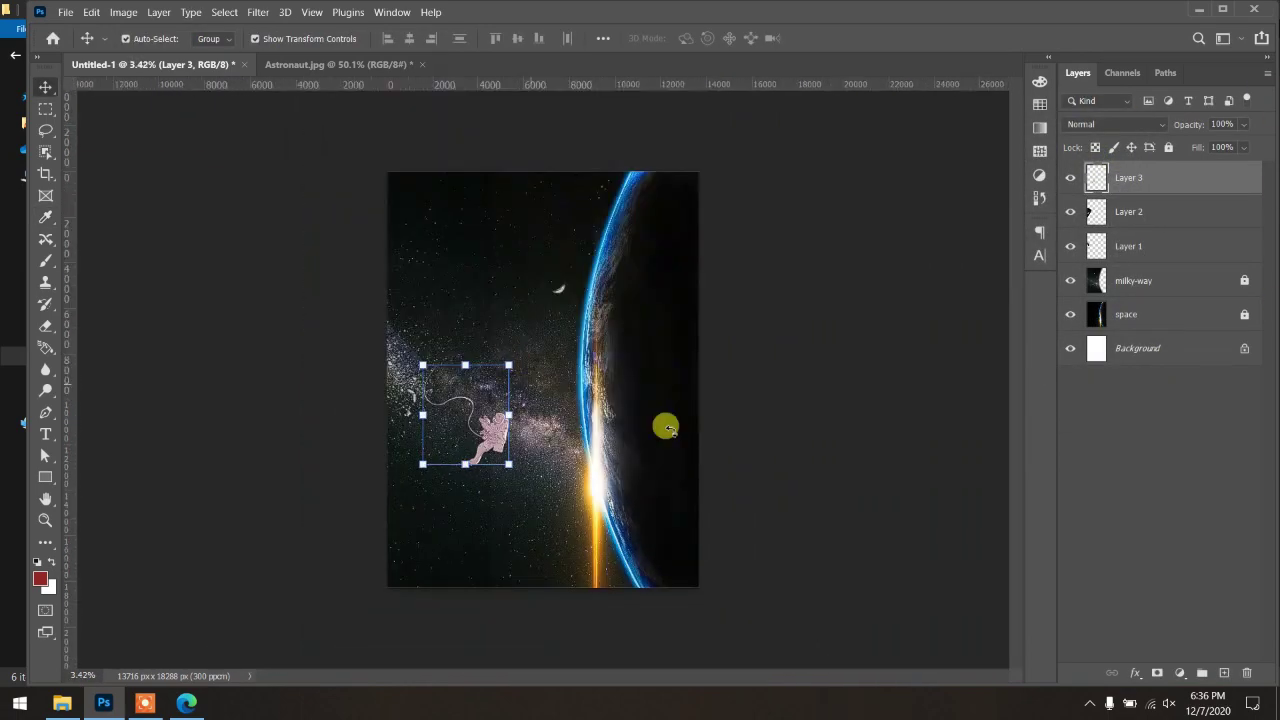
Step: Reselect the astronaut layer and apply a stronger Levels midtone boost
click(823, 440)
scroll(590, 455, up, 1)
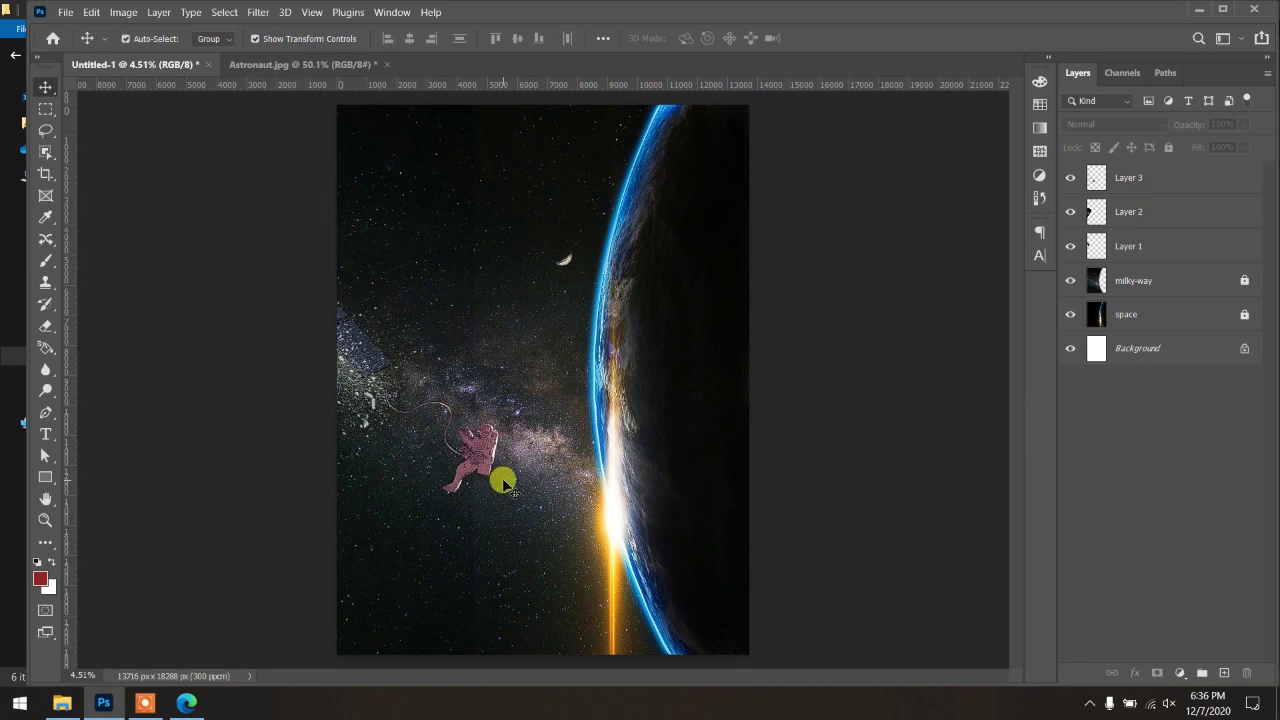
key(ctrl)
click(1158, 180)
key(ctrl+l)
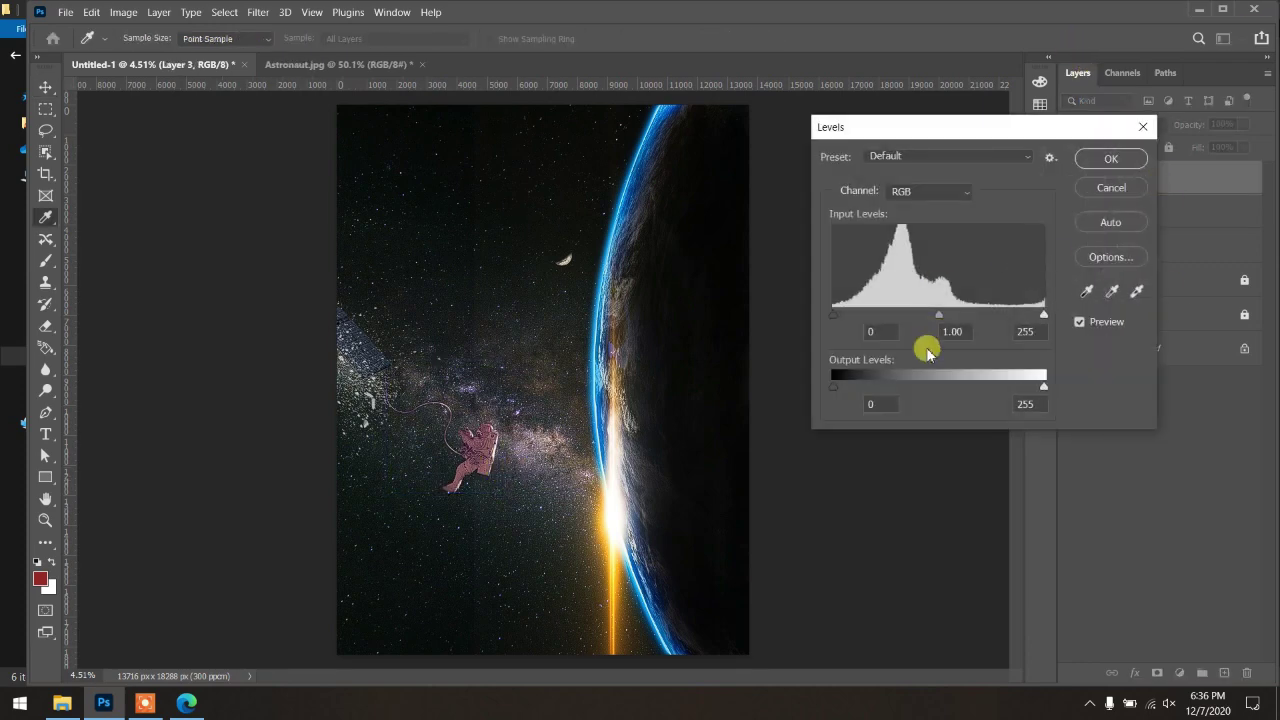
drag(940, 315, 836, 315)
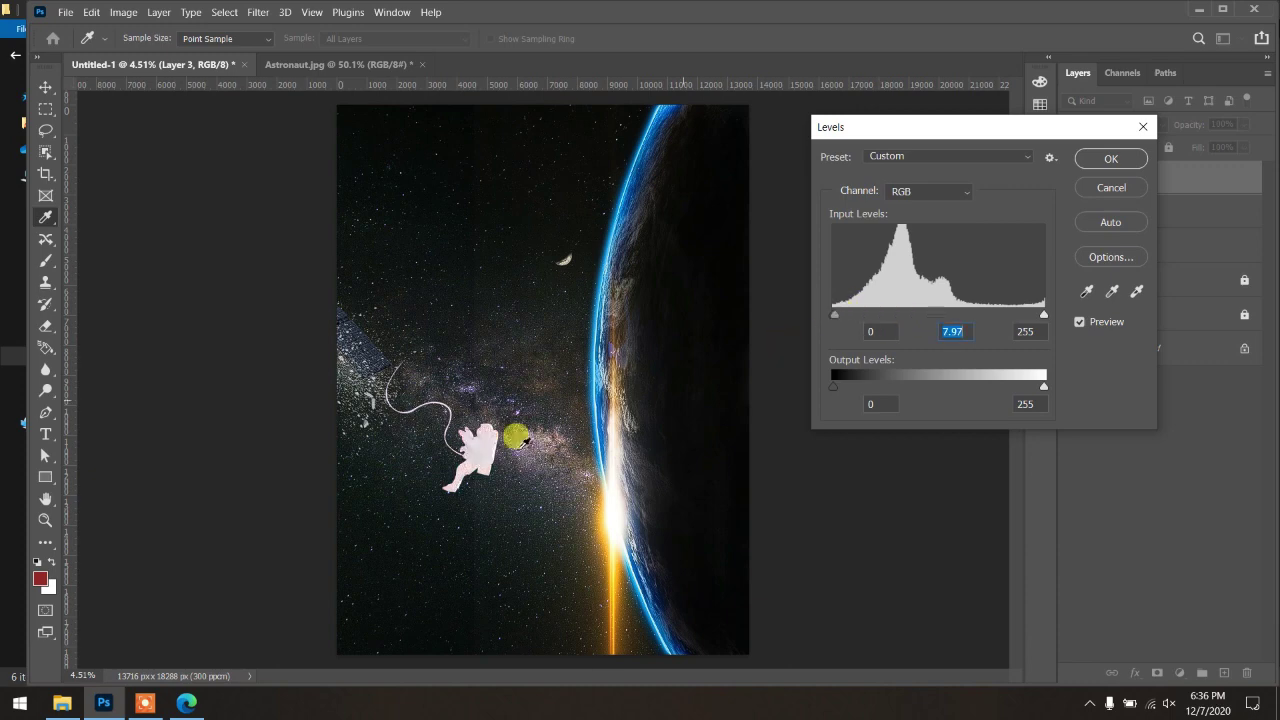
click(1105, 160)
Step: Undo the too-strong pass and reapply Levels with midtone gamma about 4.16
scroll(512, 455, up, 2)
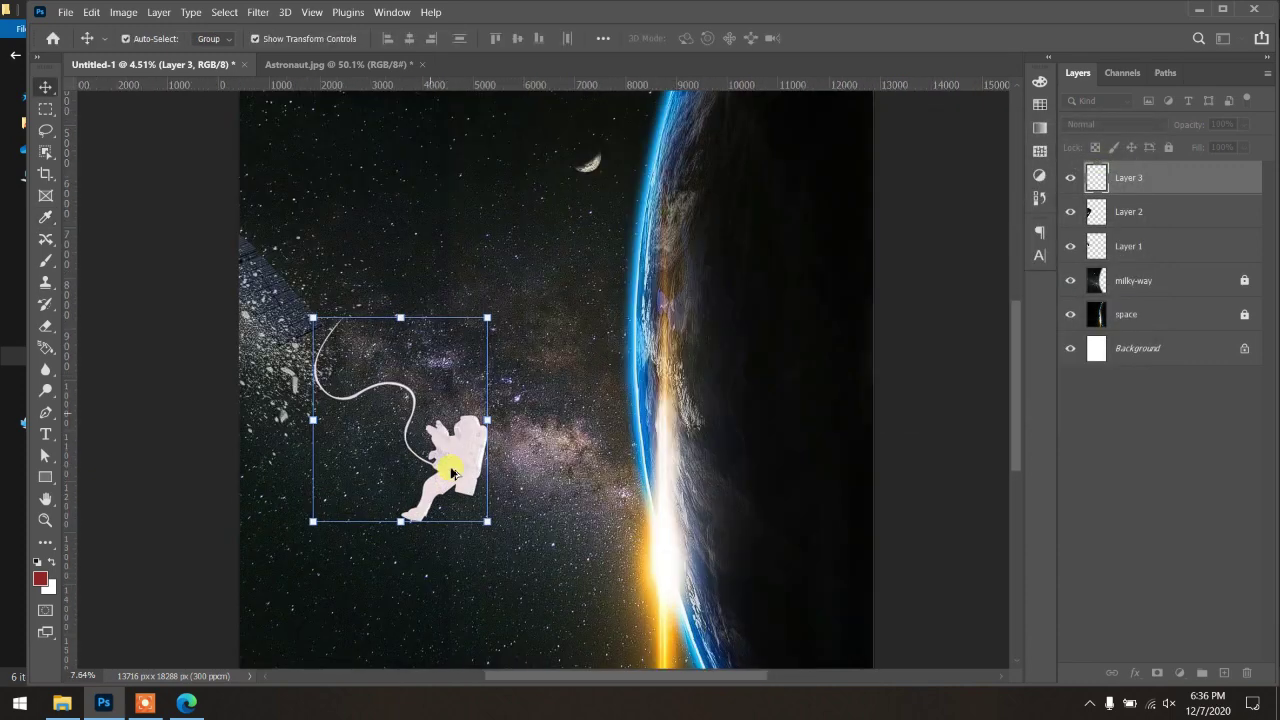
scroll(449, 466, up, 4)
scroll(457, 466, up, 4)
scroll(471, 437, up, 3)
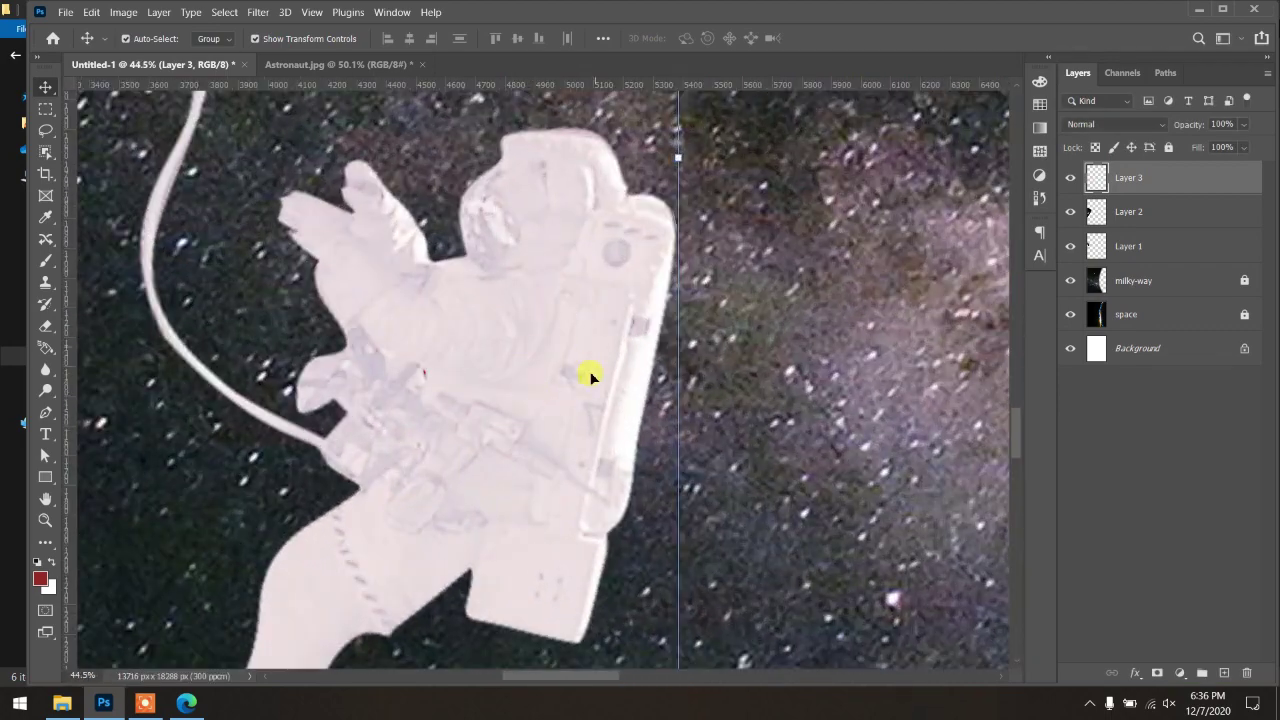
scroll(590, 377, down, 2)
key(ctrl+z)
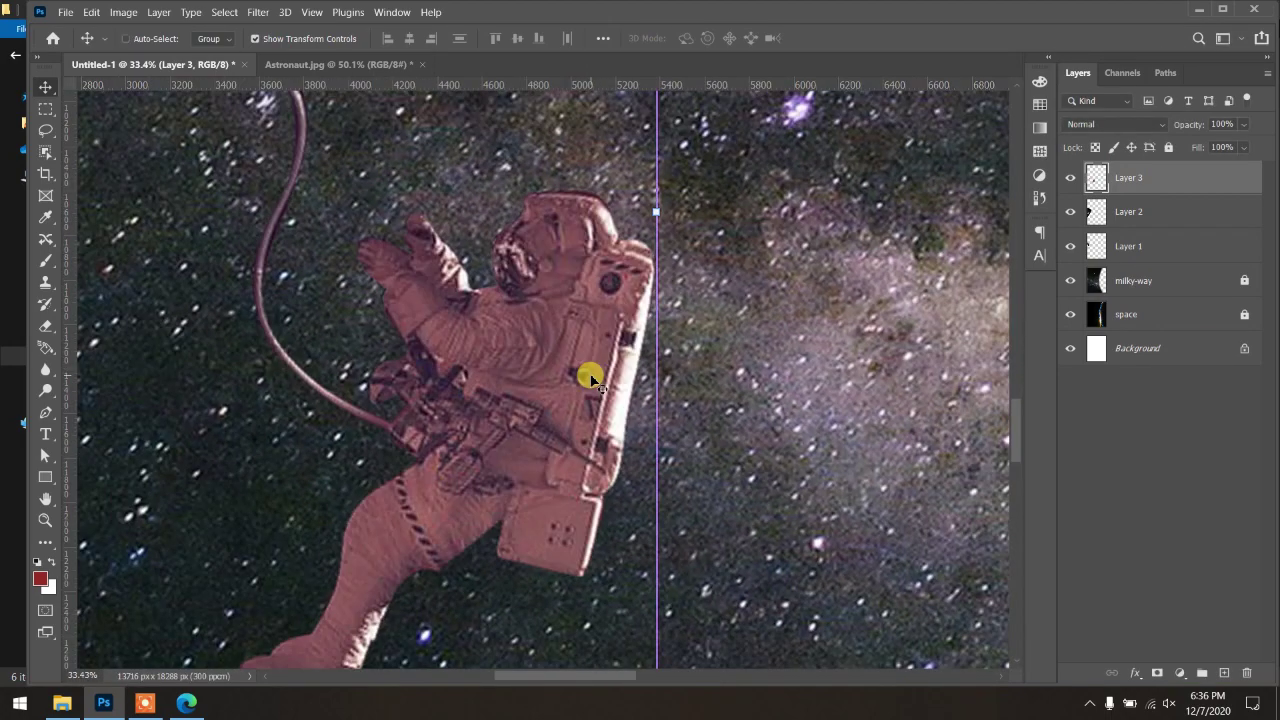
key(ctrl+l)
drag(937, 316, 845, 315)
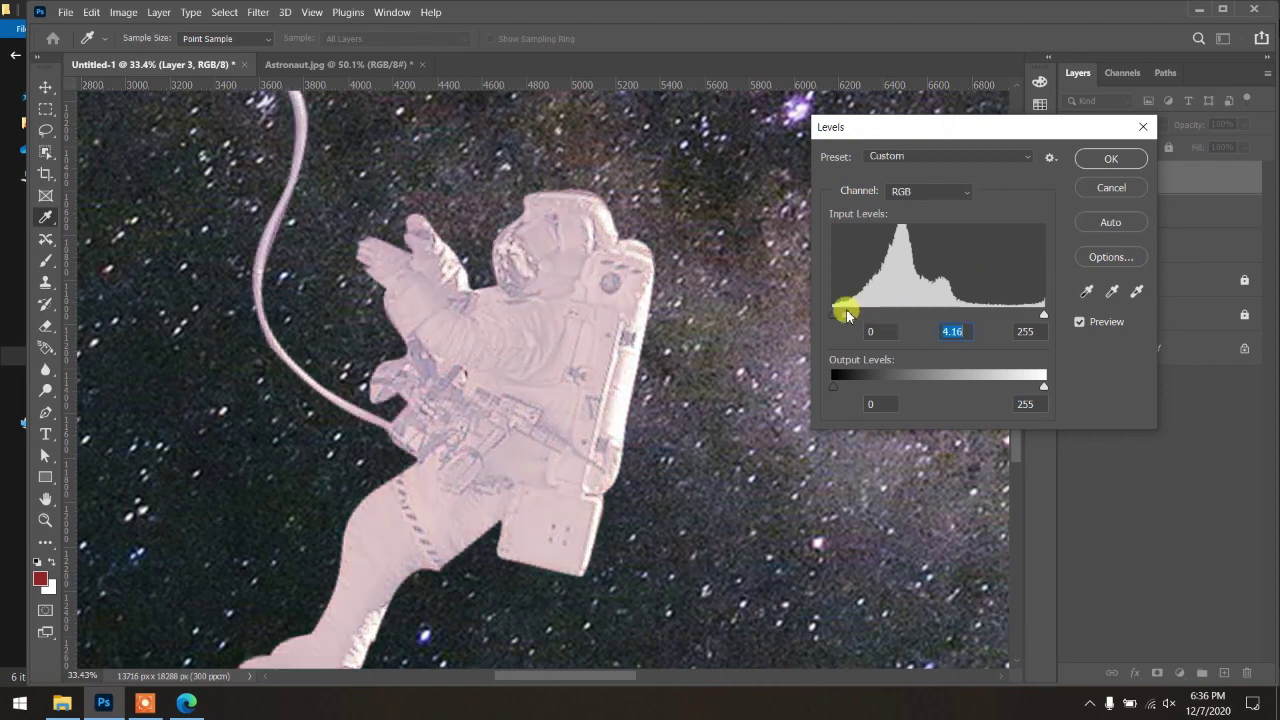
click(1110, 158)
key(v)
scroll(530, 388, down, 3)
scroll(530, 388, down, 3)
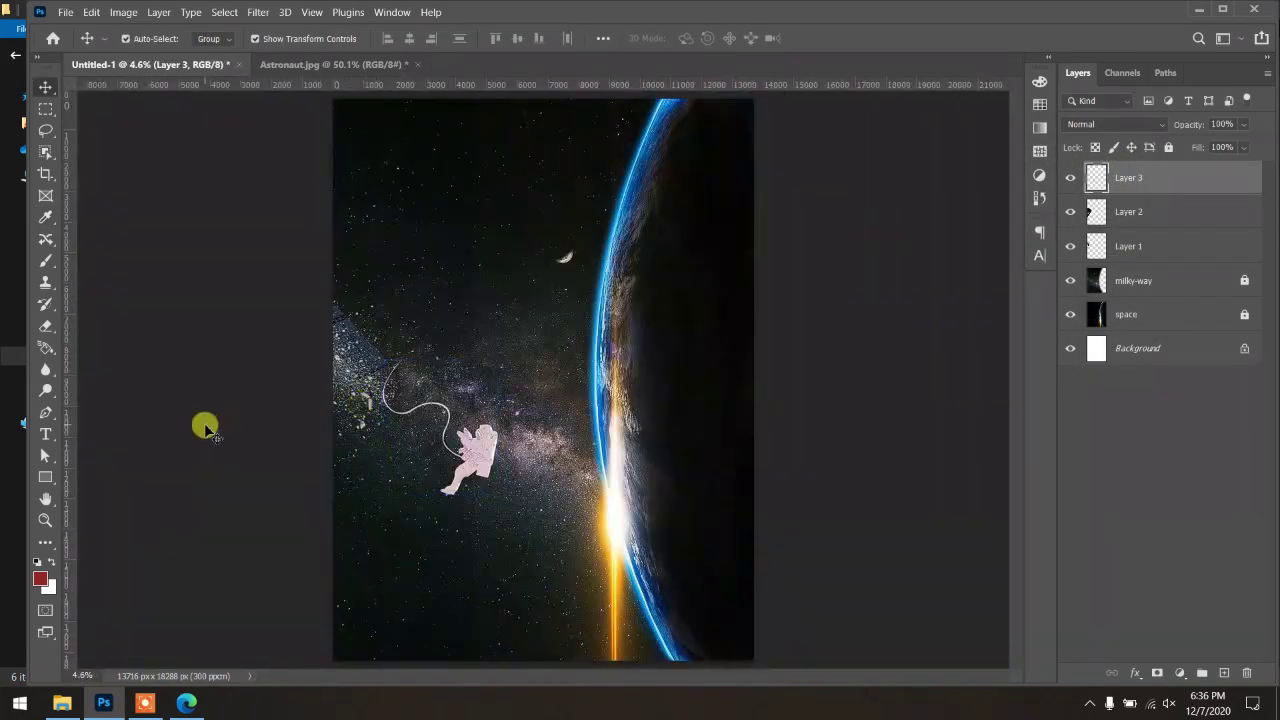
Step: Tilt the astronaut slightly counter-clockwise on the canvas
click(200, 423)
scroll(343, 400, up, 4)
click(656, 549)
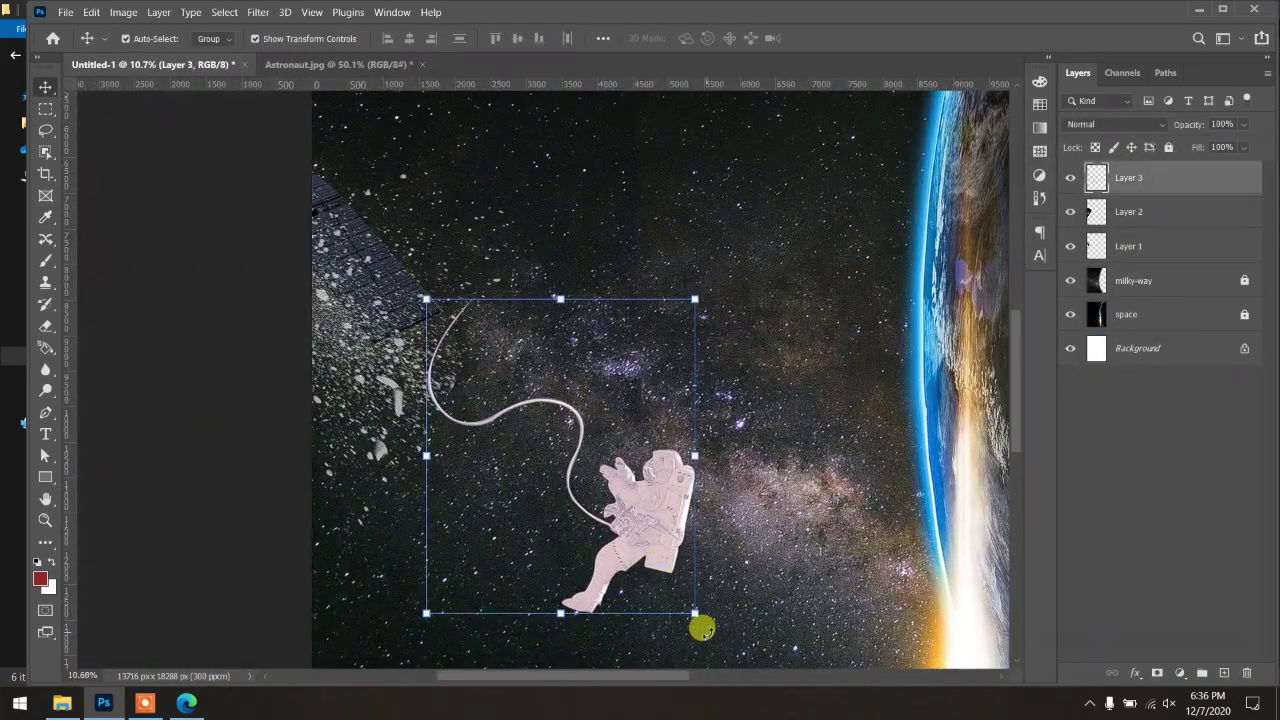
mouse_move(700, 623)
mouse_down()
mouse_move(720, 609)
mouse_move(605, 522)
mouse_up()
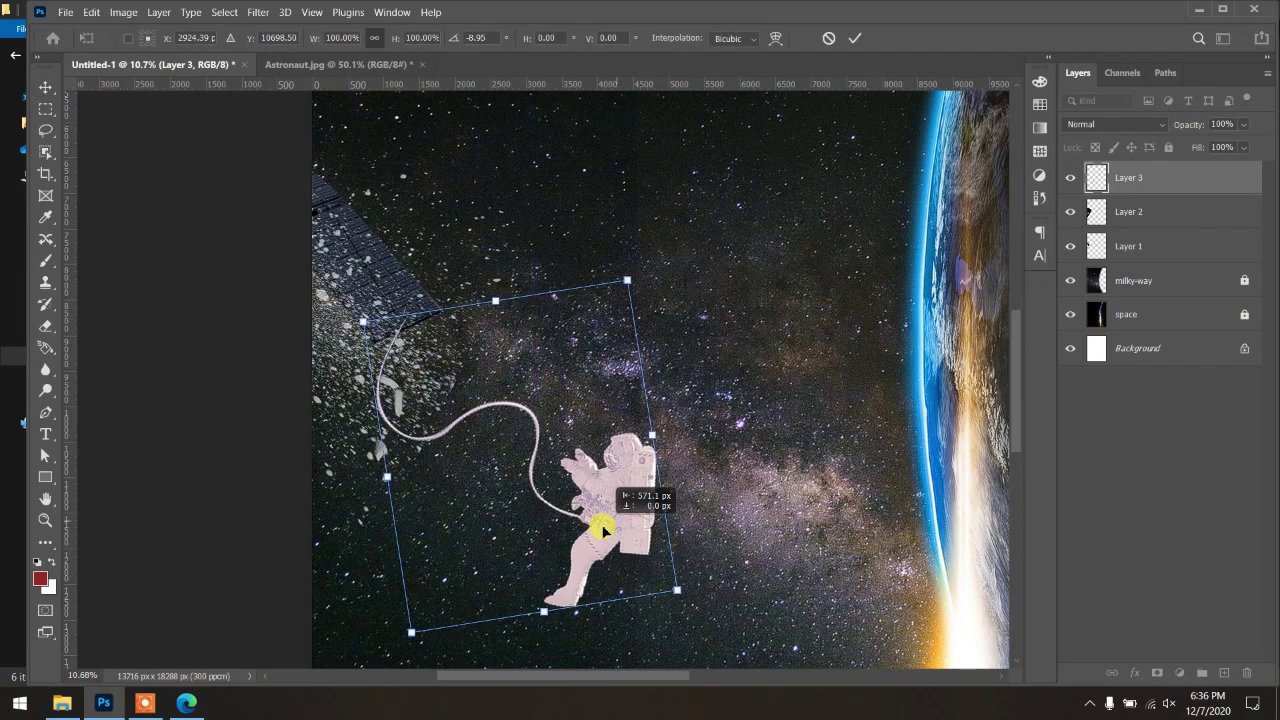
Step: Move the astronaut layer beneath the debris layer and toggle debris visibility to check
drag(1178, 188, 1171, 222)
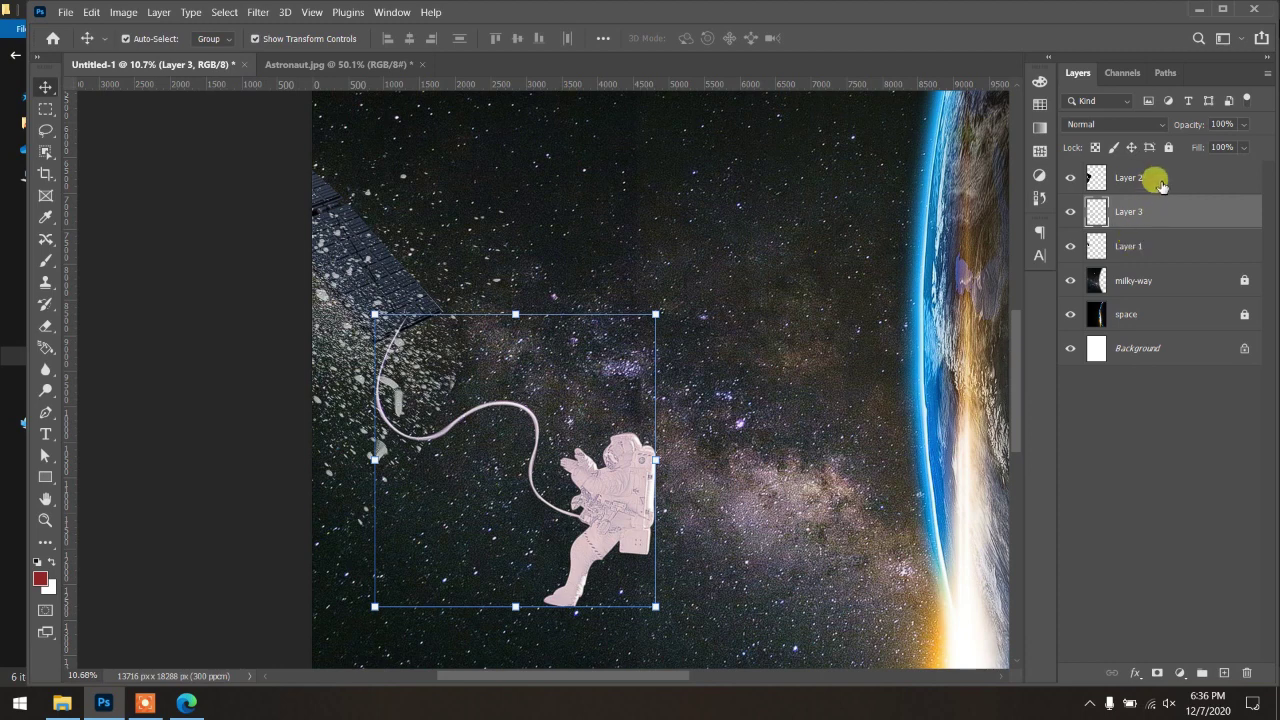
click(1150, 180)
click(1070, 178)
click(1070, 178)
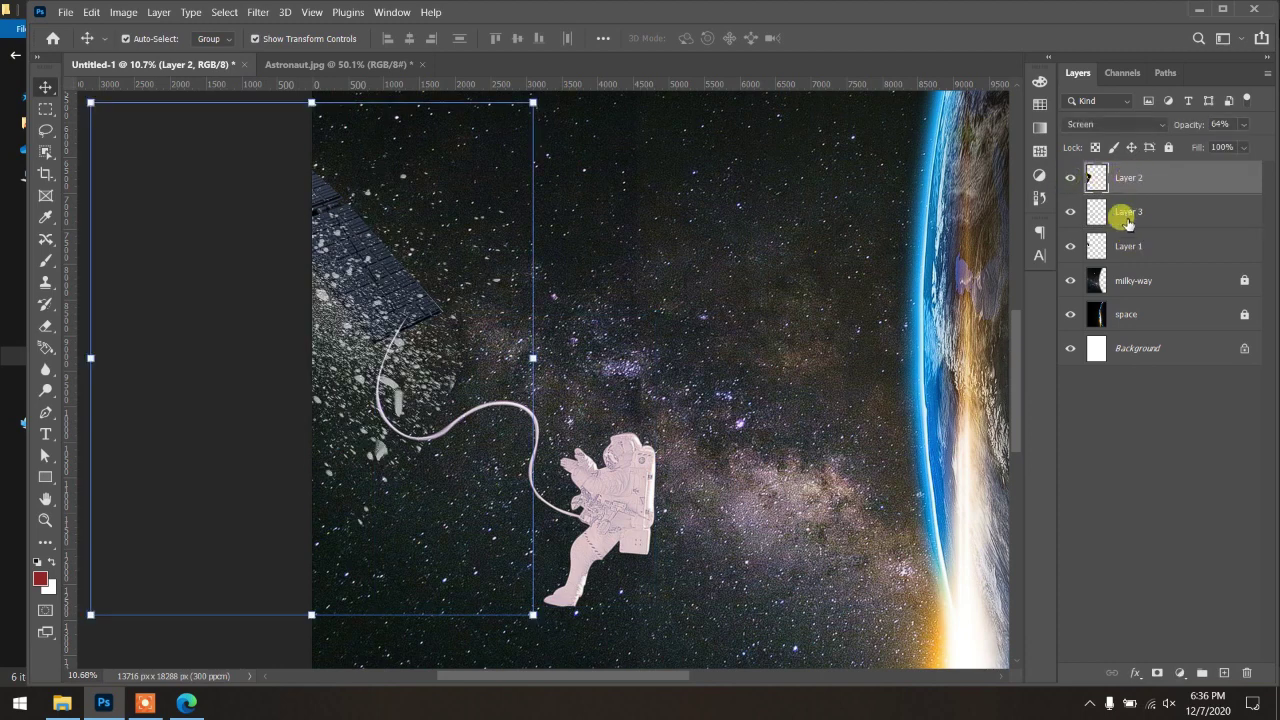
click(1127, 211)
Step: Rename the astronaut layer to 'model'
double_click(1127, 211)
text(mod)
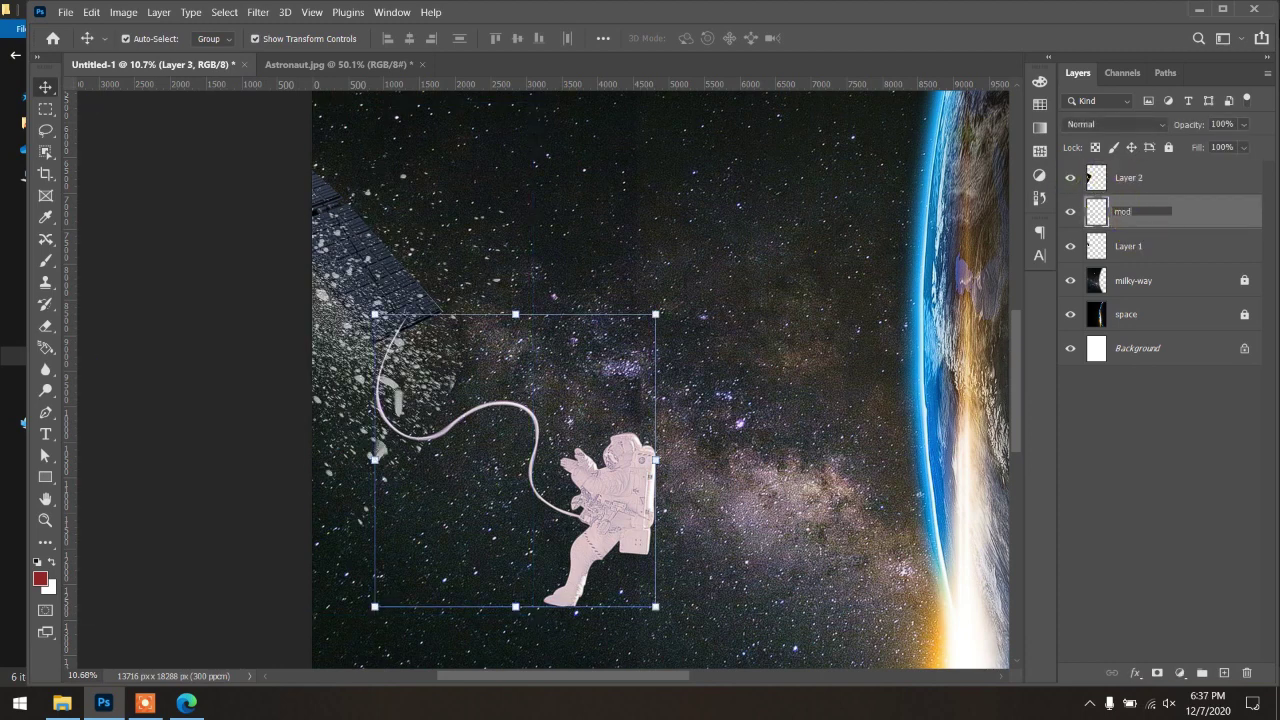
text(e)
key(Return)
double_click(1128, 212)
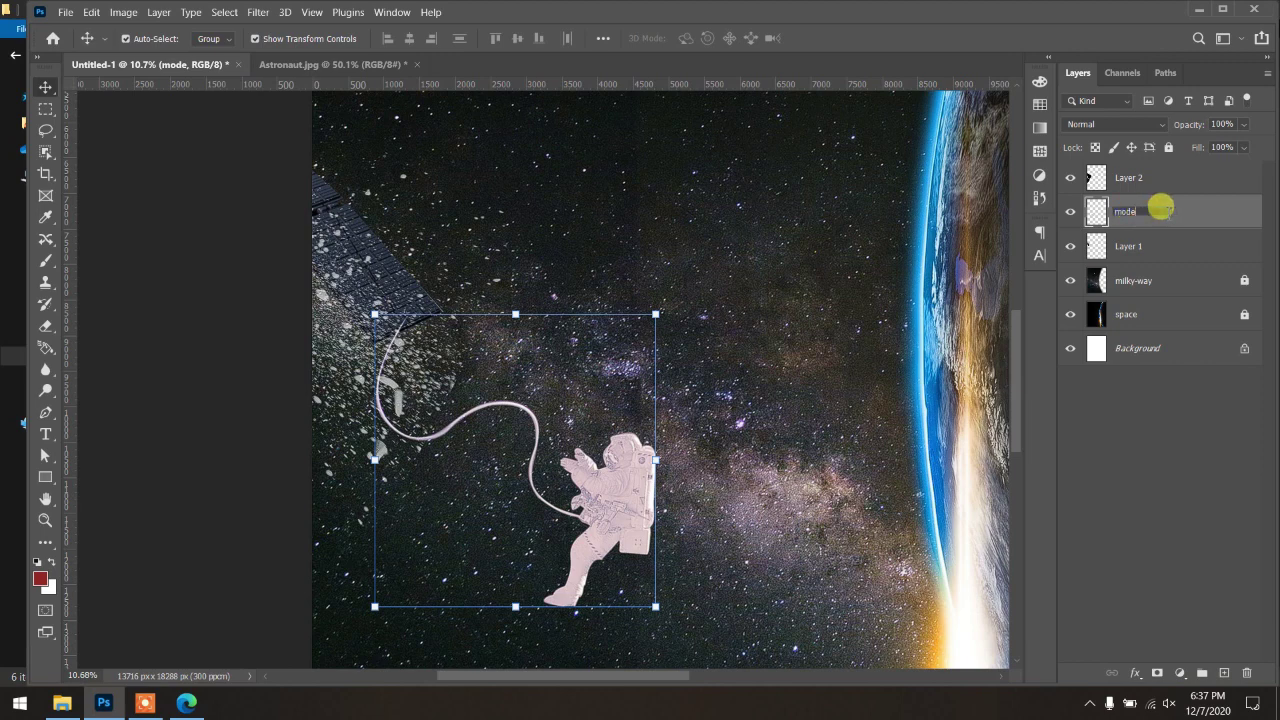
text(l)
key(Return)
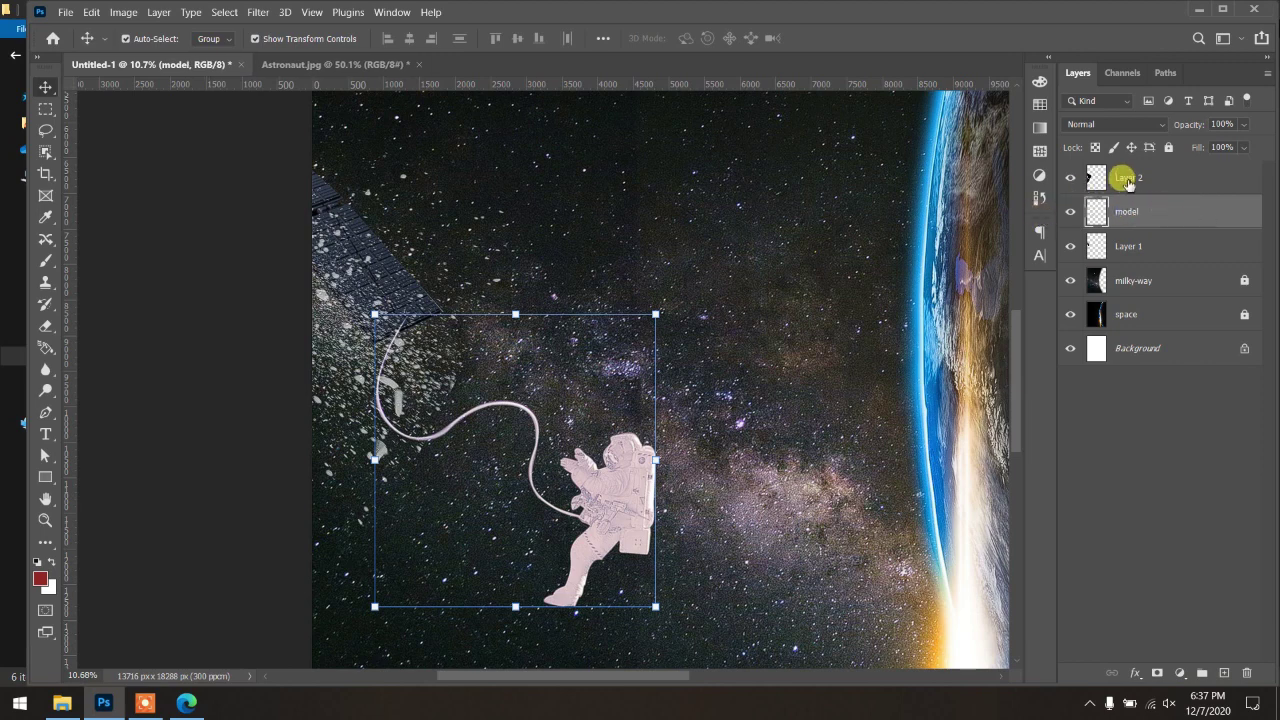
key(alt+shift+s)
Step: Rename the debris layer 'explo' and Layer 1 'wing', then view the whole poster
double_click(1130, 177)
text(explo)
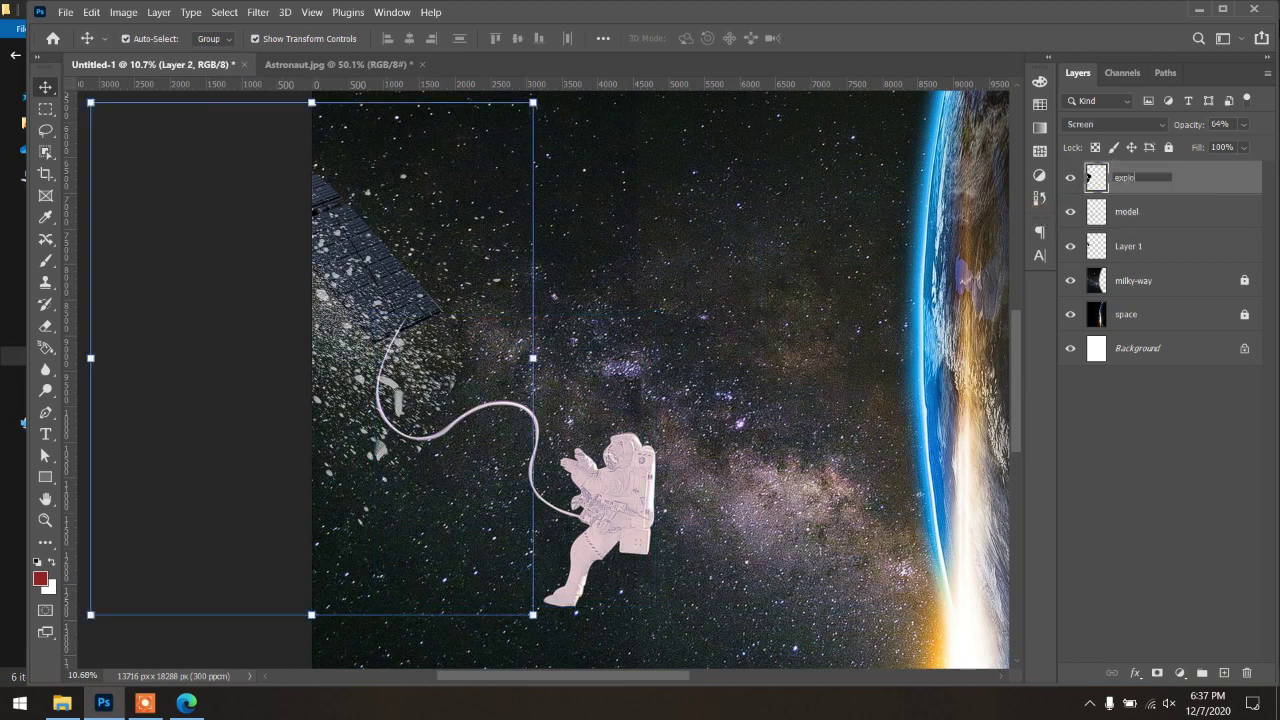
key(Return)
double_click(1126, 245)
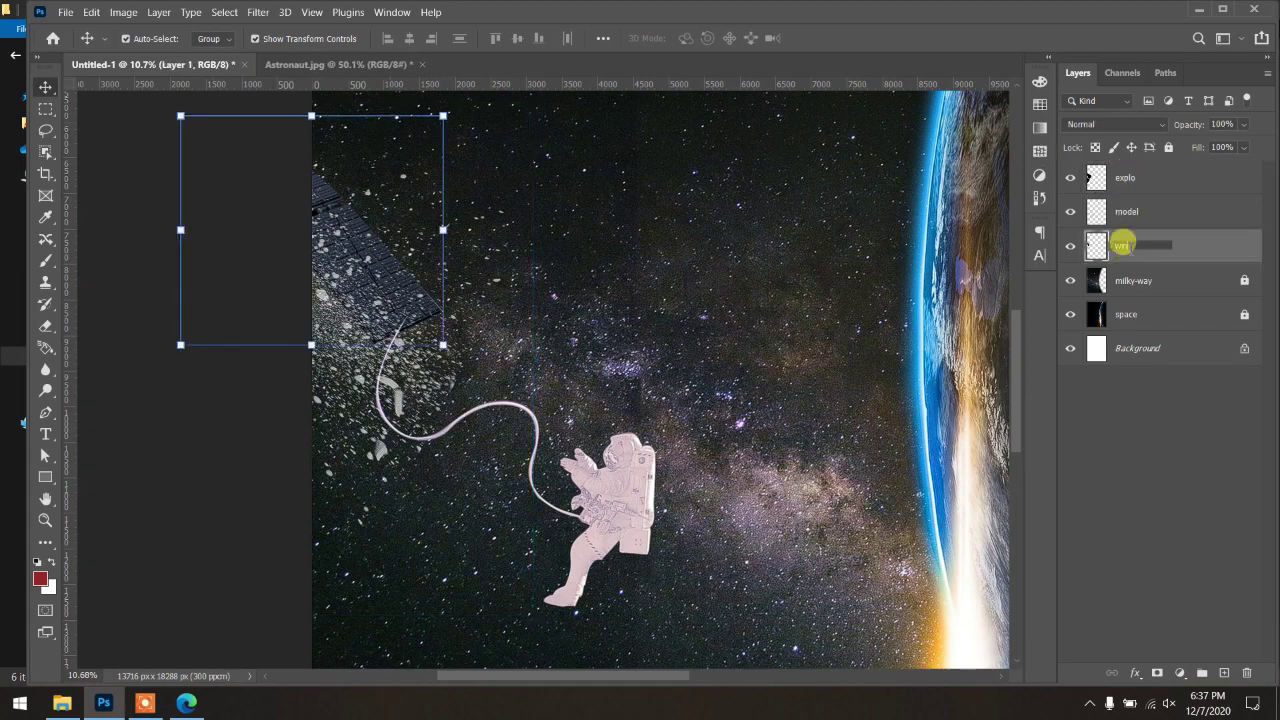
text(ng)
key(Return)
click(1154, 398)
key(ctrl+minus)
key(ctrl+minus)
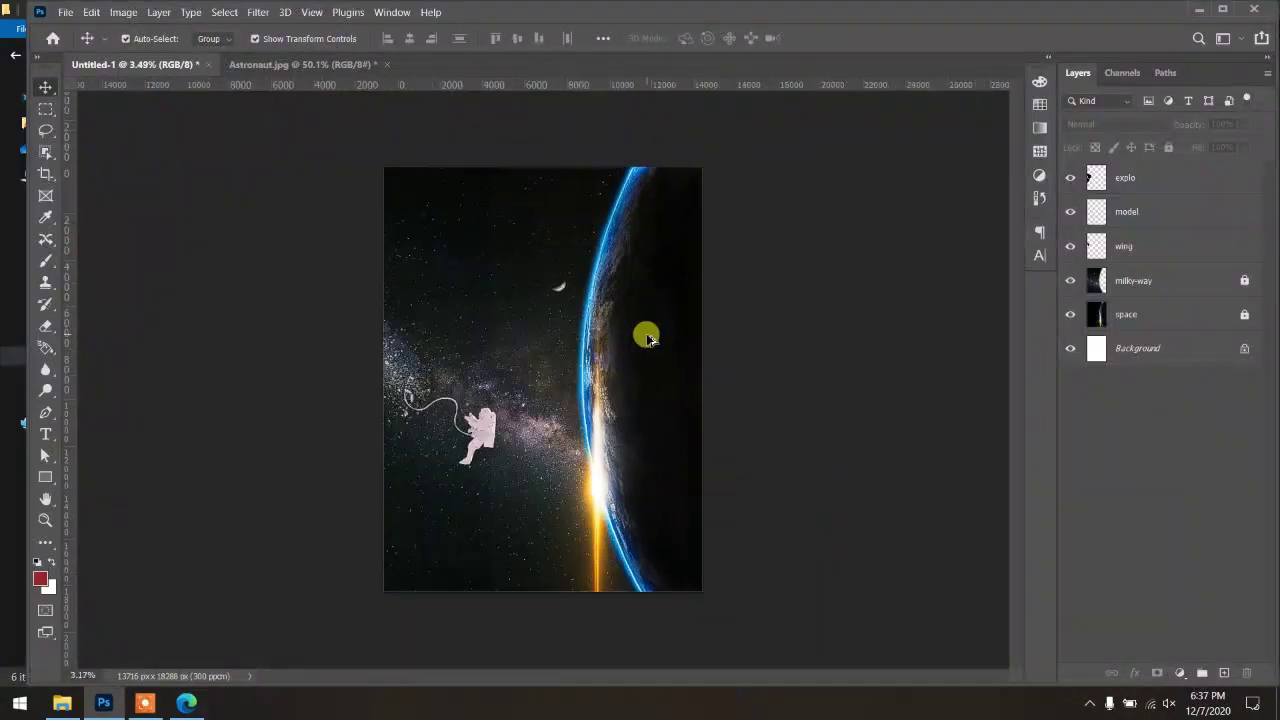
Step: Lower the model astronaut layer's opacity to 82% and zoom out to view the poster
scroll(560, 400, up, 2)
click(460, 435)
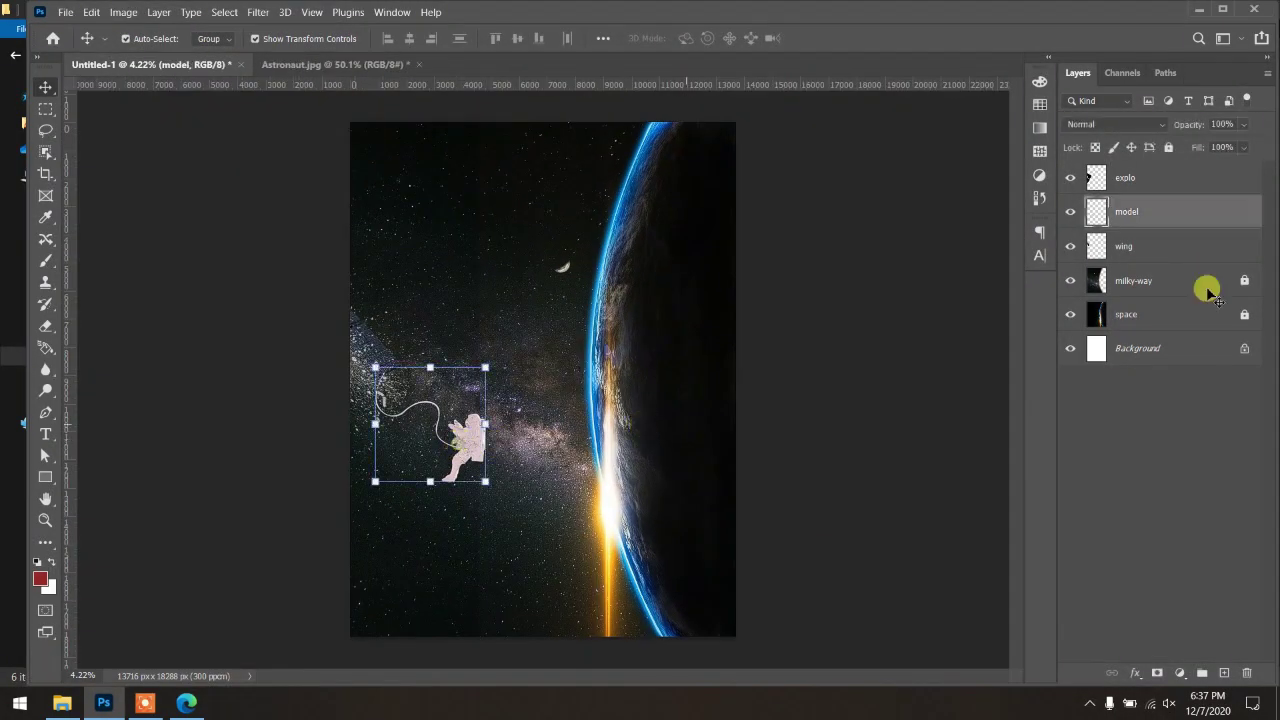
click(1243, 124)
drag(1256, 147, 1245, 147)
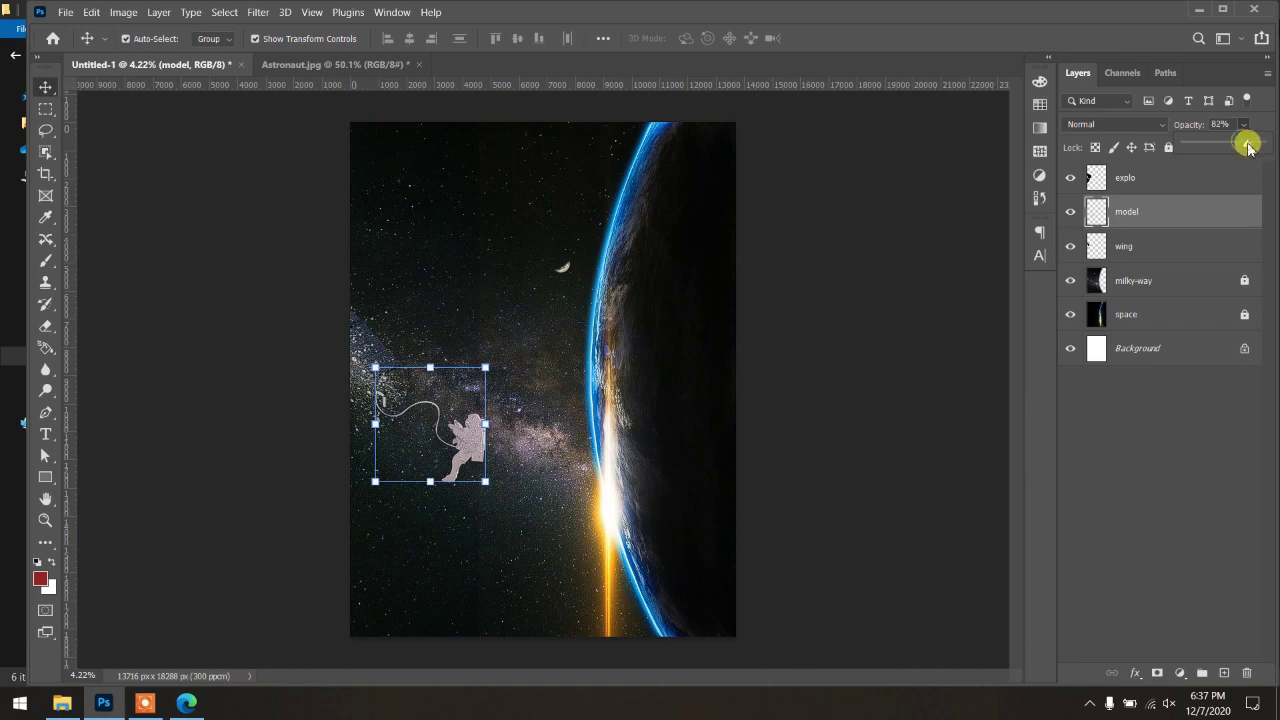
click(1090, 504)
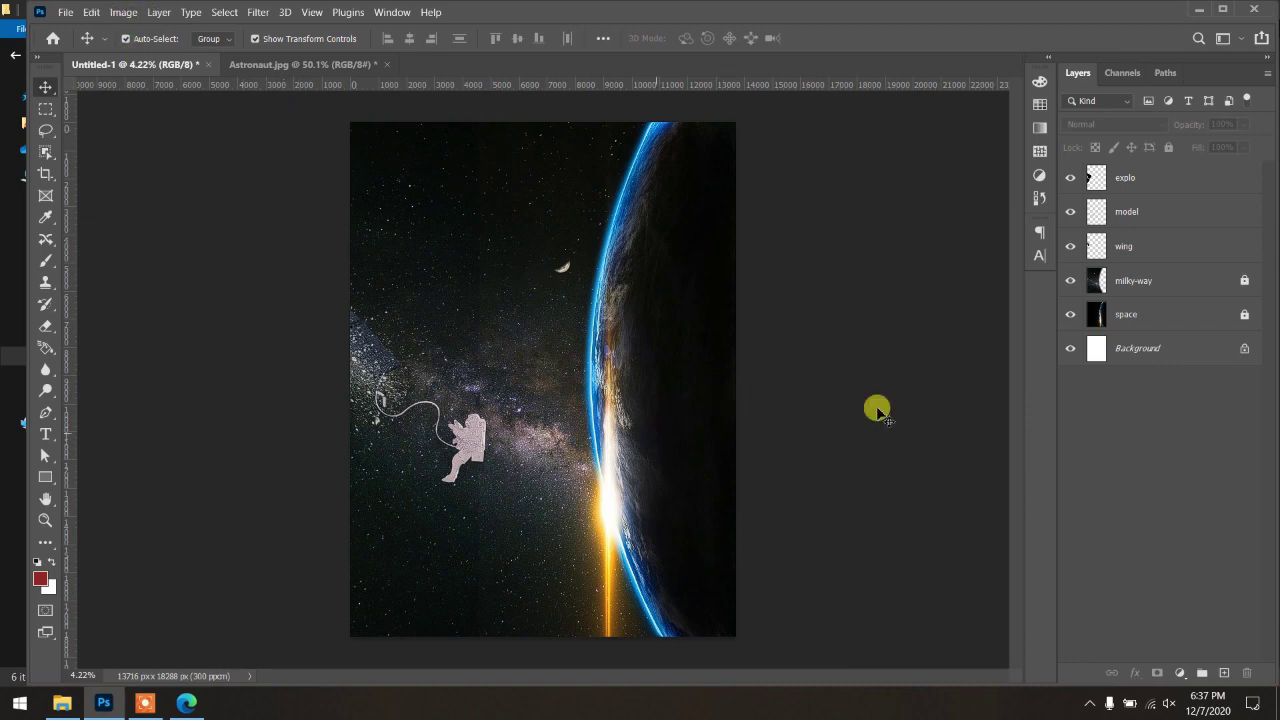
key(ctrl+minus)
scroll(576, 455, up, 3)
scroll(570, 457, down, 2)
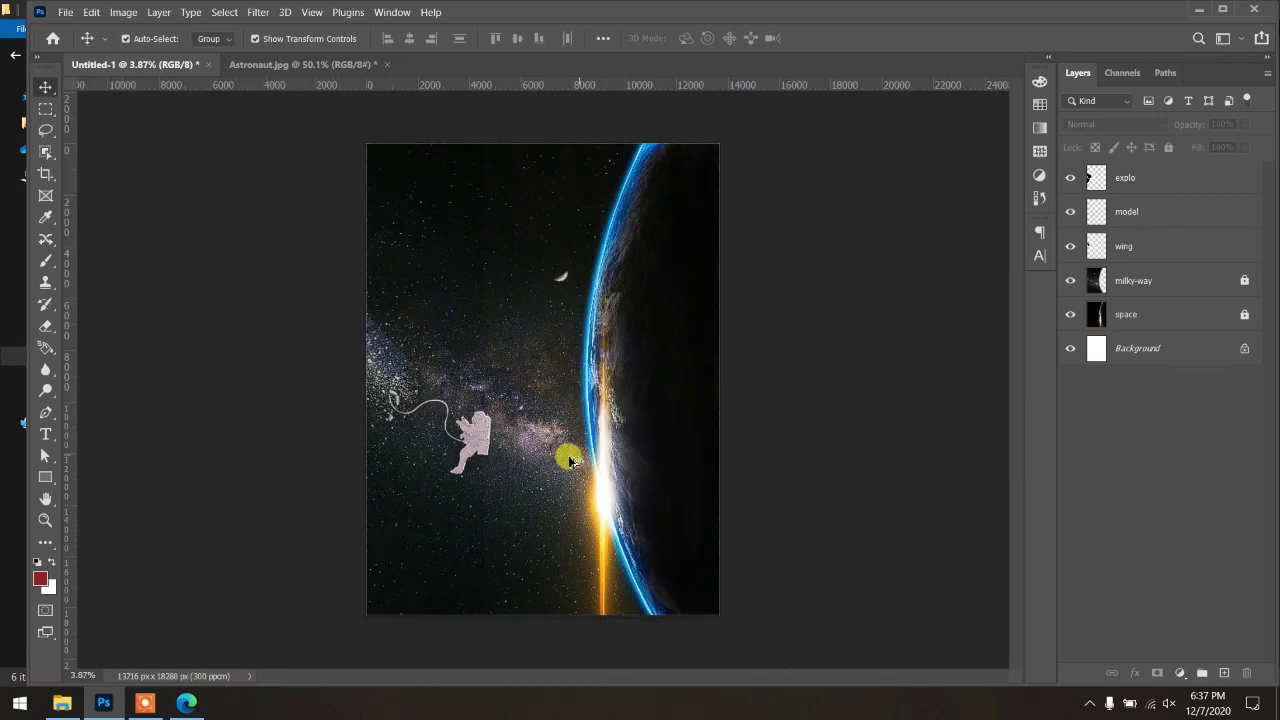
scroll(540, 465, up, 1)
scroll(480, 445, down, 1)
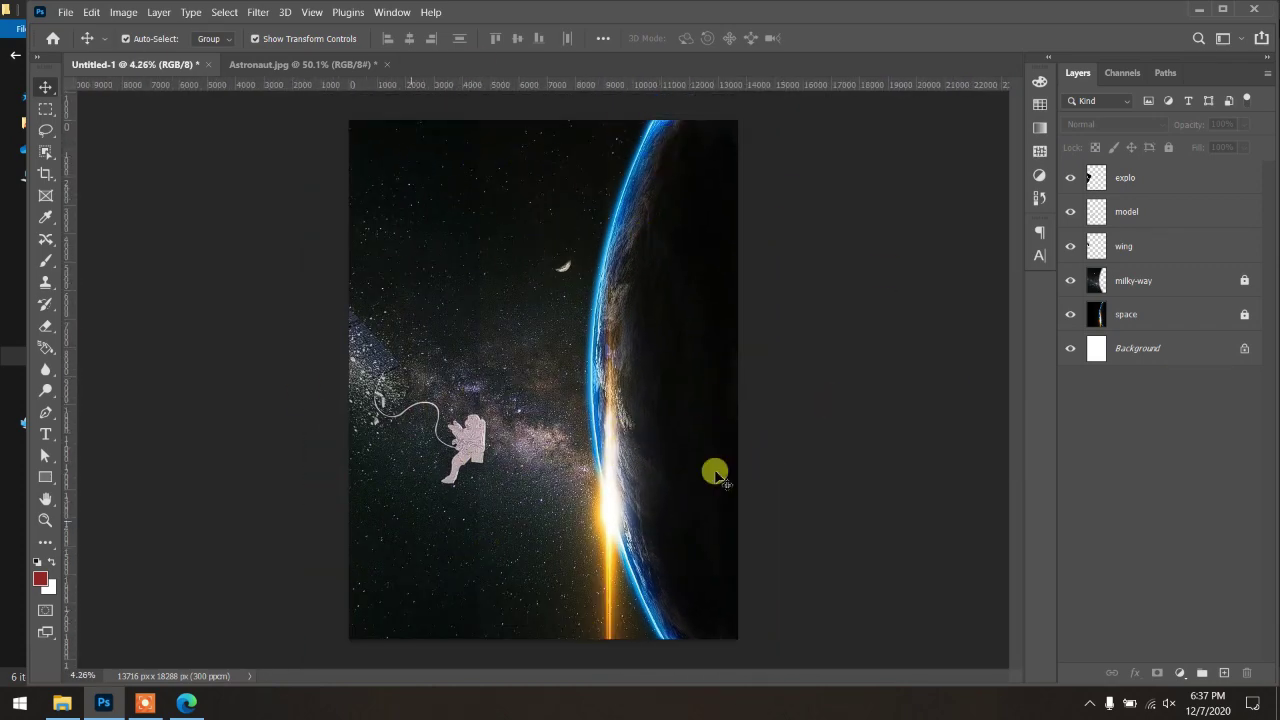
click(184, 702)
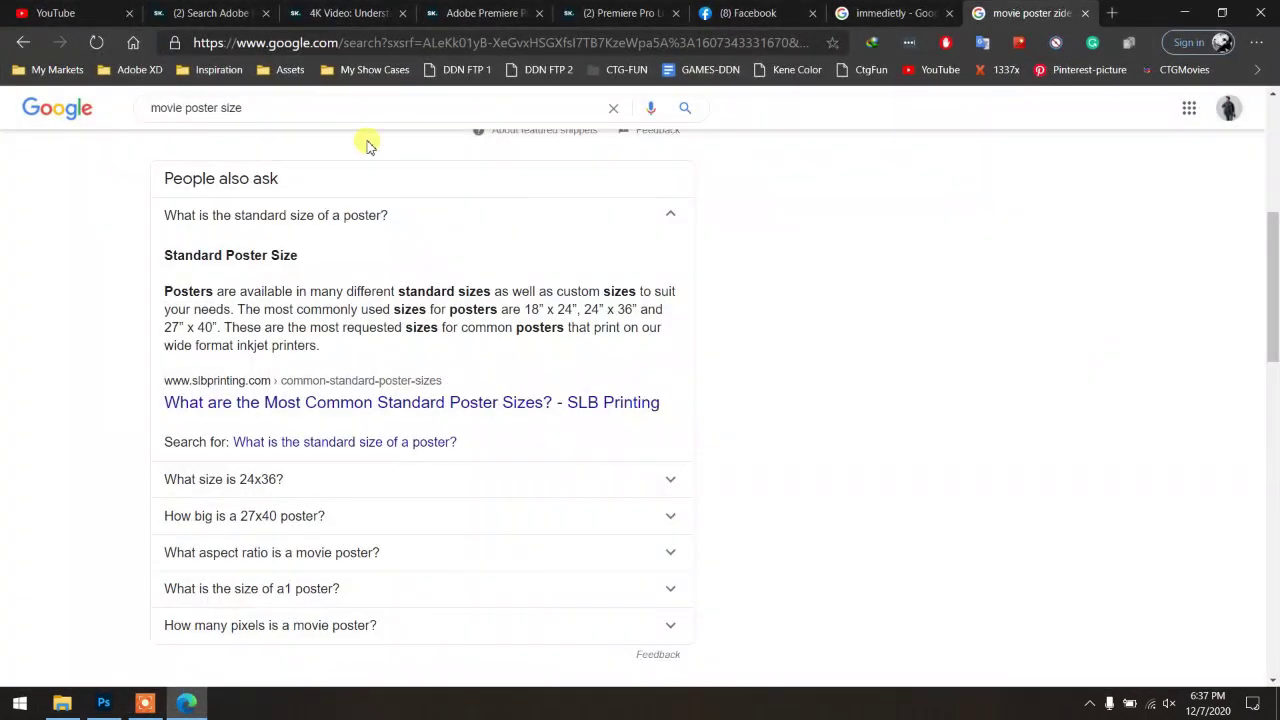
scroll(250, 142, up, 3)
scroll(249, 142, up, 1)
click(243, 120)
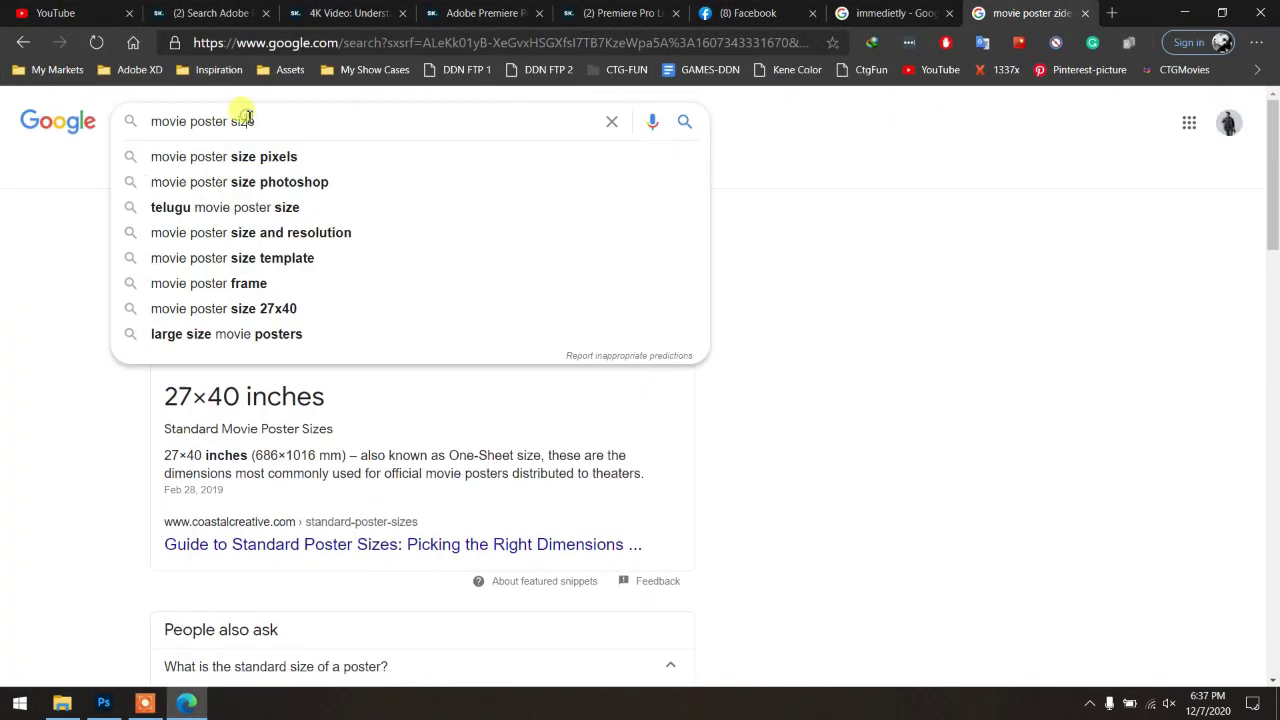
triple_click(243, 120)
text(arriv)
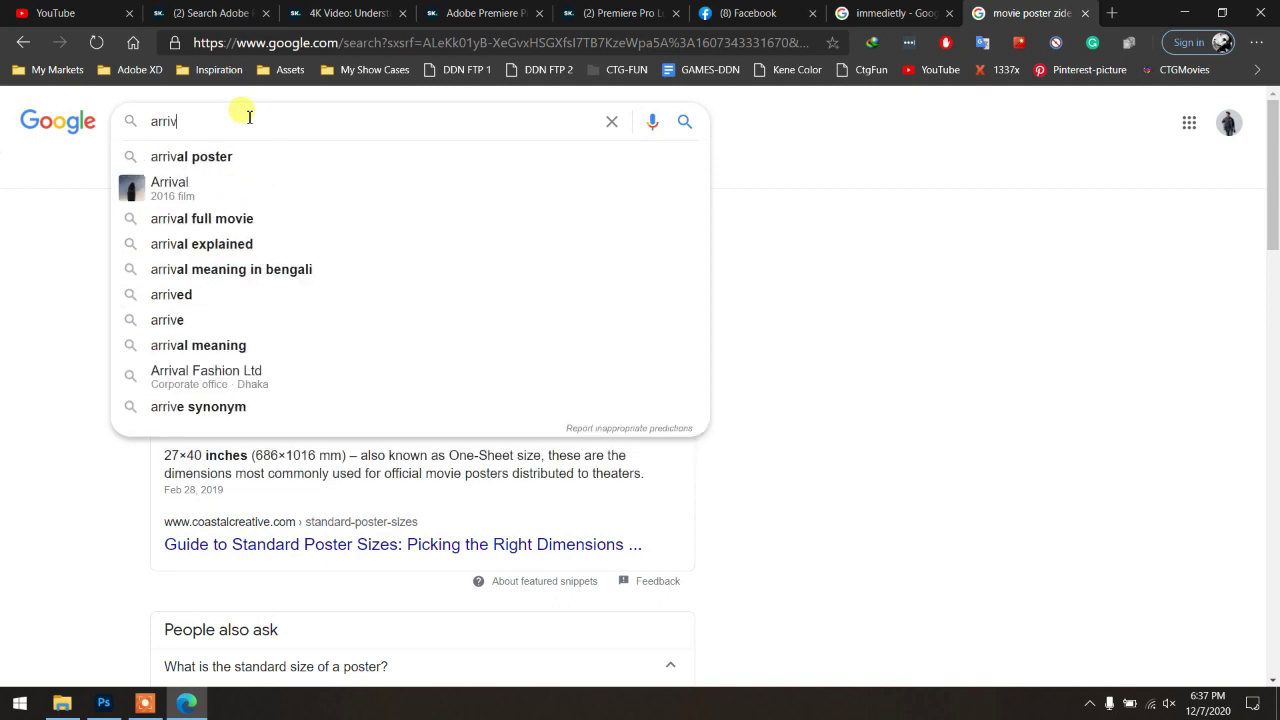
text(al mob)
text(cie)
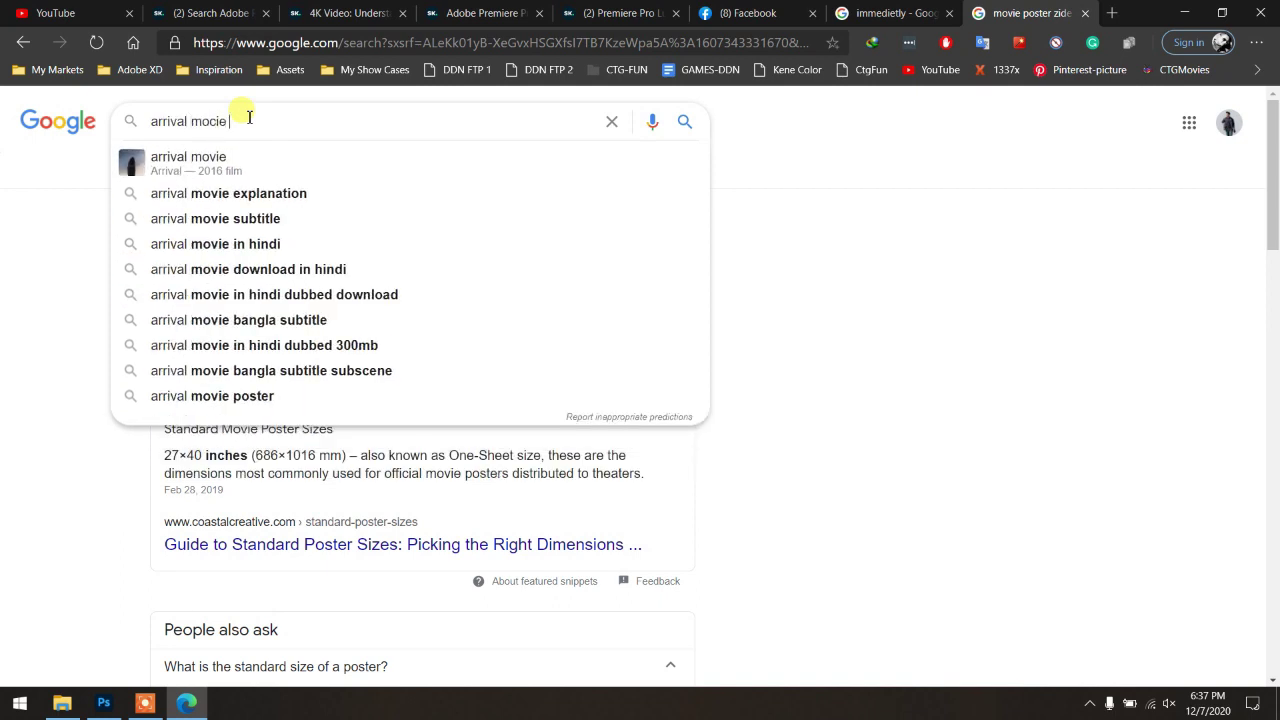
text( poster)
key(Return)
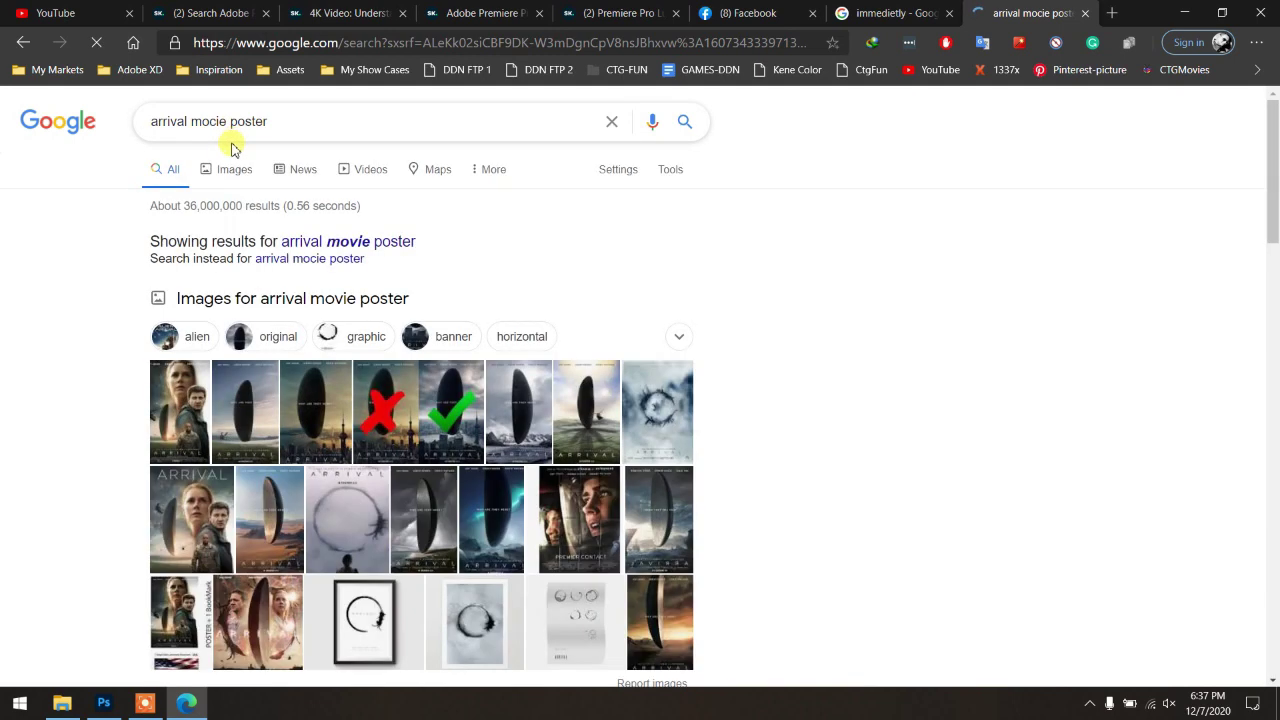
drag(220, 121, 108, 123)
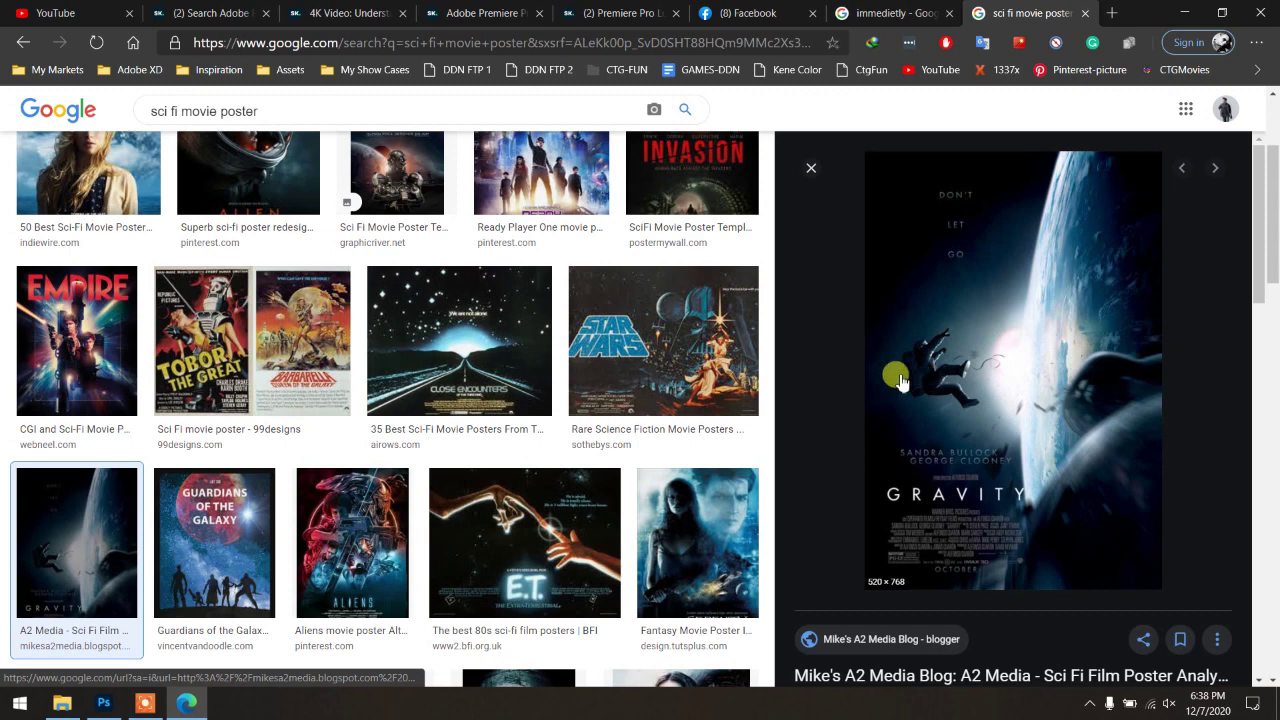
click(103, 703)
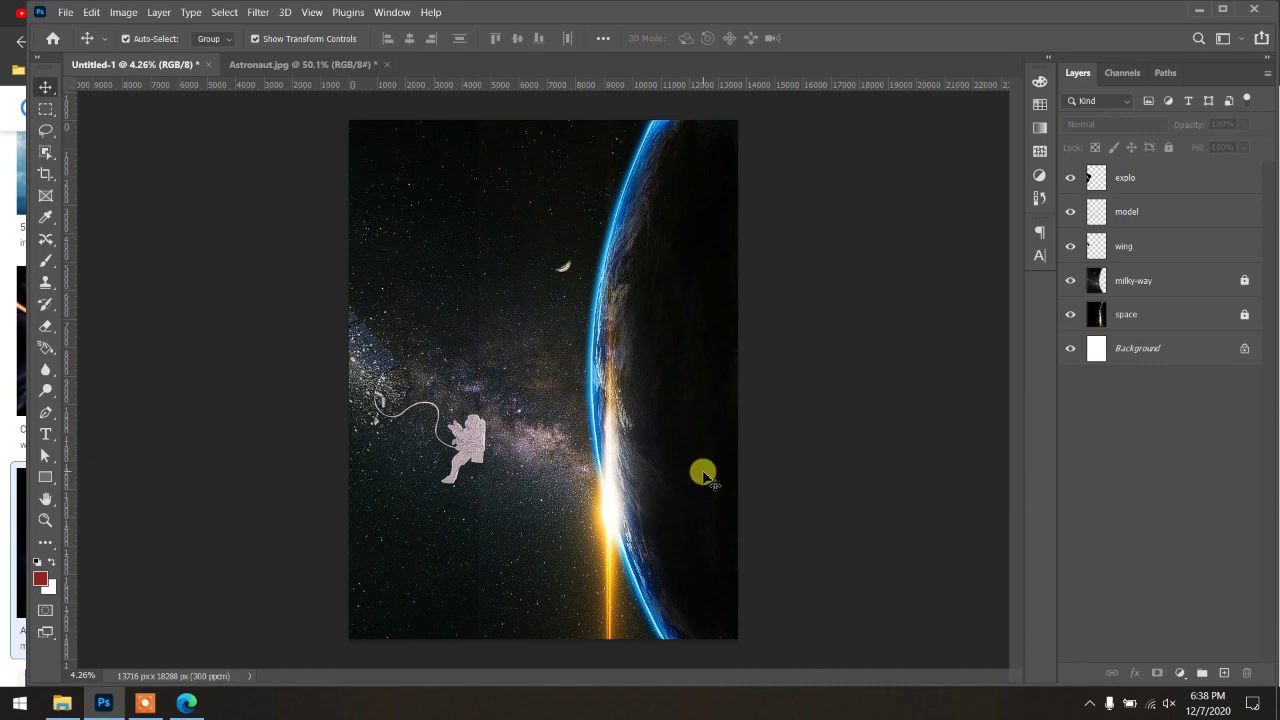
Step: Set the milky-way layer's opacity to about 68%
scroll(522, 523, up, 1)
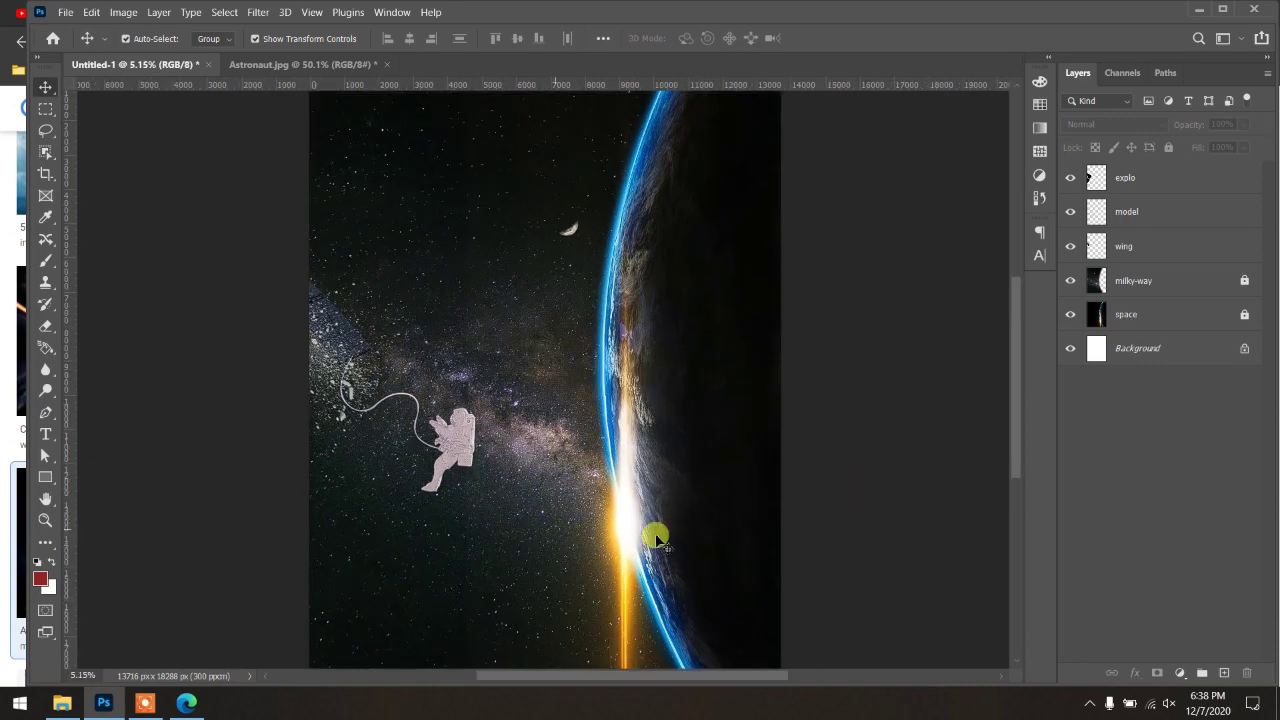
scroll(604, 468, down, 1)
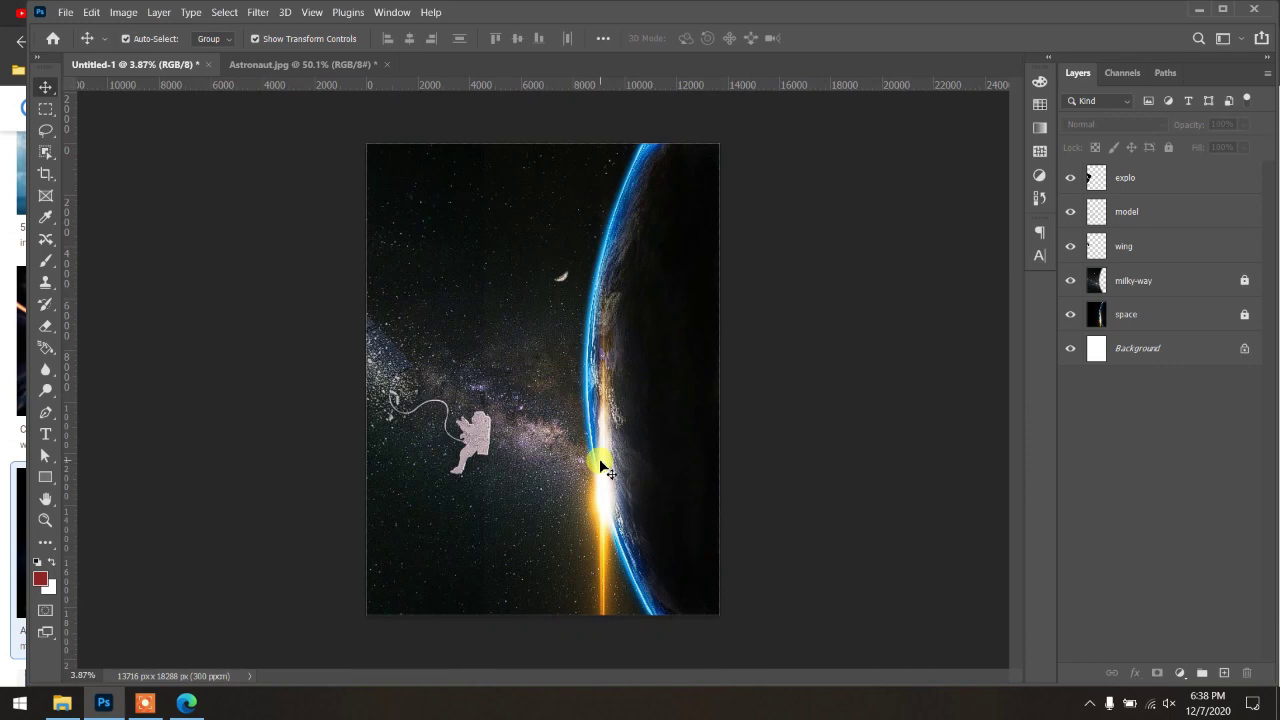
click(1243, 280)
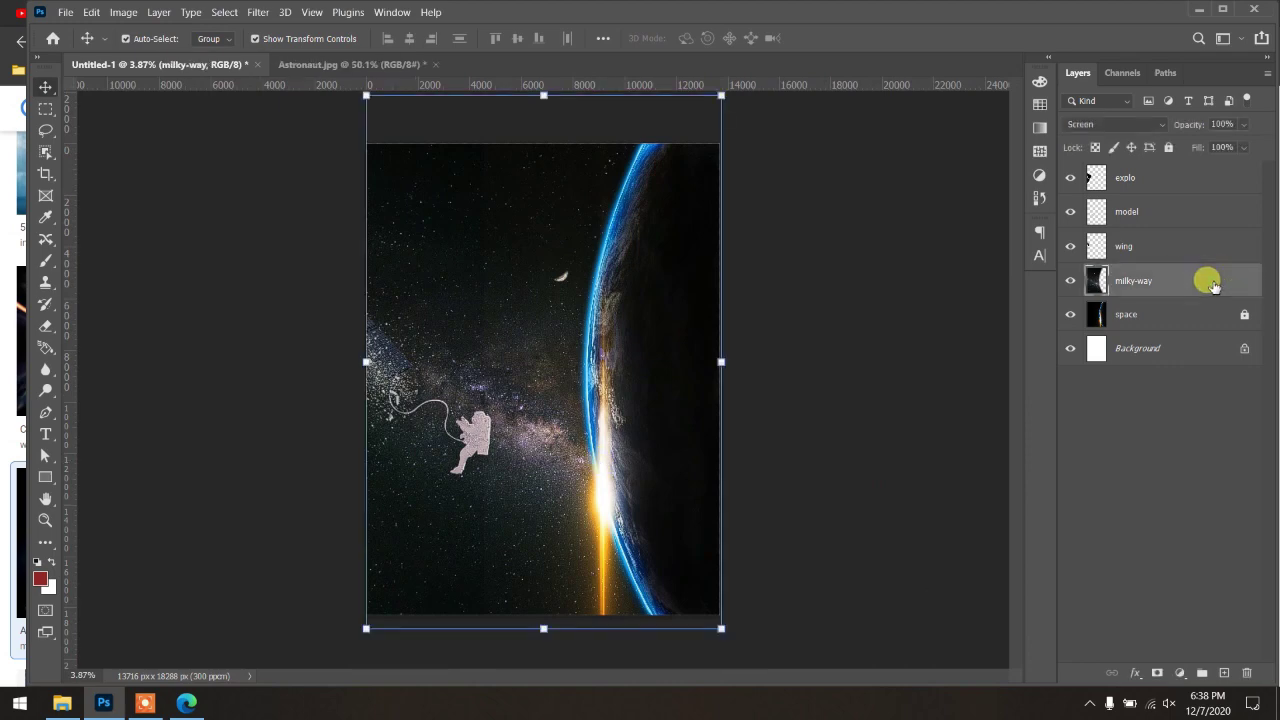
click(1245, 128)
drag(1245, 138, 1237, 147)
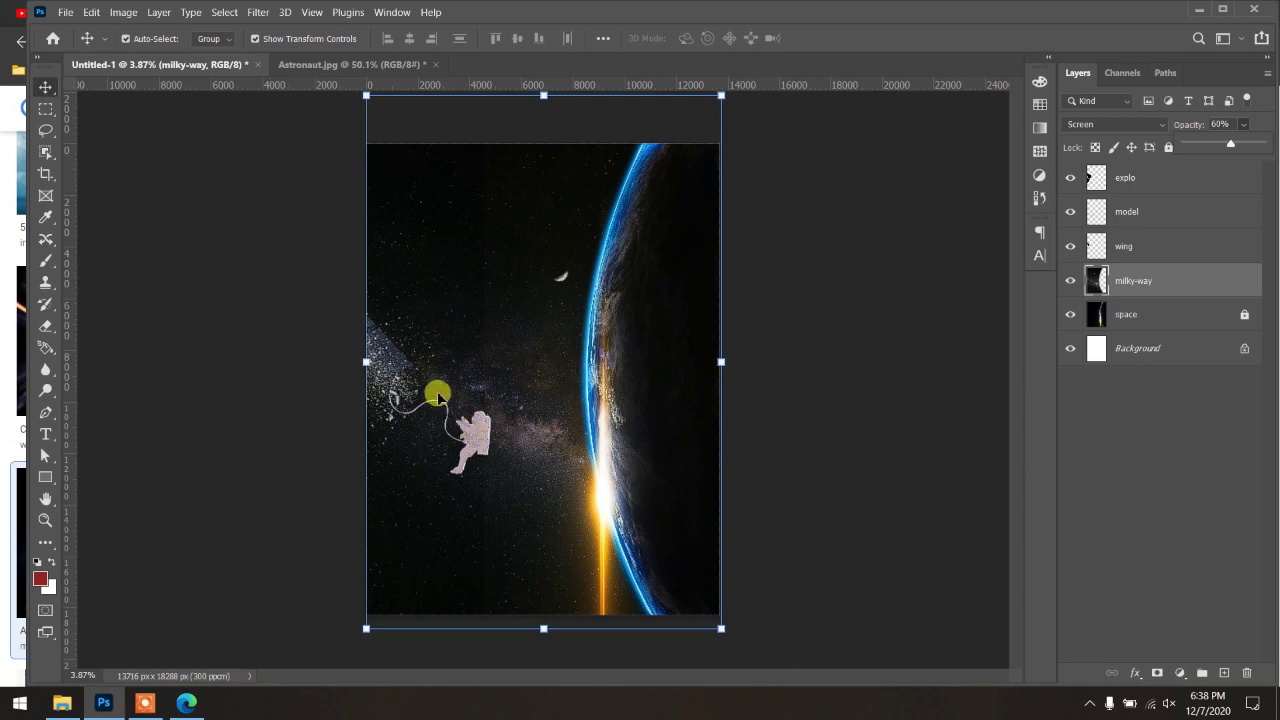
drag(1231, 144, 1265, 145)
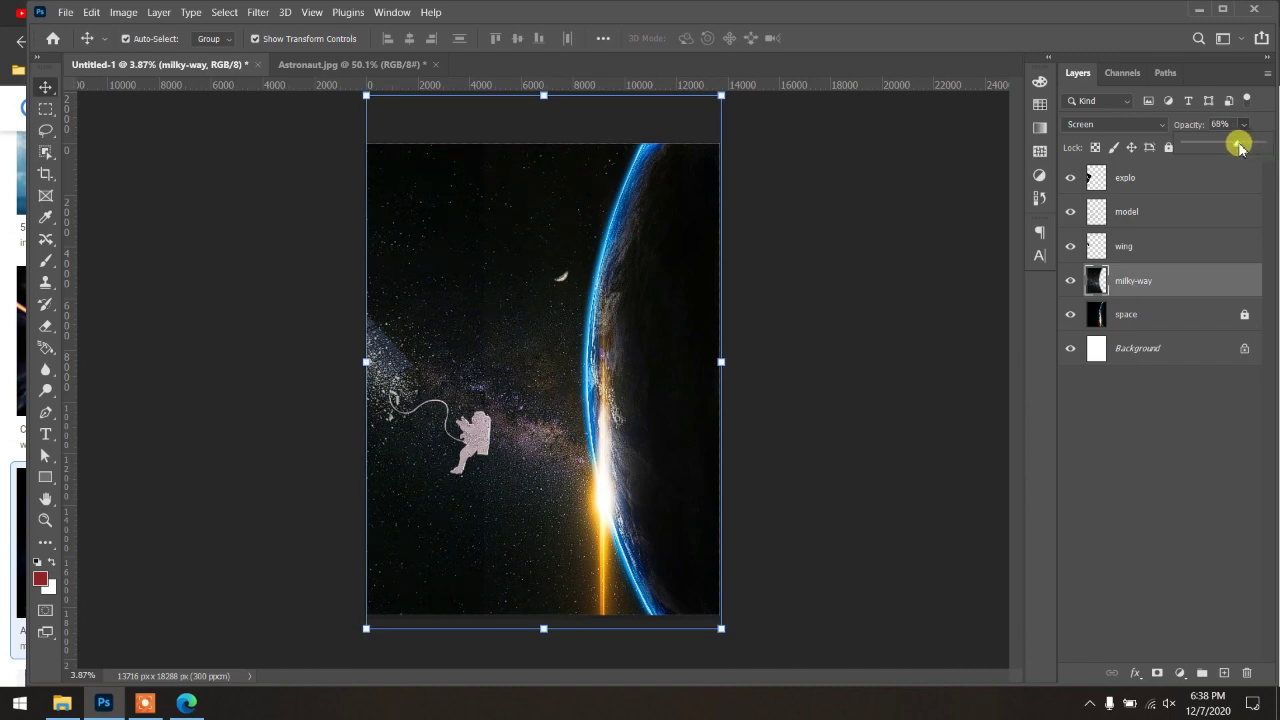
Step: Deselect to review the poster, then return to the 'sci fi movie poster' image results
click(929, 303)
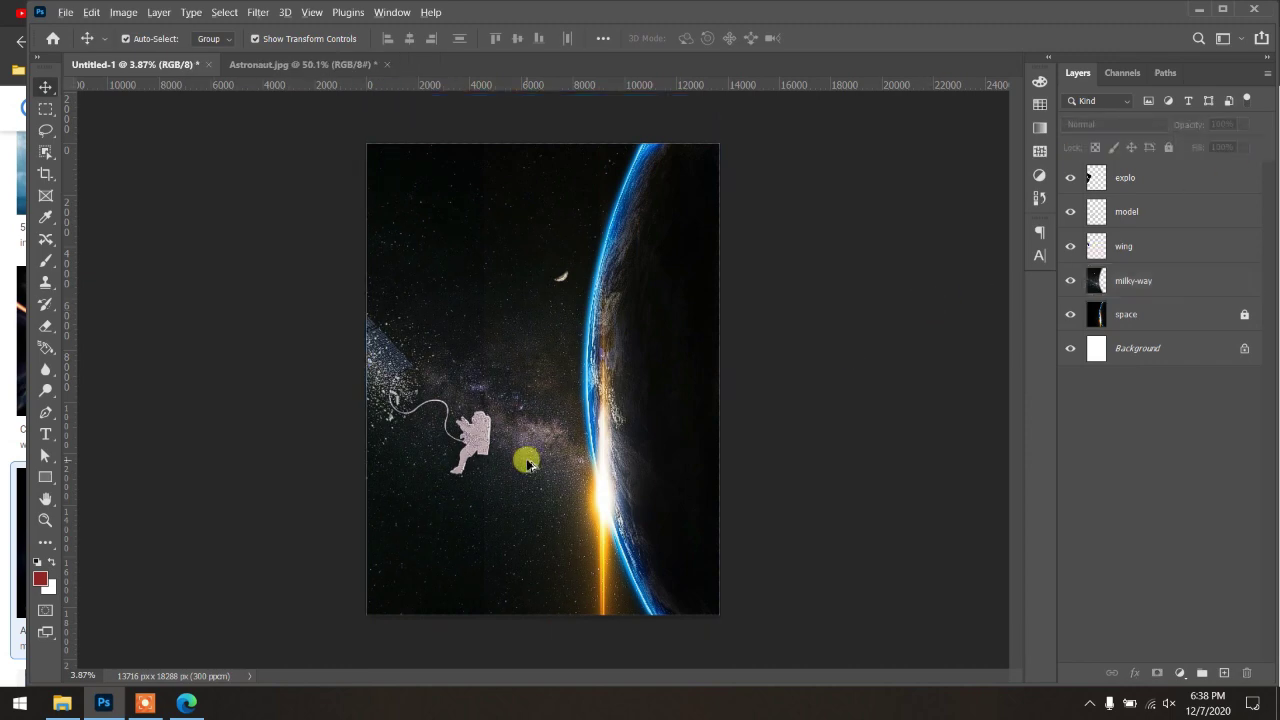
scroll(527, 463, up, 1)
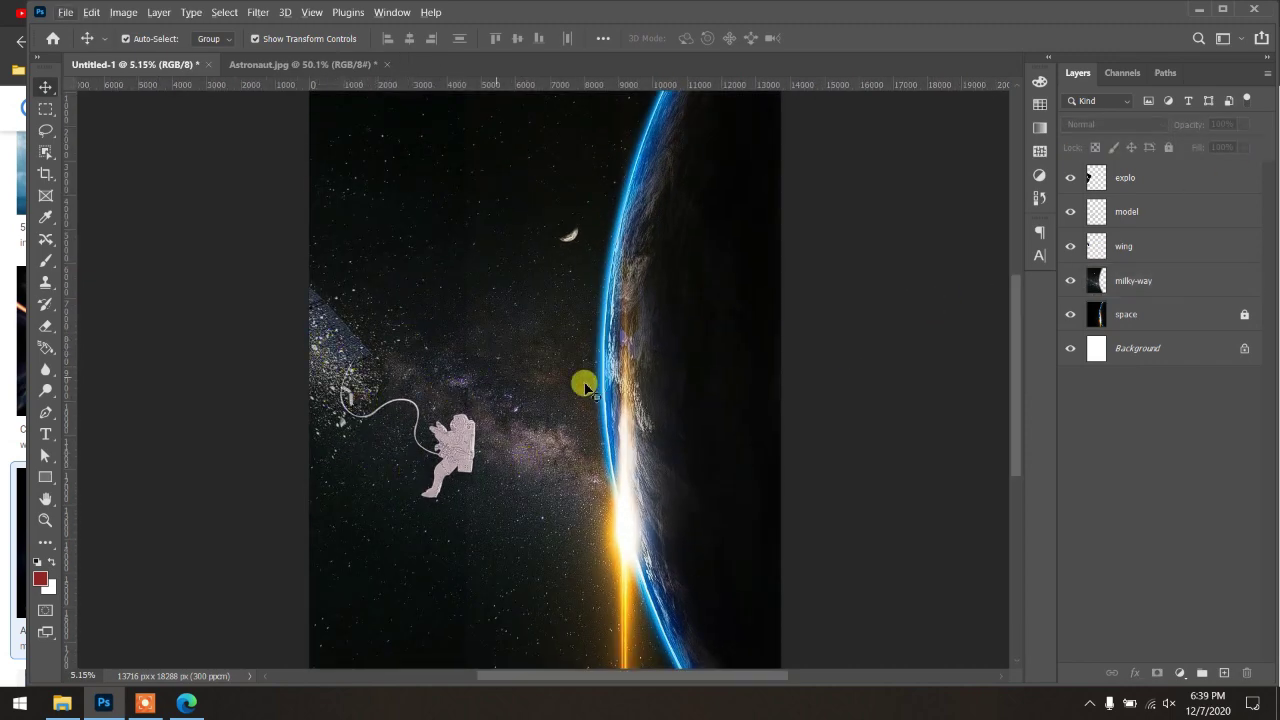
scroll(503, 372, down, 1)
scroll(497, 470, down, 2)
scroll(503, 463, up, 1)
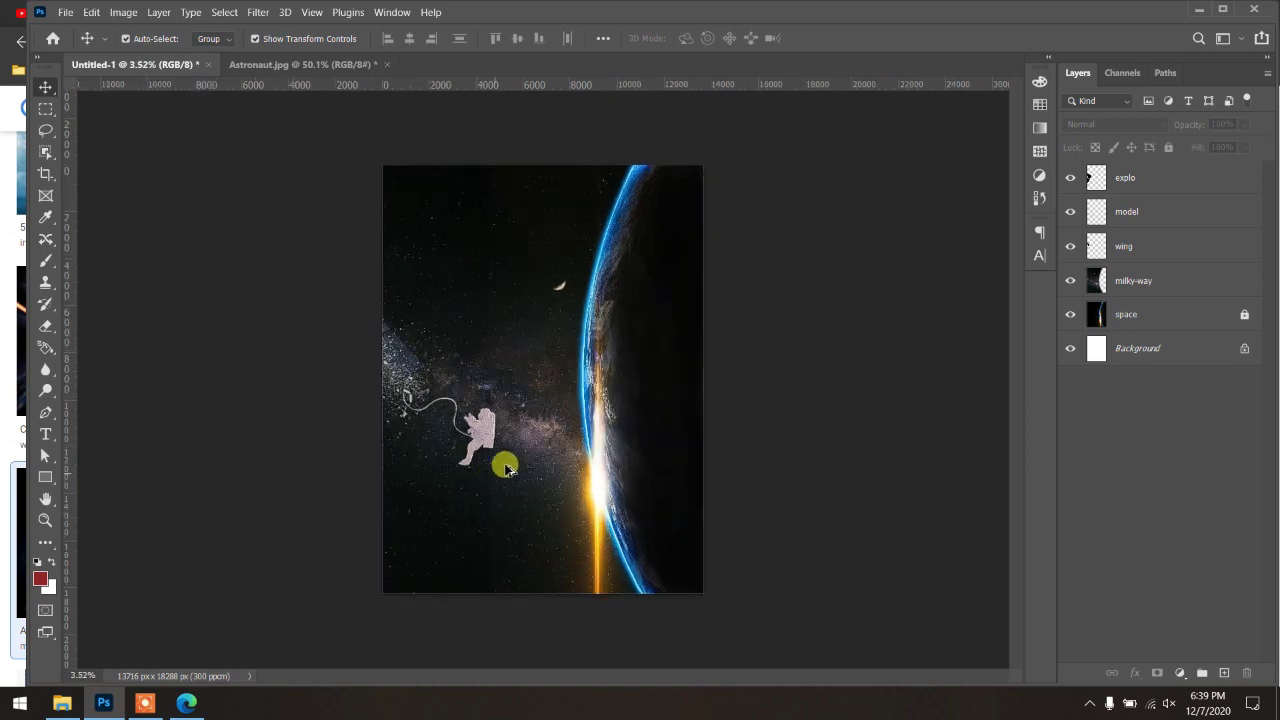
scroll(562, 409, up, 1)
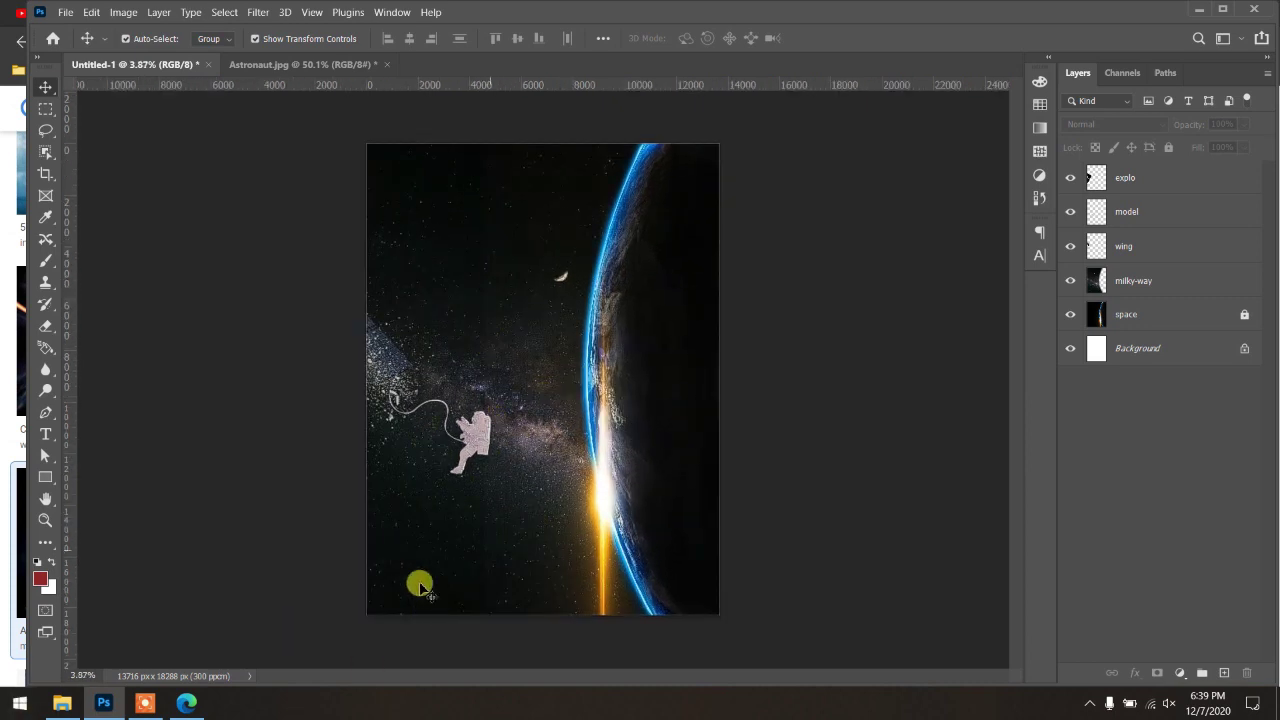
click(188, 705)
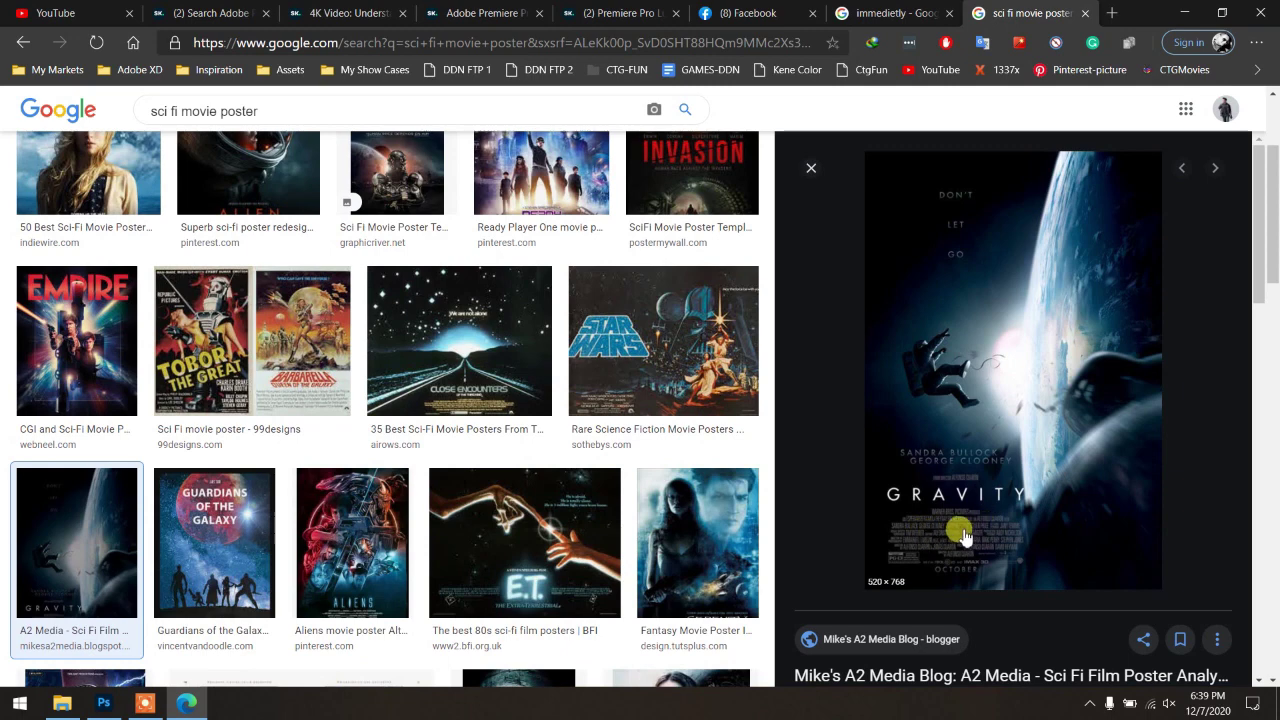
Step: View the Close Encounters poster, preview billingblock from Movie-poster, and drag it into Photoshop
click(437, 368)
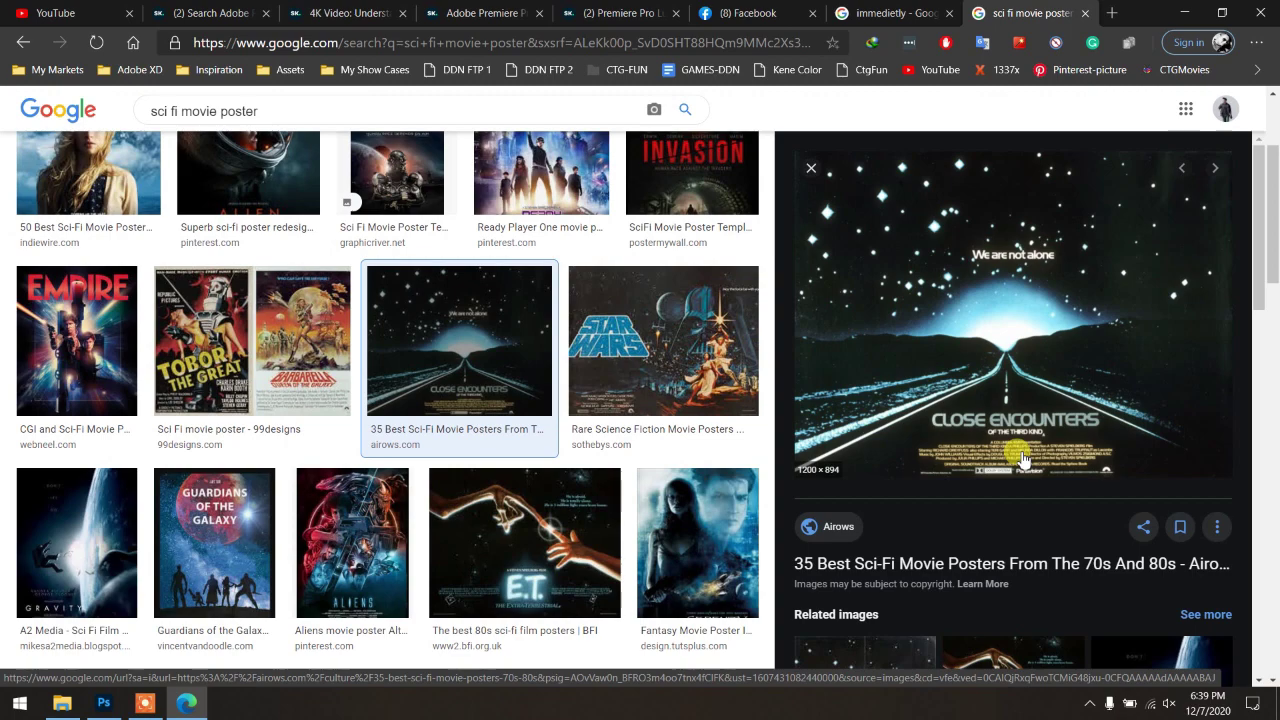
click(62, 703)
double_click(265, 140)
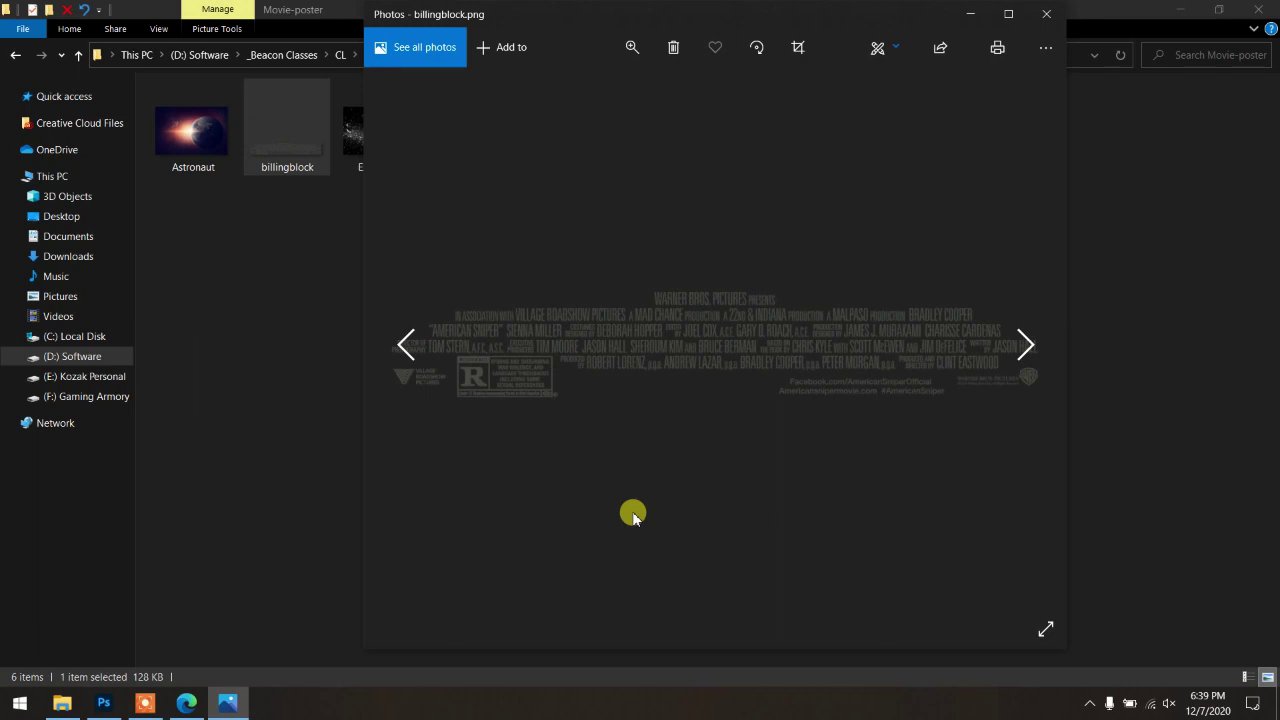
click(1046, 14)
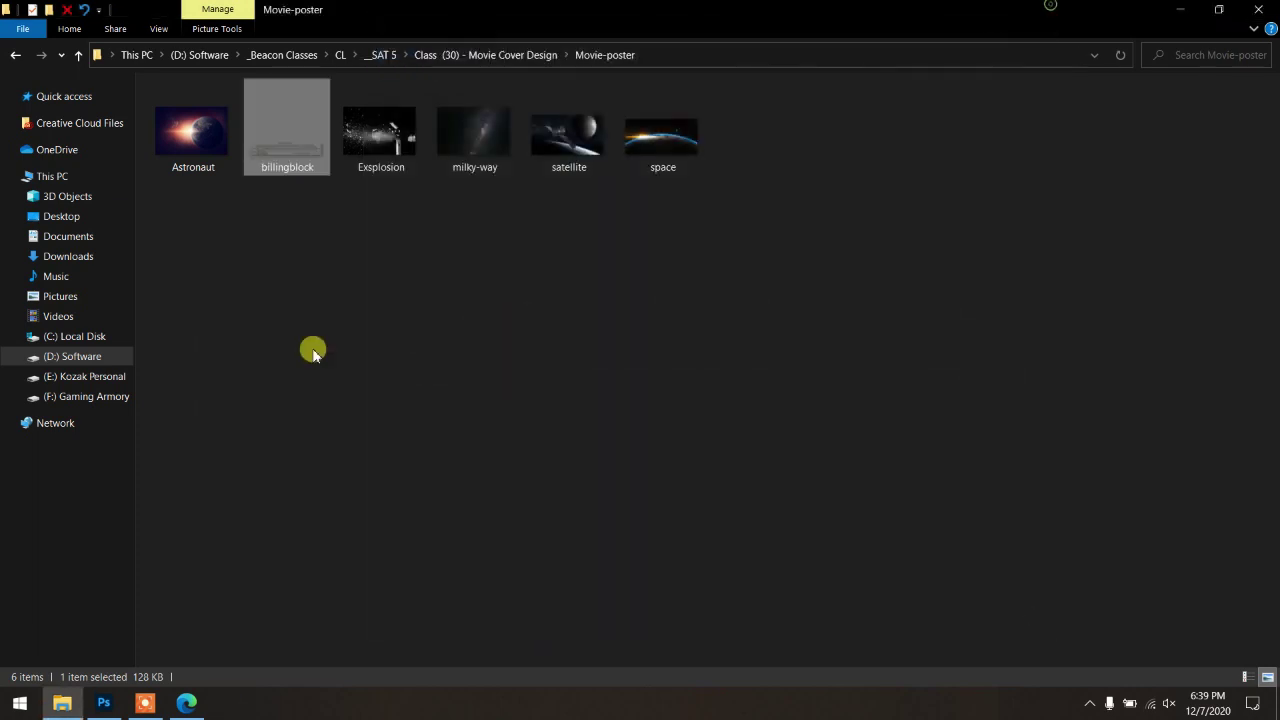
drag(309, 195, 595, 405)
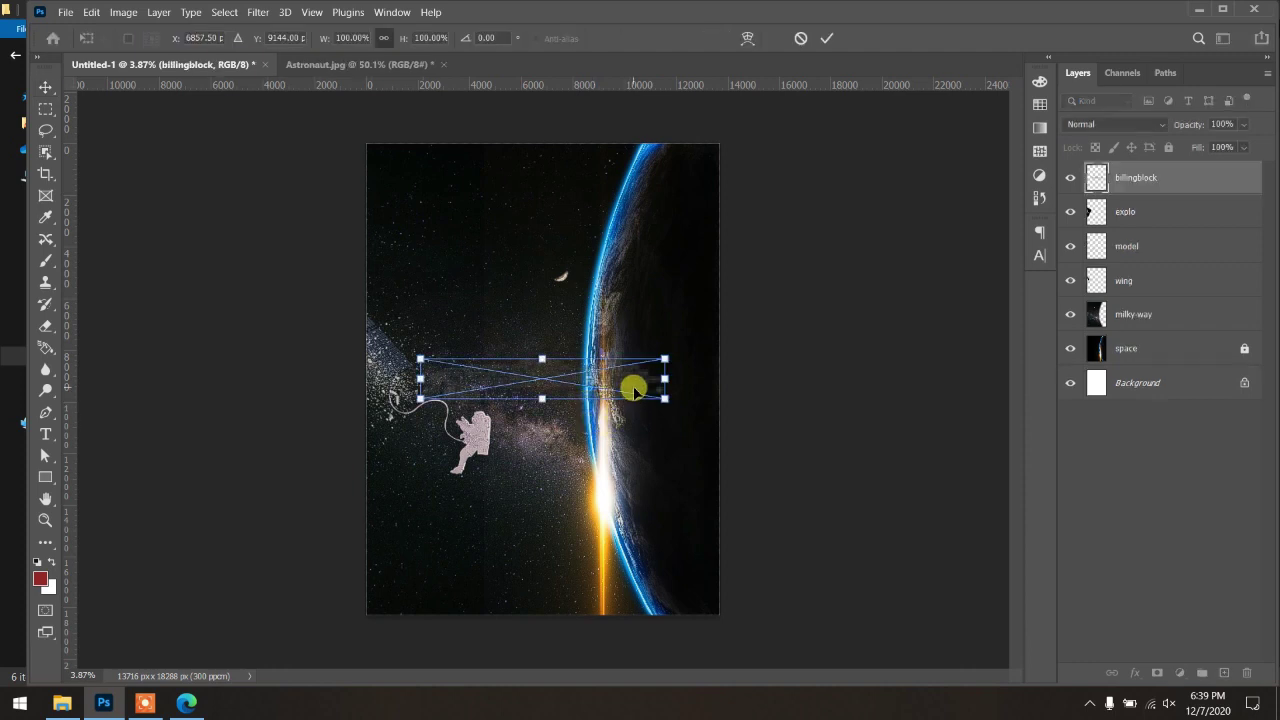
Step: Position the billingblock credits along the poster's bottom, commit, and reselect its layer
drag(634, 390, 619, 598)
click(826, 38)
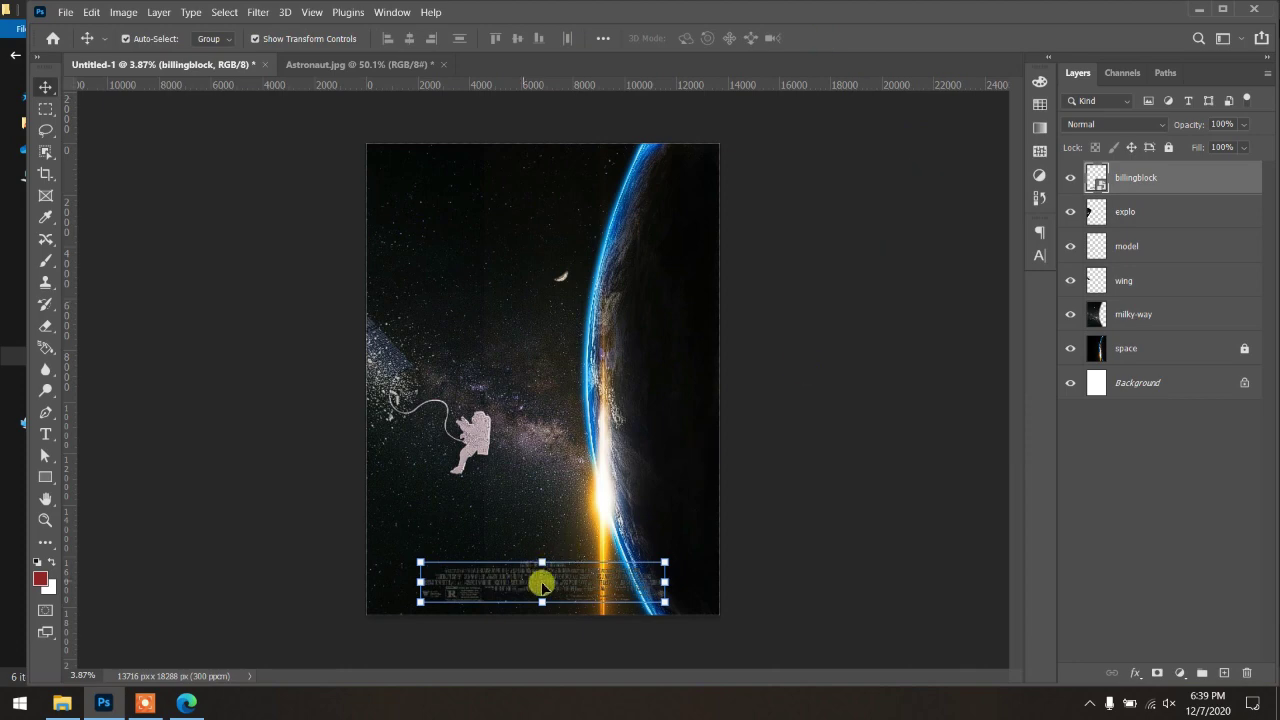
scroll(607, 618, up, 2)
scroll(607, 618, up, 1)
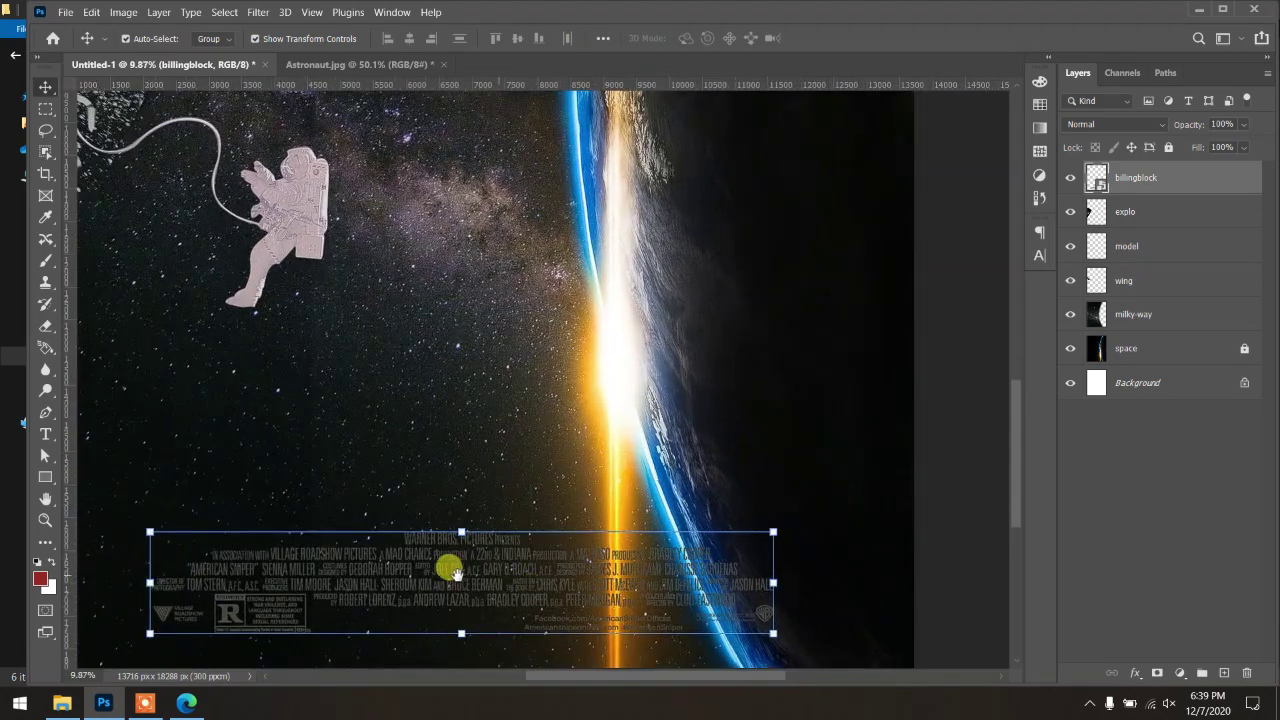
drag(449, 566, 549, 423)
scroll(549, 423, down, 1)
click(763, 548)
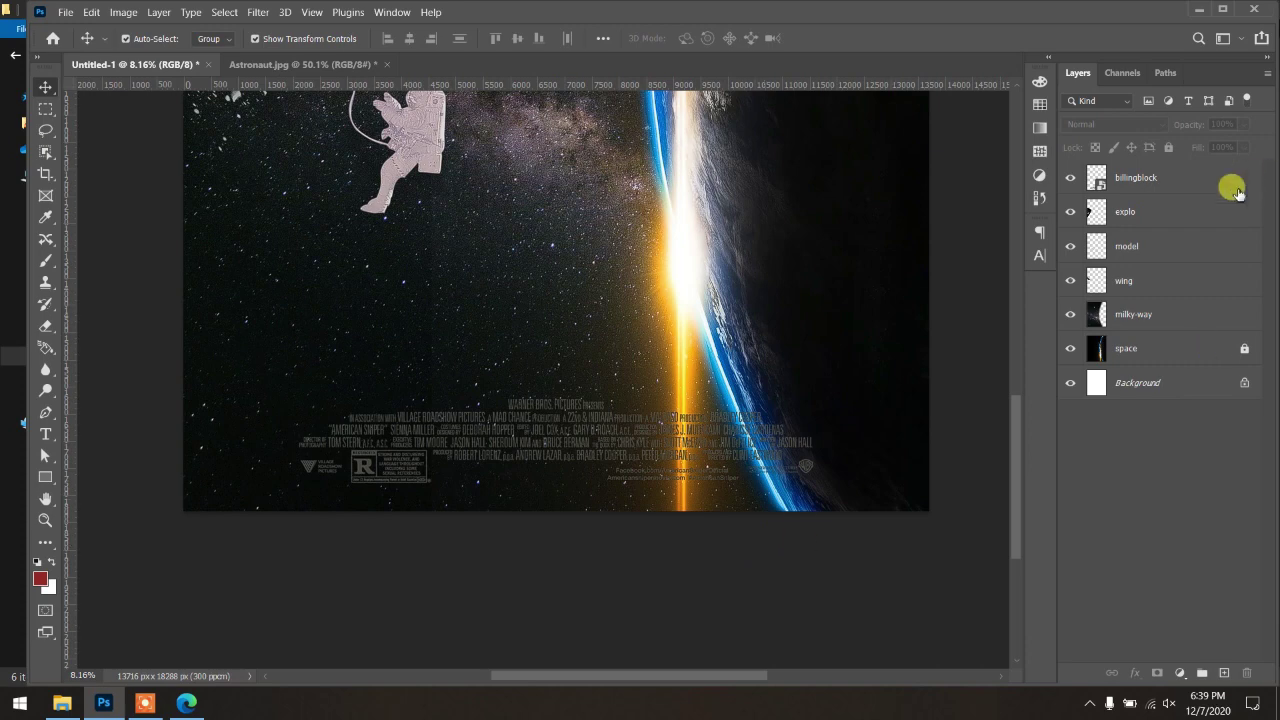
click(1198, 186)
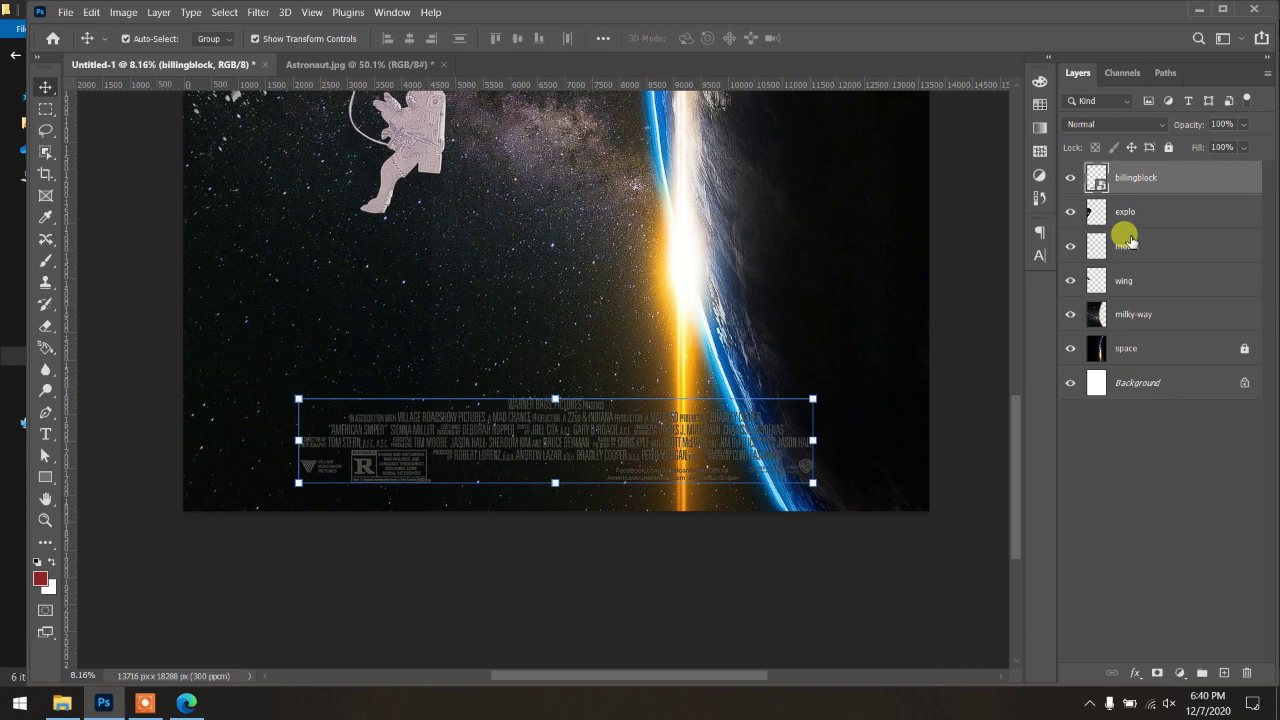
Step: Brighten the billingblock credits with Levels at midtone 9.99 and fit the poster on screen
key(ctrl+l)
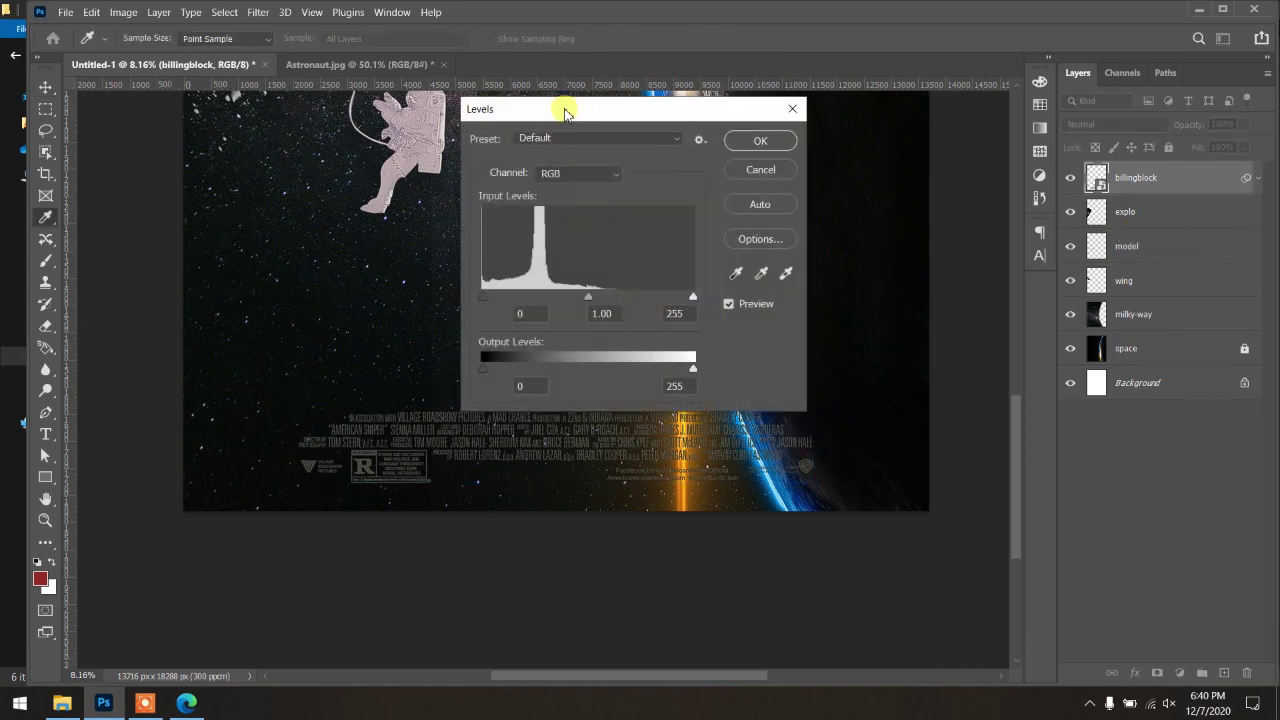
drag(563, 108, 994, 130)
drag(1019, 313, 789, 322)
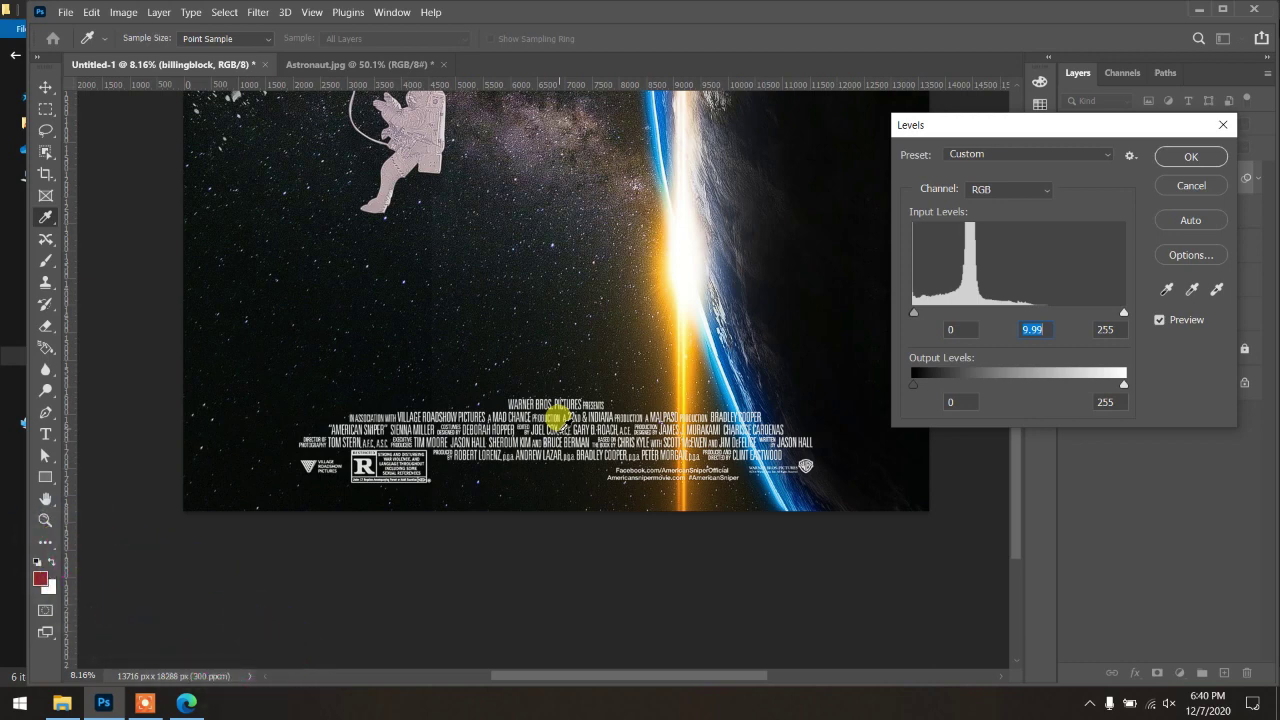
click(1200, 157)
key(ctrl+0)
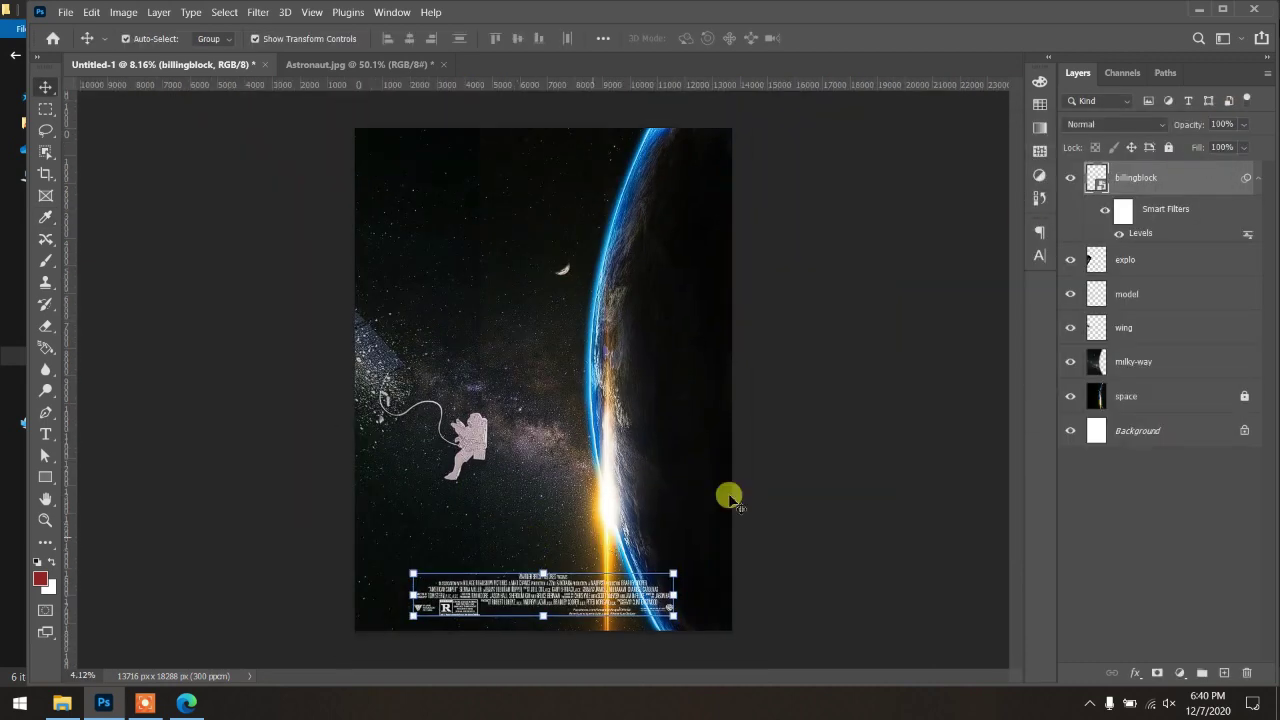
click(840, 352)
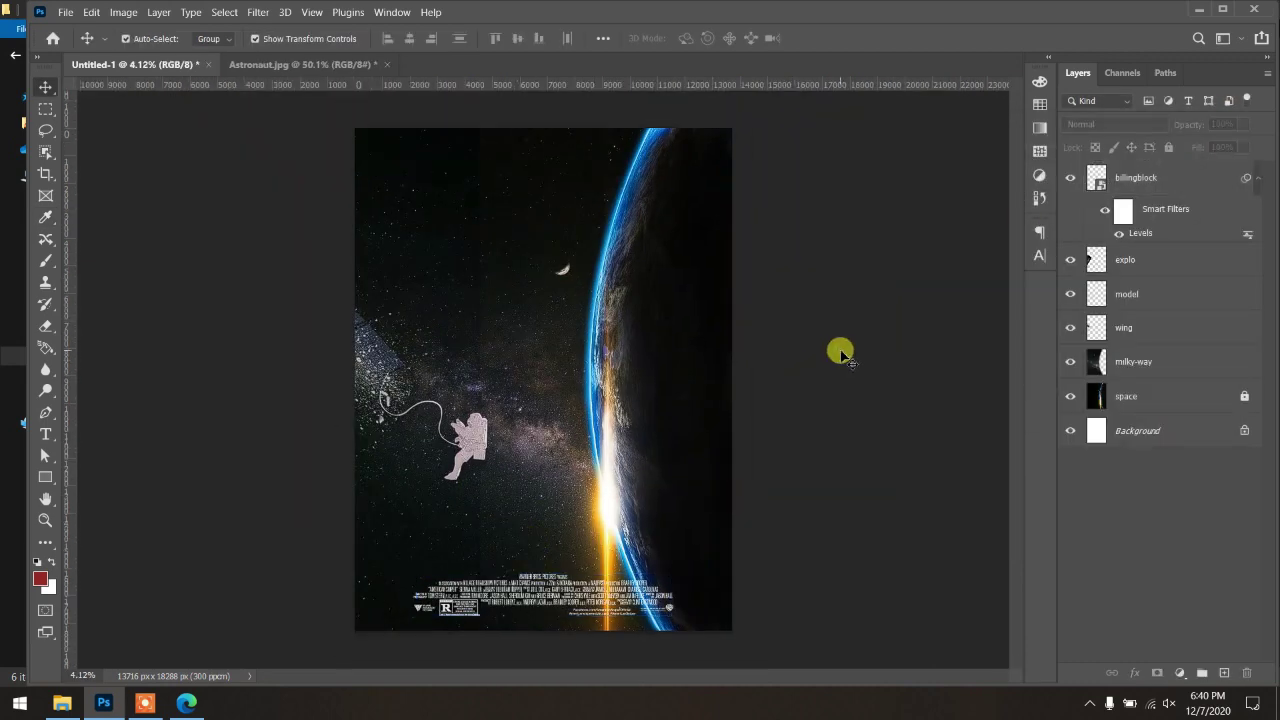
scroll(484, 224, up, 1)
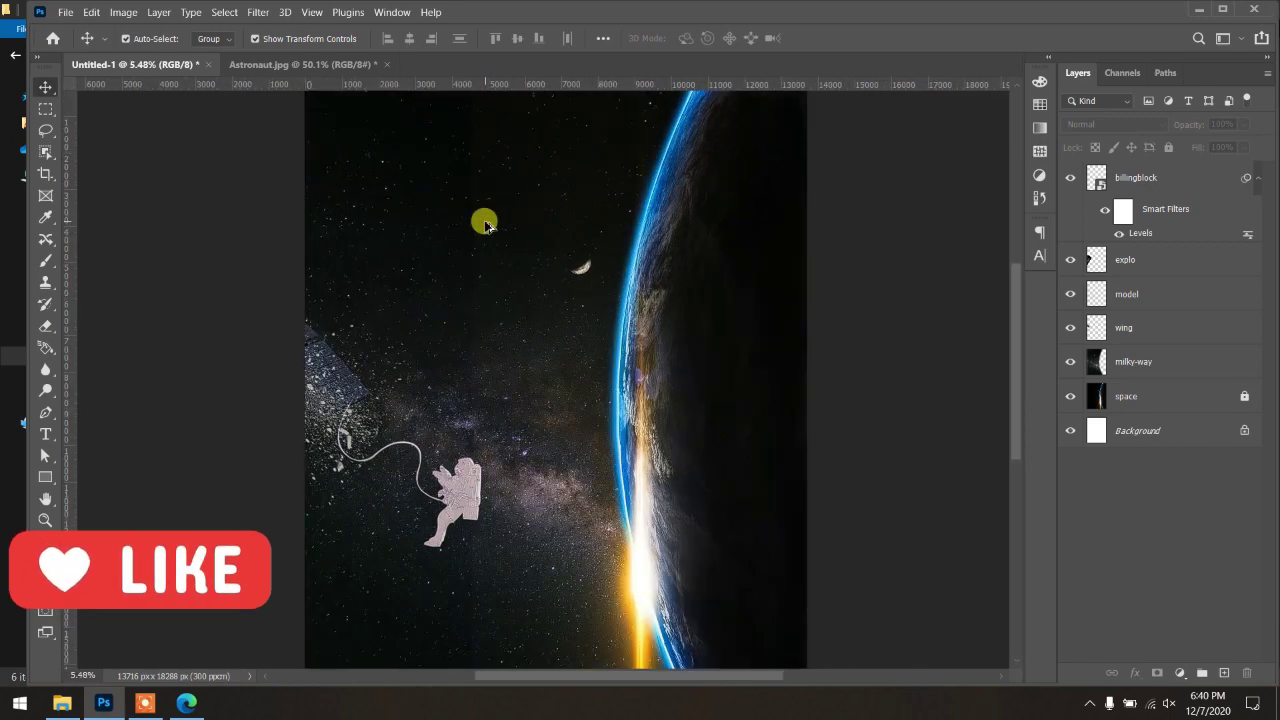
scroll(484, 224, up, 1)
scroll(549, 209, up, 1)
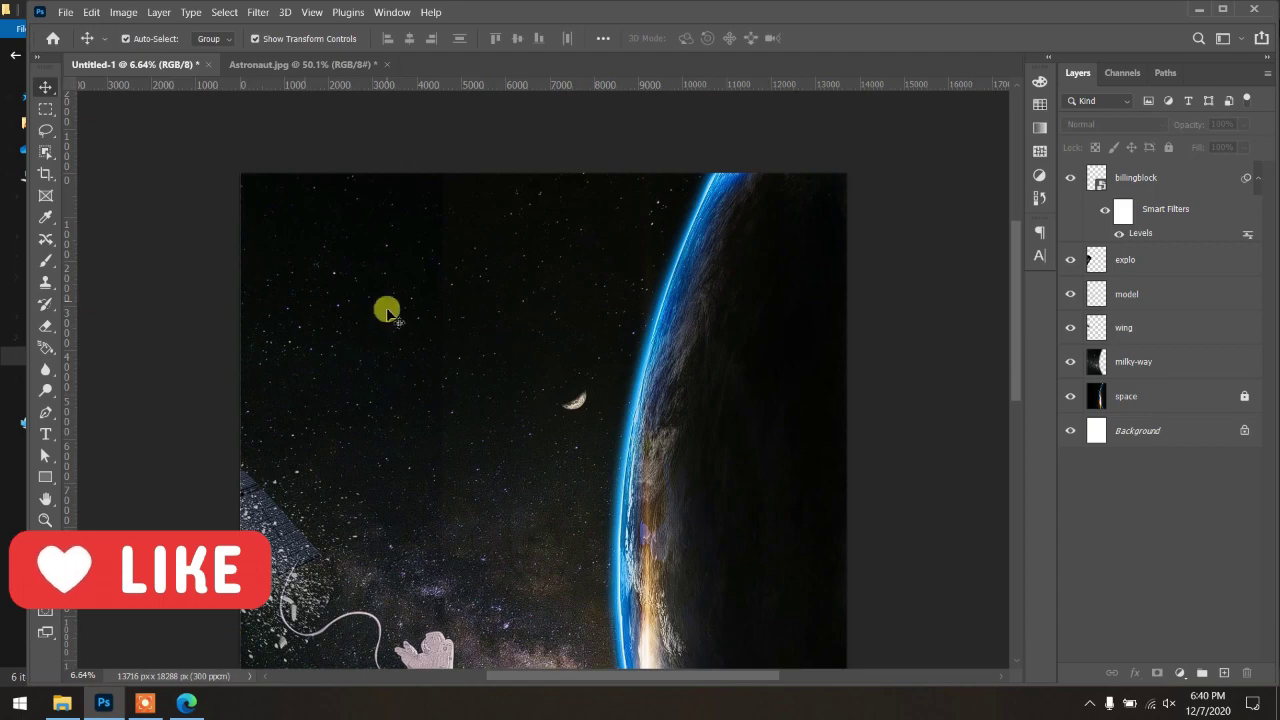
Step: Return to the 'sci fi movie poster' results and open the Invasion poster preview
click(186, 703)
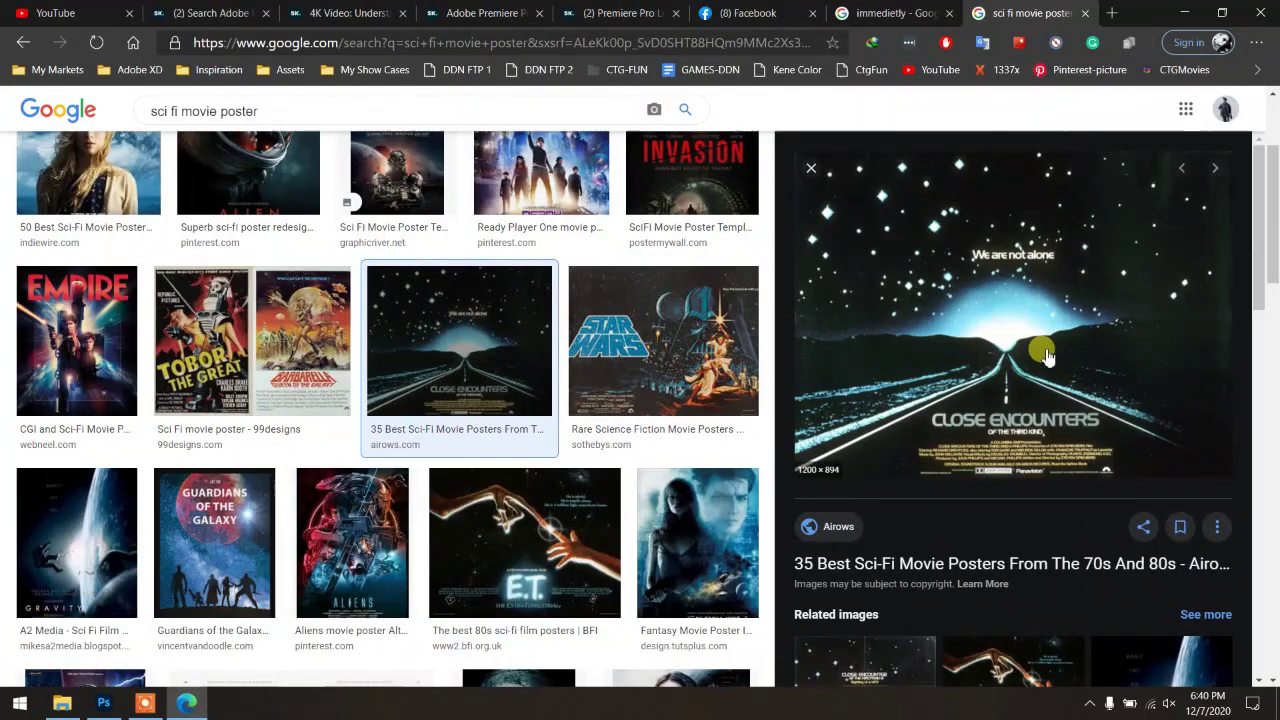
scroll(595, 415, up, 2)
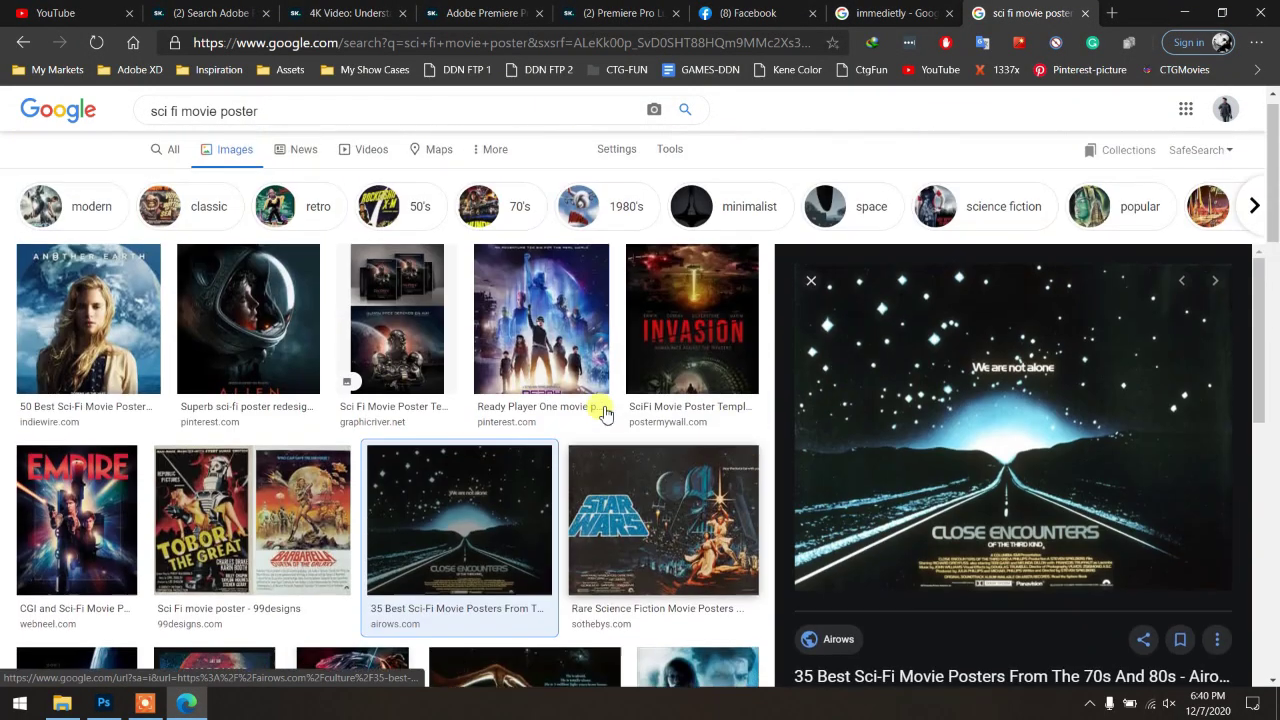
click(713, 333)
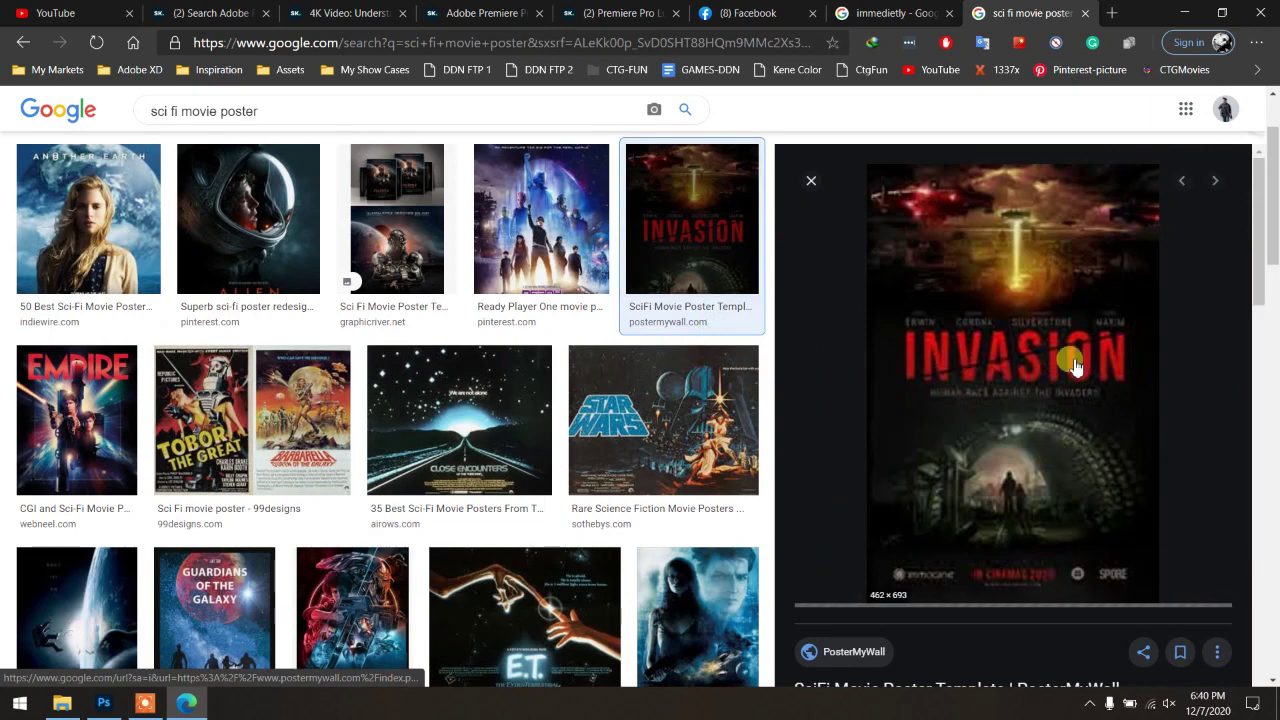
scroll(1071, 360, down, 2)
scroll(1071, 360, down, 3)
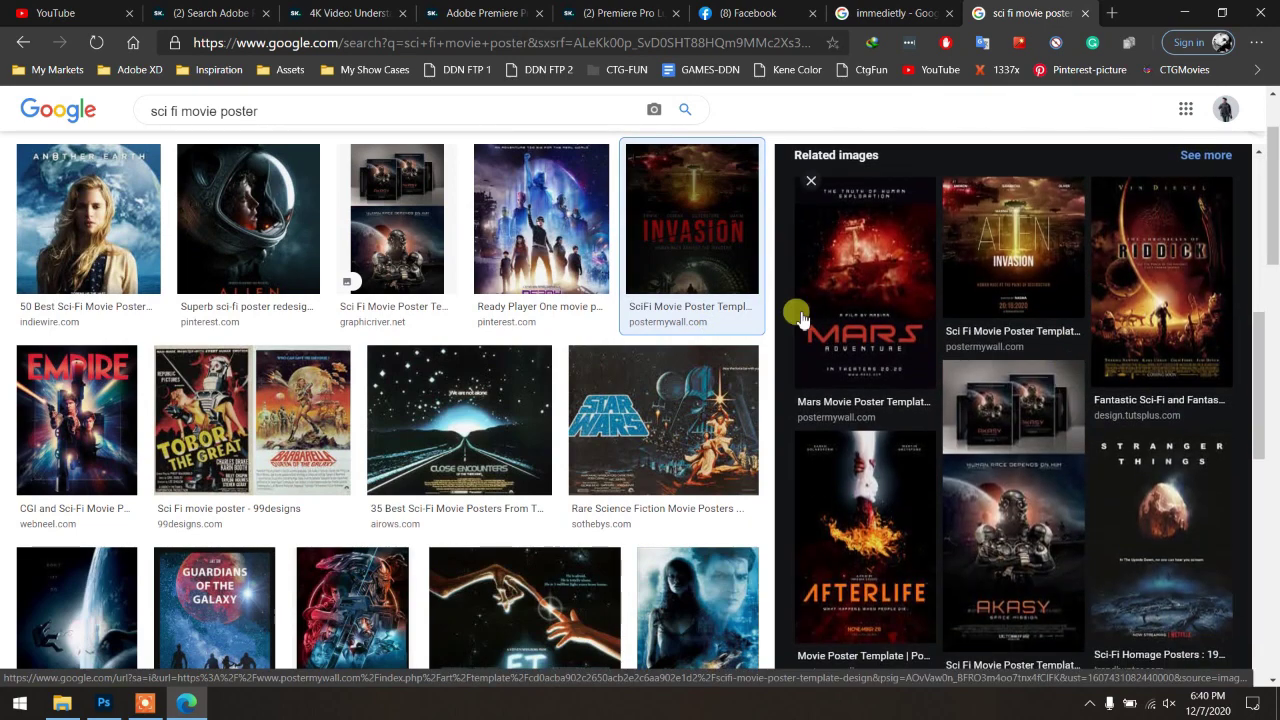
scroll(1030, 500, up, 5)
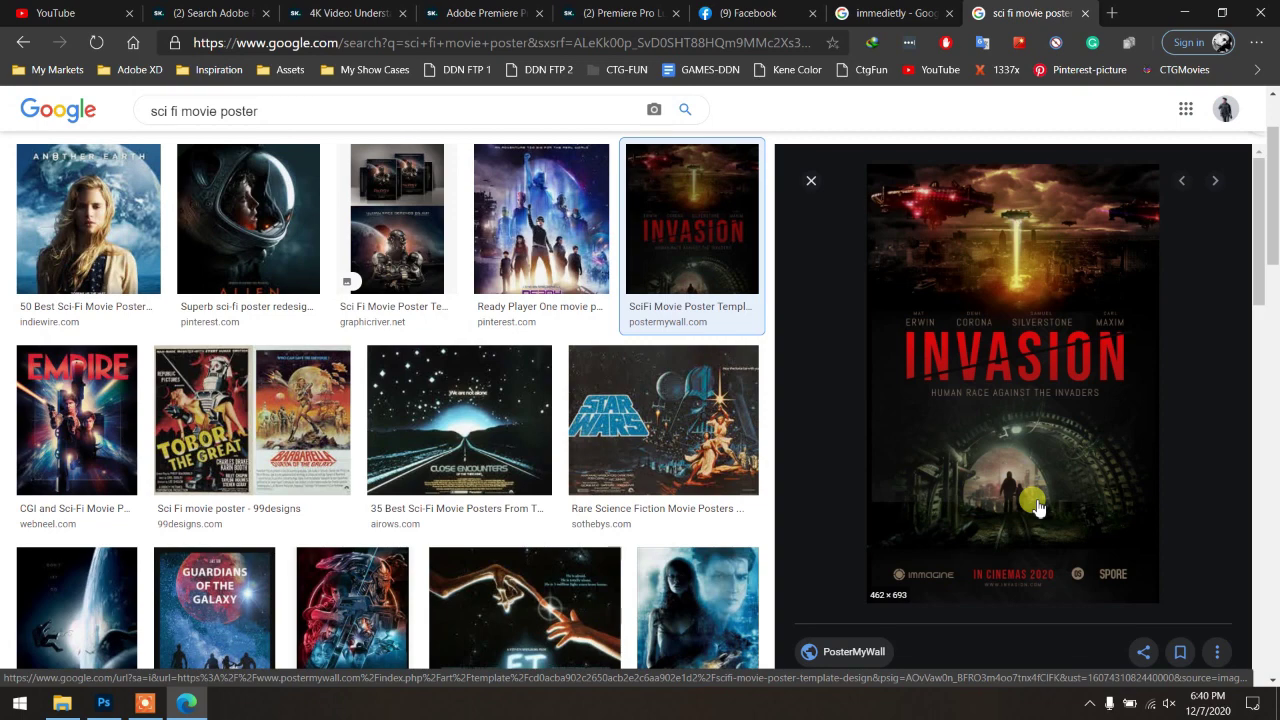
click(533, 50)
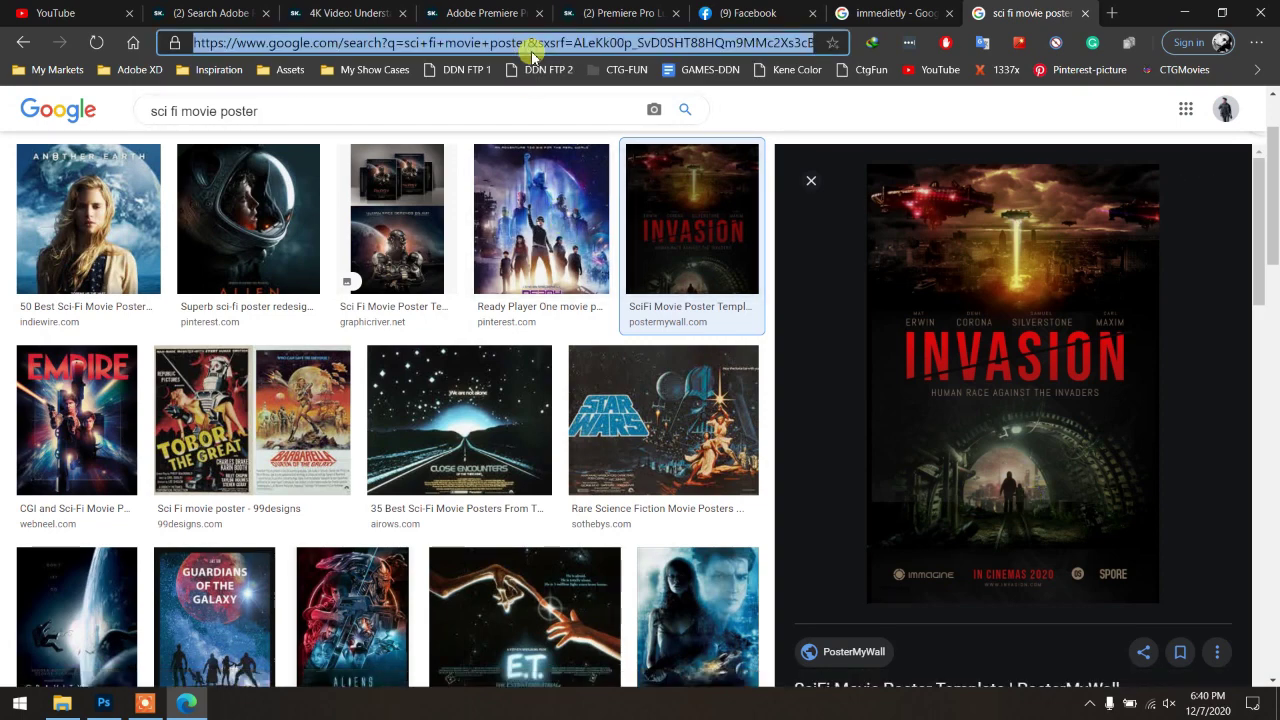
Step: Open Google Fonts and filter categories to Sans Serif only
text(fonts.google.com)
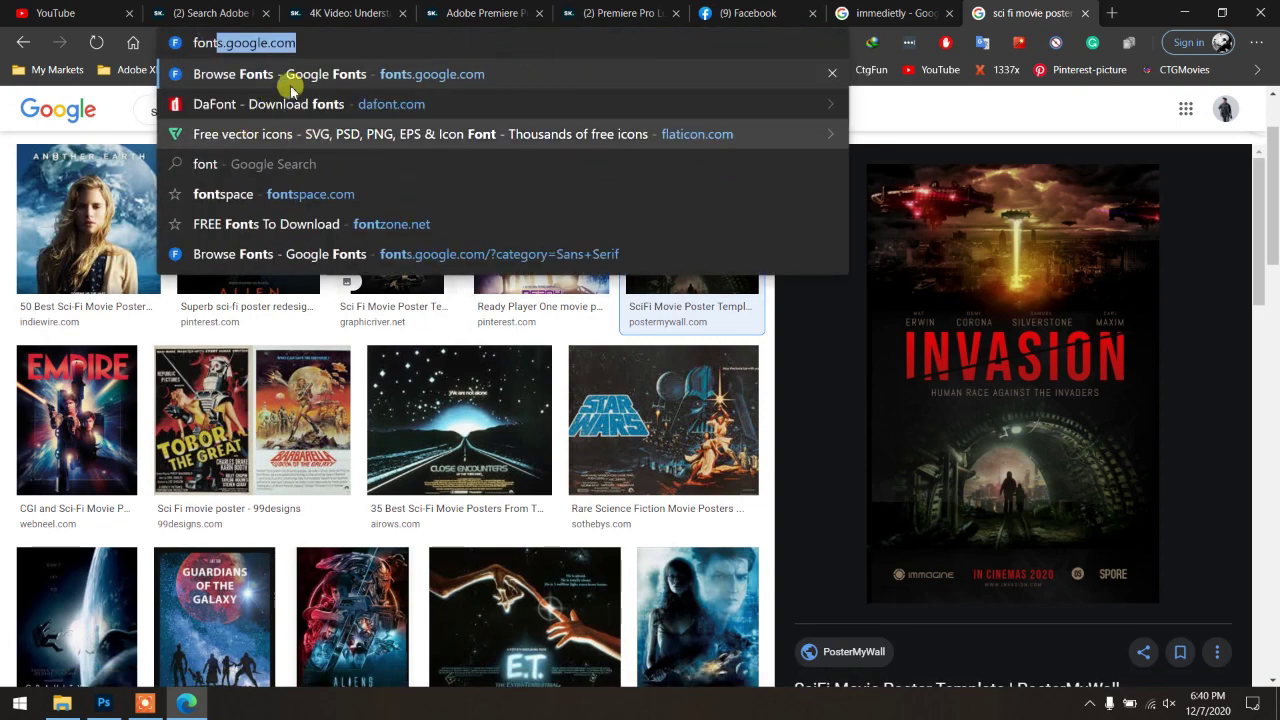
click(300, 76)
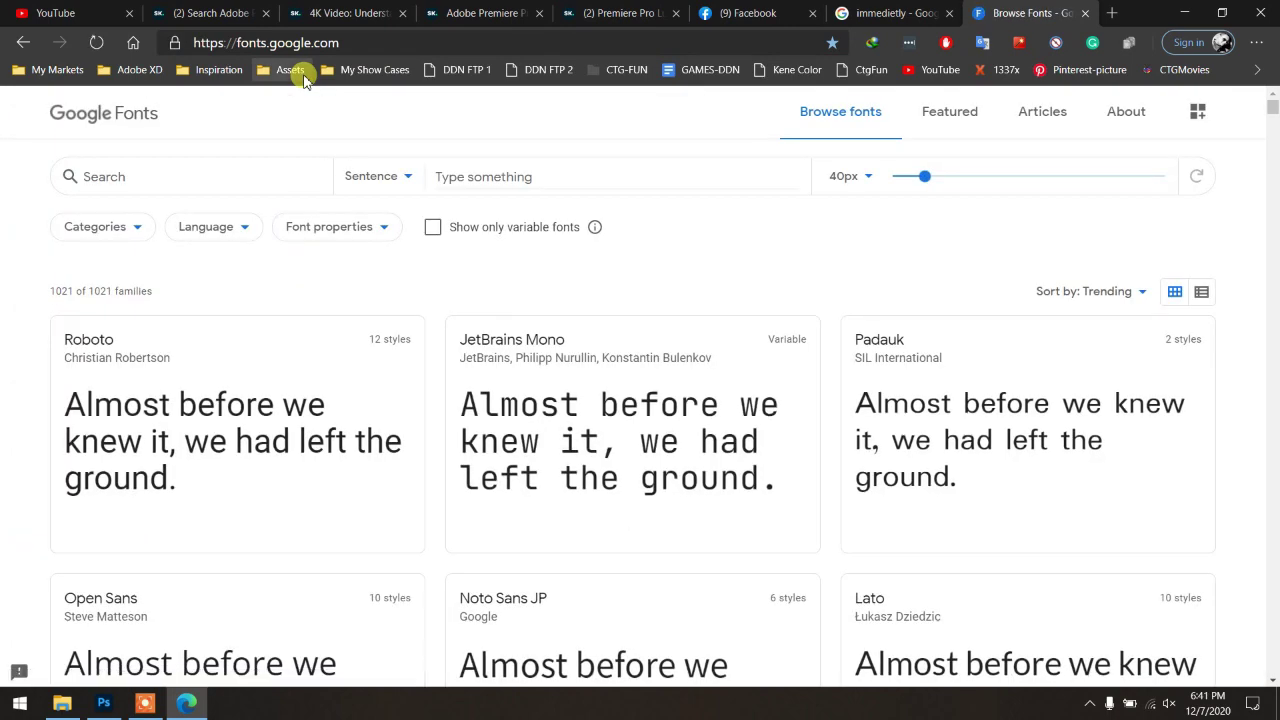
click(100, 228)
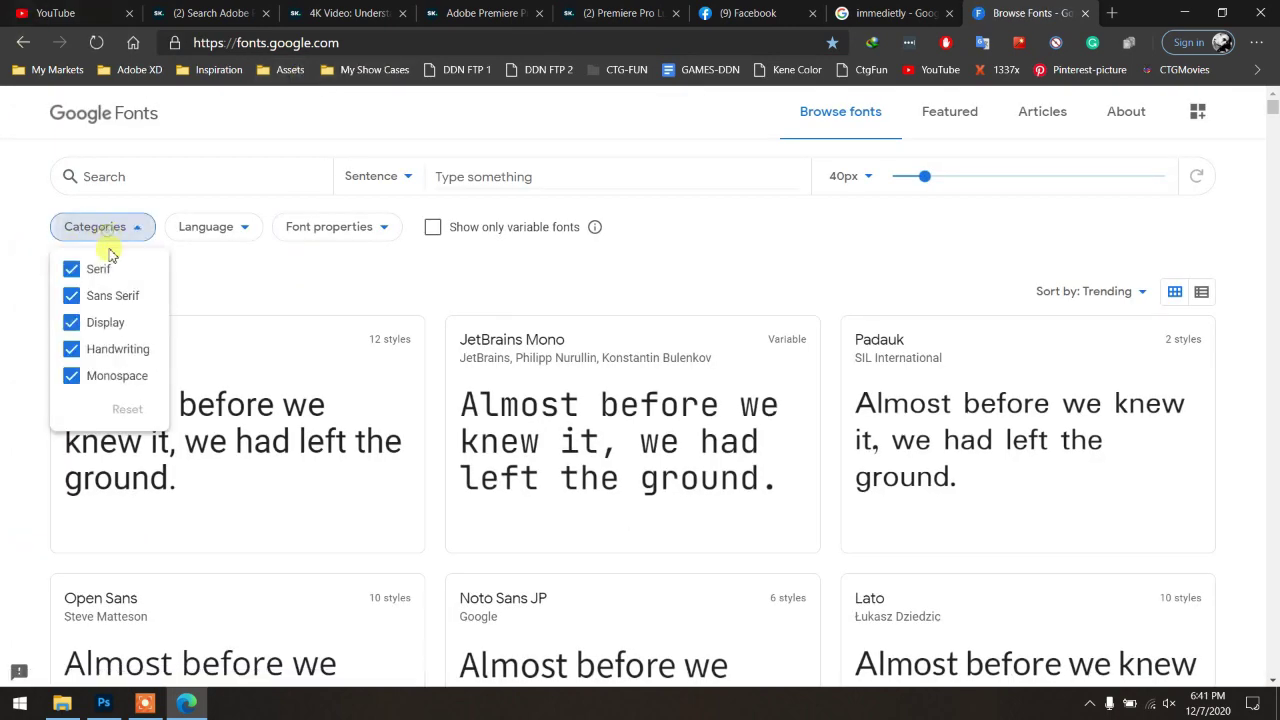
click(71, 268)
click(71, 322)
click(71, 348)
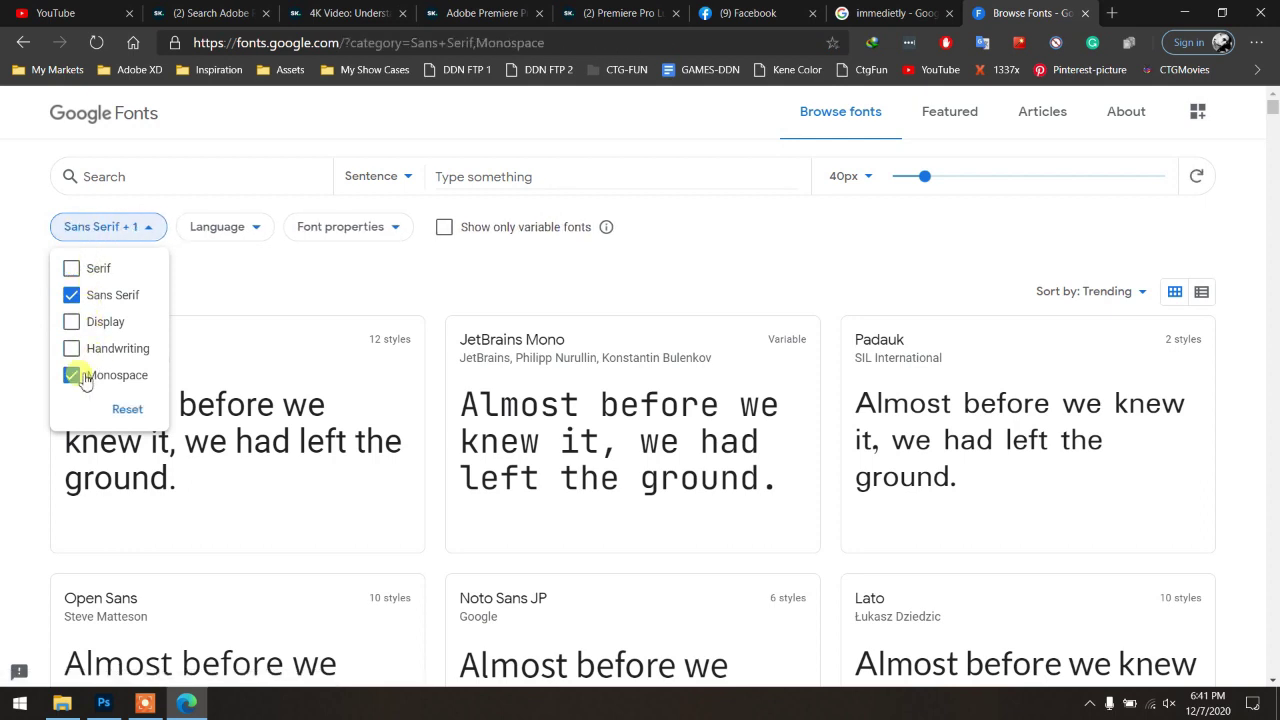
click(71, 375)
click(5, 290)
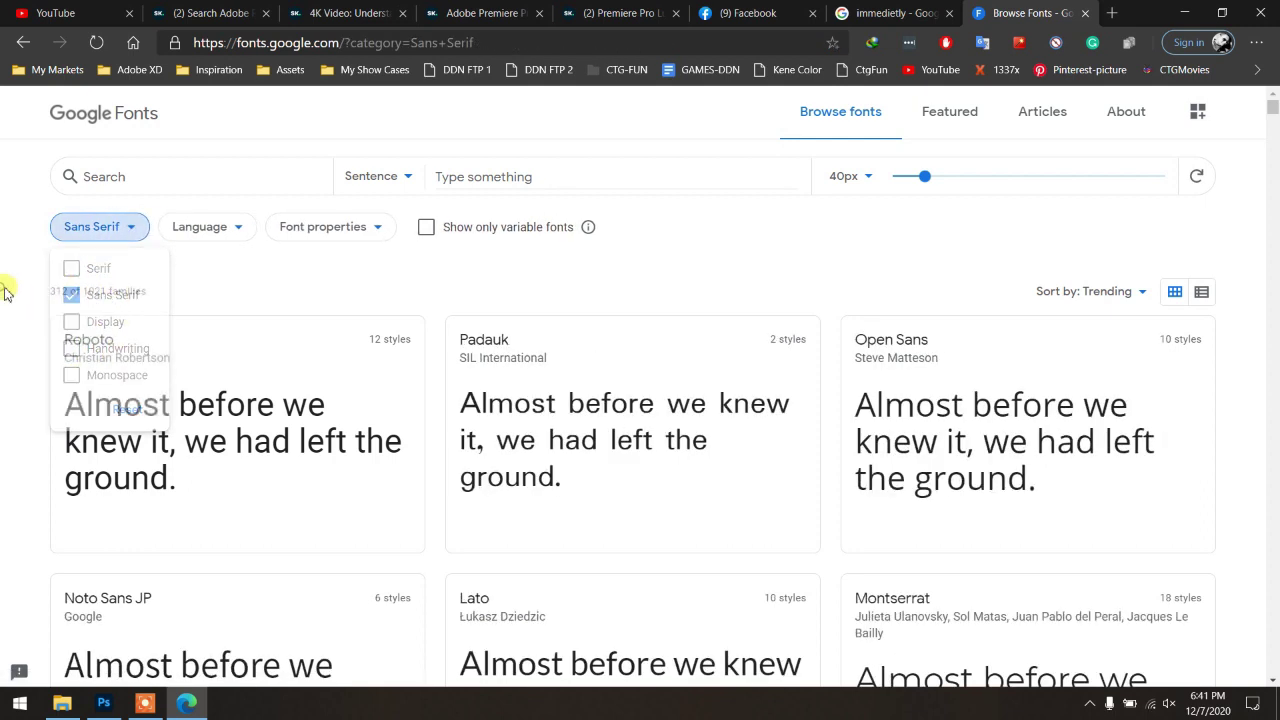
Step: Enable the Thickness font property and set it to 4, leaving 81 families
click(386, 234)
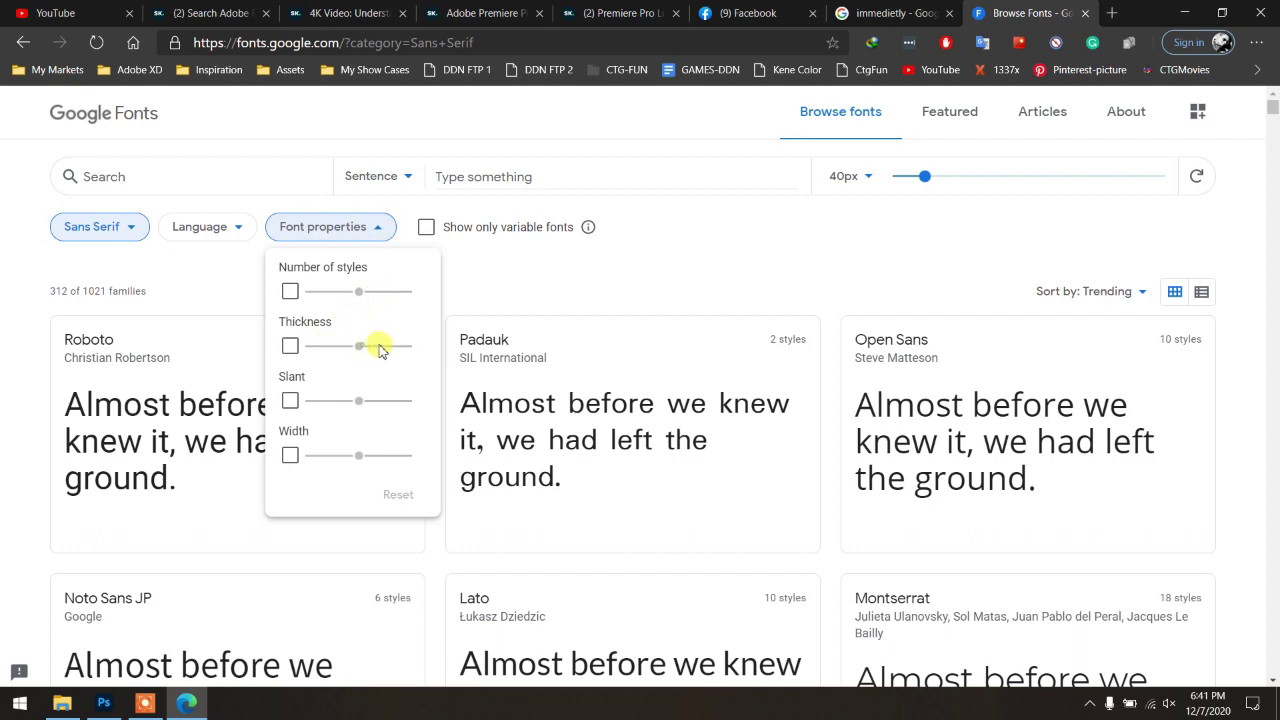
click(290, 345)
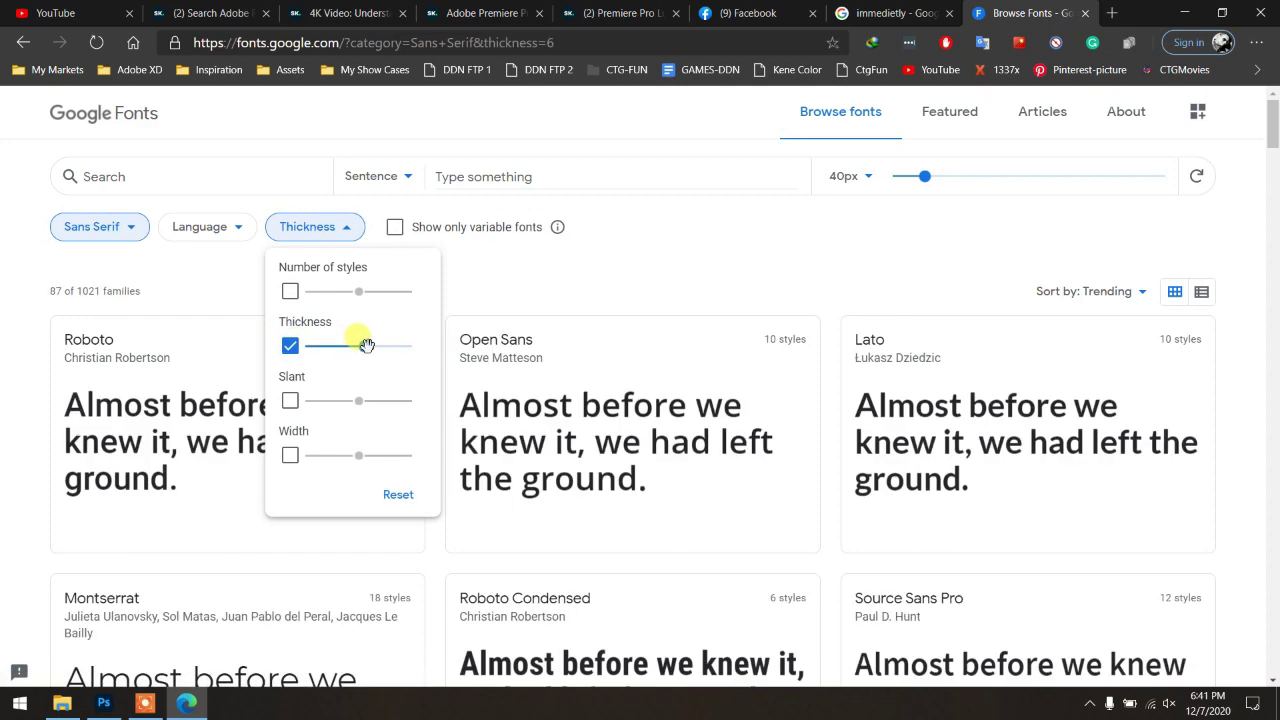
drag(366, 345, 477, 353)
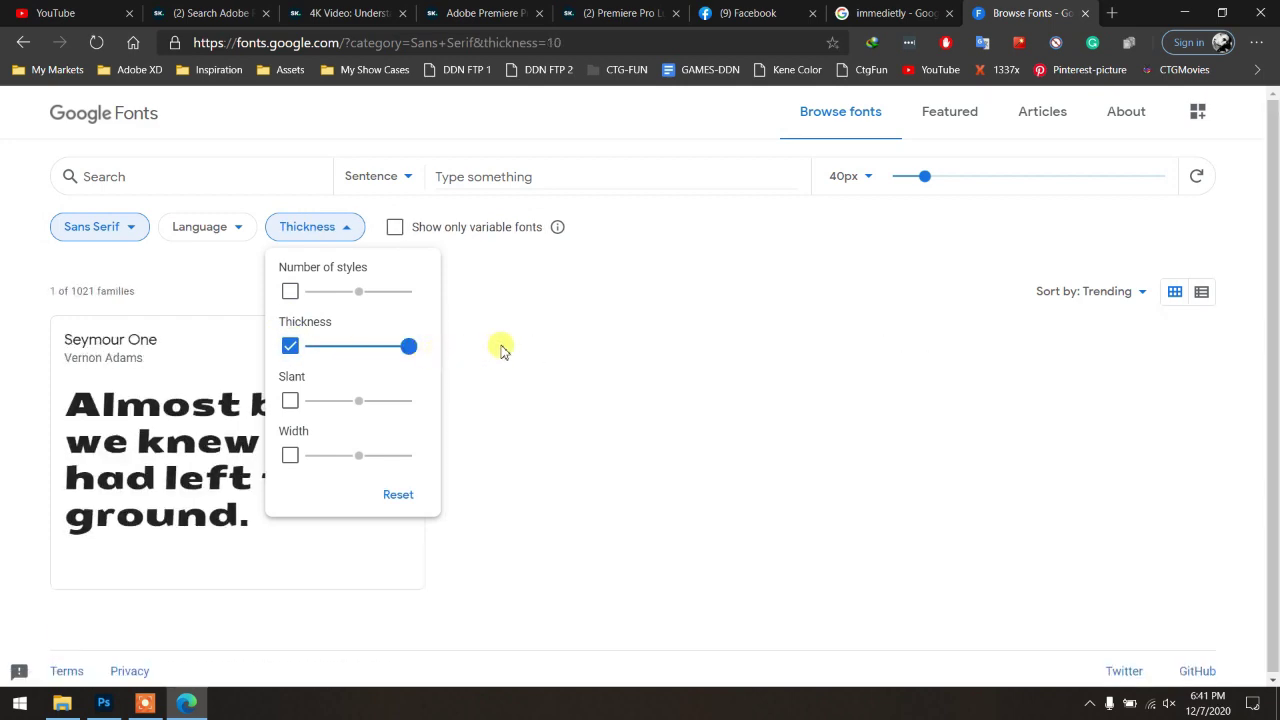
drag(357, 346, 313, 347)
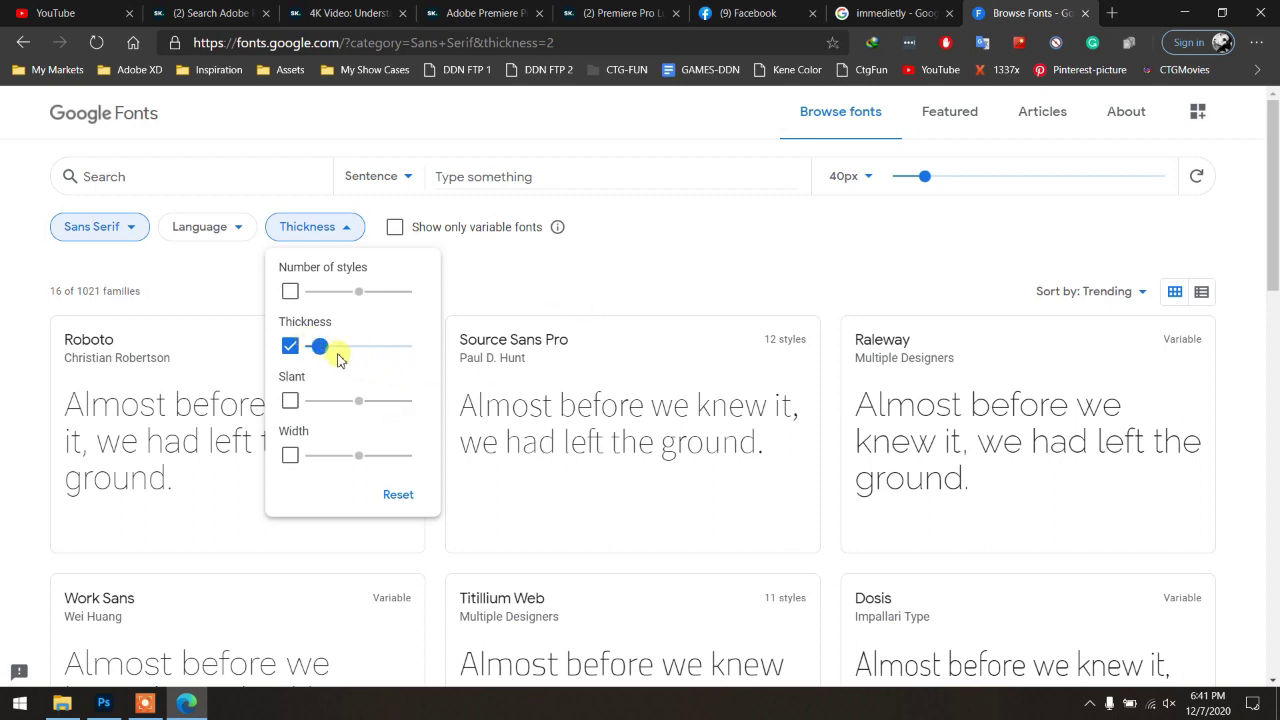
drag(320, 346, 330, 346)
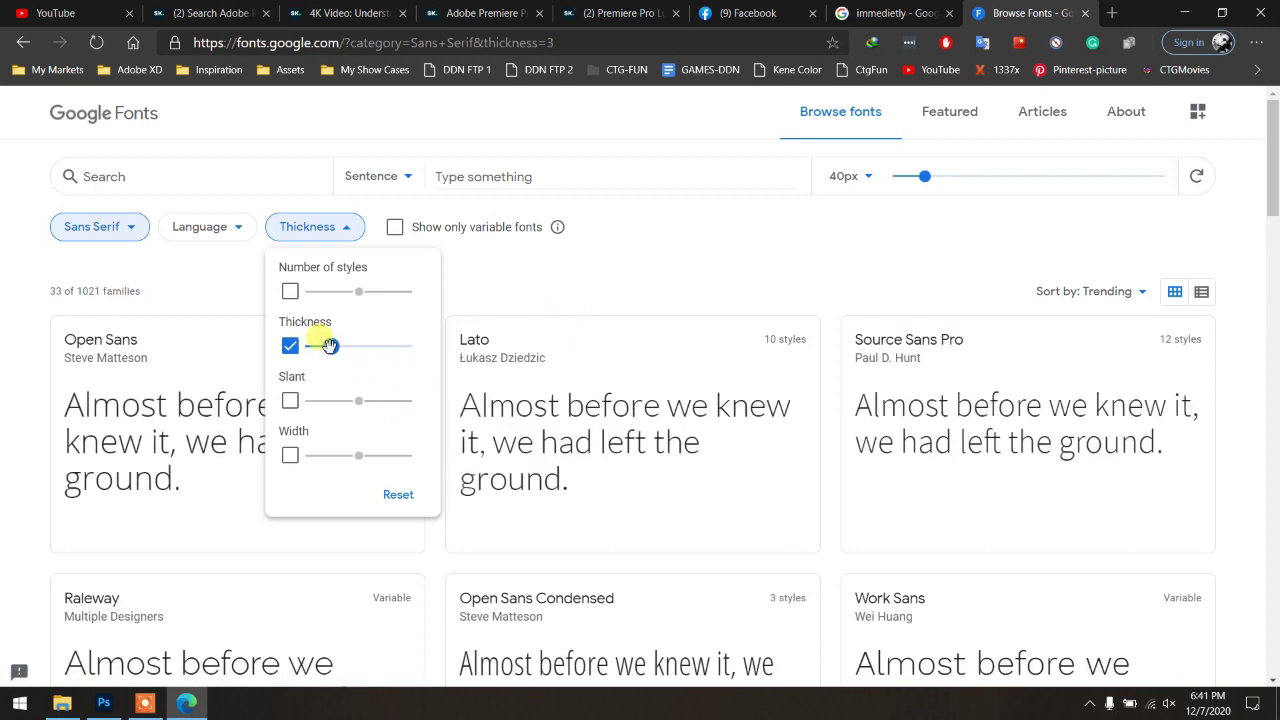
mouse_move(342, 347)
mouse_down()
mouse_move(355, 347)
mouse_move(333, 354)
mouse_move(342, 347)
mouse_up()
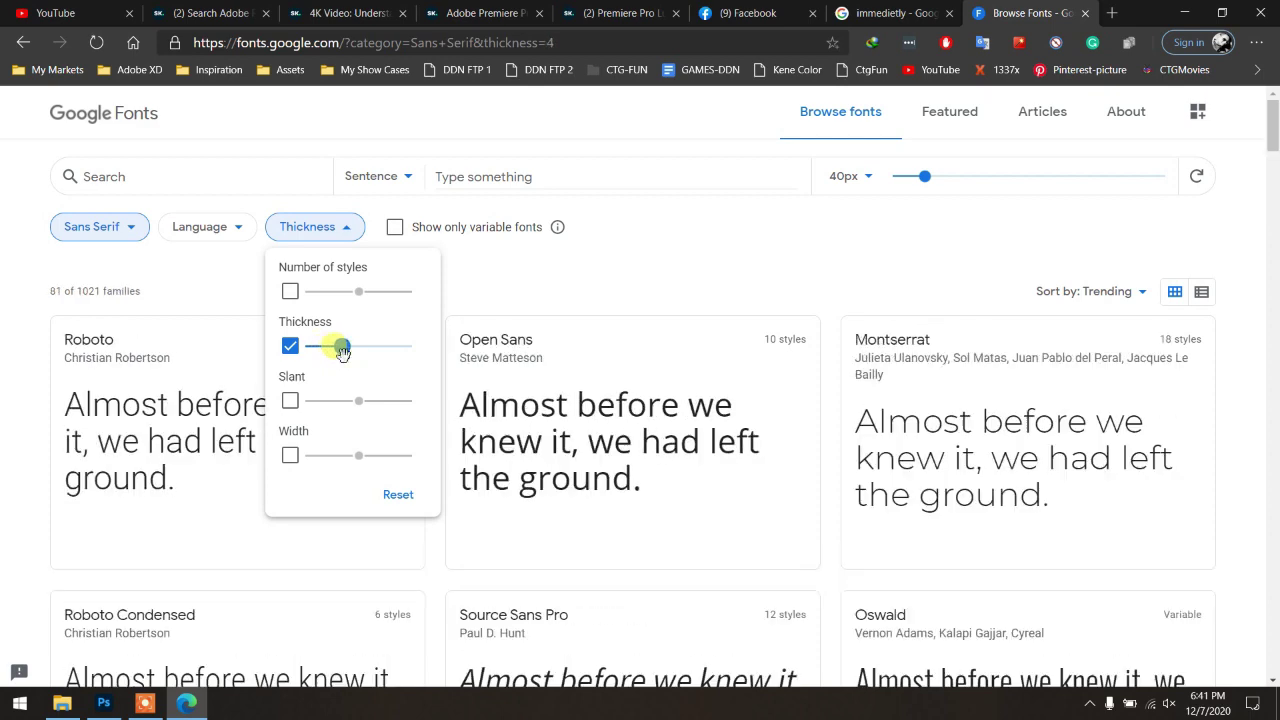
scroll(652, 460, down, 2)
scroll(300, 431, down, 2)
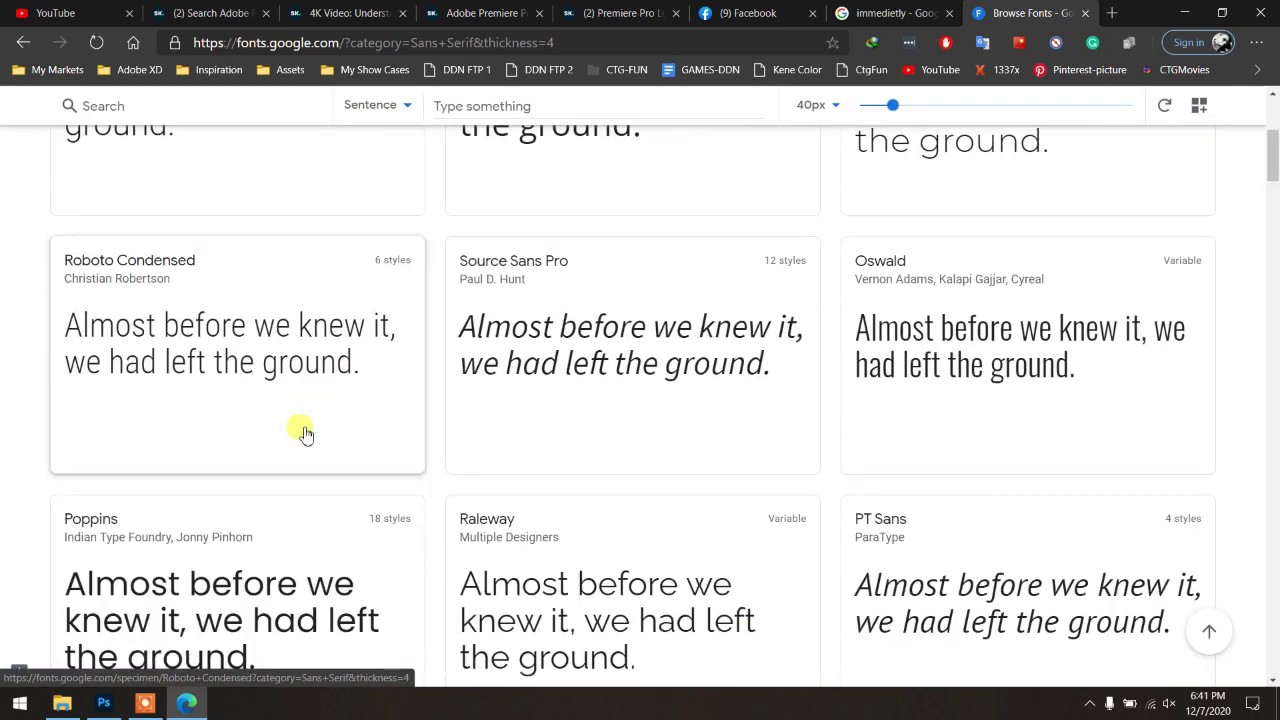
scroll(251, 357, up, 4)
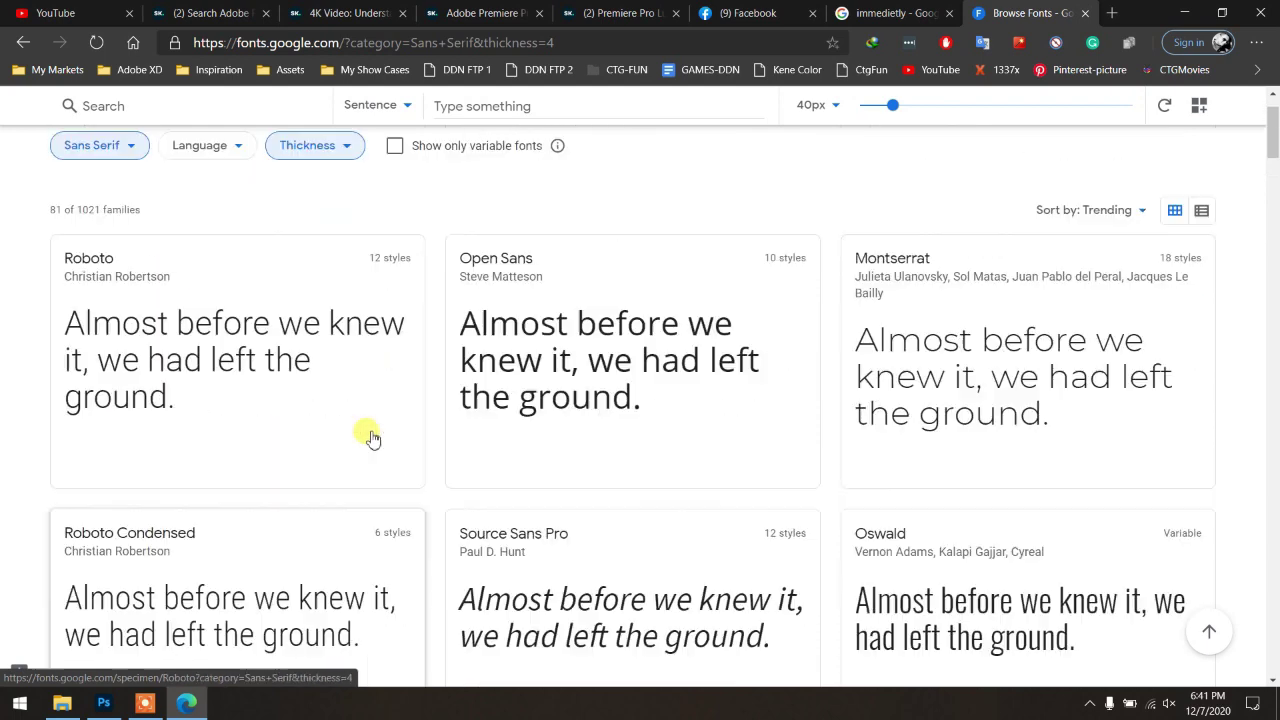
click(552, 177)
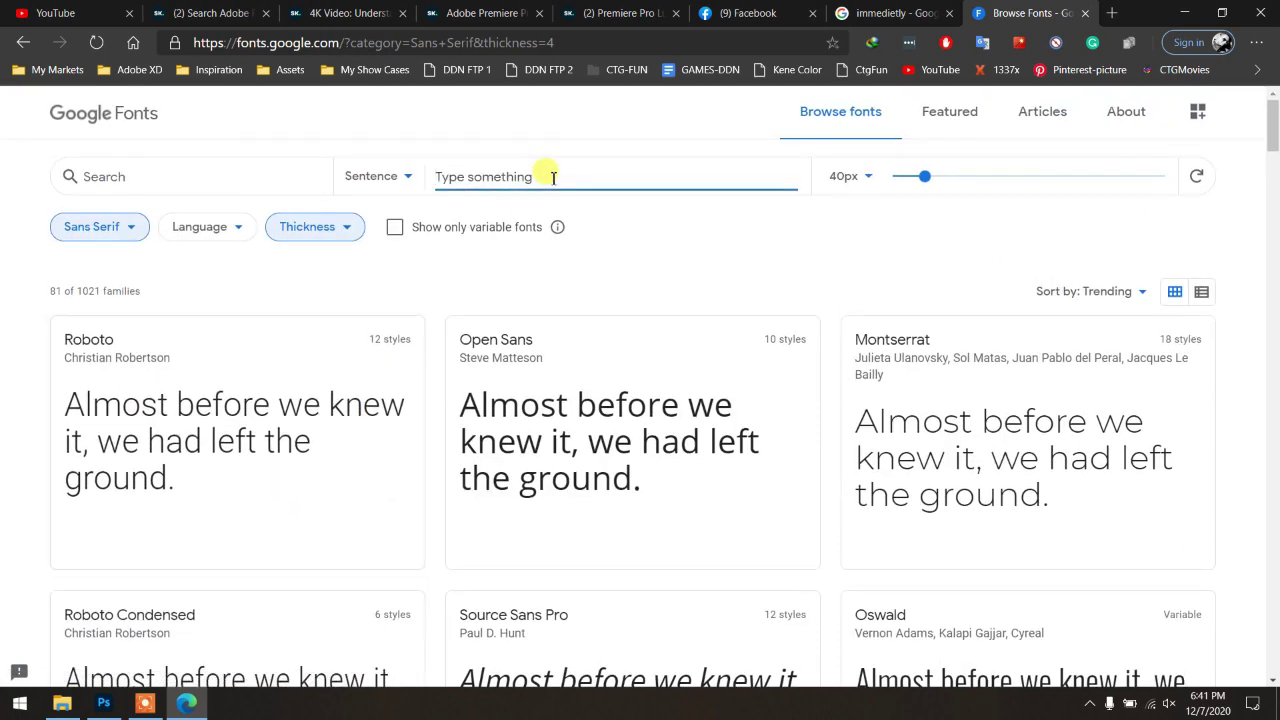
Step: Preview the word ZERO in Google Fonts and scroll through the font list
text(ZERO)
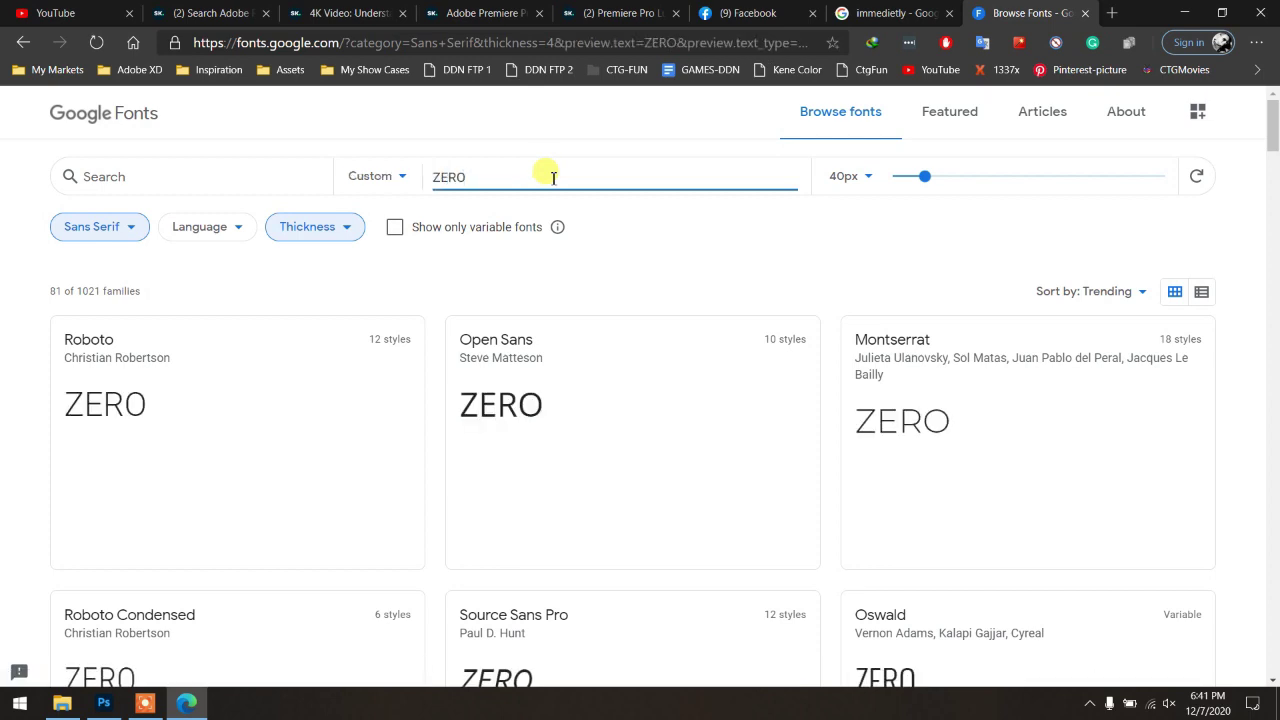
scroll(514, 337, down, 2)
scroll(514, 343, down, 2)
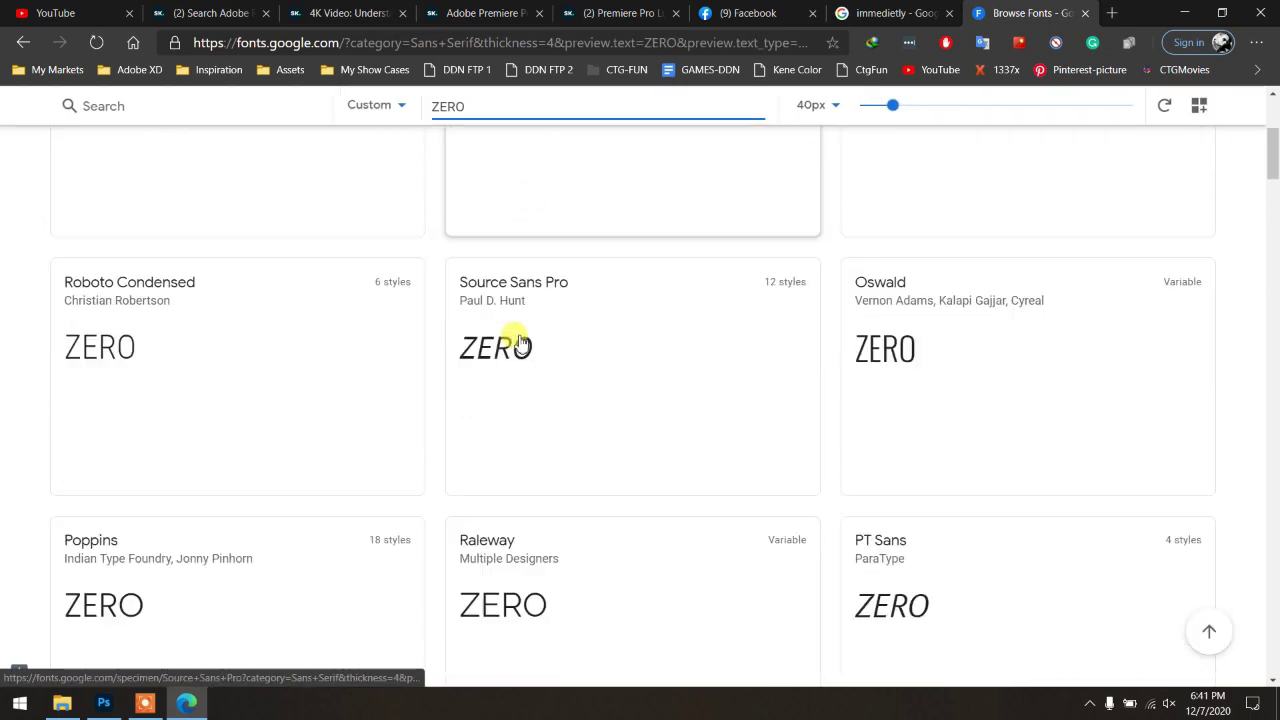
scroll(520, 343, down, 2)
scroll(520, 343, down, 1)
scroll(520, 343, down, 1)
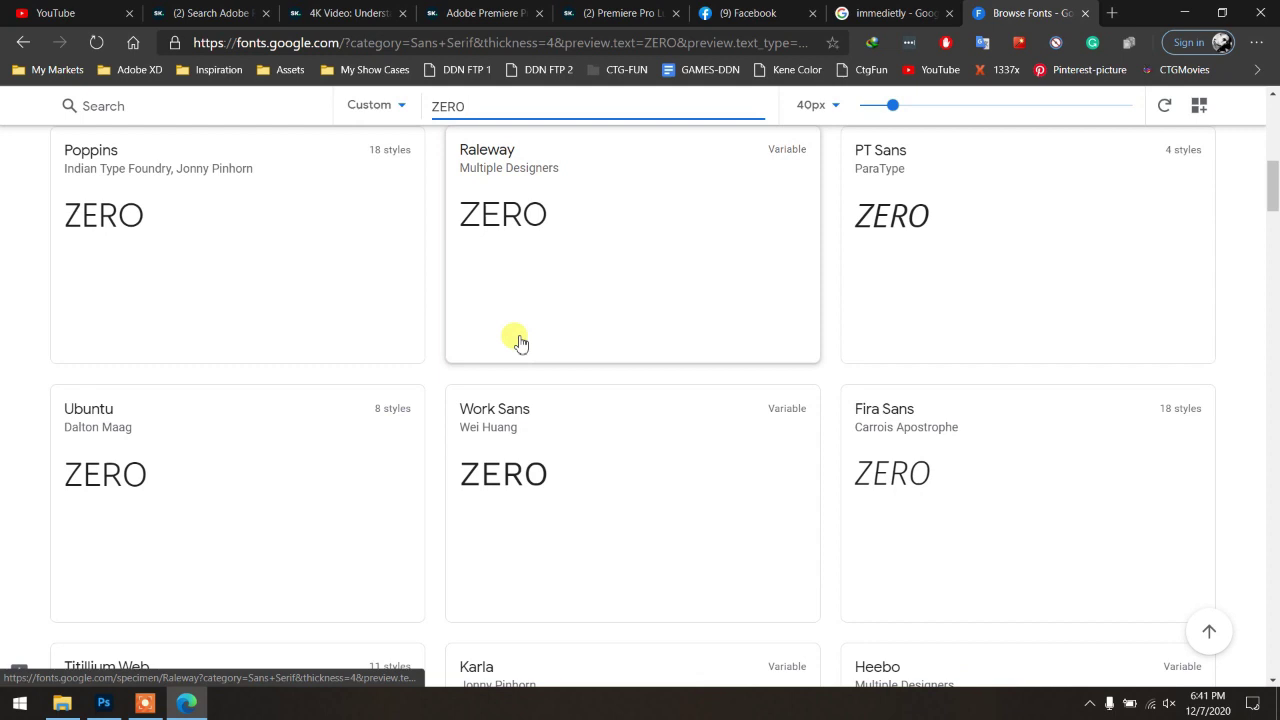
scroll(520, 343, down, 2)
scroll(520, 343, down, 1)
scroll(520, 343, down, 1)
scroll(520, 343, down, 1)
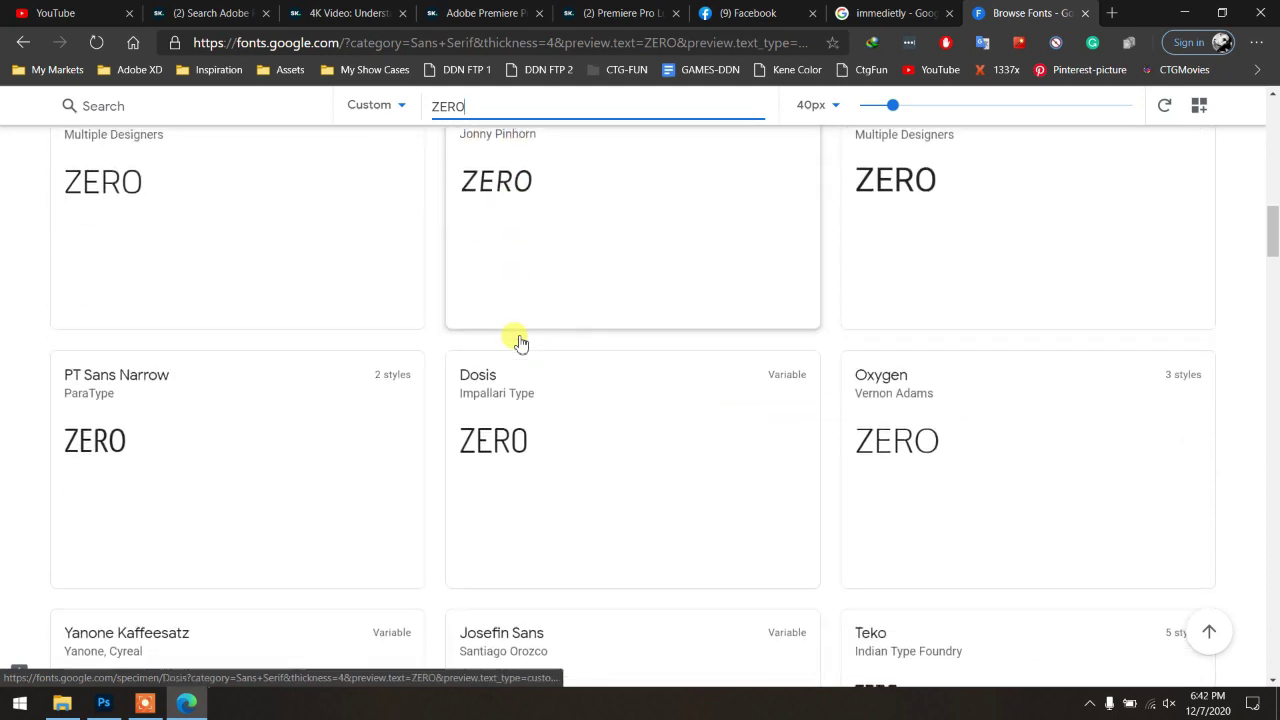
scroll(520, 343, down, 1)
scroll(520, 343, down, 1)
scroll(520, 343, down, 1)
scroll(520, 343, down, 1)
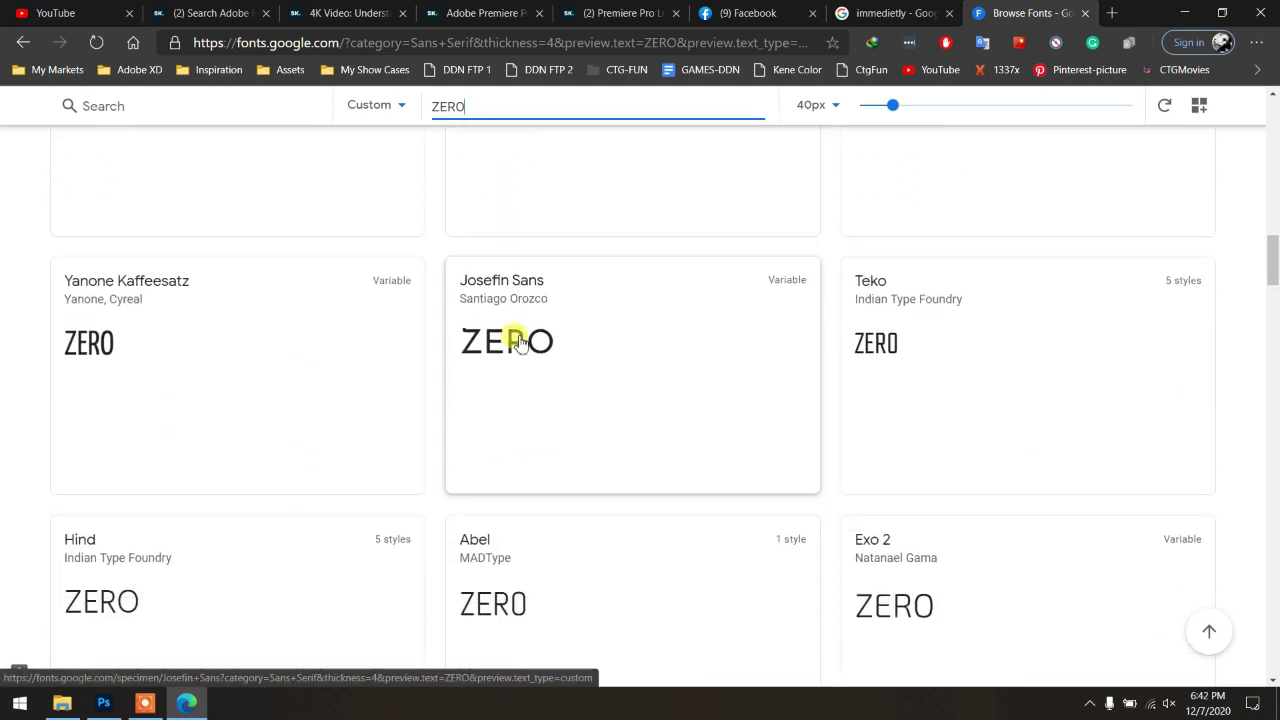
scroll(520, 343, down, 1)
scroll(520, 343, down, 1)
scroll(520, 343, down, 1)
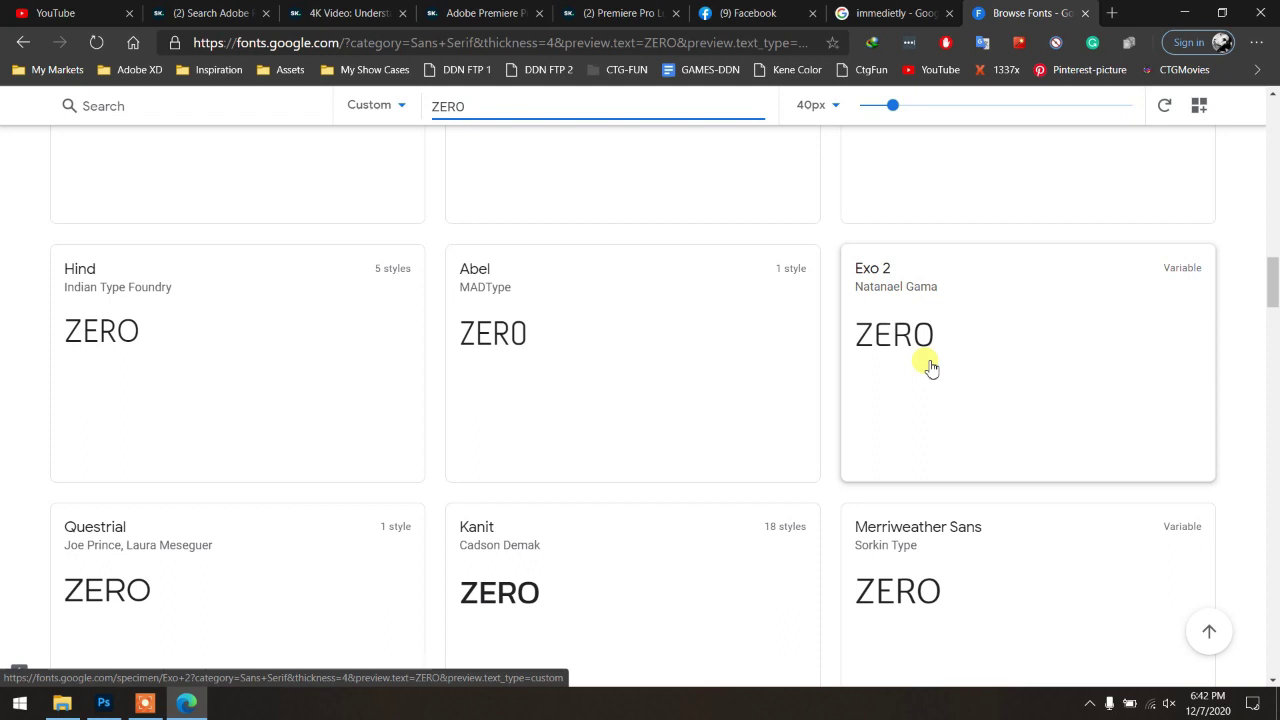
Step: Download the Exo 2 font family as Exo_2.zip and reveal it on the desktop
click(929, 367)
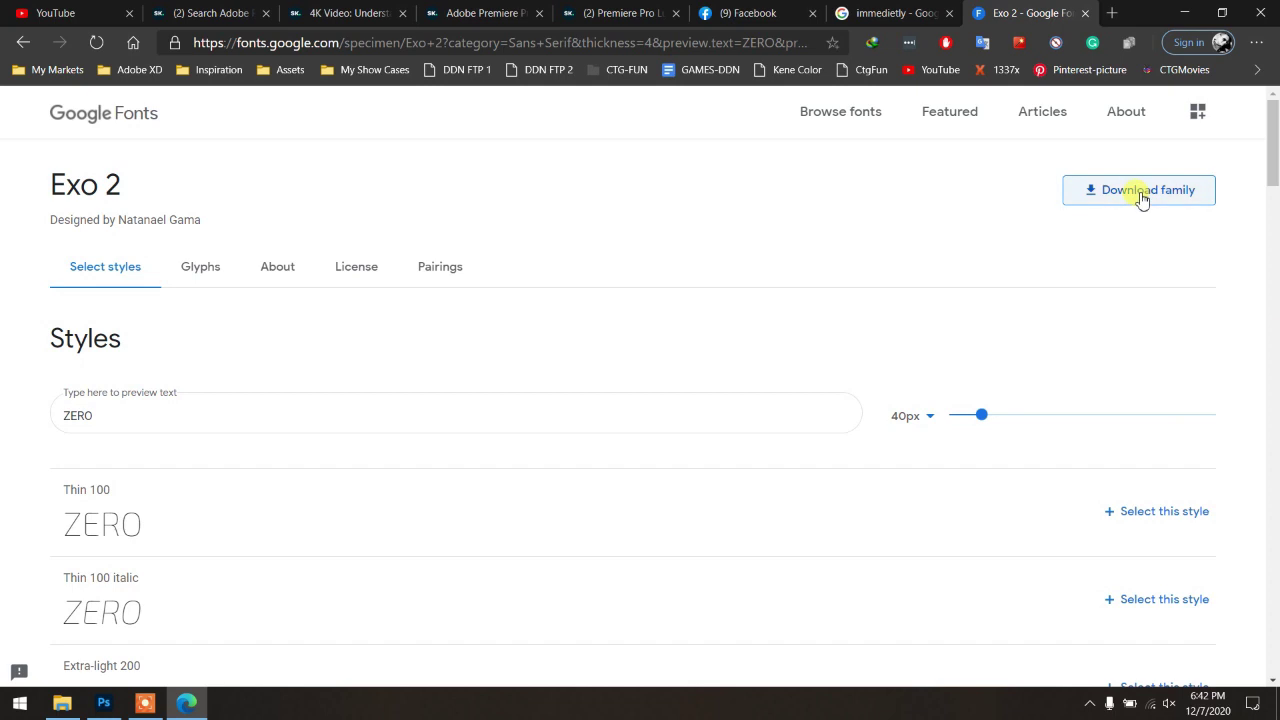
click(1140, 194)
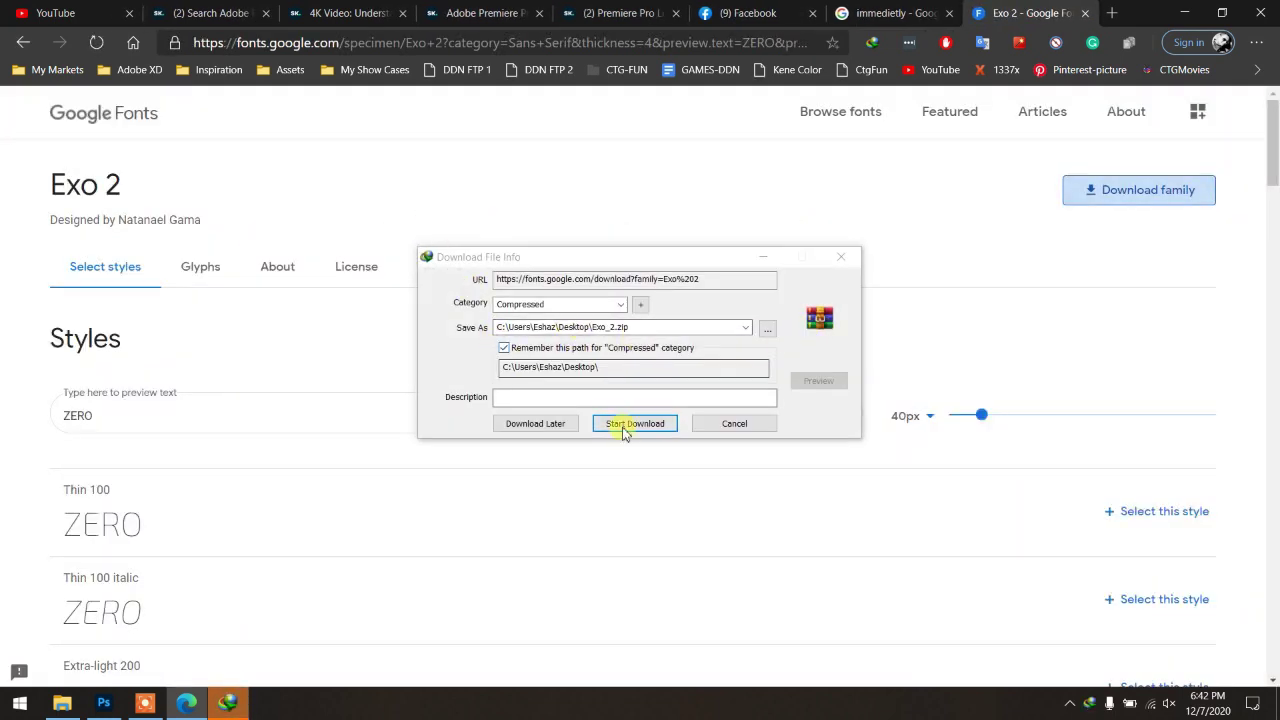
click(627, 423)
key(super+d)
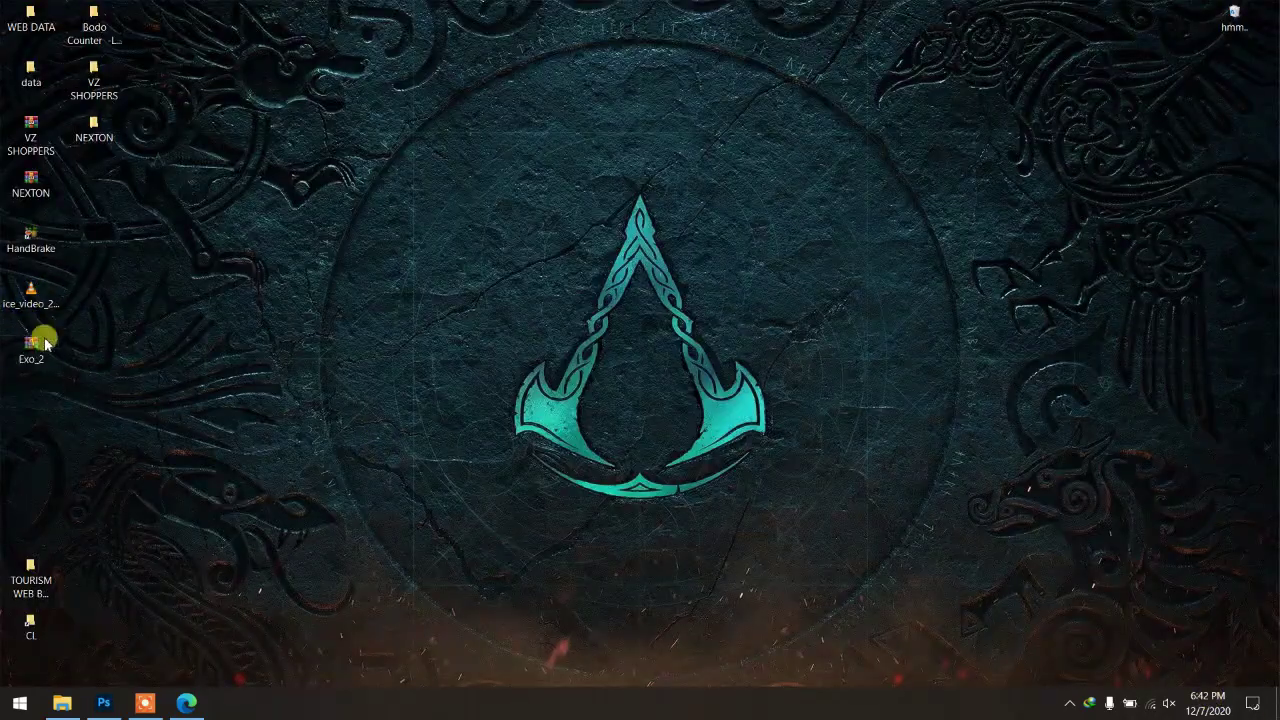
Step: Extract Exo_2.zip into an Exo_2 folder and open that folder
click(31, 345)
right_click(38, 350)
click(128, 401)
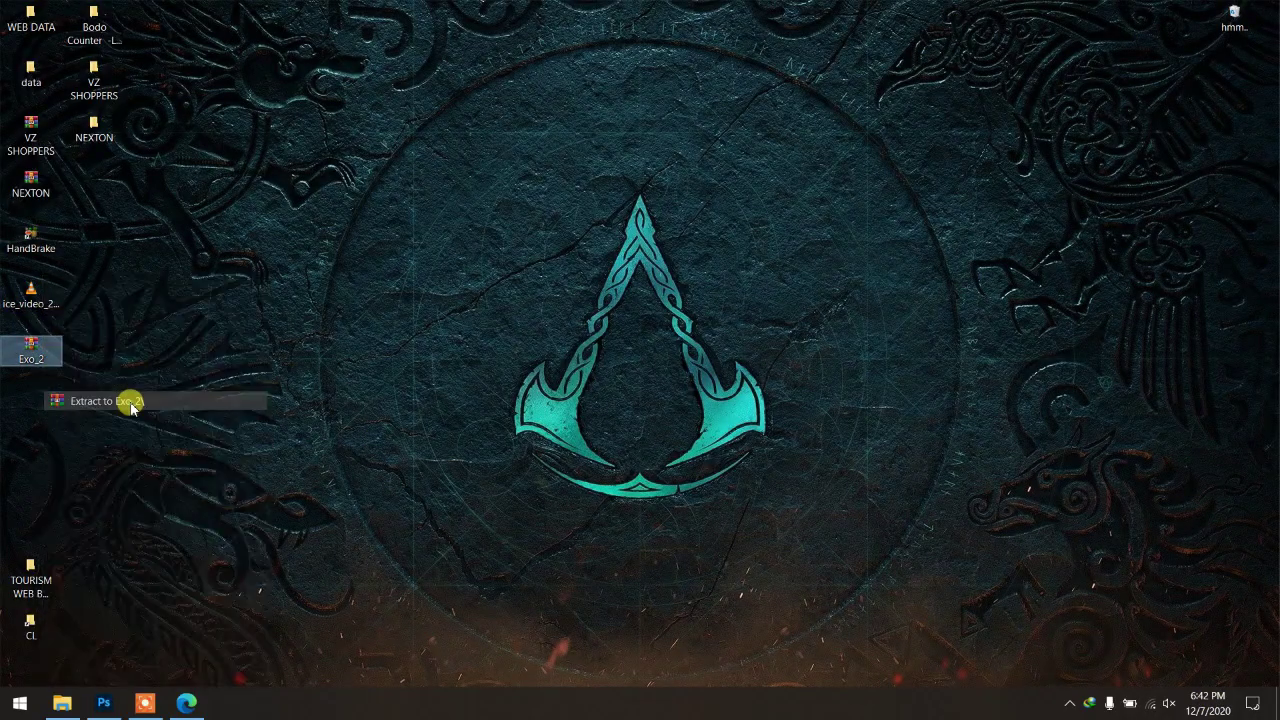
double_click(31, 400)
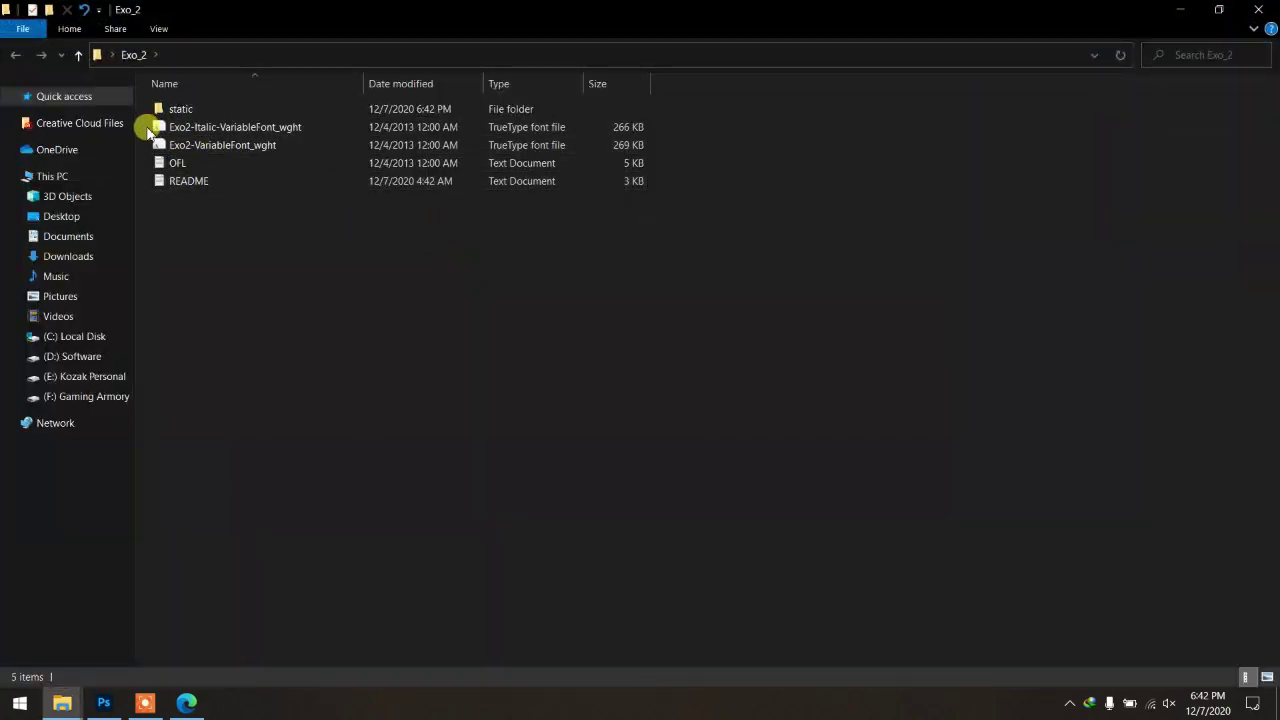
Step: Install both Exo 2 variable font files for all users
drag(137, 123, 180, 150)
right_click(185, 148)
click(234, 236)
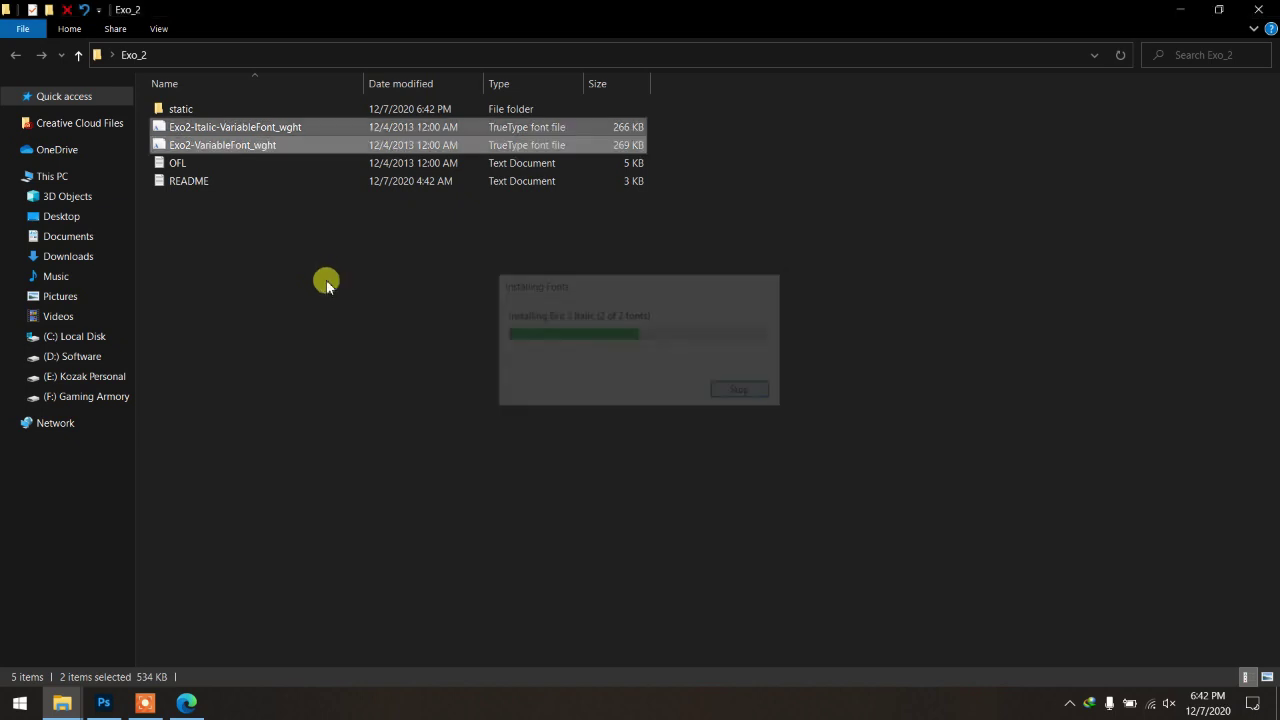
click(103, 703)
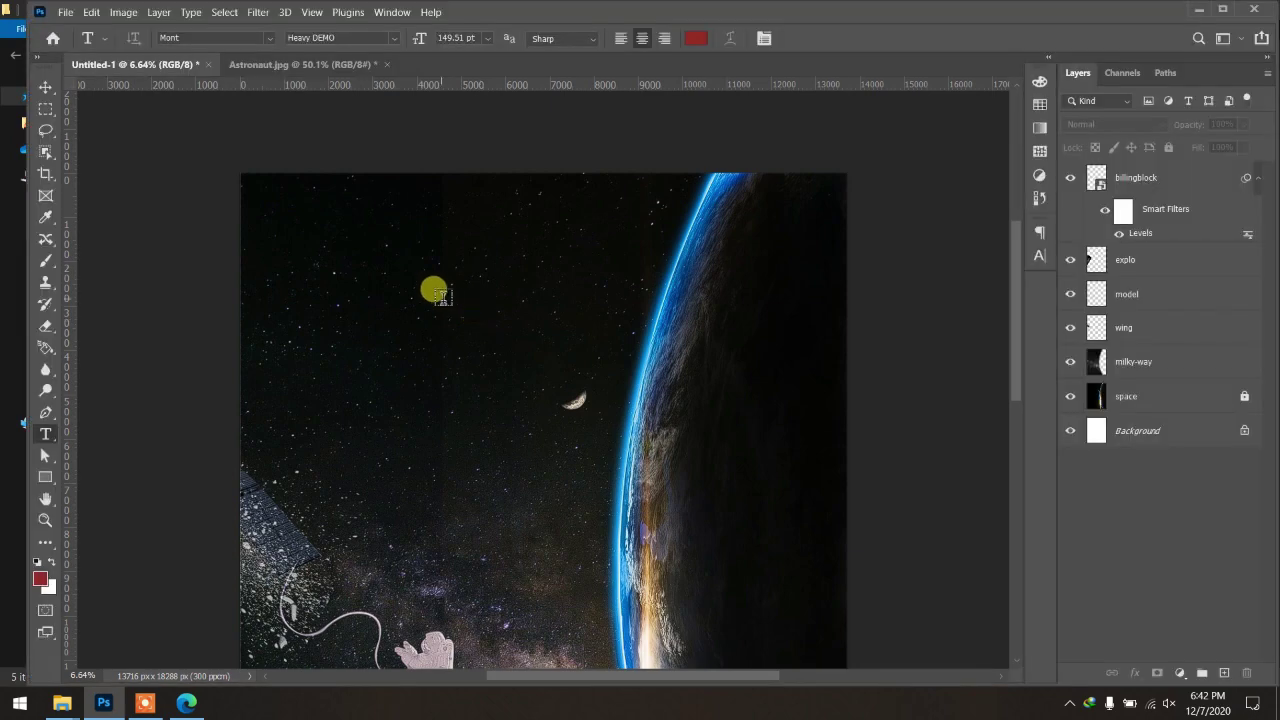
Step: Start a text layer near the top of the poster set in Exo 2 ExtraLight
click(441, 297)
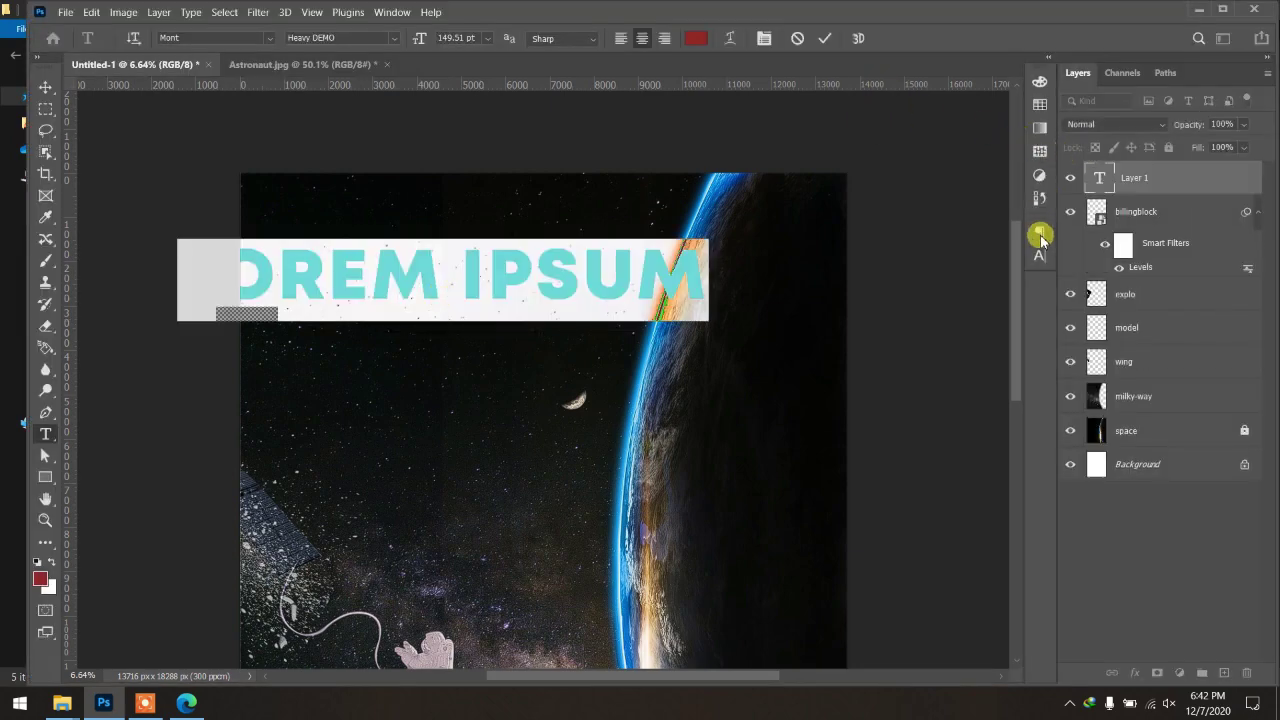
click(1040, 255)
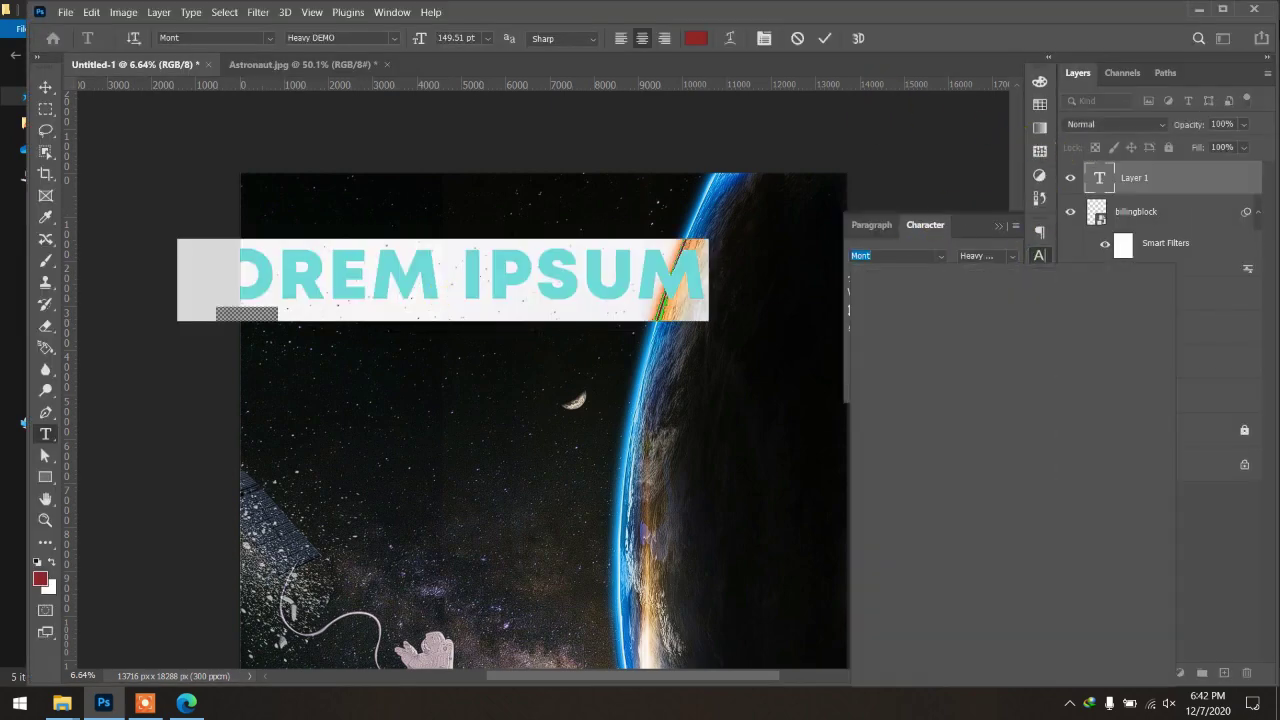
text(exo)
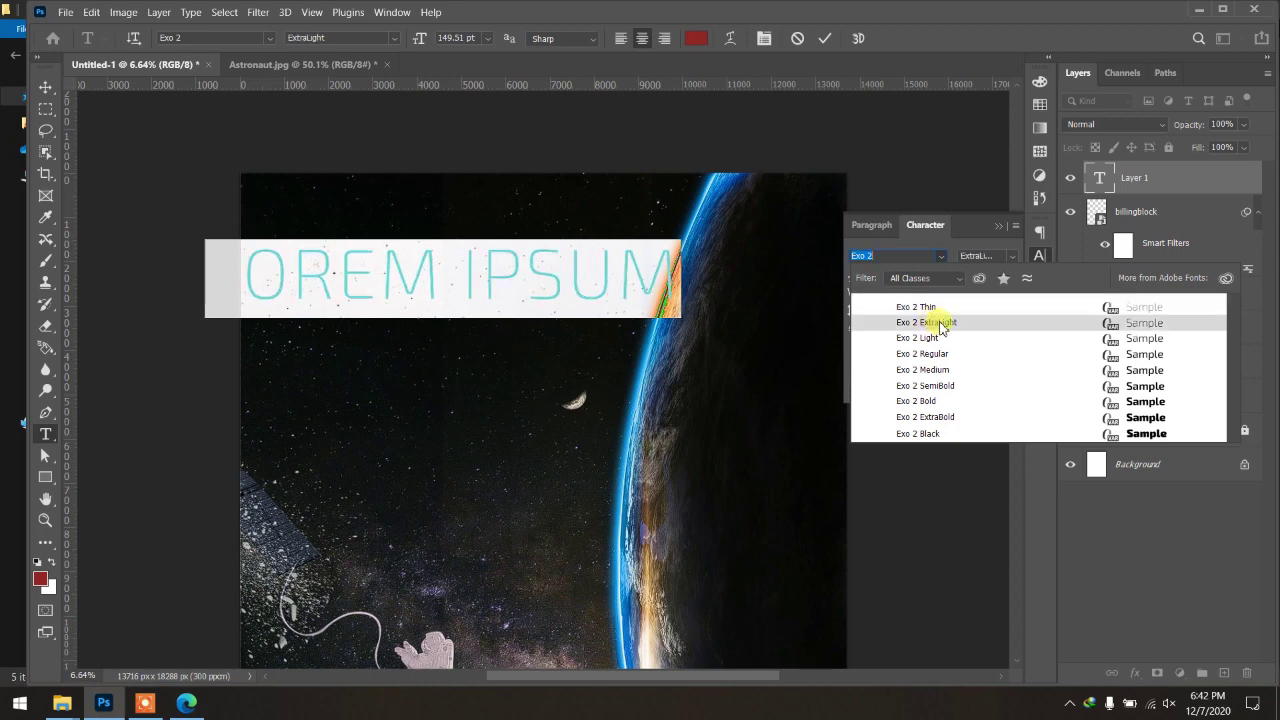
click(941, 328)
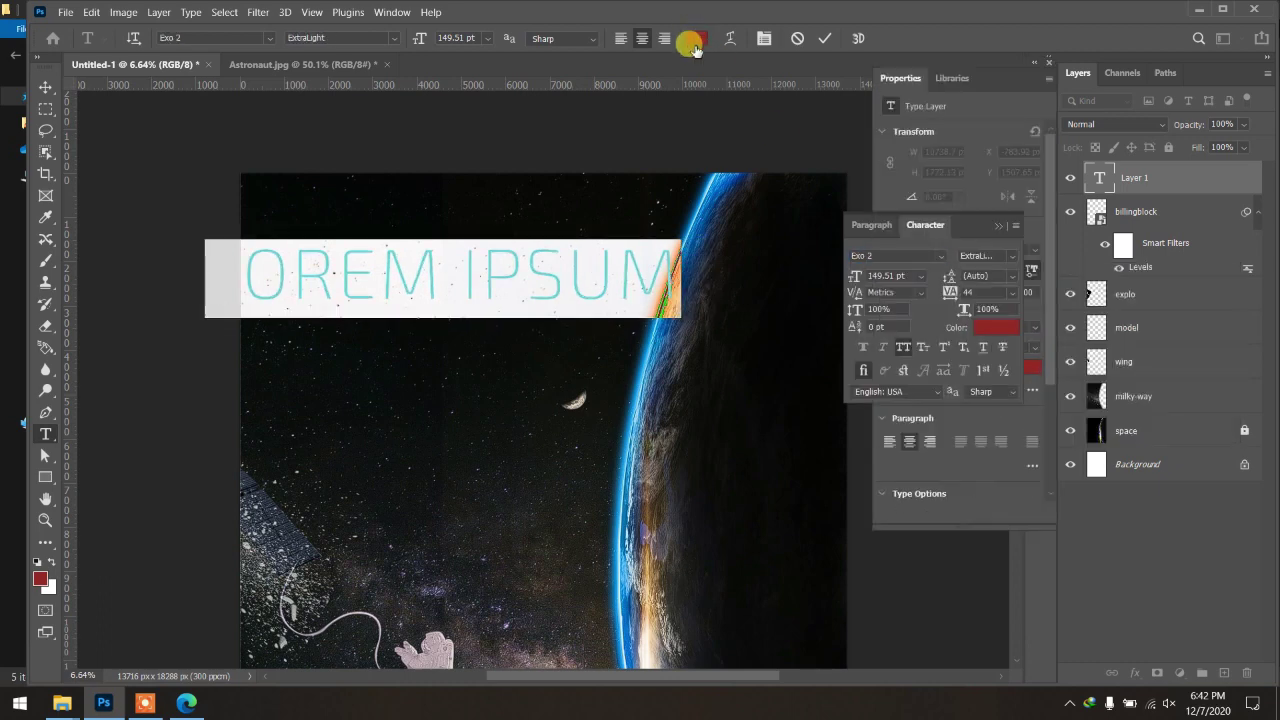
Step: Make the text white and replace the placeholder with ZERO
click(992, 324)
drag(900, 229, 760, 100)
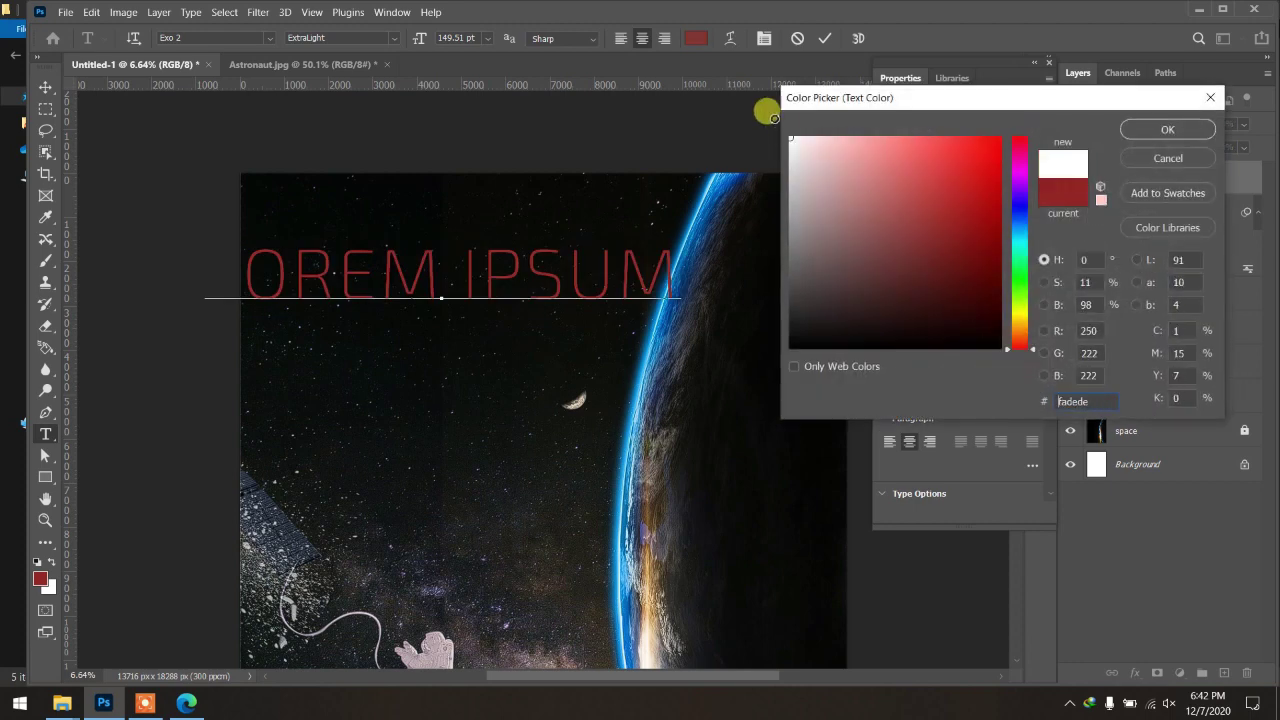
click(1167, 129)
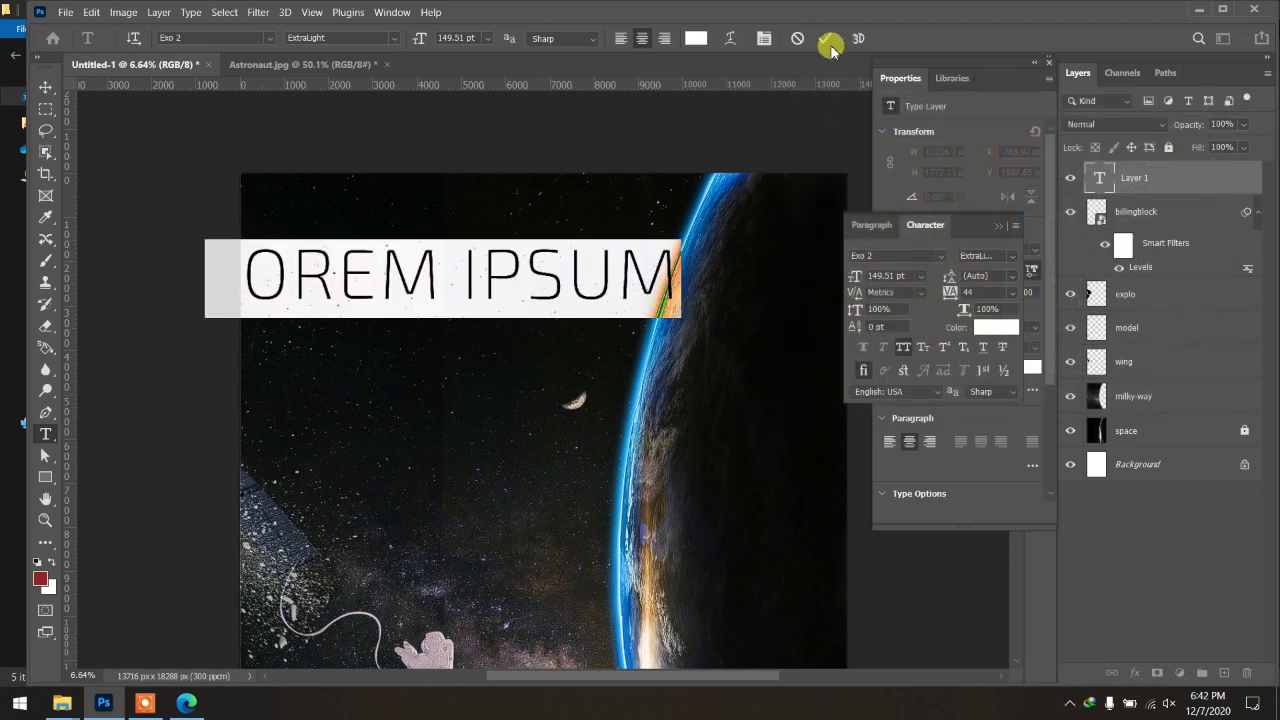
click(555, 270)
key(ctrl+a)
text(Z)
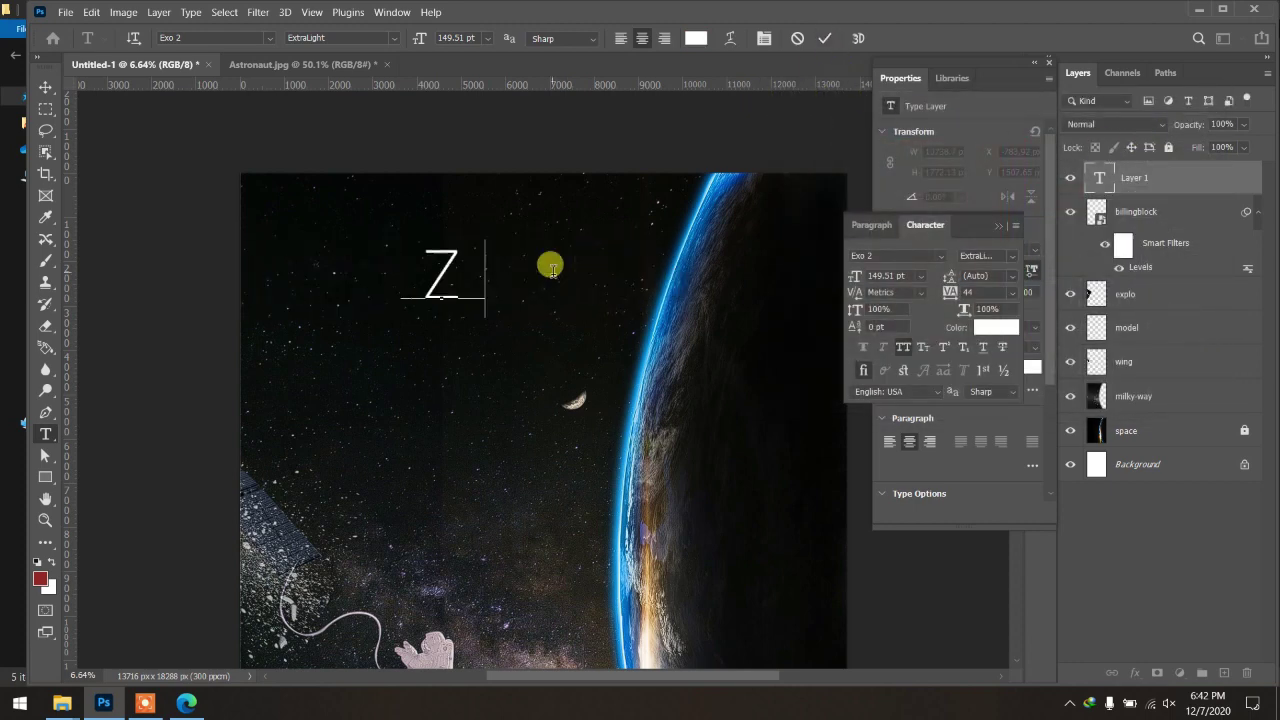
text(E)
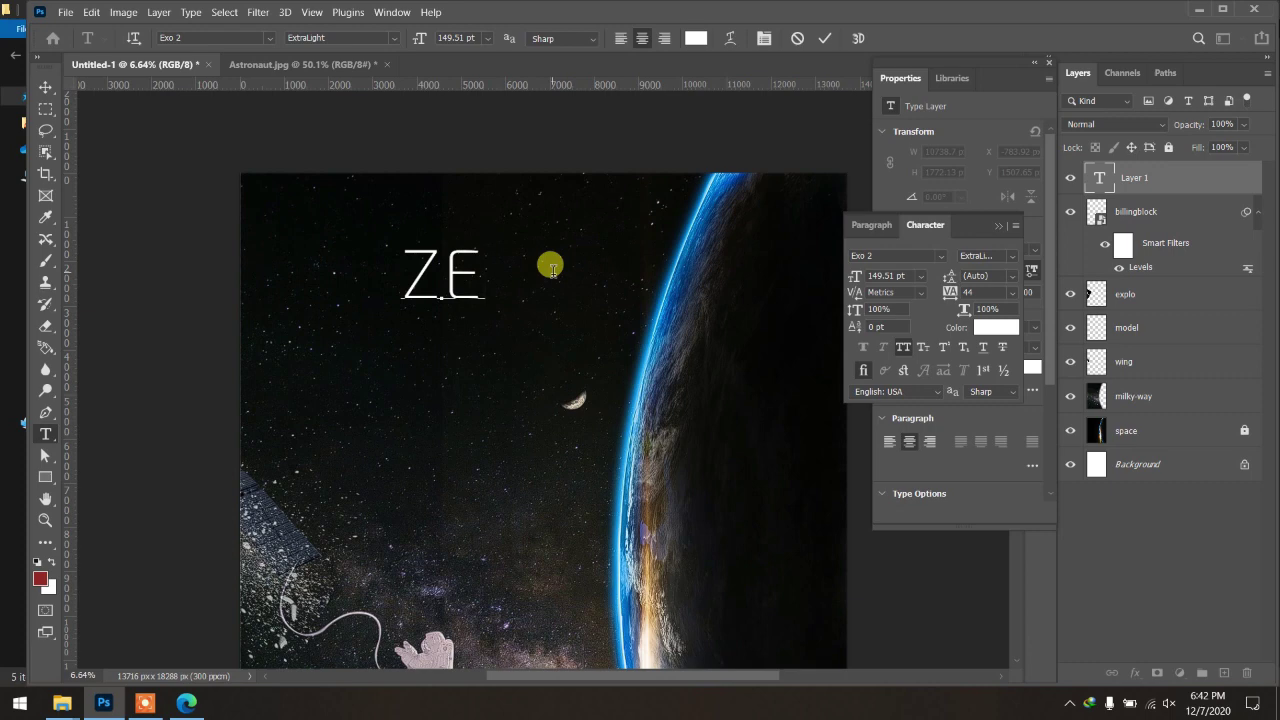
text(RO)
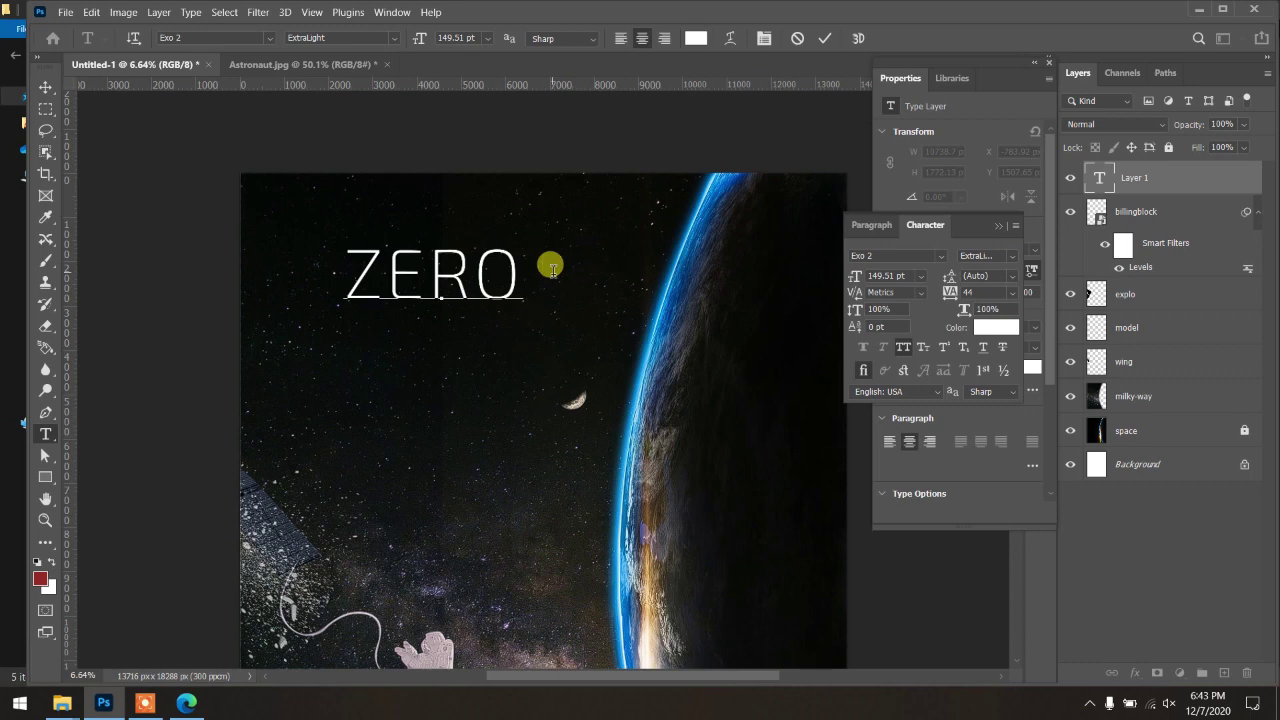
Step: Commit the ZERO title and widen its letter tracking to 244
click(825, 38)
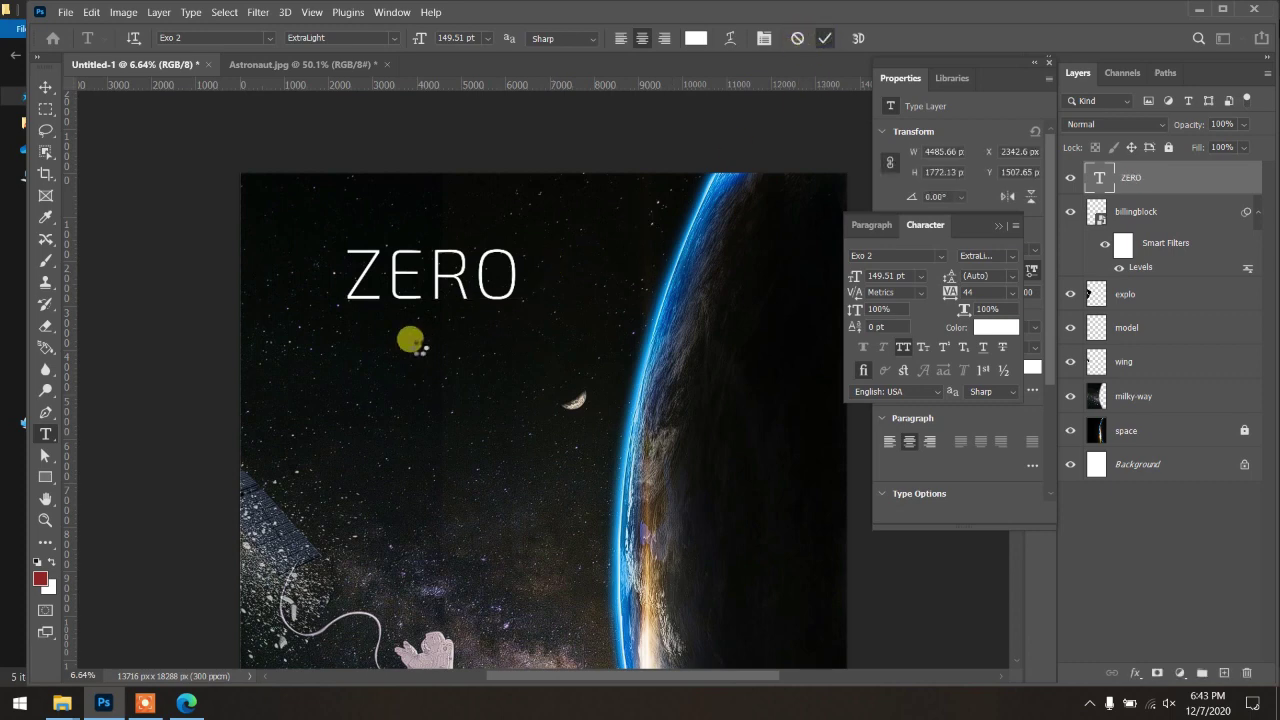
key(v)
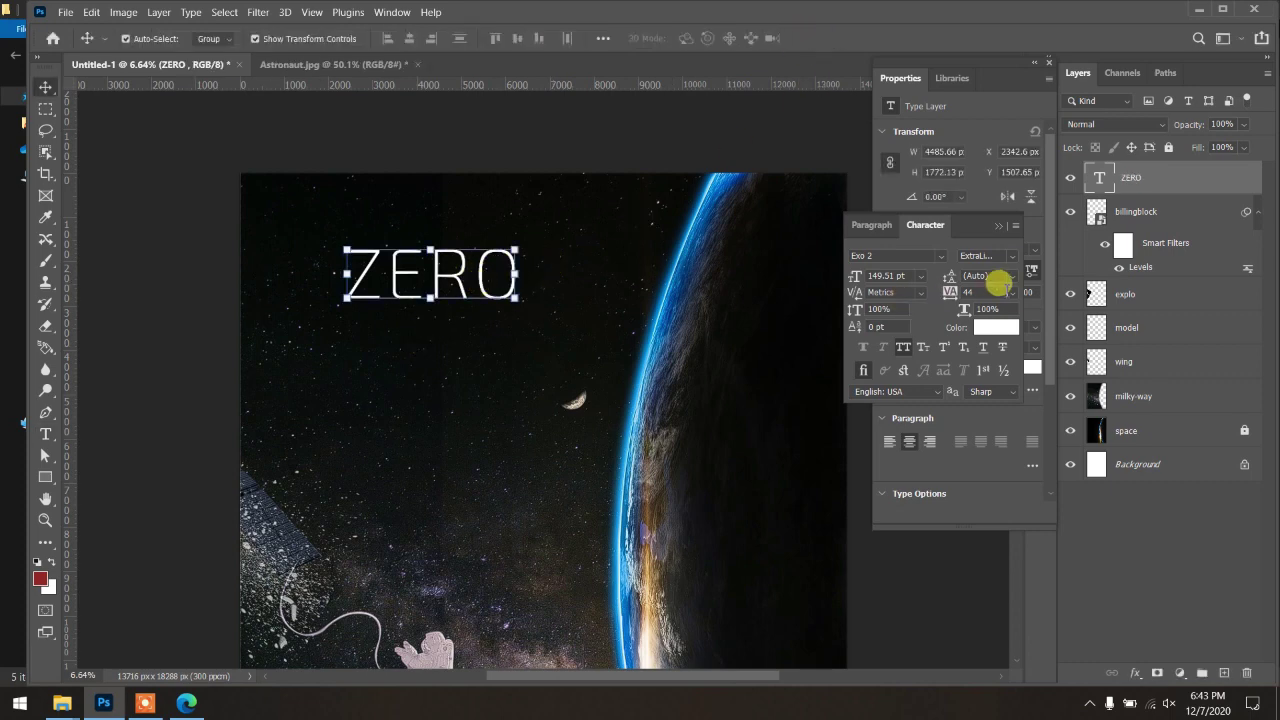
scroll(973, 289, up, 3)
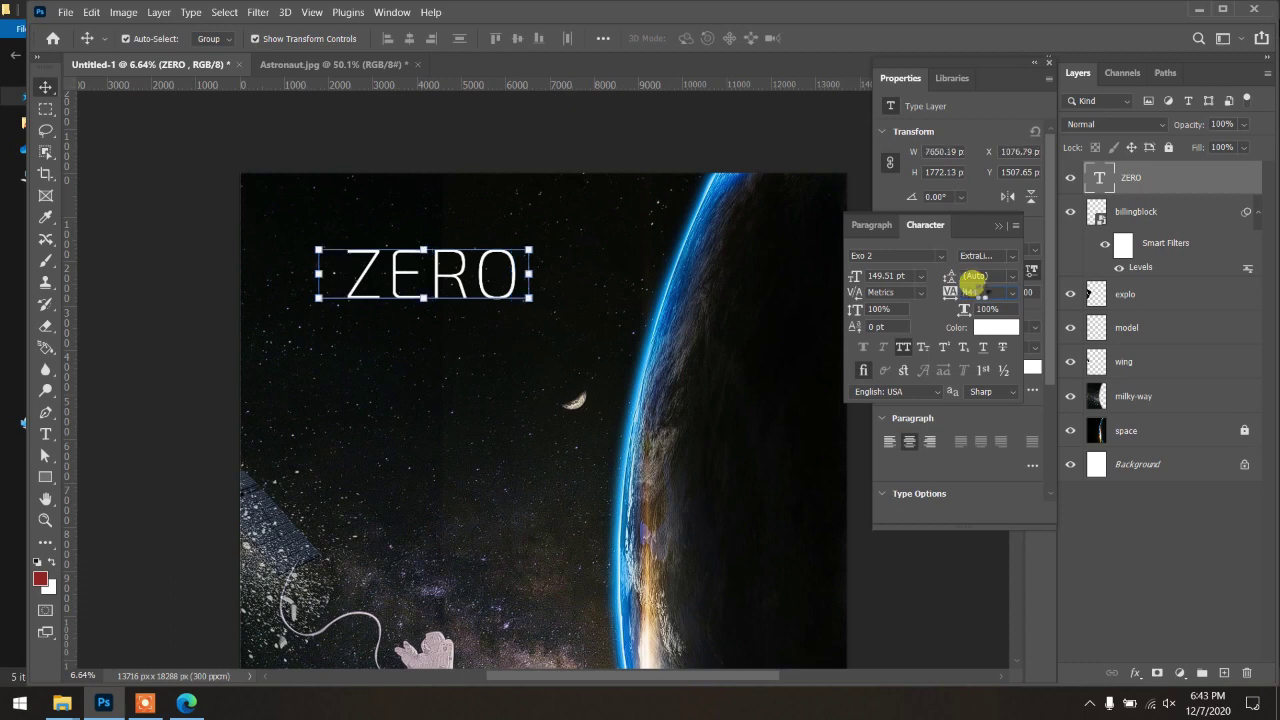
scroll(973, 289, up, 3)
scroll(972, 291, up, 2)
scroll(973, 287, down, 1)
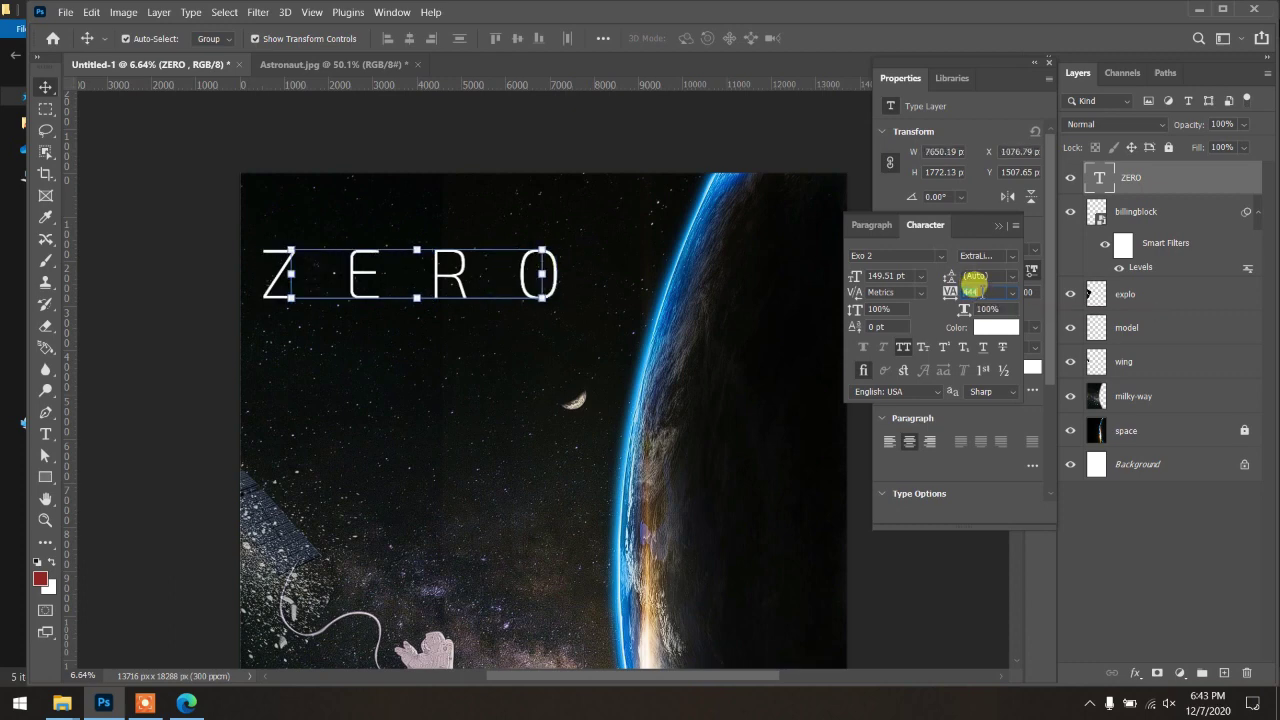
scroll(973, 287, down, 1)
scroll(973, 287, down, 1)
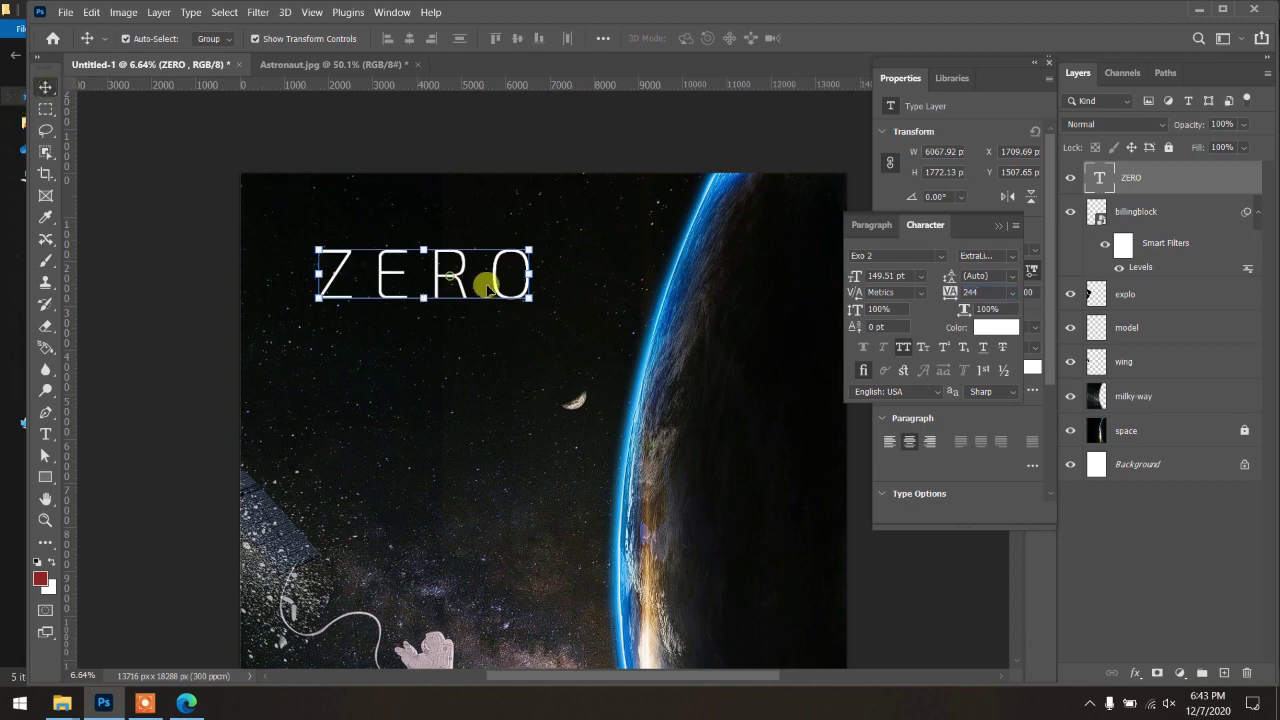
Step: Move the ZERO title right and down, then zoom out to the whole poster
mouse_move(487, 287)
mouse_down()
mouse_move(517, 312)
mouse_move(455, 256)
mouse_up()
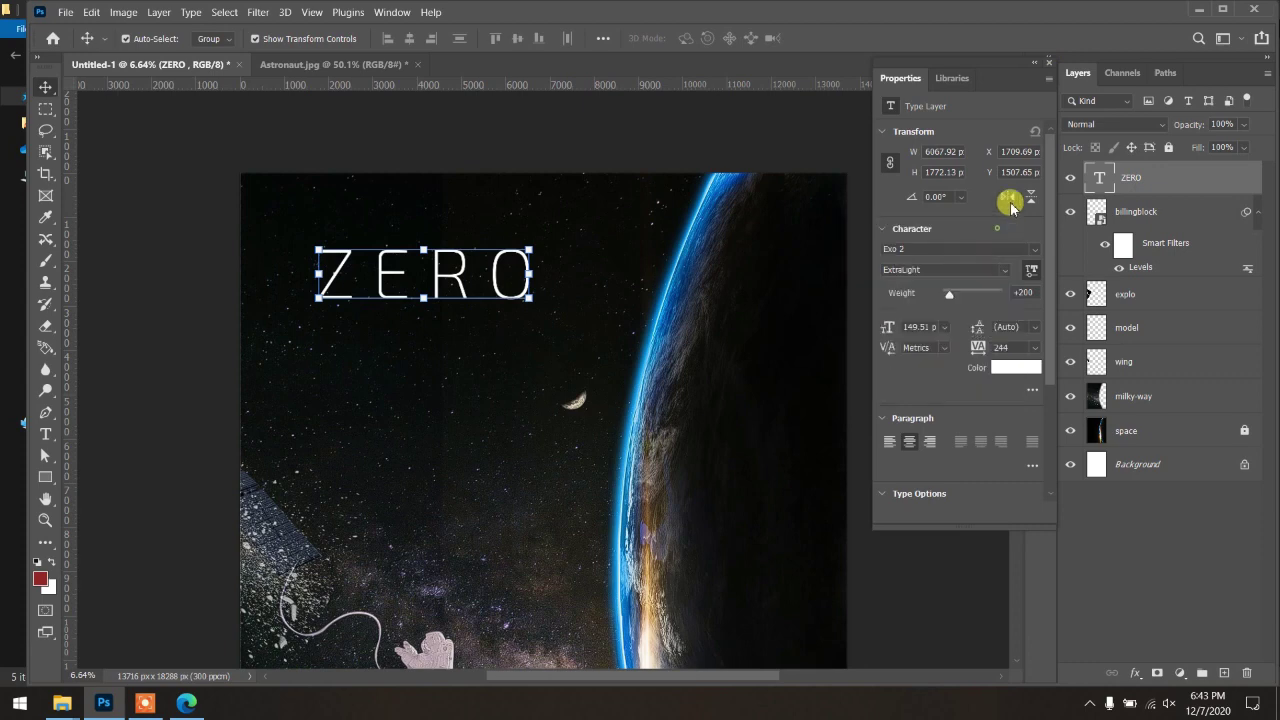
click(1040, 62)
click(897, 223)
scroll(580, 309, down, 1)
scroll(560, 335, down, 3)
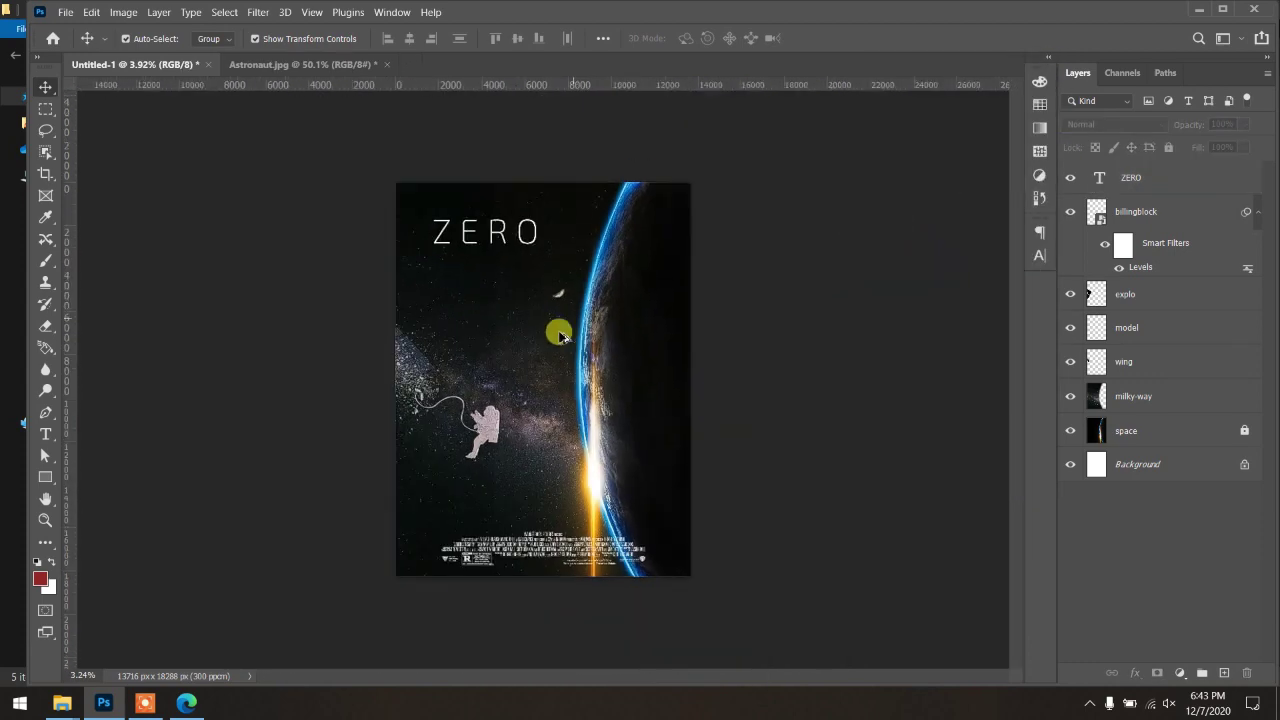
Step: Show the Google Images Interstellar results with the IMAX poster previewed
click(186, 703)
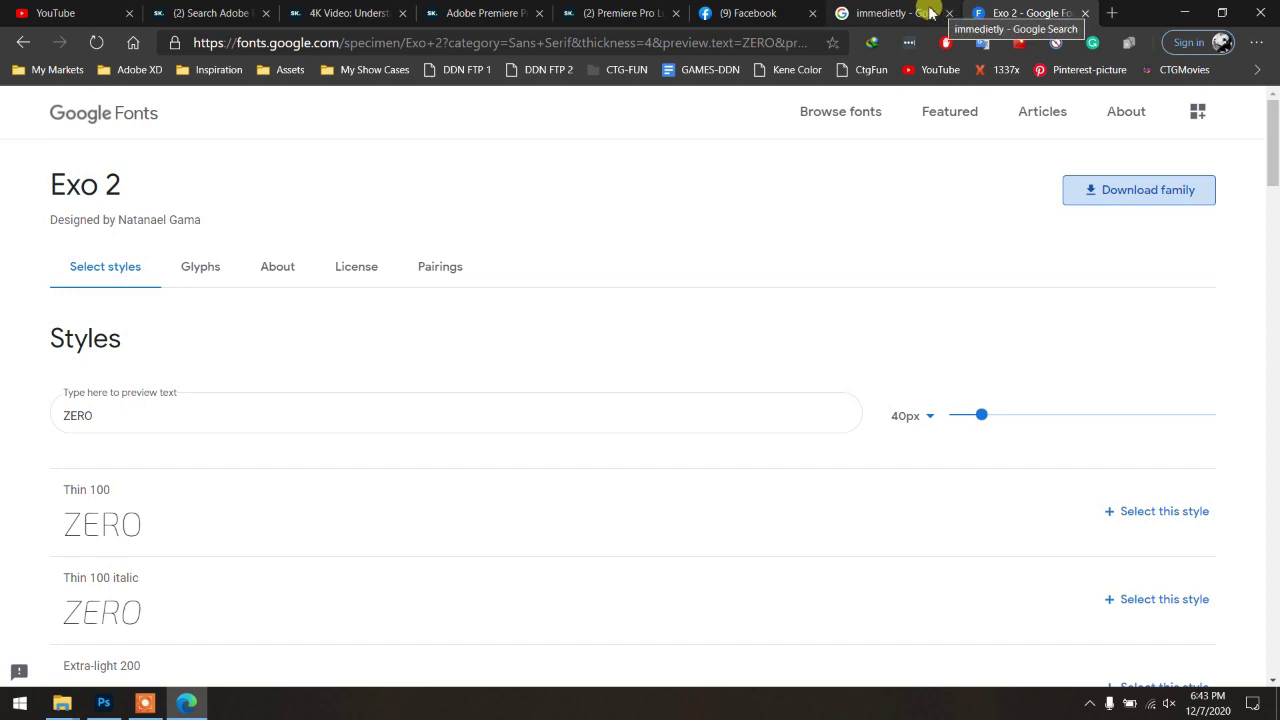
click(930, 12)
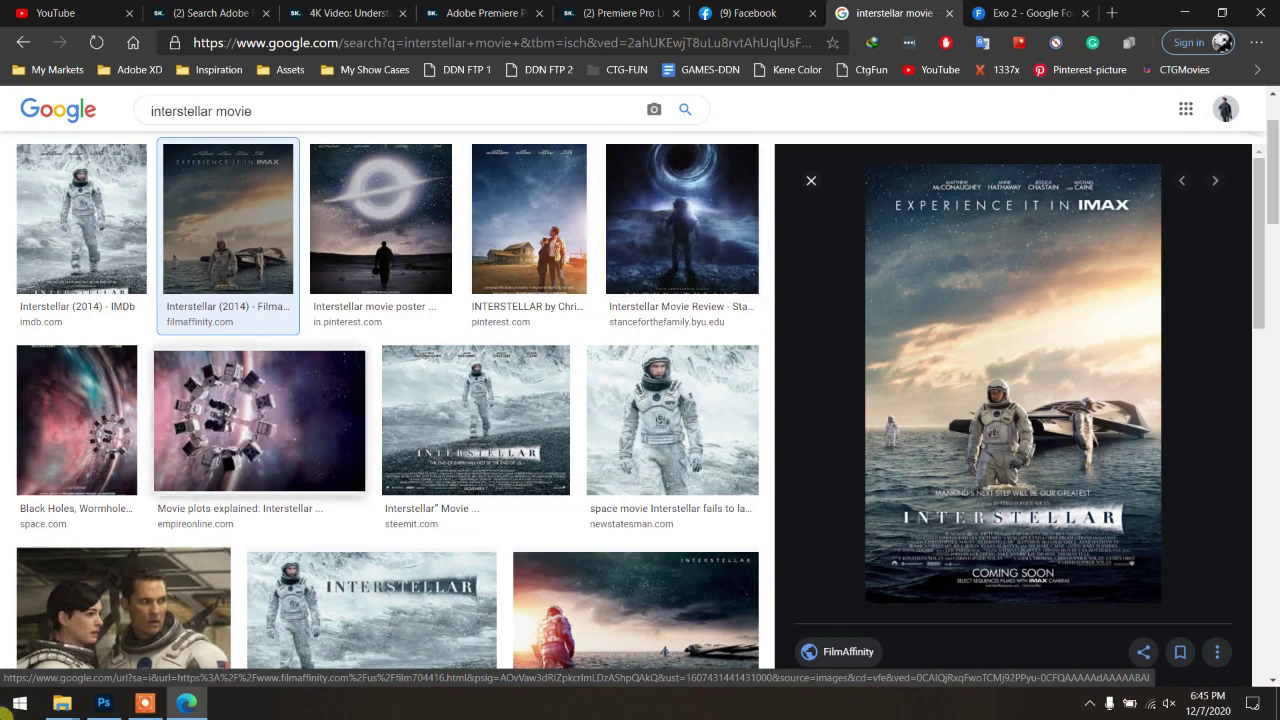
click(20, 703)
Step: Draft the lines 'DOLBY SOUND WITH 3D REALITY' and 'COMING SOON' in a new Notepad note
click(418, 608)
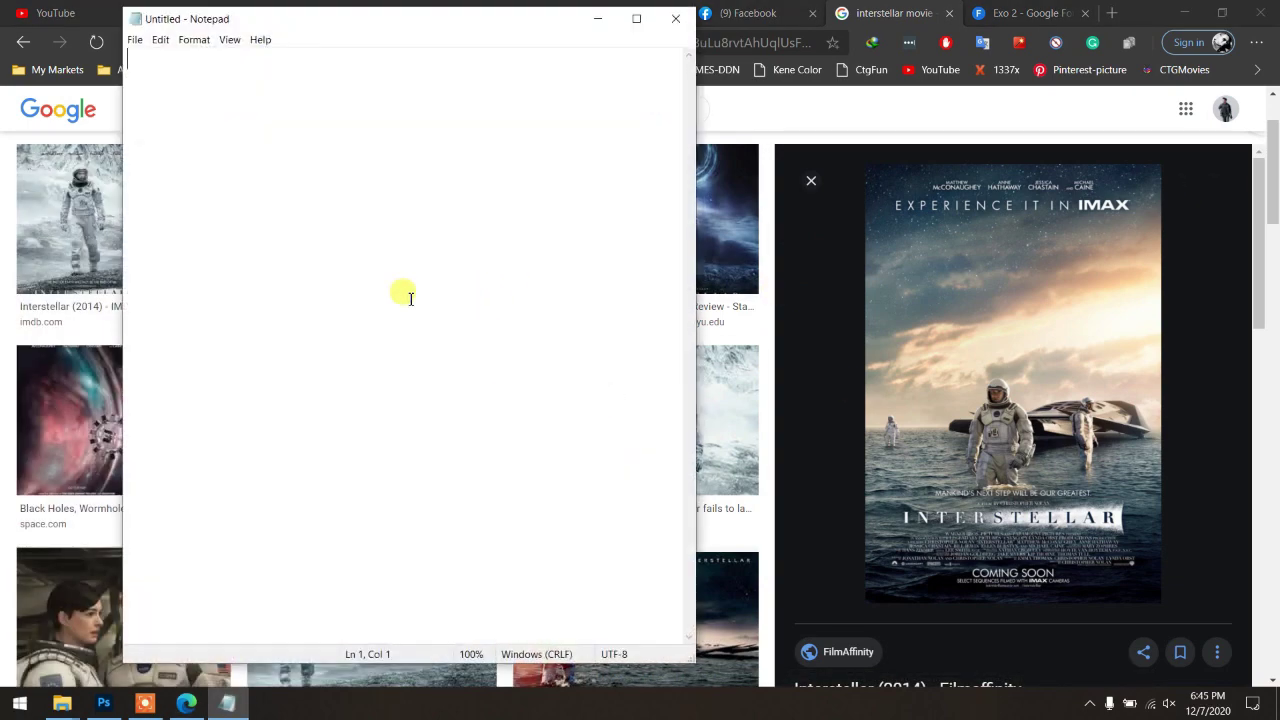
text(EXPERIENCE)
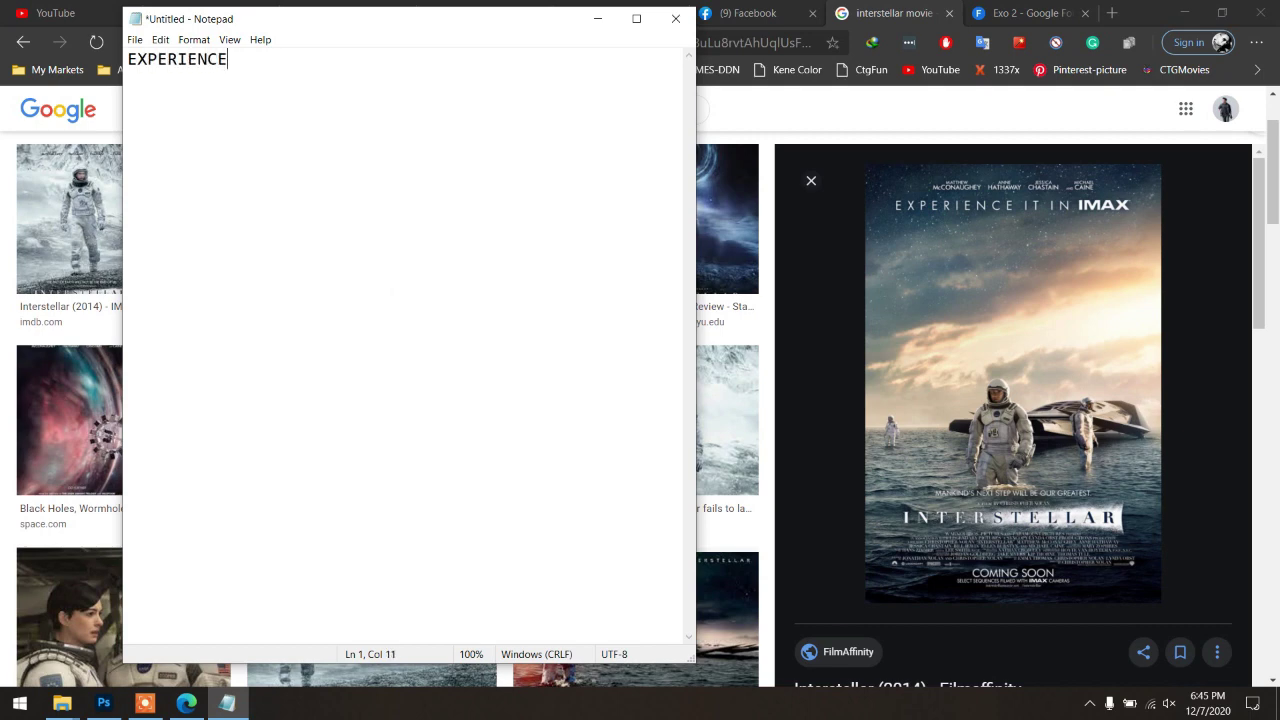
key(ctrl+a)
key(BackSpace)
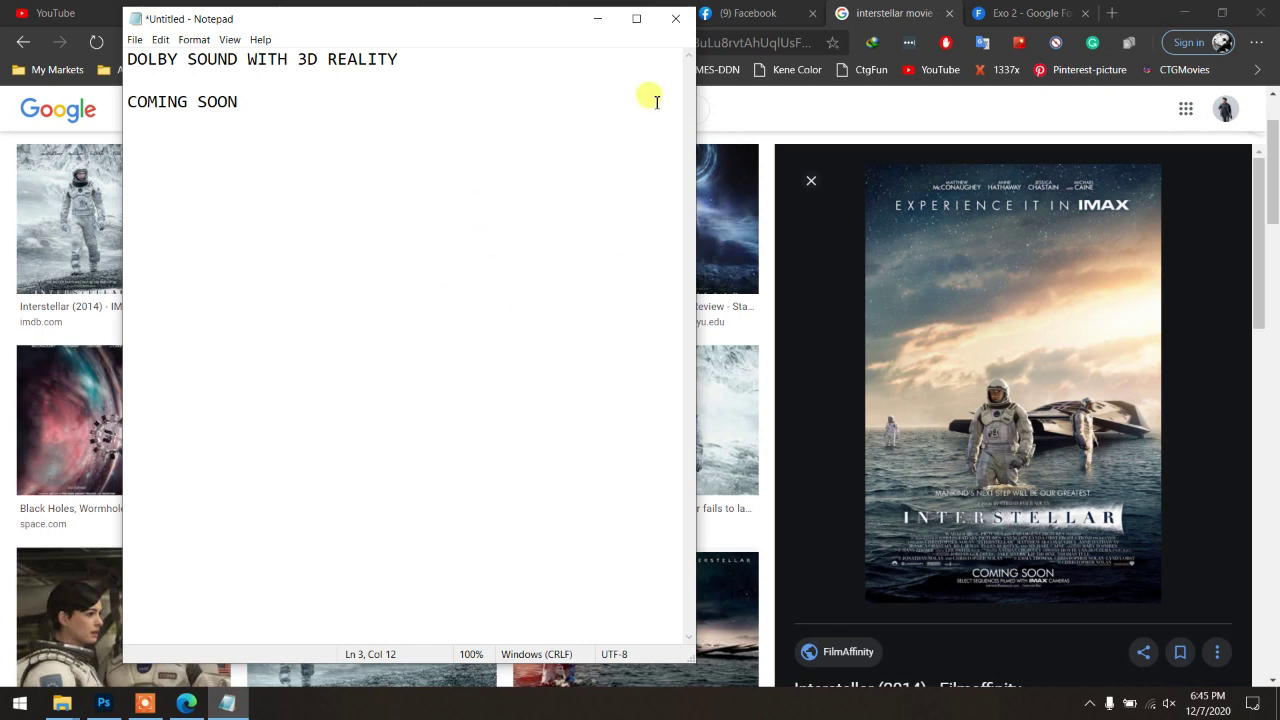
drag(450, 61, 97, 55)
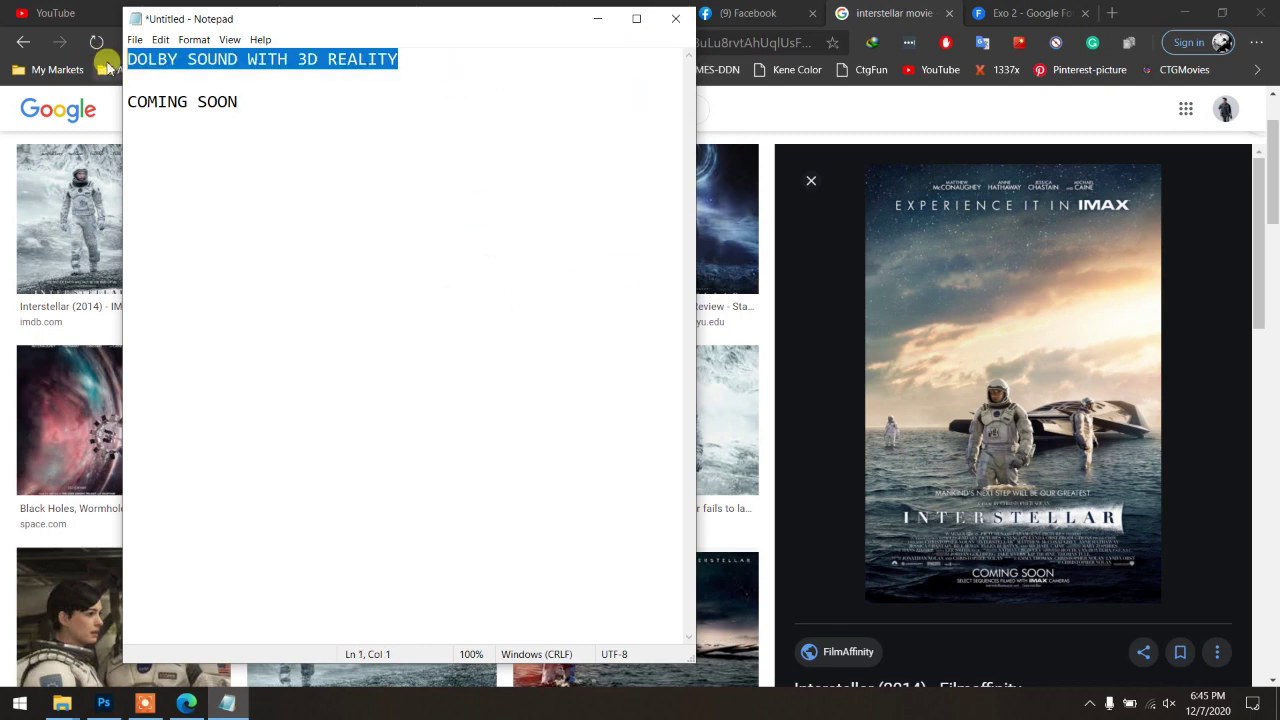
Step: Lock the billingblock through milky-way layers, after undoing an accidental milky-way move
click(103, 703)
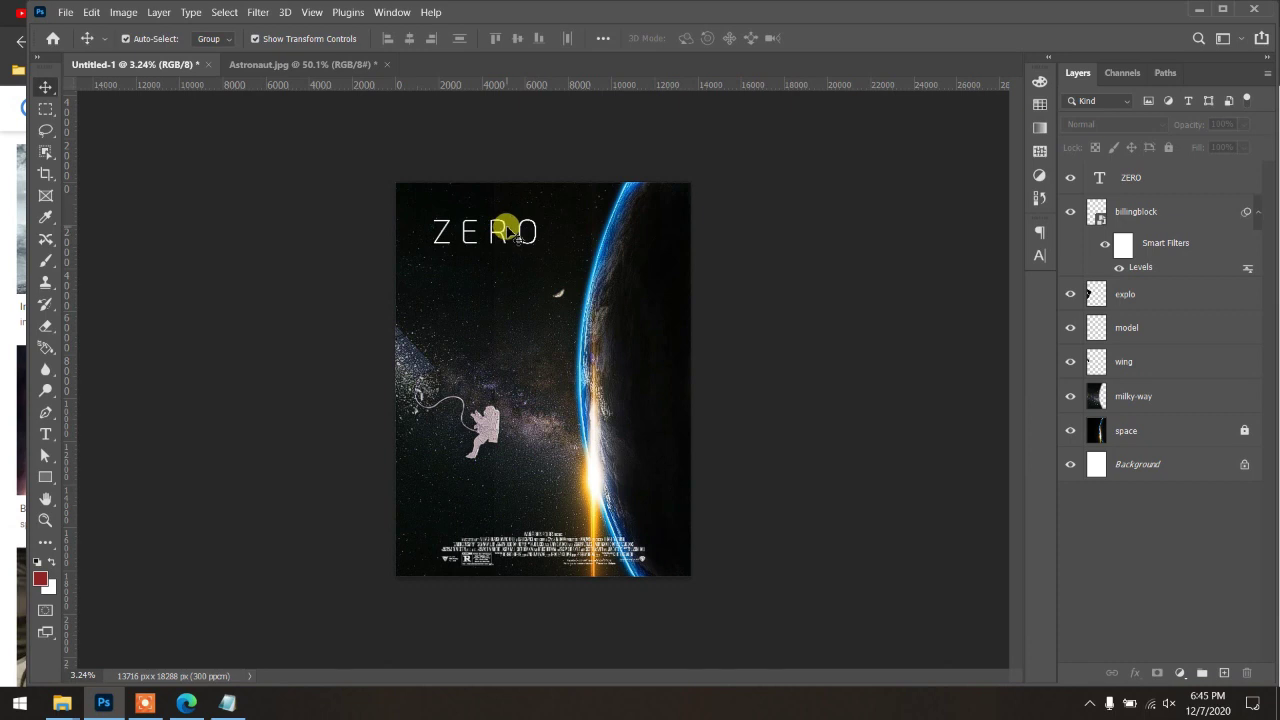
drag(529, 243, 547, 263)
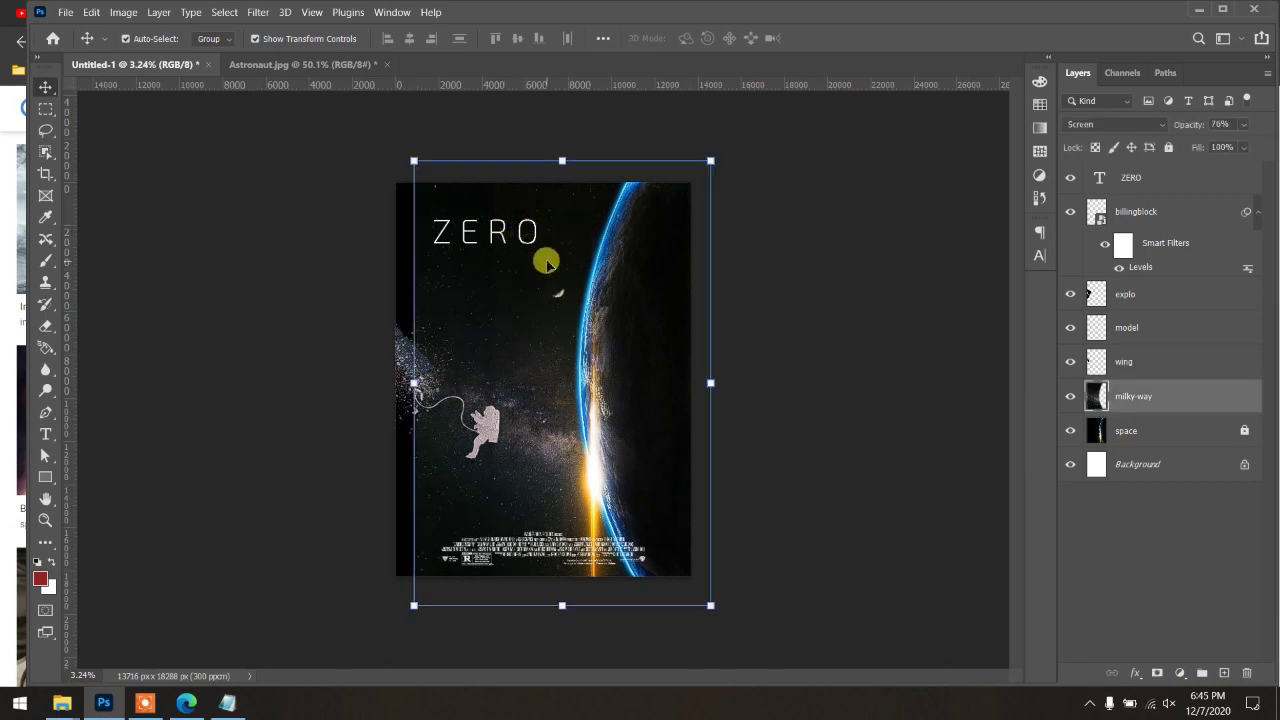
key(ctrl+z)
click(230, 266)
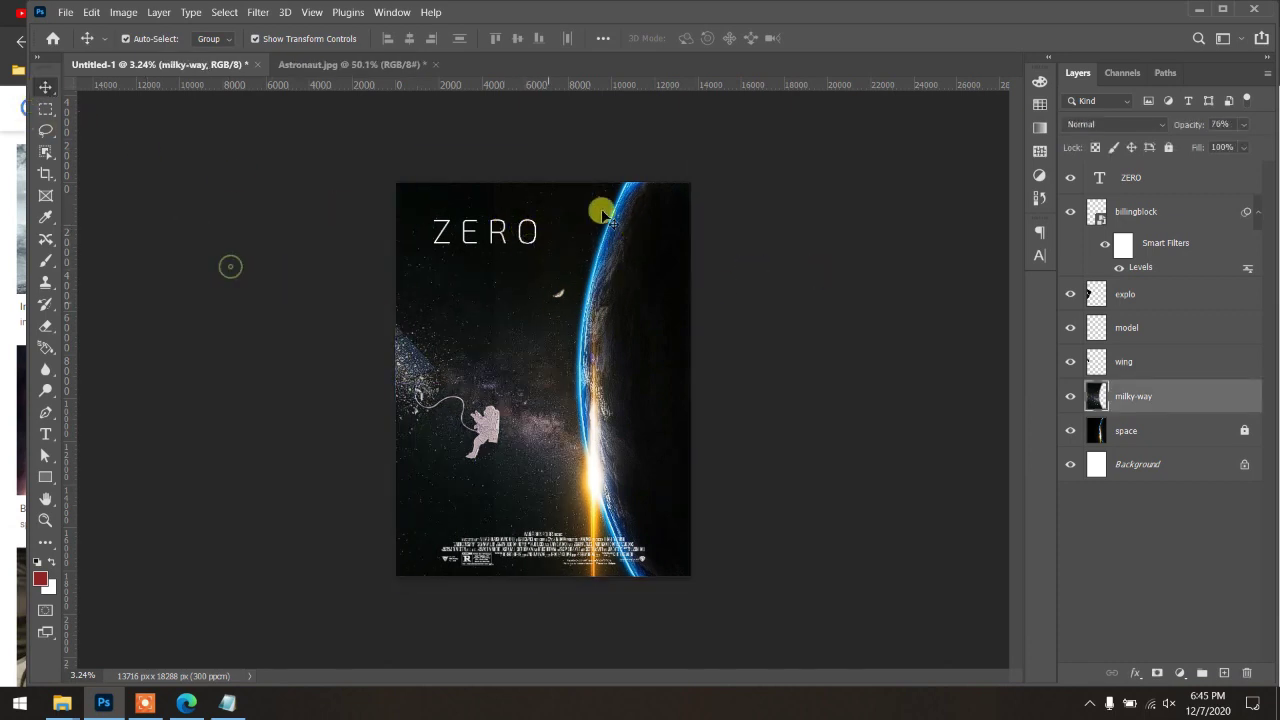
click(1135, 212)
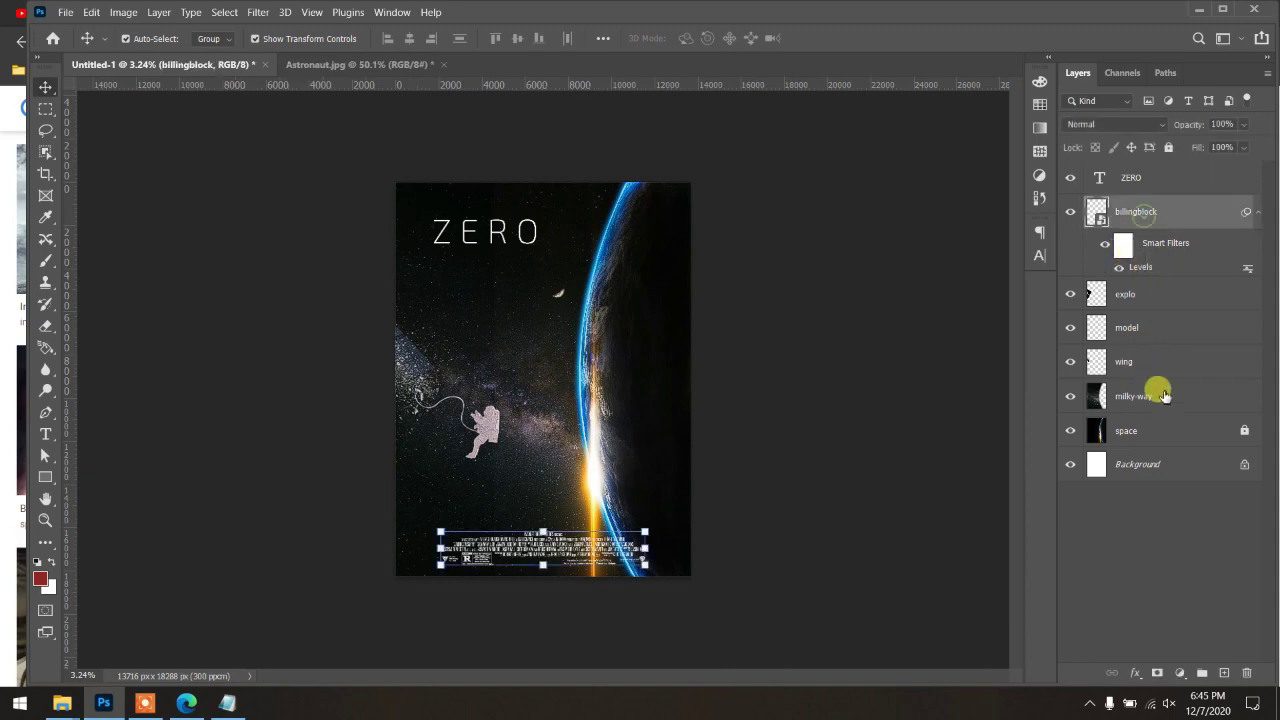
shift+click(1163, 396)
click(1168, 147)
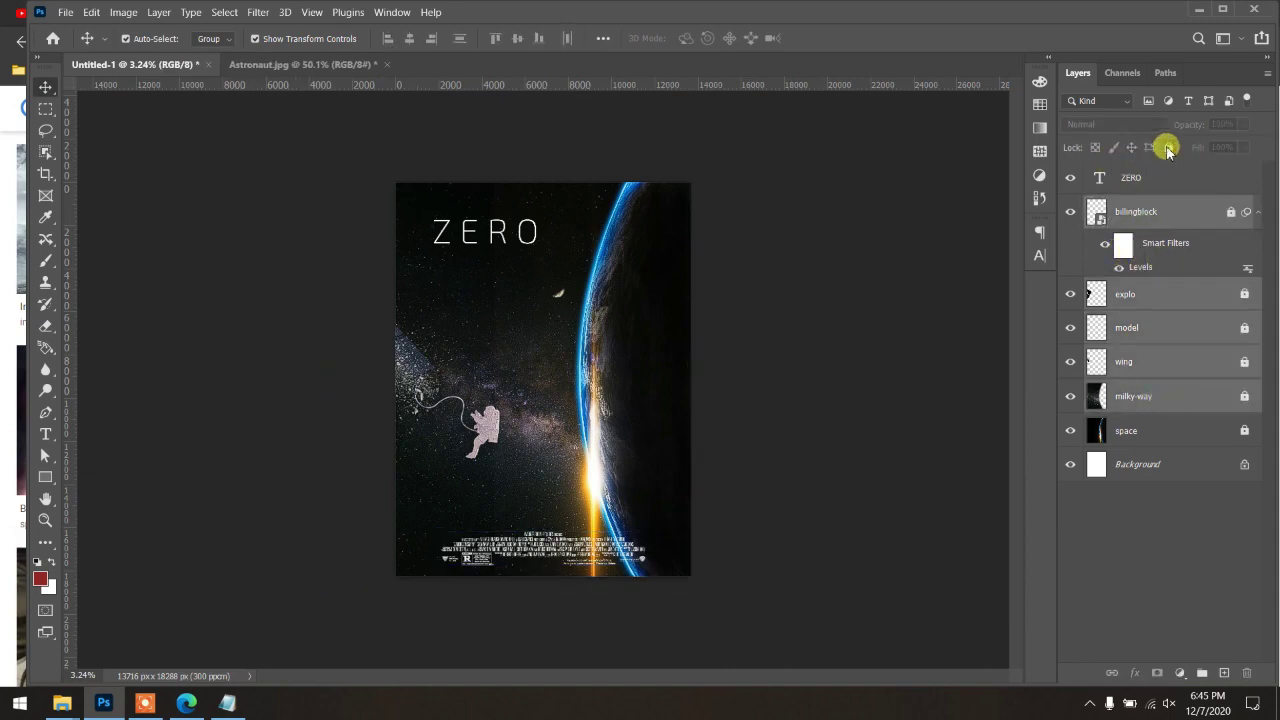
Step: Drag the ZERO title lower and closer to the poster's centre
scroll(508, 220, up, 1)
scroll(490, 270, up, 1)
scroll(505, 265, up, 1)
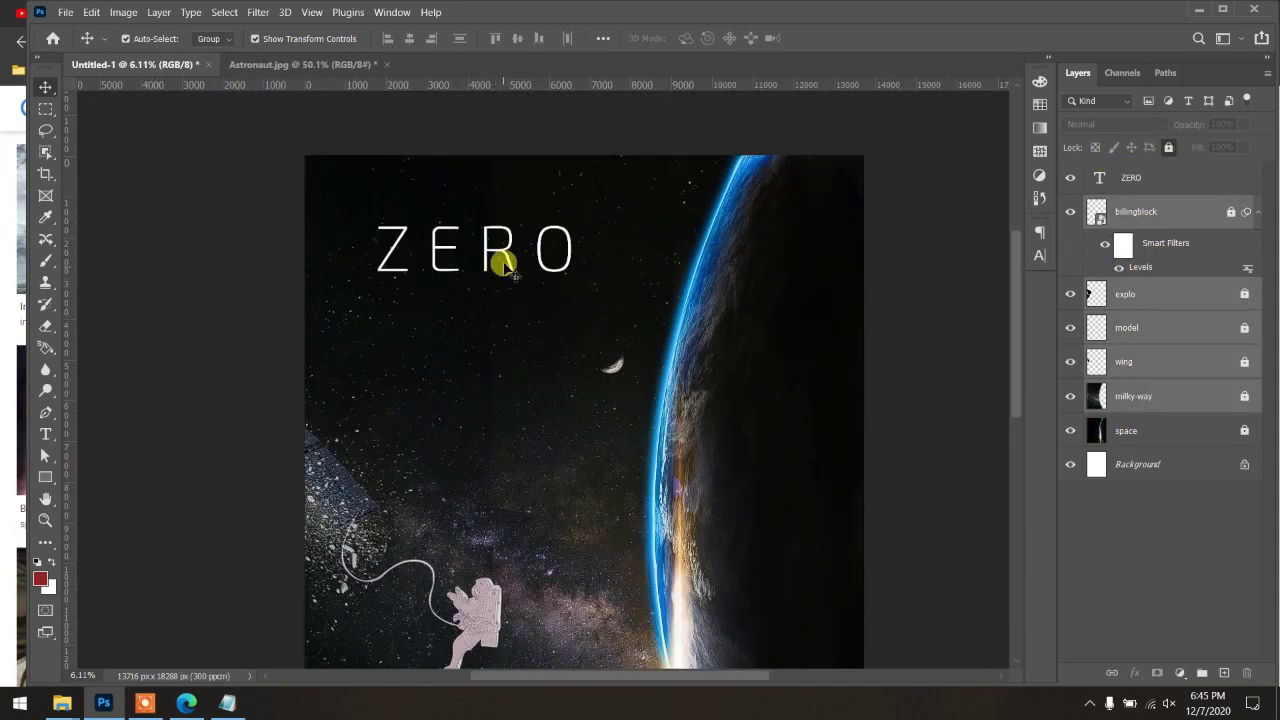
drag(503, 263, 584, 321)
Step: Add a new tagline text layer above the title with 0 tracking at 30 pt
click(586, 243)
key(t)
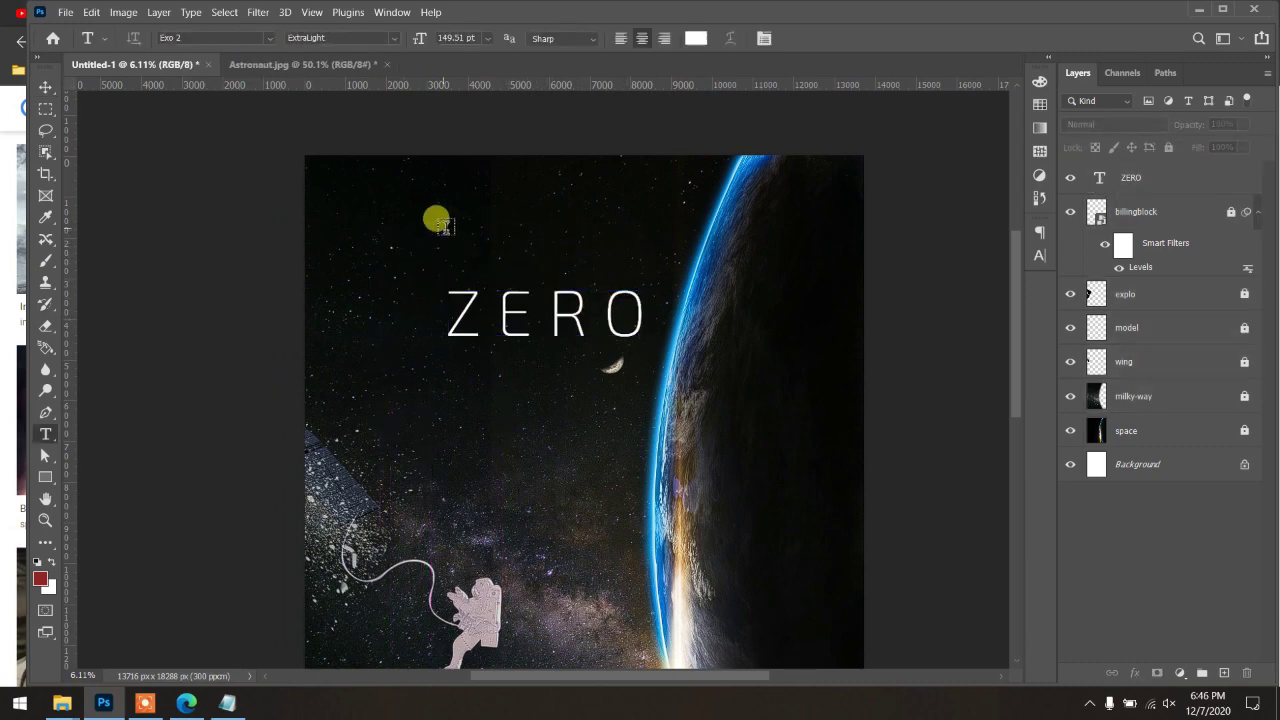
click(440, 222)
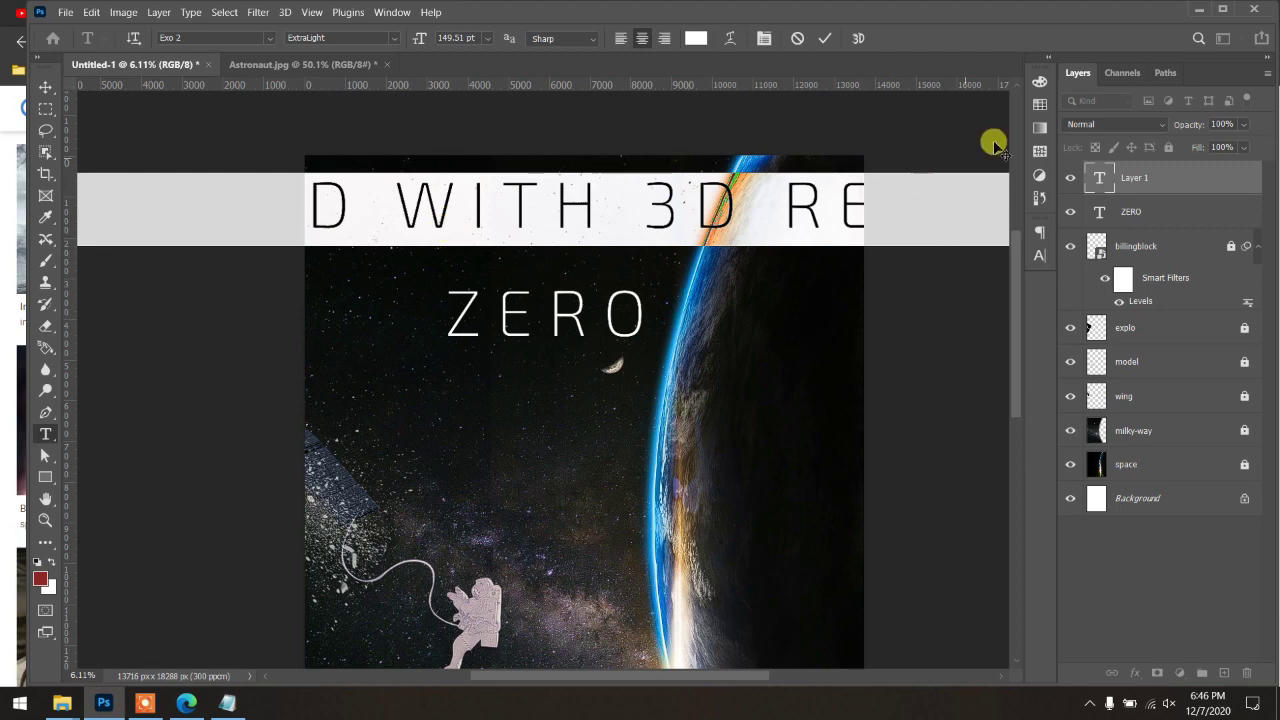
click(1039, 256)
click(1013, 292)
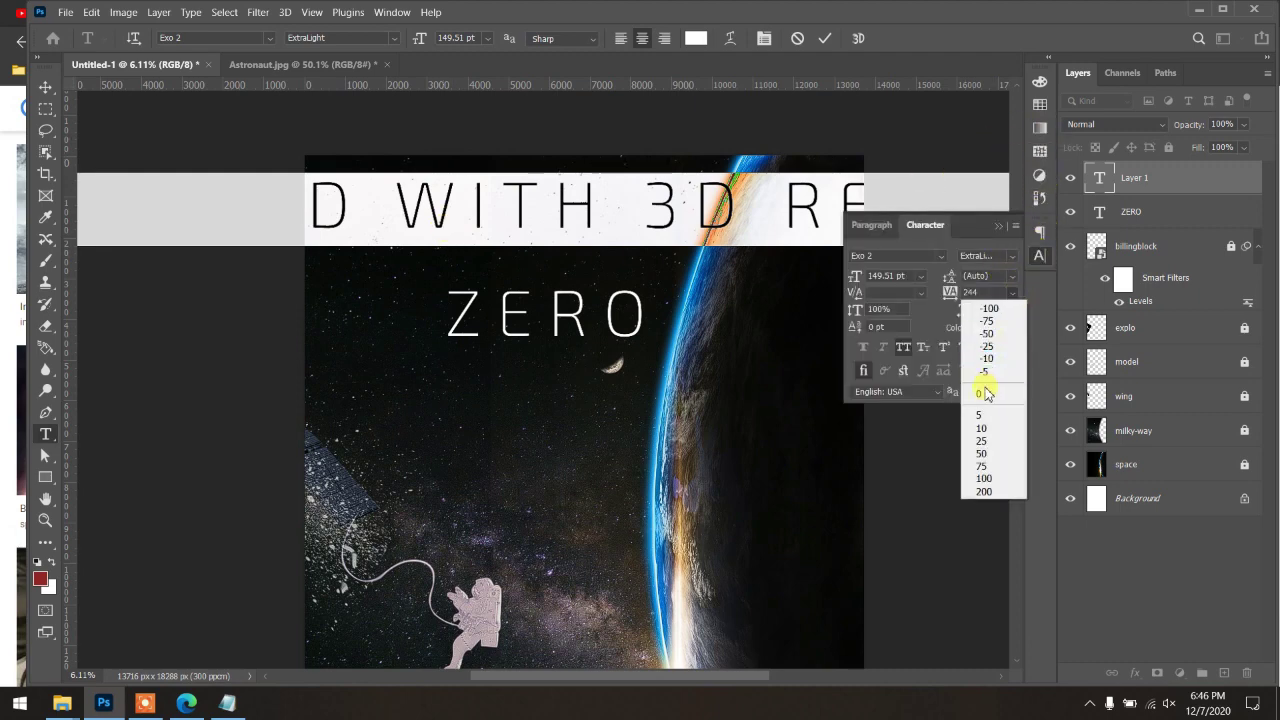
click(985, 390)
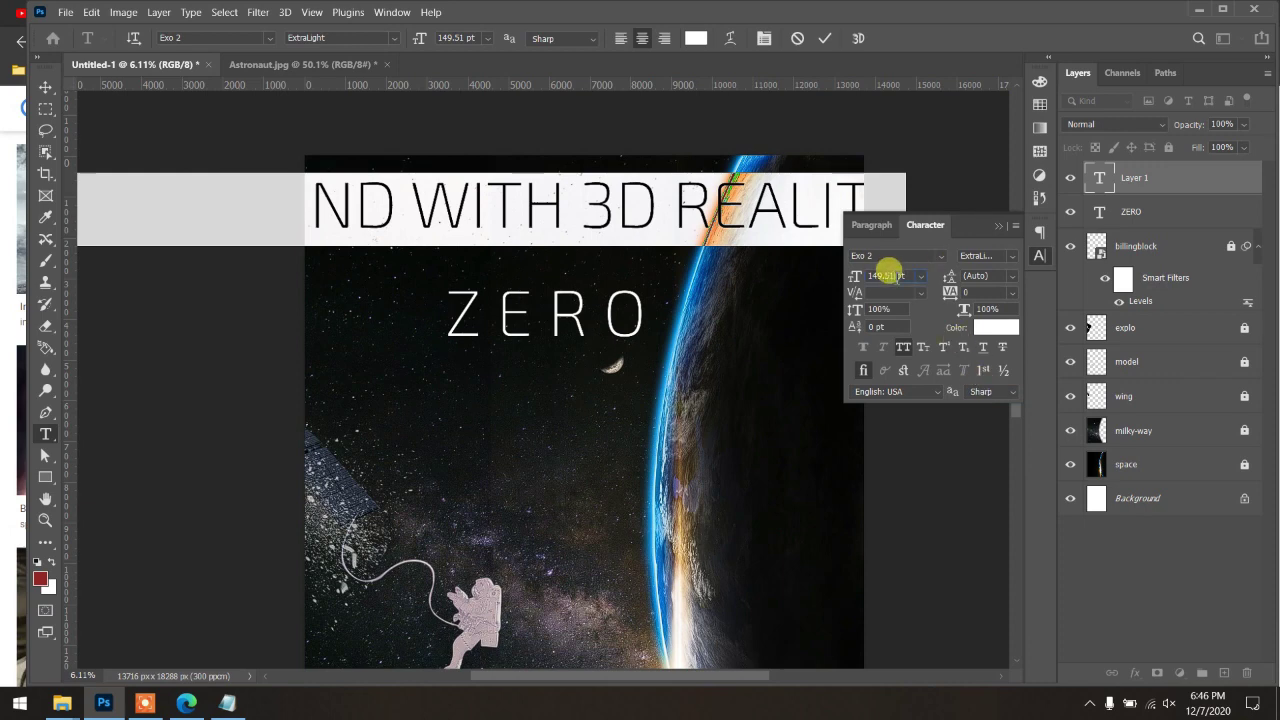
text(50)
key(Return)
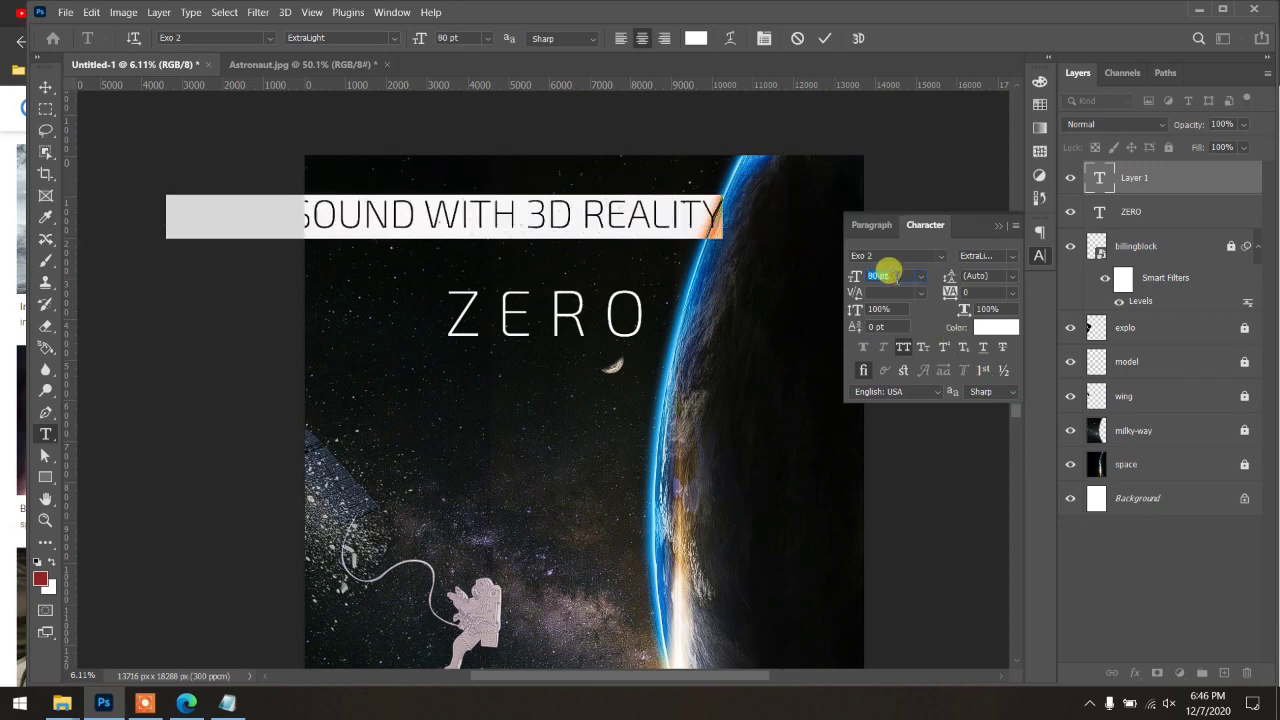
key(shift+Down)
key(shift+Down)
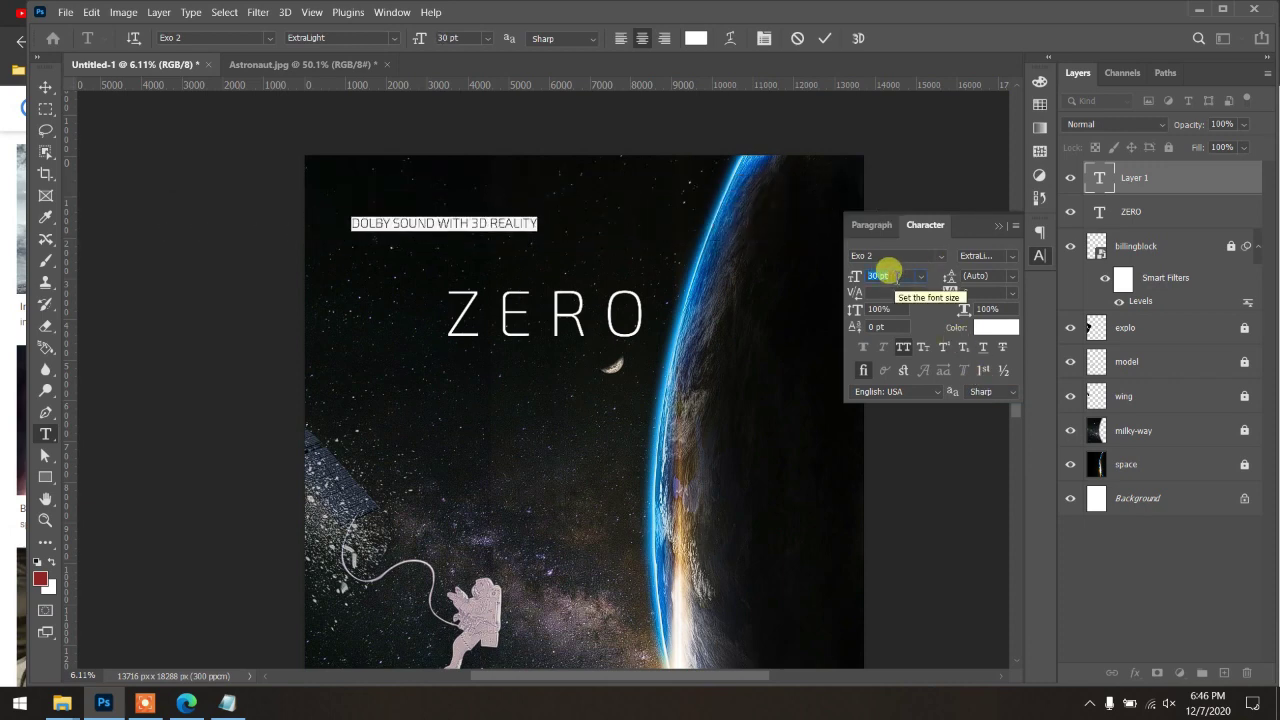
click(824, 40)
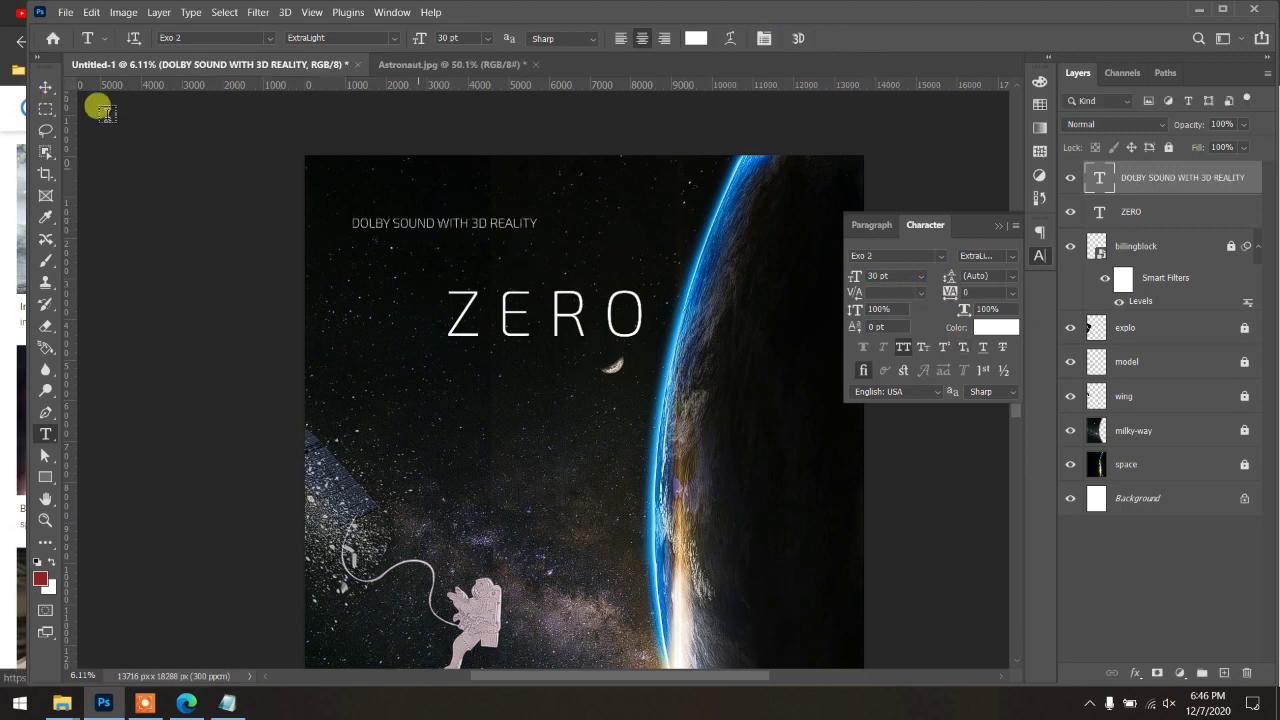
Step: Move the DOLBY SOUND WITH 3D REALITY tagline near the top of the poster
click(45, 90)
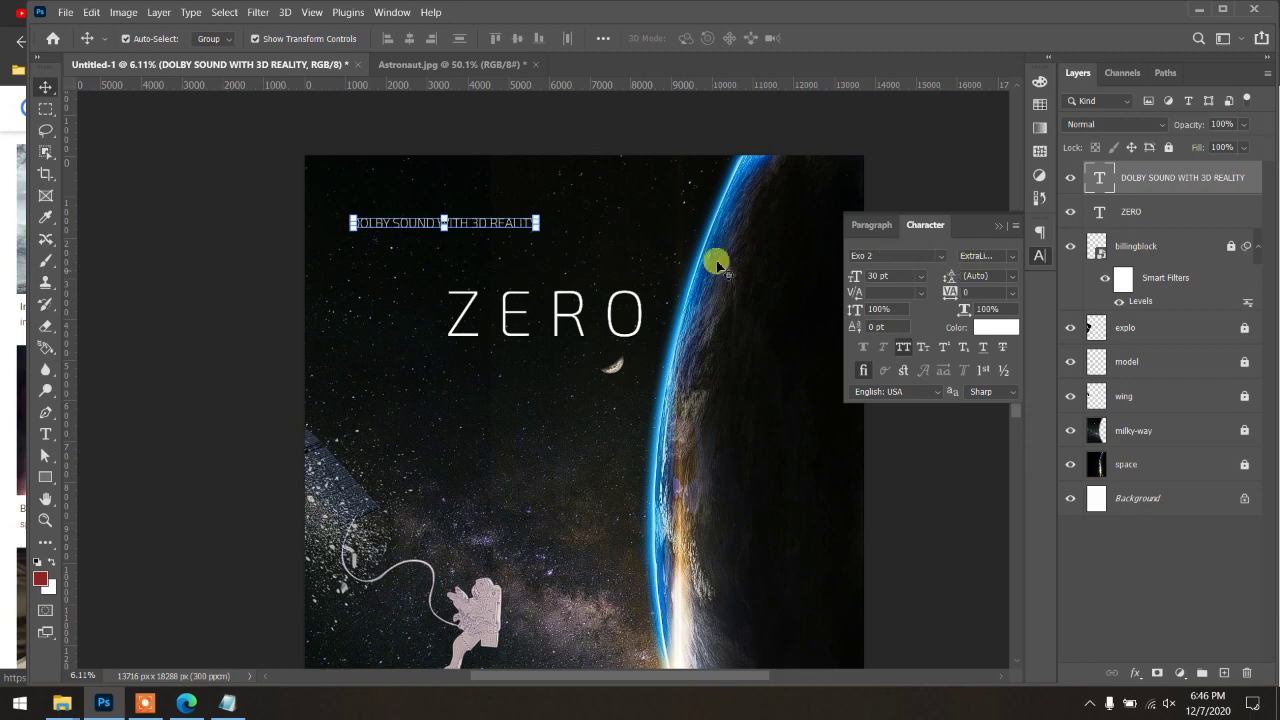
mouse_move(470, 222)
mouse_down()
mouse_move(574, 377)
mouse_move(455, 200)
mouse_up()
scroll(231, 240, down, 3)
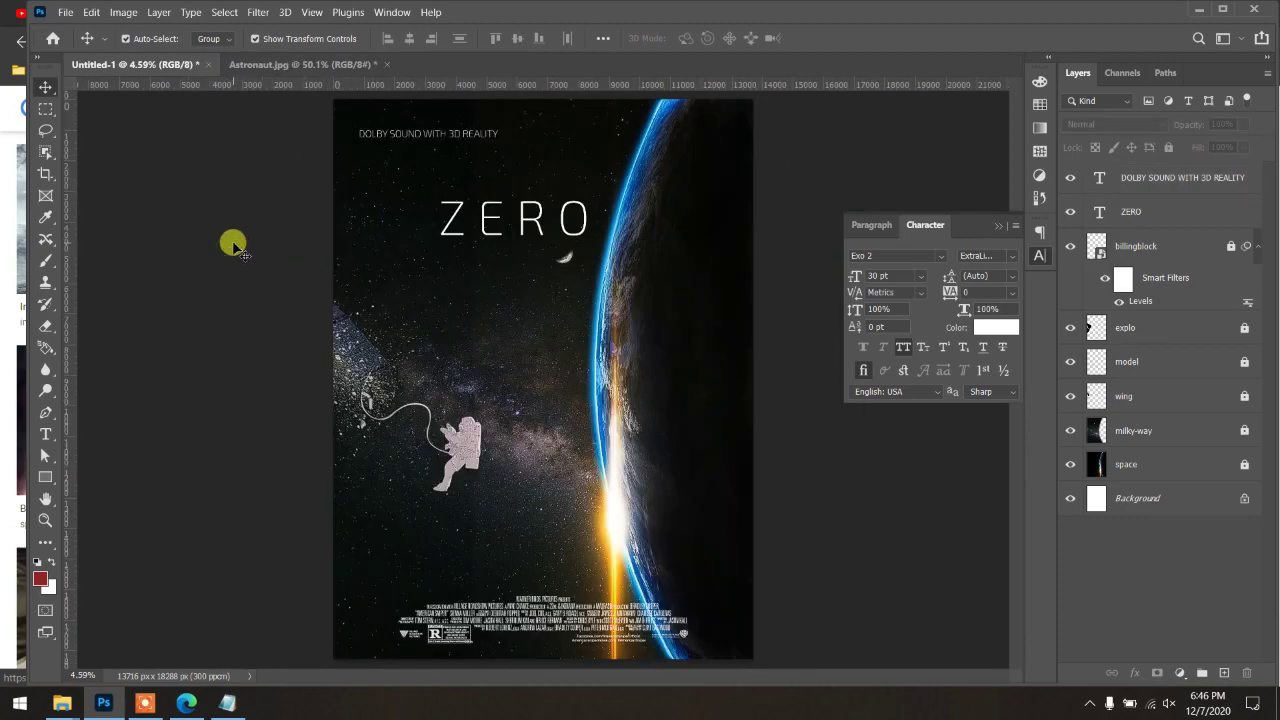
click(469, 175)
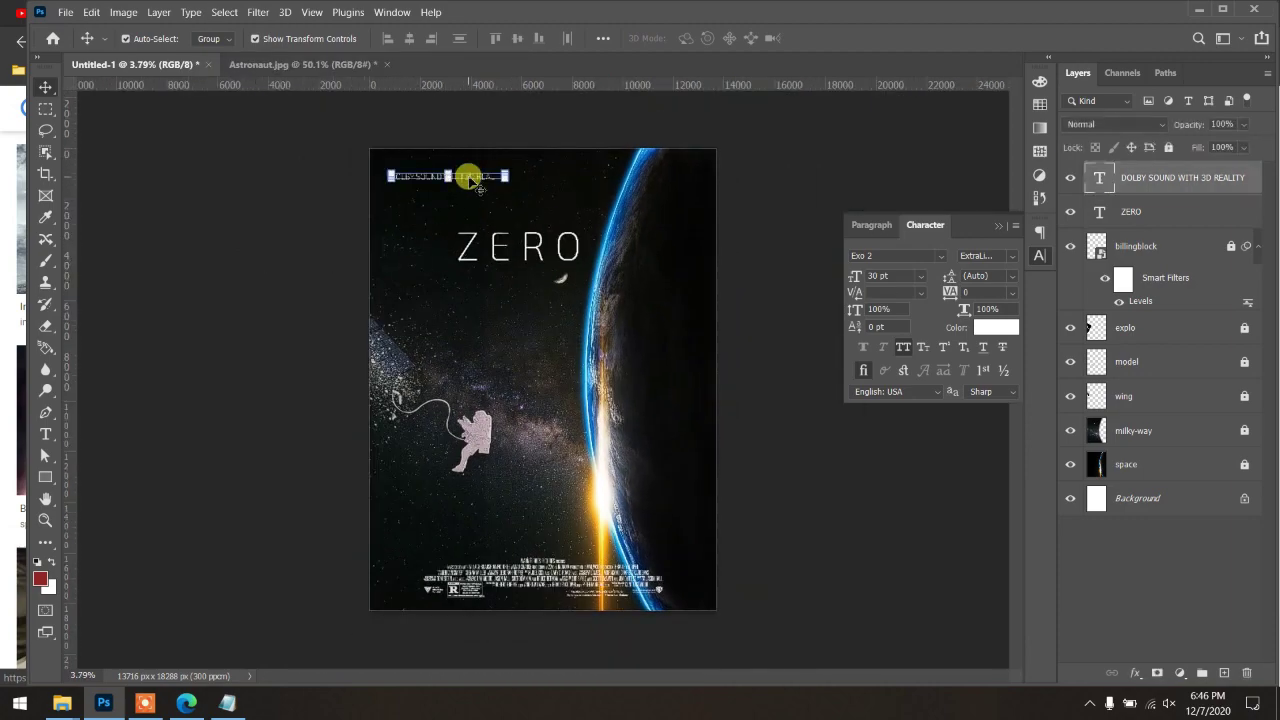
scroll(471, 172, up, 3)
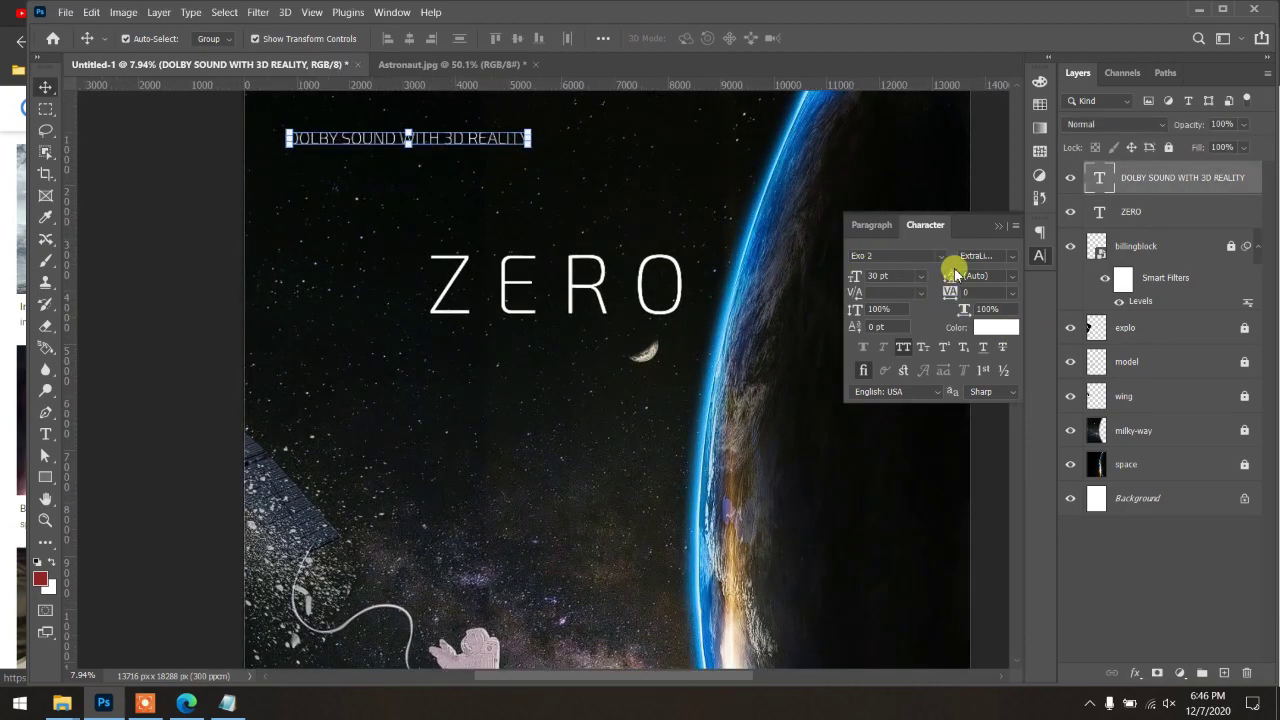
Step: Change the tagline's weight from Bold to Exo 2 SemiBold and commit it
click(1010, 258)
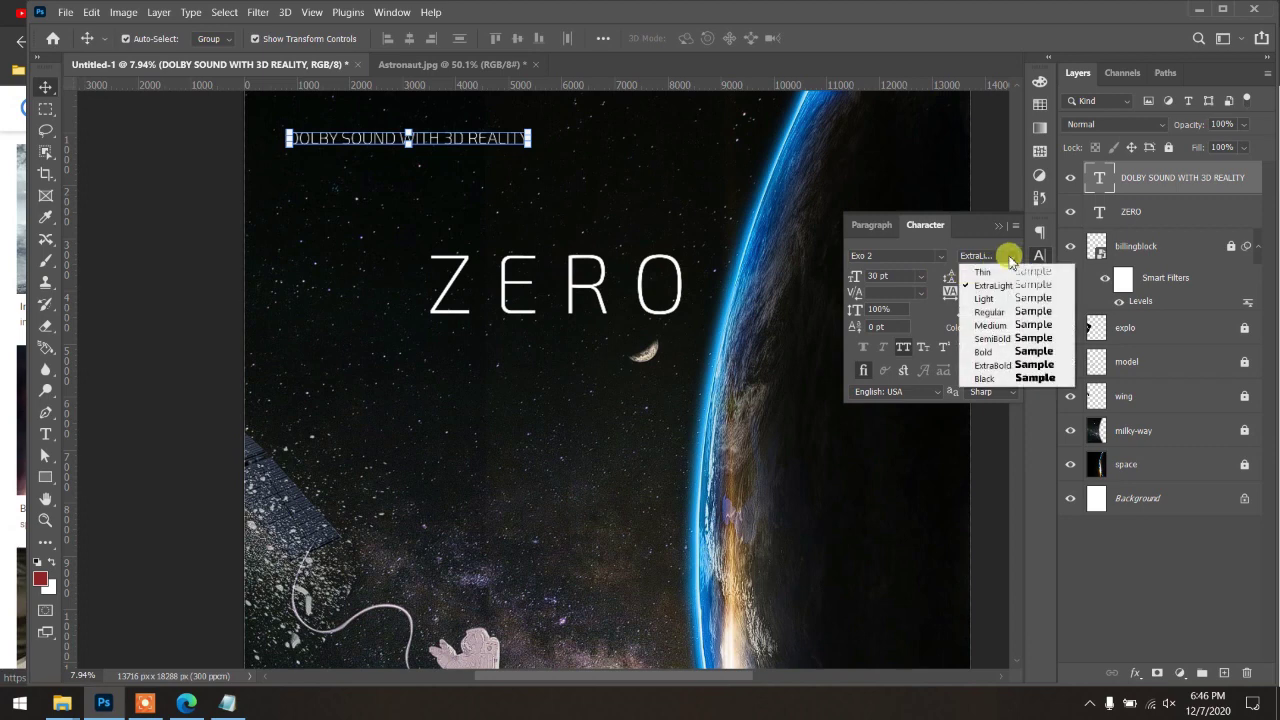
click(1002, 347)
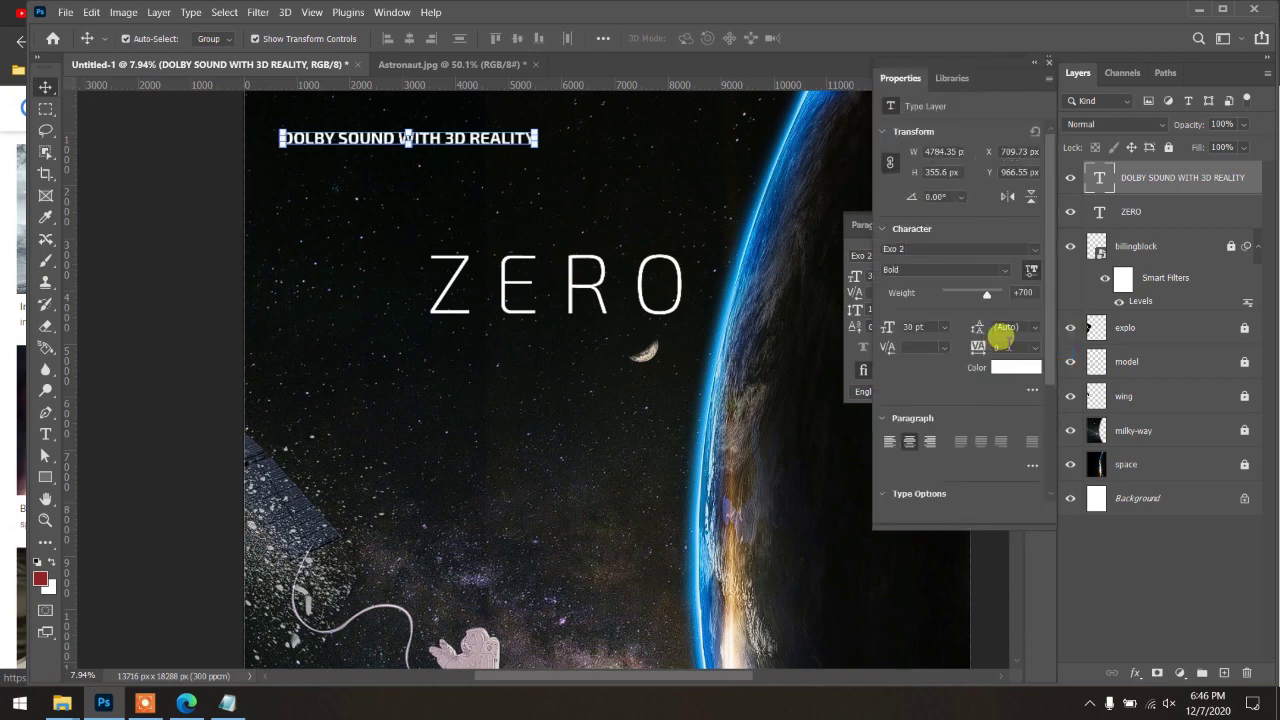
click(1047, 66)
click(1008, 257)
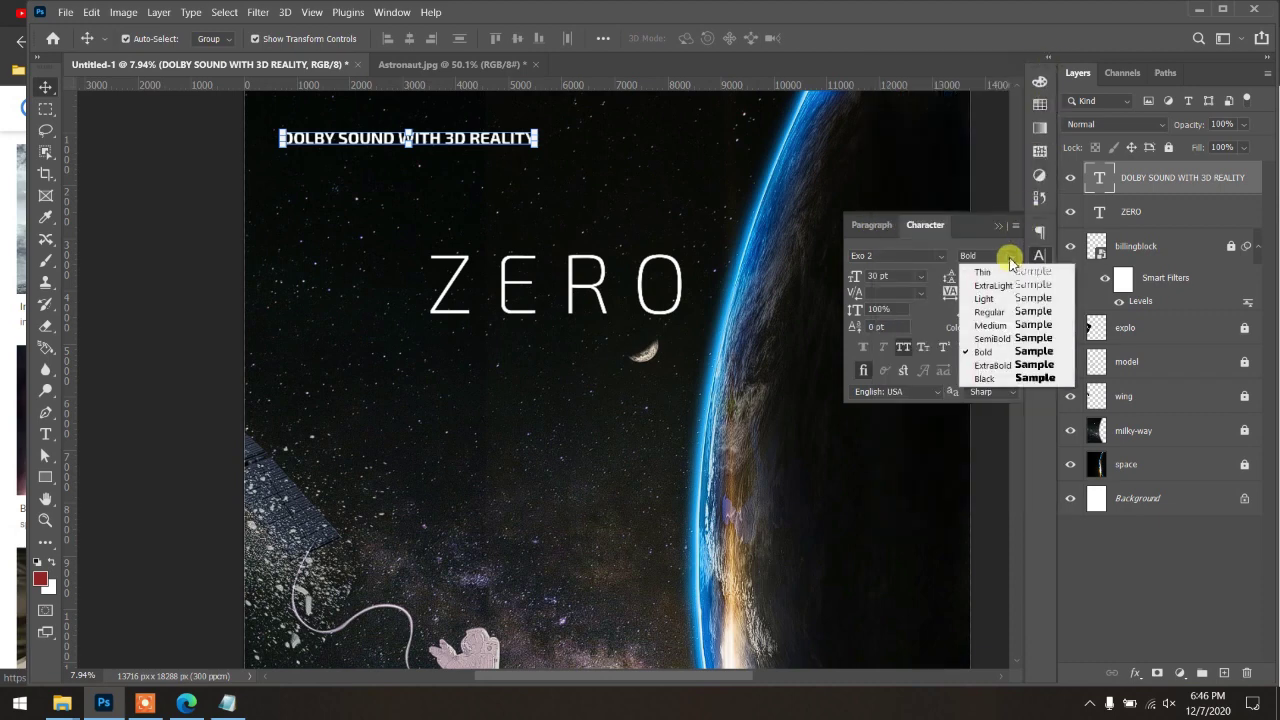
click(1015, 338)
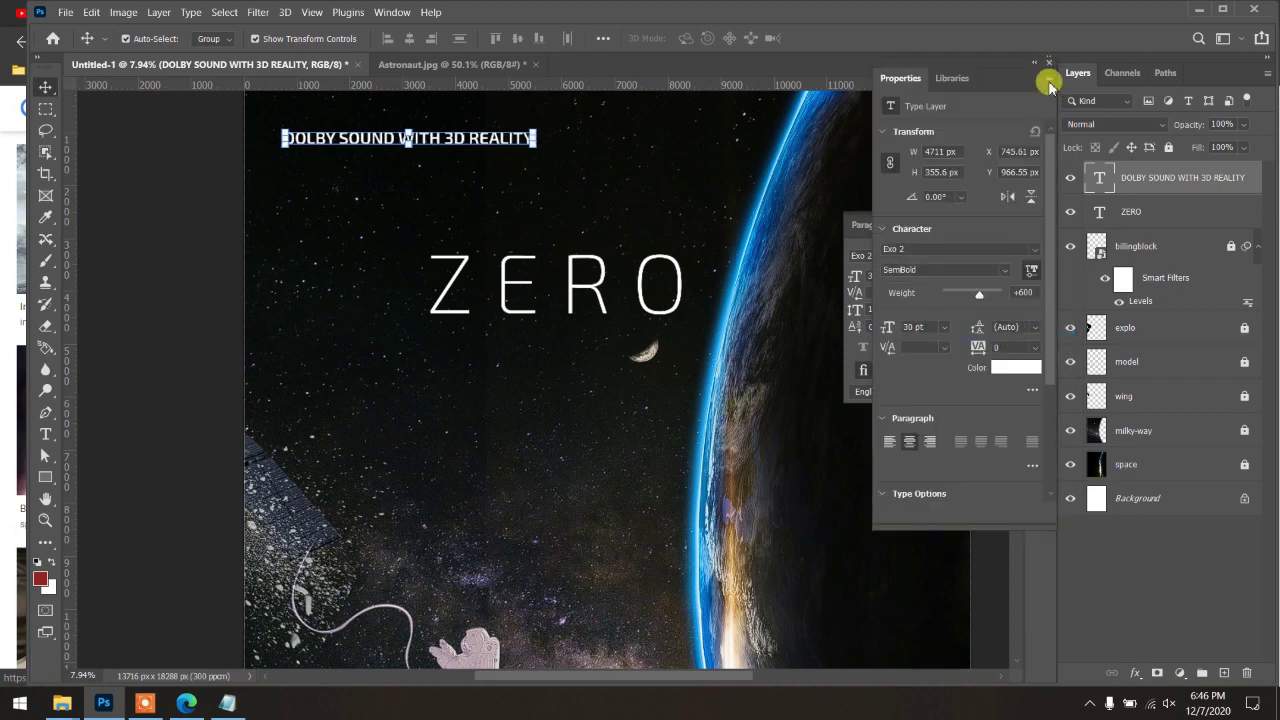
click(1048, 68)
click(214, 263)
key(ctrl+0)
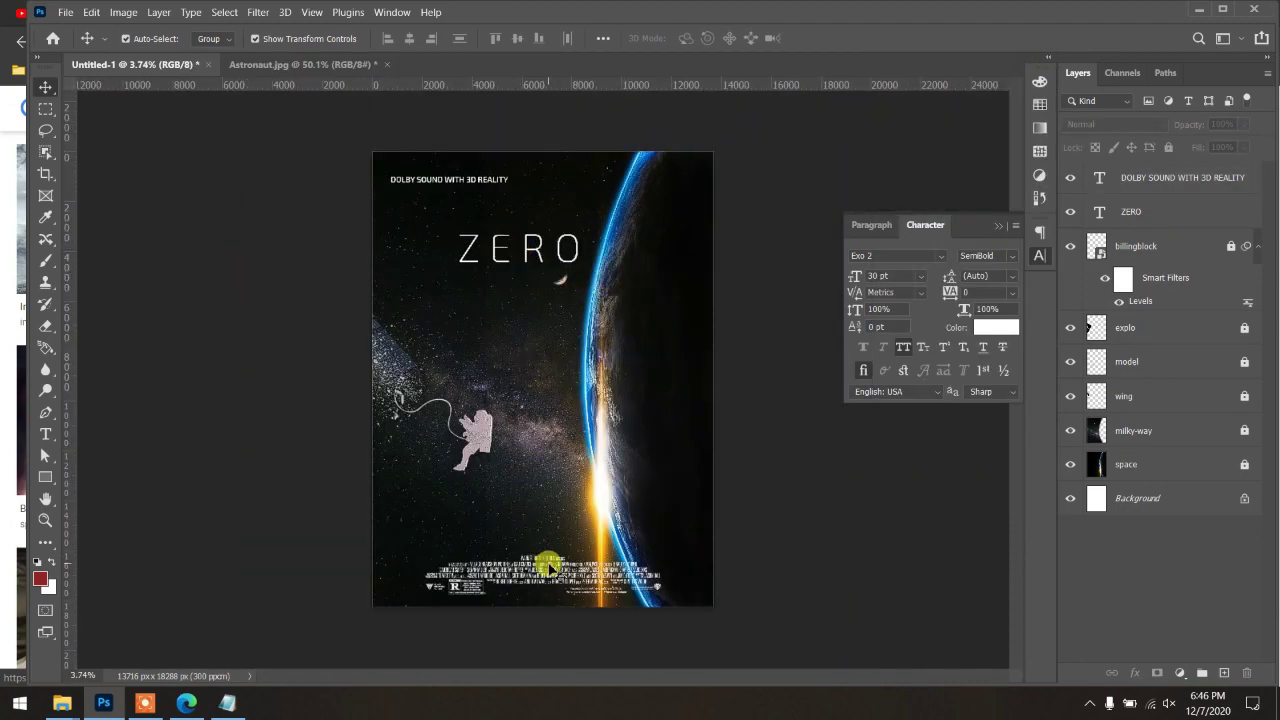
scroll(549, 583, up, 2)
scroll(549, 583, up, 1)
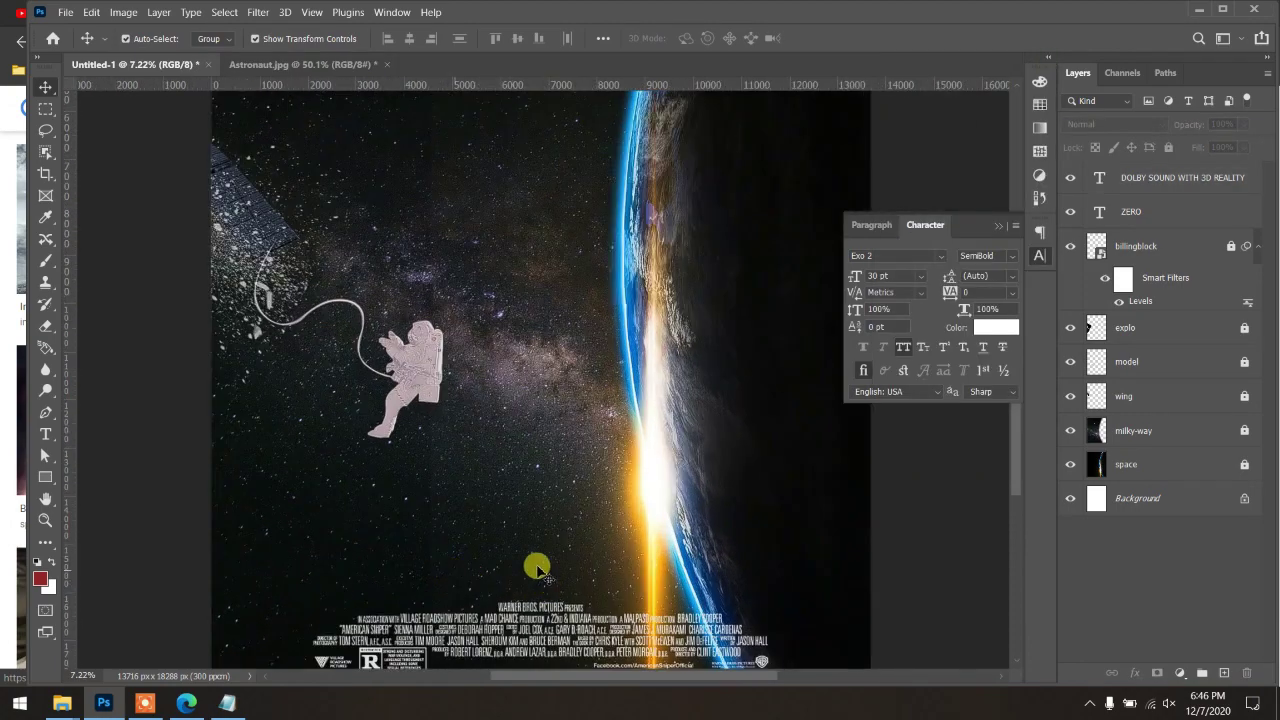
click(227, 703)
drag(241, 102, 88, 118)
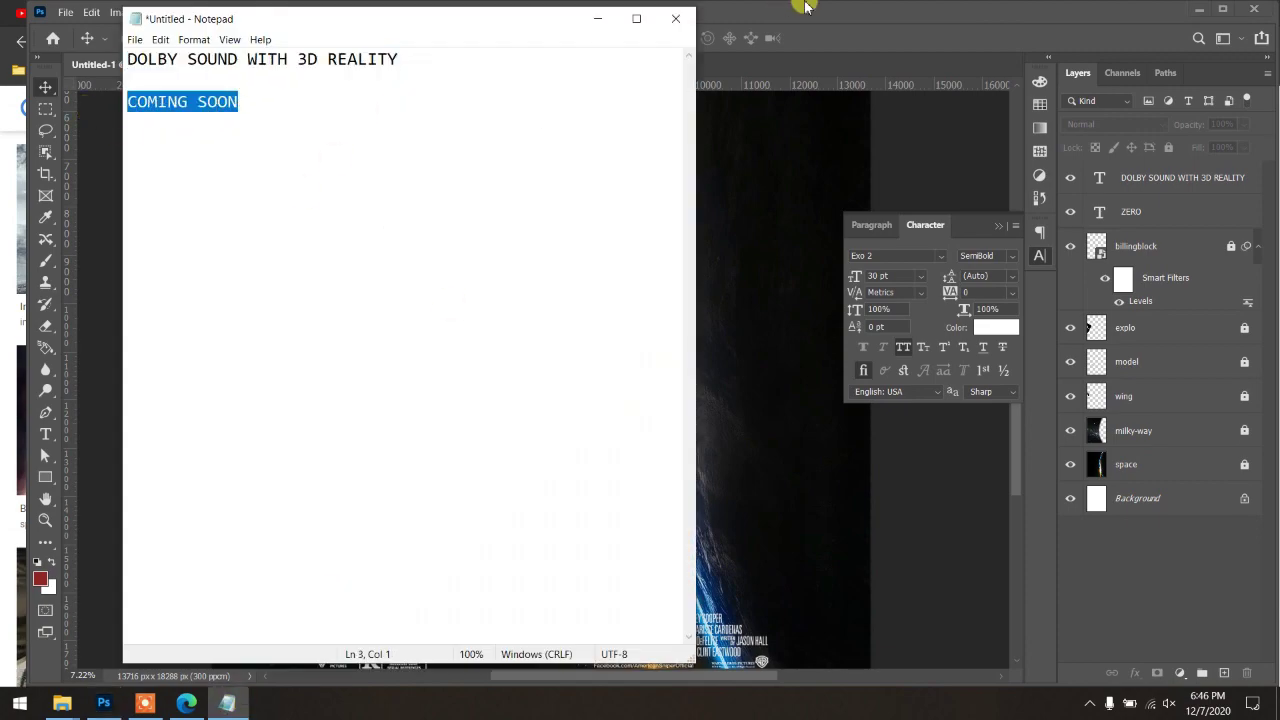
click(806, 6)
key(t)
click(396, 571)
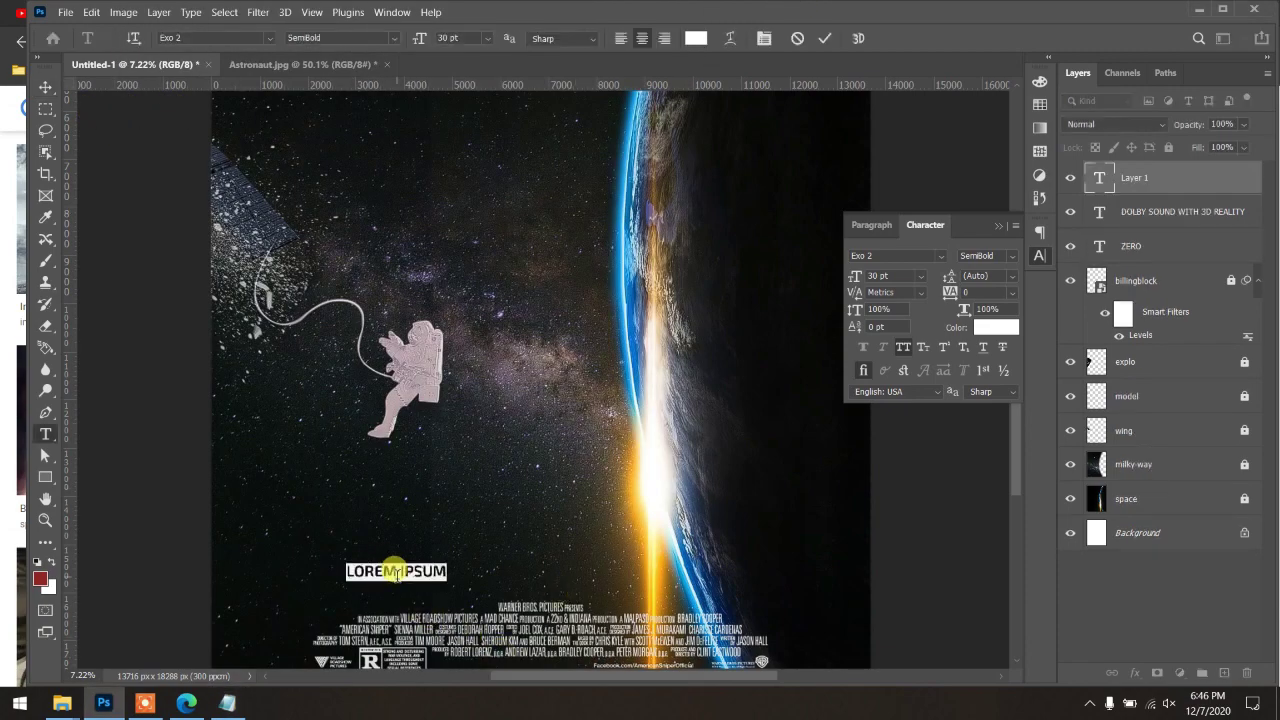
text(COMING SOON)
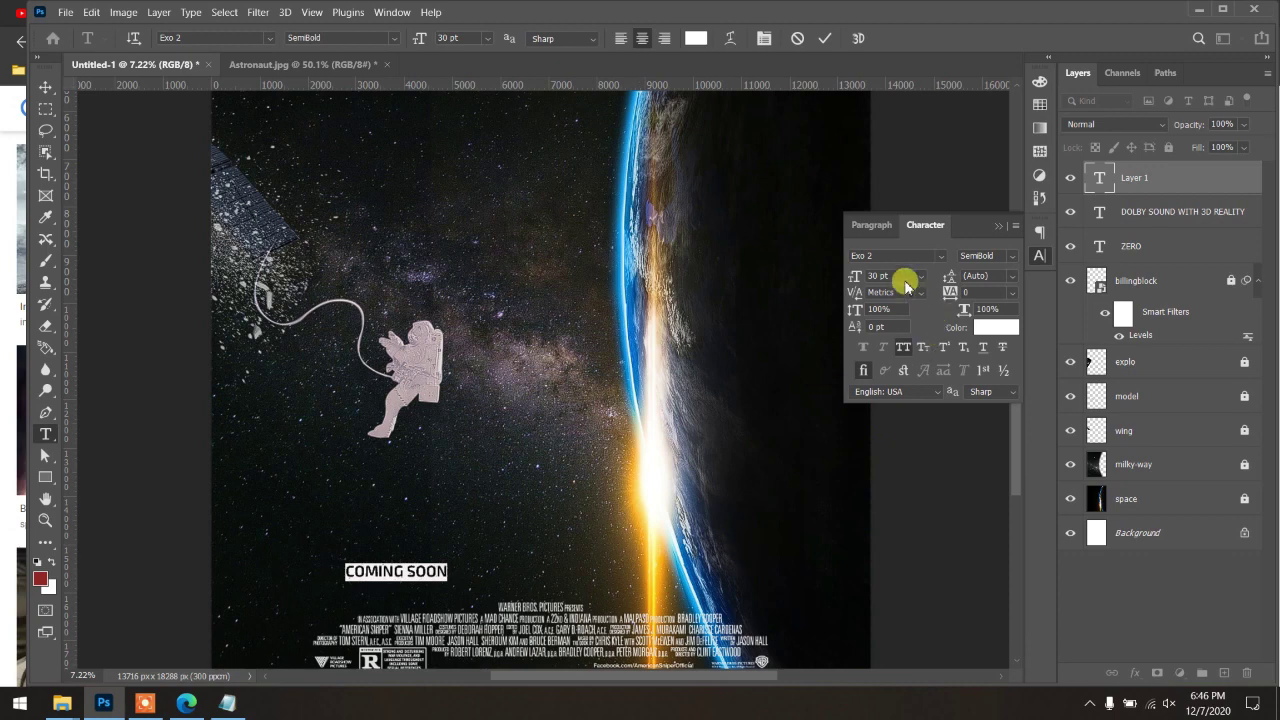
text(40)
key(Return)
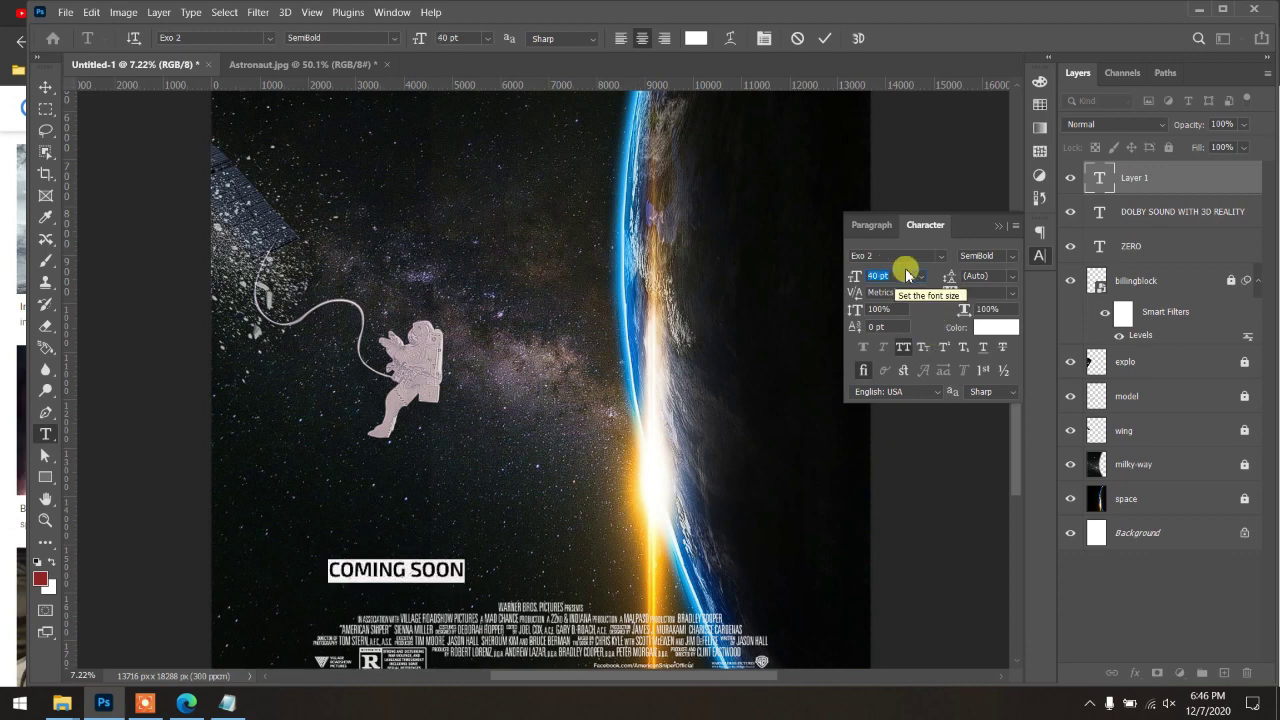
click(826, 42)
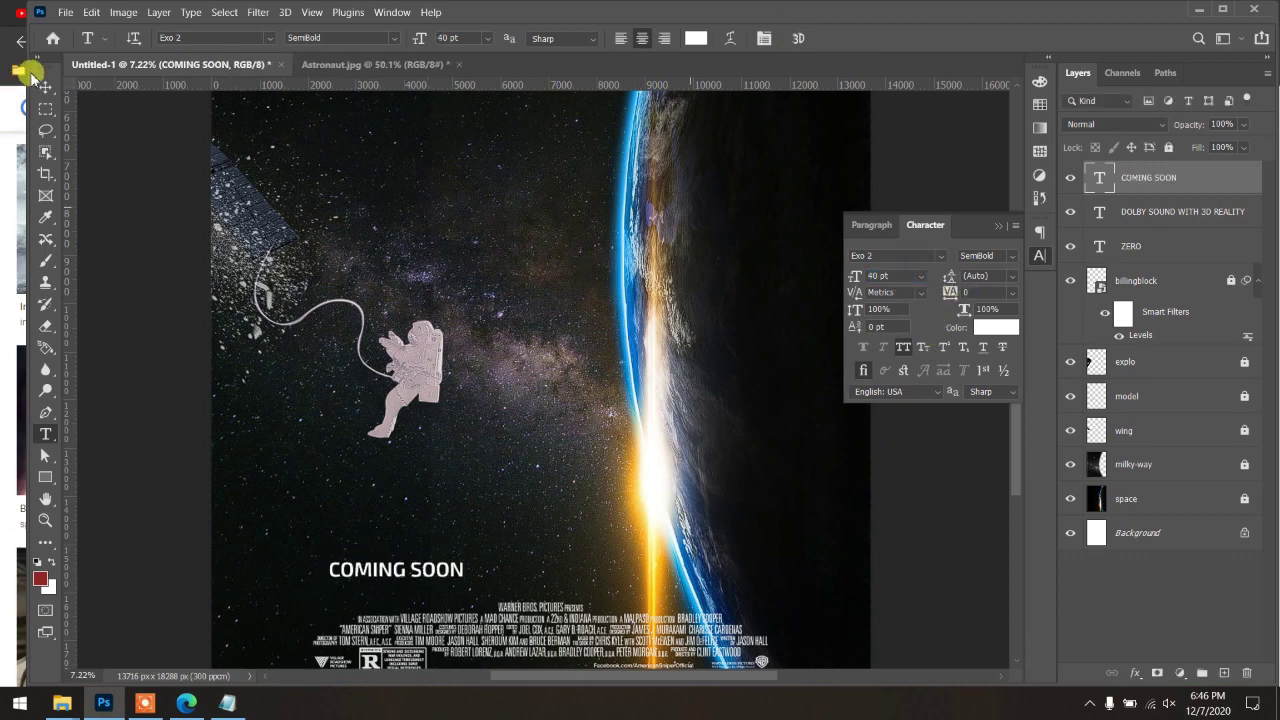
click(45, 87)
drag(430, 575, 573, 578)
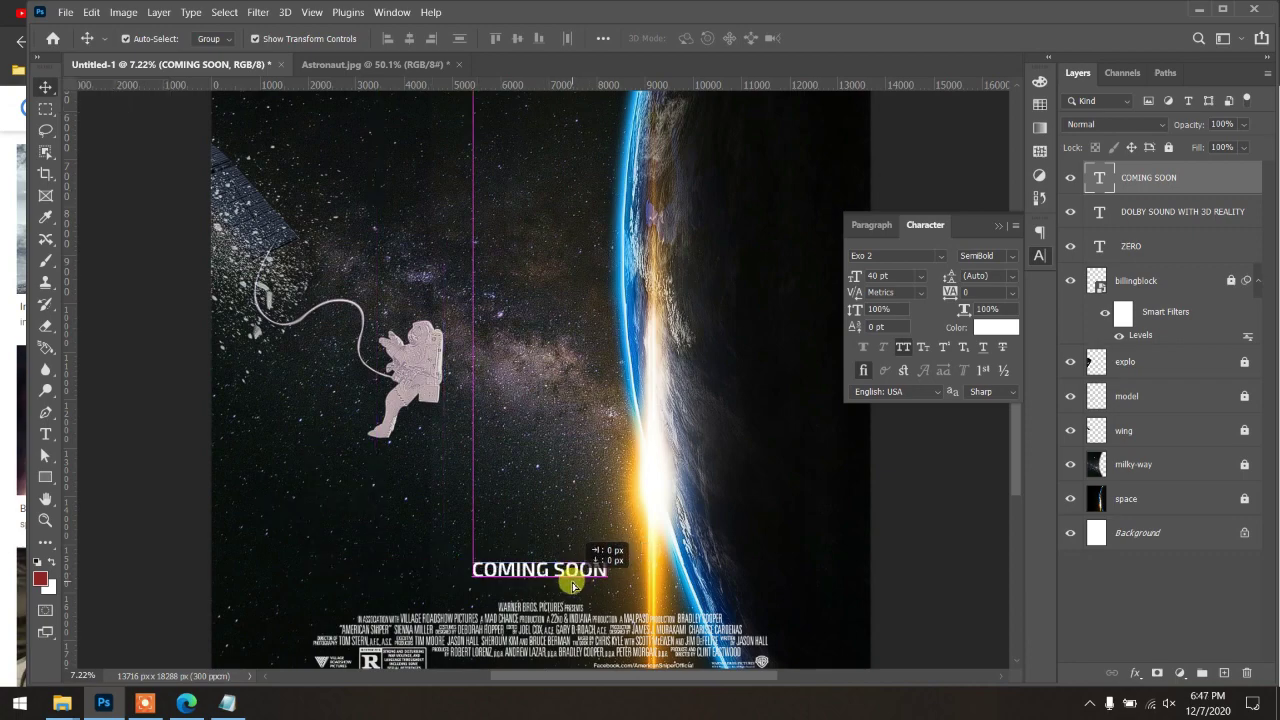
scroll(573, 578, up, 2)
scroll(575, 560, up, 2)
drag(577, 537, 592, 562)
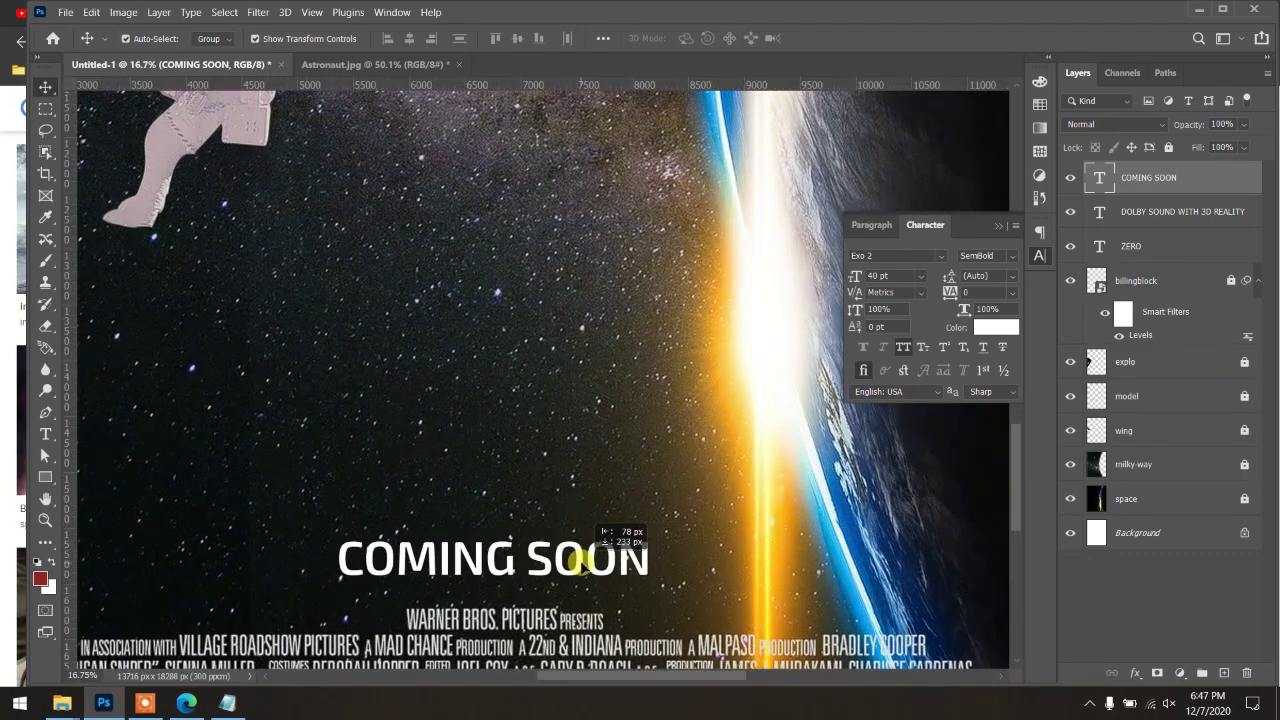
scroll(486, 437, down, 1)
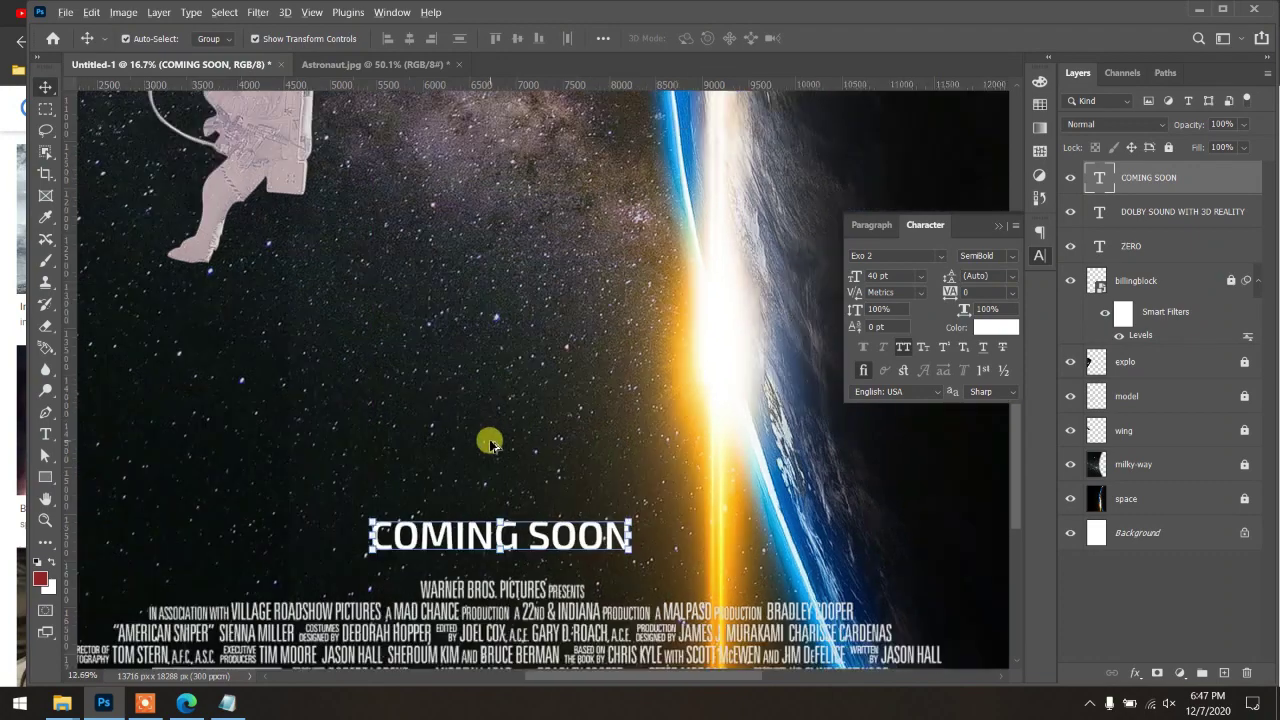
scroll(491, 434, down, 3)
scroll(491, 434, down, 1)
click(607, 426)
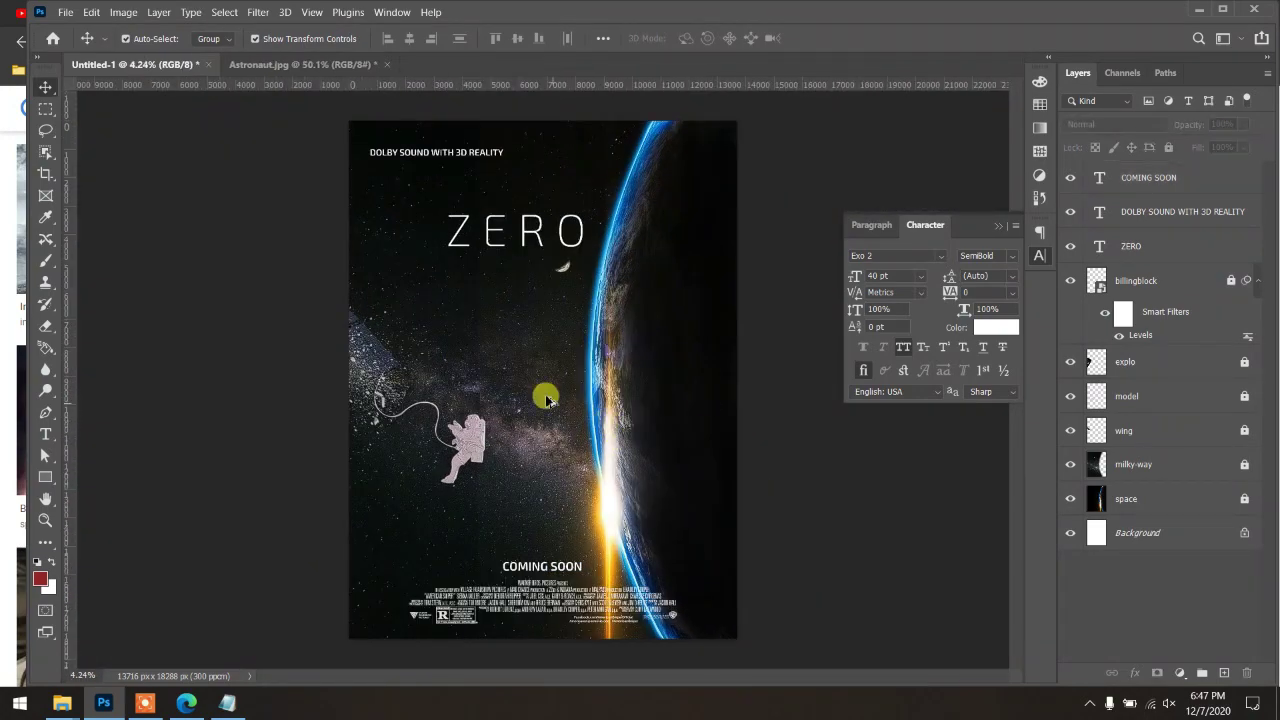
click(997, 223)
scroll(443, 214, up, 2)
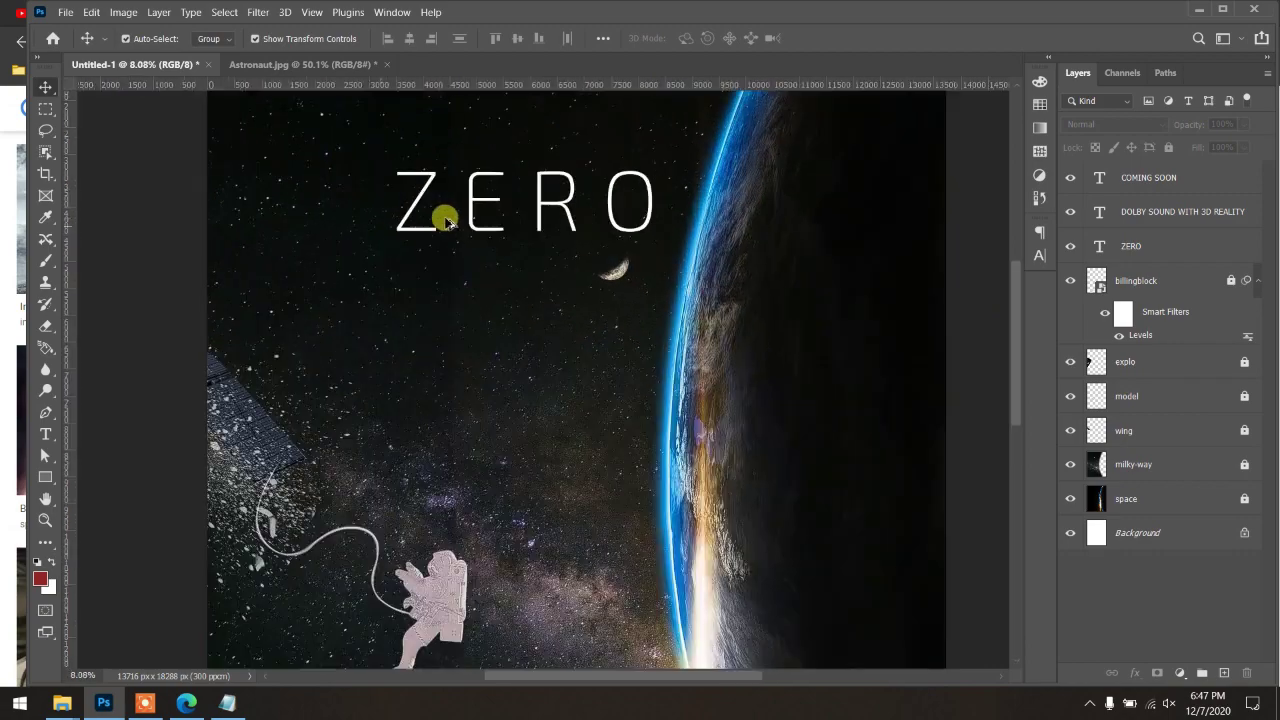
scroll(443, 214, up, 1)
scroll(477, 266, up, 2)
scroll(500, 345, up, 1)
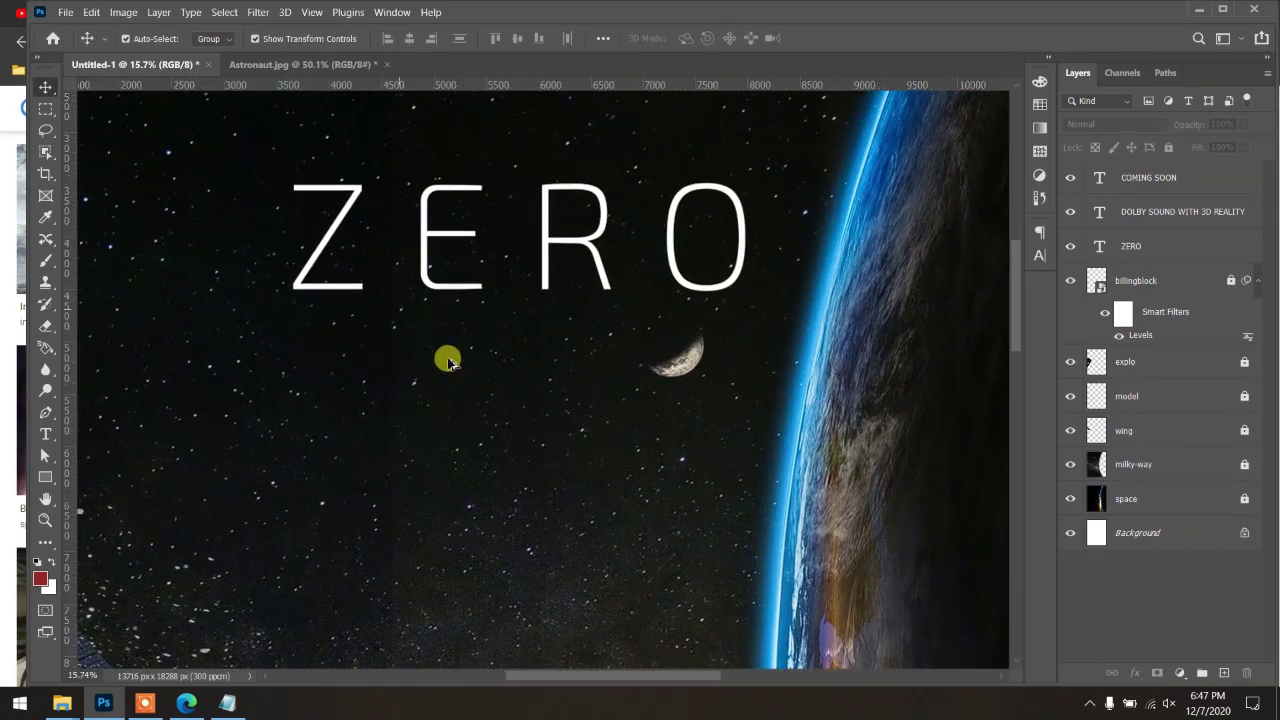
scroll(420, 360, up, 1)
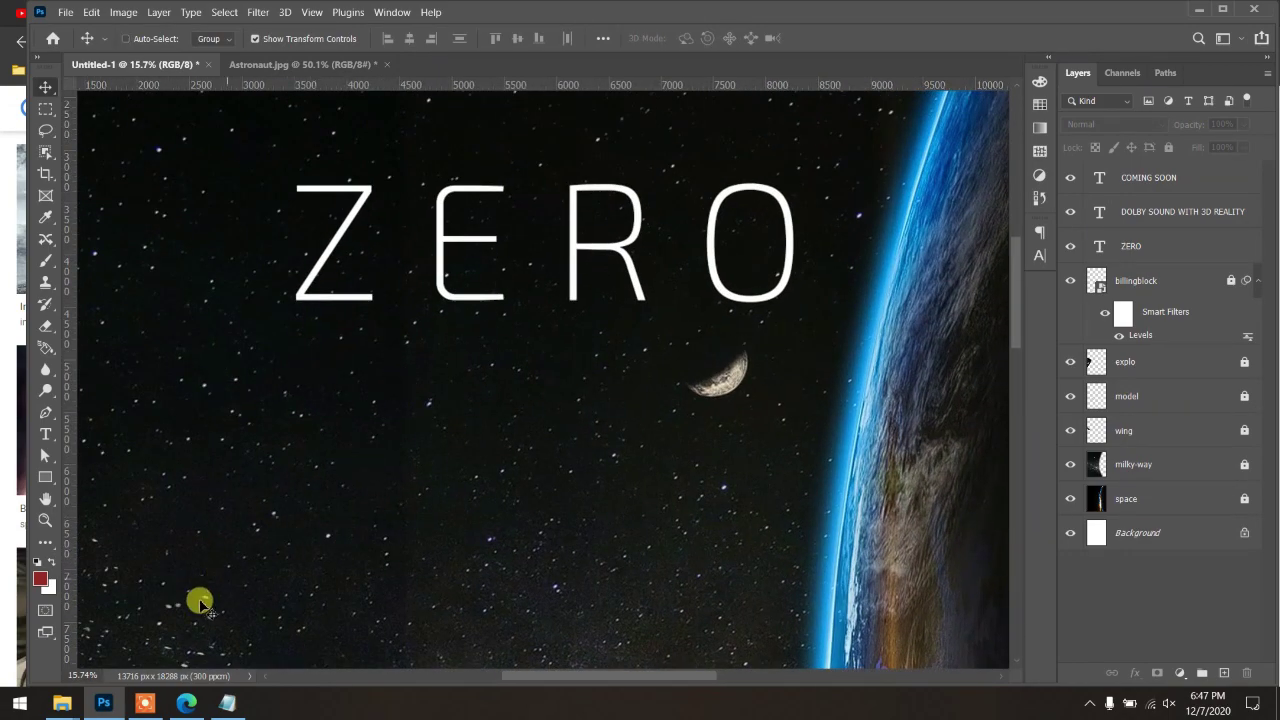
Step: Change the Google Images search from 'interstellar movie' to 'gravity movie'
click(186, 703)
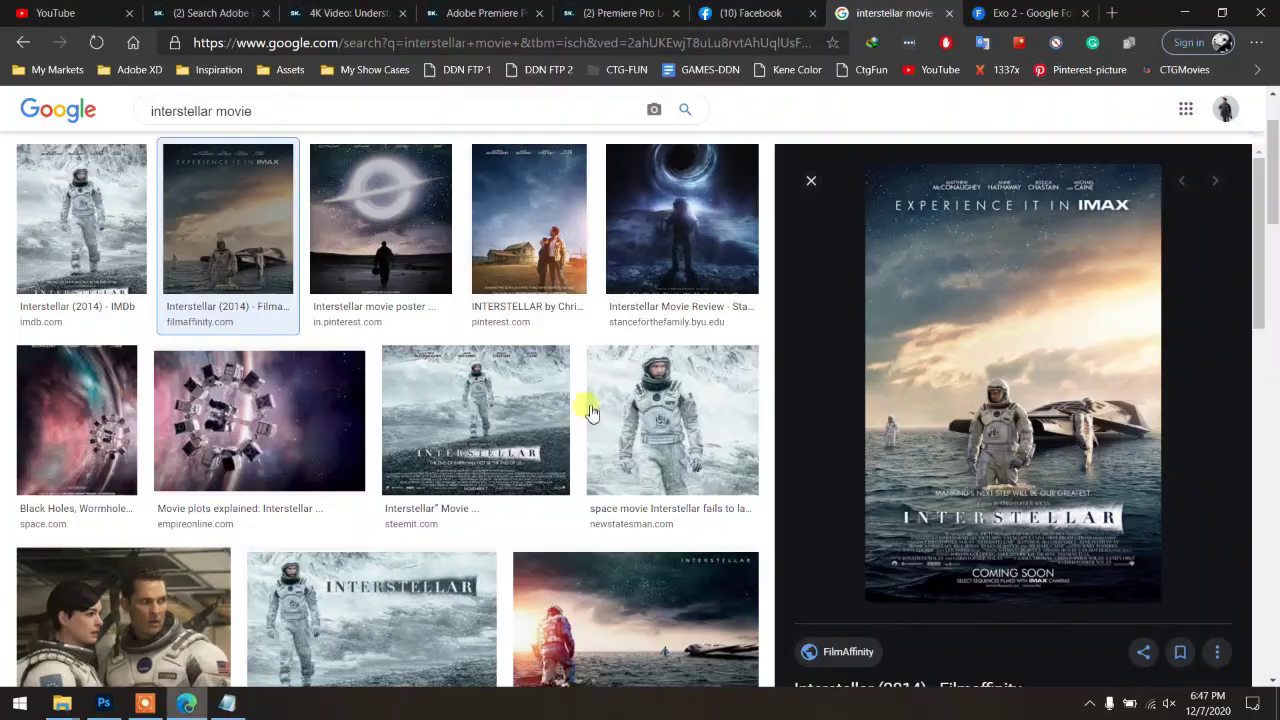
double_click(207, 113)
text(g)
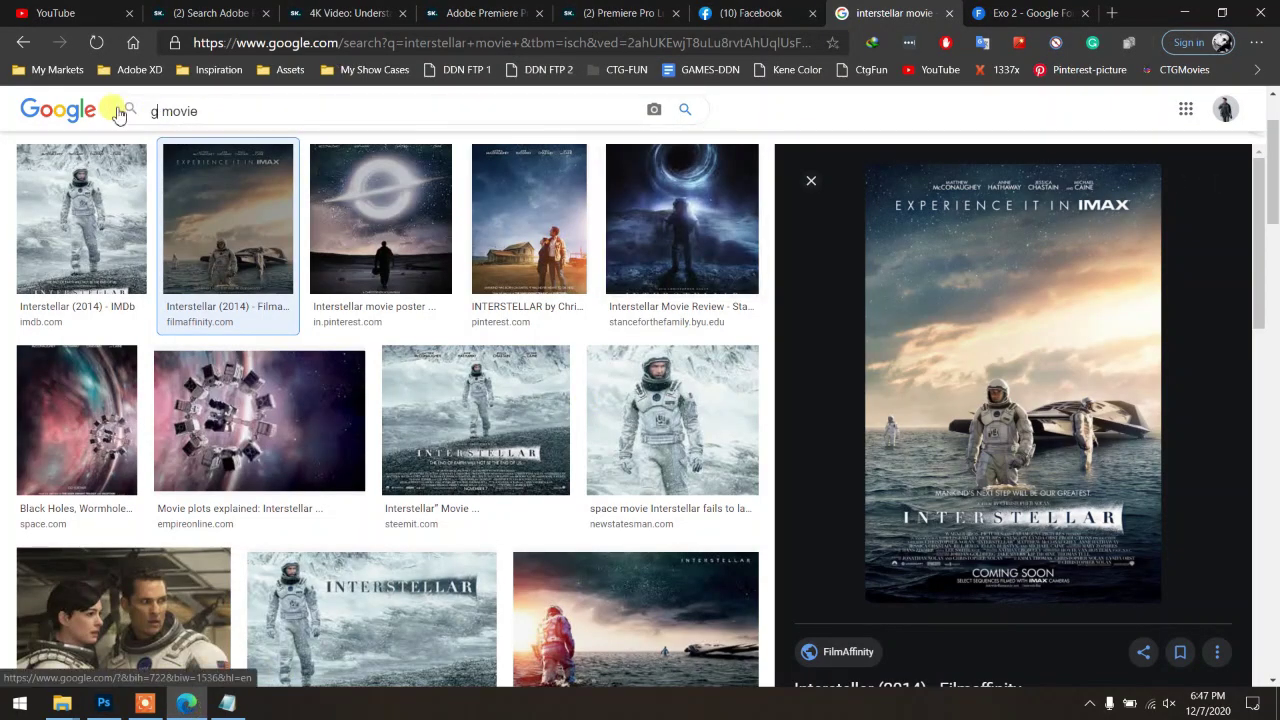
text(rav)
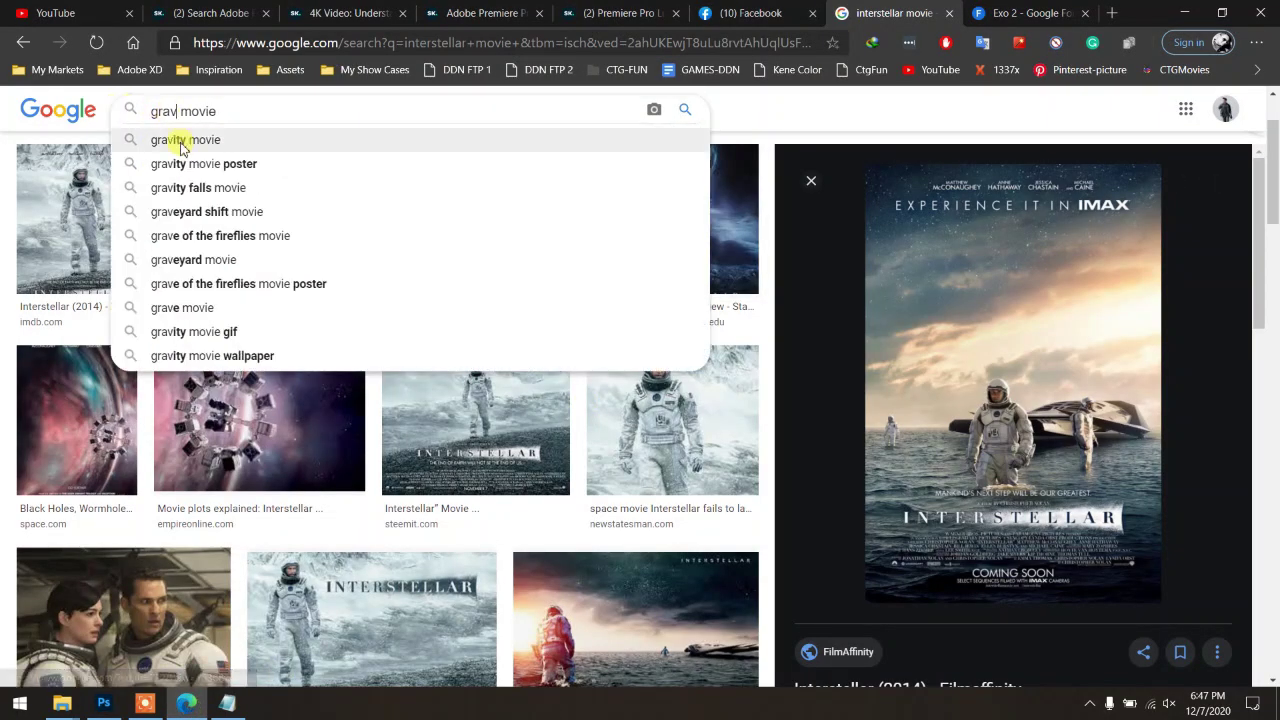
click(174, 139)
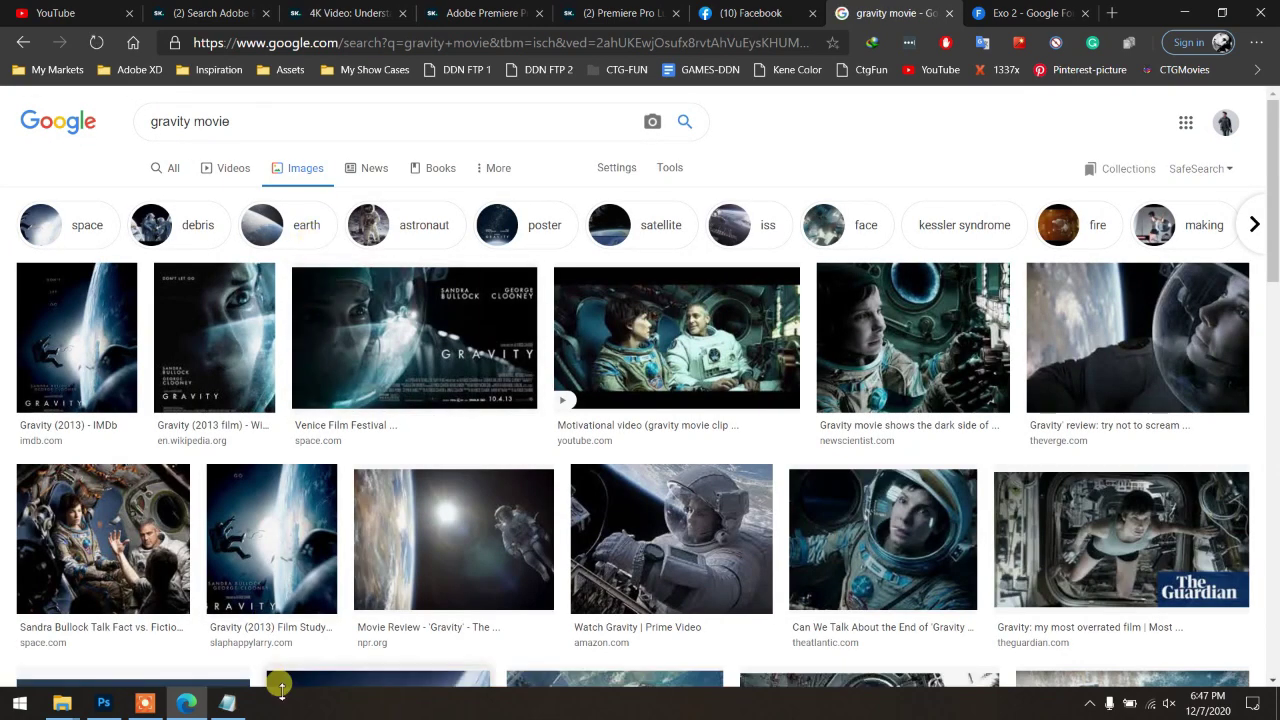
Step: Edit the title text to read ZERO GRAVITY and commit it
click(104, 704)
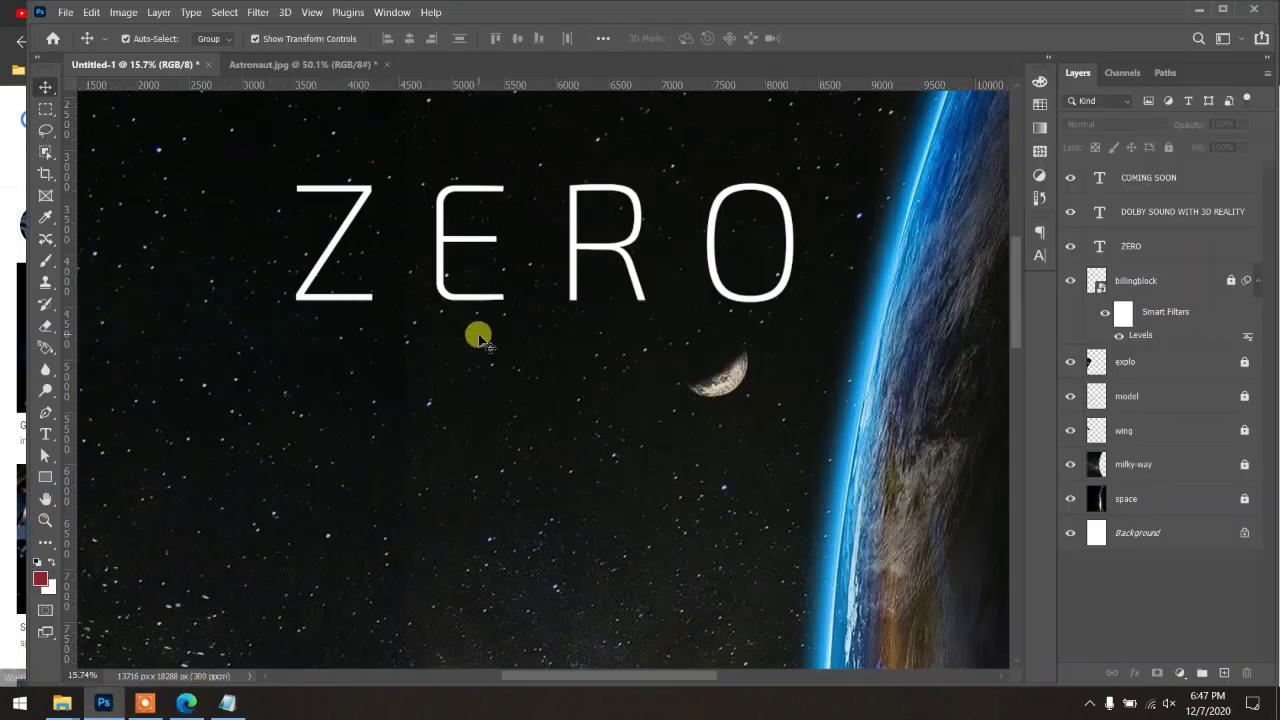
scroll(480, 337, down, 1)
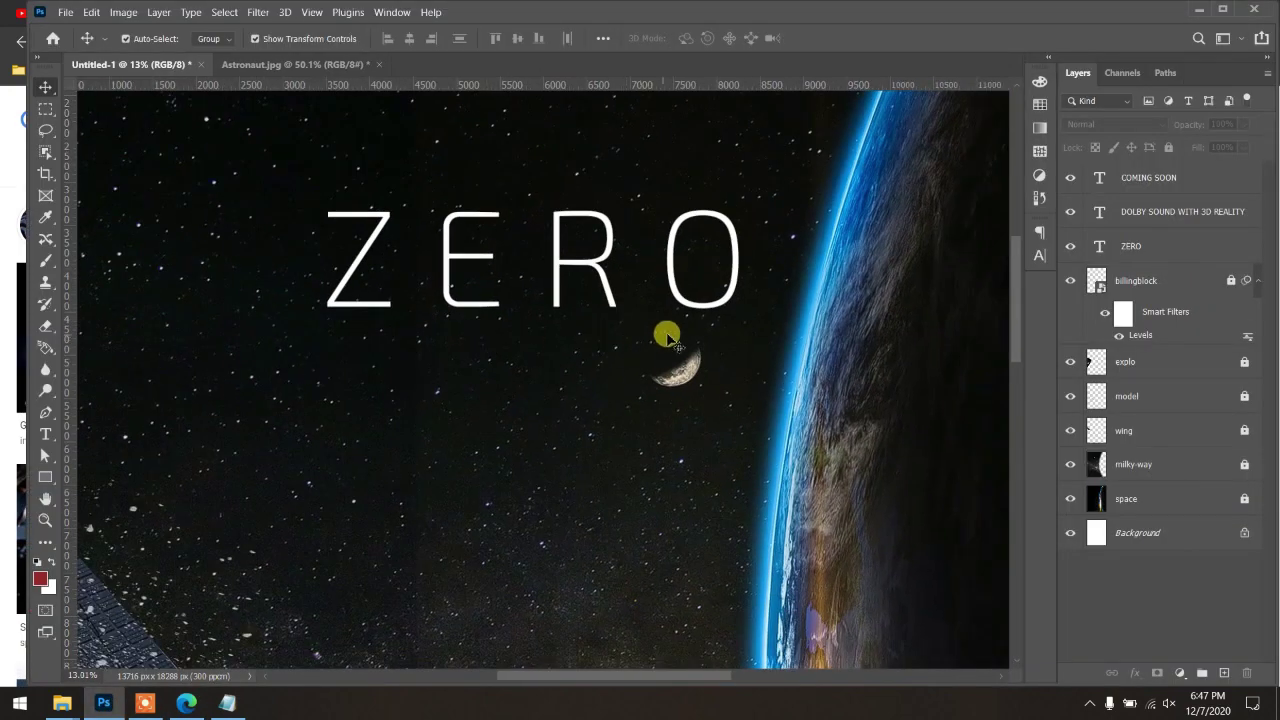
key(t)
click(738, 265)
key(BackSpace)
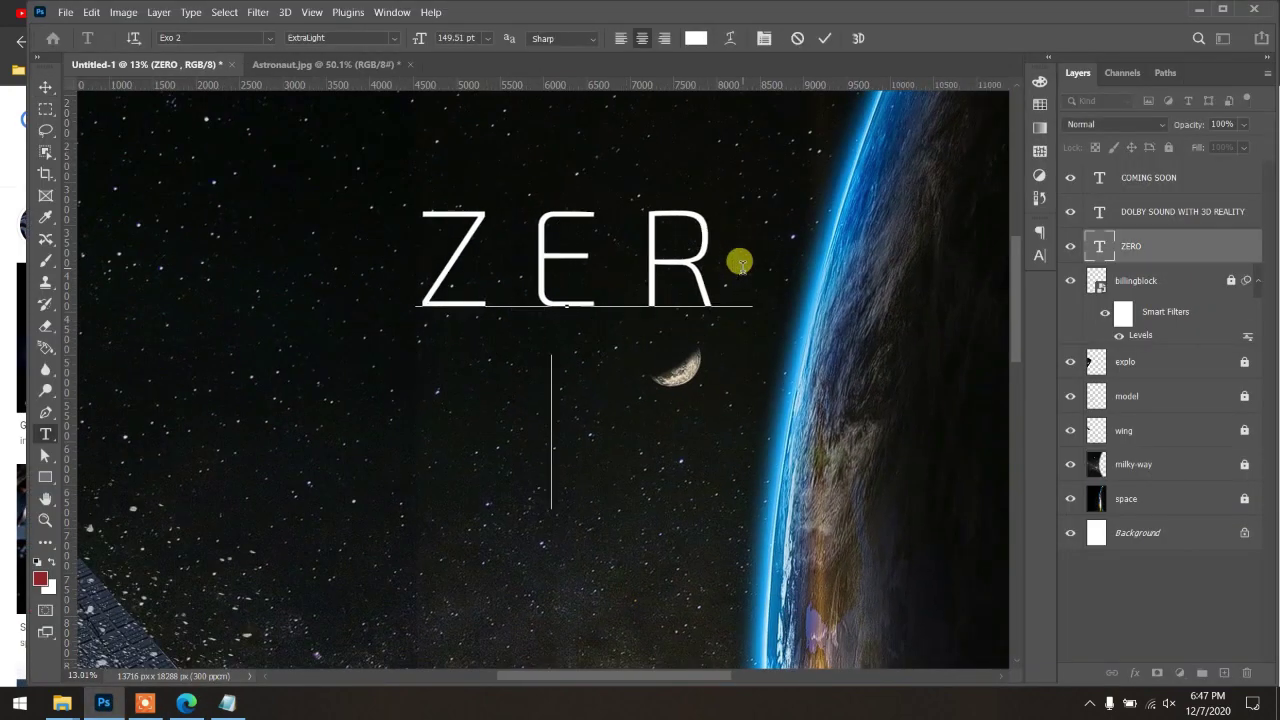
text(O )
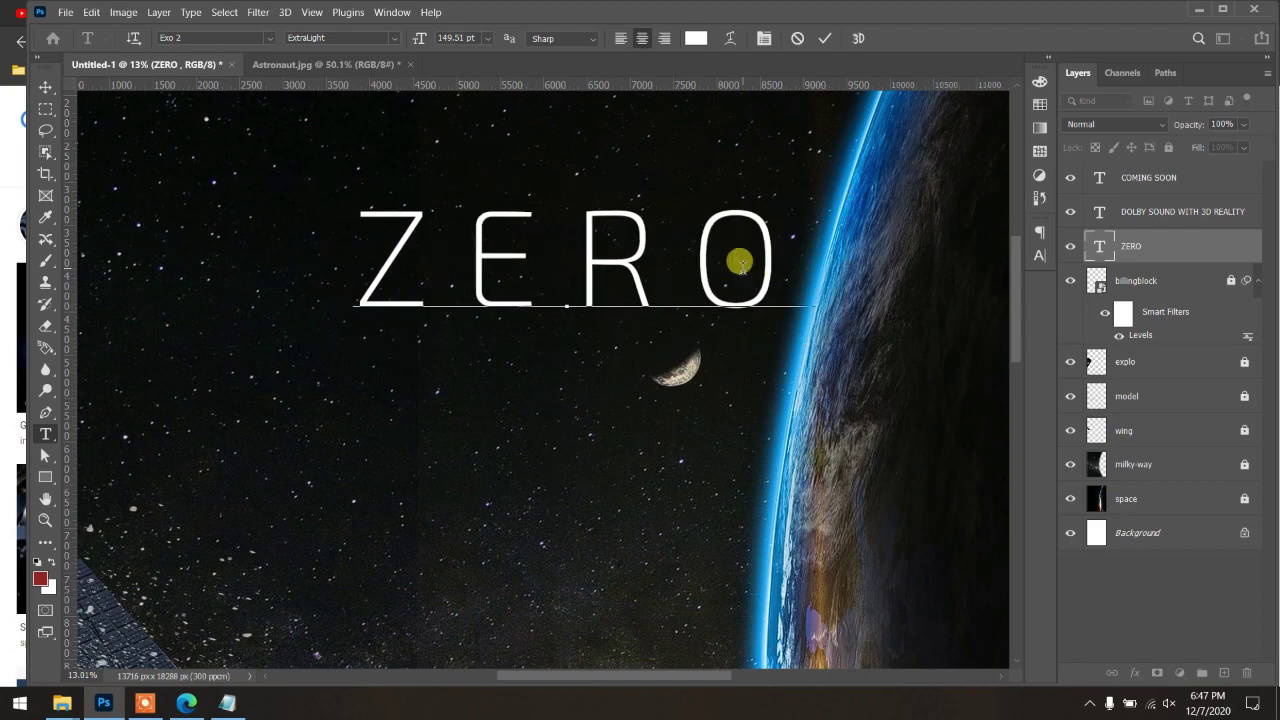
text(GRAVI)
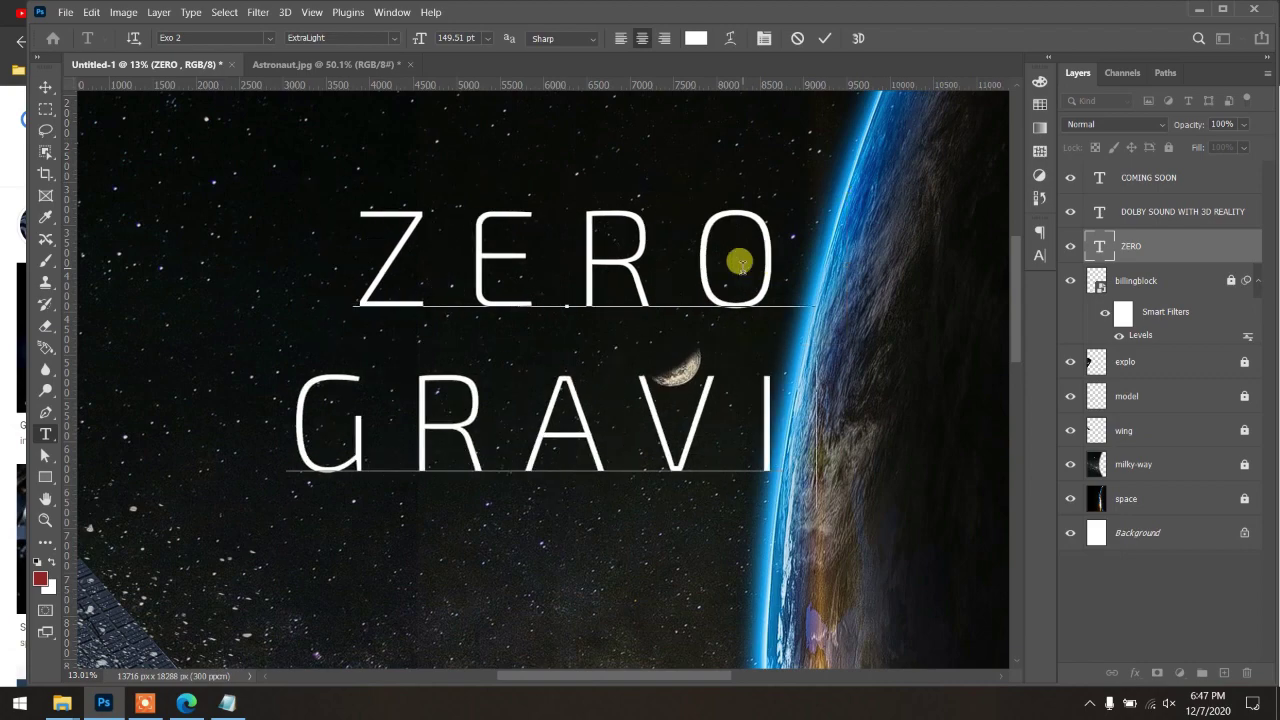
text(TY)
key(ctrl+0)
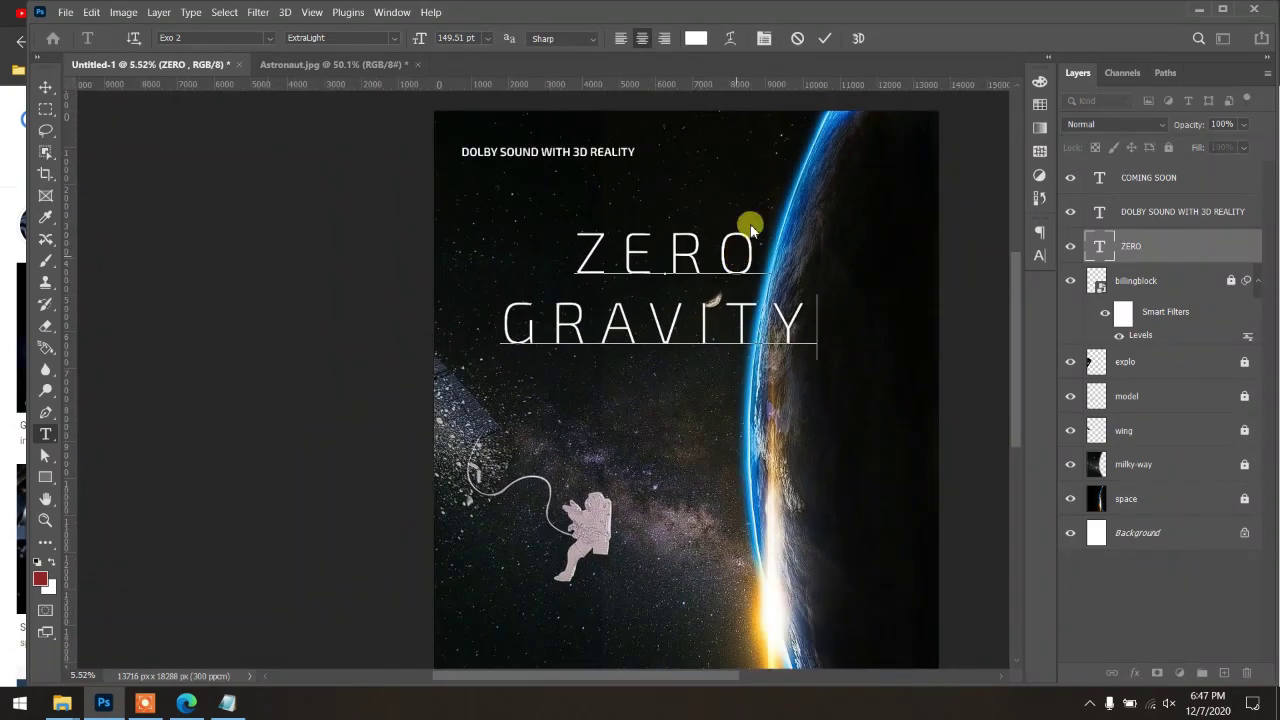
click(824, 38)
key(ctrl+Return)
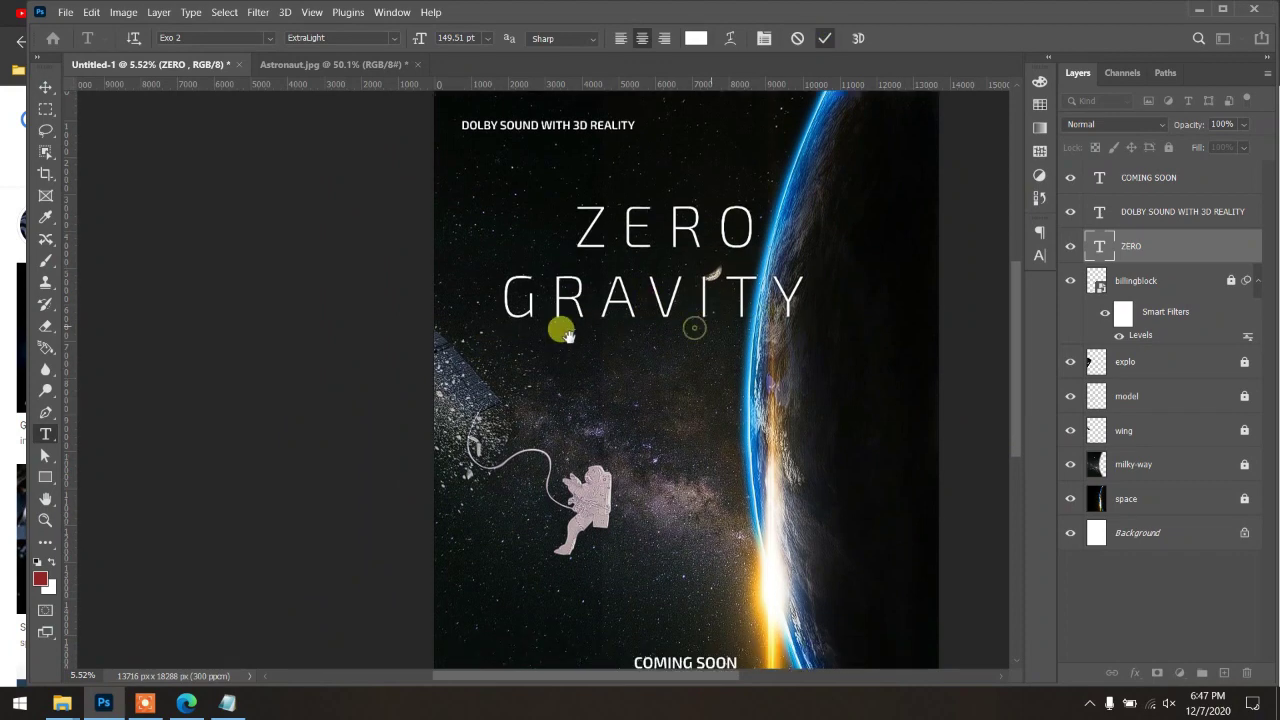
drag(710, 325, 566, 330)
Step: Shrink the title to 130 pt, keeping tracking at 244, and shift it left
key(v)
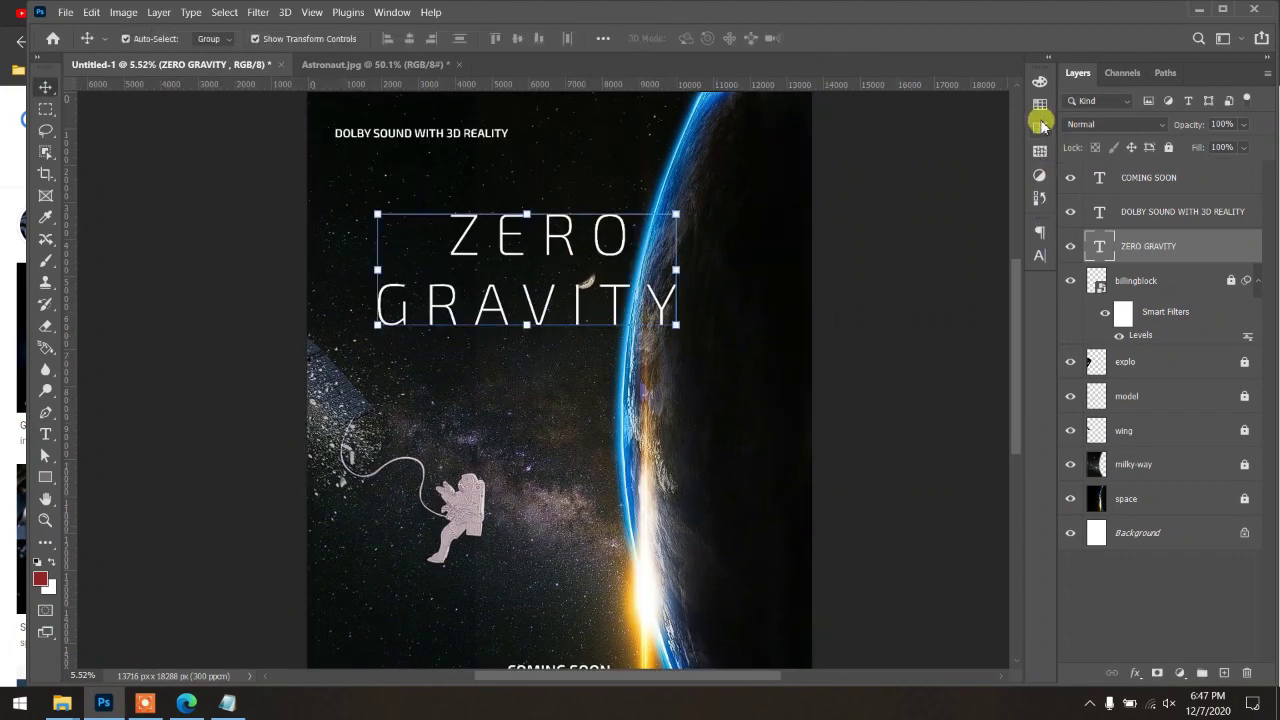
click(1040, 254)
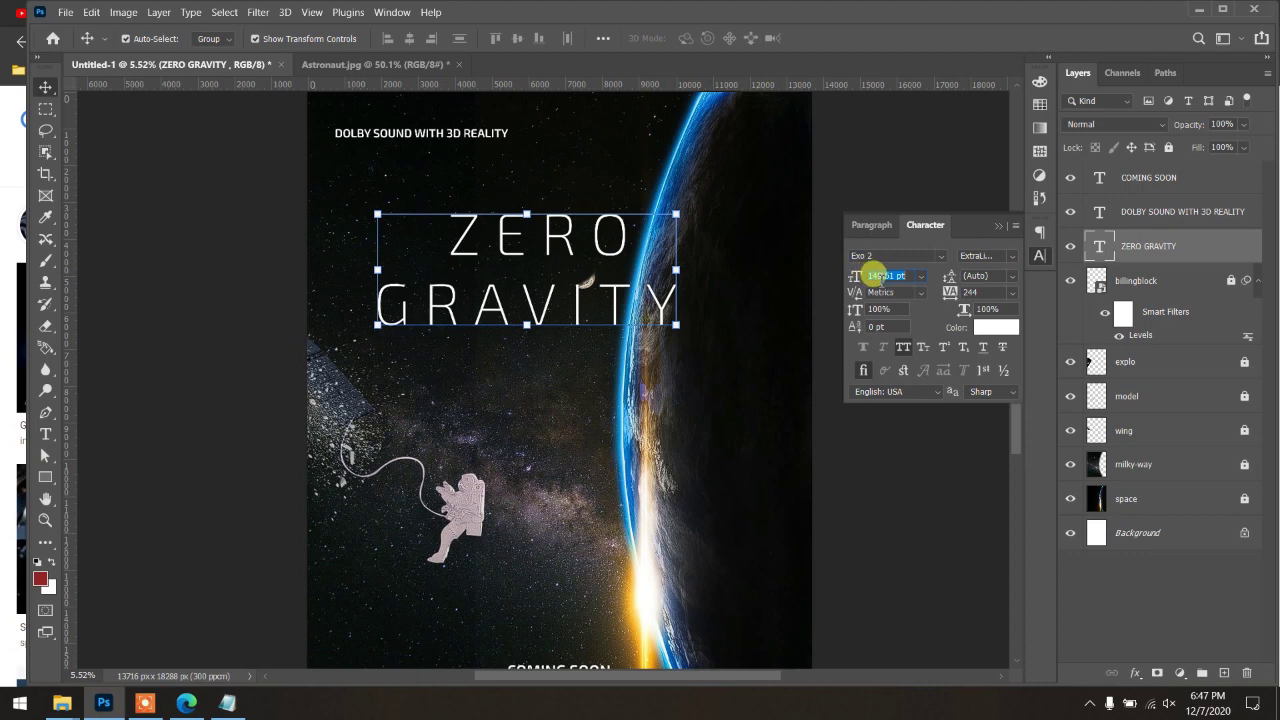
key(shift+Down)
key(shift+Down)
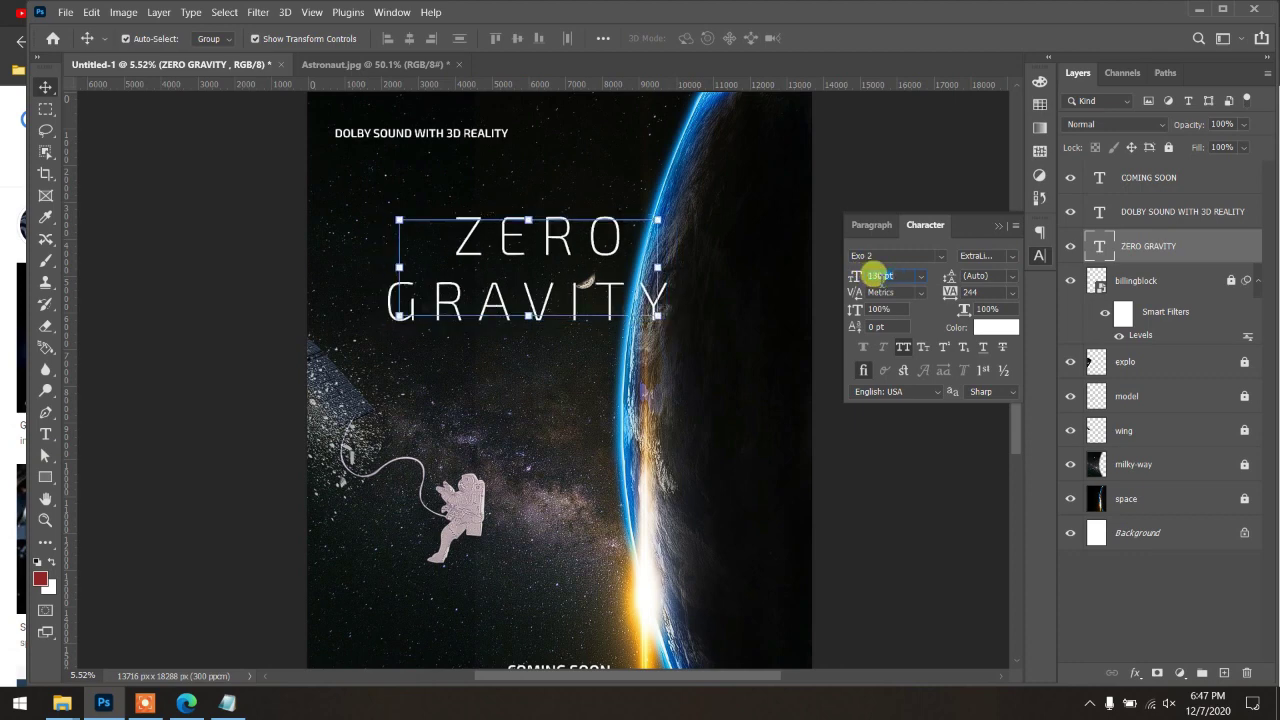
click(972, 292)
text(150)
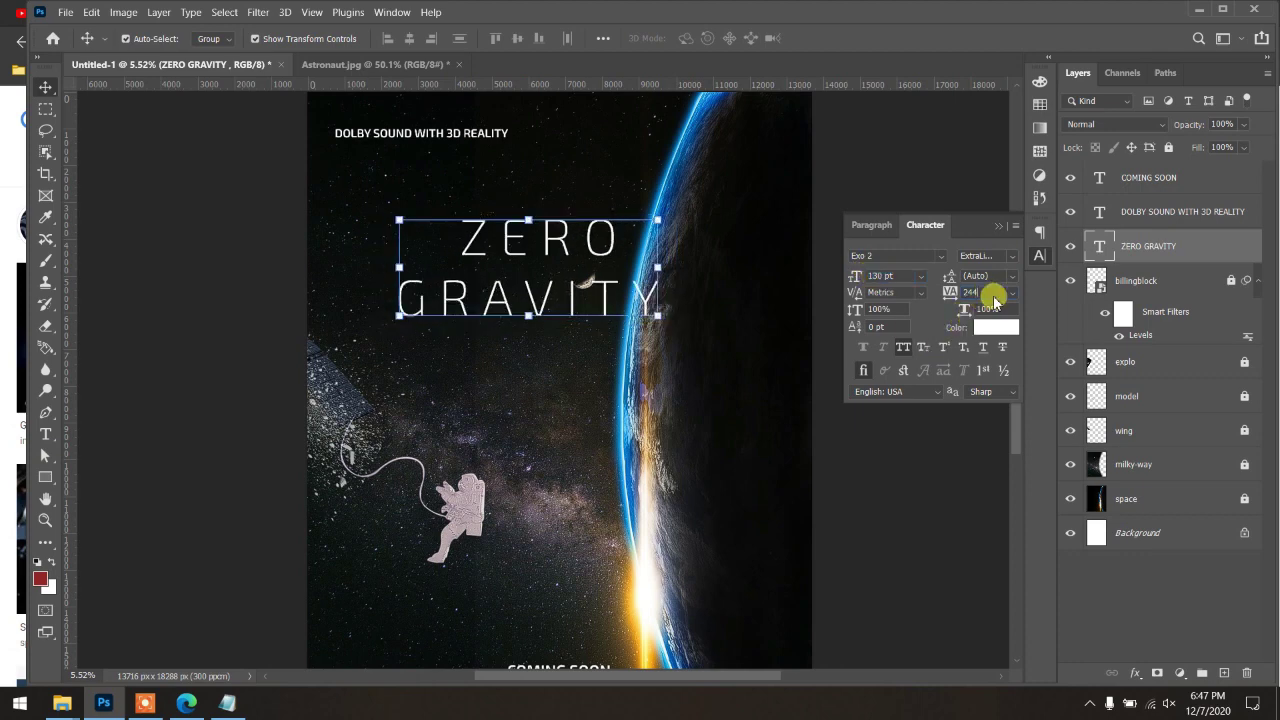
key(Return)
key(Return)
key(ctrl+z)
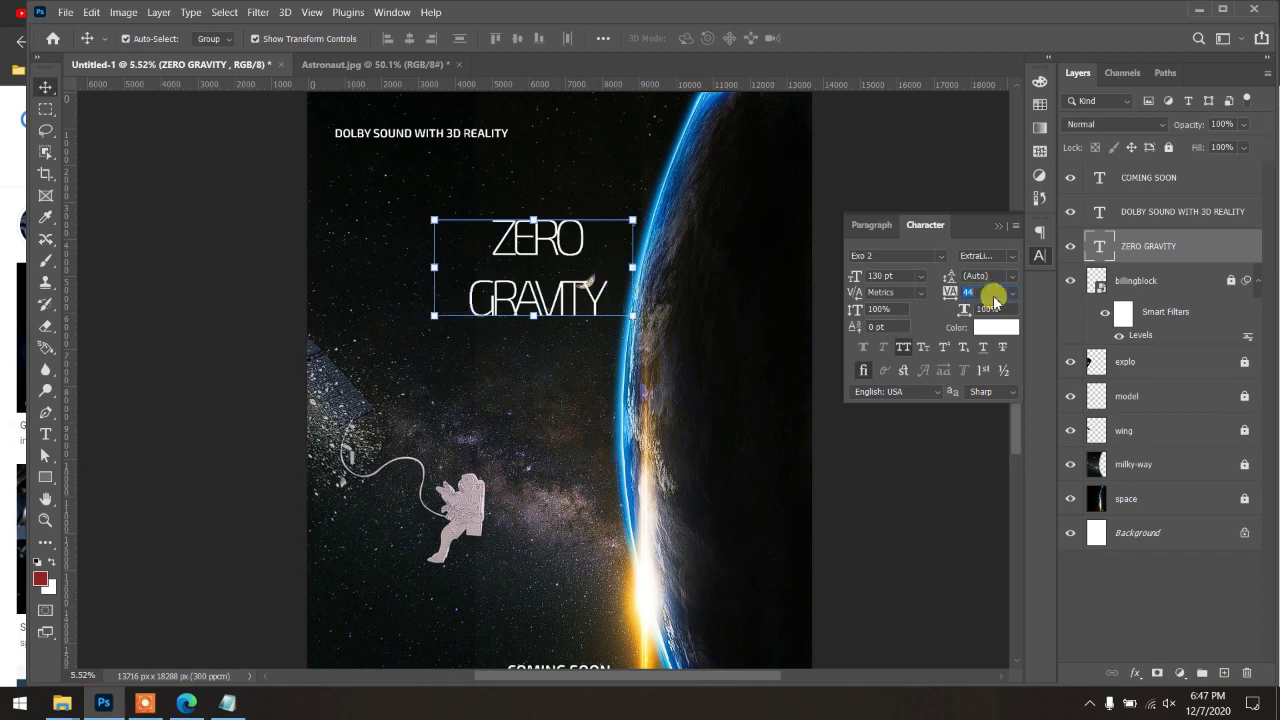
key(ctrl+z)
key(ctrl+z)
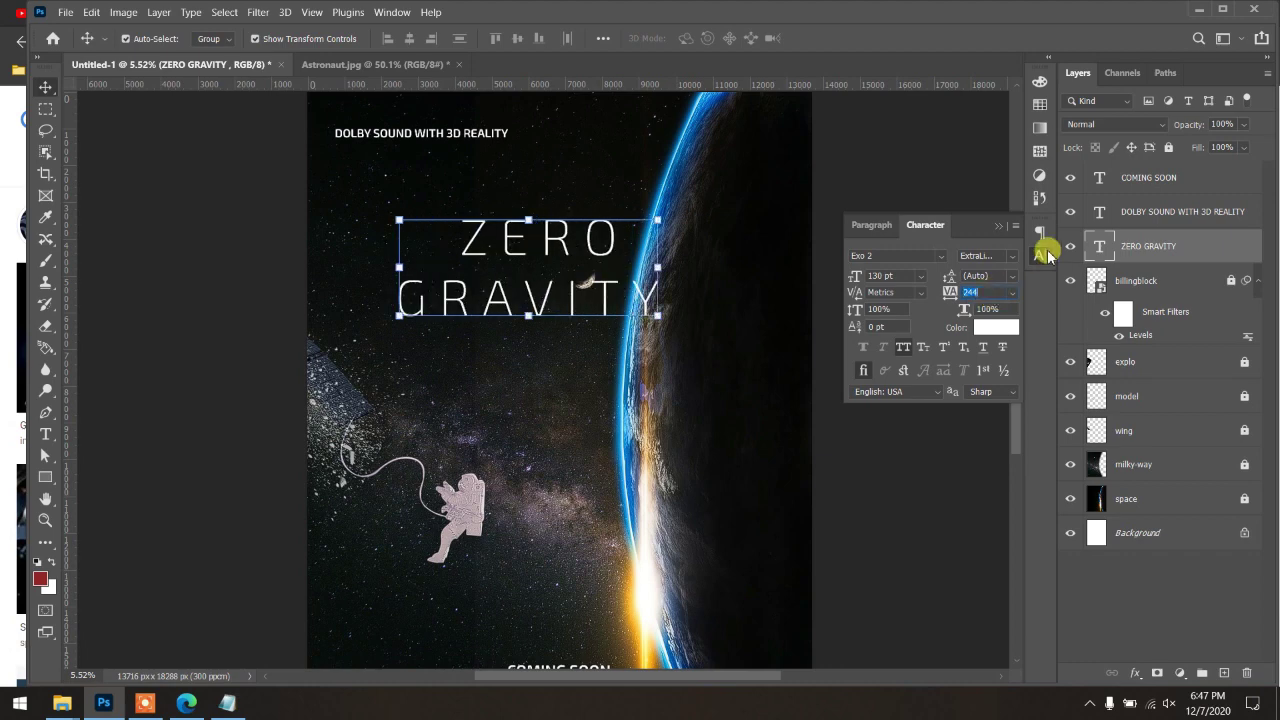
click(998, 225)
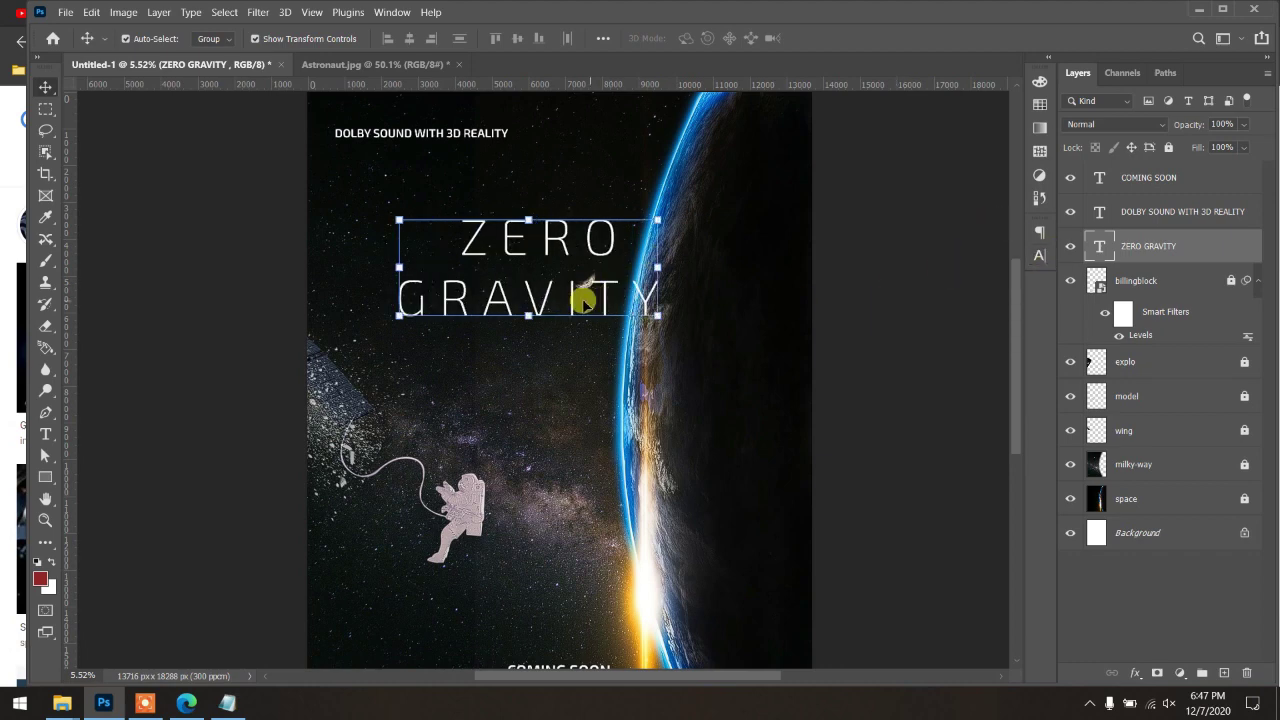
drag(572, 300, 503, 304)
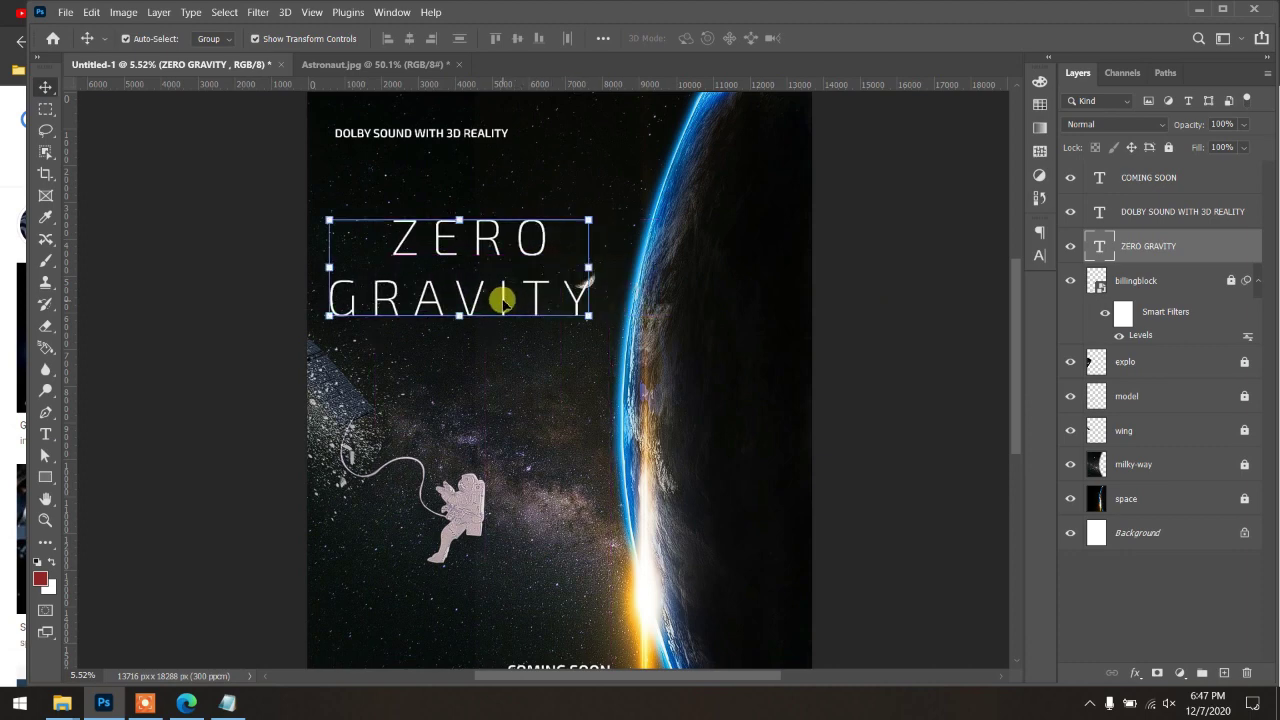
scroll(500, 290, up, 2)
scroll(500, 290, up, 1)
Step: Set the word GRAVITY to Exo 2 Medium weight
key(t)
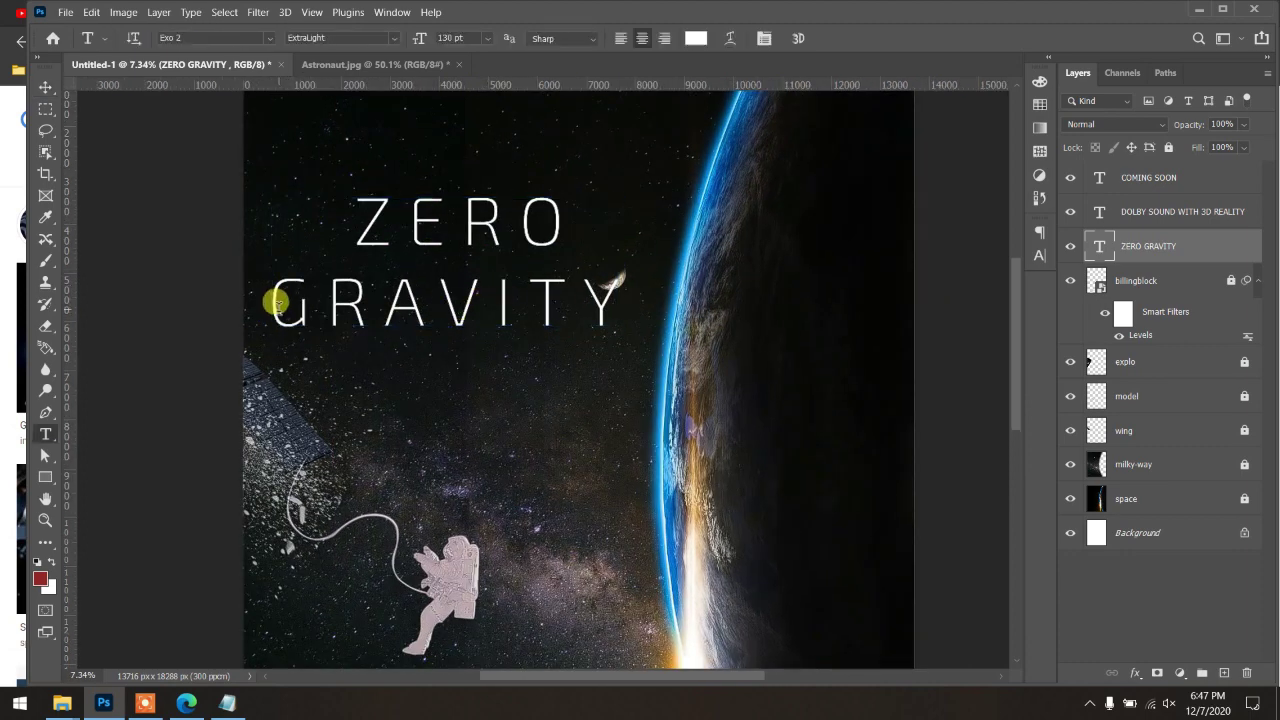
drag(271, 300, 646, 322)
click(1040, 256)
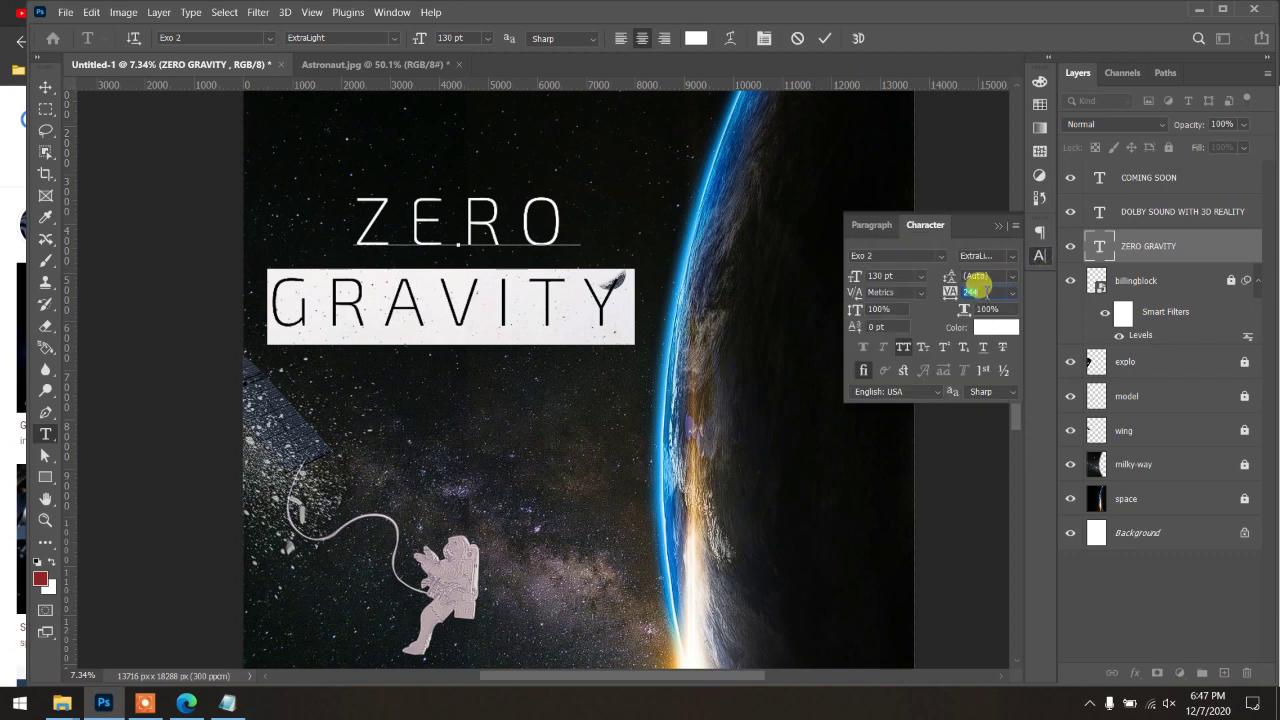
click(1005, 256)
click(1020, 325)
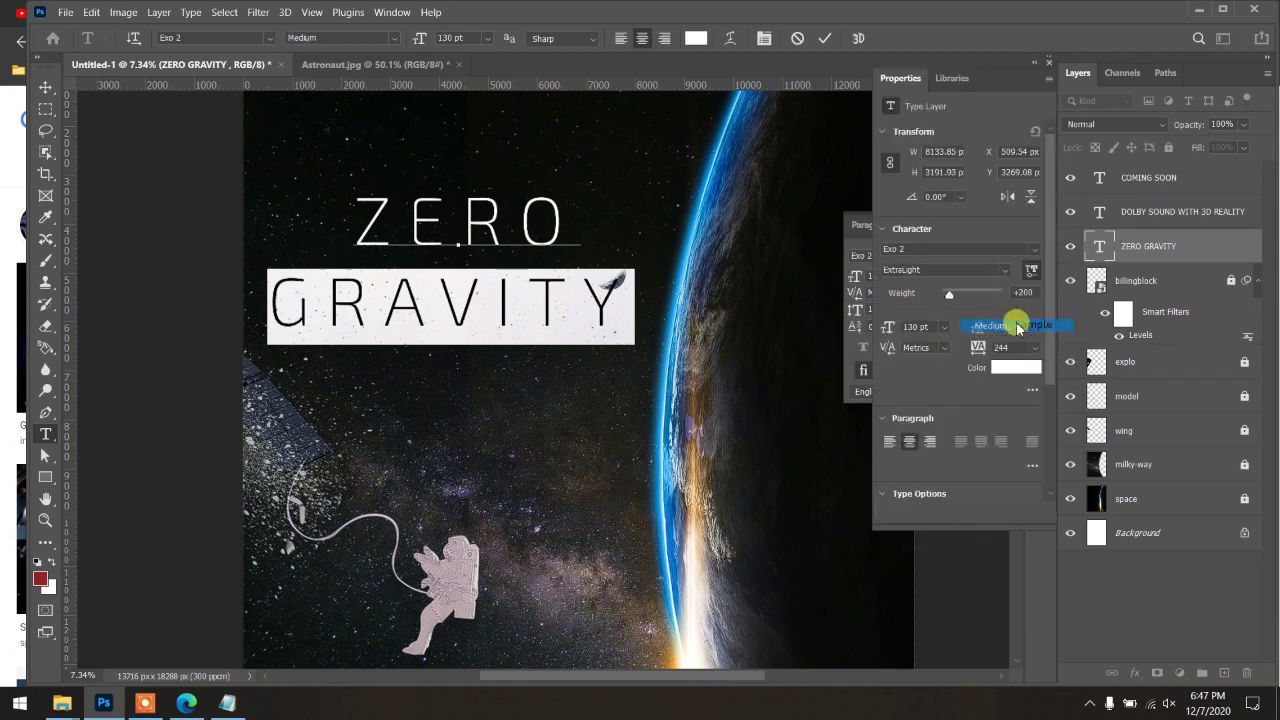
click(824, 38)
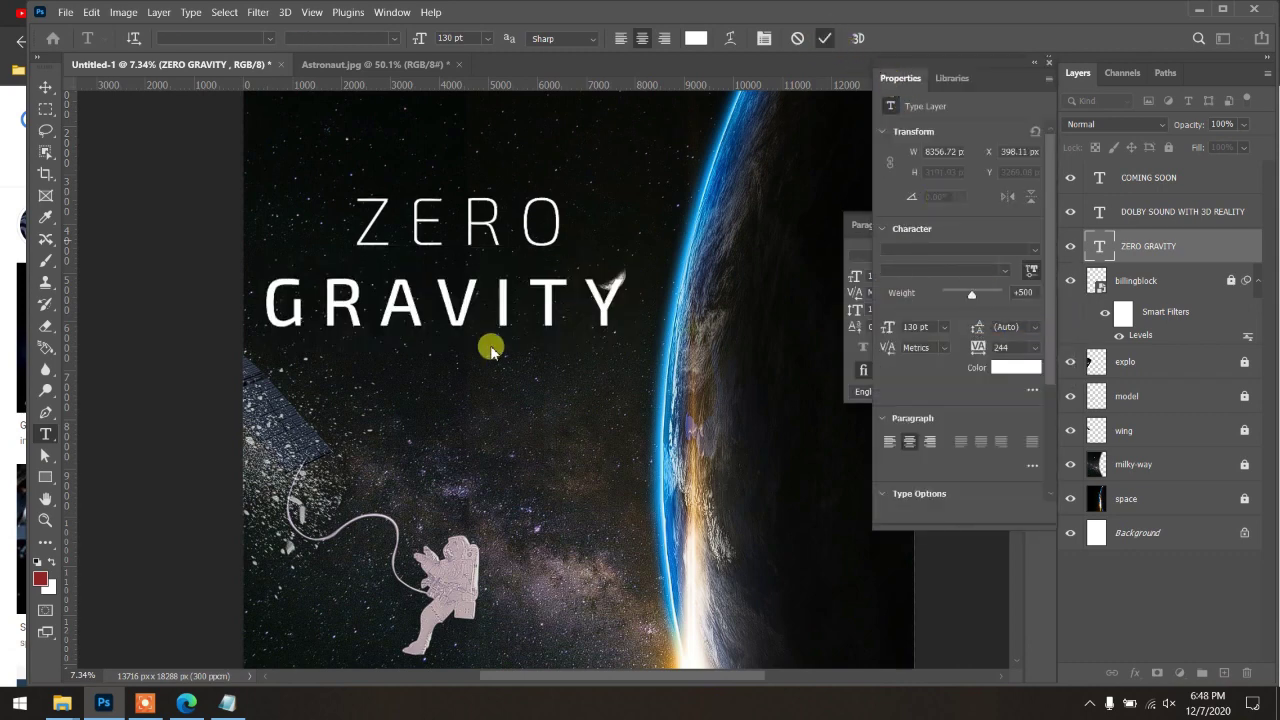
key(ctrl+0)
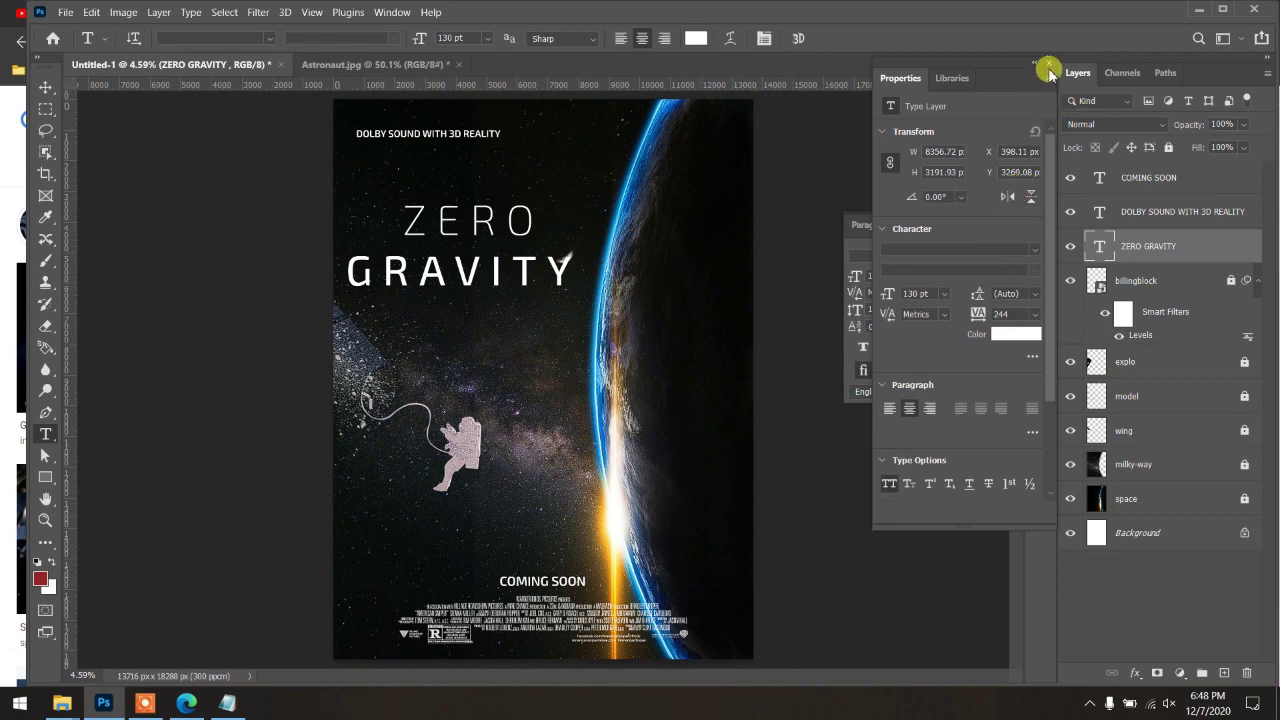
click(1048, 63)
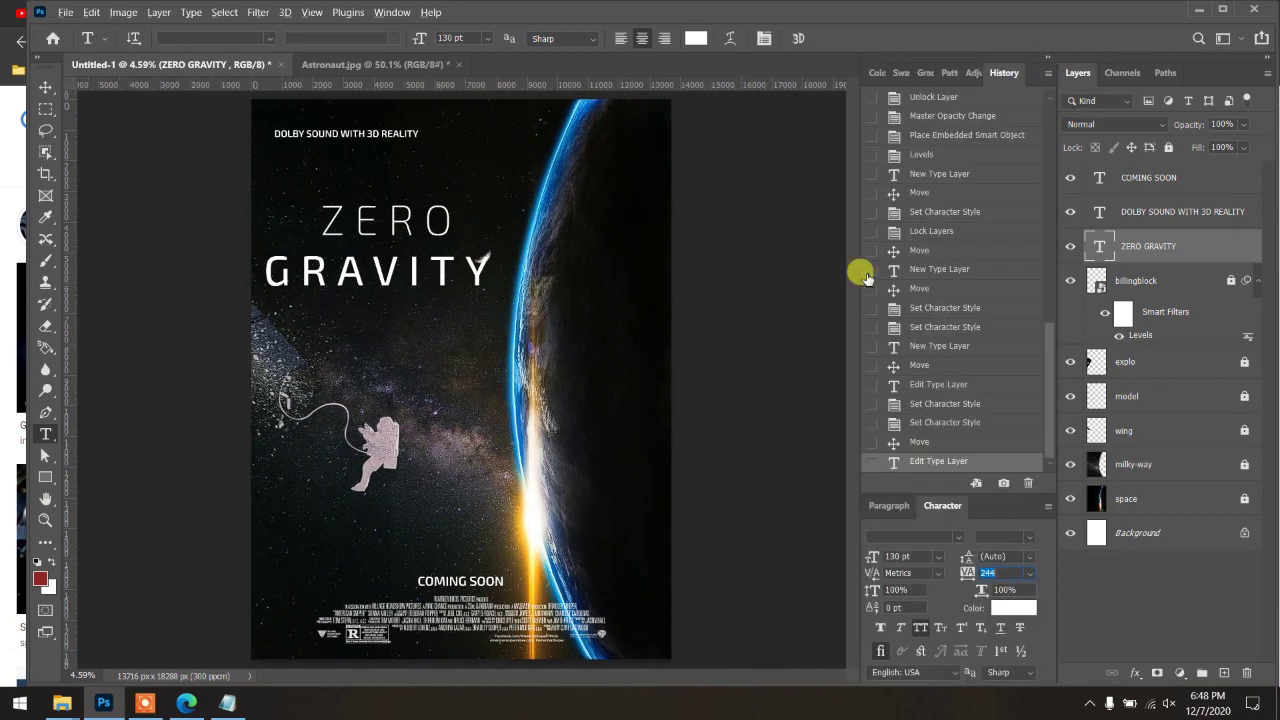
Step: Scale the ZERO GRAVITY title up to 102.7%, commit it, and nudge it slightly left
click(1047, 62)
scroll(634, 280, down, 3)
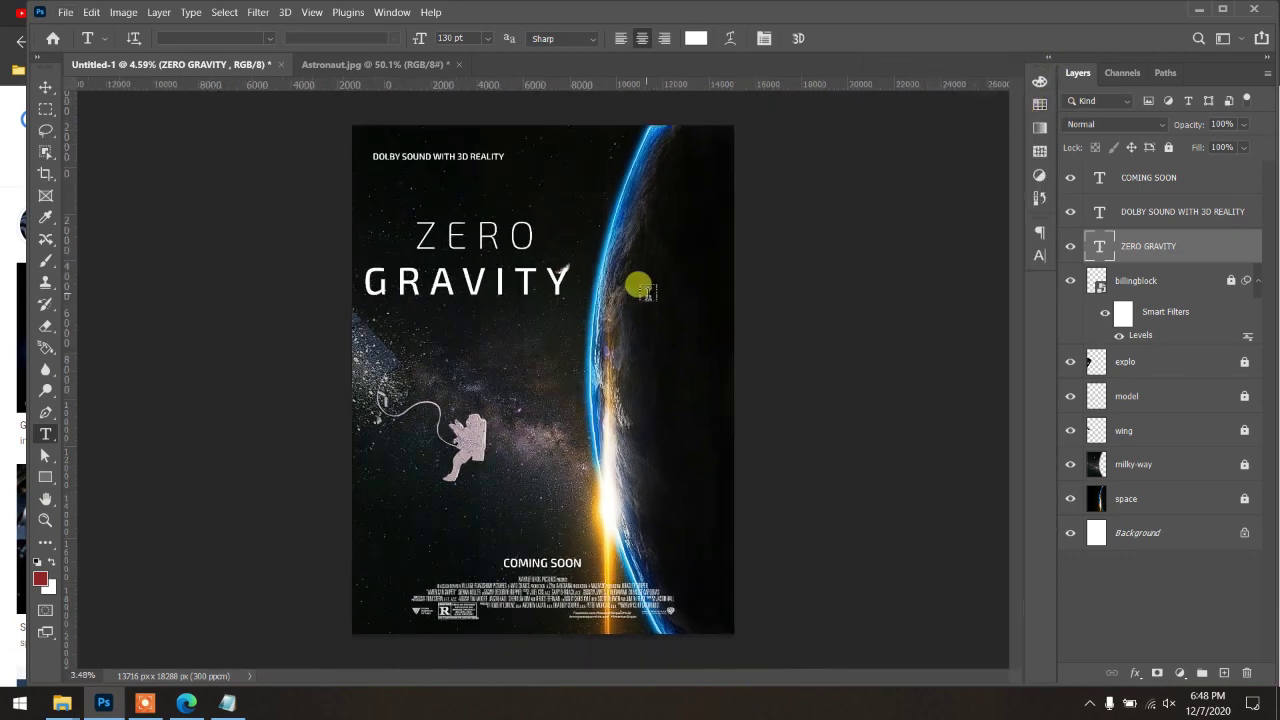
key(v)
scroll(522, 316, up, 1)
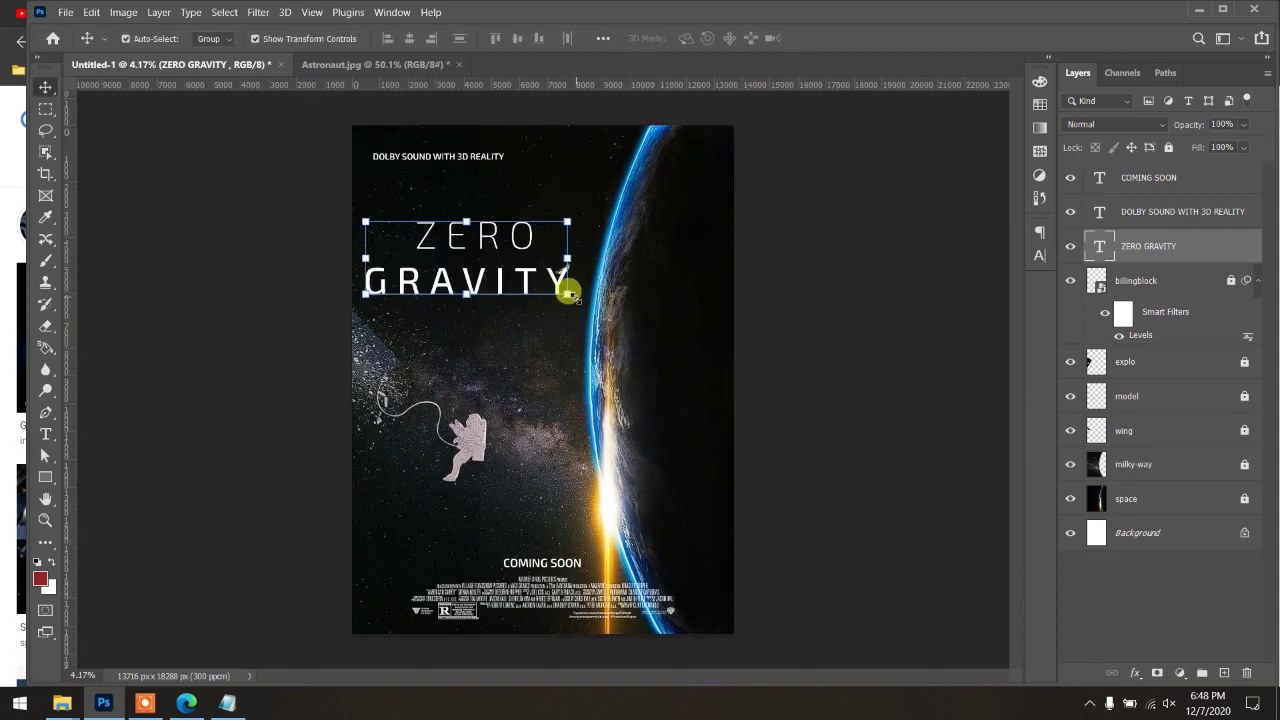
drag(565, 287, 596, 303)
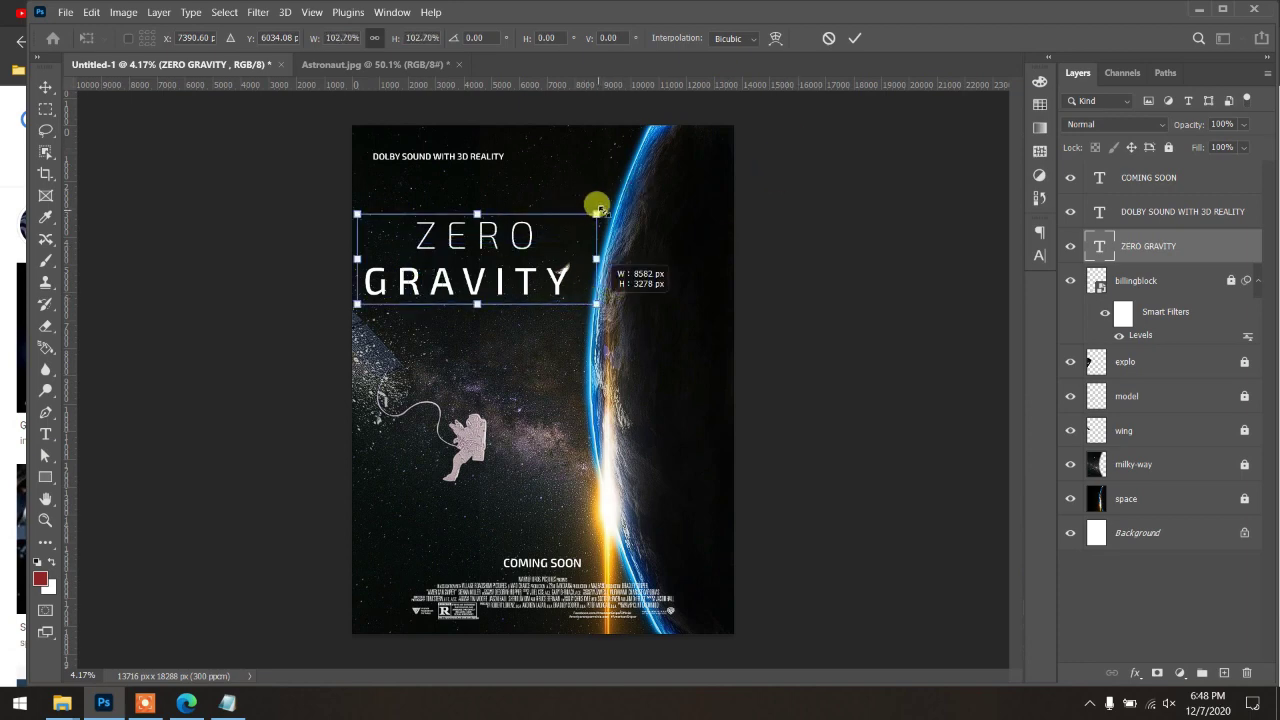
click(855, 39)
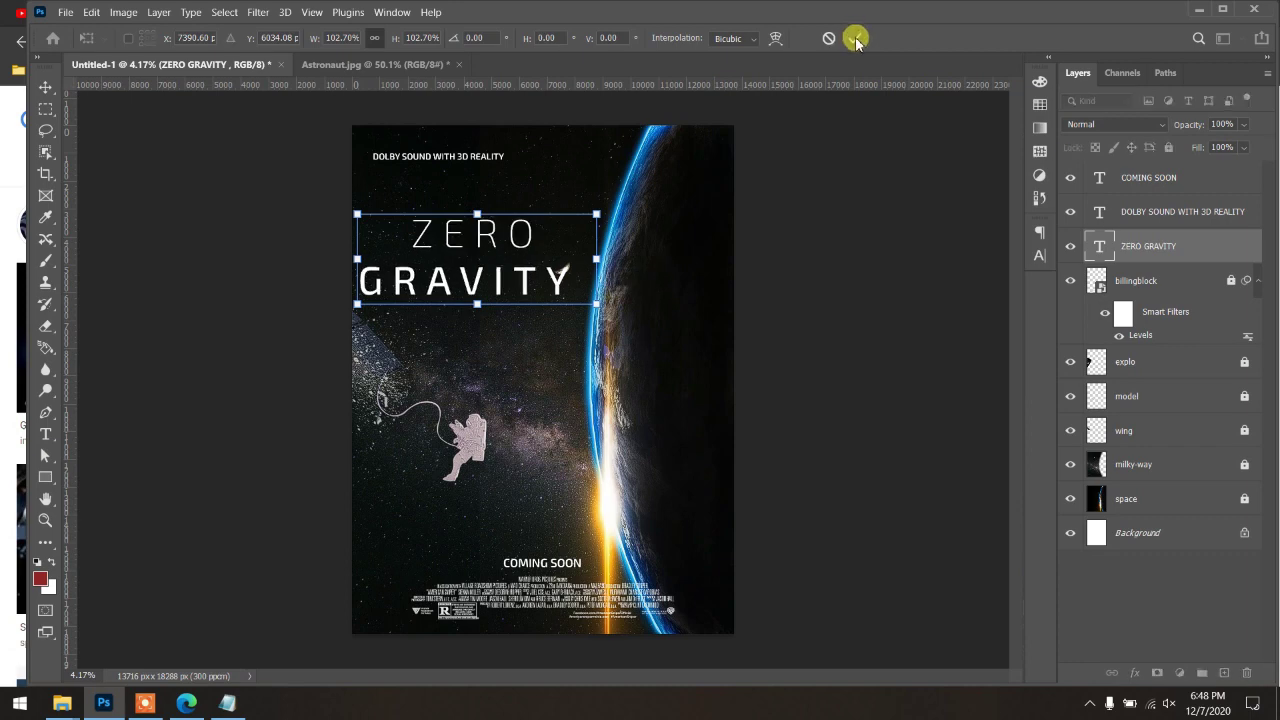
key(Return)
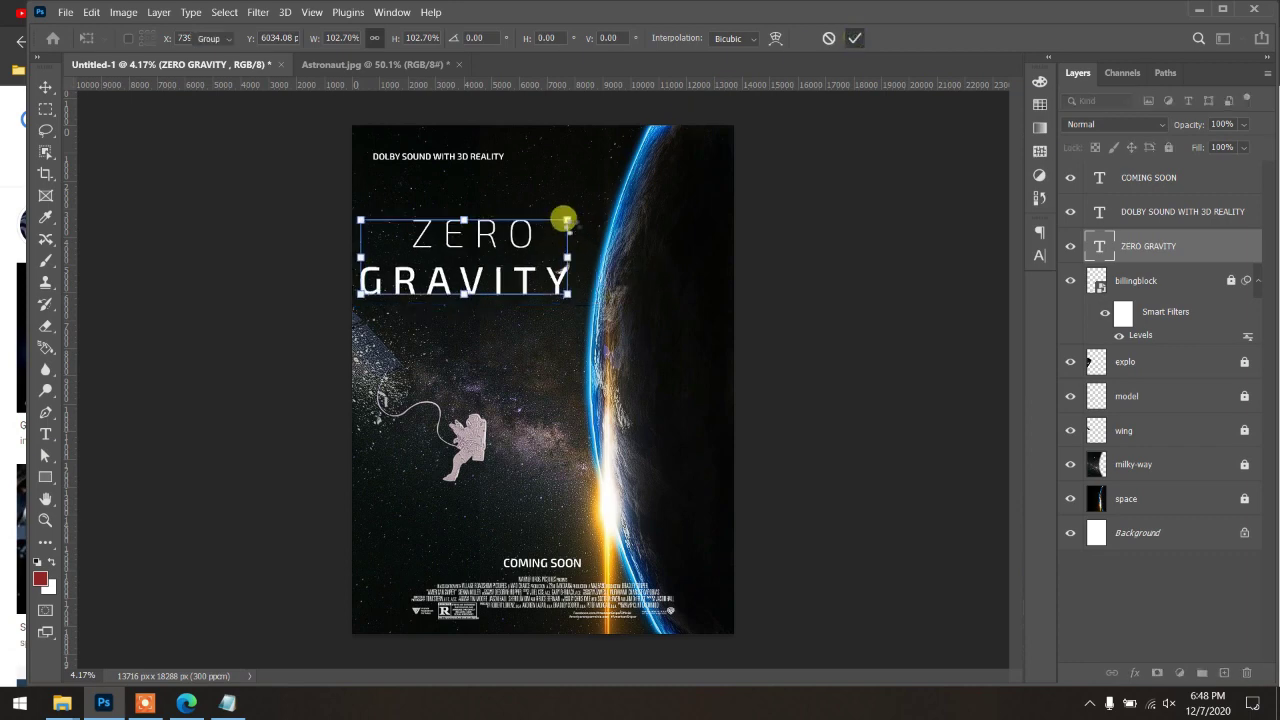
scroll(567, 219, down, 1)
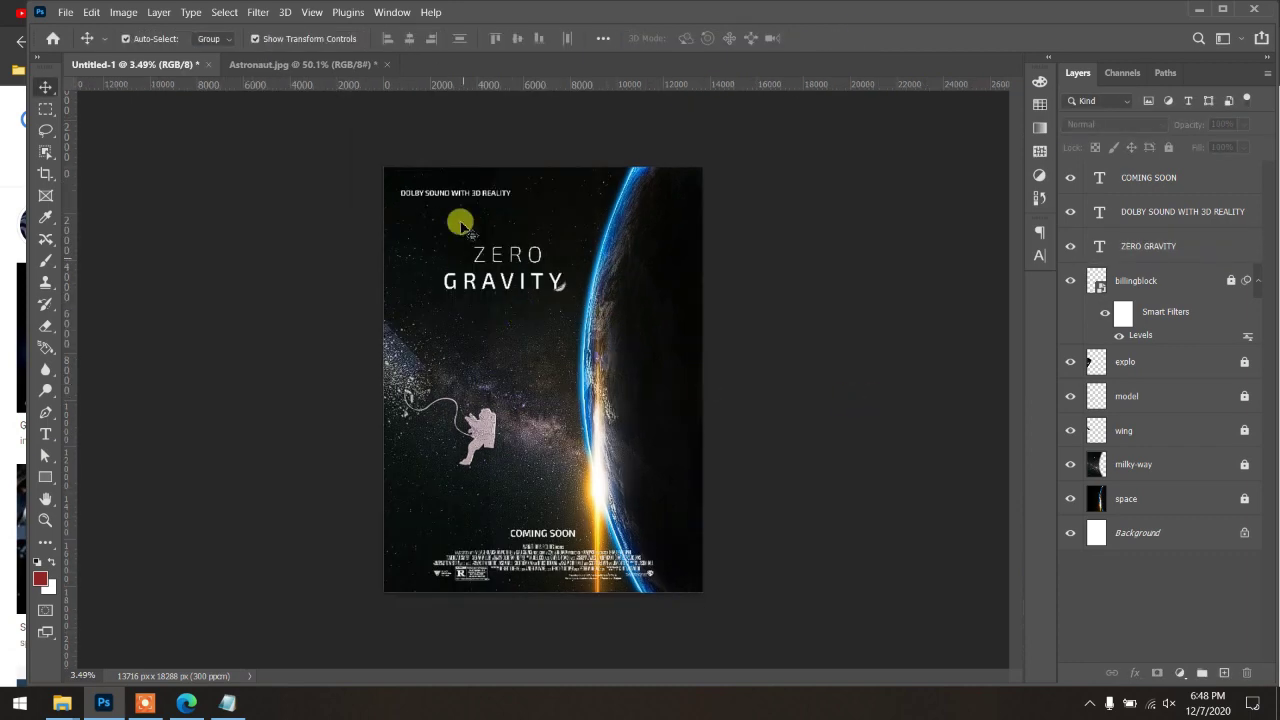
drag(502, 290, 484, 294)
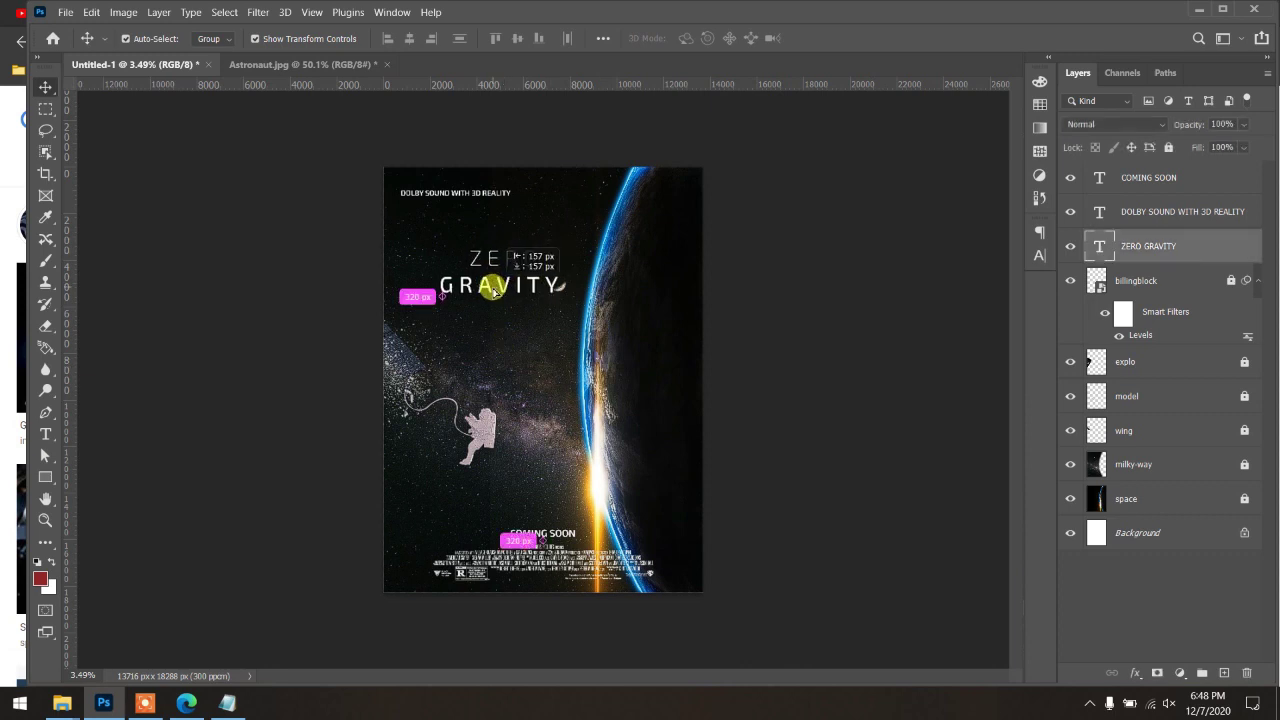
Step: Deselect the title, cycle through the full-screen preview modes, and zoom in on the poster
click(826, 300)
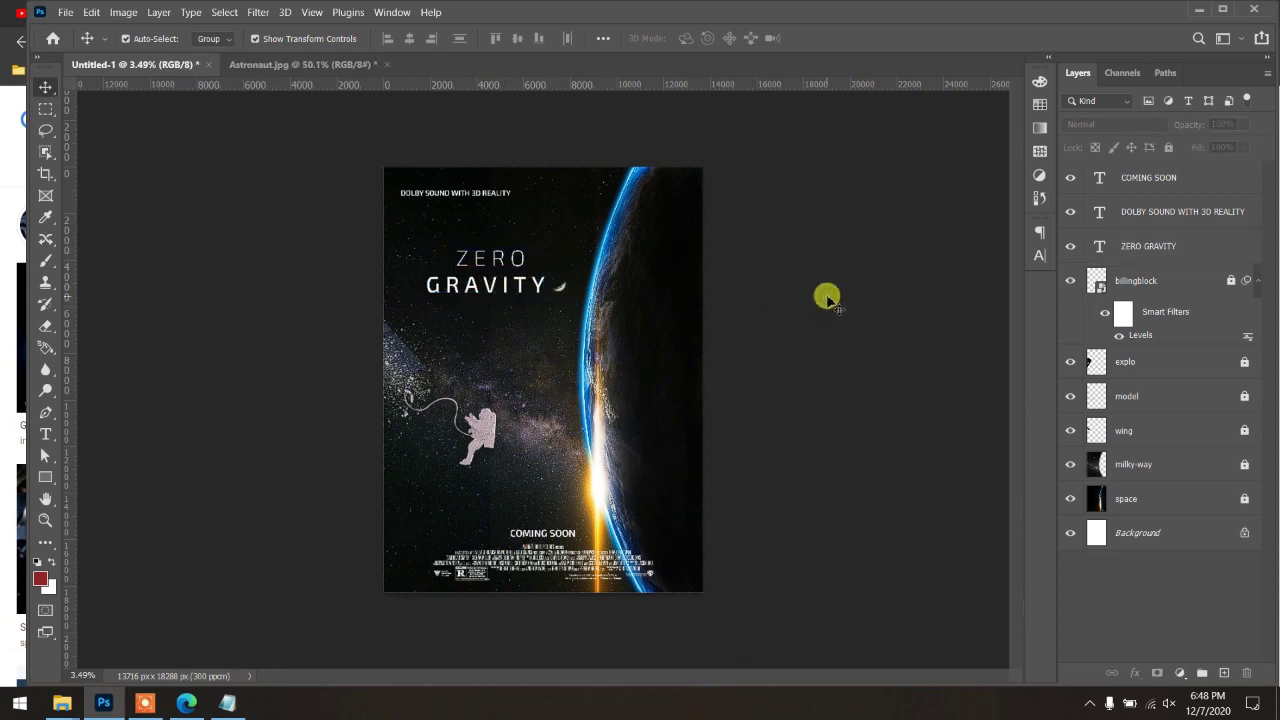
scroll(605, 352, up, 1)
key(f)
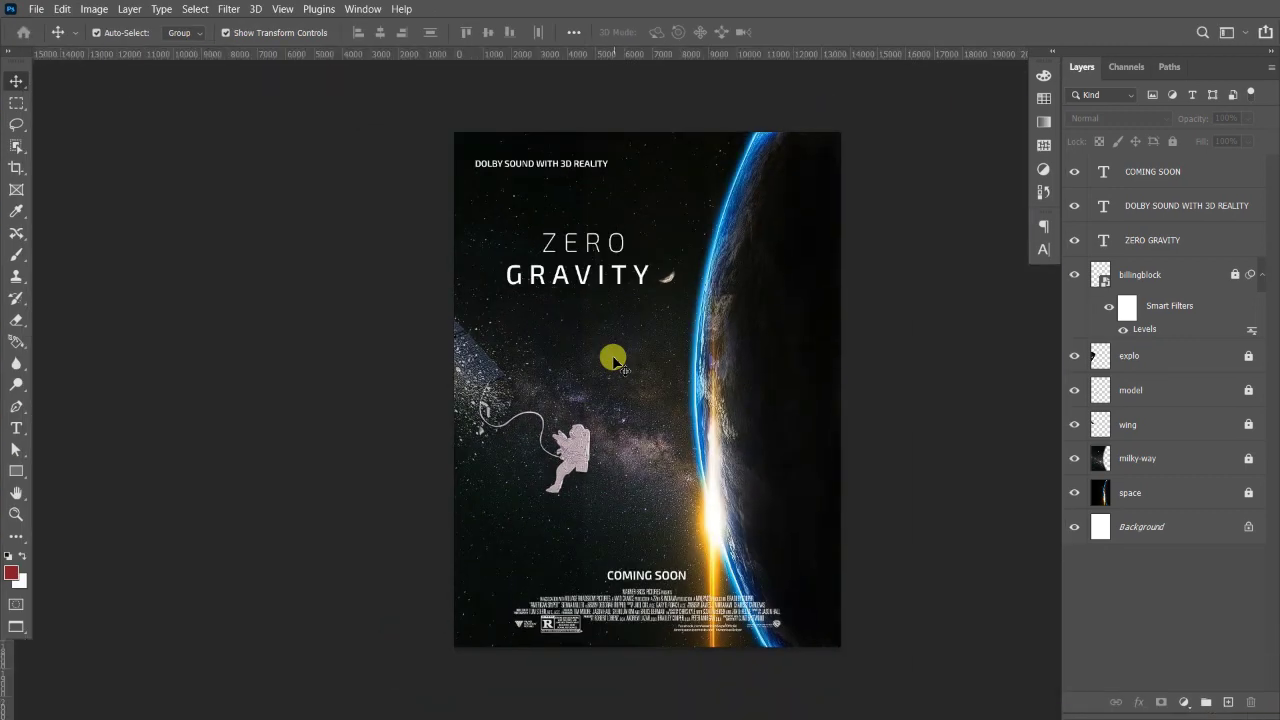
key(f)
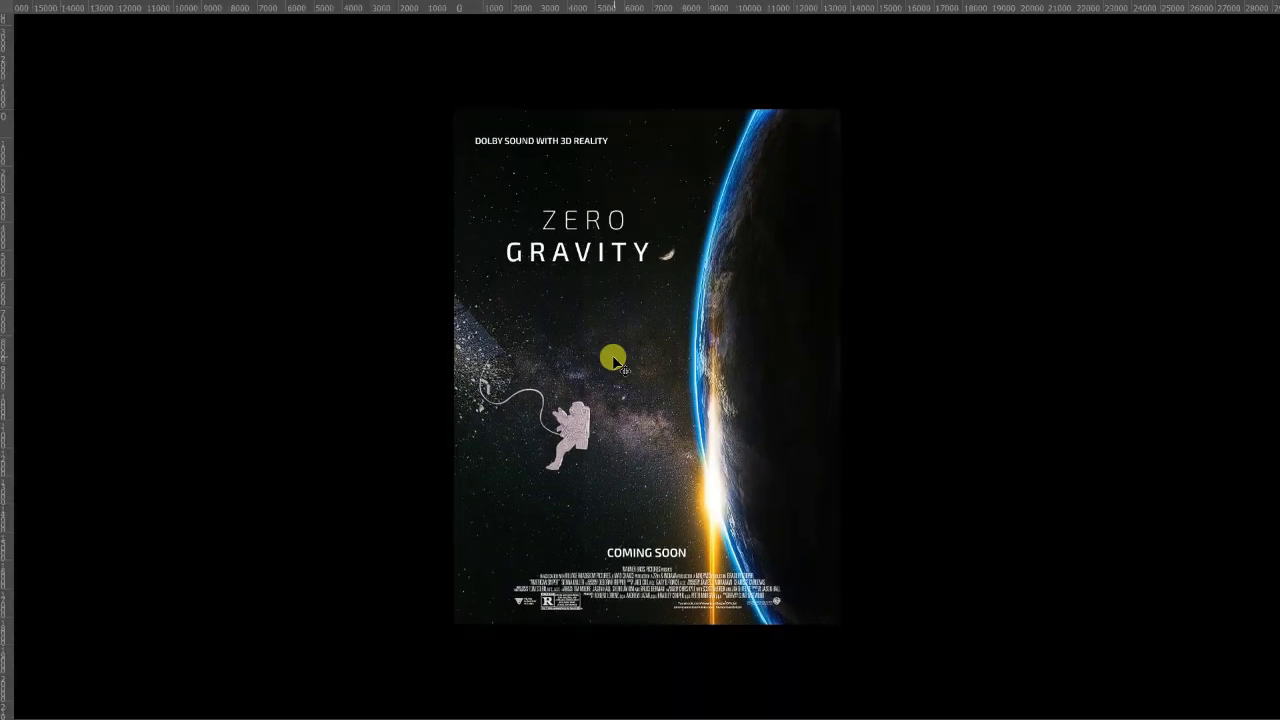
key(f)
key(f)
key(f)
scroll(691, 366, up, 1)
scroll(691, 366, up, 1)
scroll(693, 370, up, 1)
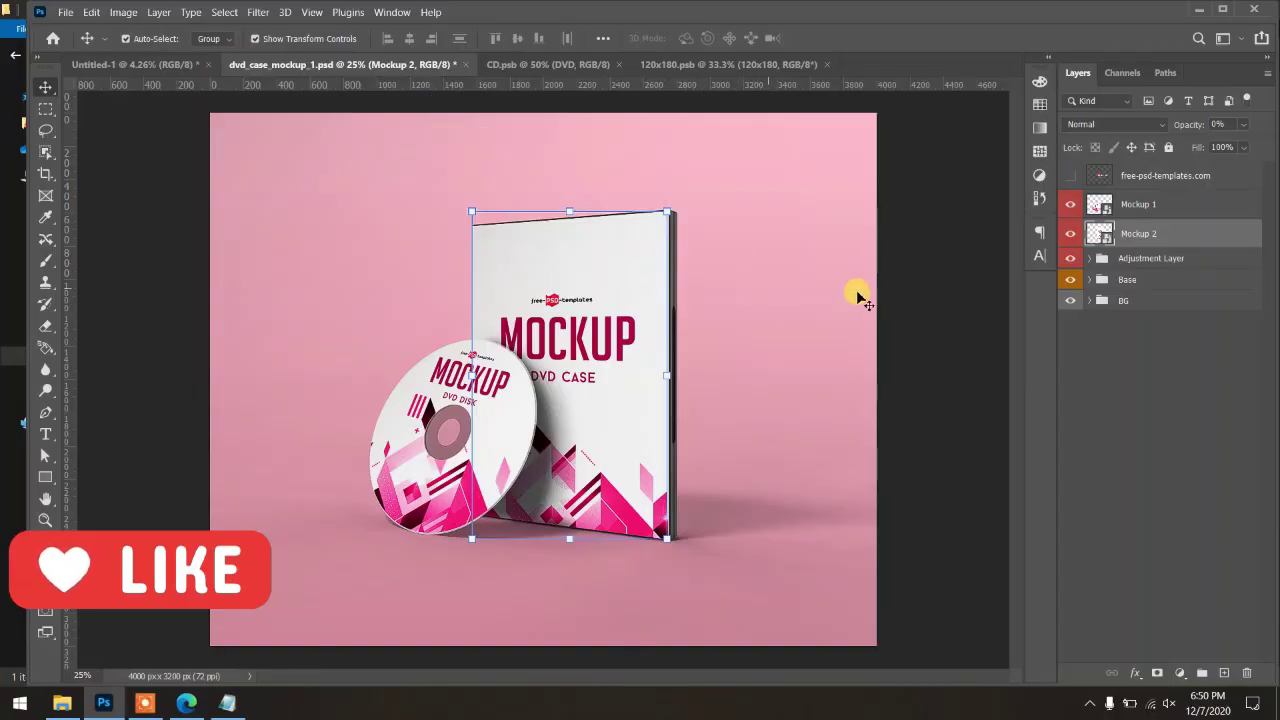
Step: Switch back to the Untitled-1 poster and choose File > Export > Export As
click(940, 310)
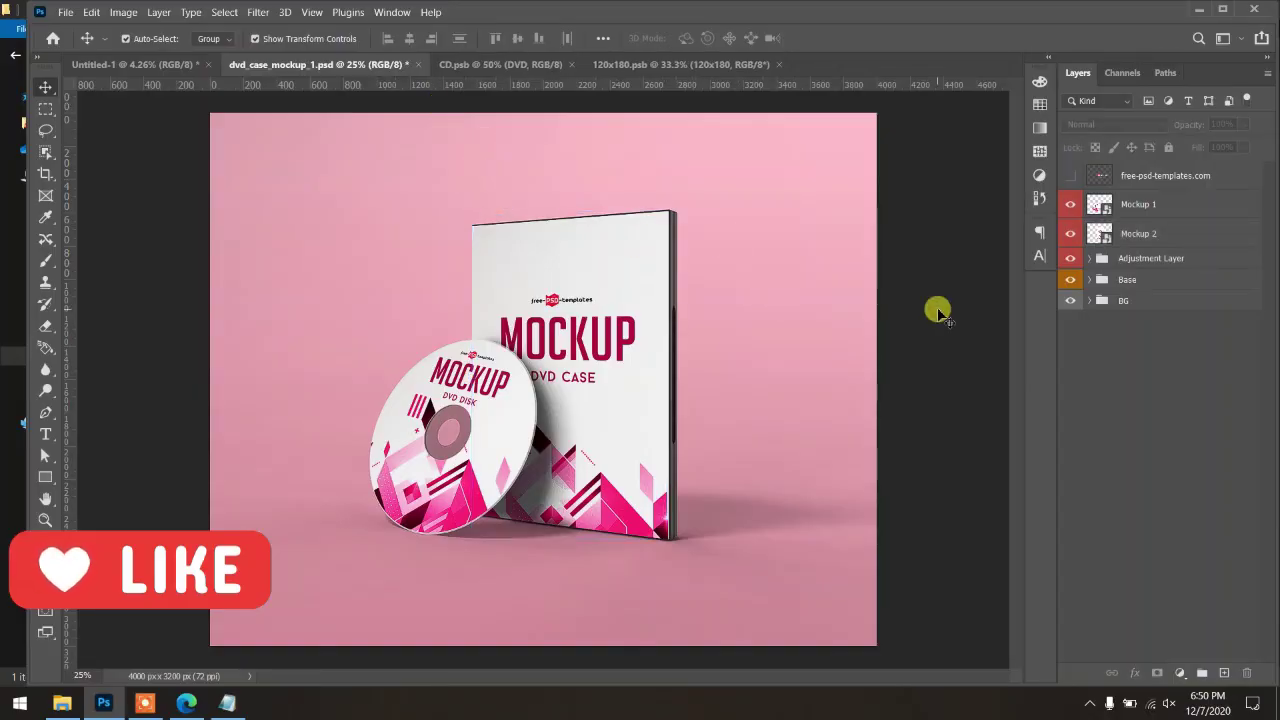
click(132, 64)
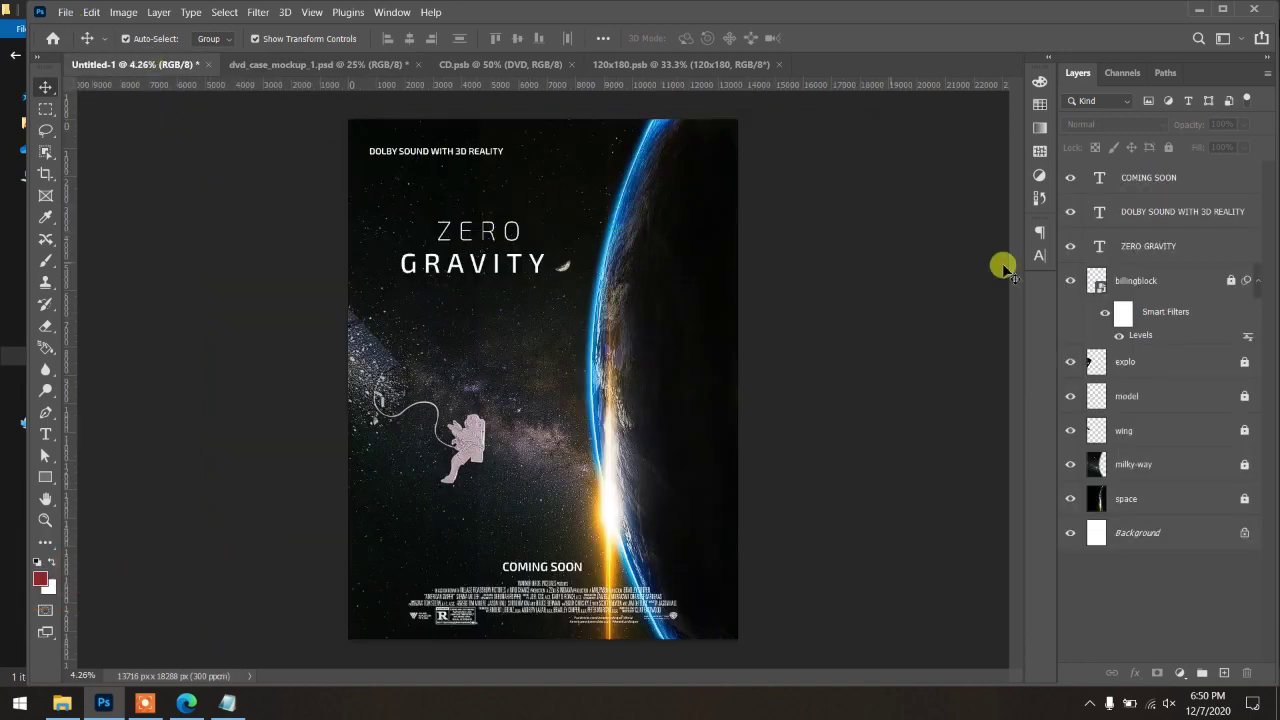
click(62, 14)
mouse_move(84, 243)
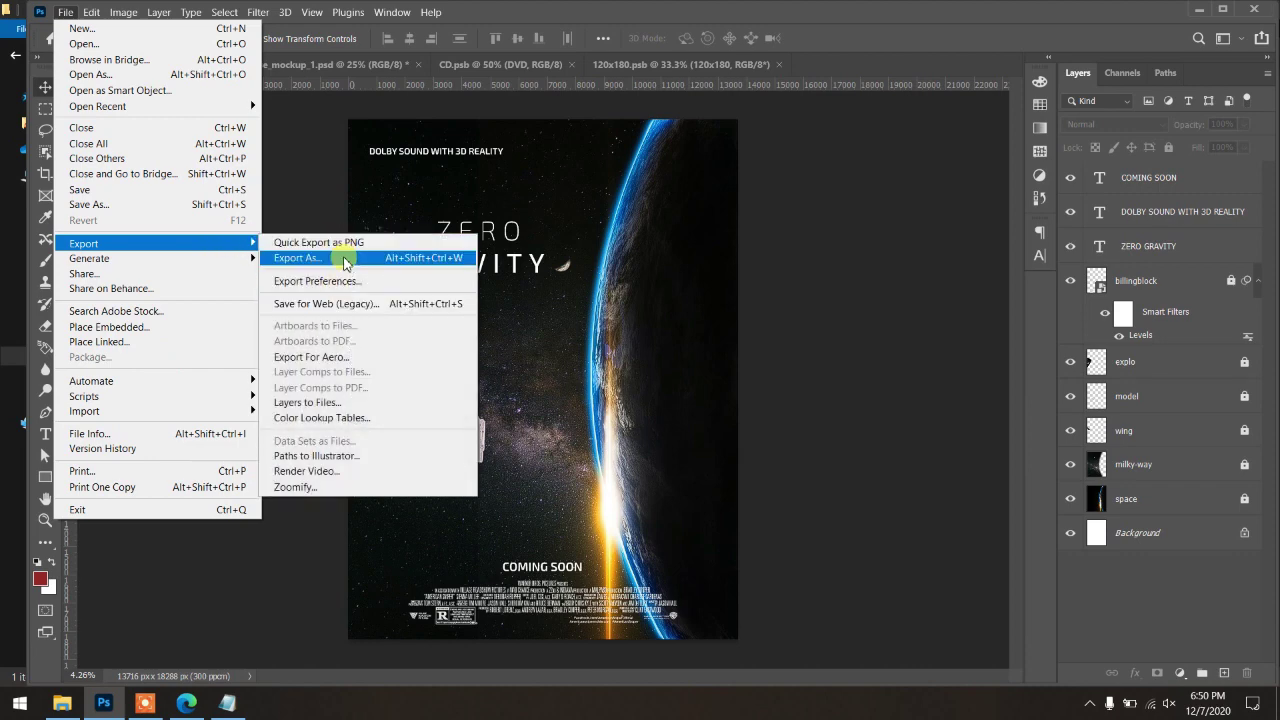
click(340, 257)
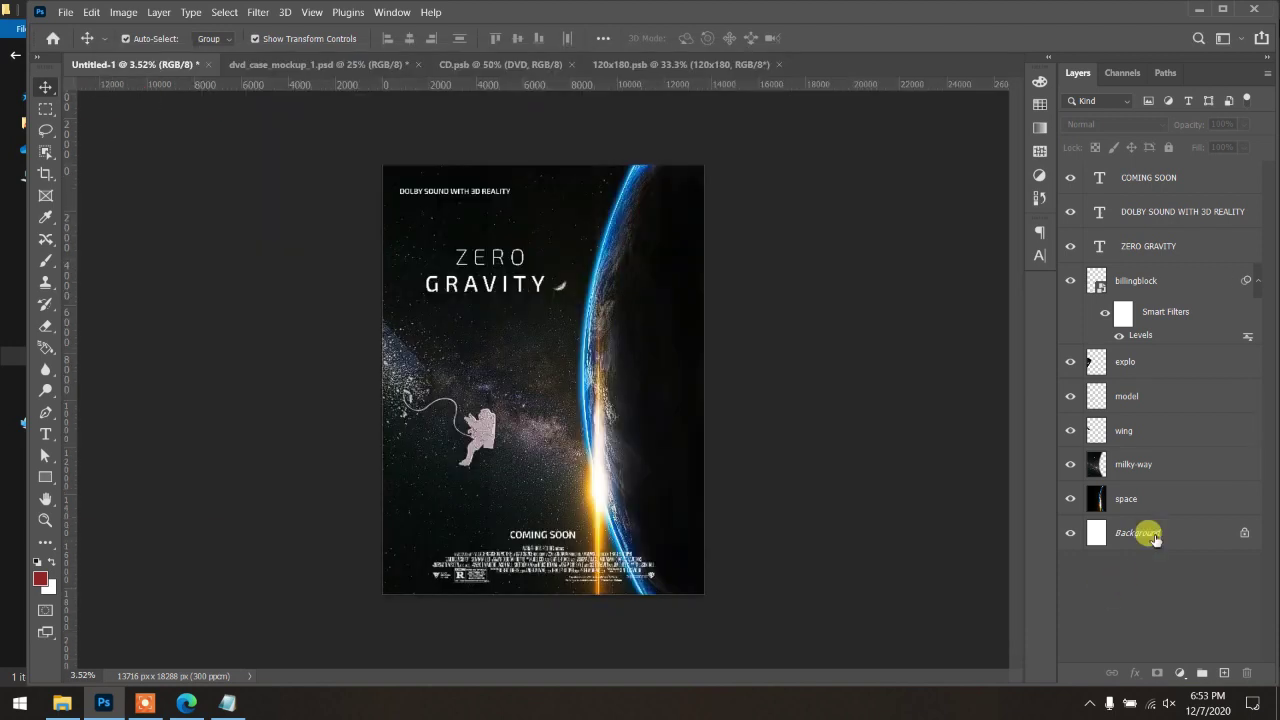
Step: Stamp all visible poster layers into a merged Layer 1 with Ctrl+Alt+Shift+E
click(1133, 367)
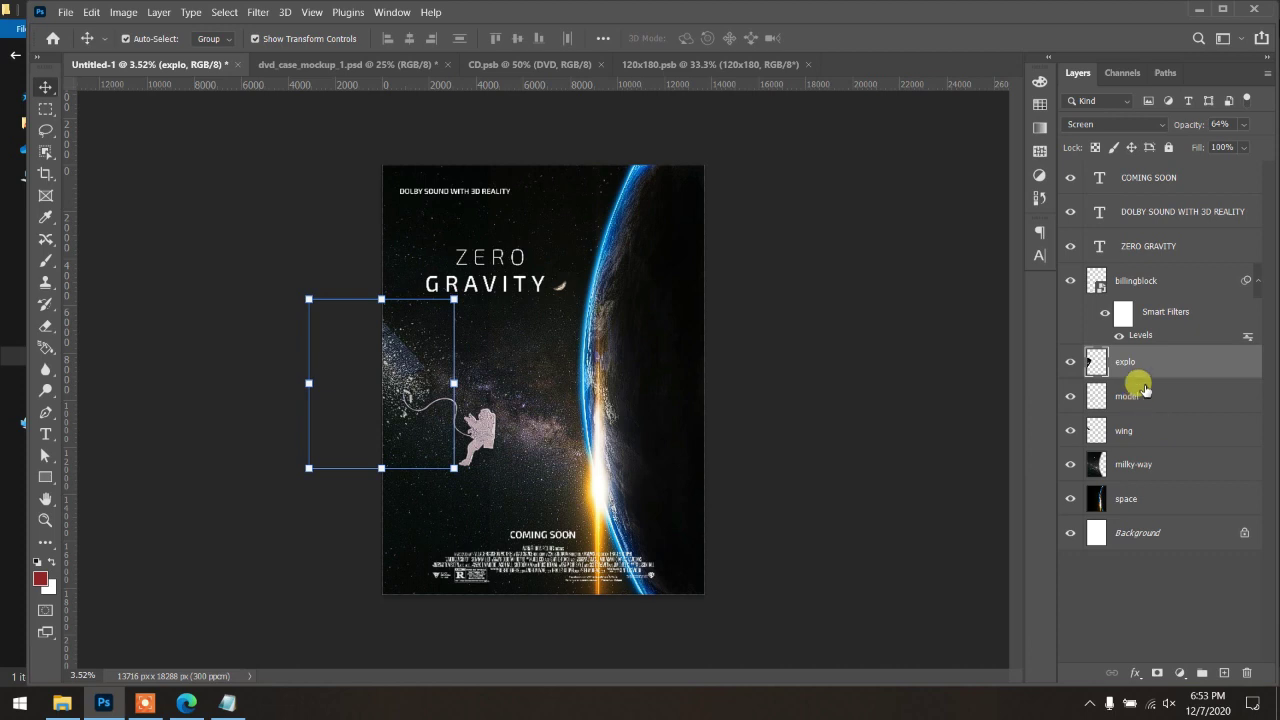
click(1213, 172)
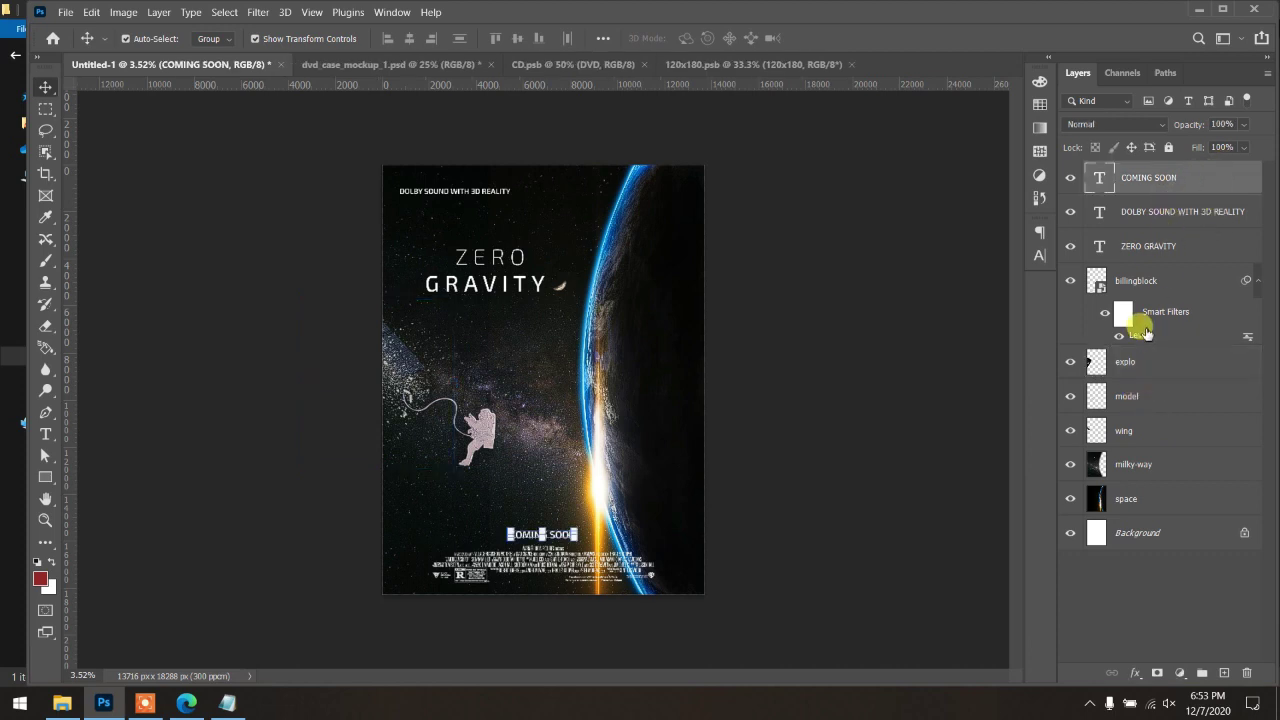
click(810, 410)
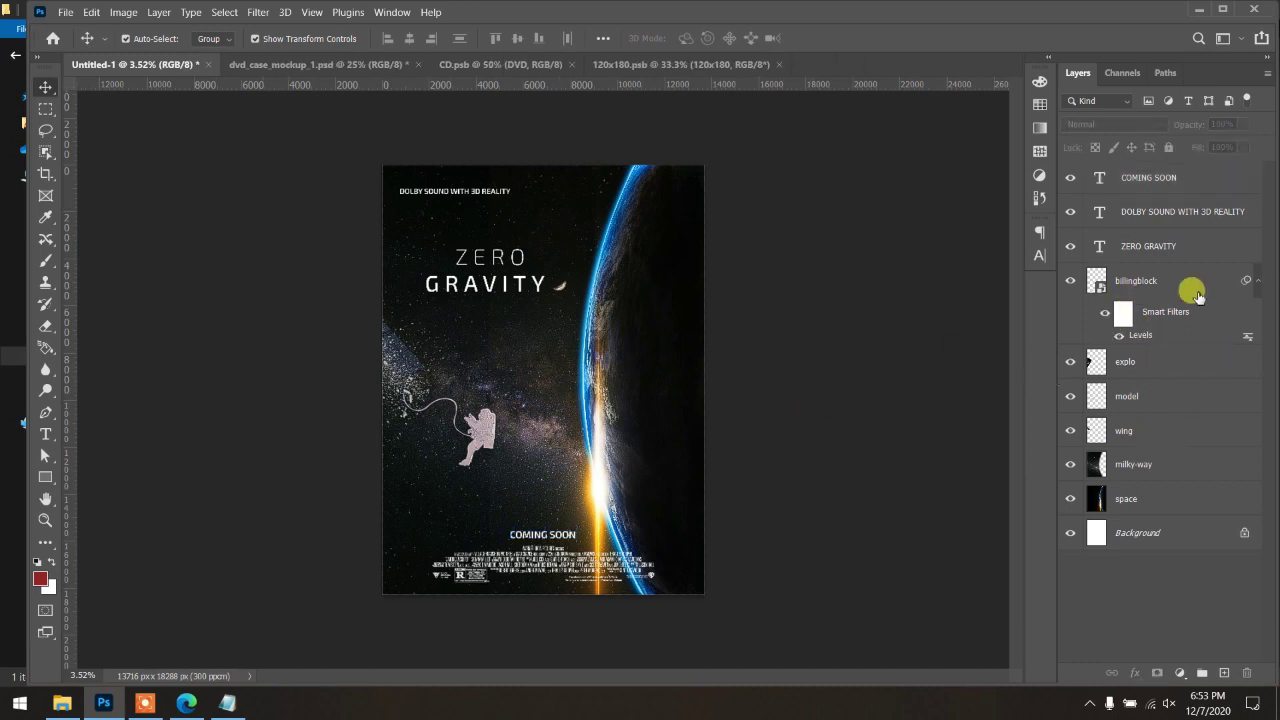
click(1163, 178)
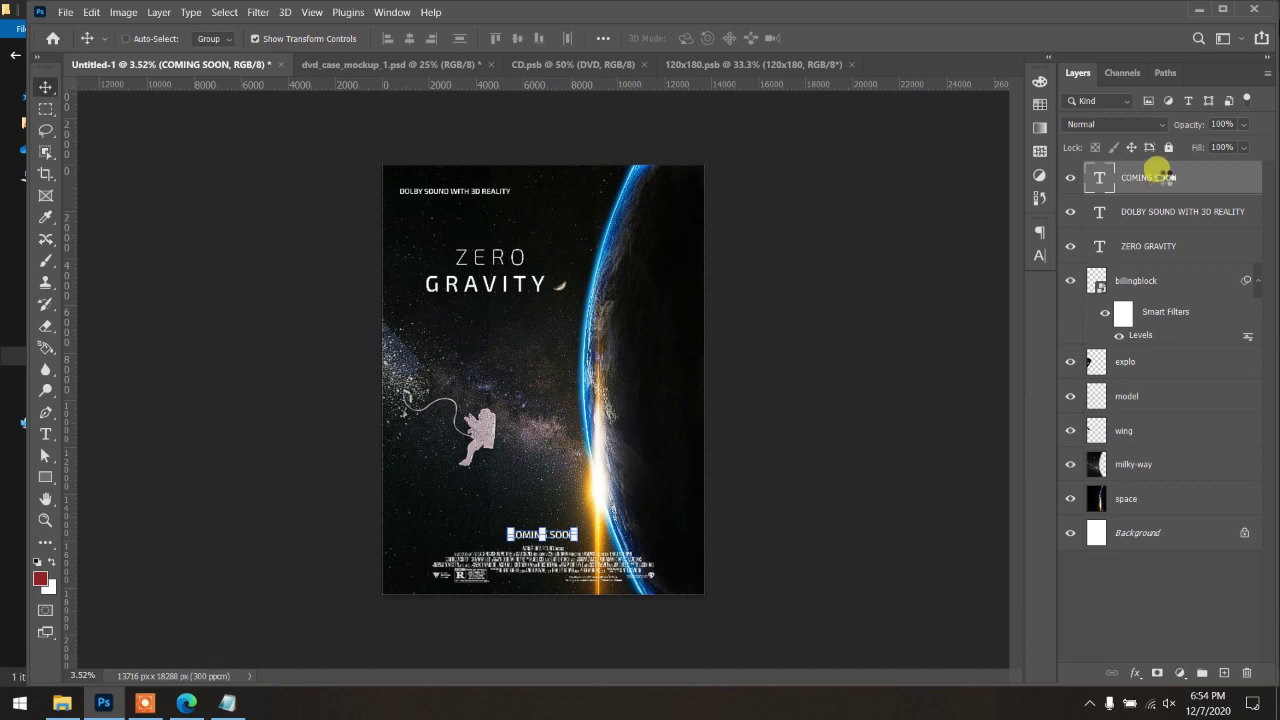
key(ctrl+shift+alt+e)
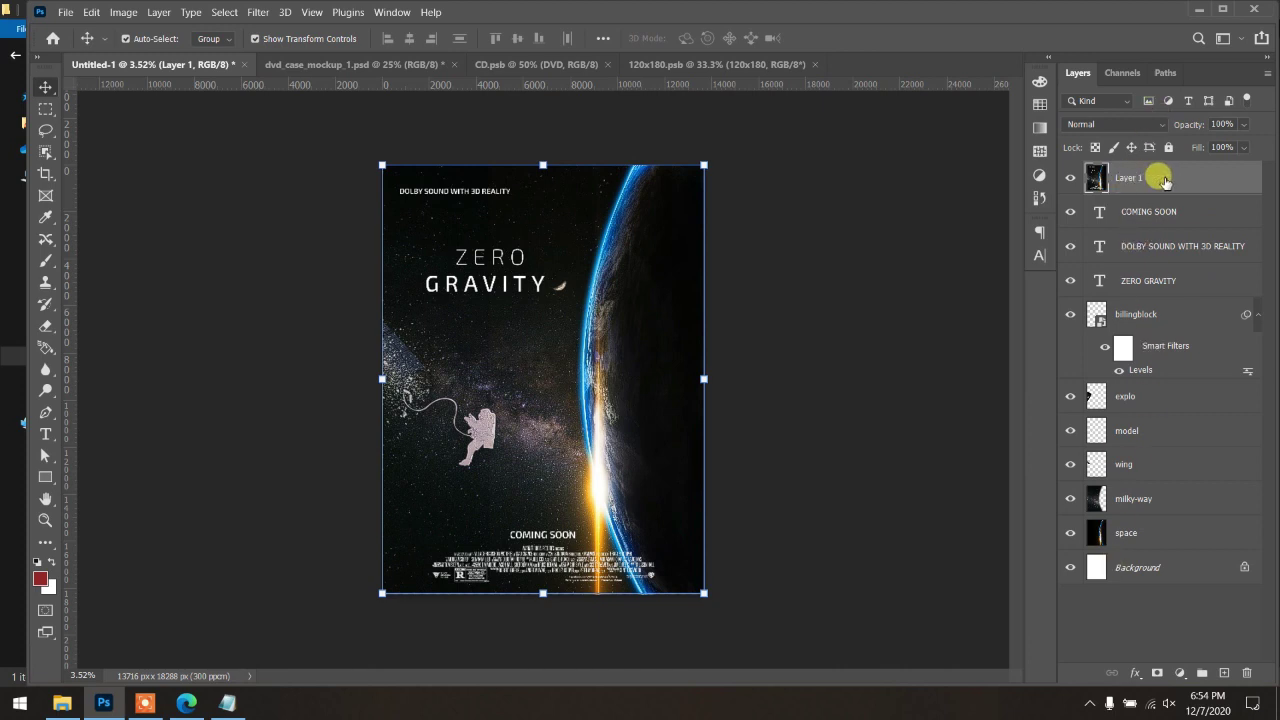
Step: Toggle layer visibility to compare merged Layer 1 with the original layers, then show all
drag(1070, 211, 1070, 567)
click(1070, 178)
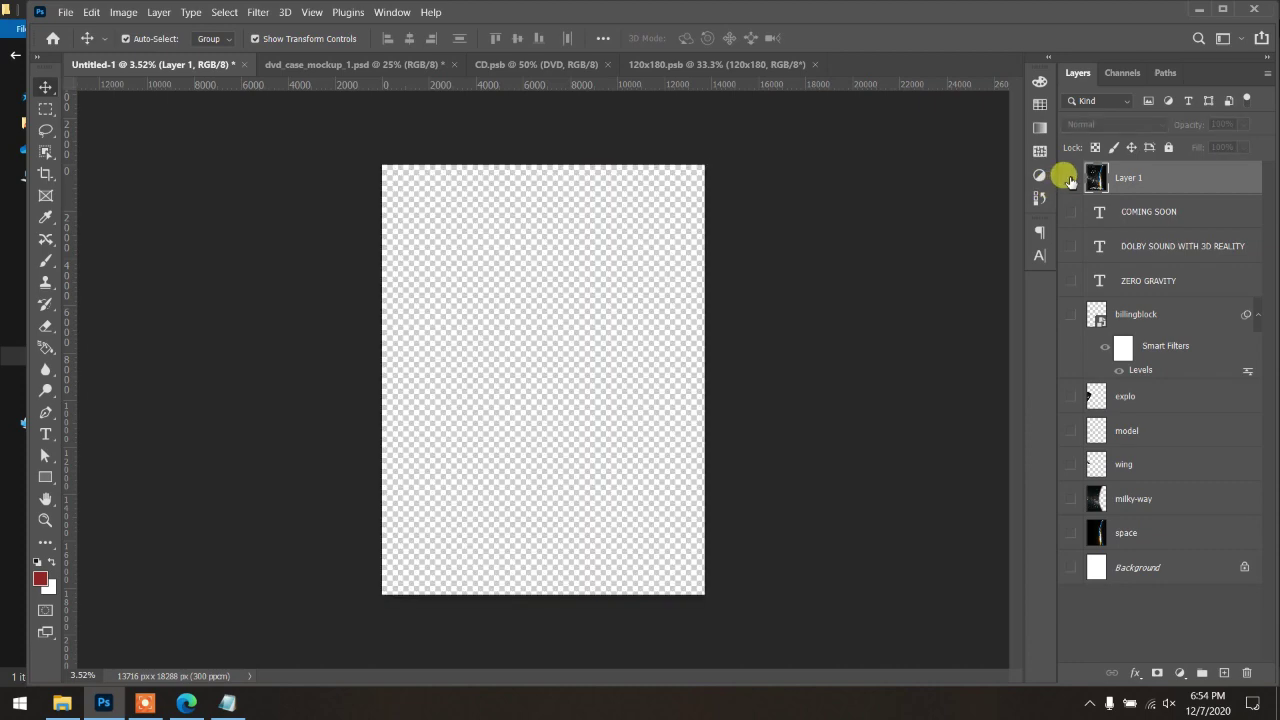
click(1070, 178)
click(1070, 178)
drag(1070, 178, 1062, 567)
click(1070, 178)
click(1070, 314)
click(1070, 396)
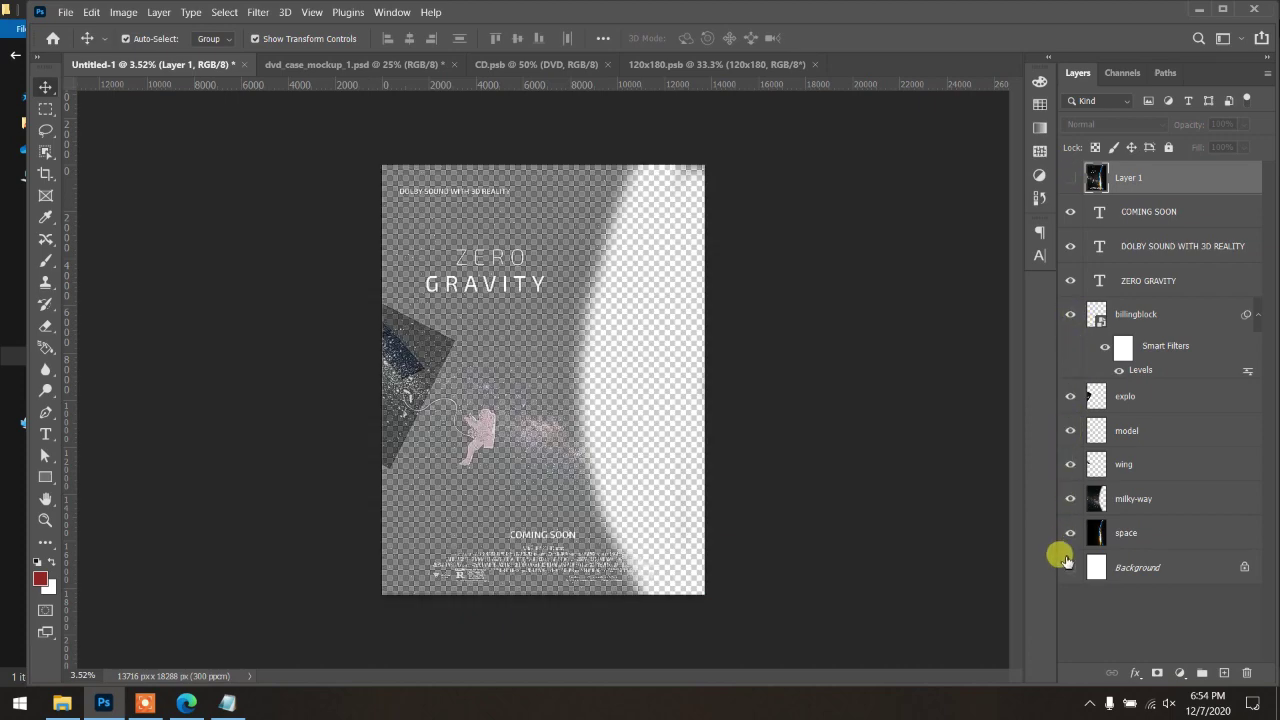
click(1150, 211)
click(1070, 178)
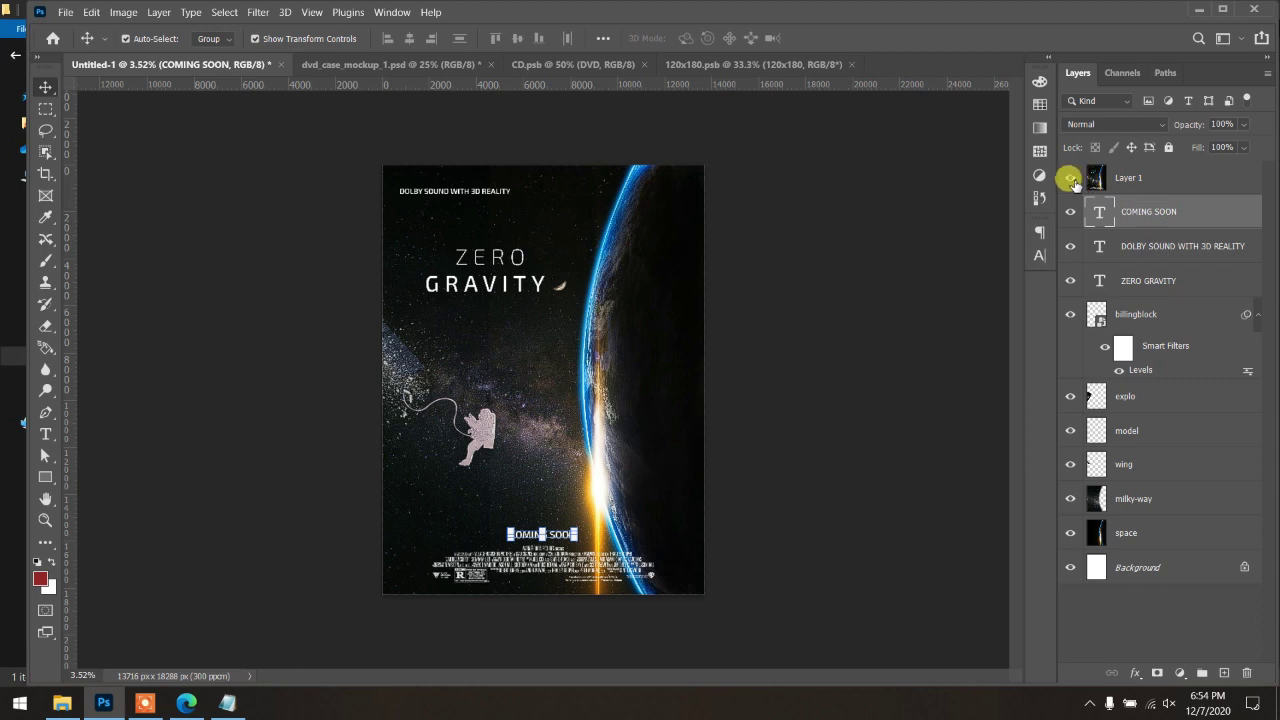
Step: Group the COMING SOON through space layers into Group 1 and hide it
shift+click(1182, 538)
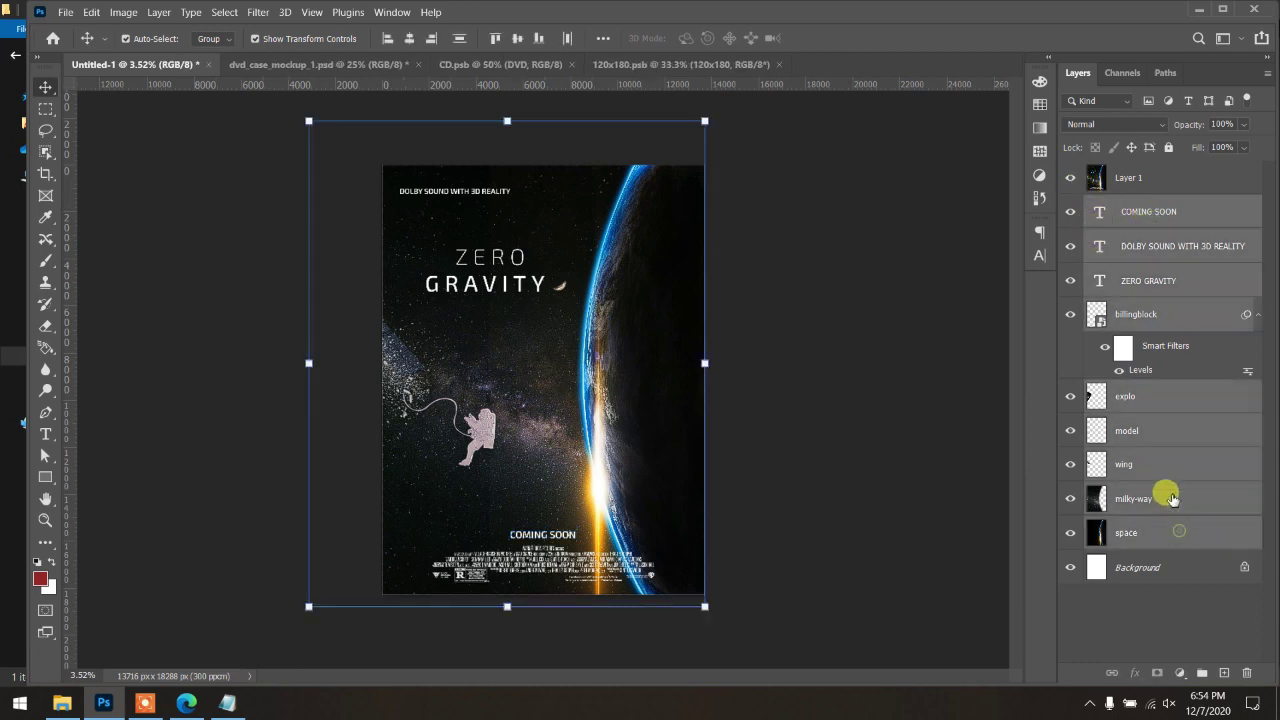
key(ctrl+g)
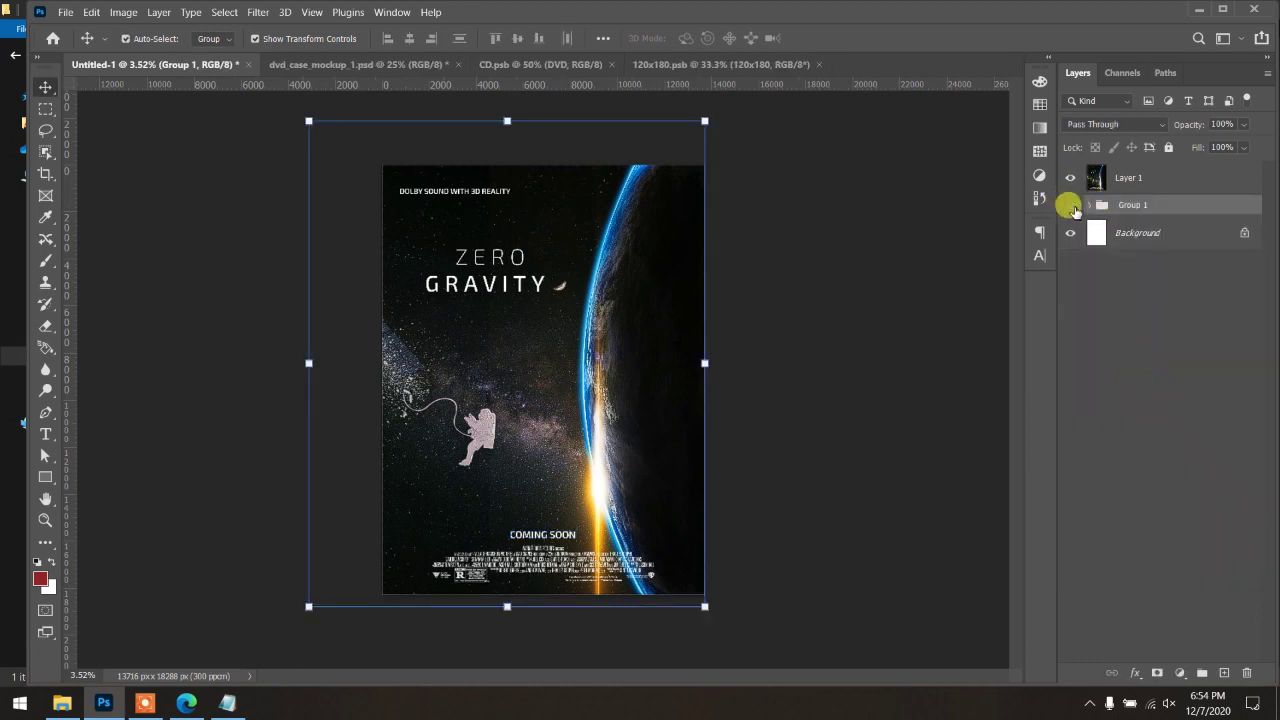
click(1178, 365)
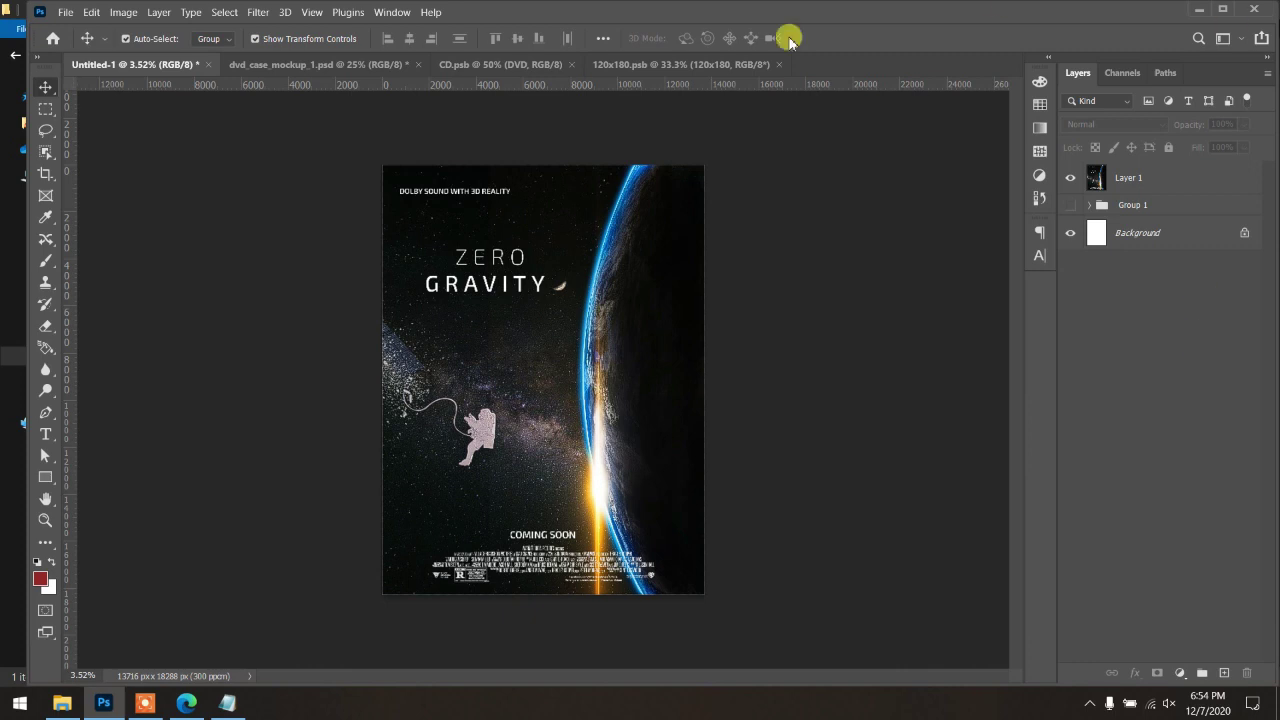
Step: Export the poster as a 100% quality JPG named 'movie poster' to the Desktop
click(63, 13)
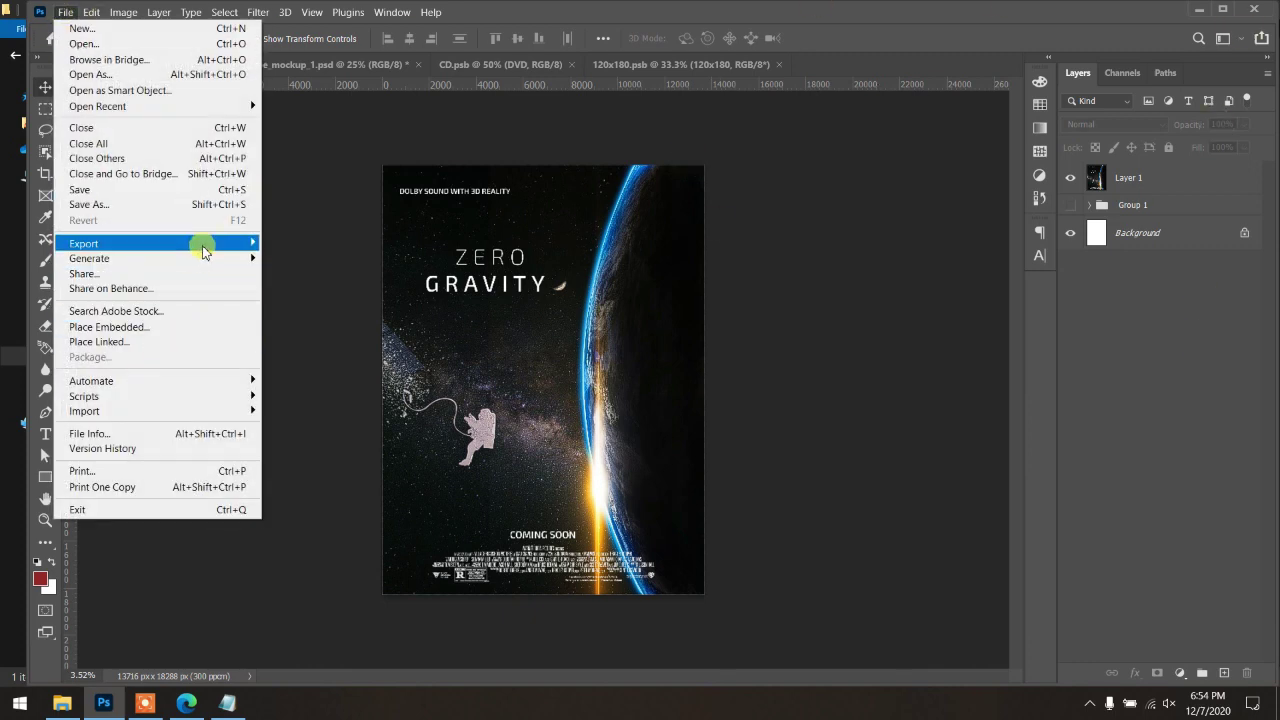
mouse_move(84, 243)
click(337, 259)
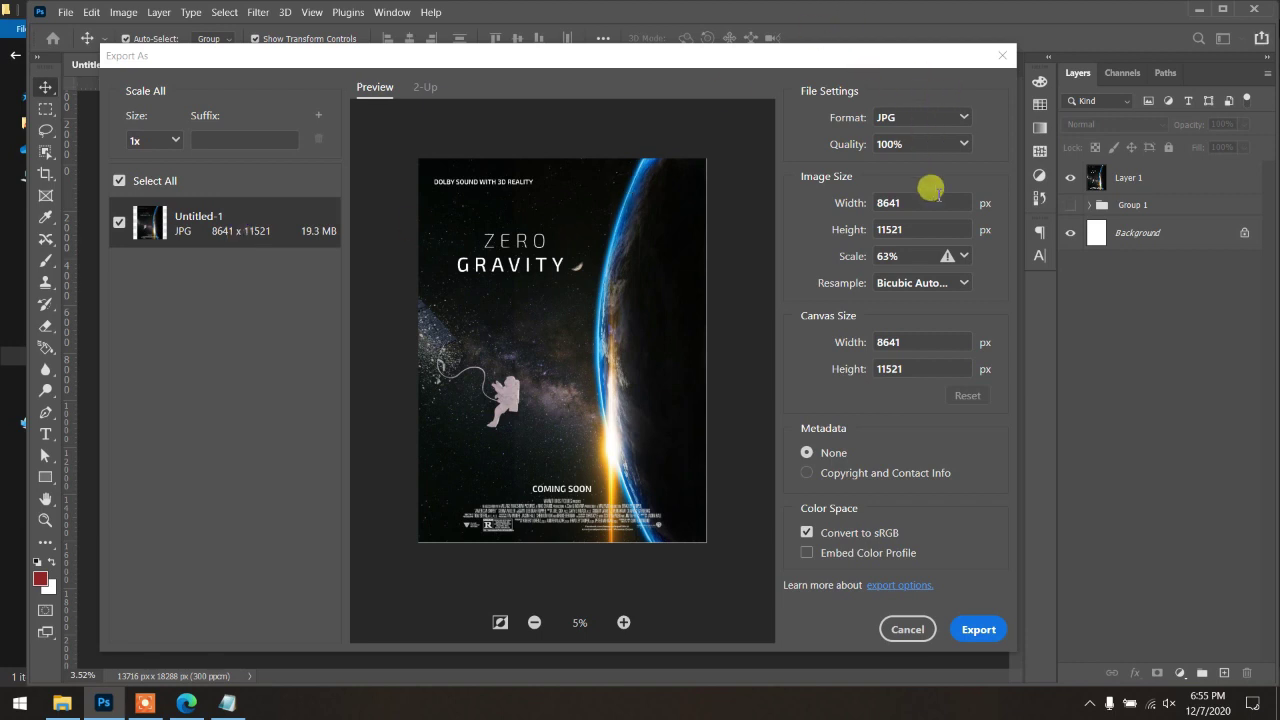
click(977, 630)
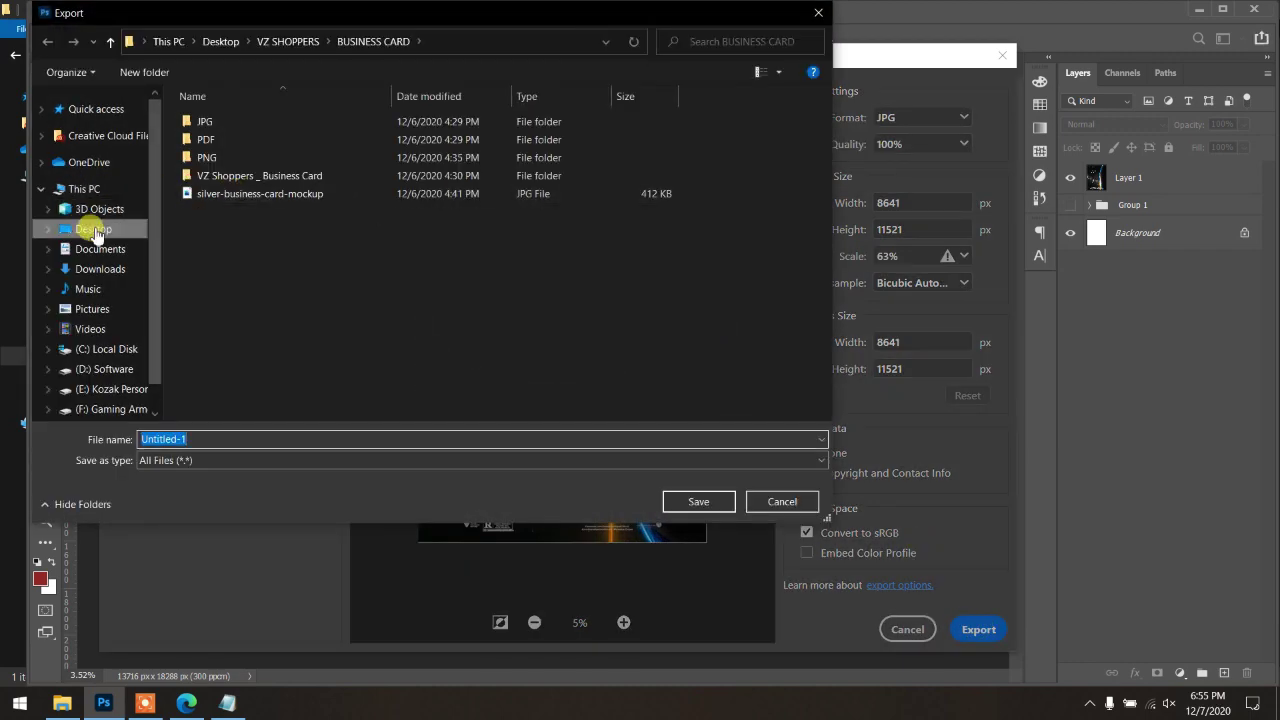
click(90, 229)
text(movie poster)
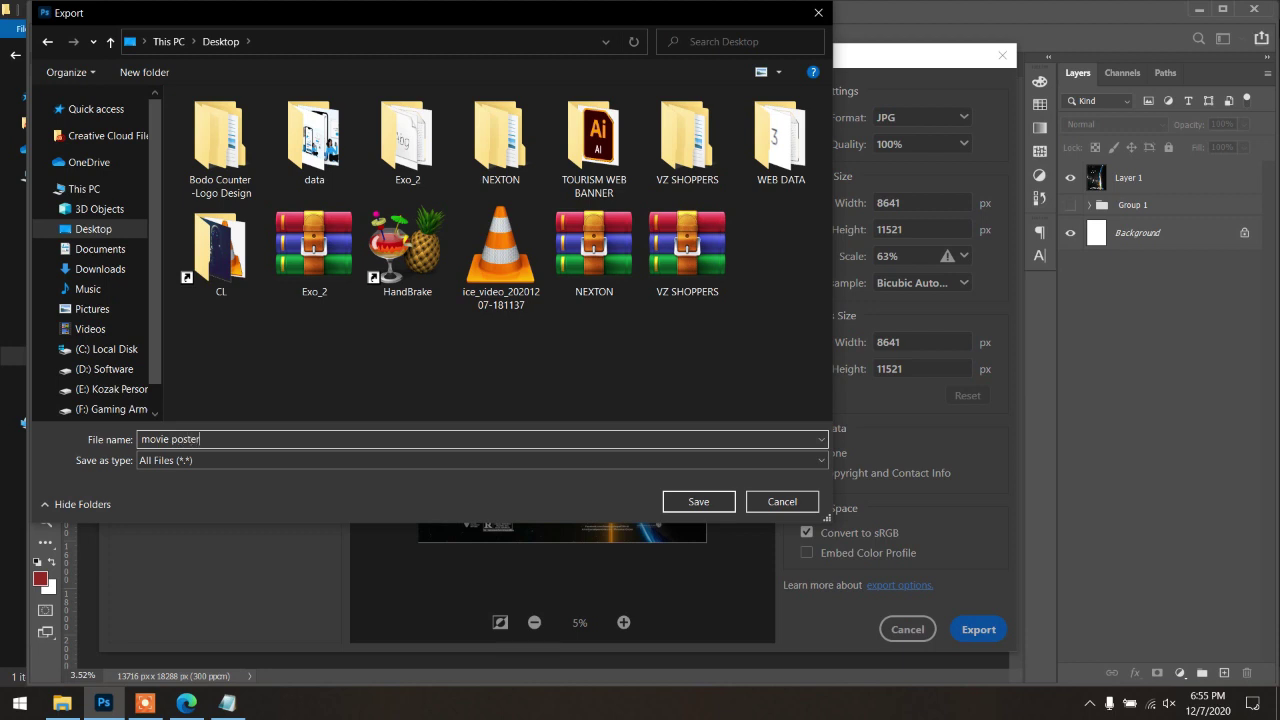
click(722, 501)
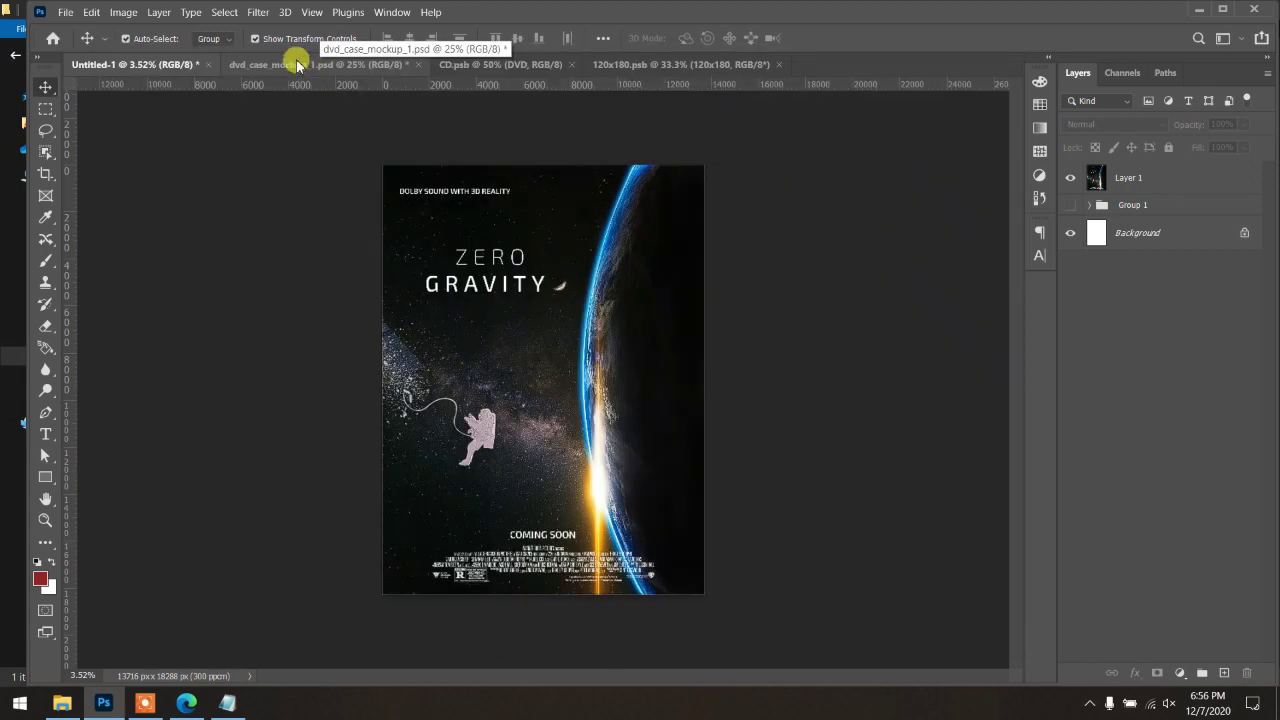
Step: Place the Desktop 'movie poster' JPG as an embedded image in 120x180.psb
click(297, 66)
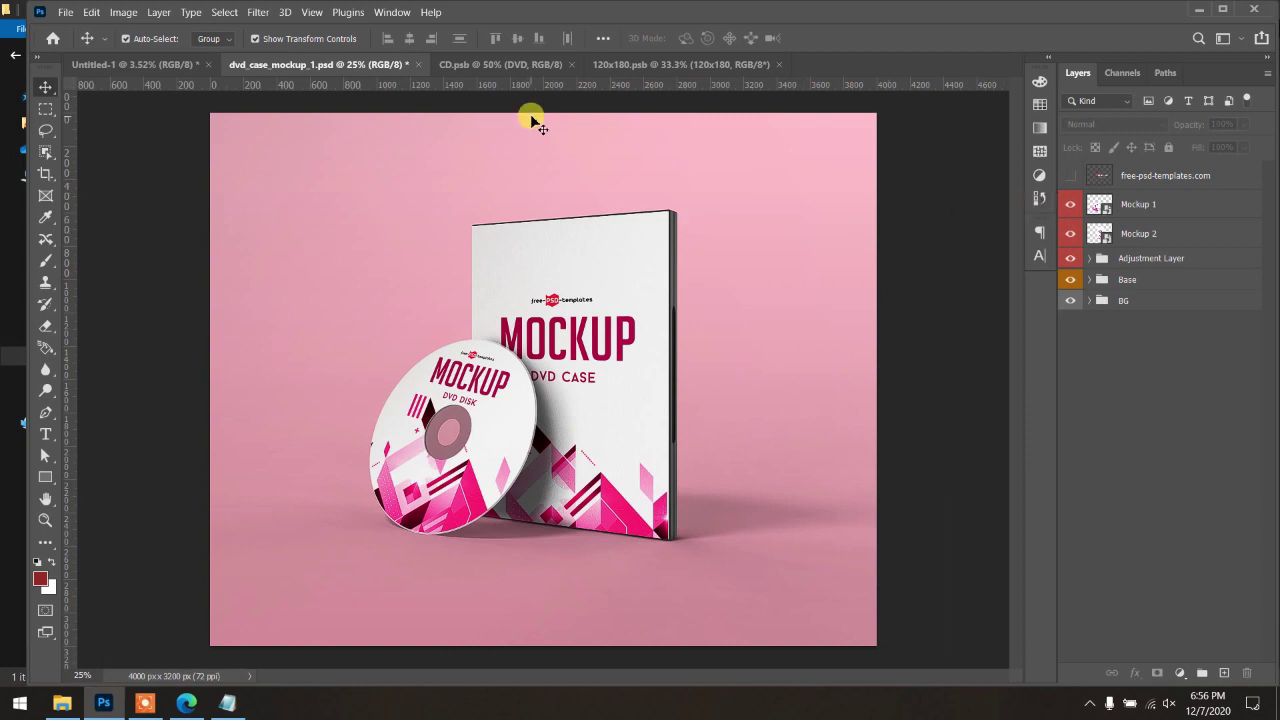
click(515, 64)
click(685, 64)
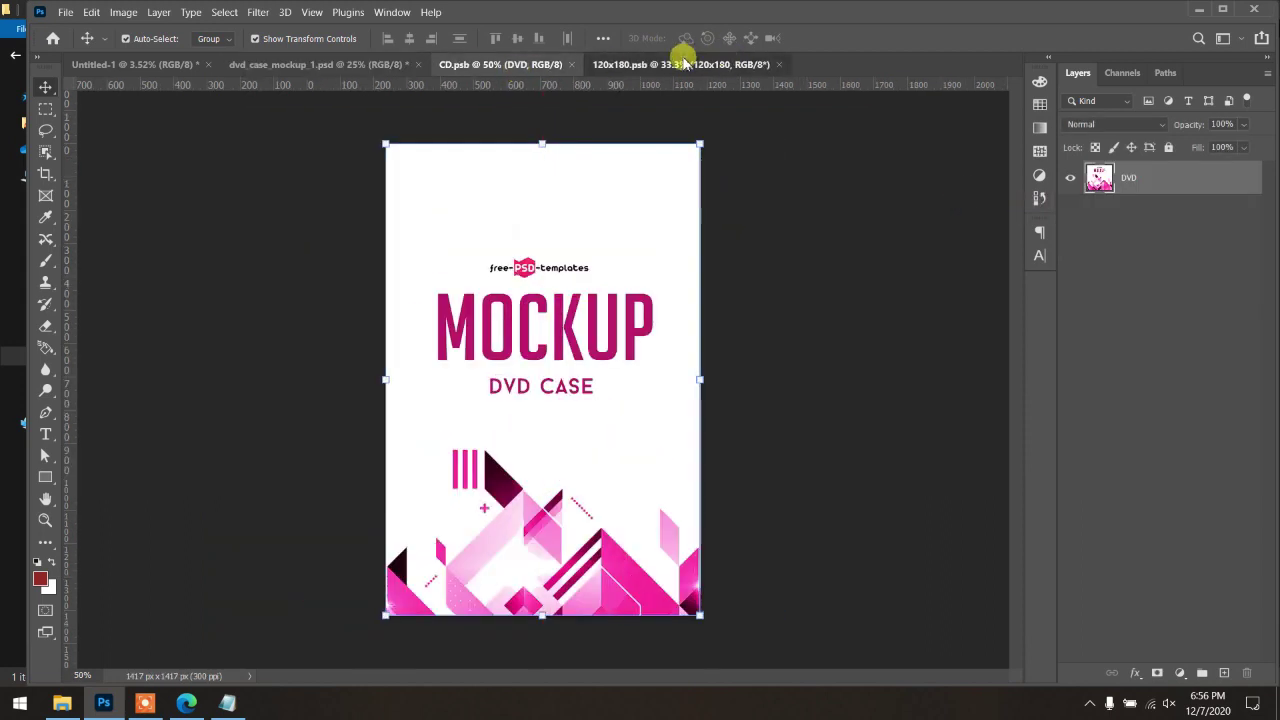
click(790, 296)
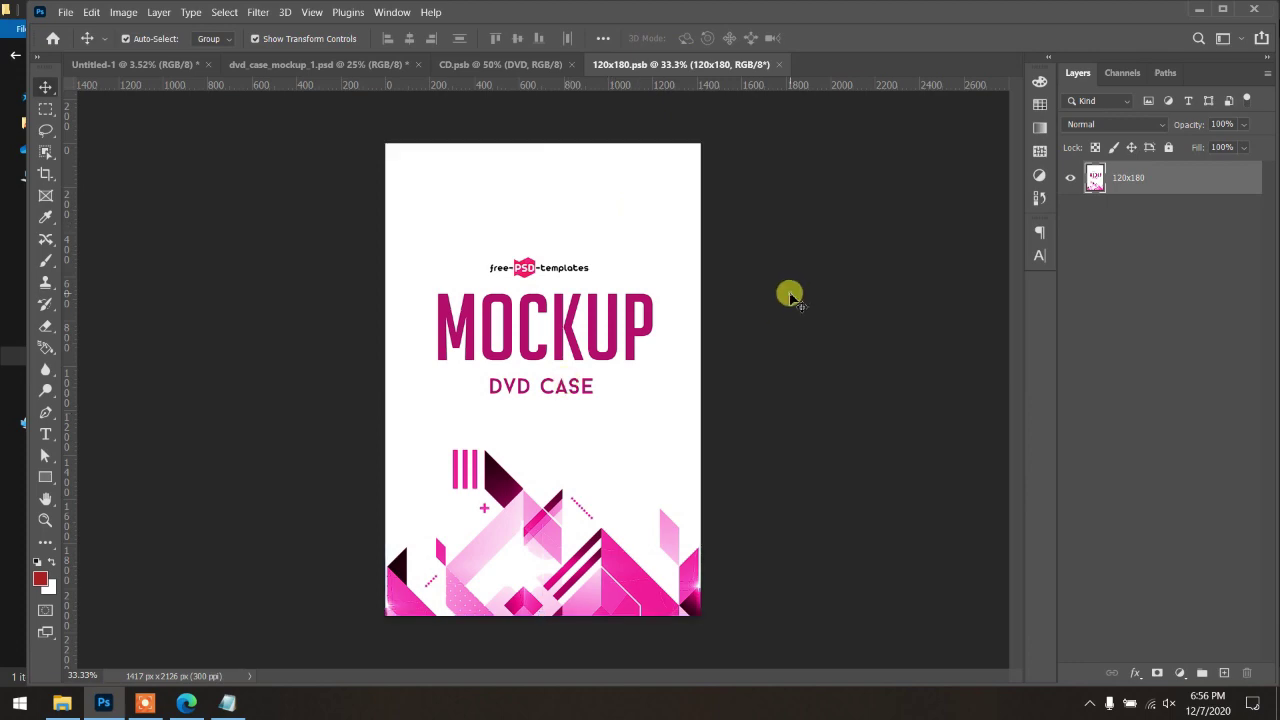
click(65, 14)
click(130, 327)
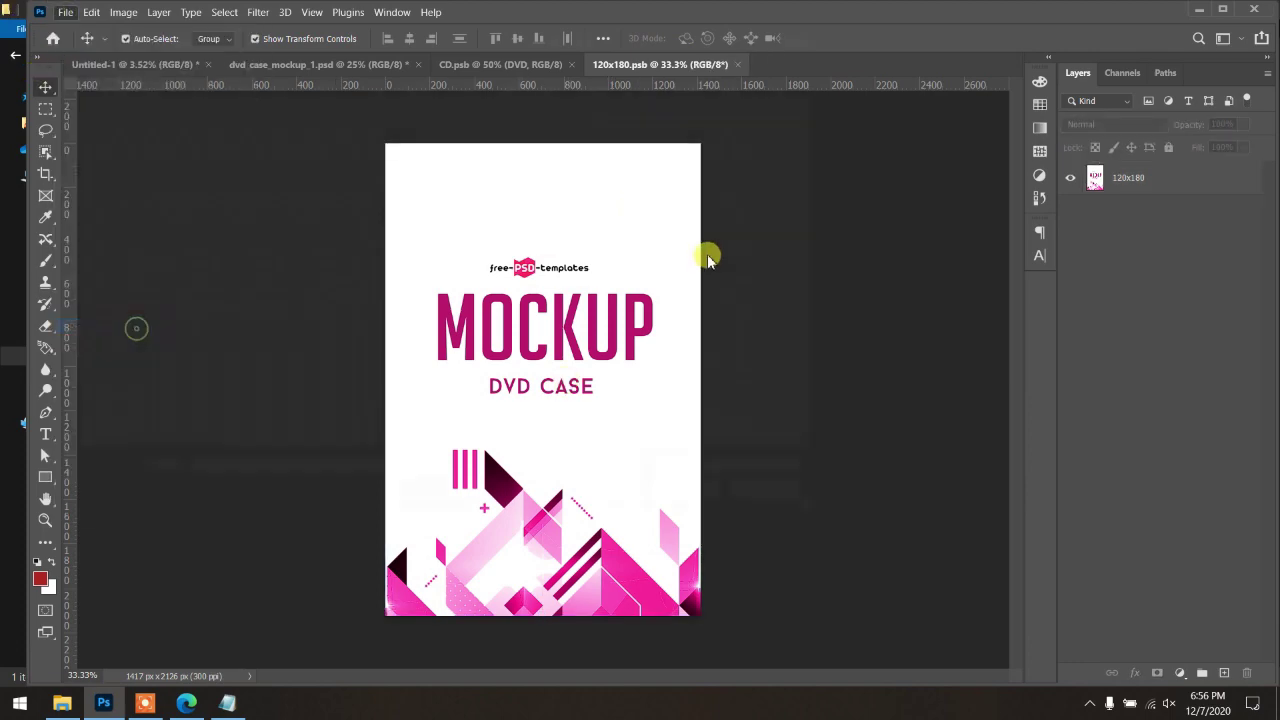
click(90, 229)
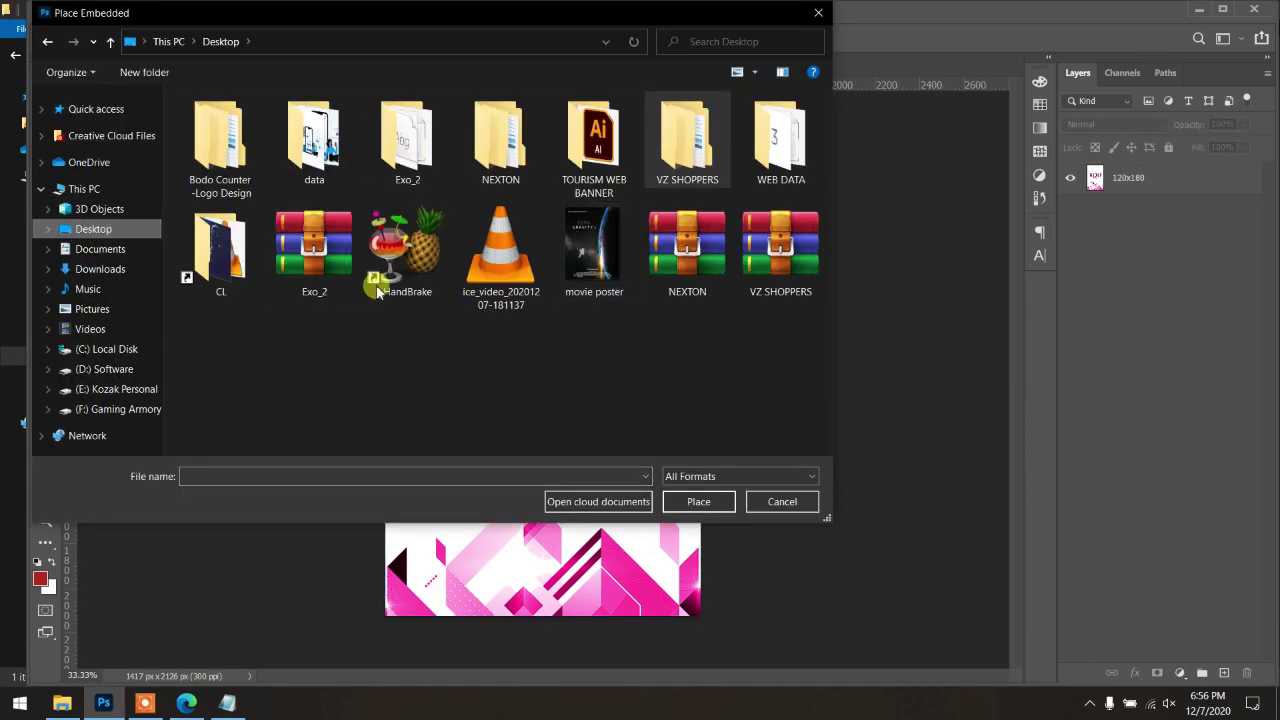
click(575, 249)
click(700, 501)
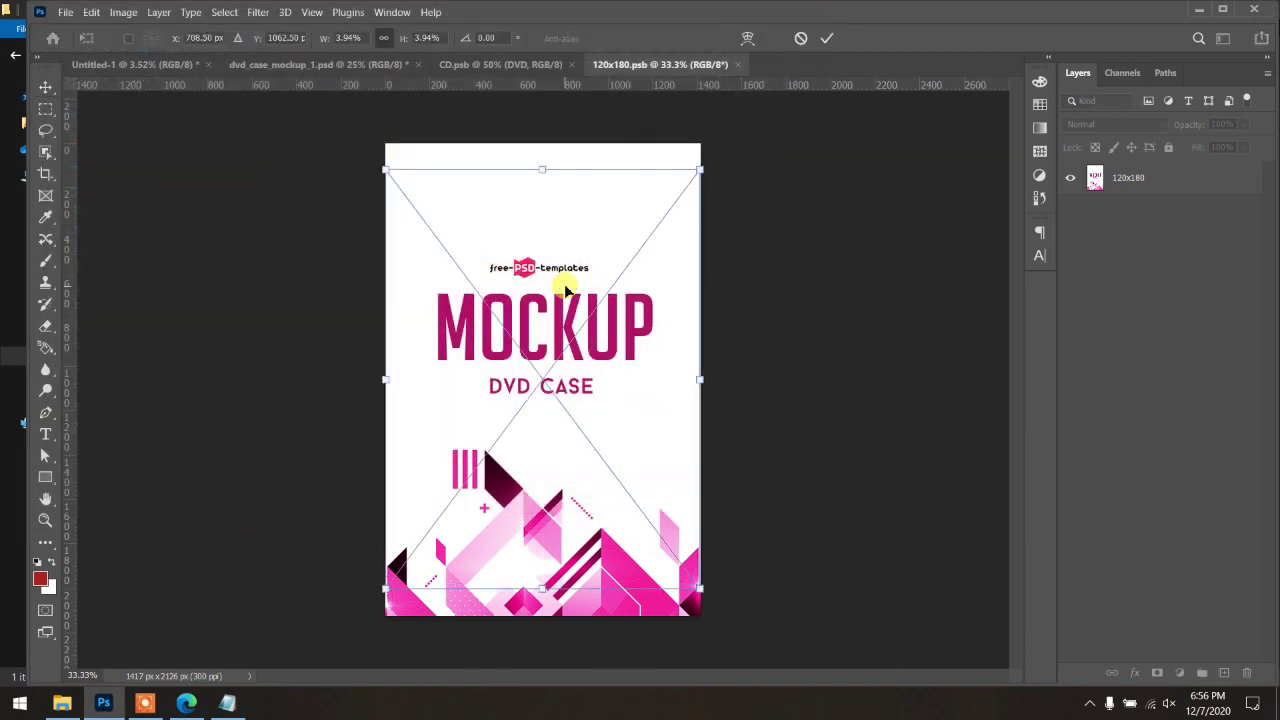
Step: Enlarge and position the poster to fill the DVD cover, save, and view the mockup
drag(545, 243, 543, 209)
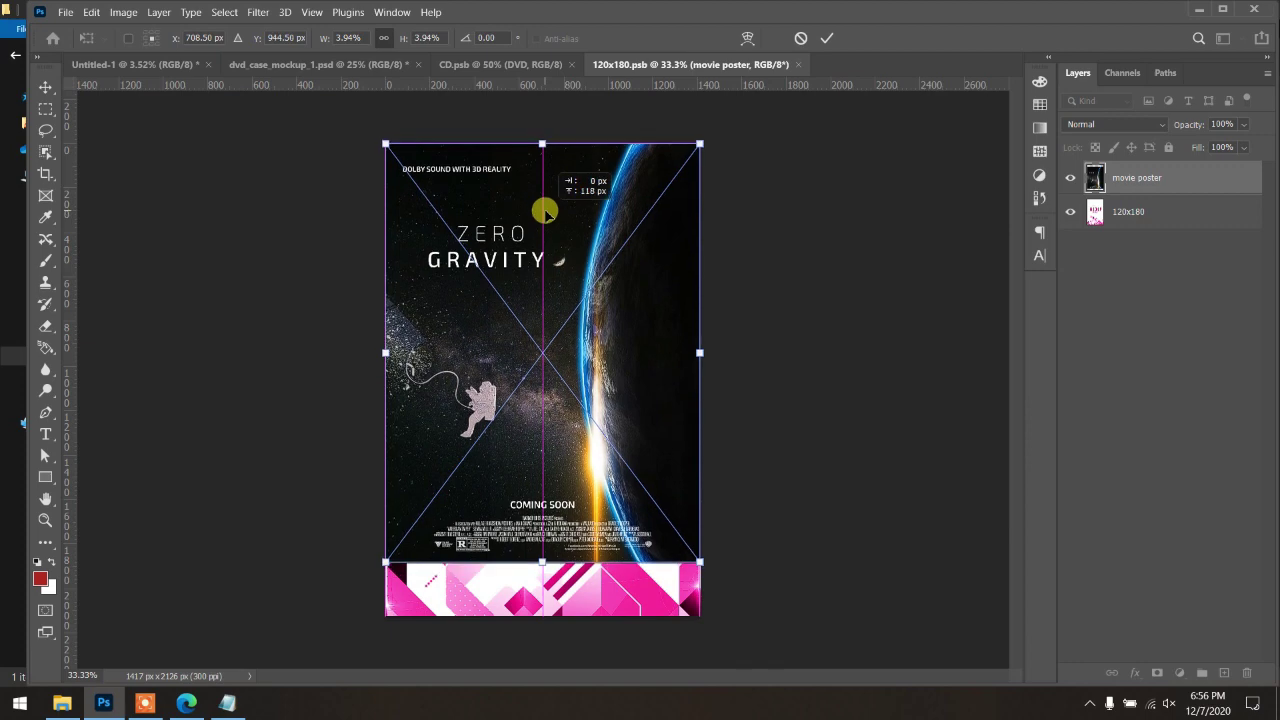
drag(698, 558, 751, 630)
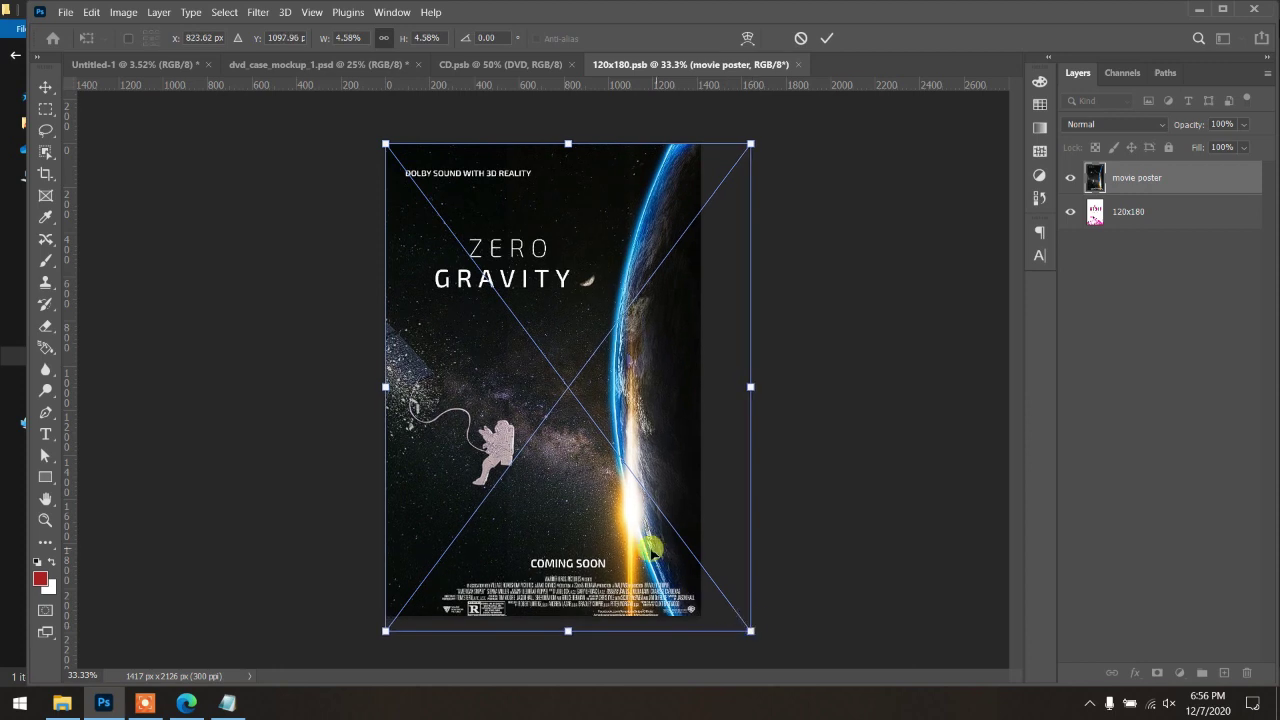
click(826, 38)
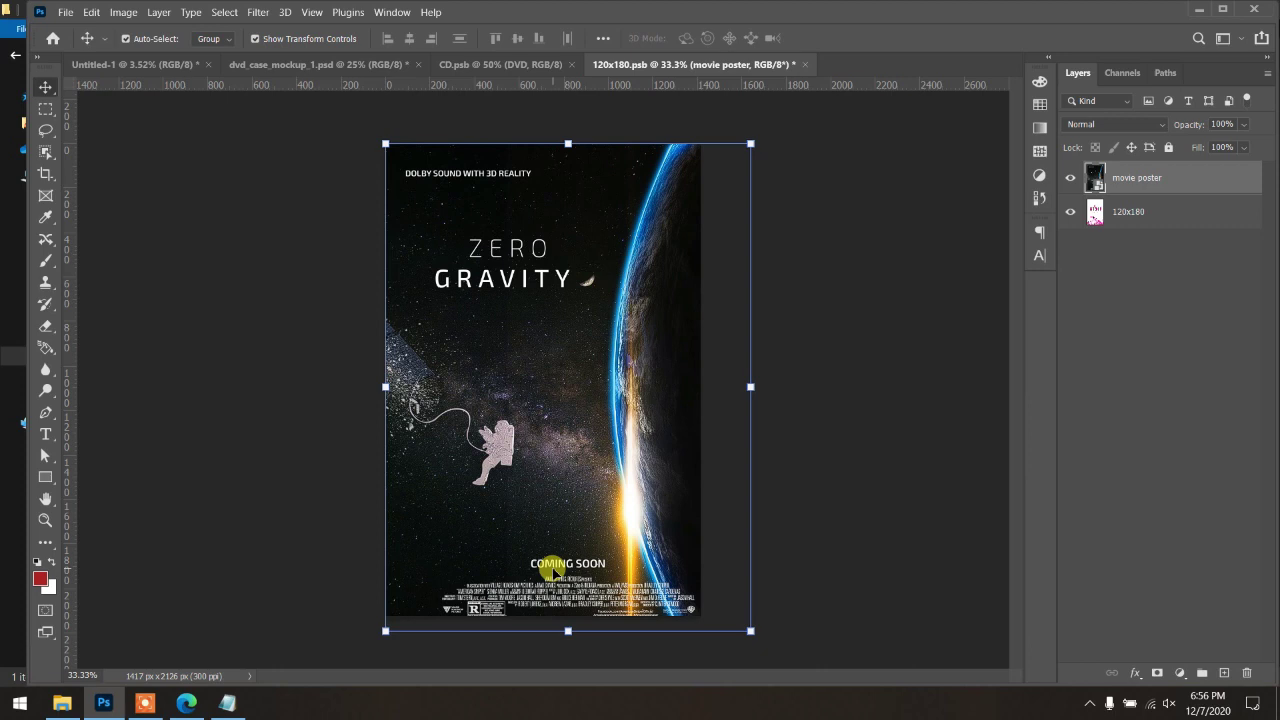
drag(547, 487, 540, 488)
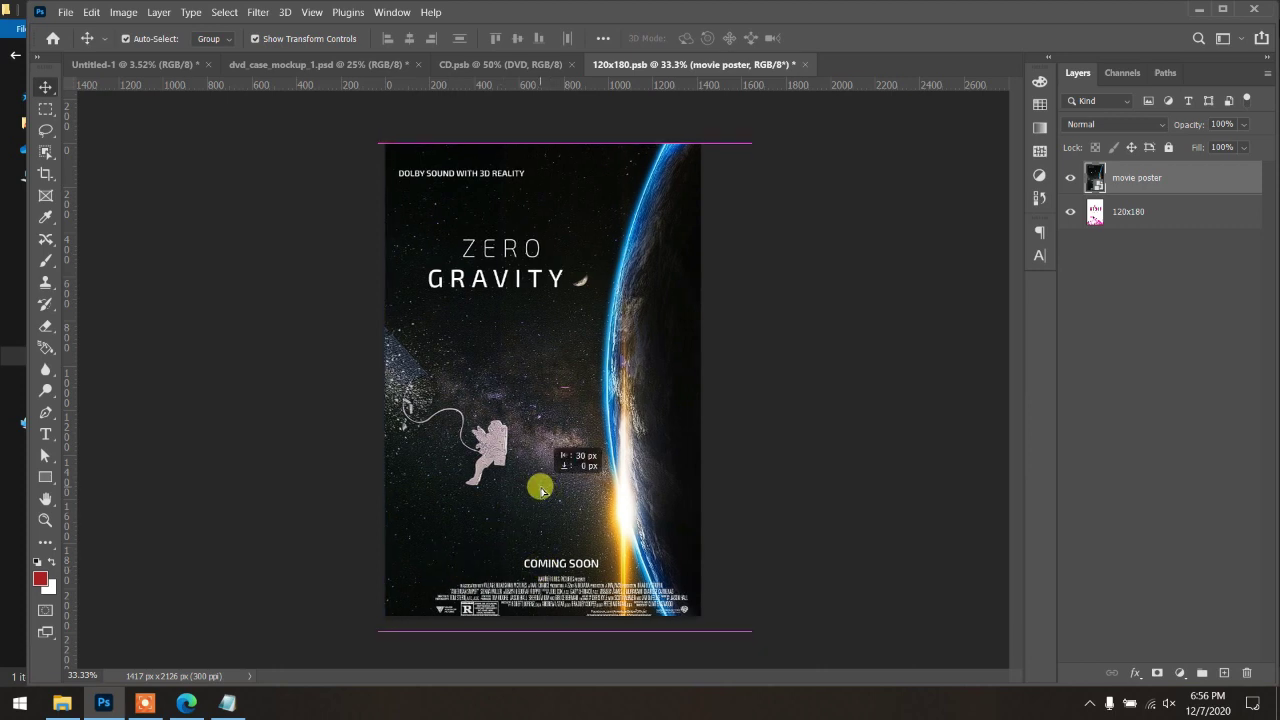
key(ctrl+s)
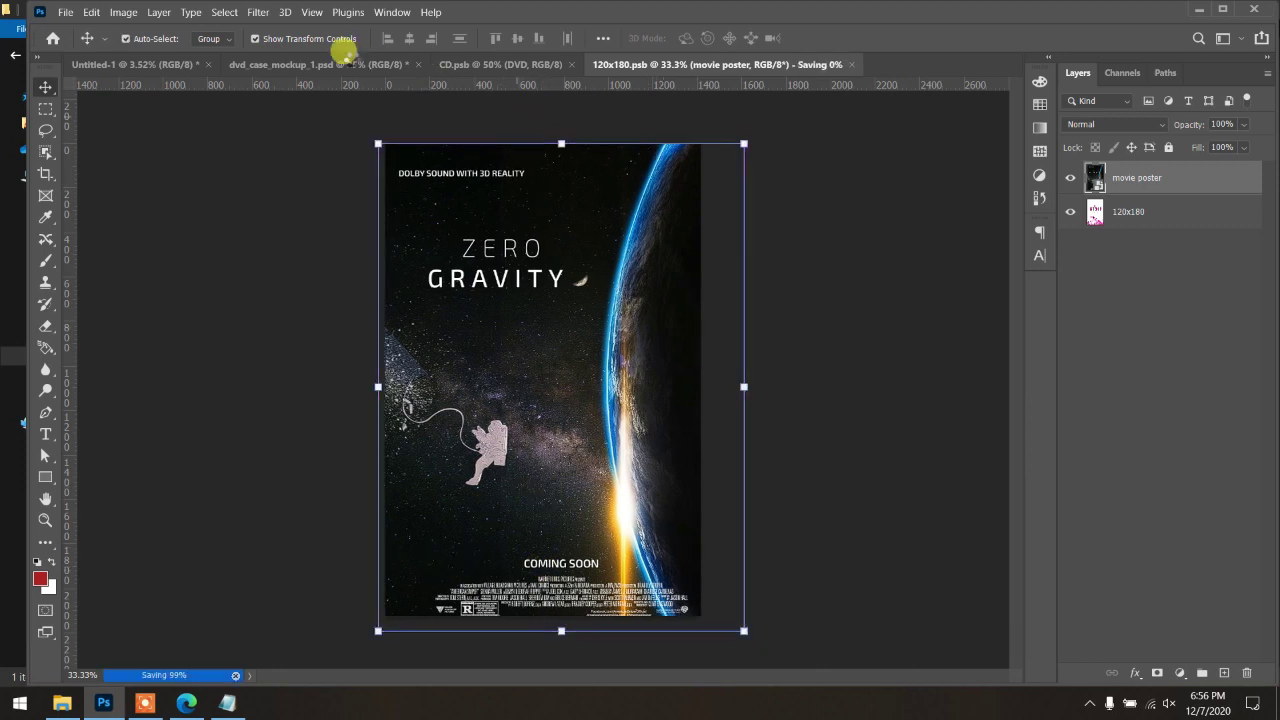
click(345, 65)
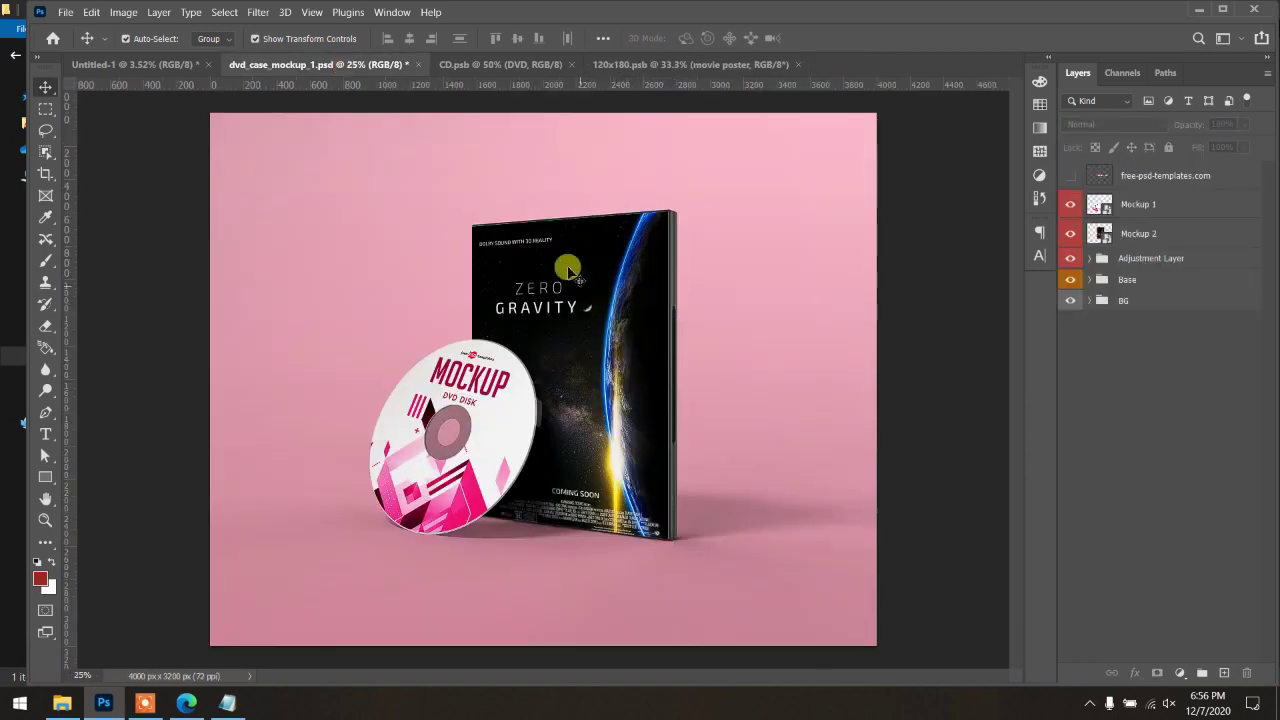
Step: Drag the movie poster layer into CD.psb, position it on the disc, save, and view the mockup
click(506, 64)
click(623, 64)
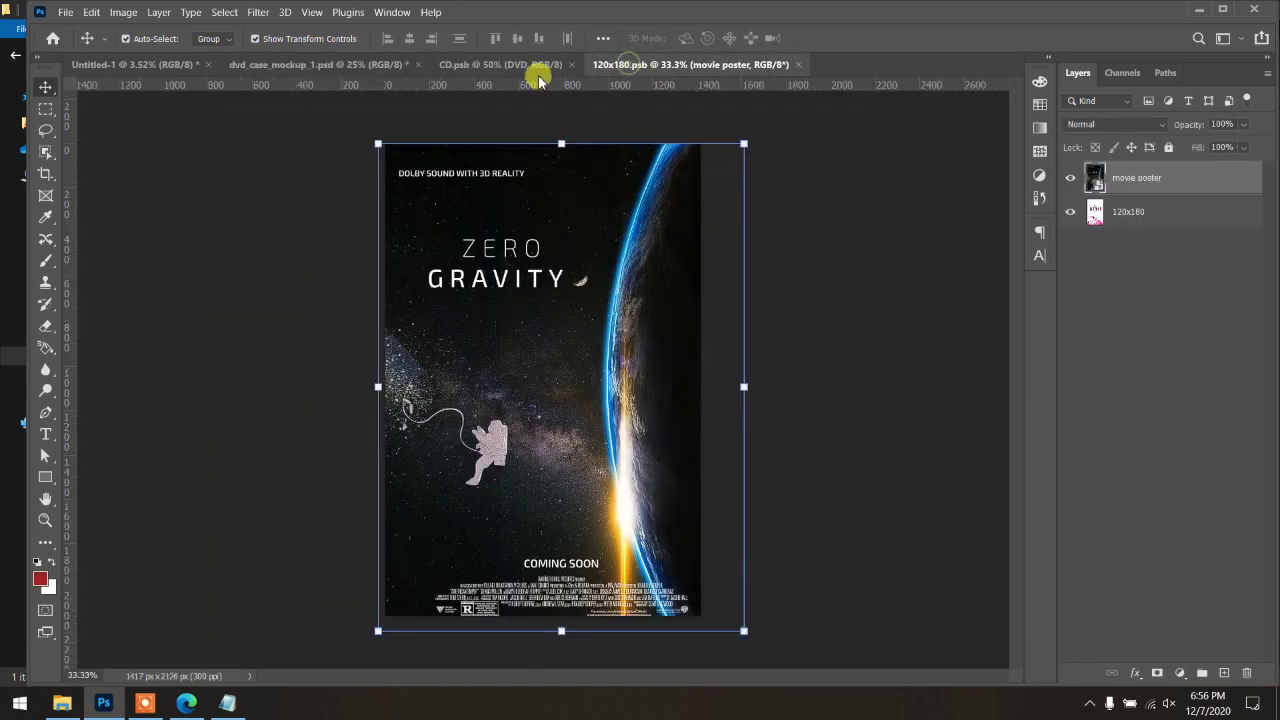
click(537, 66)
click(712, 64)
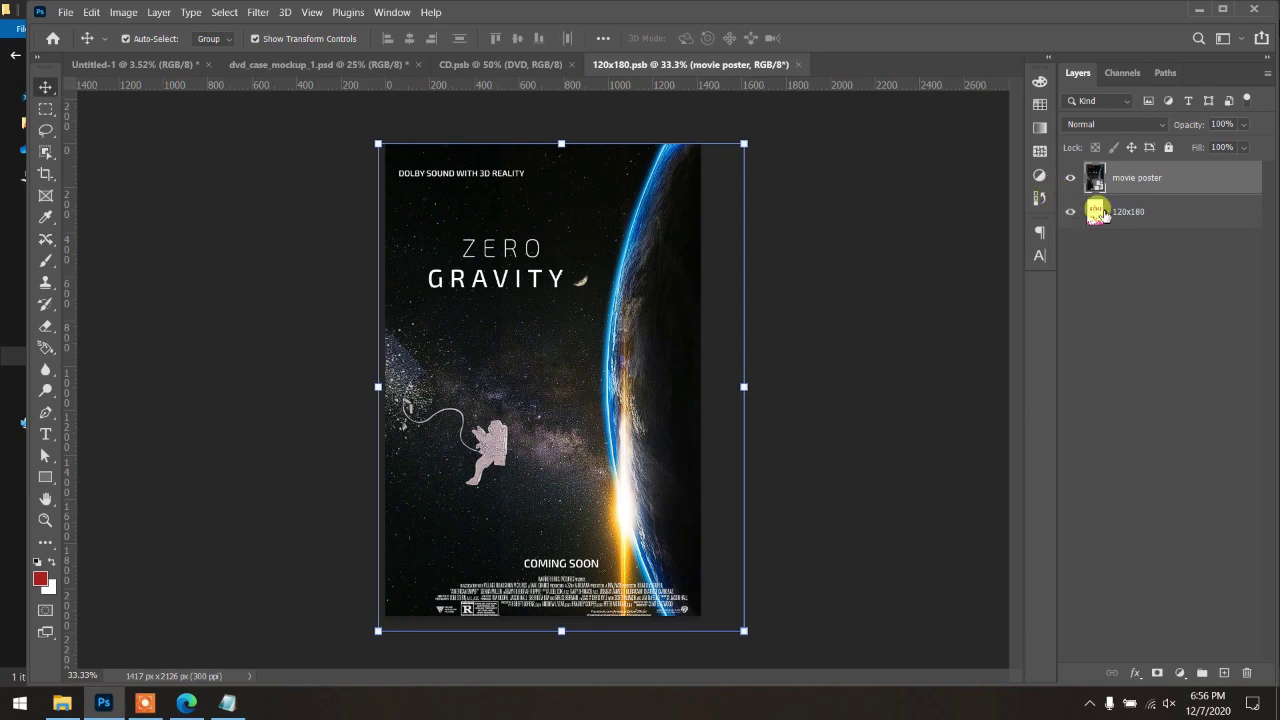
mouse_move(1143, 180)
mouse_down()
mouse_move(637, 107)
mouse_move(522, 64)
mouse_up()
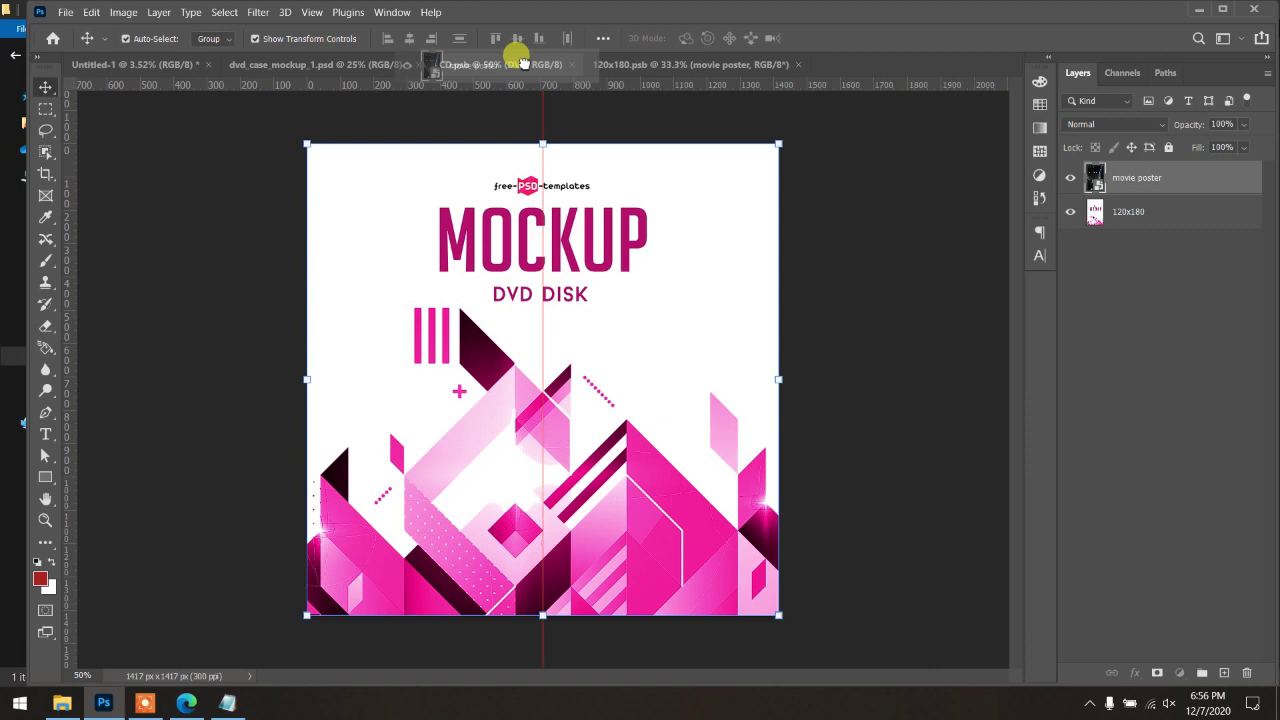
drag(522, 64, 529, 376)
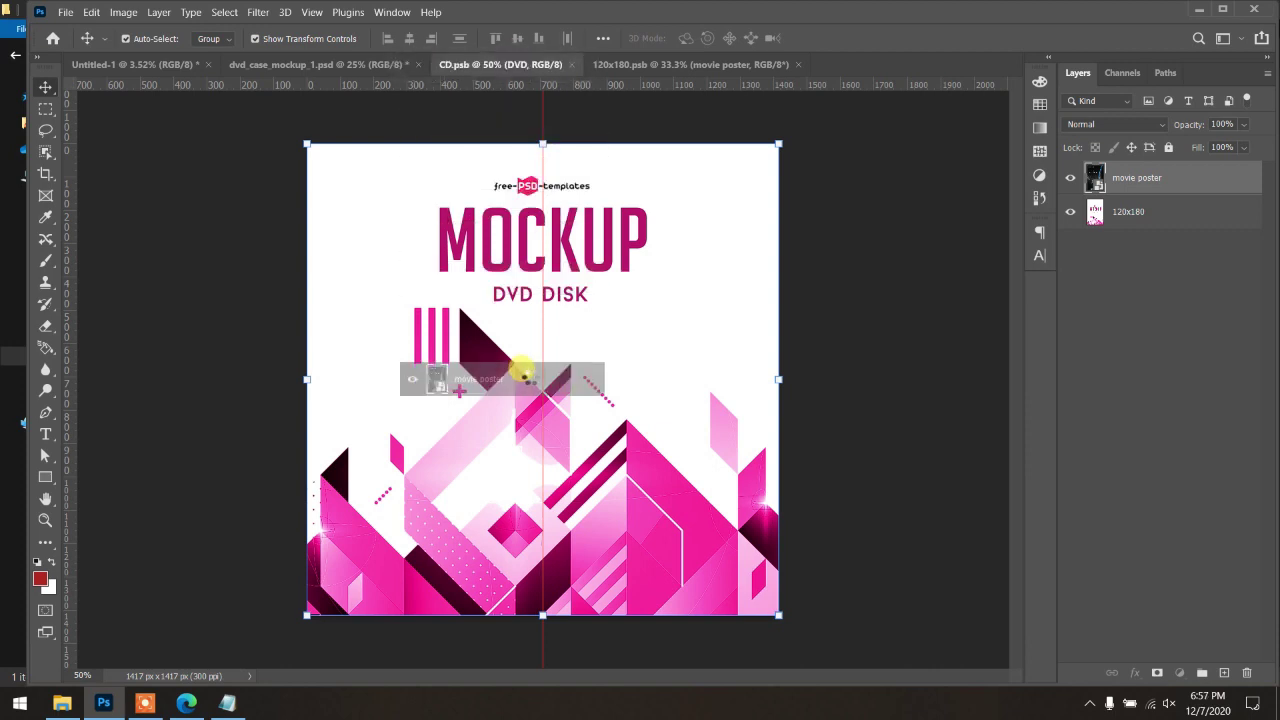
drag(527, 374, 529, 378)
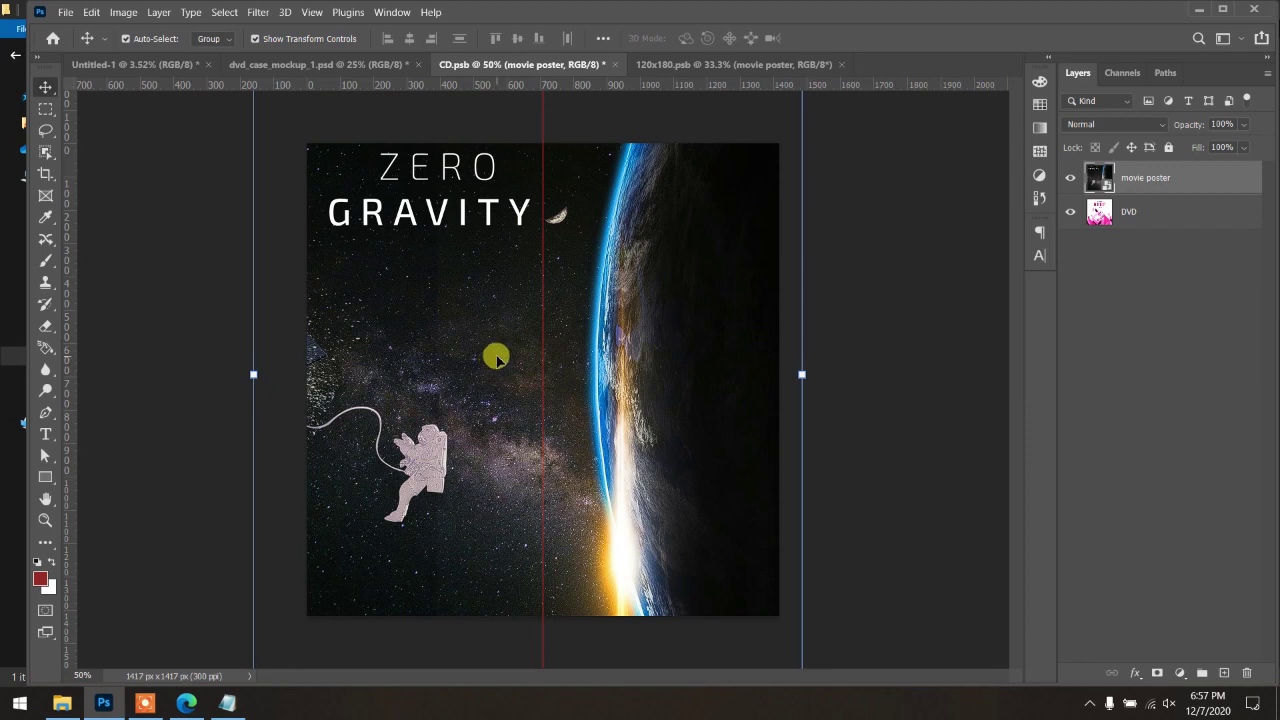
mouse_move(493, 364)
mouse_down()
mouse_move(491, 403)
mouse_move(507, 409)
mouse_up()
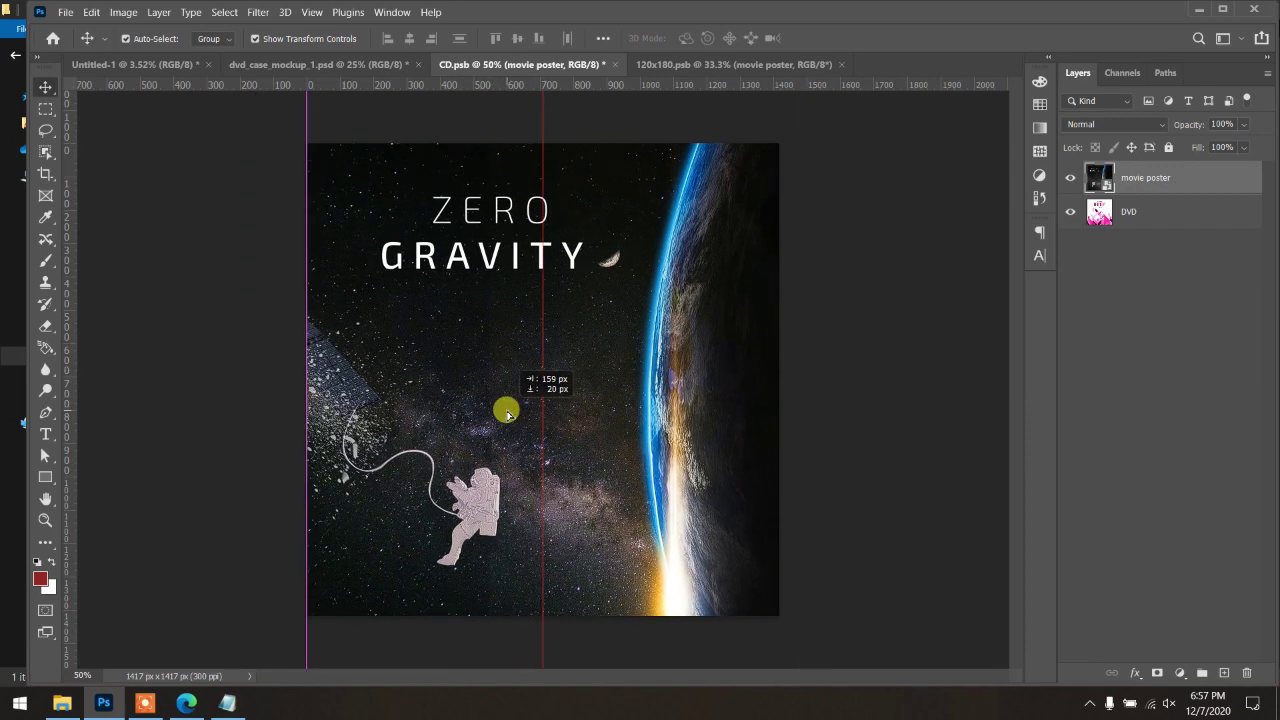
key(ctrl+s)
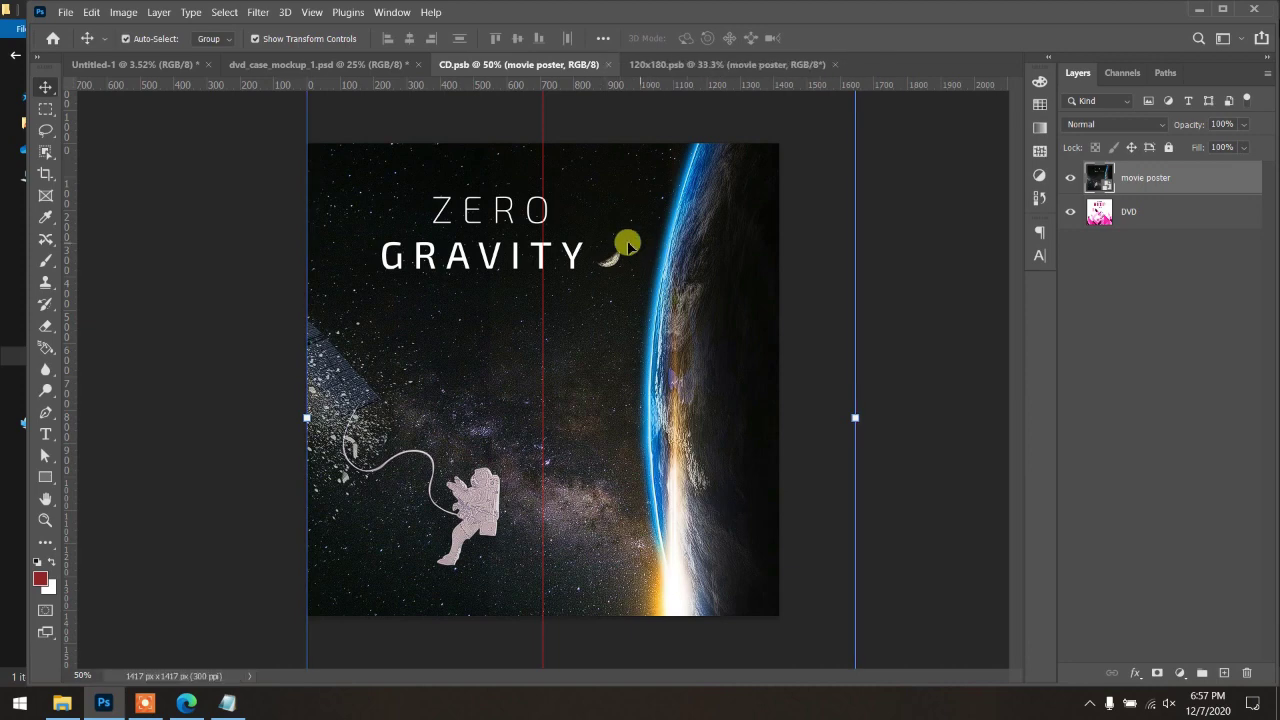
click(292, 64)
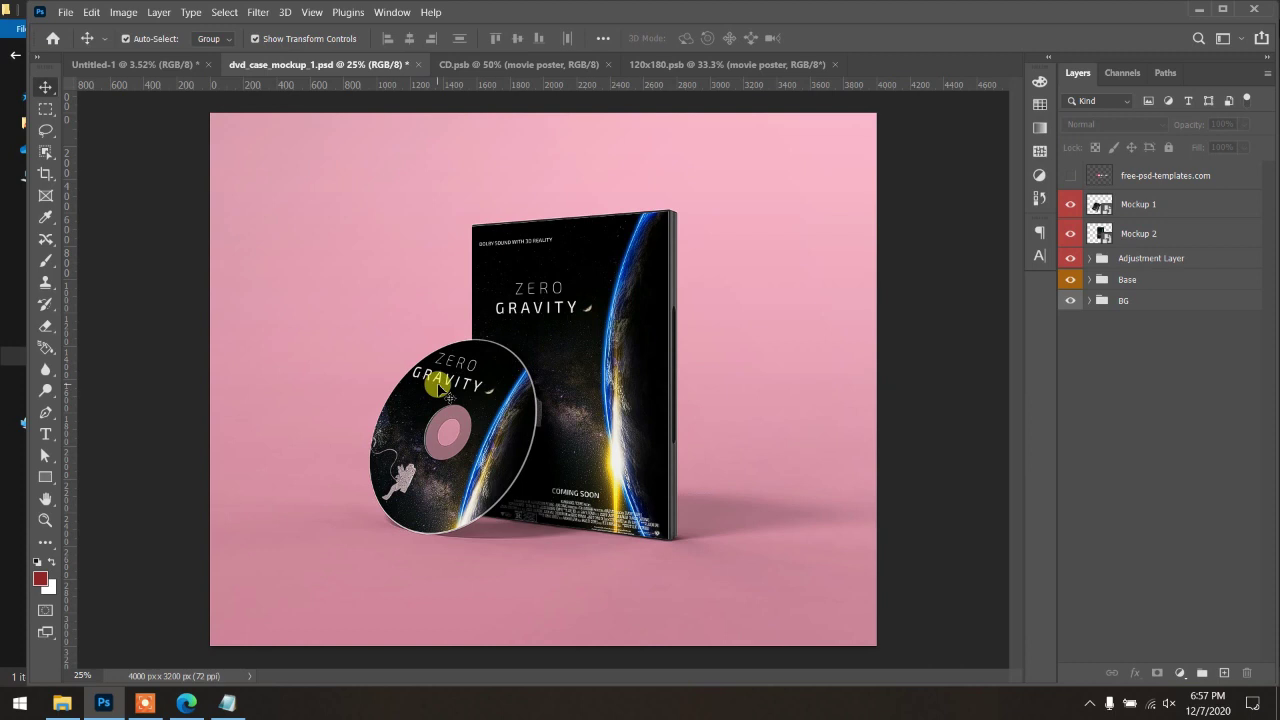
Step: On the Untitled-1 poster, hide merged Layer 1 and show the editable Group 1
click(130, 64)
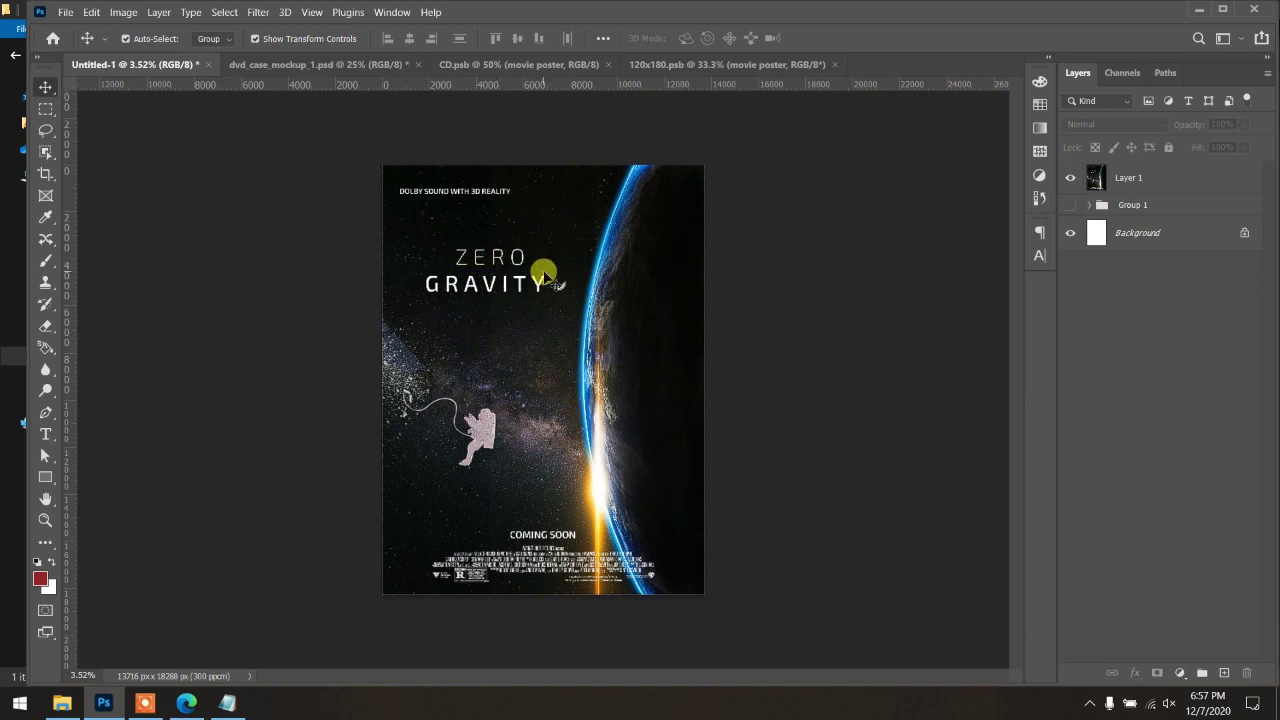
click(325, 64)
scroll(490, 428, up, 3)
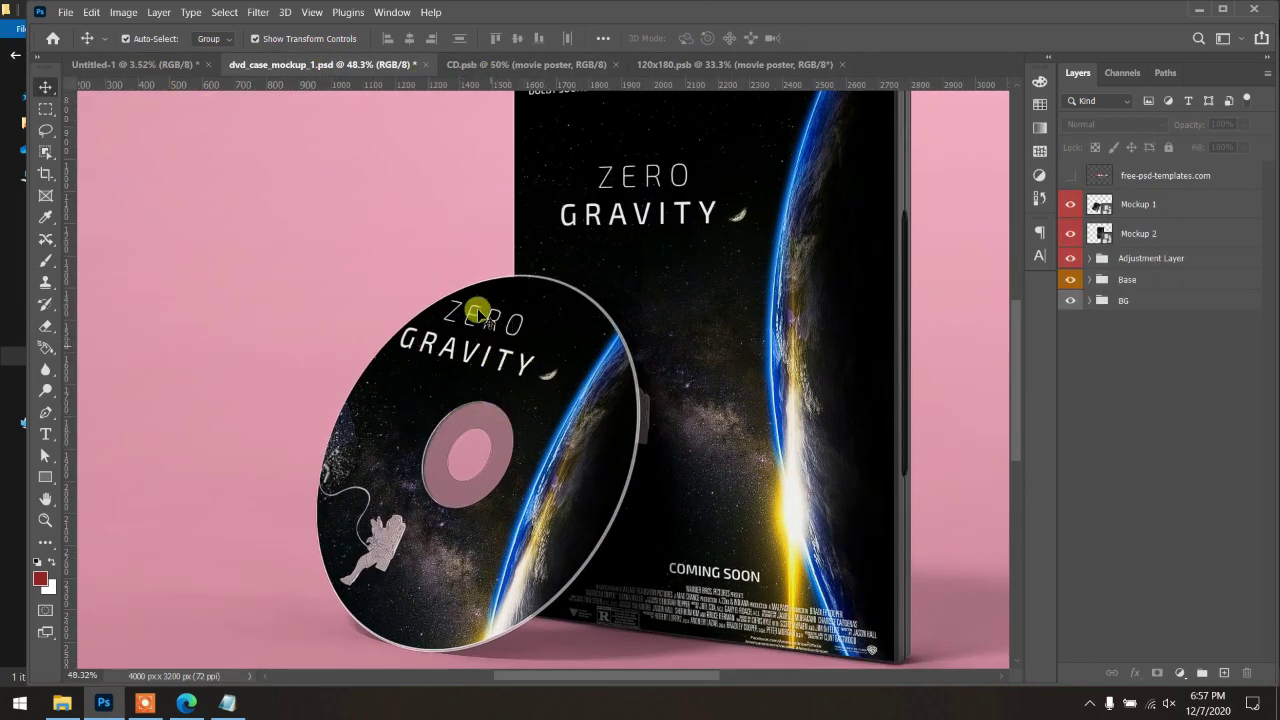
click(140, 64)
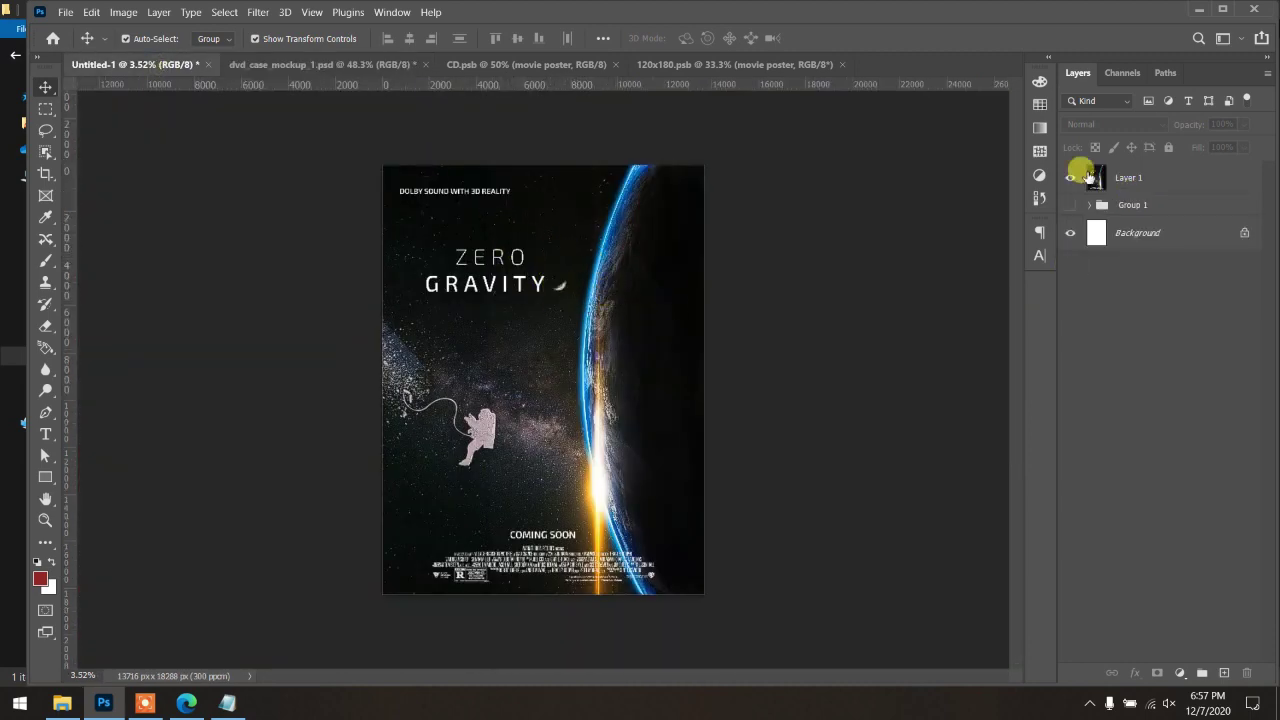
click(1070, 177)
click(1070, 205)
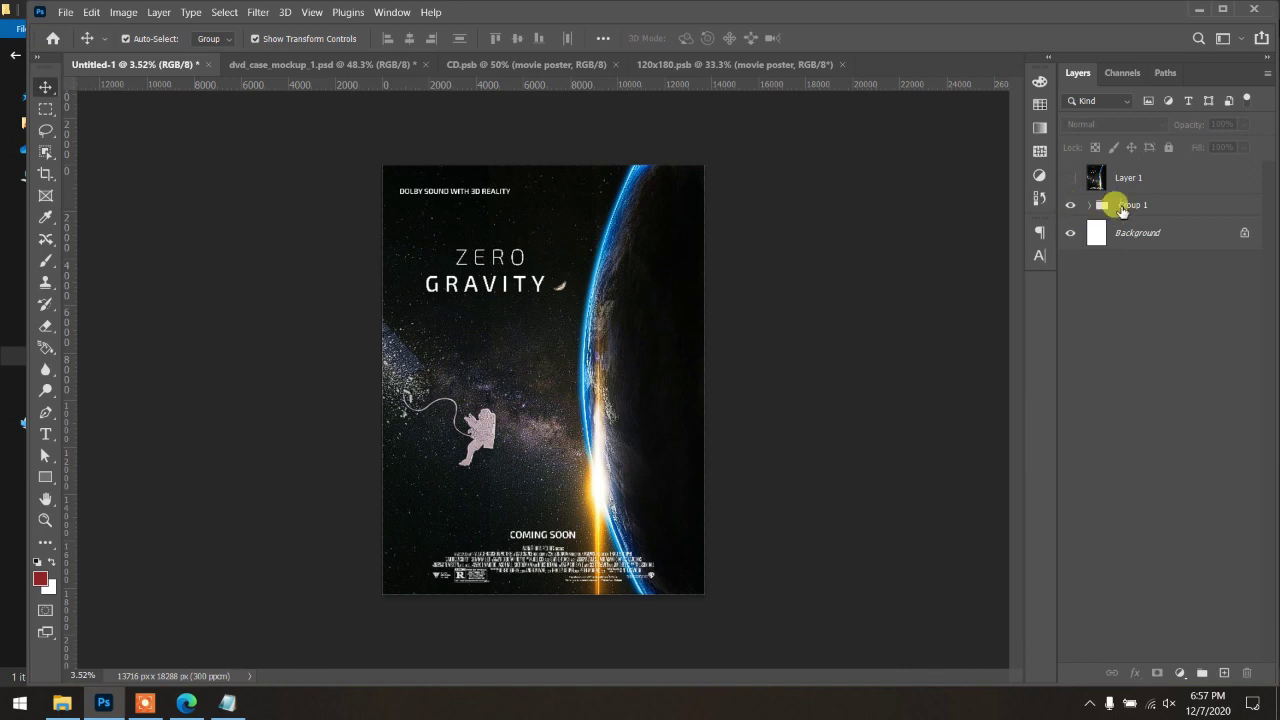
Step: Set the Move tool's Auto-Select to Layer so canvas clicks pick single layers
click(1089, 205)
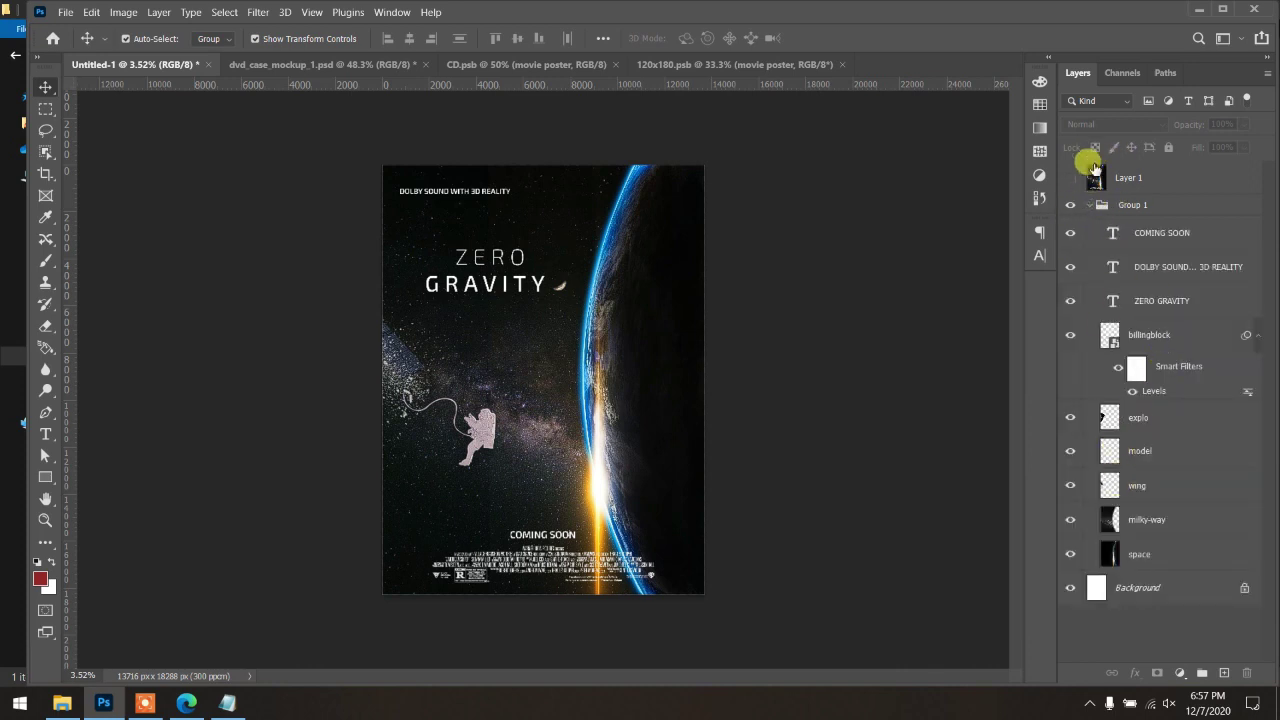
click(512, 287)
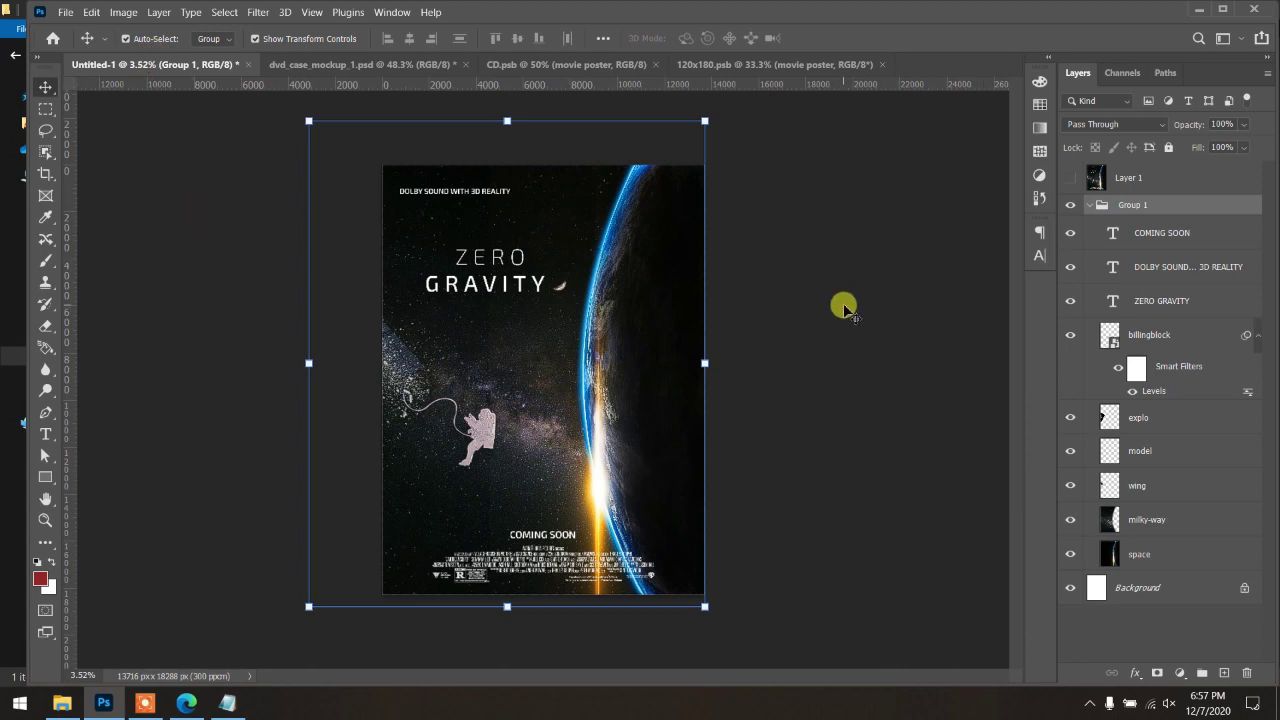
click(843, 308)
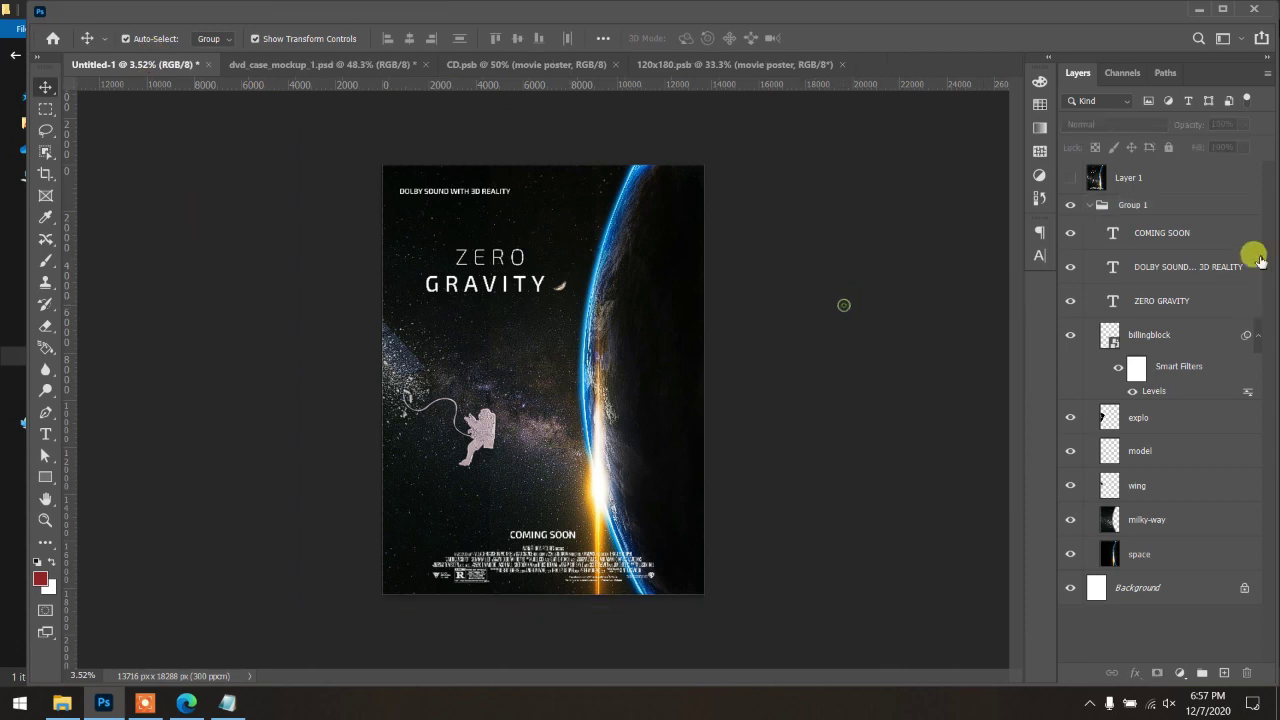
click(1128, 204)
click(1090, 205)
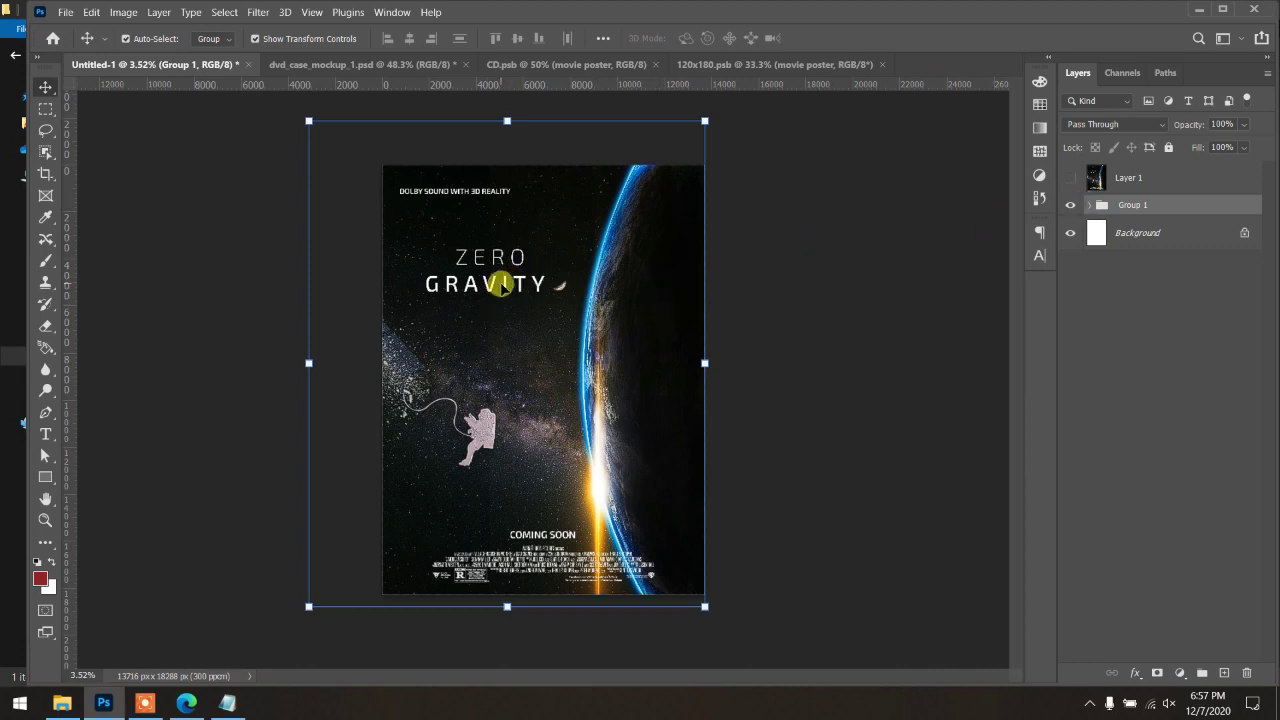
click(165, 232)
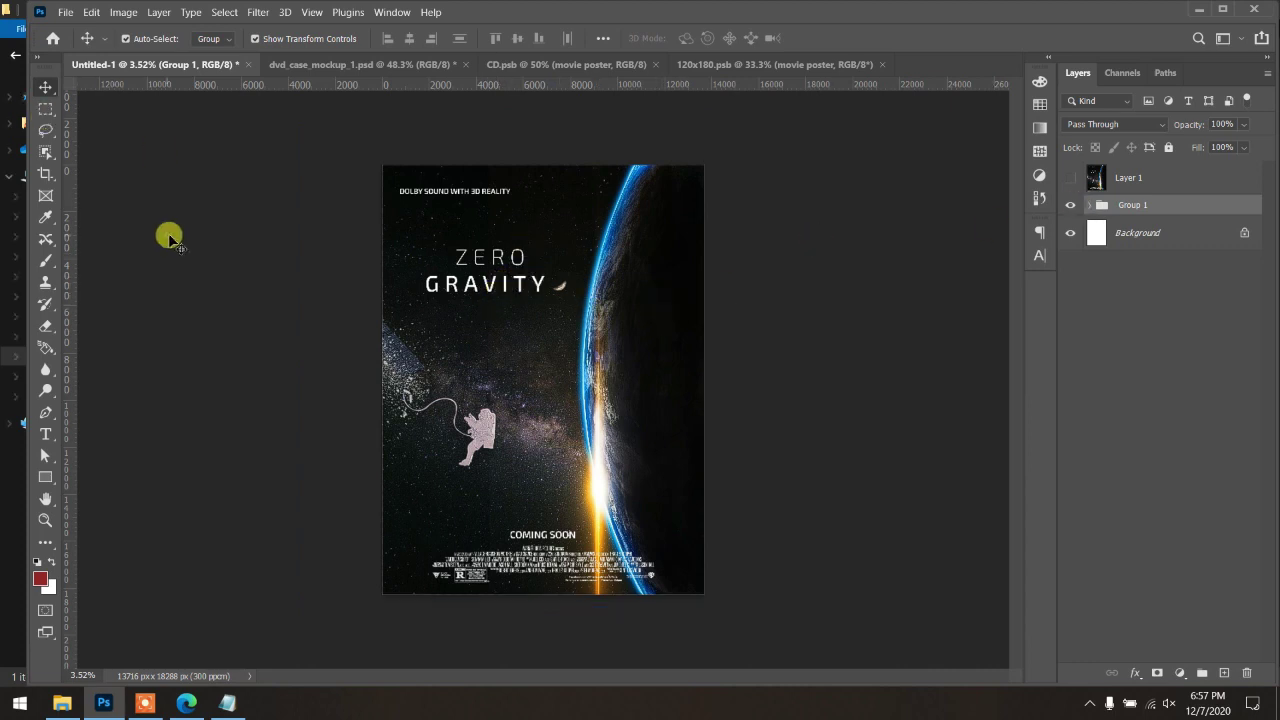
click(210, 66)
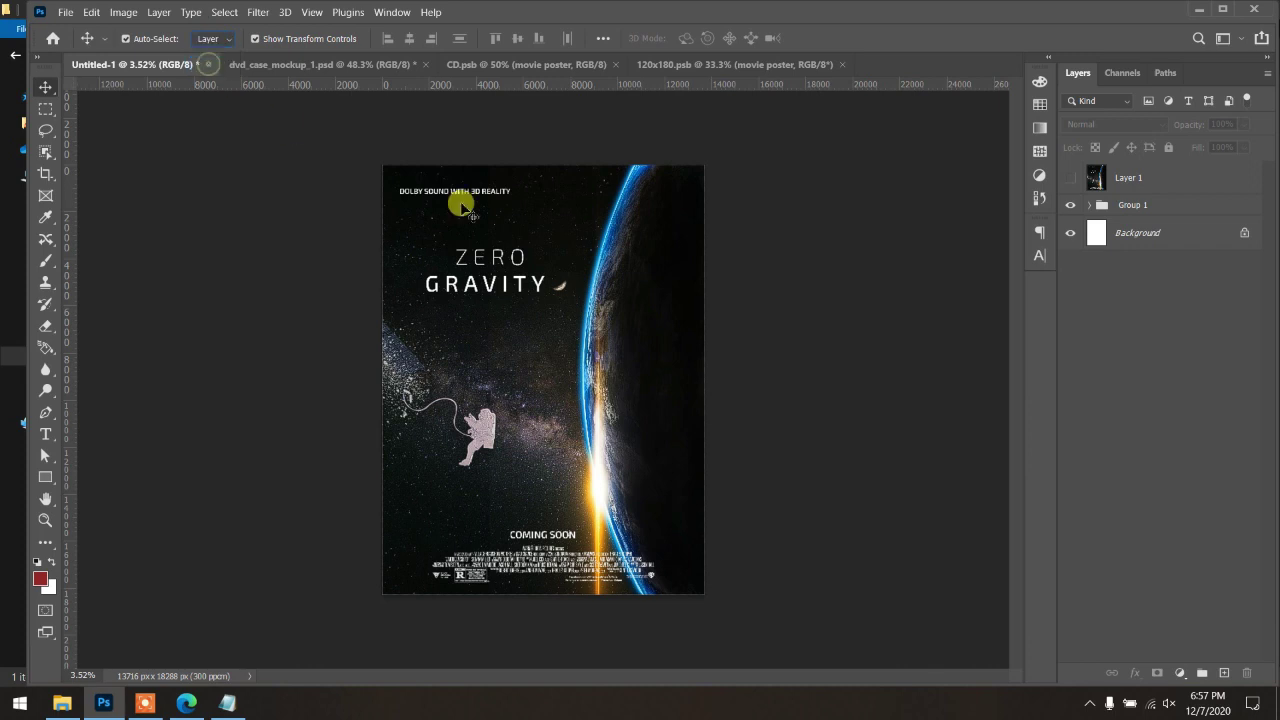
Step: Drag the ZERO GRAVITY title right toward Earth's horizon, commit the transform, and deselect
click(510, 285)
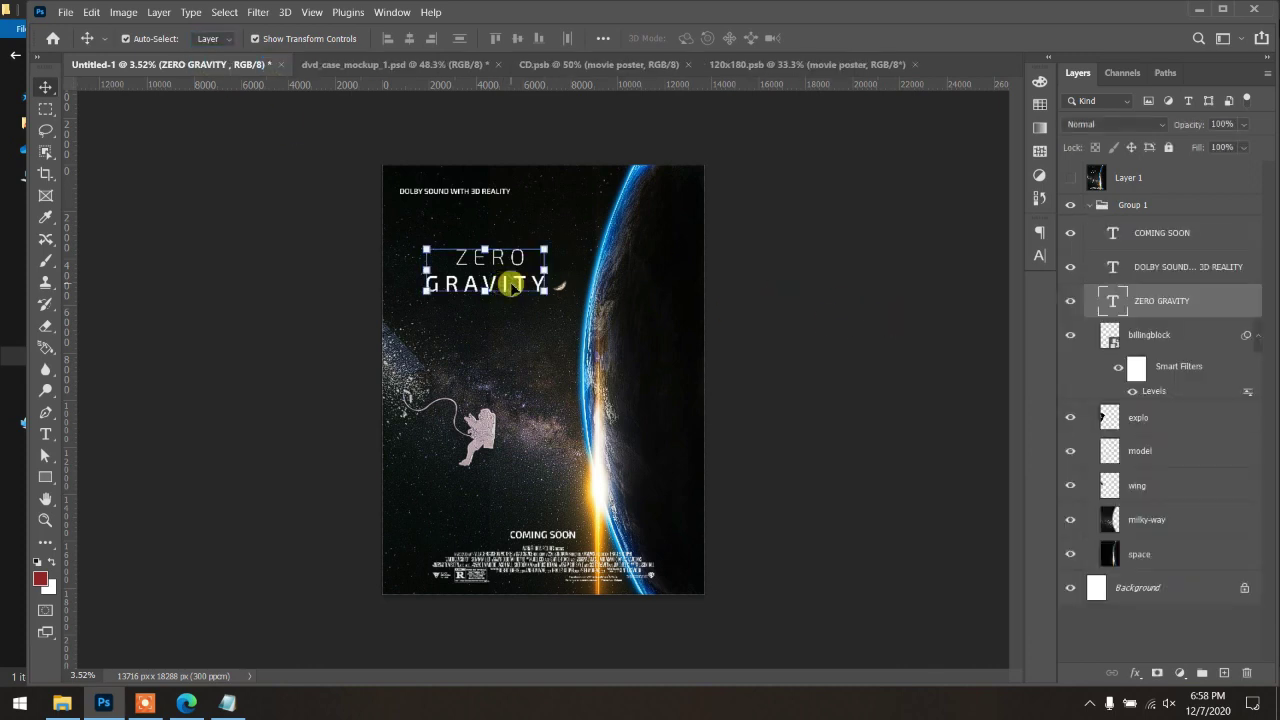
scroll(510, 285, up, 5)
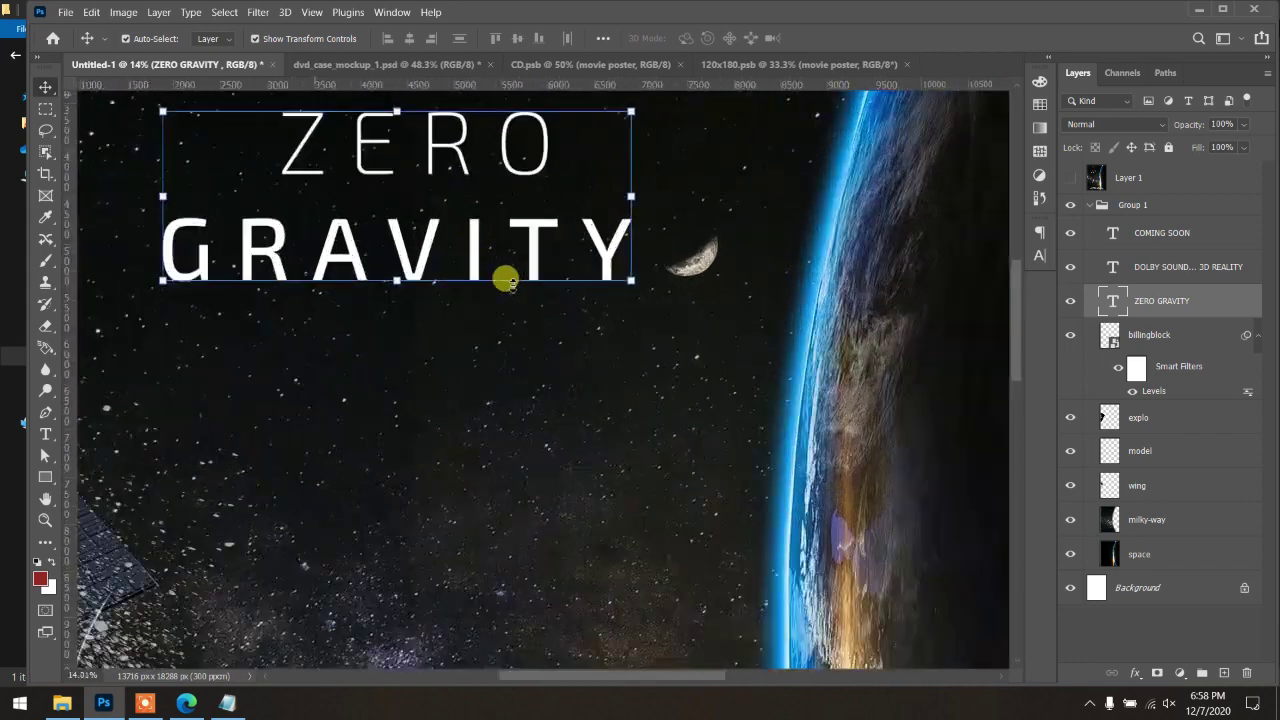
drag(537, 271, 700, 280)
key(ctrl+t)
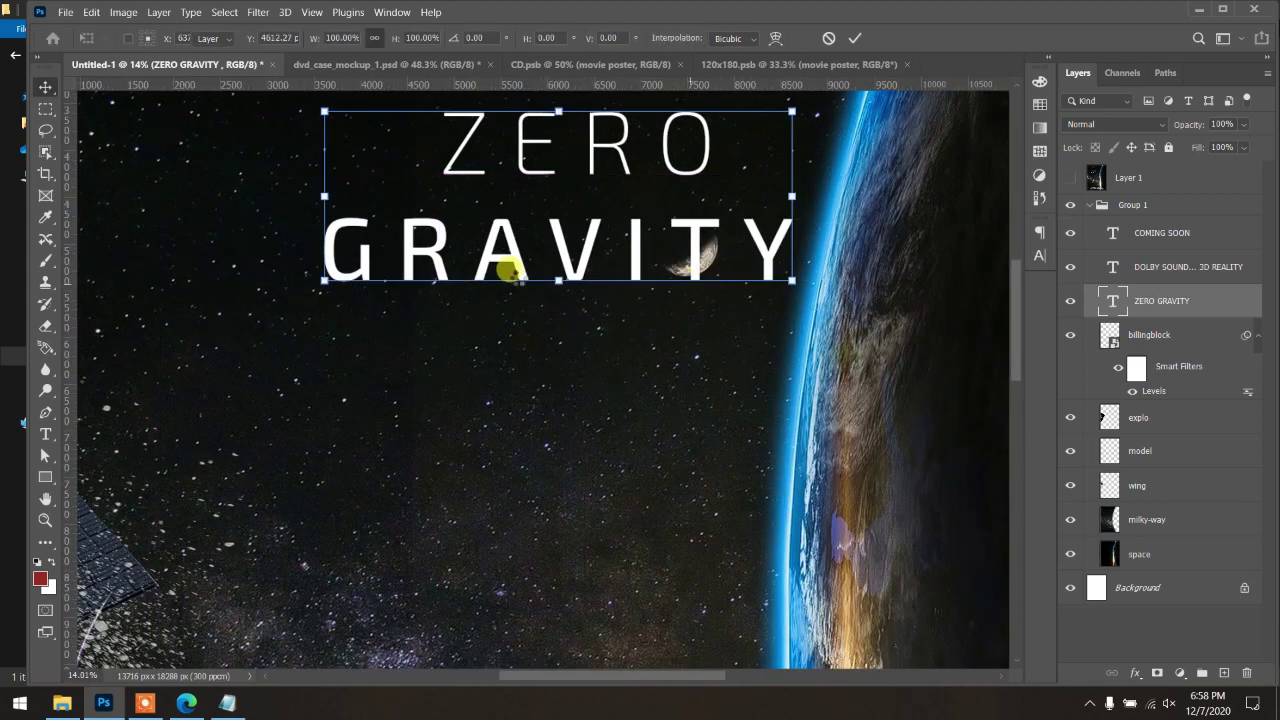
key(Return)
scroll(594, 303, down, 3)
scroll(600, 310, down, 2)
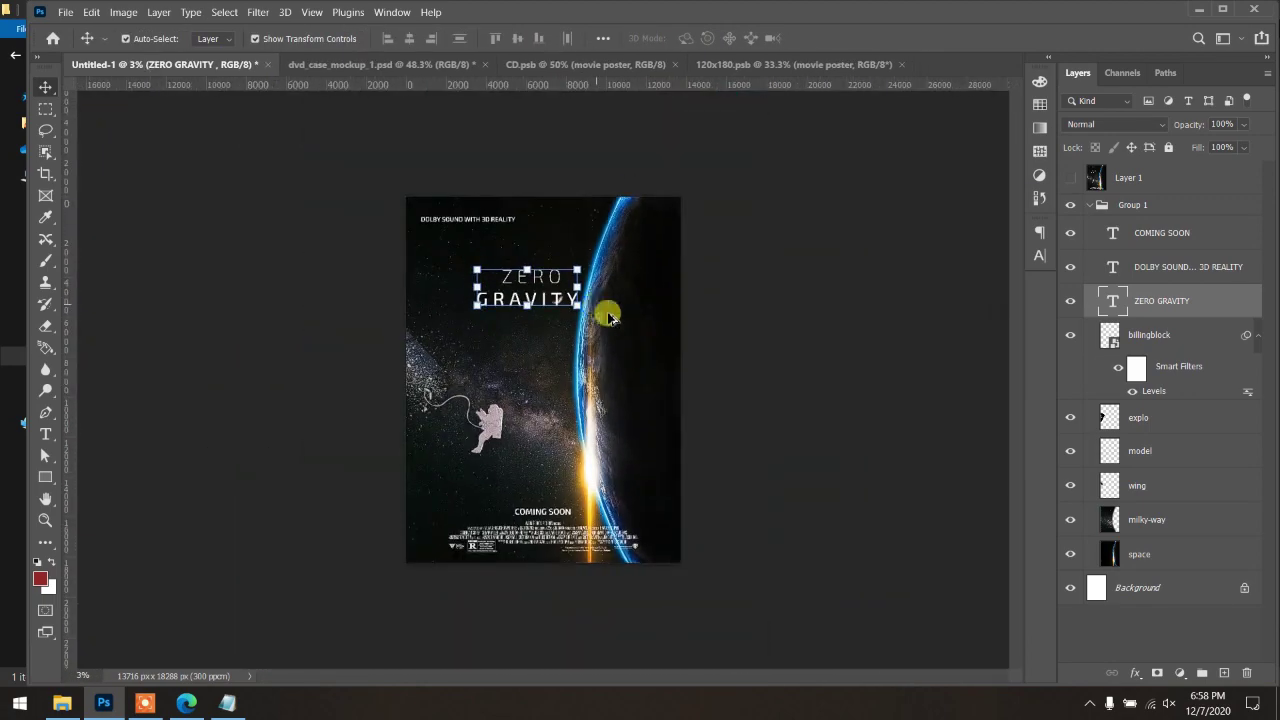
click(608, 316)
scroll(643, 330, up, 1)
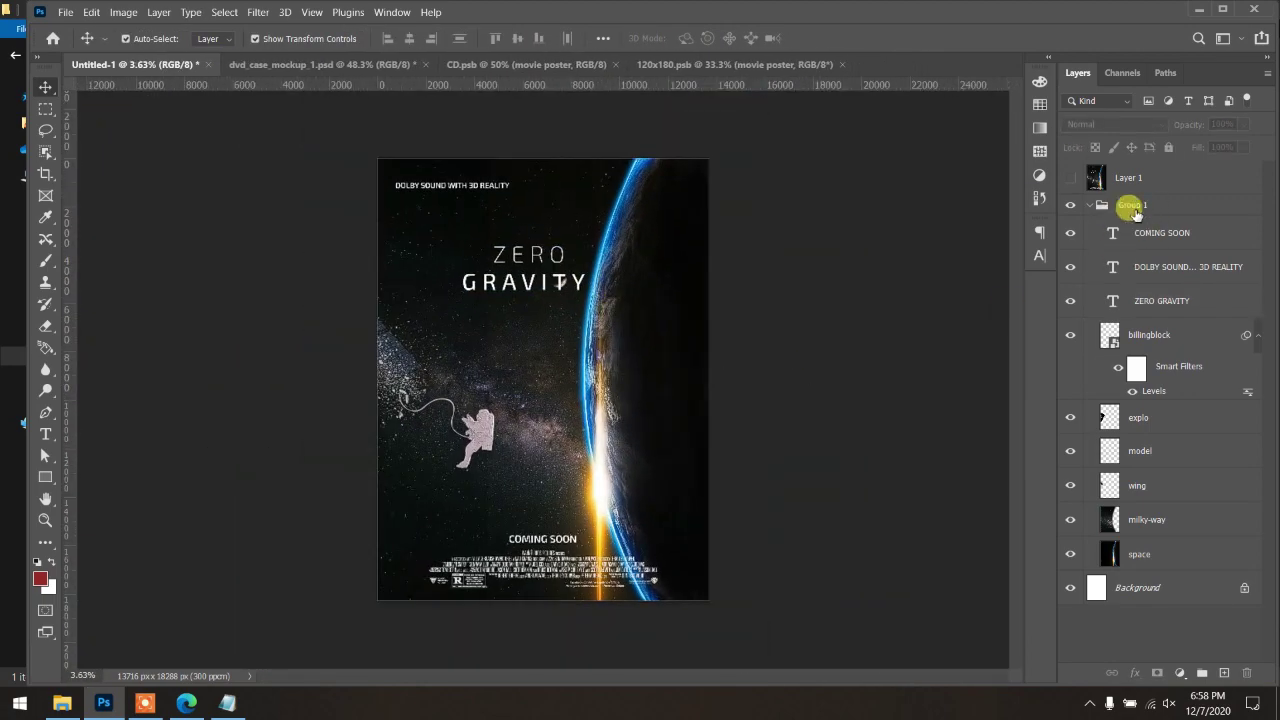
Step: Stamp the visible poster with the shifted title into a new merged Layer 2
click(1089, 205)
click(1128, 205)
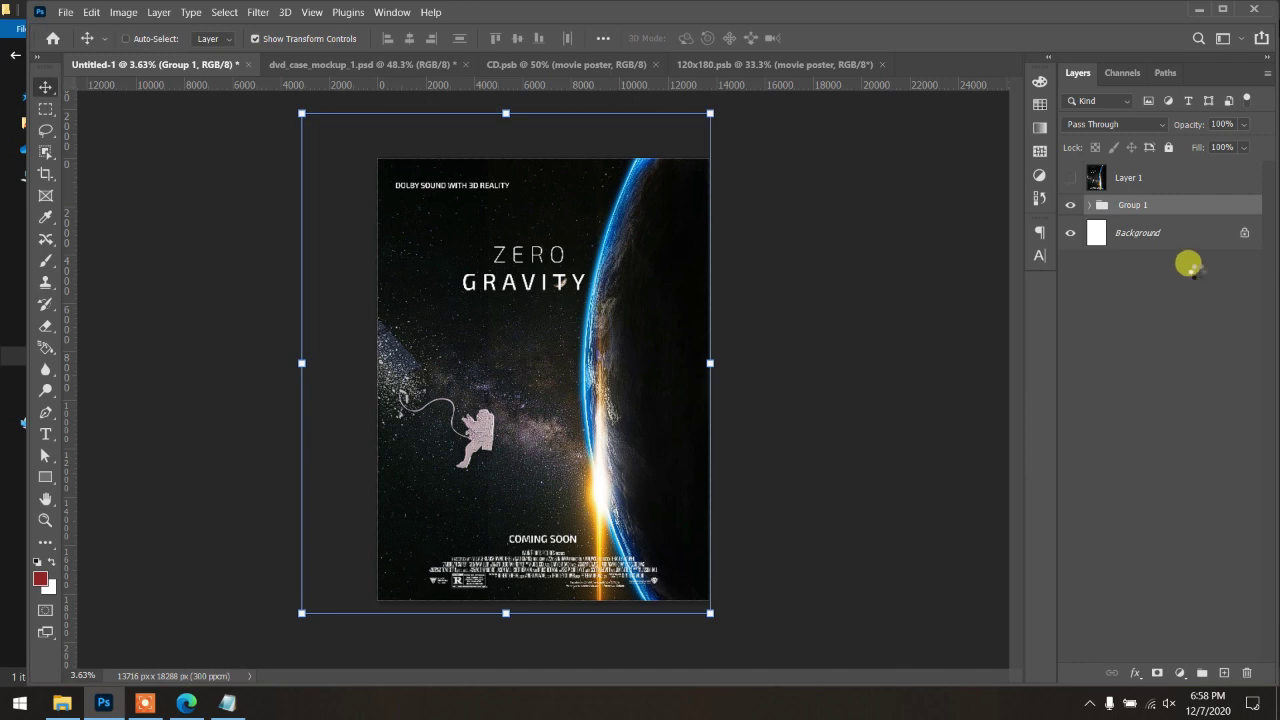
key(ctrl+shift+alt+e)
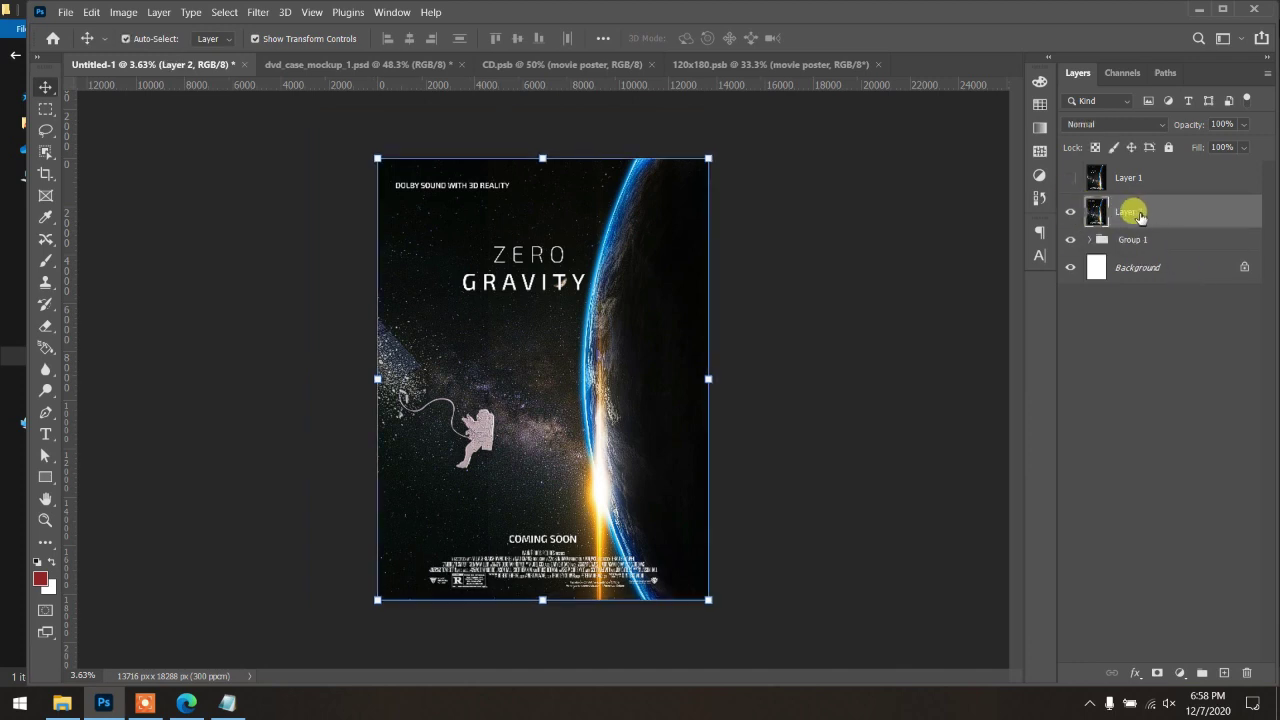
Step: Hide the old movie poster layer in CD.psb and drag Layer 2 onto the CD.psb tab
click(593, 62)
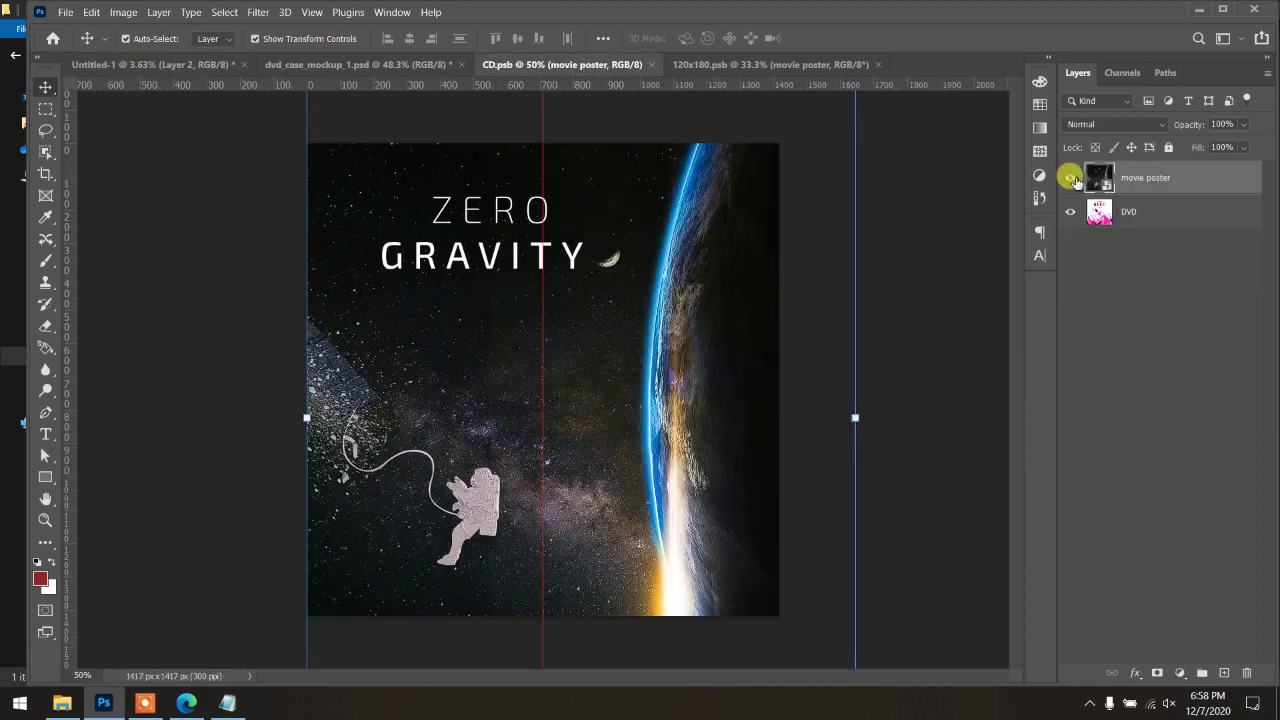
click(1070, 177)
click(128, 64)
drag(728, 86, 595, 63)
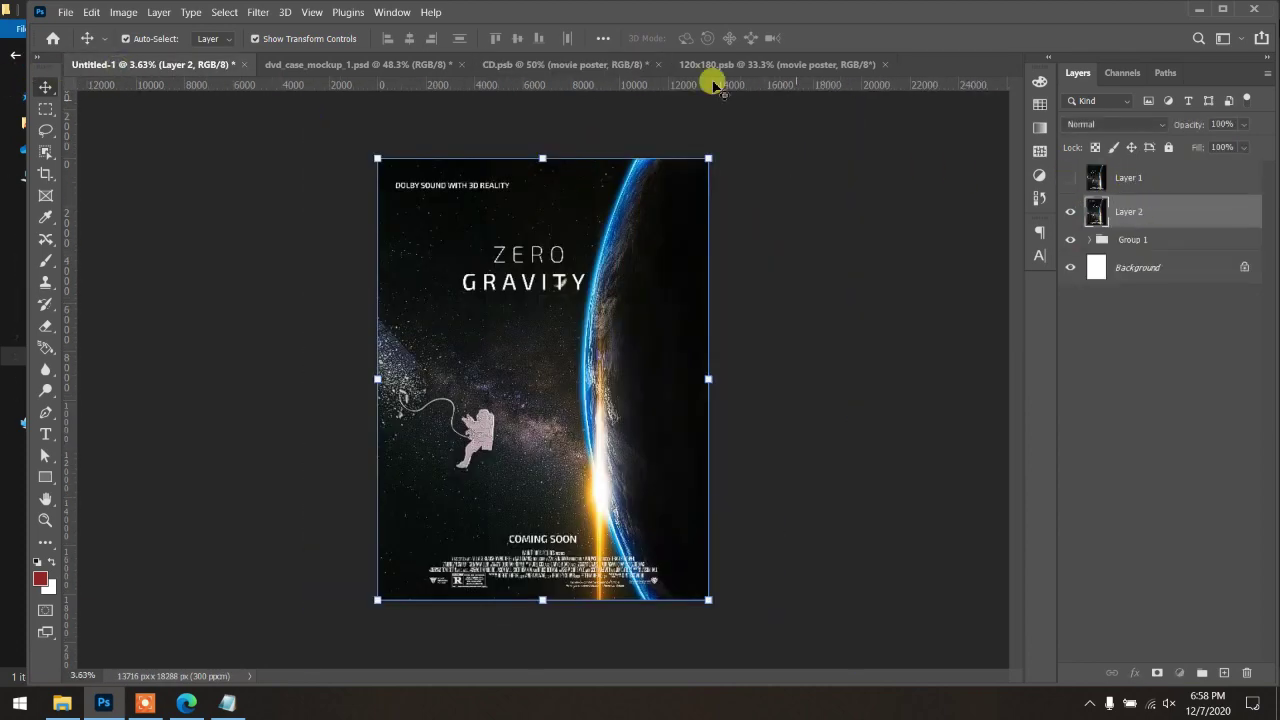
click(1070, 211)
mouse_move(1127, 211)
mouse_down()
mouse_move(562, 62)
mouse_move(545, 75)
mouse_move(712, 66)
mouse_move(509, 63)
mouse_up()
click(178, 64)
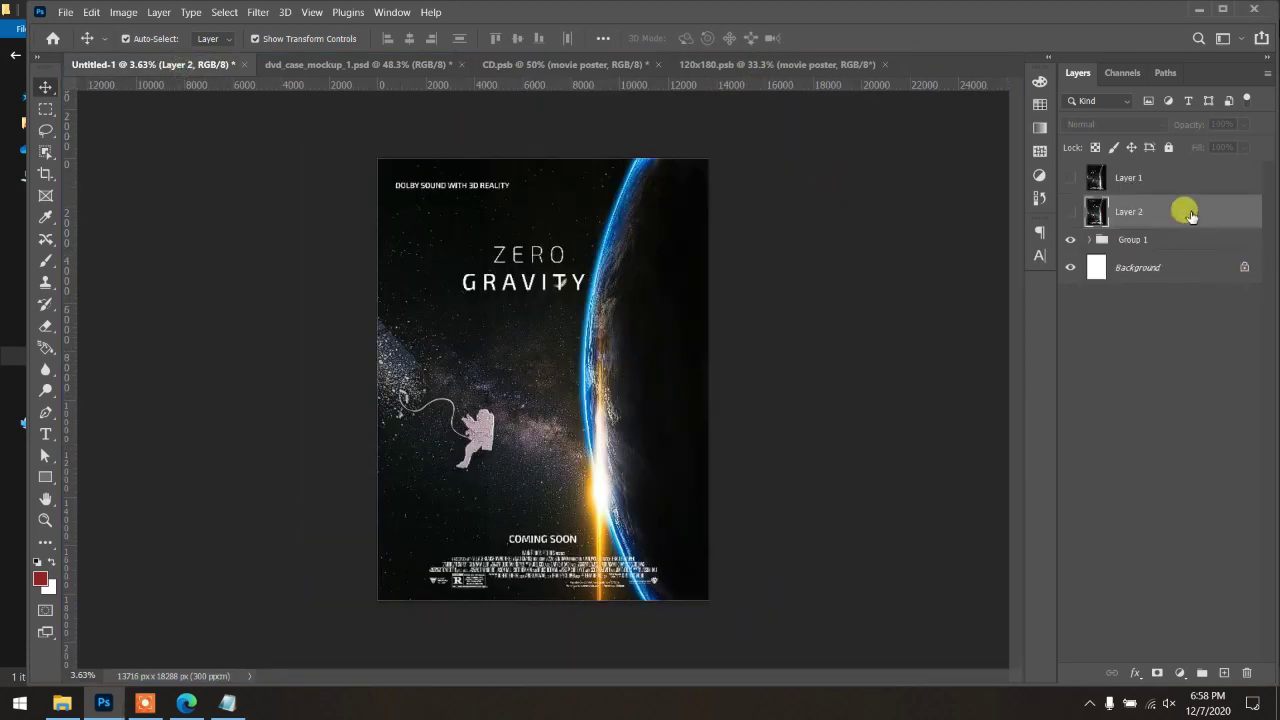
drag(1142, 213, 568, 60)
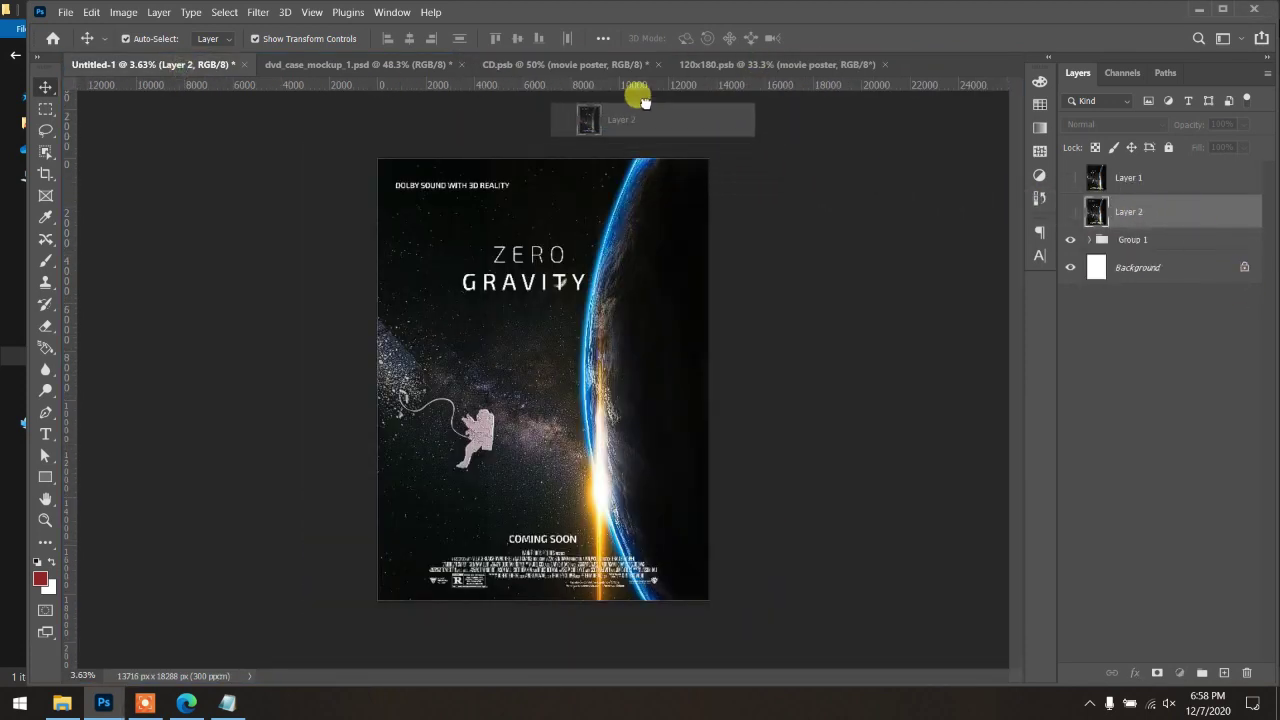
Step: Drop the poster layer into CD.psb as a new layer and shrink it around its centre
drag(568, 60, 540, 326)
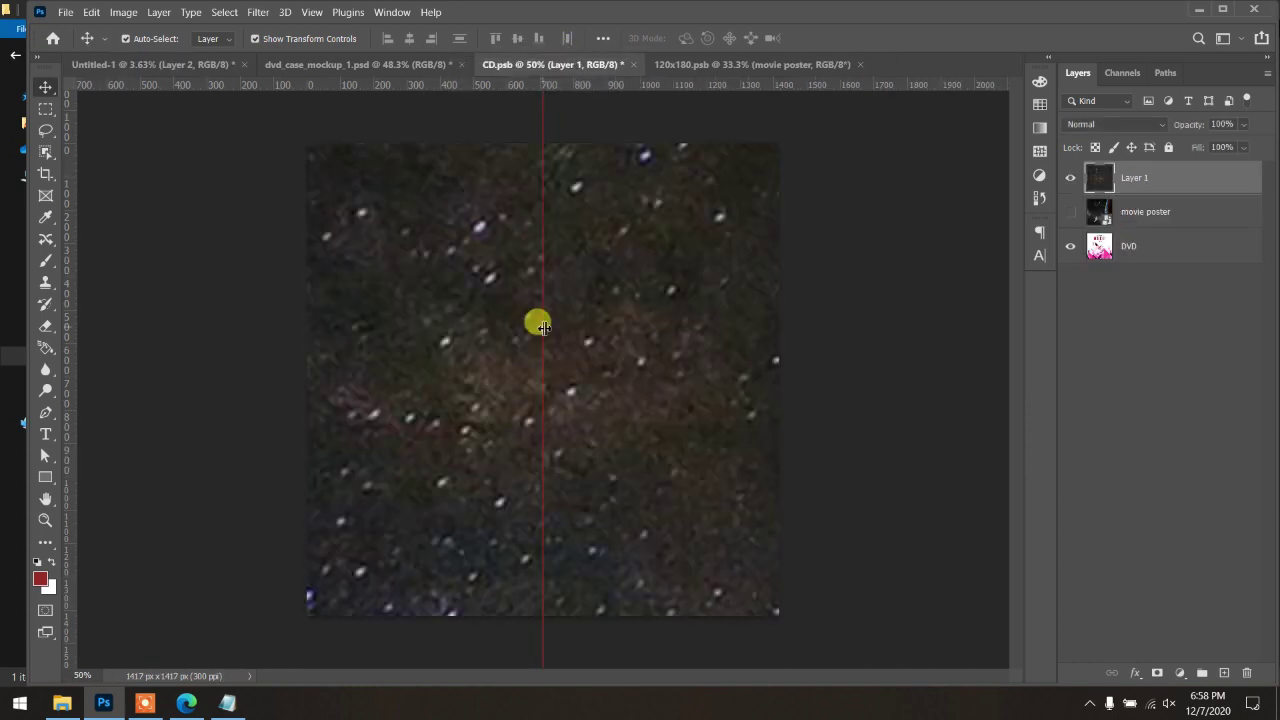
scroll(540, 326, down, 10)
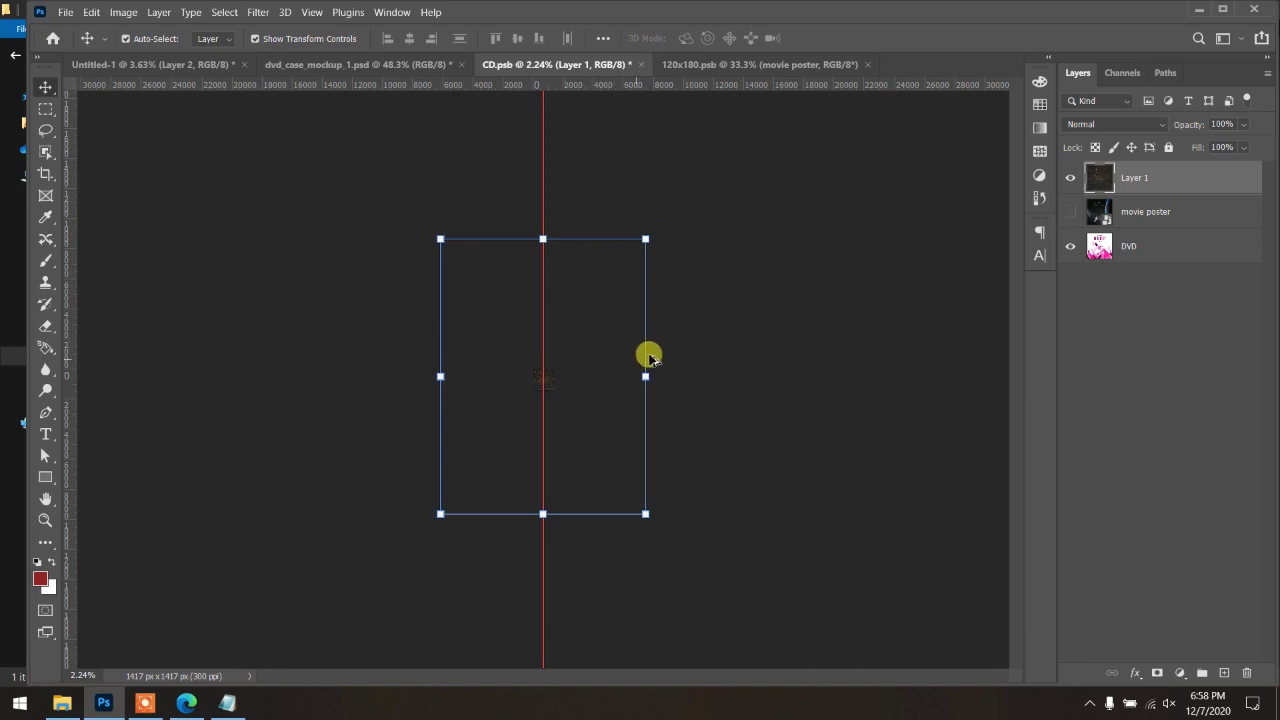
mouse_move(645, 376)
mouse_down()
mouse_move(551, 363)
mouse_move(543, 374)
mouse_up()
scroll(543, 374, up, 2)
scroll(576, 382, up, 2)
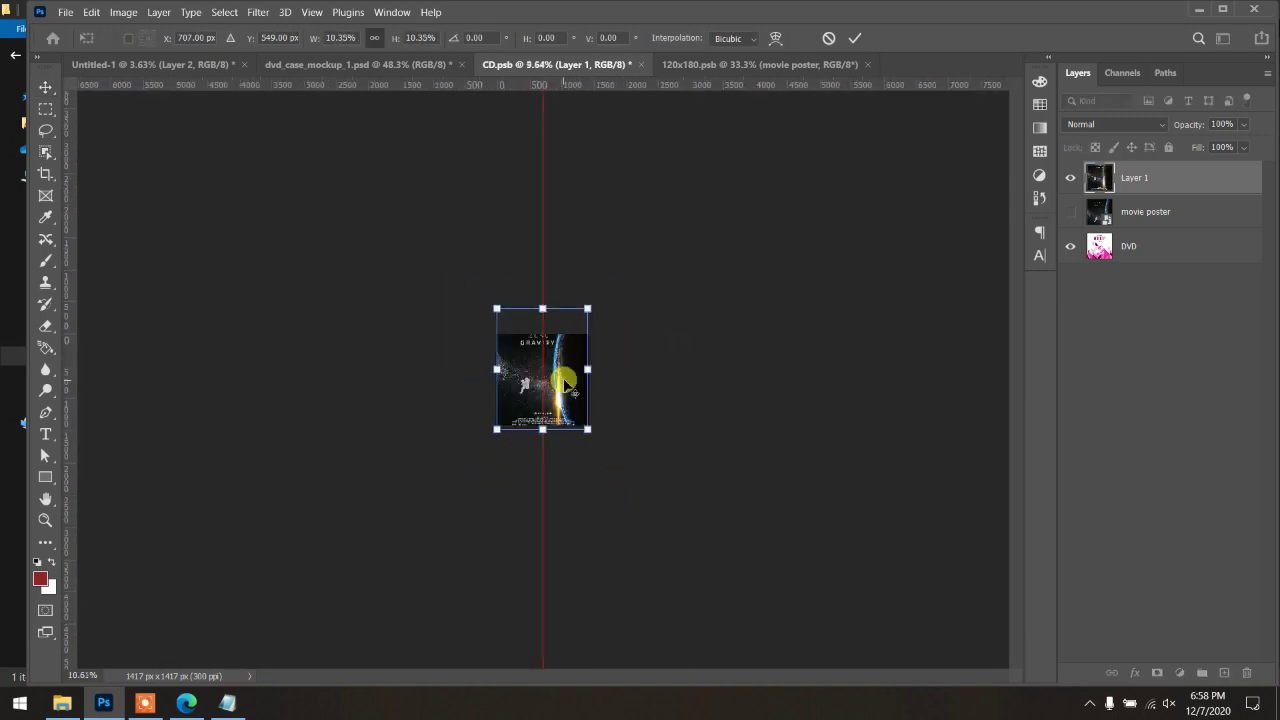
scroll(563, 366, up, 2)
scroll(589, 380, up, 2)
scroll(569, 391, up, 2)
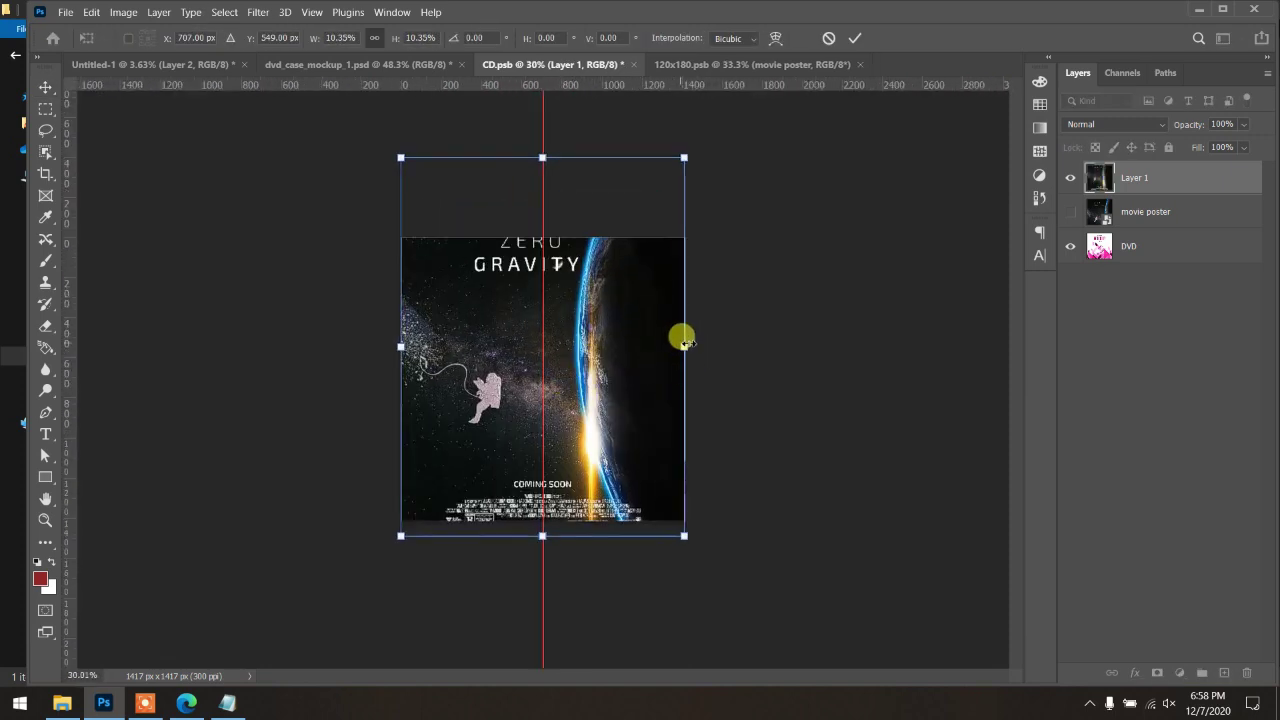
Step: Fit the poster over the disc square showing the ZERO GRAVITY title, commit, save, and check the mockup
drag(684, 347, 750, 348)
drag(592, 362, 575, 445)
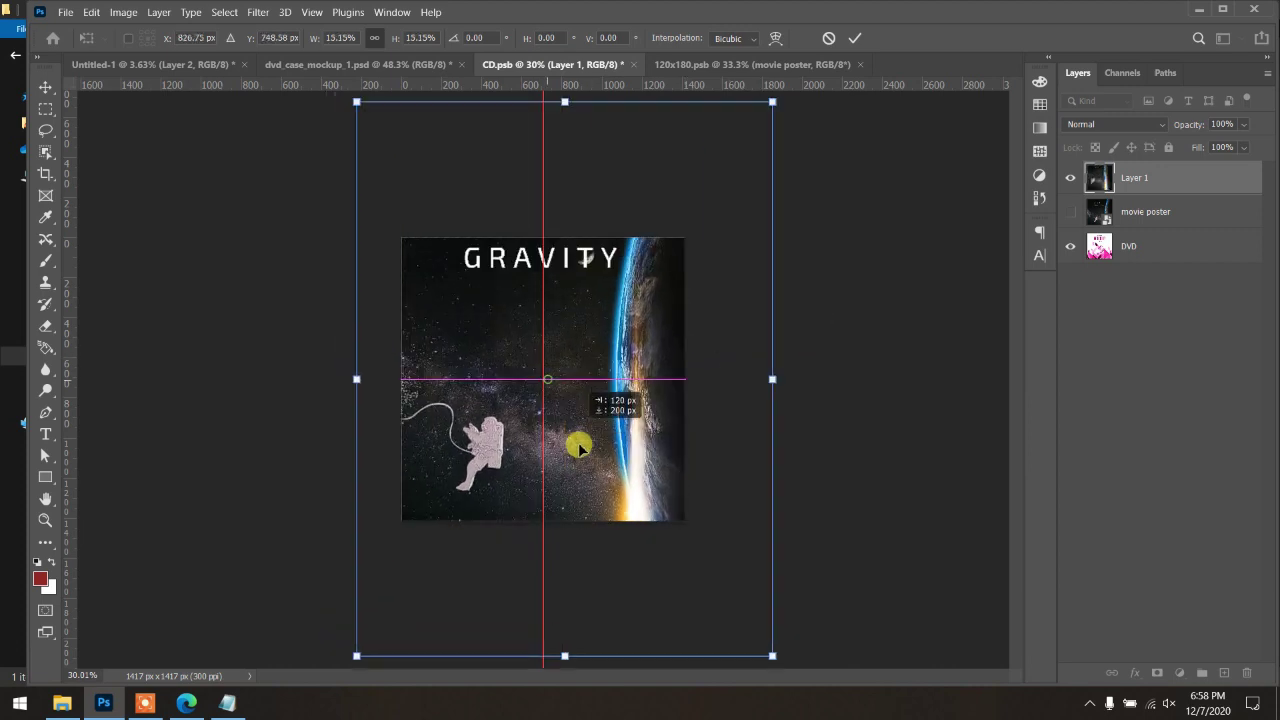
drag(779, 425, 709, 409)
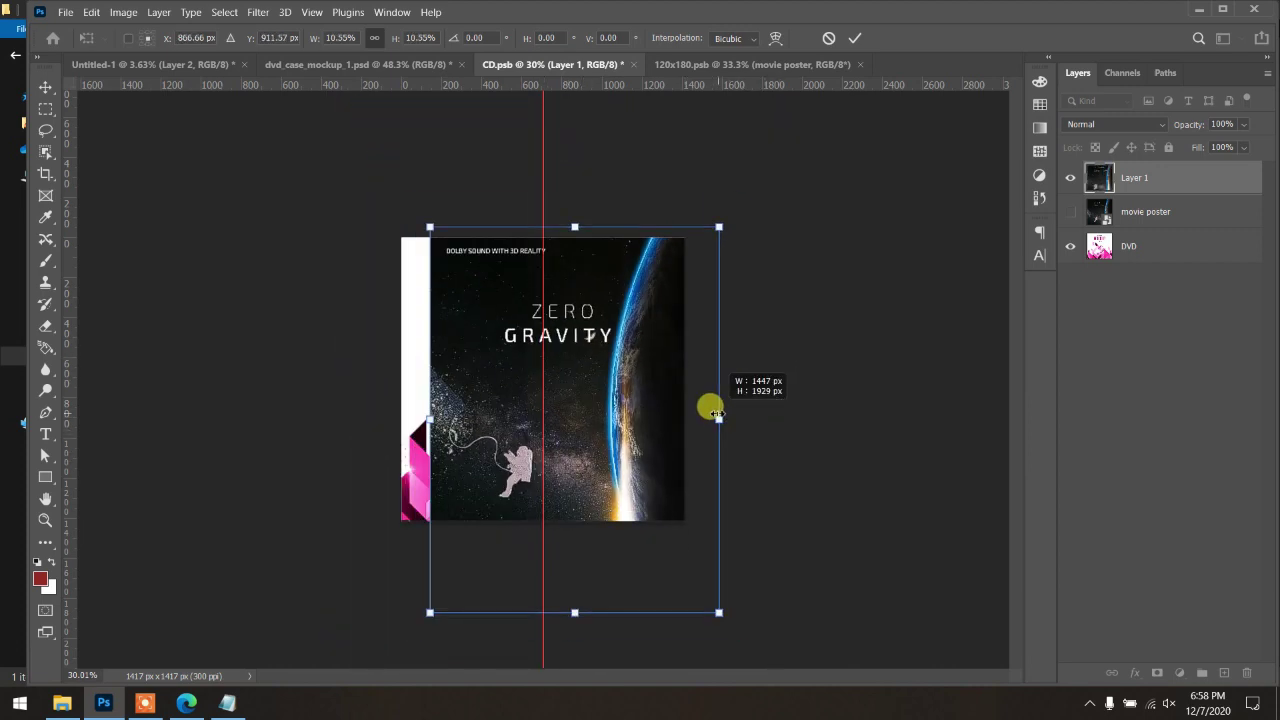
drag(600, 410, 567, 397)
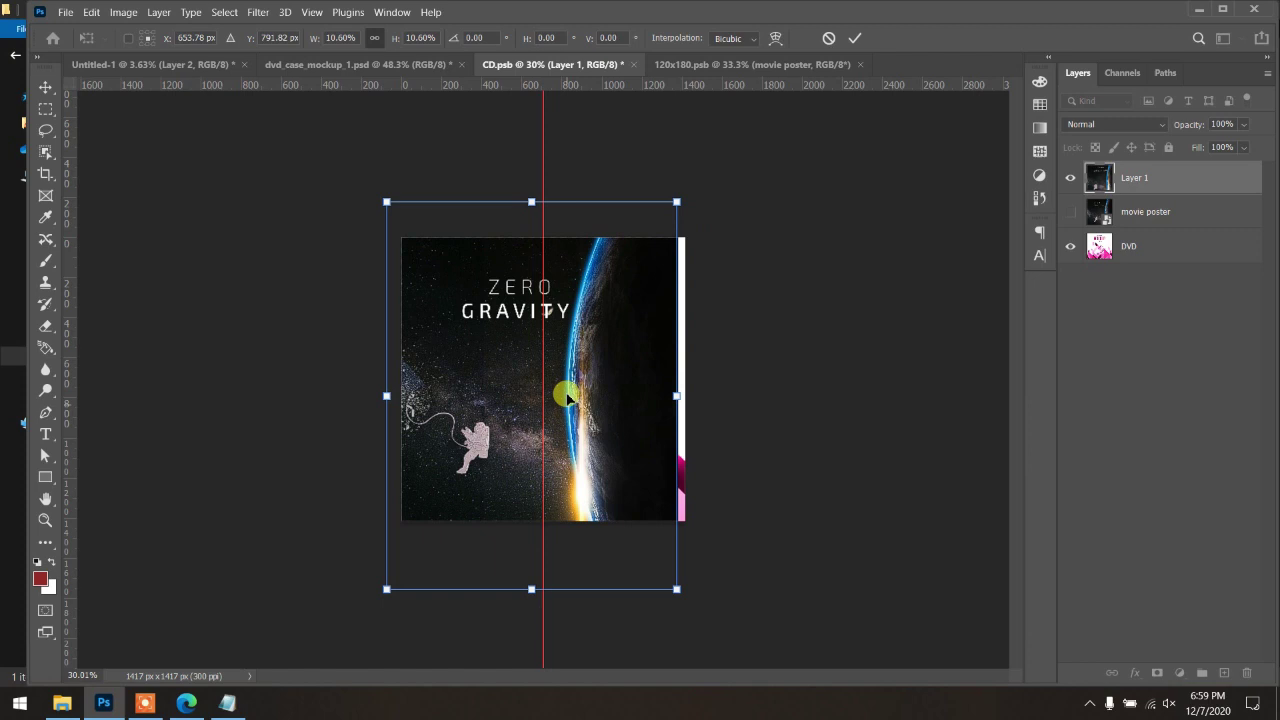
click(854, 38)
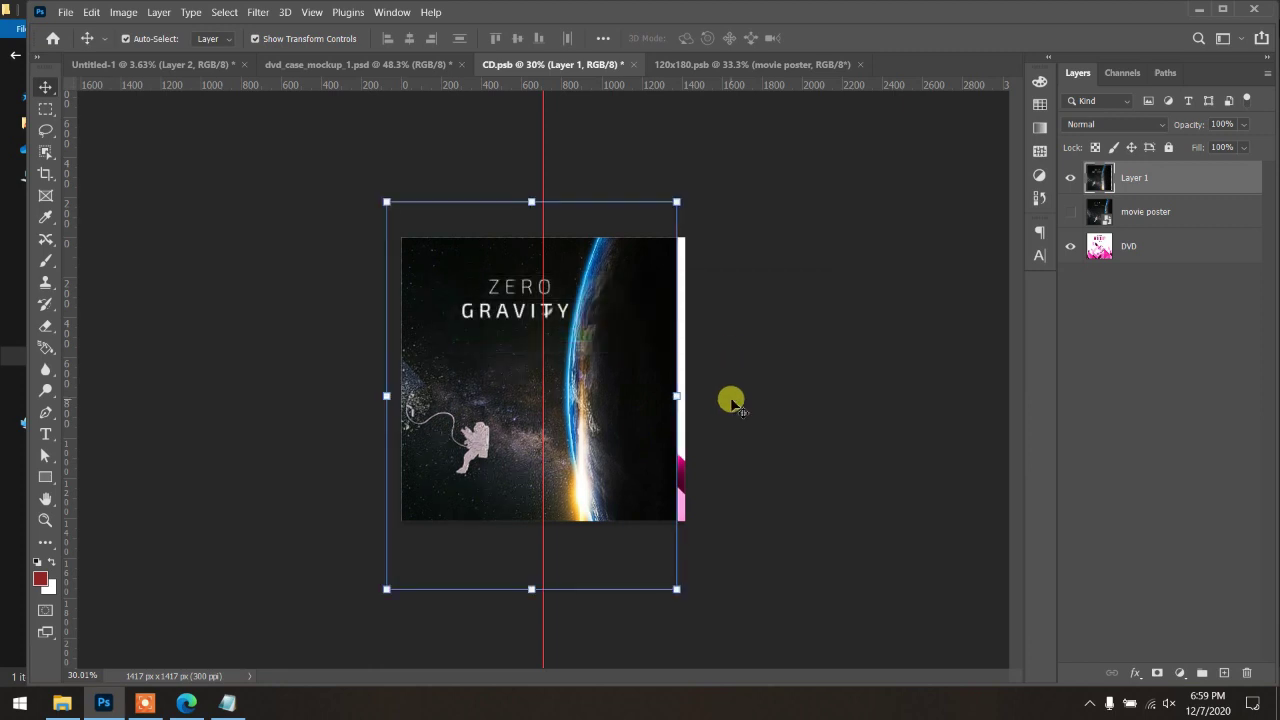
key(ctrl+s)
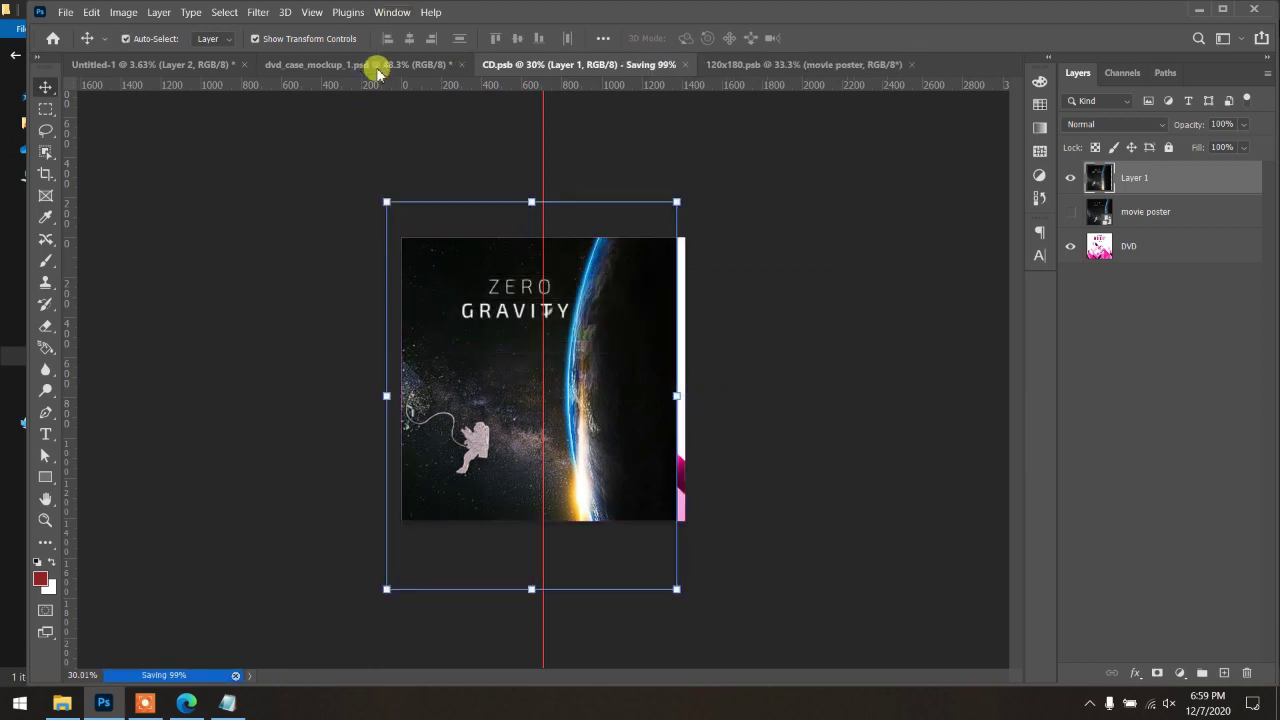
click(372, 64)
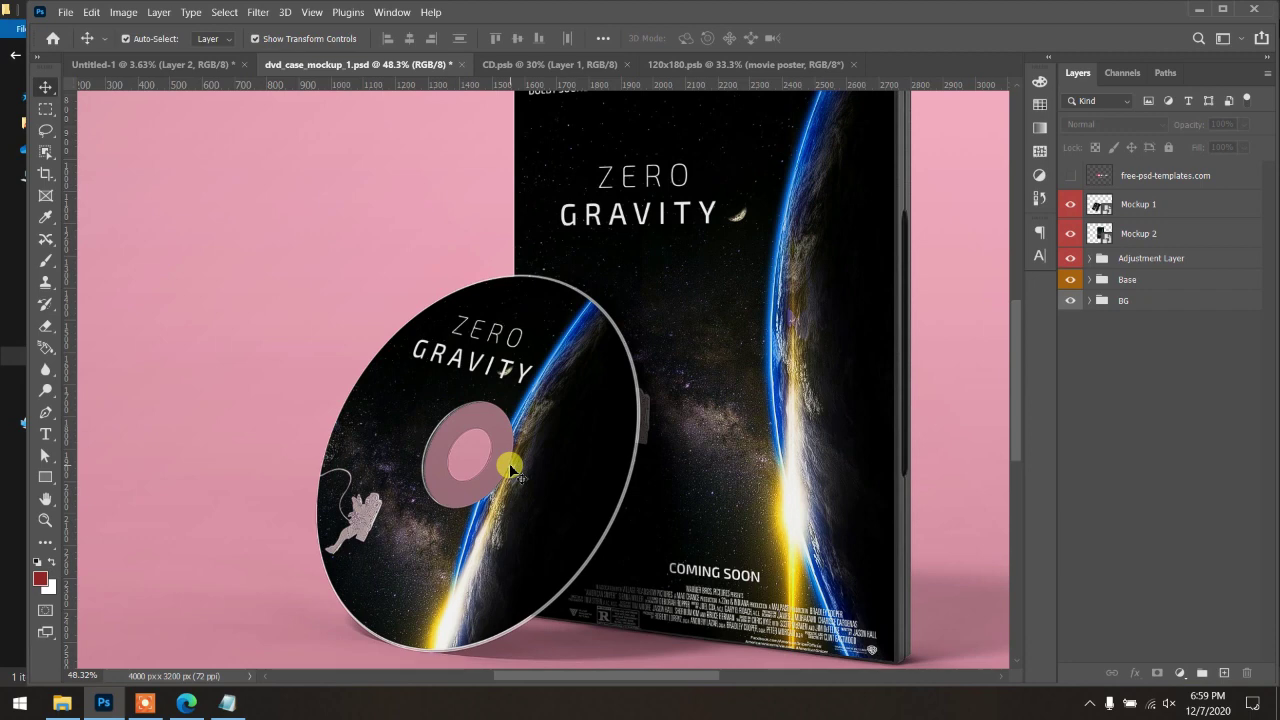
Step: Back in Untitled-1, toggle Layer 1 and Layer 2 visibility to compare the title versions
click(160, 64)
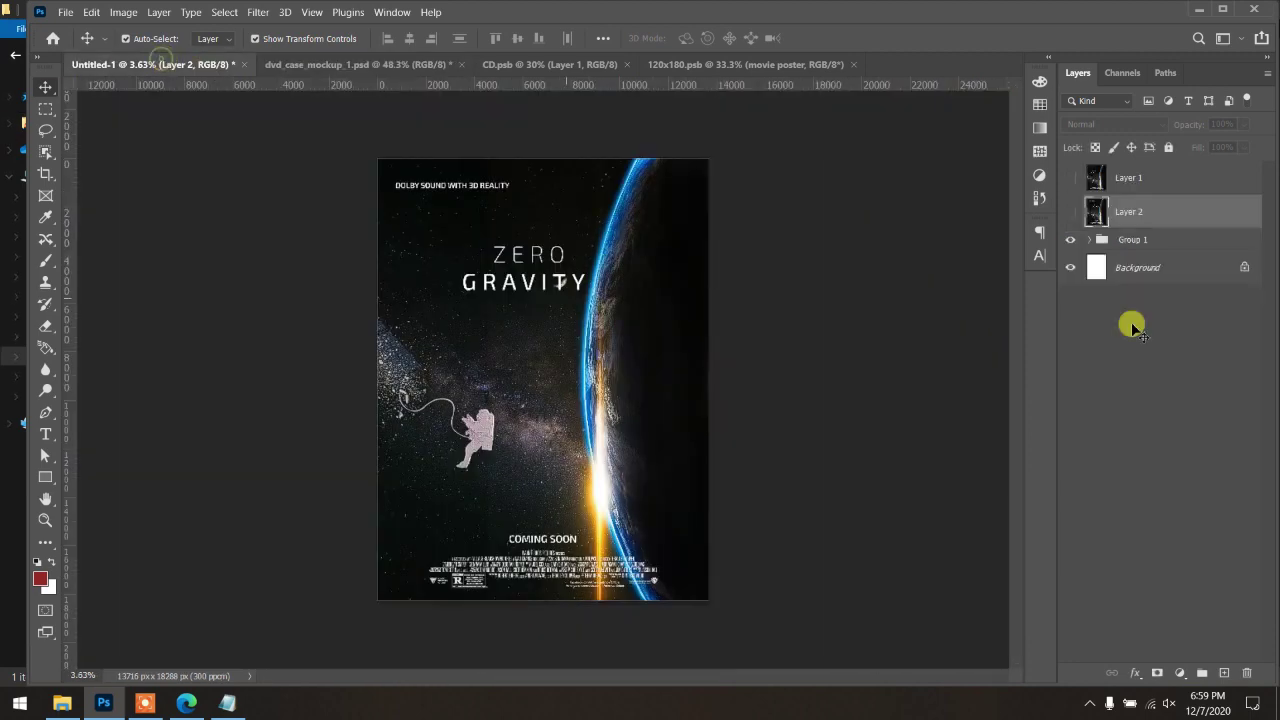
click(1072, 180)
click(1071, 178)
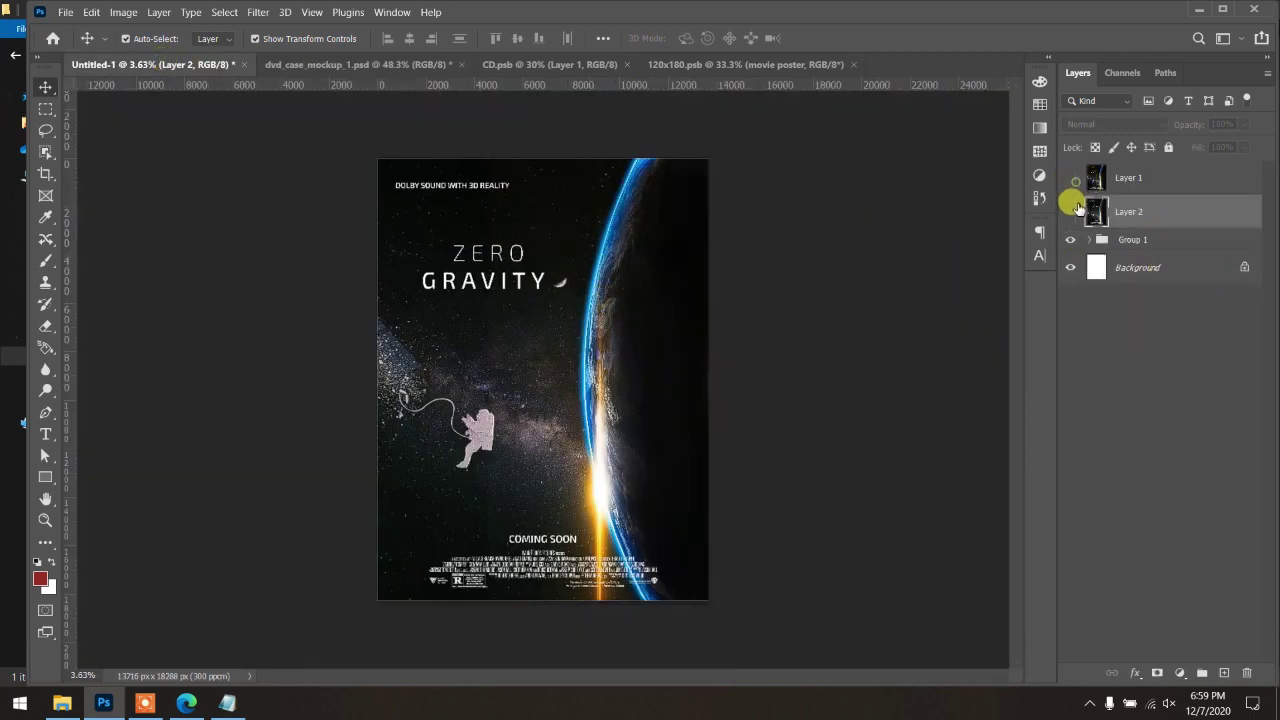
click(1069, 211)
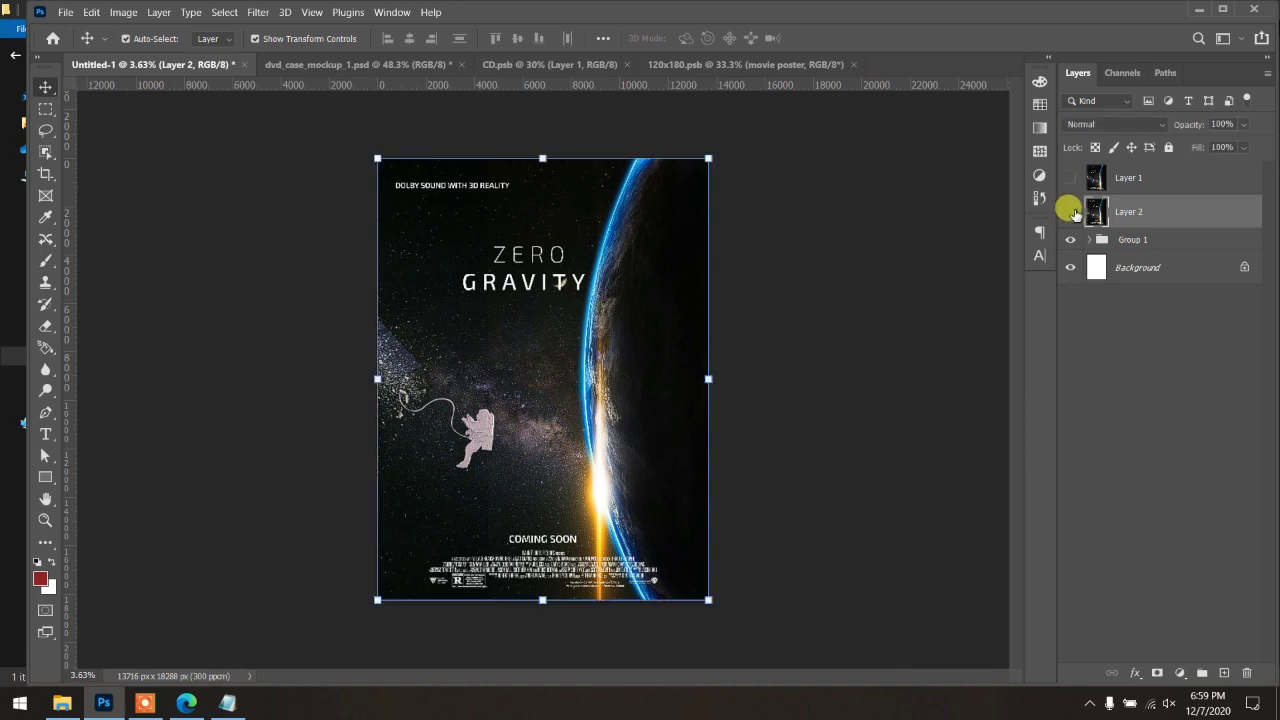
click(1071, 211)
click(1071, 178)
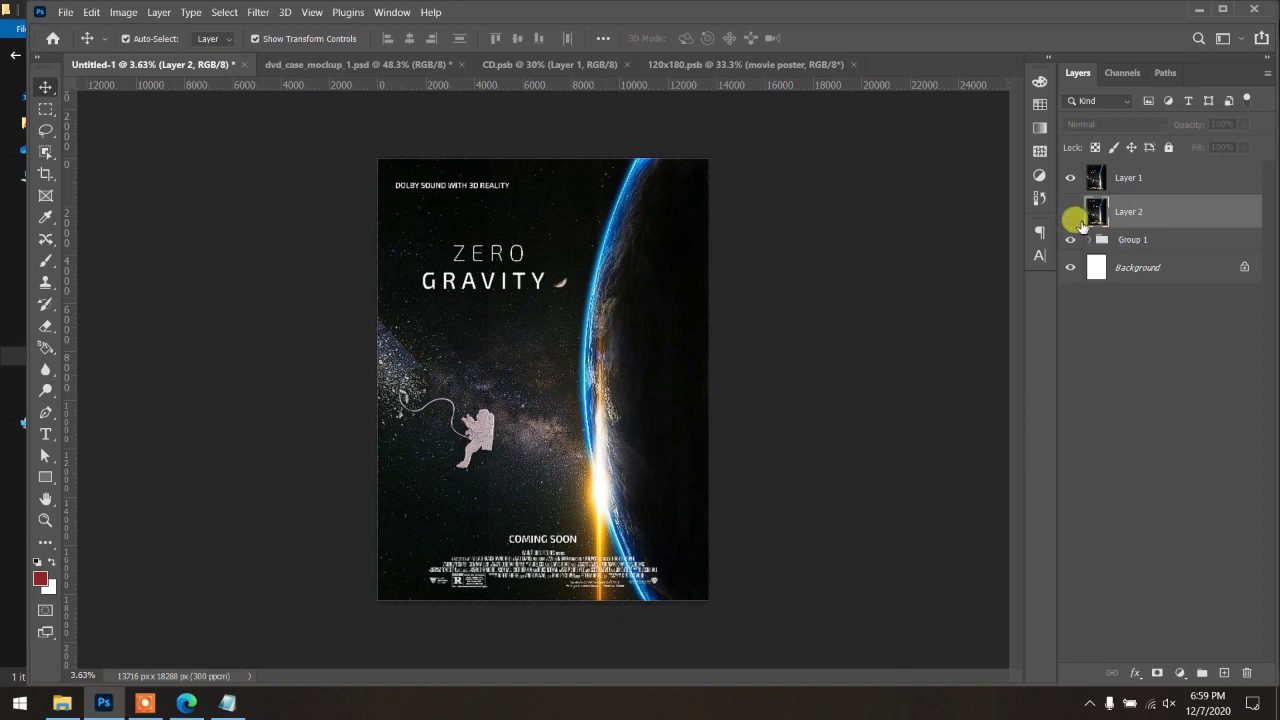
click(1071, 211)
click(1089, 241)
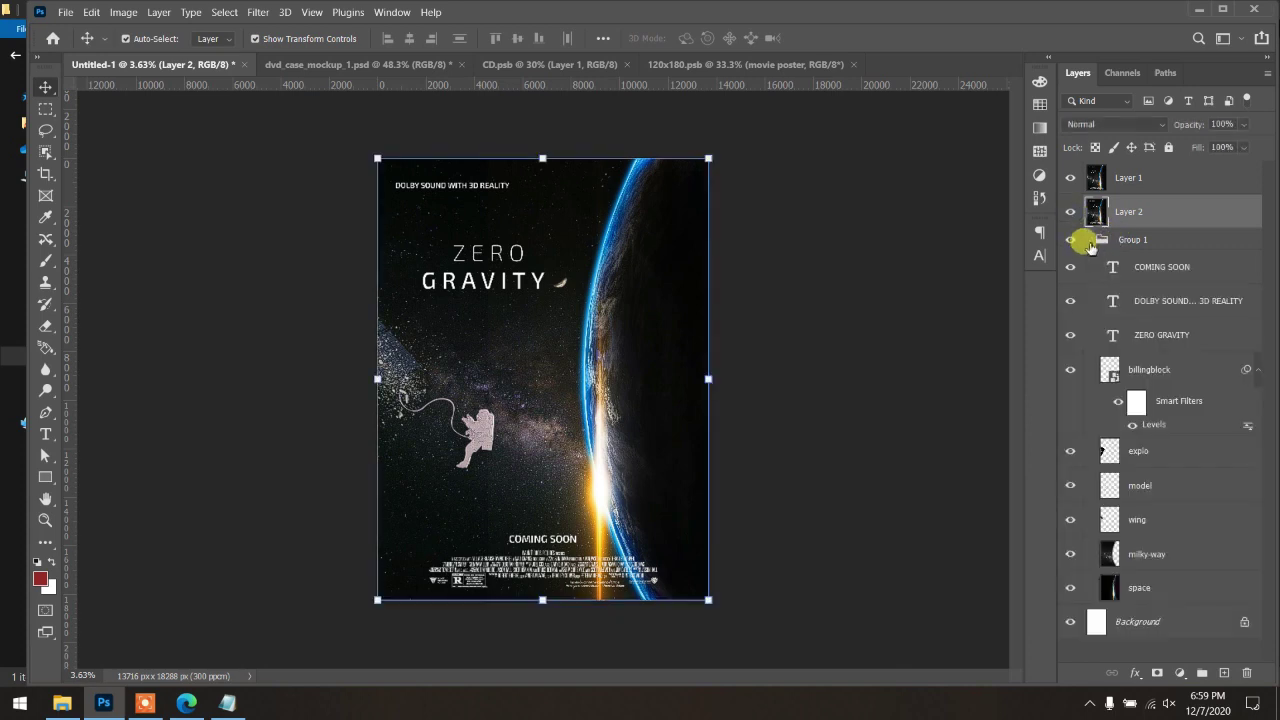
Step: Hide both layers, then shift the poster content and ZERO GRAVITY title slightly left
click(1071, 178)
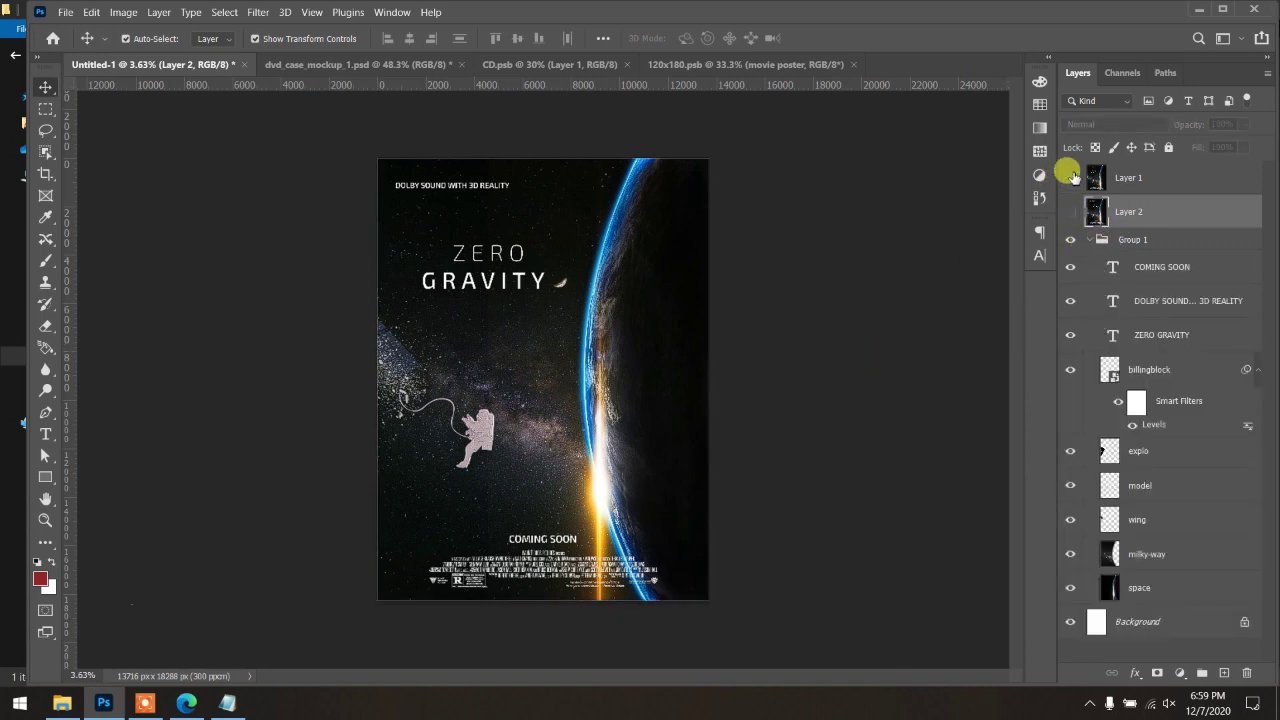
click(1071, 211)
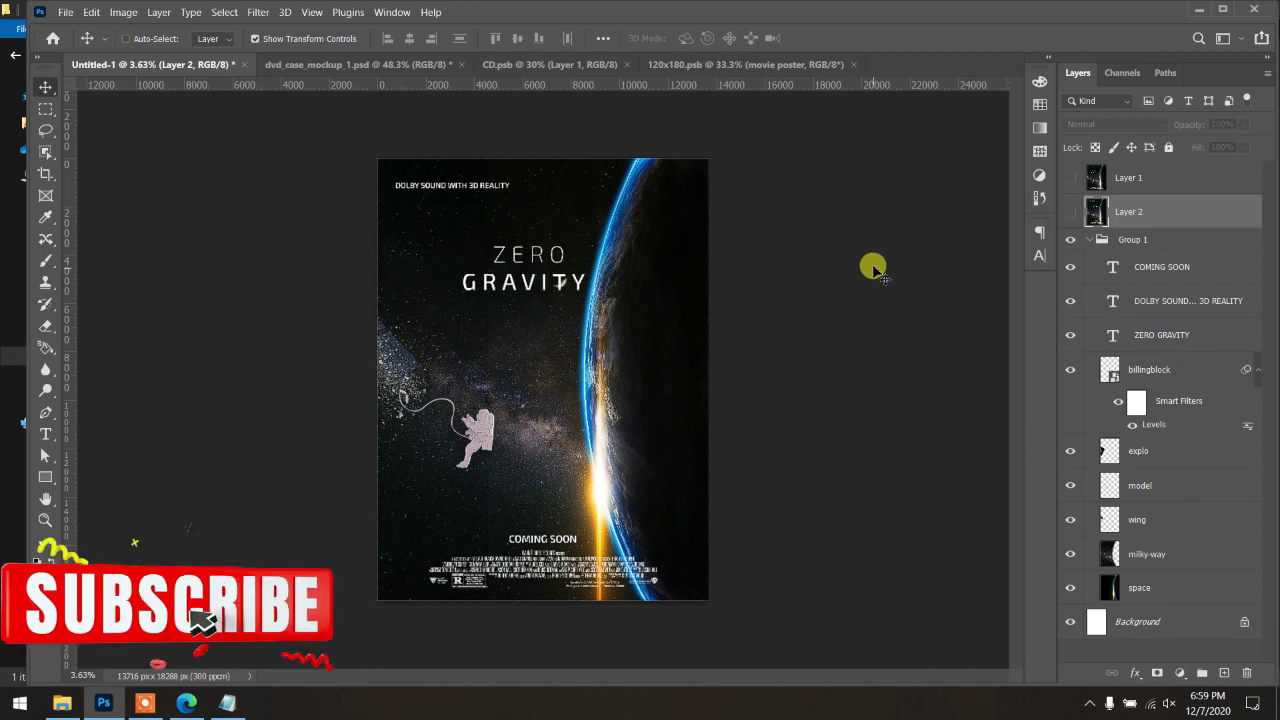
key(ctrl+comma)
drag(683, 288, 545, 275)
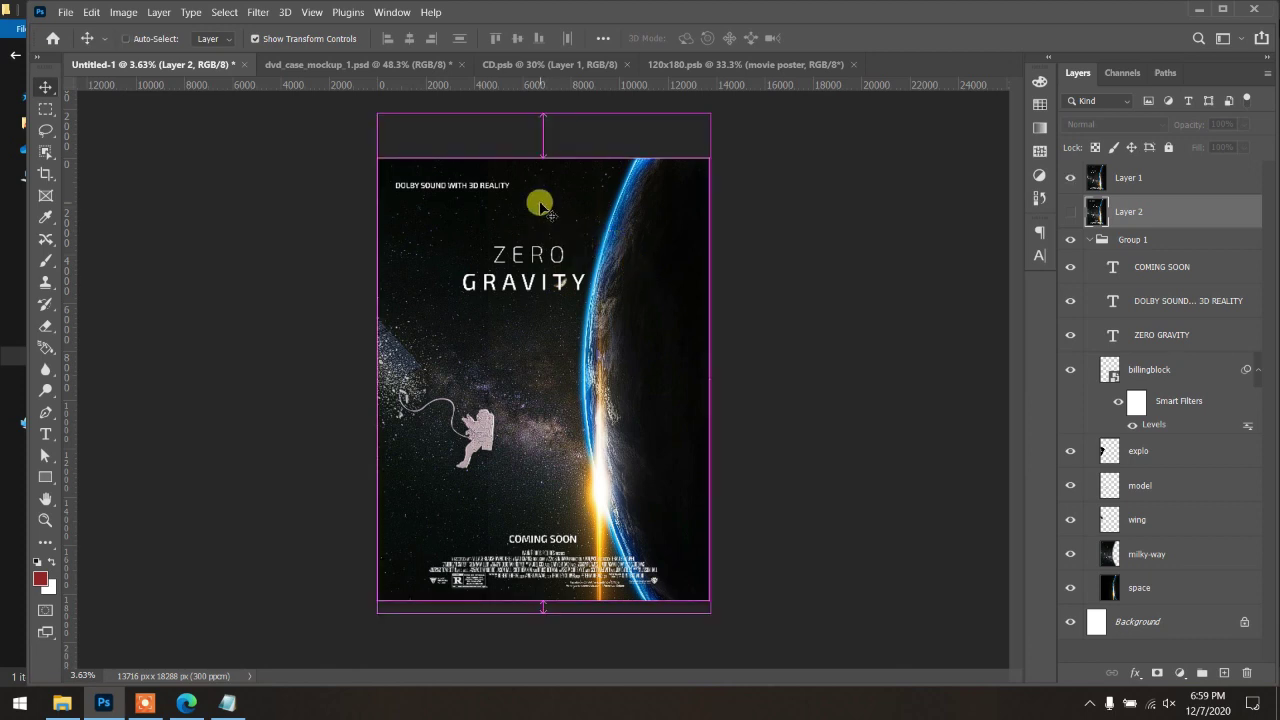
drag(540, 205, 500, 205)
Step: Delete Layer 1 and Layer 2 from the poster and expand Group 1 to list its layers
ctrl+click(794, 291)
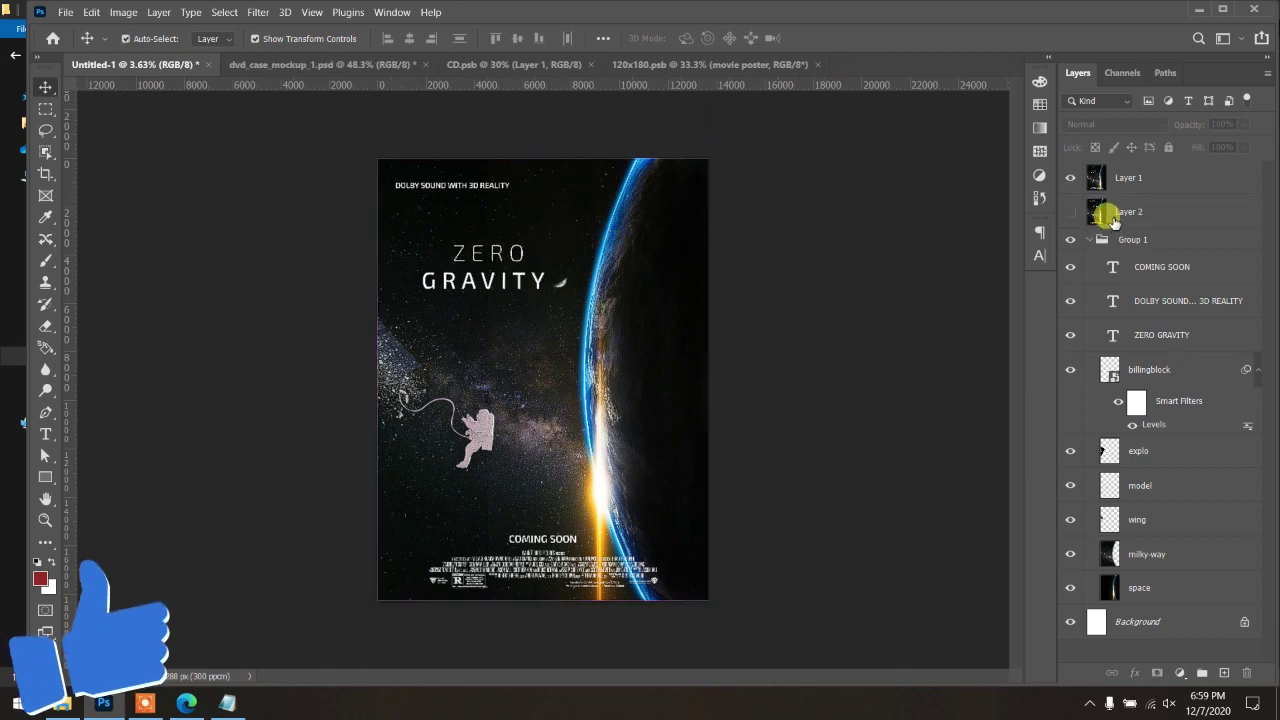
click(1089, 240)
click(1122, 180)
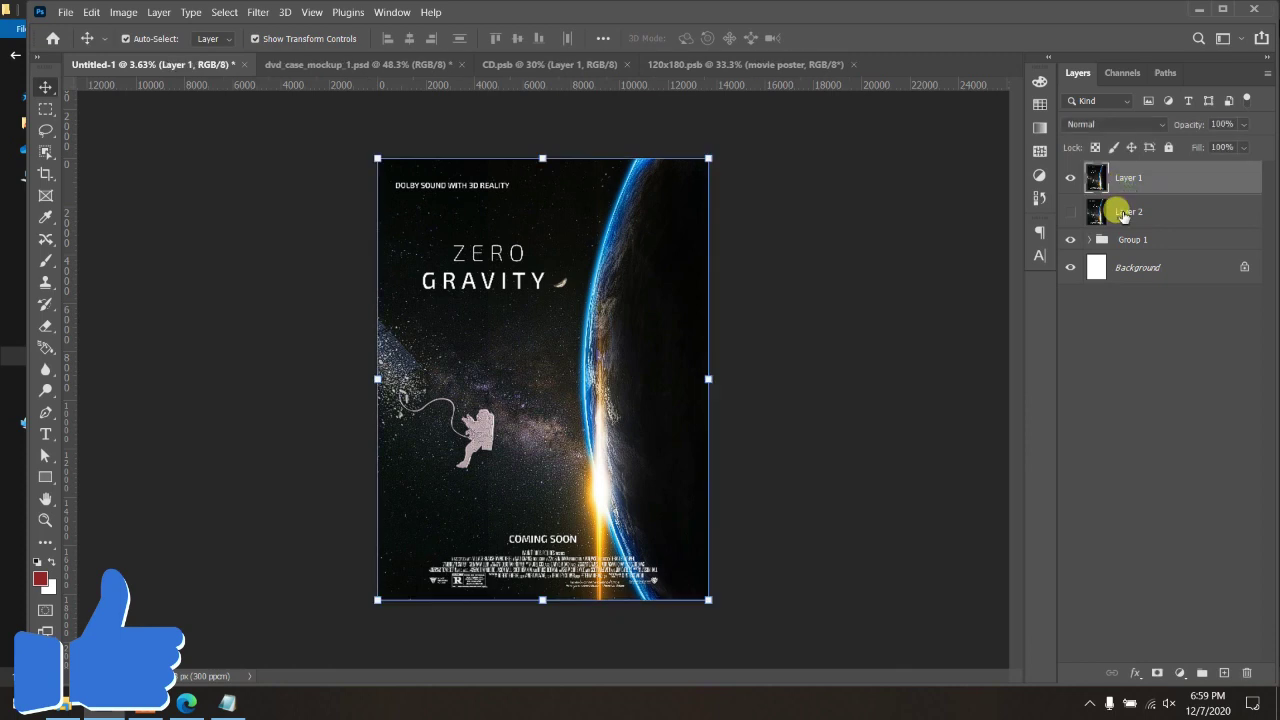
shift+click(1125, 212)
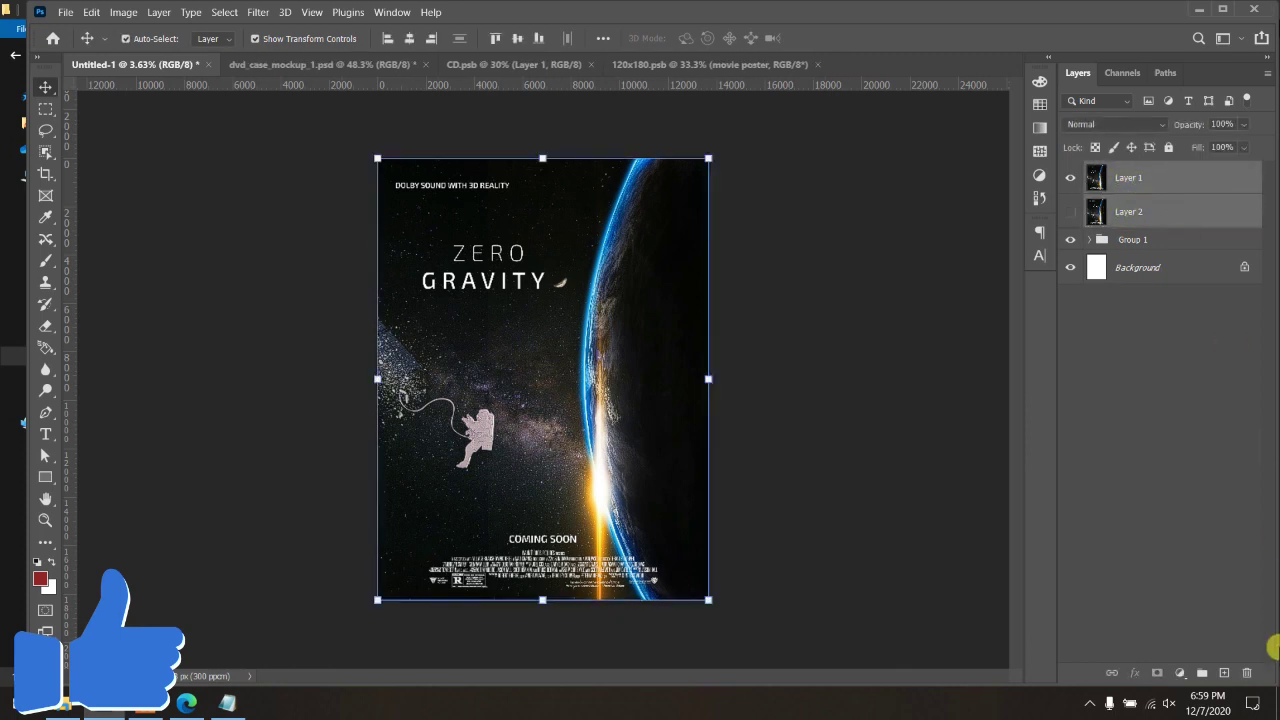
click(1246, 672)
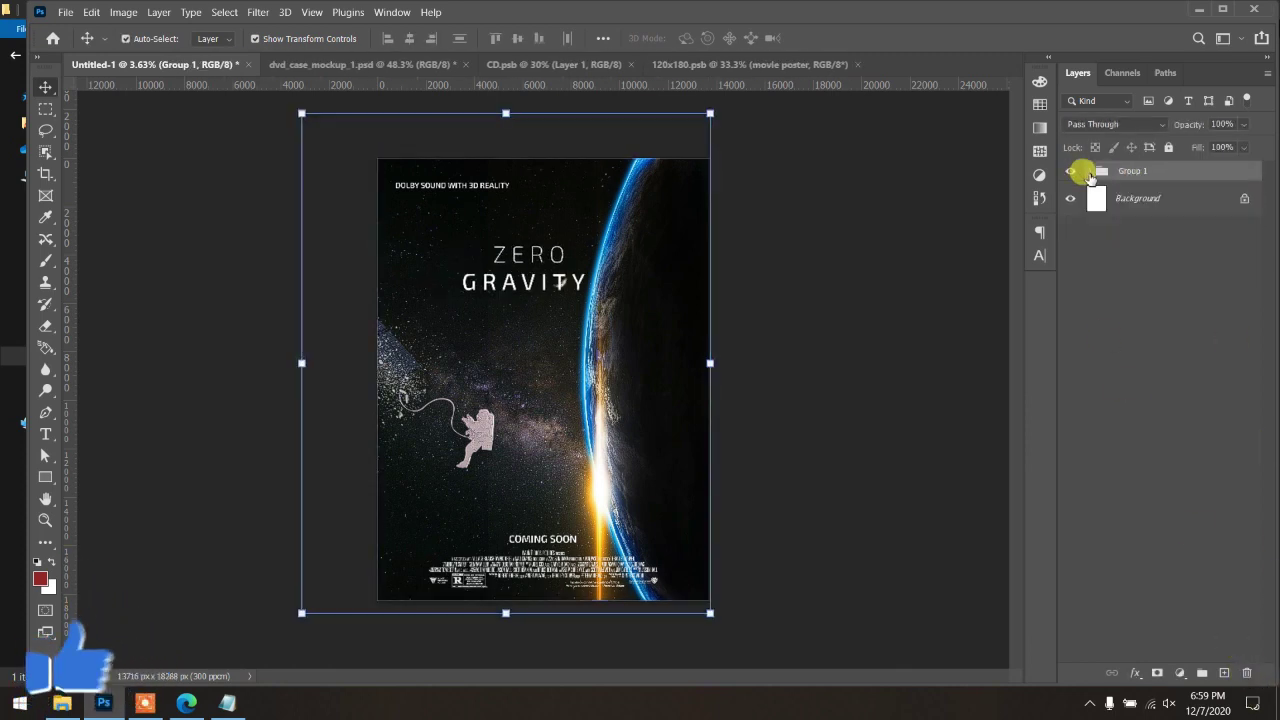
click(1089, 173)
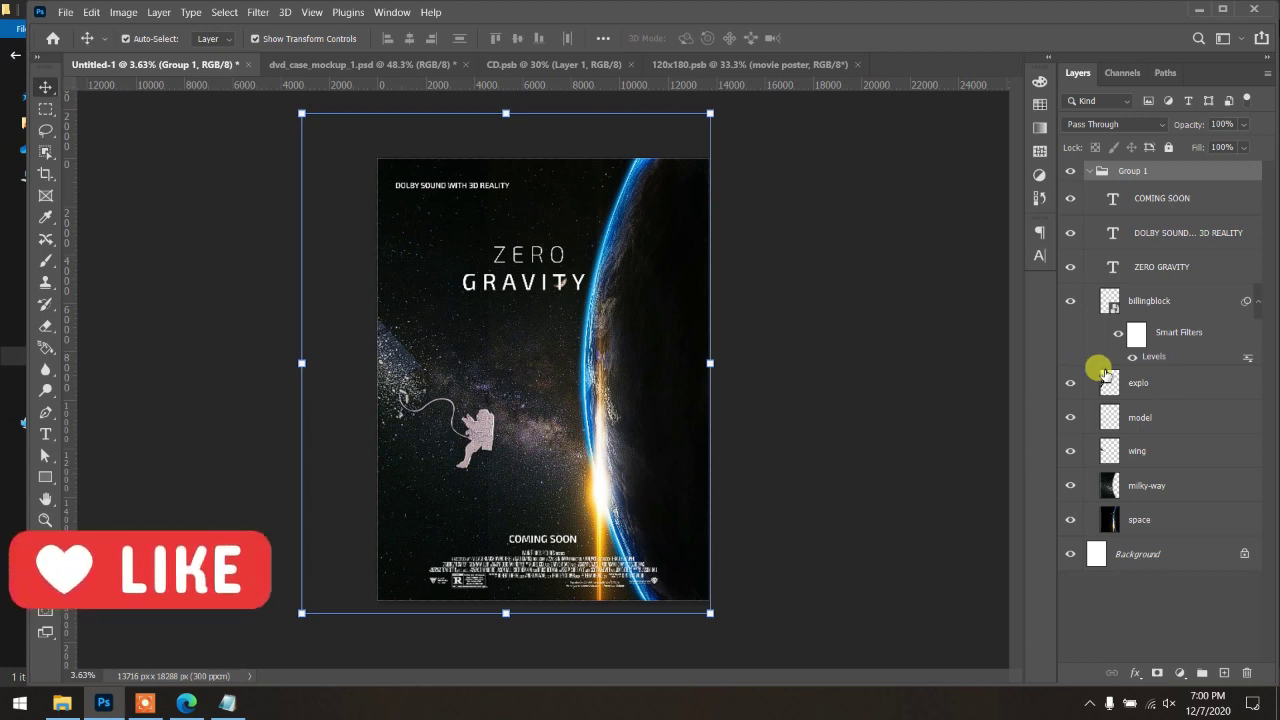
click(848, 342)
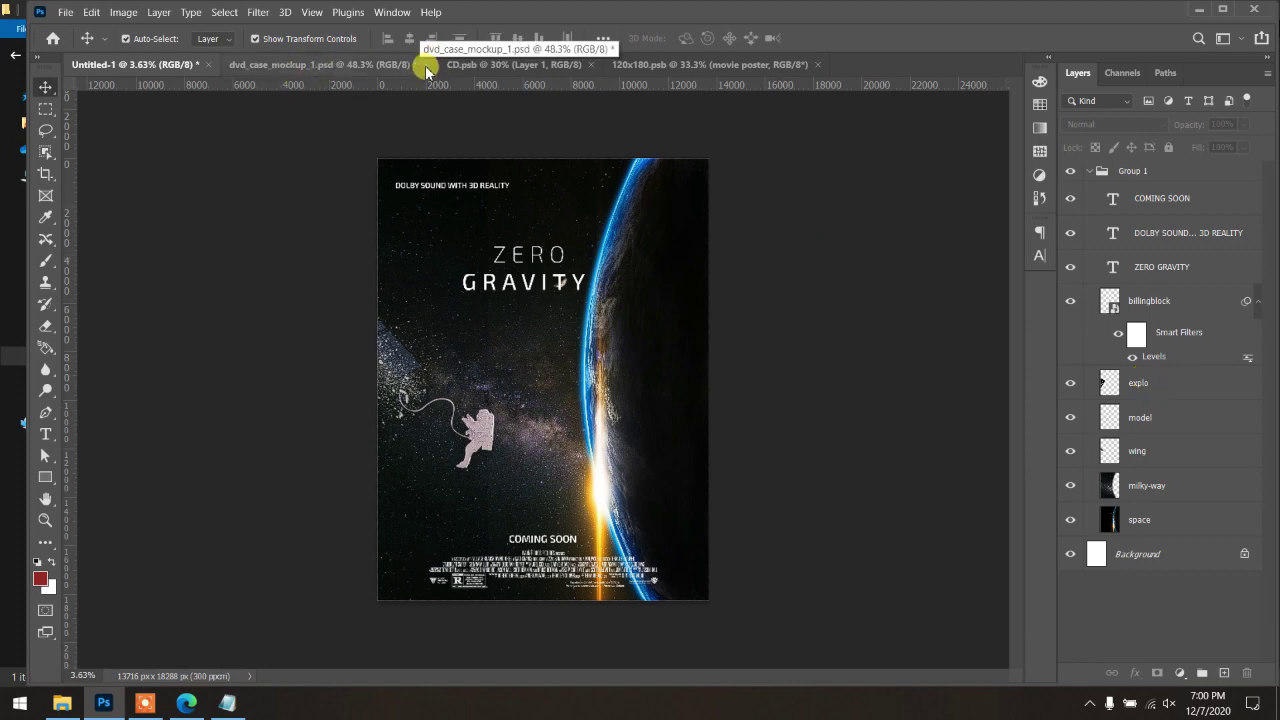
Step: Bring up dvd_case_mockup_1.psd showing the ZERO GRAVITY artwork on case and disc
click(425, 65)
scroll(567, 358, down, 3)
scroll(567, 358, up, 1)
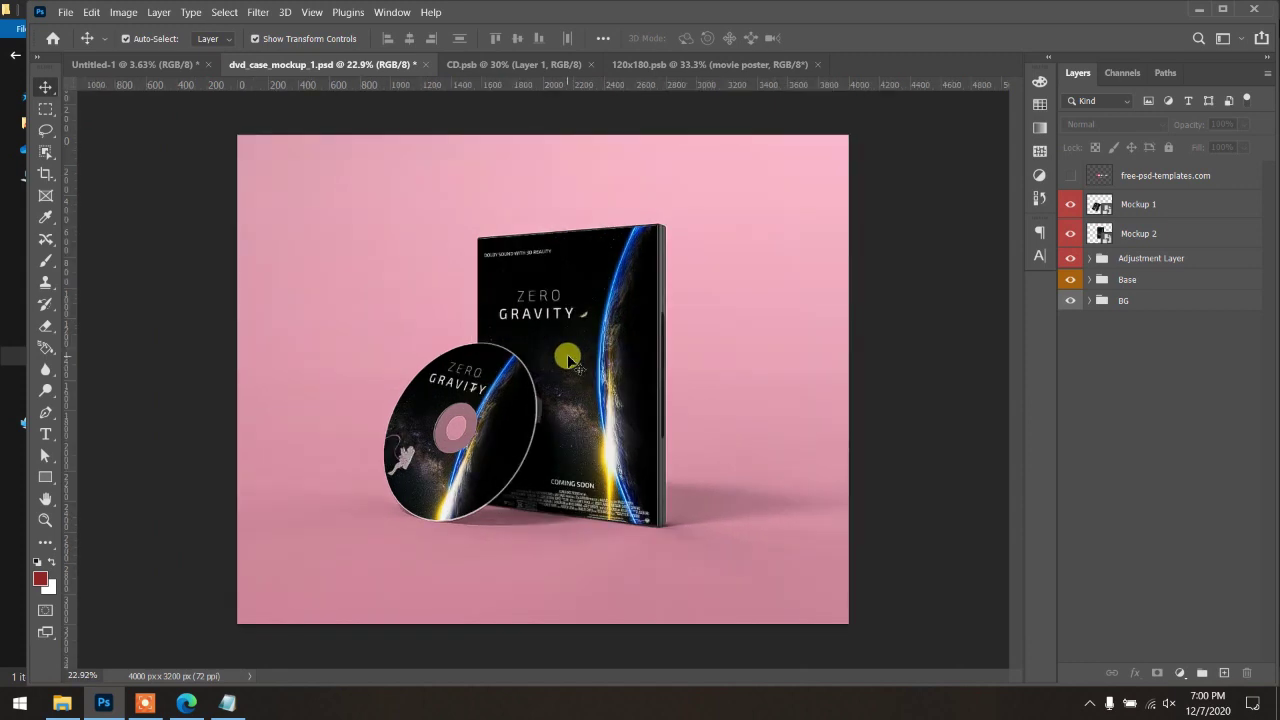